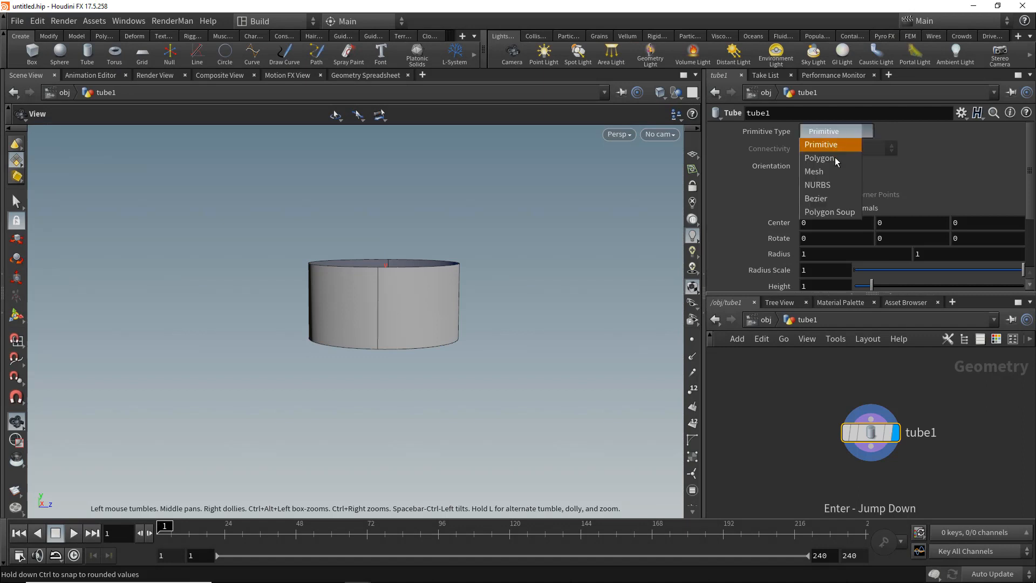
- Make the tube a polygon with height 3.2, 23 rows and 13 columns
click(826, 144)
scroll(863, 215, down, 3)
middle_drag(814, 217, 966, 217)
drag(464, 266, 464, 288)
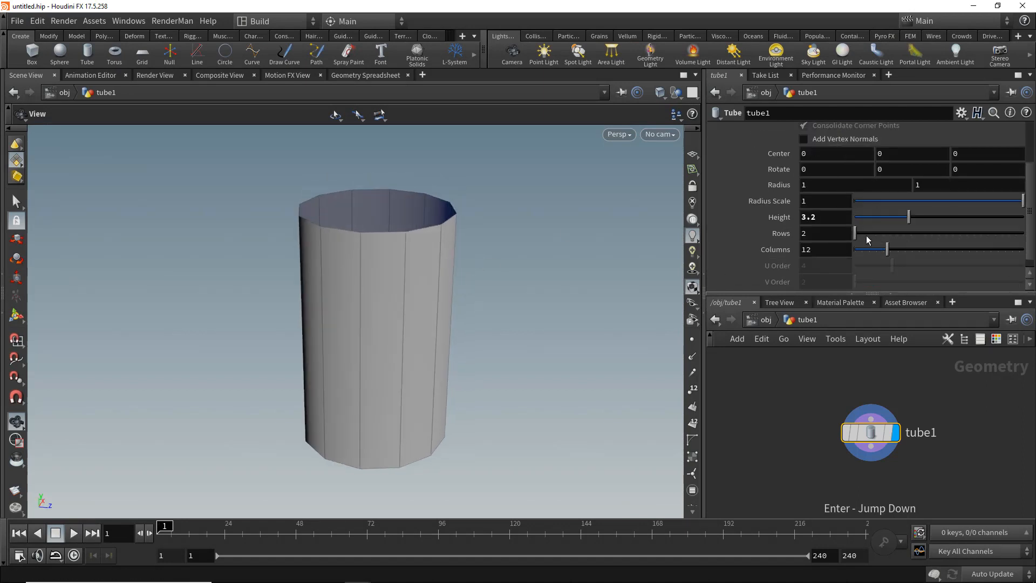
drag(873, 232, 890, 249)
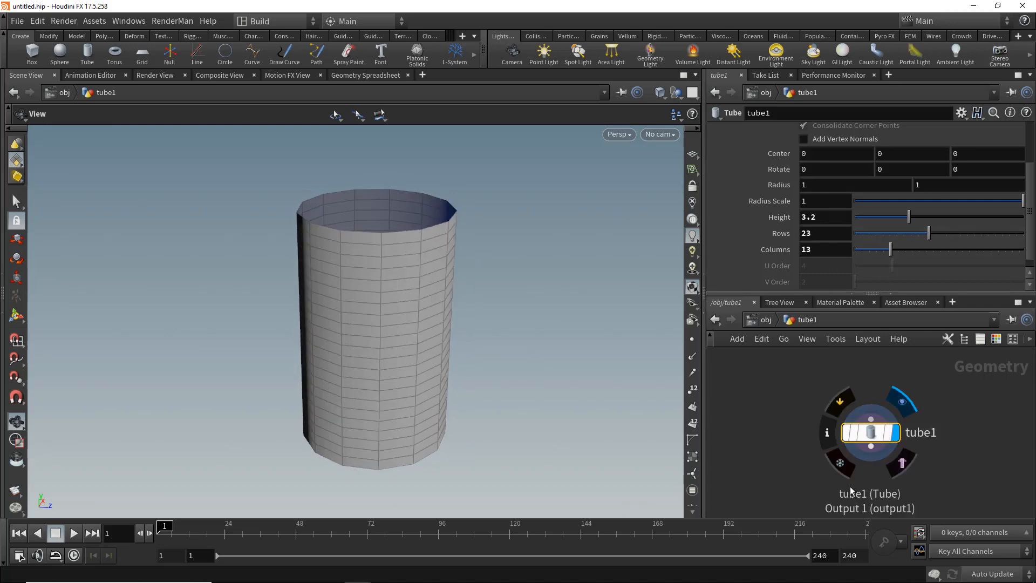
- Append a Group Create node below the tube node
middle_drag(859, 492, 859, 462)
click(859, 461)
key(Tab)
text(group)
key(Return)
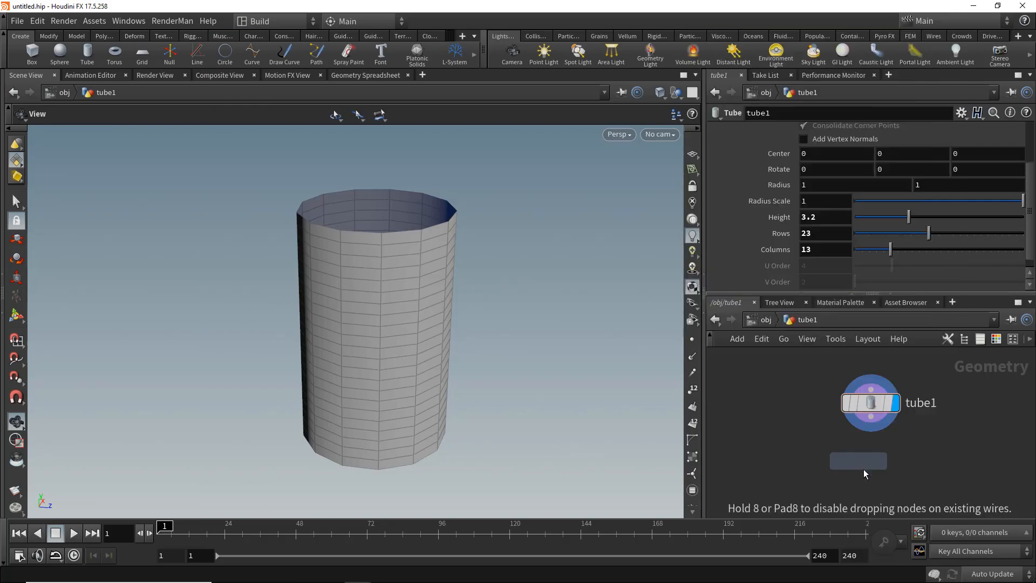
click(864, 473)
drag(862, 458, 871, 410)
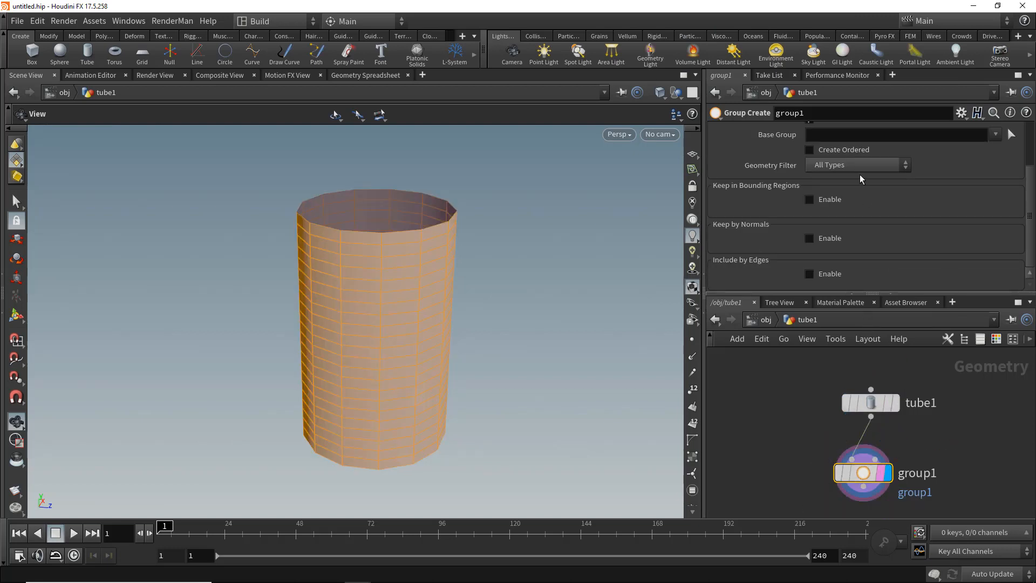
- Set the group type to Edges, enable Include by Edges and turn on Min Edge Angle at 20
scroll(859, 174, up, 3)
click(834, 193)
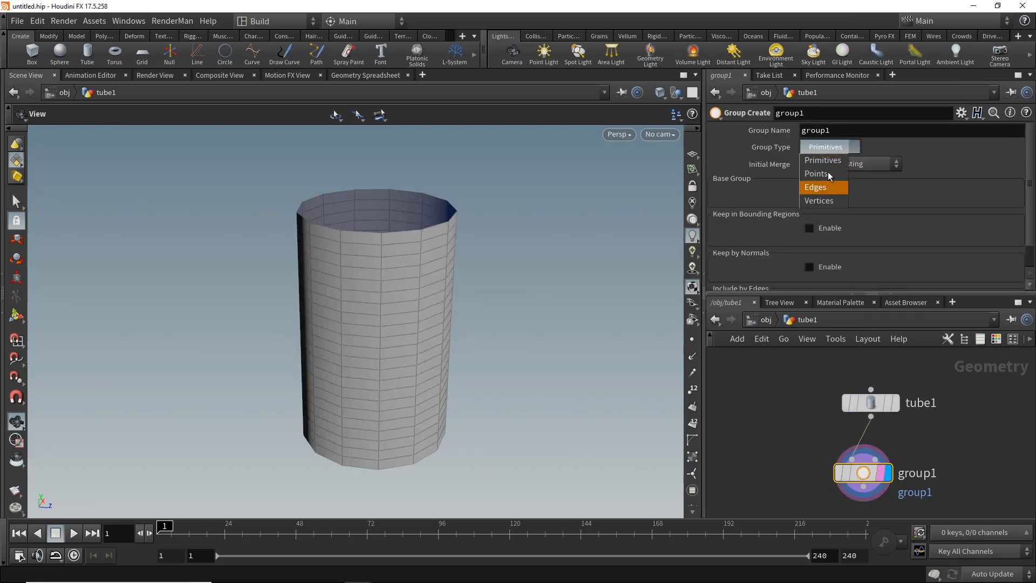
scroll(819, 133, down, 2)
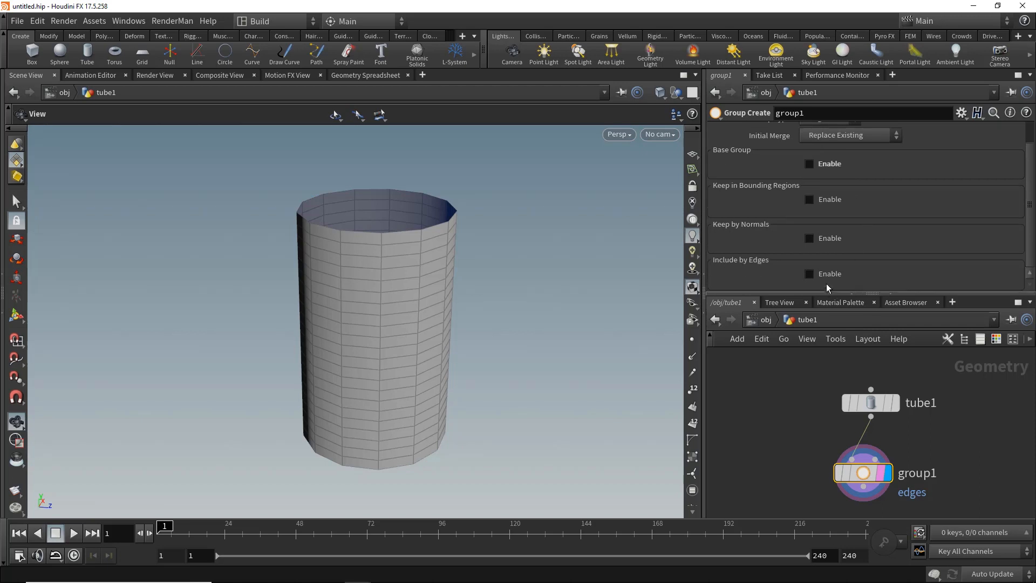
click(824, 277)
scroll(815, 265, down, 4)
click(721, 156)
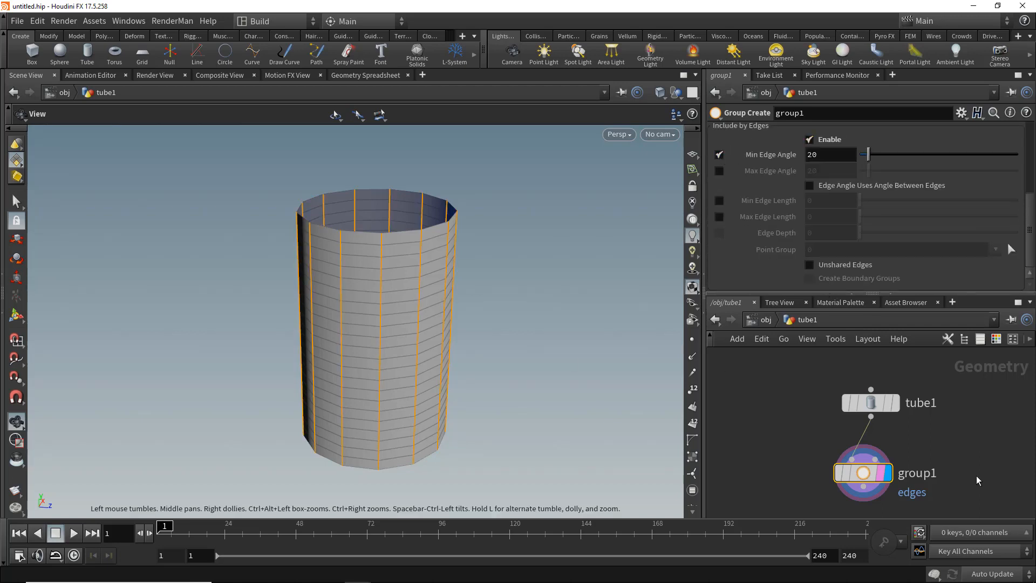
- Append a Peak node after the group node and set its distance to -0.55
middle_drag(897, 495, 902, 427)
click(863, 457)
key(Tab)
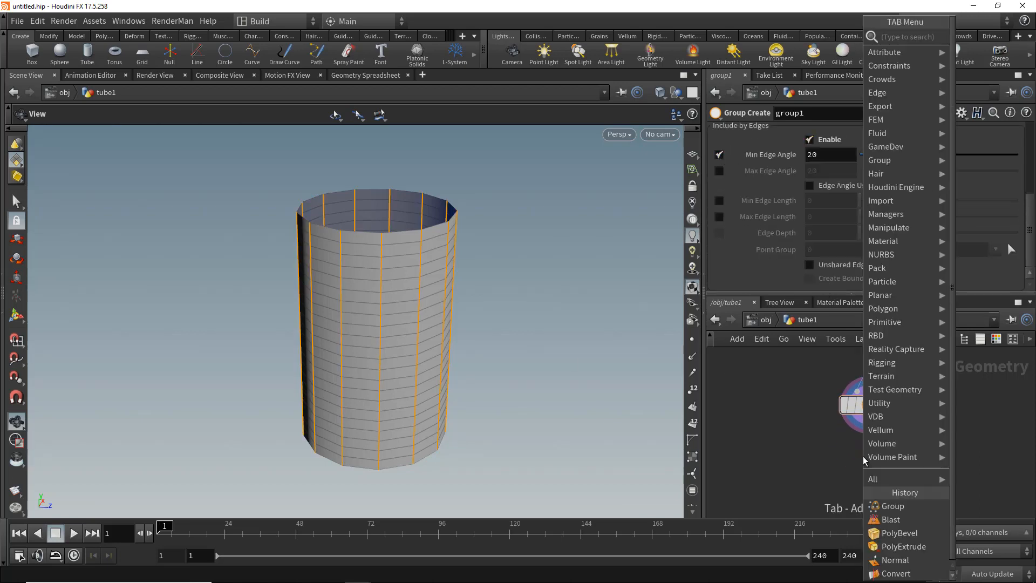
text(peak)
key(Return)
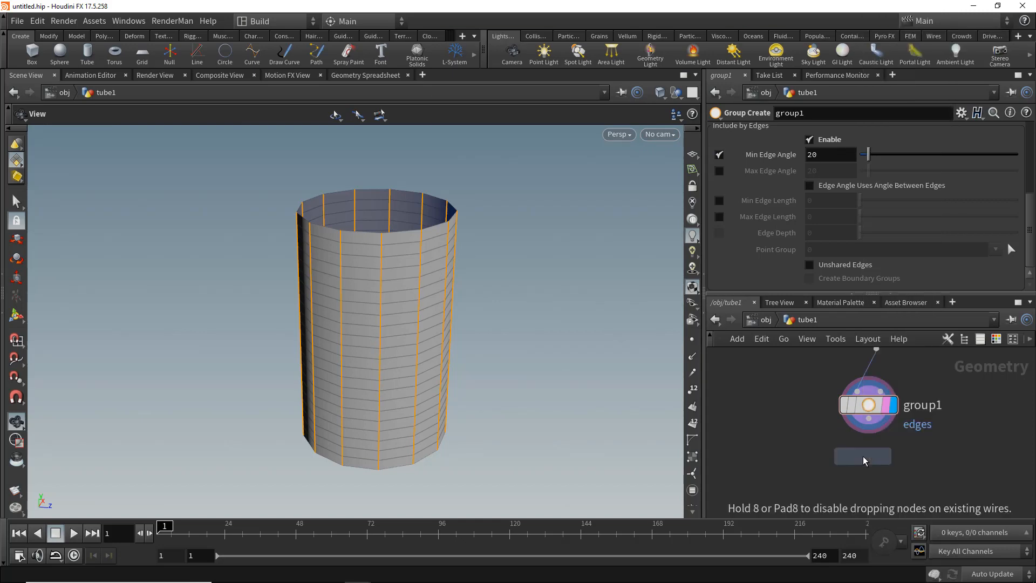
click(897, 457)
click(918, 464)
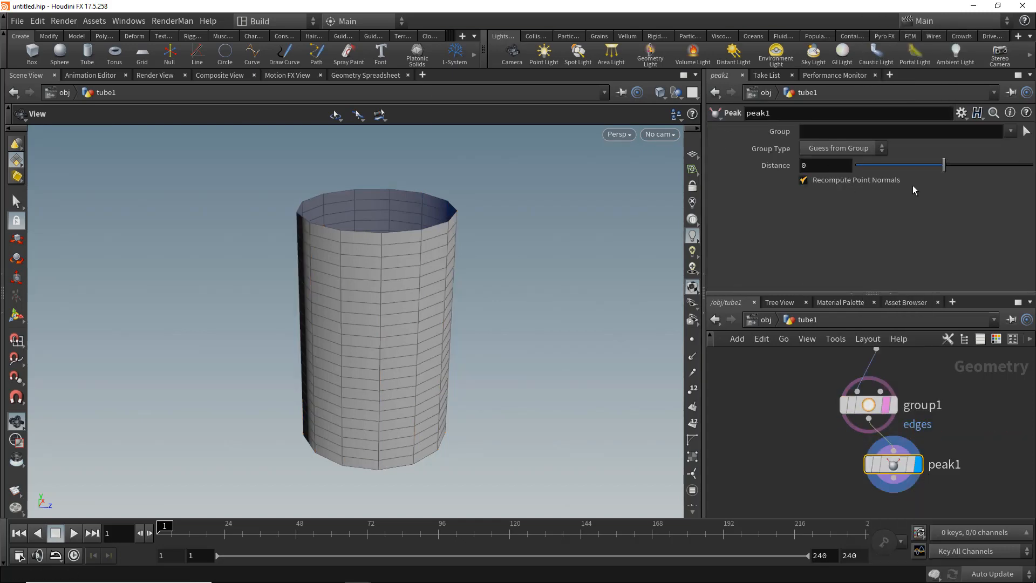
mouse_move(944, 165)
mouse_down()
mouse_move(956, 165)
mouse_move(939, 167)
mouse_up()
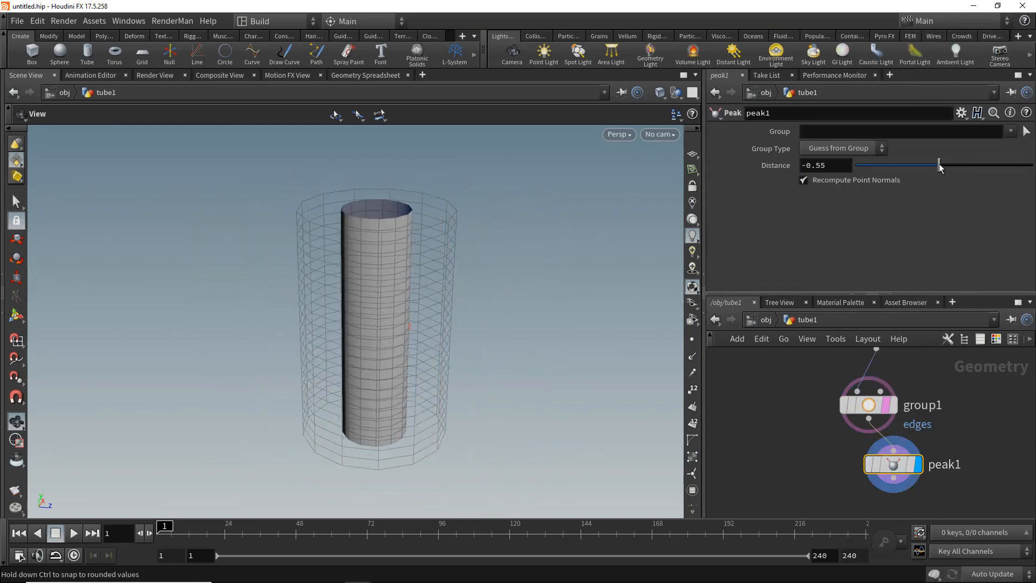
- Add a Point VOP node fed by the group node and make it the displayed node
key(Tab)
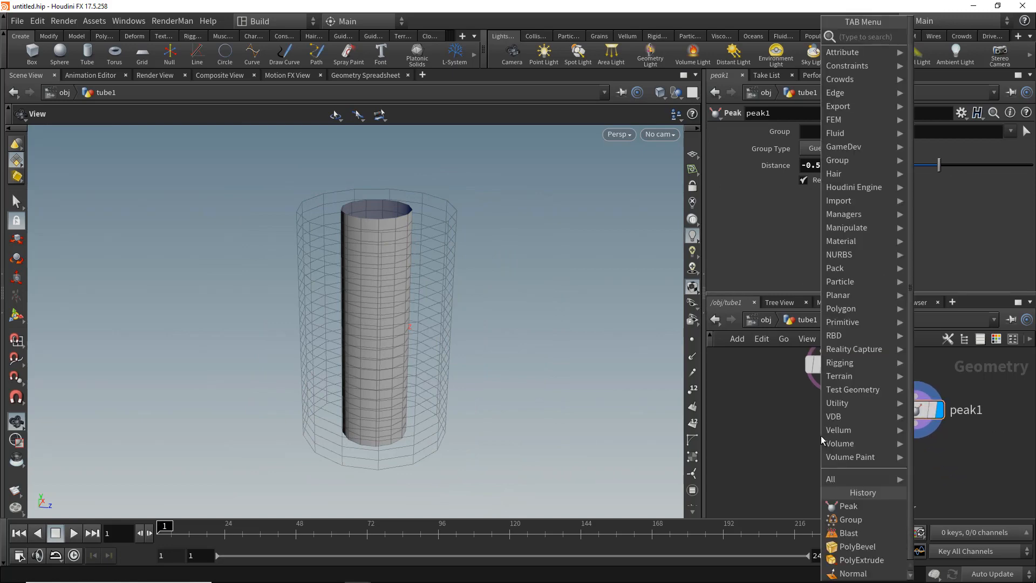
text(pointv)
key(Down)
key(Return)
click(758, 480)
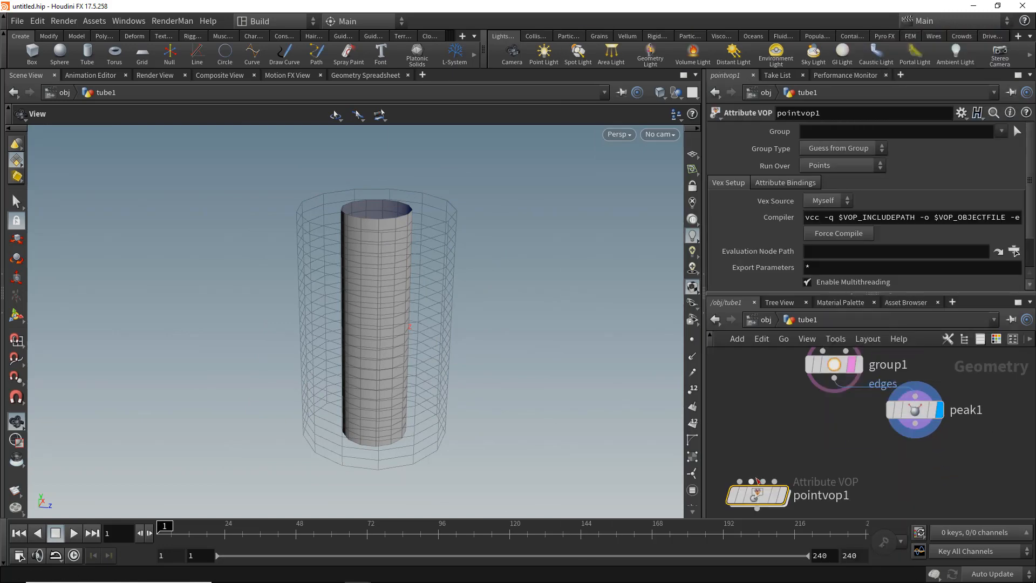
drag(753, 482, 810, 484)
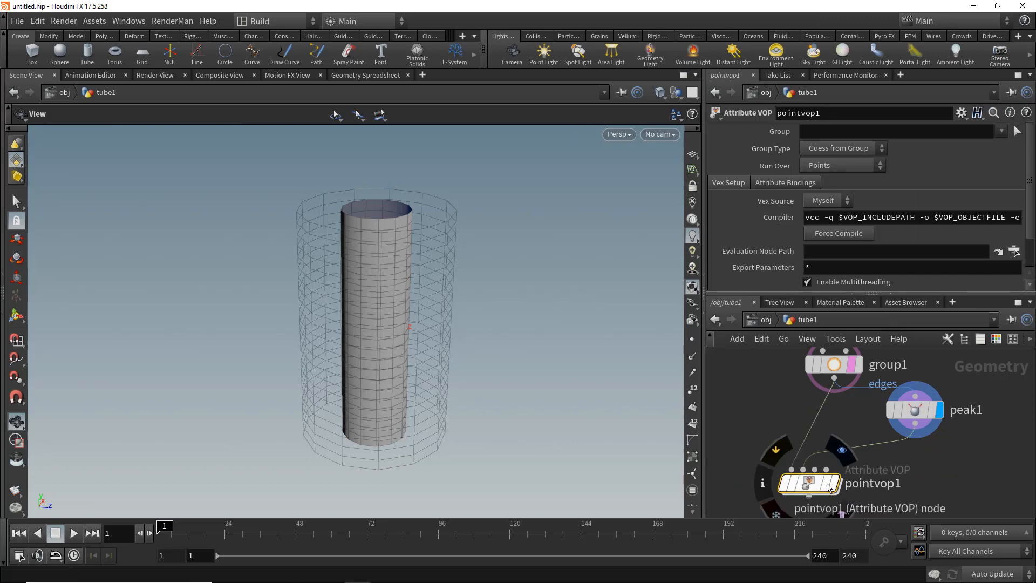
click(841, 452)
click(841, 452)
- Inside the Point VOP, add an Import Point Attribute node importing P
double_click(812, 484)
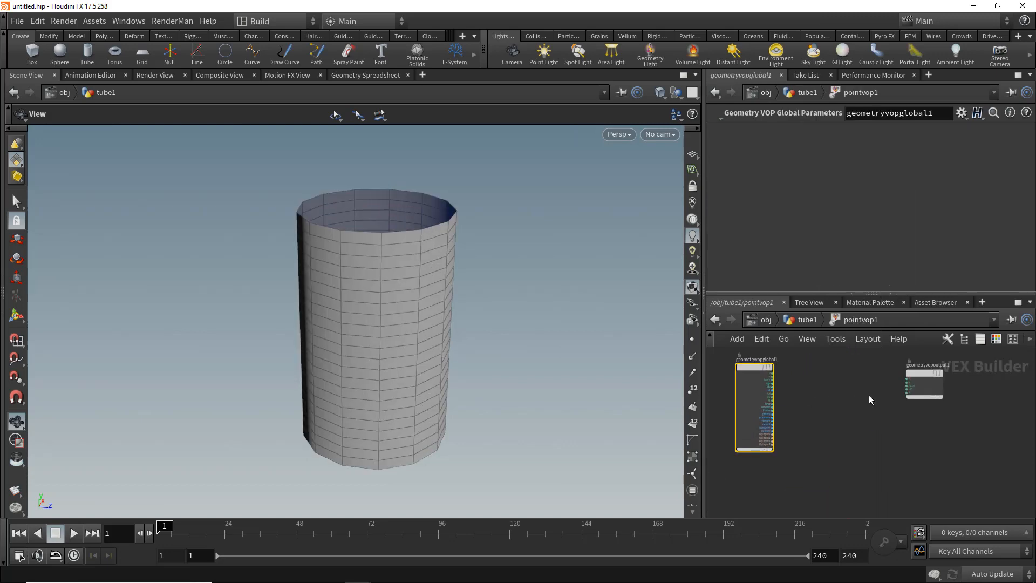
drag(774, 382, 764, 440)
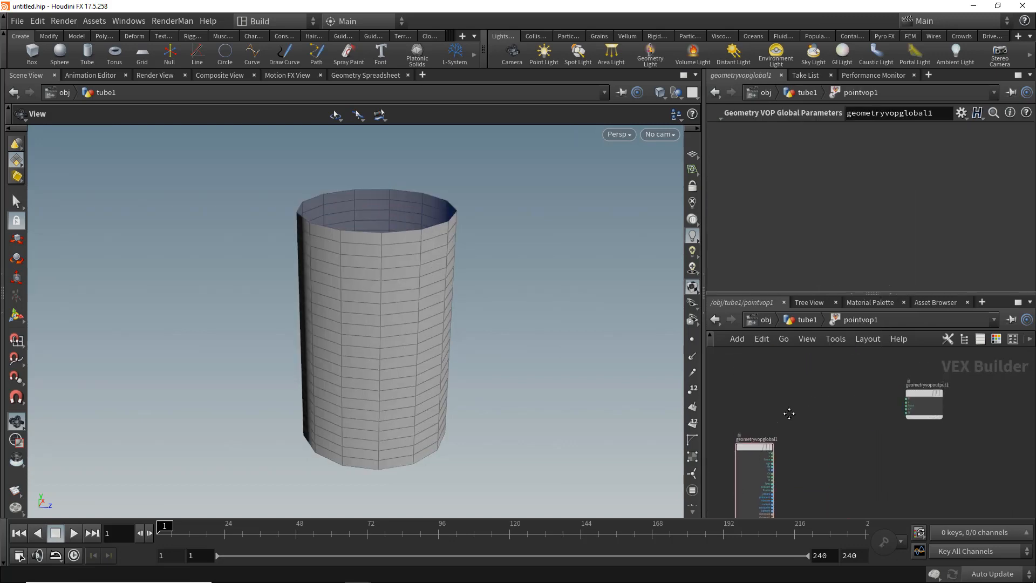
key(Tab)
text(import point)
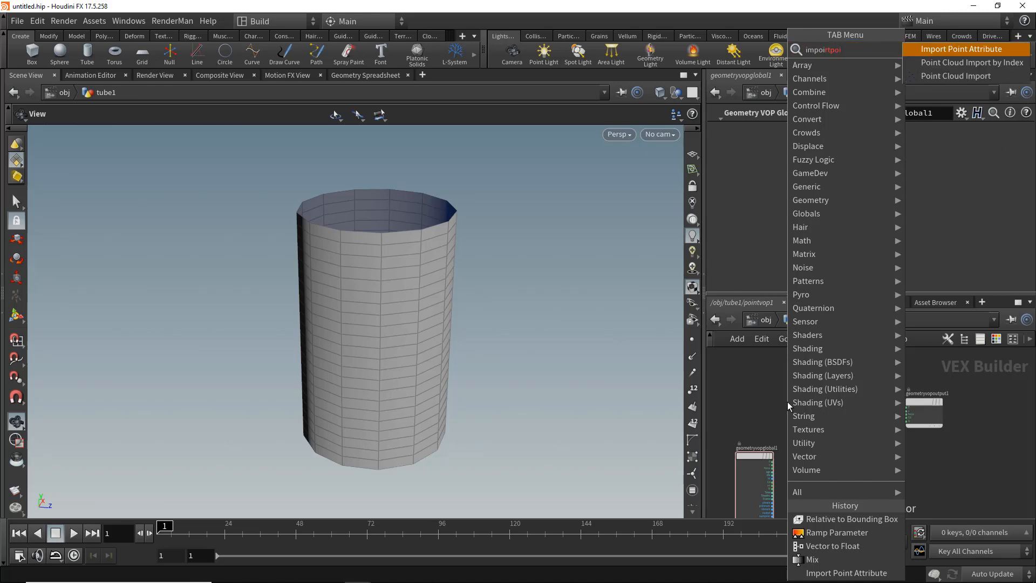
key(Return)
click(788, 402)
key(ctrl+b)
scroll(470, 284, up, 5)
middle_drag(502, 303, 435, 266)
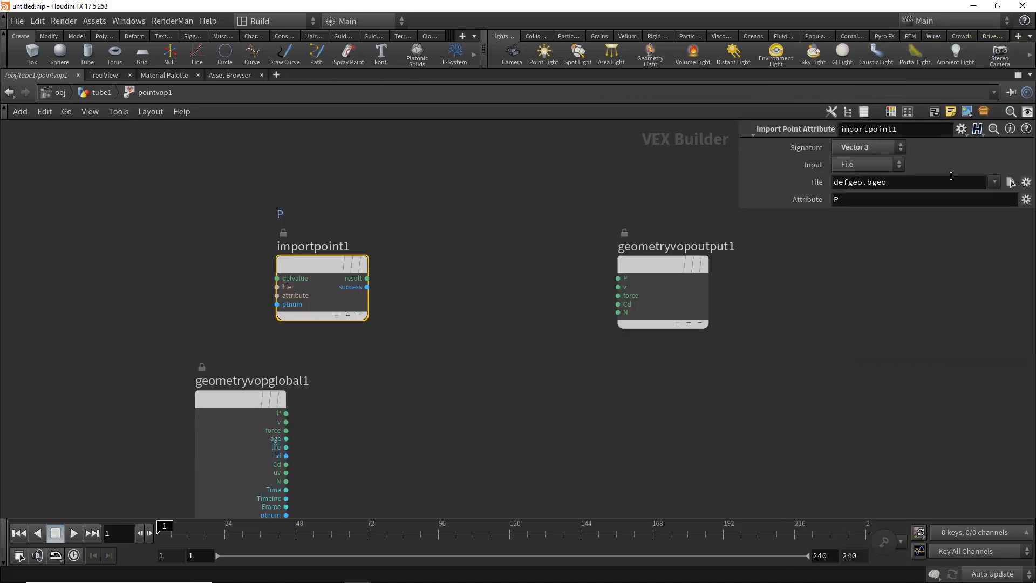
- Set the import node's input to First Input
click(873, 165)
click(875, 193)
drag(343, 273, 367, 200)
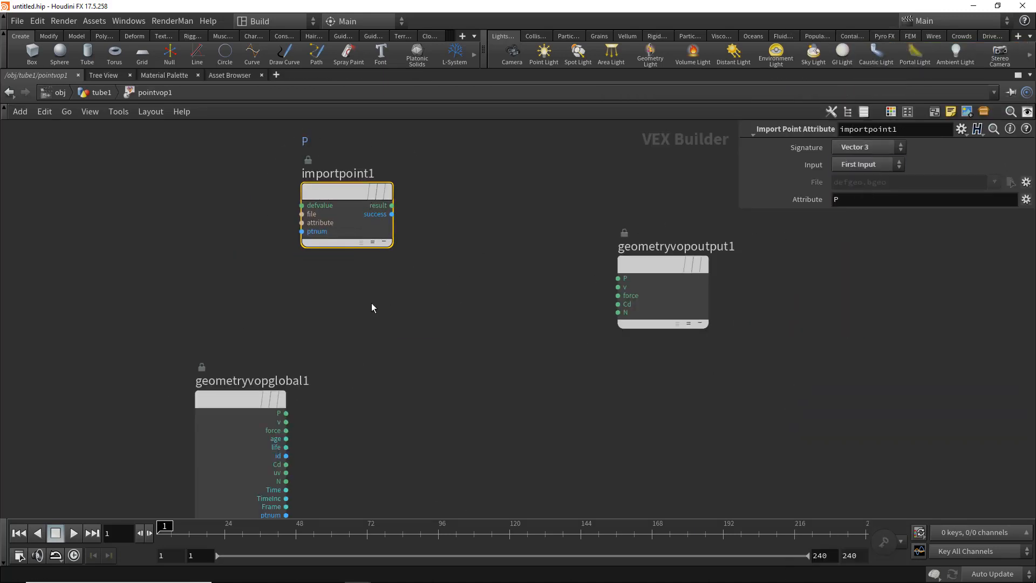
- Duplicate the import node and set the copy's input to Second Input
key(ctrl+c)
key(ctrl+v)
drag(367, 289, 338, 294)
click(836, 167)
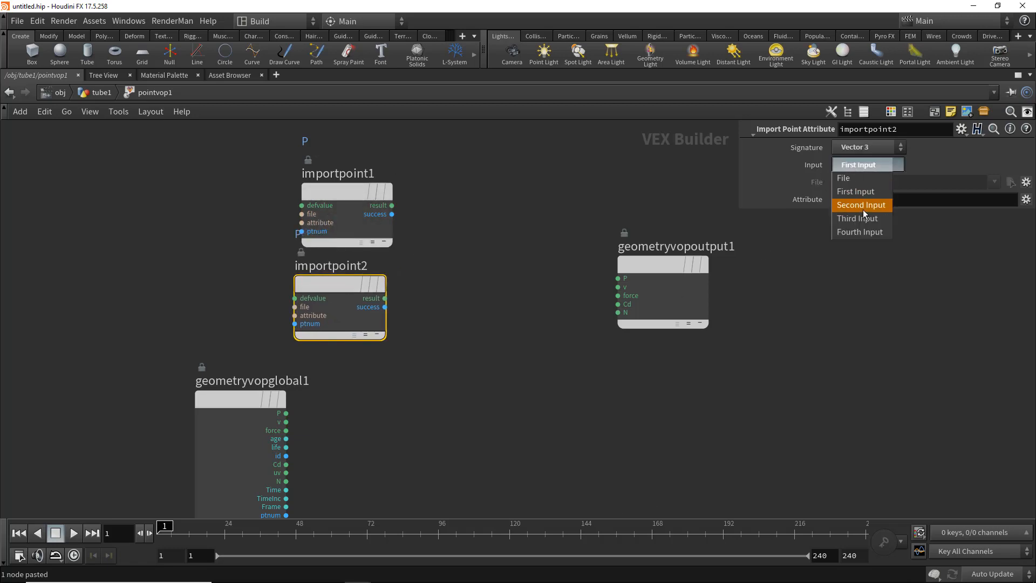
- Add a Mix node between the import nodes and the output node
key(Tab)
text(mix)
key(Return)
click(498, 251)
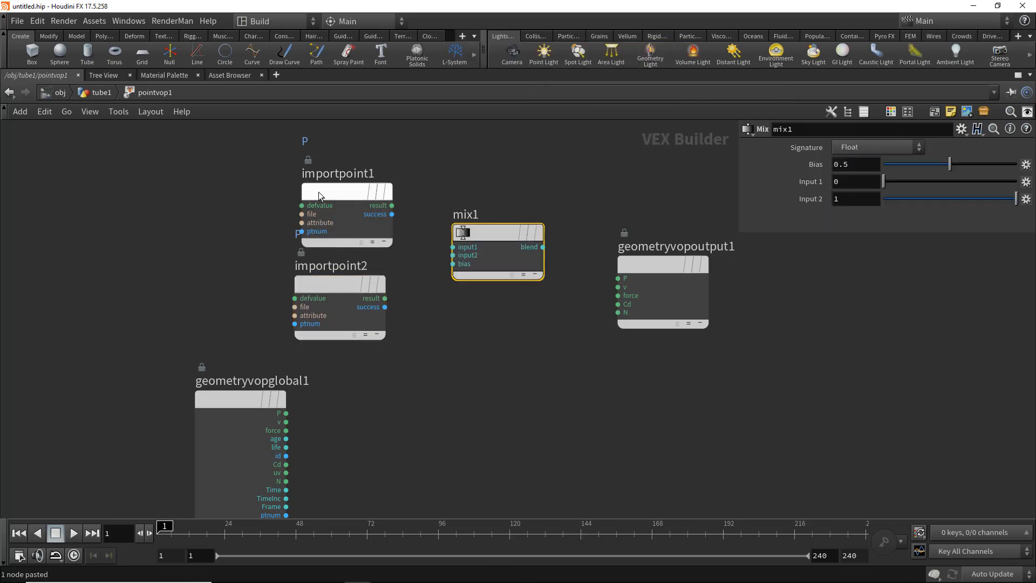
- Connect both import results into the Mix inputs and the Mix blend into the output's P
drag(392, 206, 456, 243)
drag(384, 299, 453, 255)
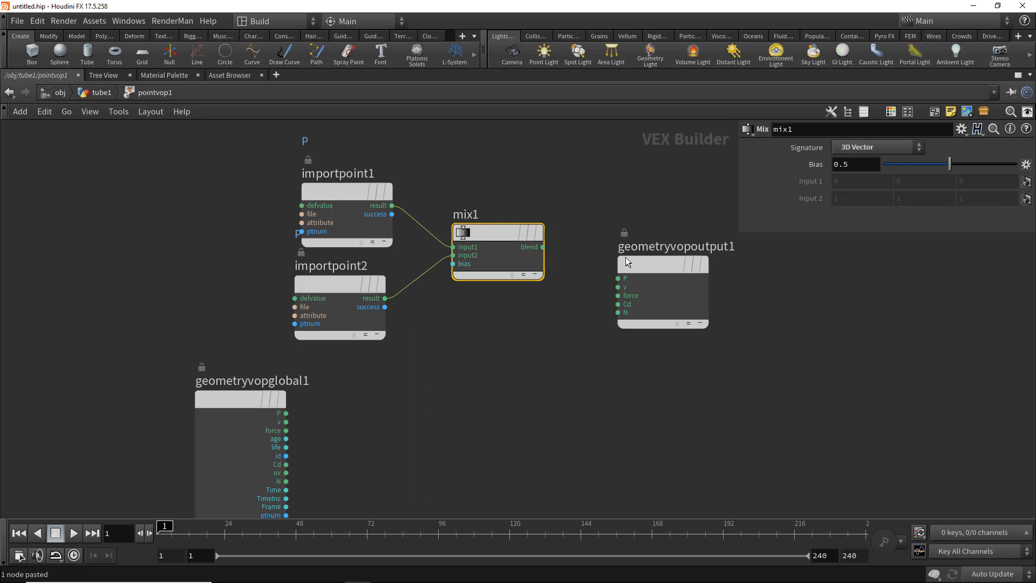
drag(626, 257, 665, 223)
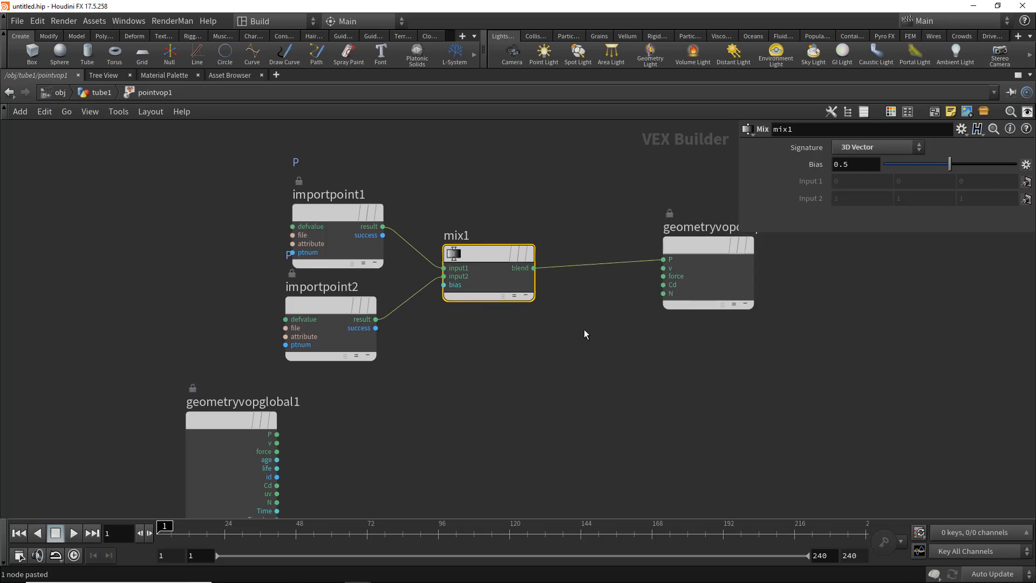
- Set the Mix bias to 0.32
key(ctrl+b)
drag(927, 151, 906, 154)
scroll(824, 438, down, 6)
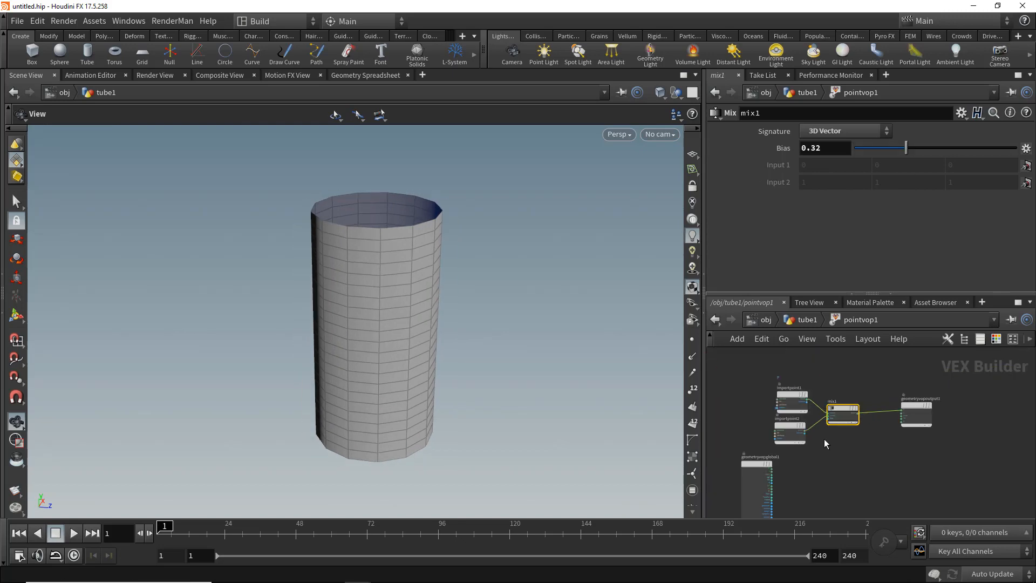
- Add a Vector to Float node in the VOP network
middle_click(781, 469)
scroll(800, 468, up, 4)
middle_drag(798, 471, 800, 442)
scroll(817, 432, up, 1)
key(Tab)
text(vector to)
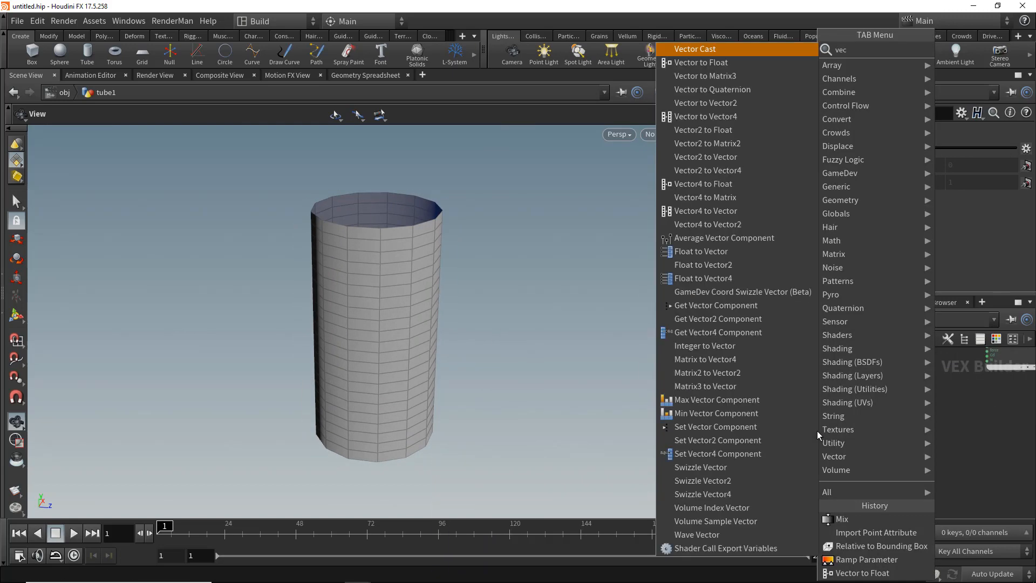
key(Return)
click(817, 431)
key(ctrl+b)
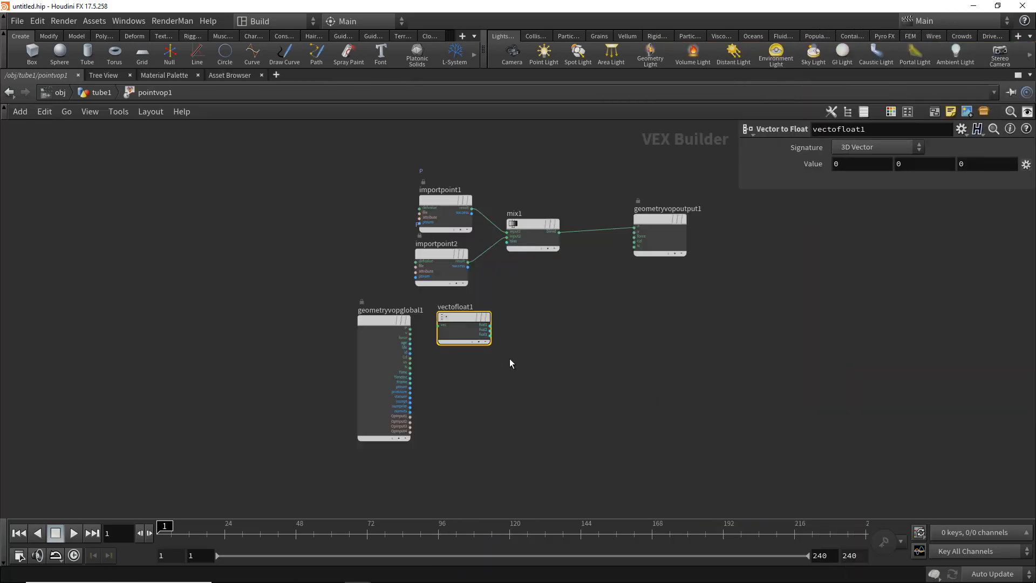
- Connect the global P output into the Vector to Float node's input
scroll(441, 344, up, 3)
drag(395, 319, 448, 318)
middle_drag(508, 333, 382, 396)
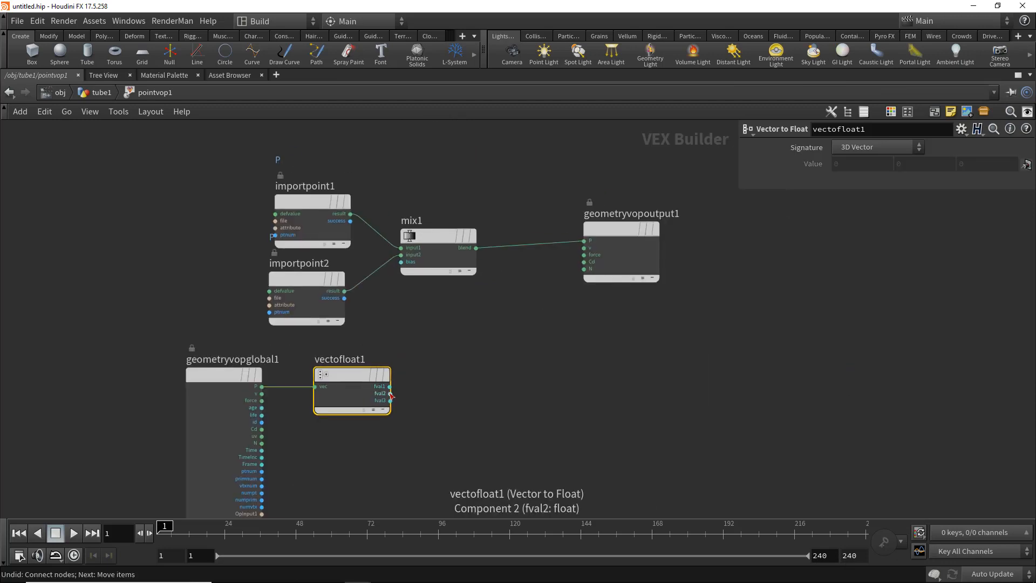
- Feed the second float component into the Mix bias and insert a Ramp Parameter node on that wire
drag(390, 393, 401, 262)
click(501, 377)
key(Tab)
text(ramp)
key(Return)
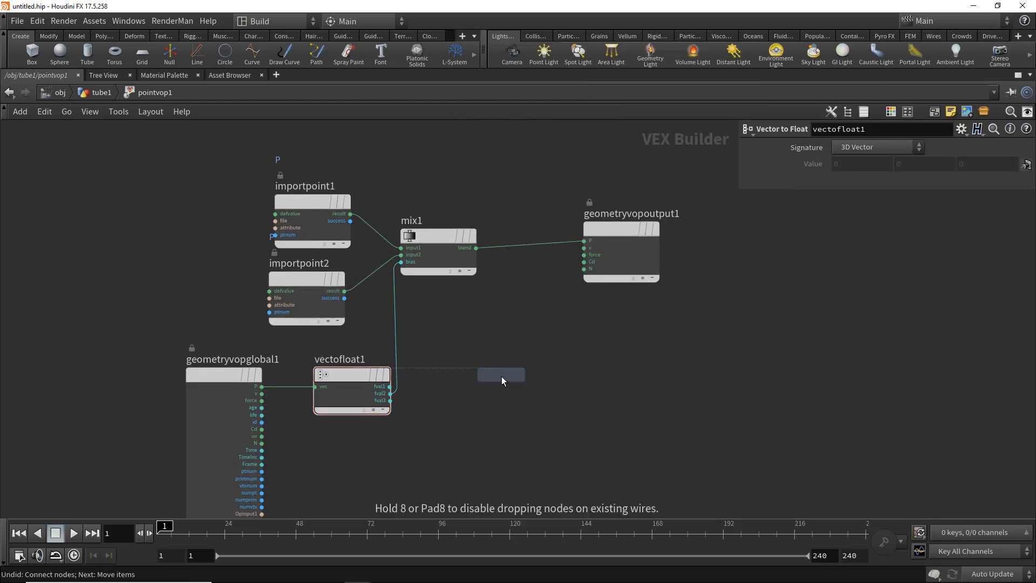
click(400, 326)
drag(401, 326, 452, 345)
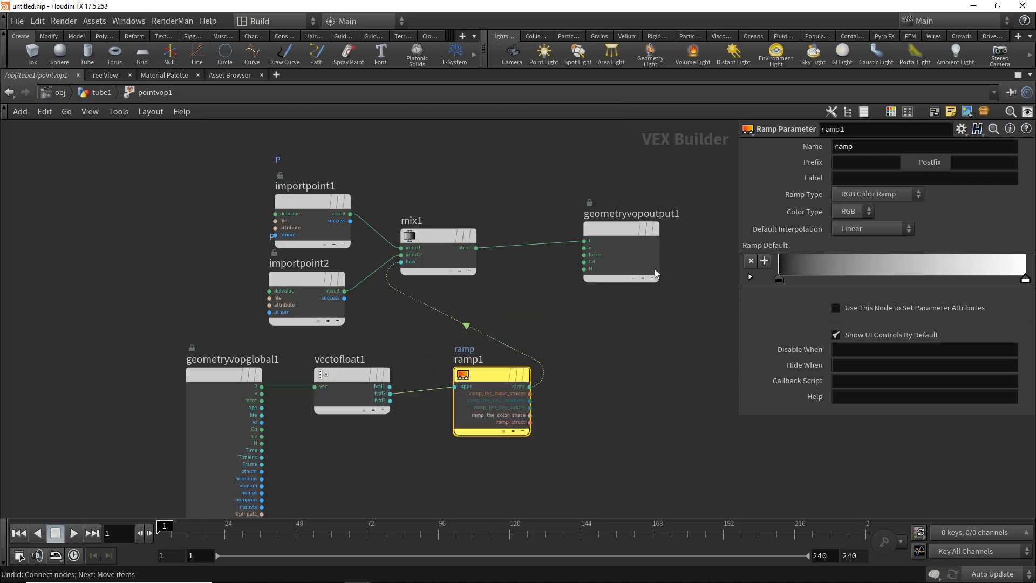
- Set the ramp type to Spline Ramp (float) and name the parameter height_deform
click(887, 195)
click(874, 196)
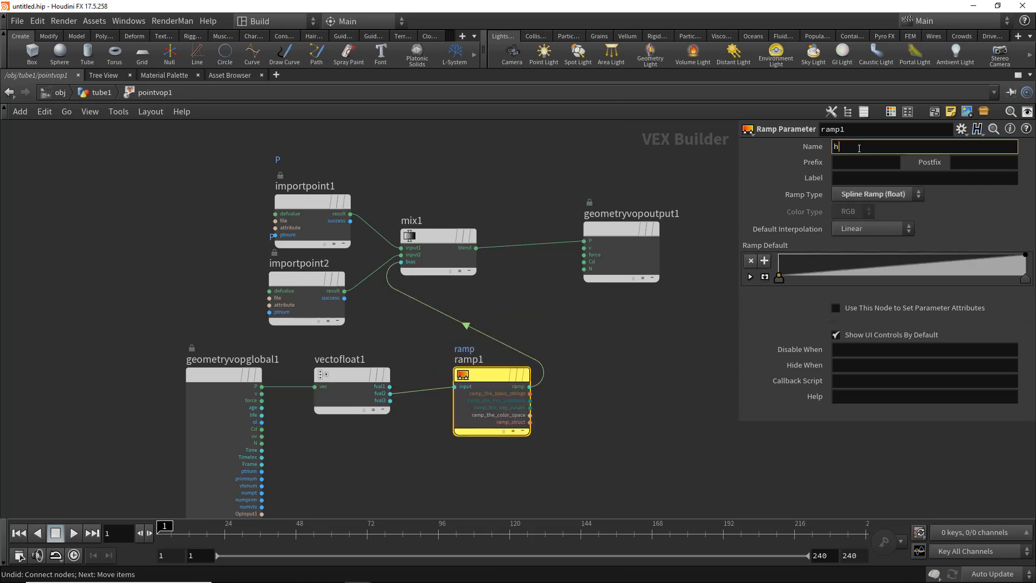
click(860, 148)
text(height_deform)
key(Return)
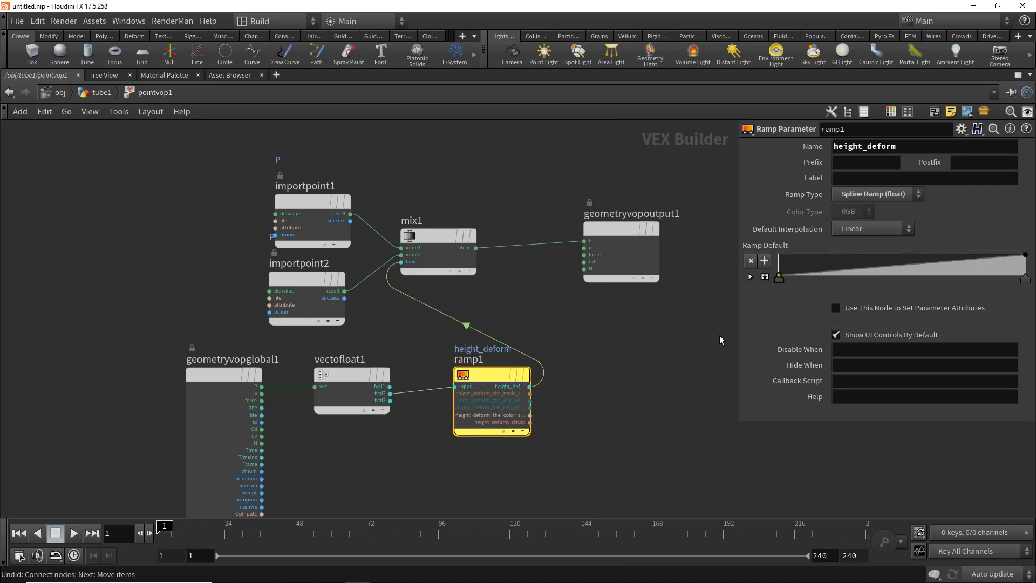
- Reshape the height_deform ramp curve by moving its end points
key(ctrl+b)
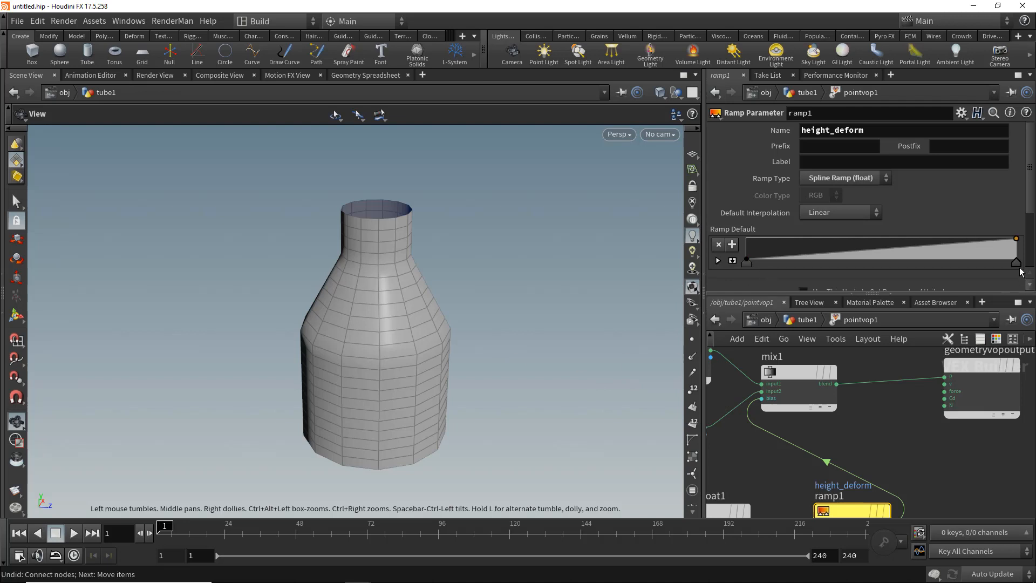
drag(1021, 272, 888, 263)
drag(747, 238, 1018, 232)
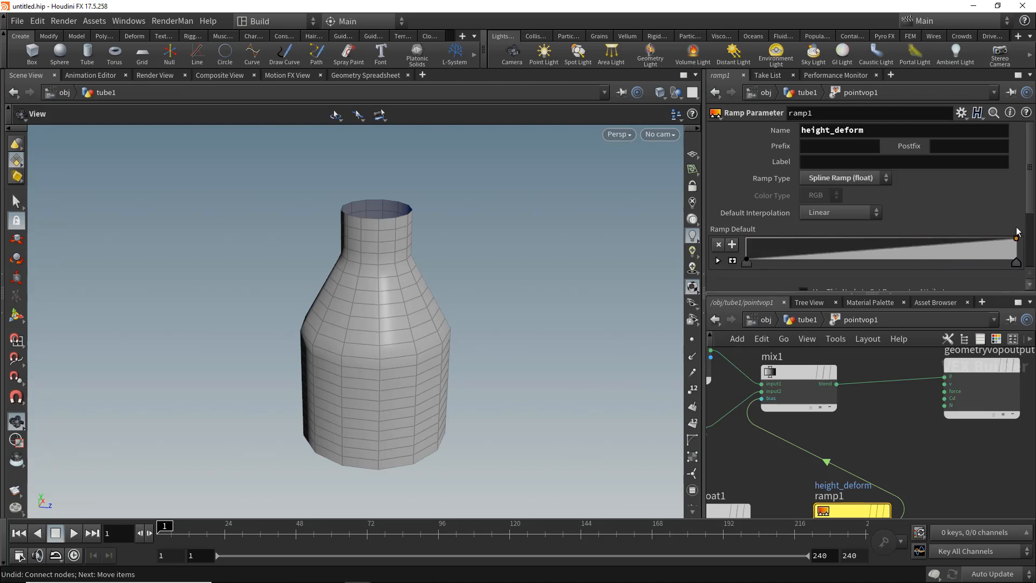
middle_drag(883, 468, 980, 418)
scroll(907, 439, down, 4)
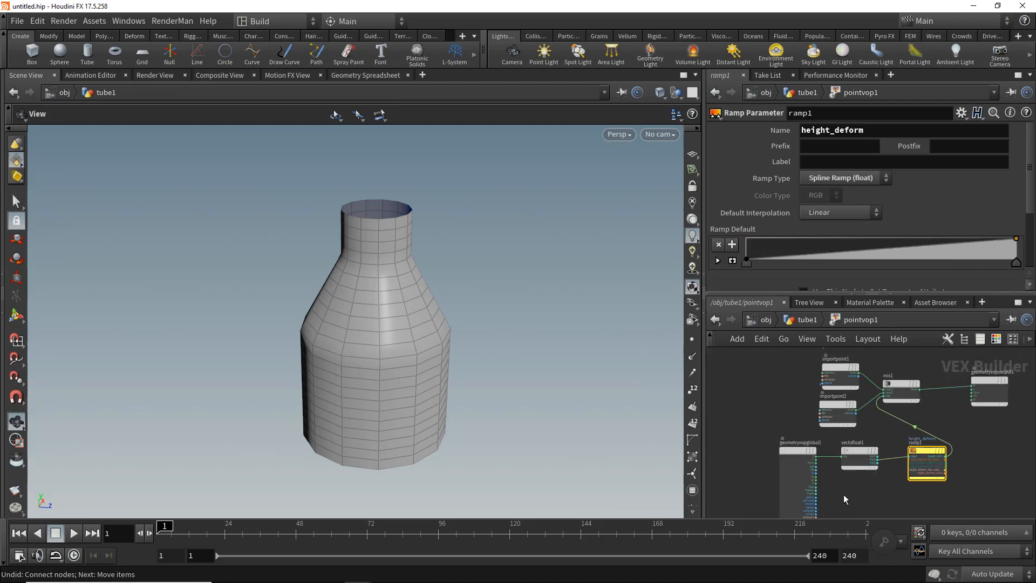
middle_drag(843, 495, 846, 440)
scroll(782, 417, up, 5)
middle_drag(984, 458, 935, 468)
key(ctrl+b)
key(p)
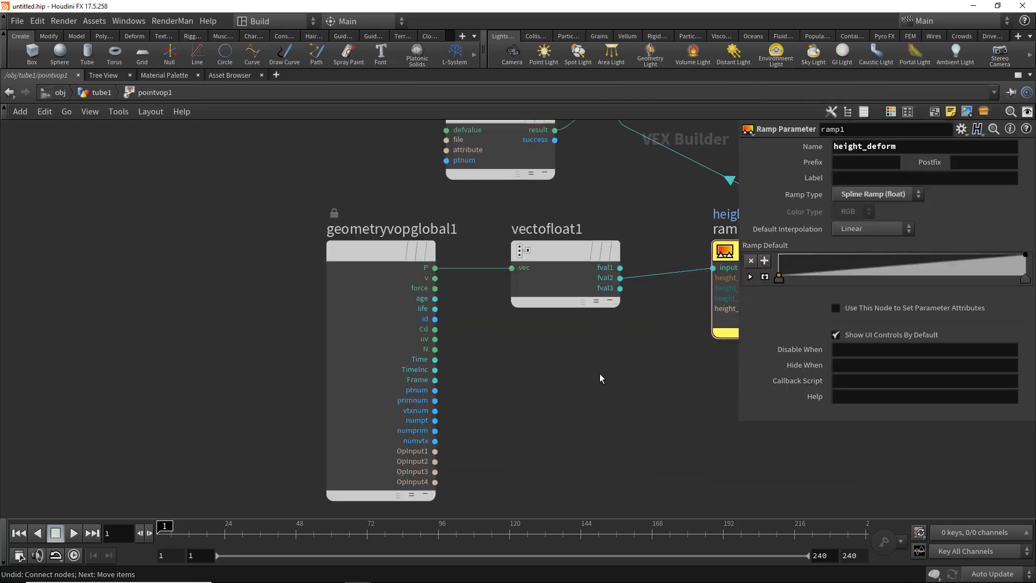
- Add a Relative to Bounding Box node and feed its output into the Vector to Float input, then return to the geometry level
key(Tab)
text(rela)
key(Return)
click(600, 373)
drag(654, 387, 512, 267)
middle_drag(710, 427, 684, 441)
key(u)
key(ctrl+b)
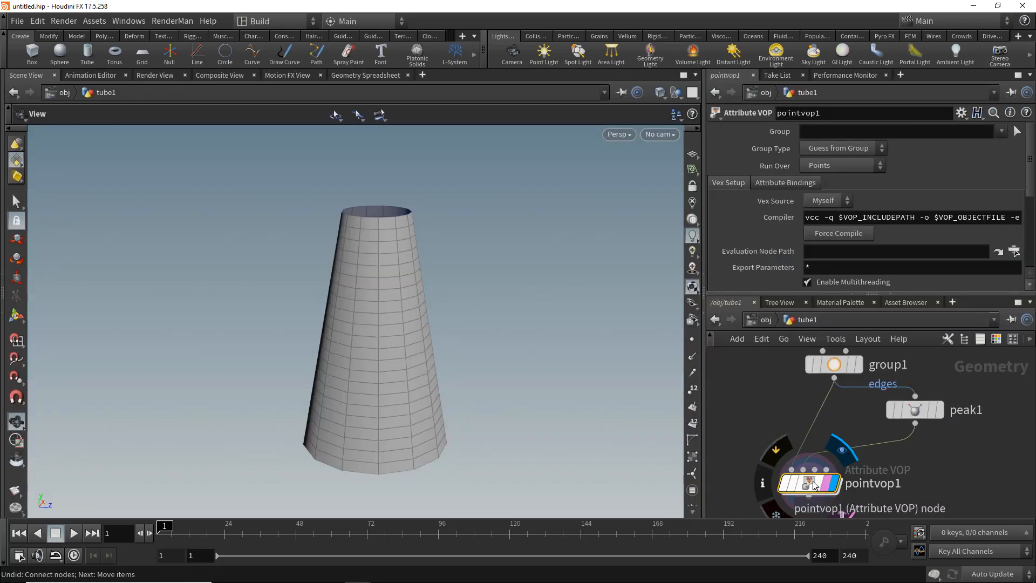
- Add and move points on the height_deform ramp to flare the bottle's rim and base
scroll(872, 200, down, 5)
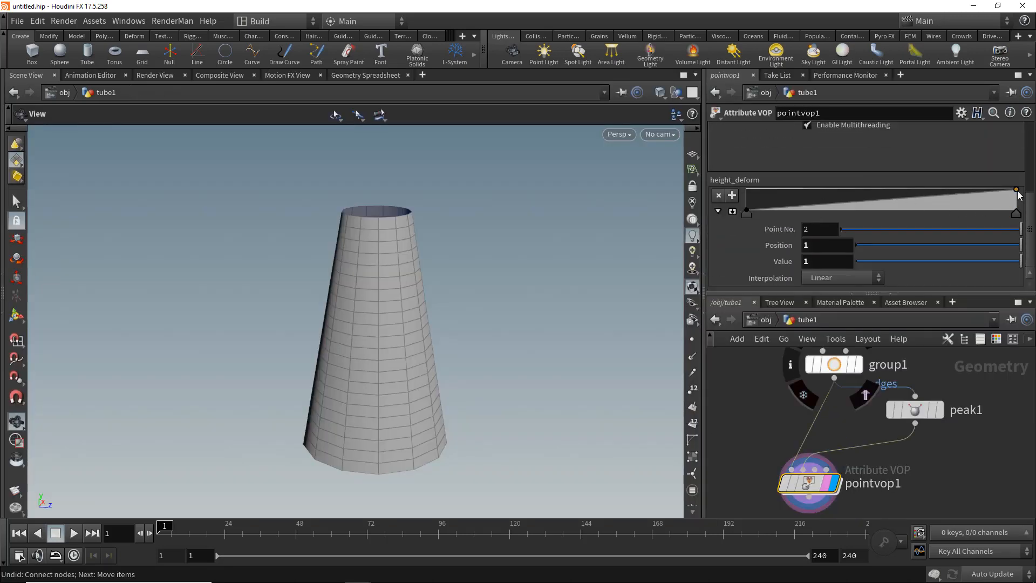
drag(1018, 196, 979, 189)
click(732, 211)
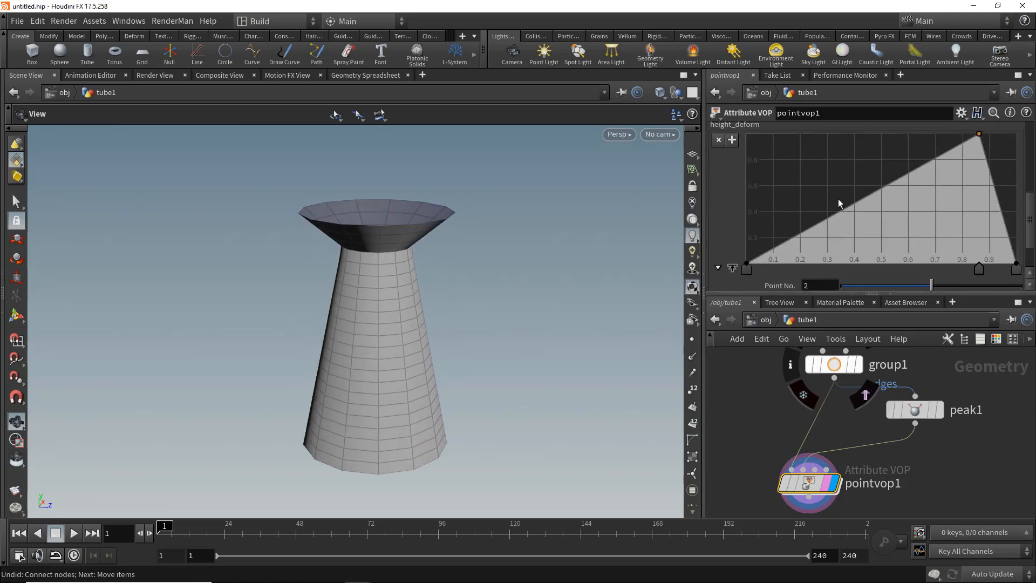
drag(898, 189, 812, 134)
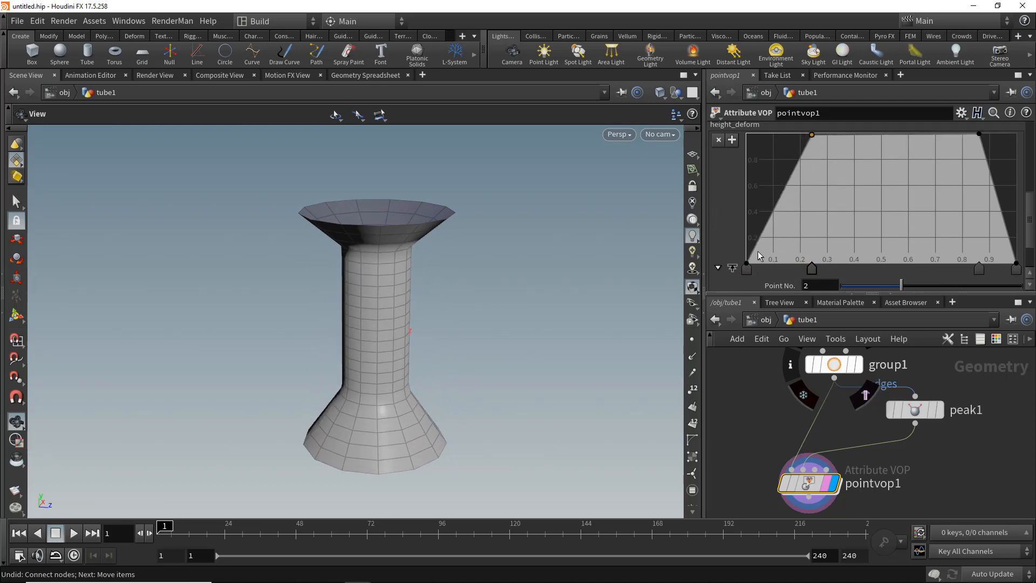
drag(747, 264, 768, 267)
drag(798, 229, 799, 272)
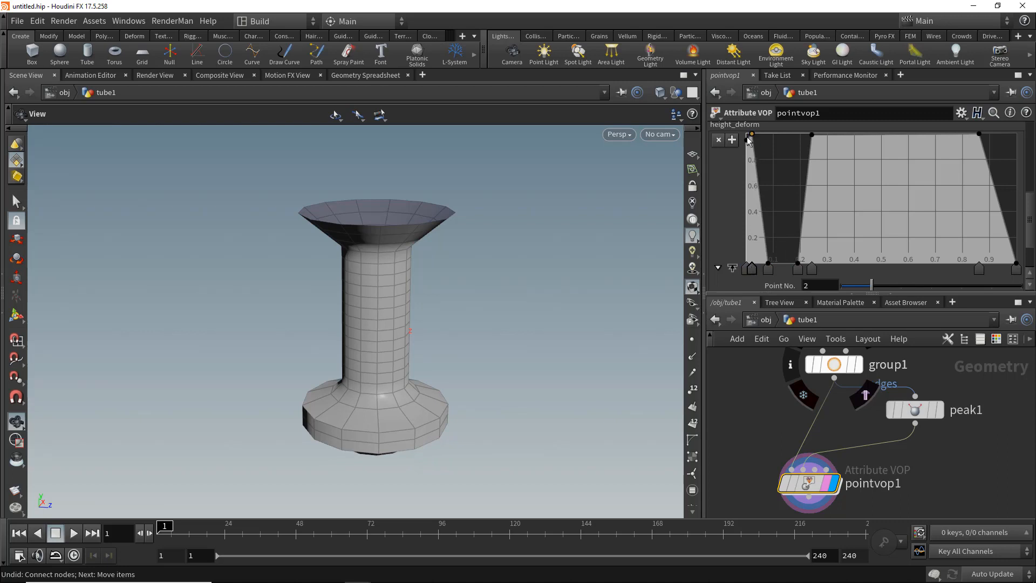
drag(372, 305, 398, 270)
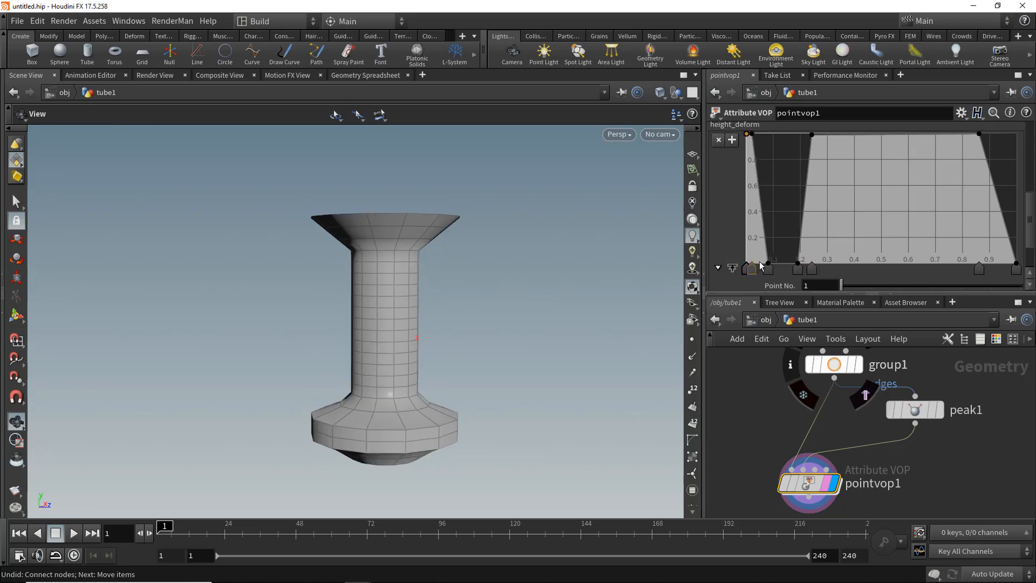
- Set the ramp point interpolation to B-Spline and raise the last ramp point
scroll(1016, 271, down, 3)
click(842, 278)
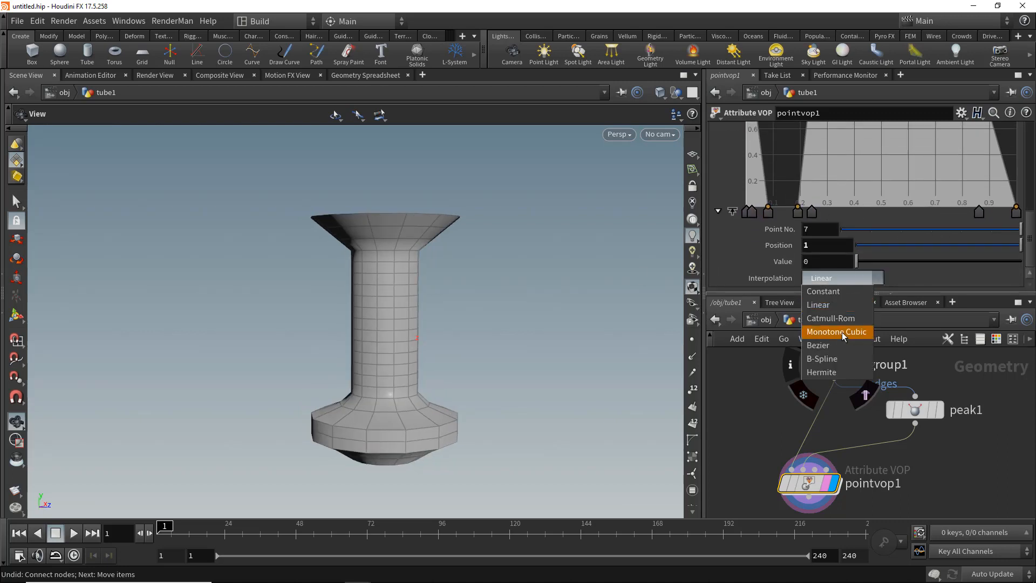
click(823, 359)
scroll(1017, 216, up, 1)
drag(1016, 218, 1022, 172)
scroll(918, 183, up, 3)
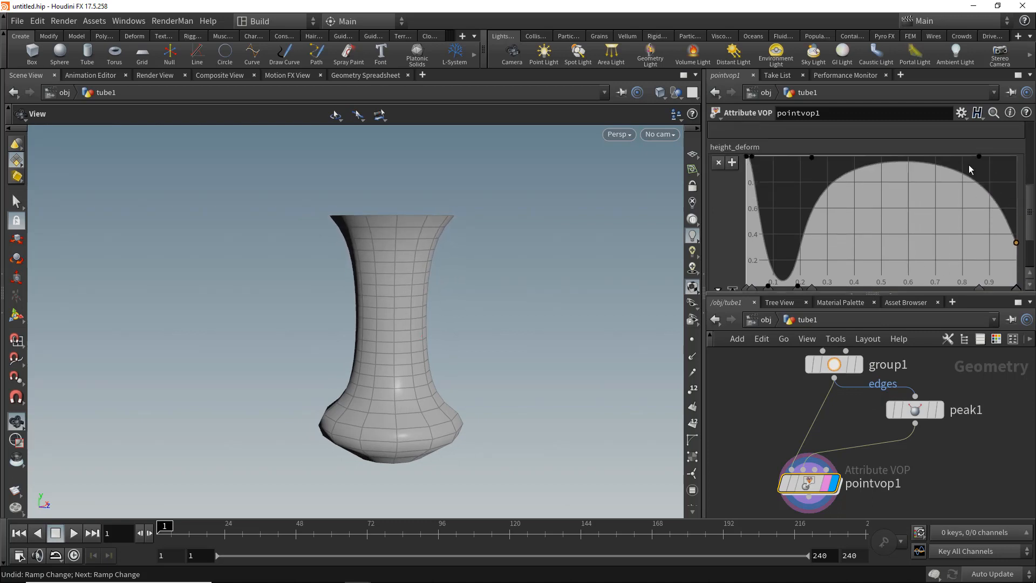
- Shift the inner height_deform ramp points to refine the bottle's bulge
scroll(970, 164, down, 3)
click(980, 211)
mouse_move(980, 212)
mouse_down()
mouse_move(953, 211)
mouse_move(970, 210)
mouse_up()
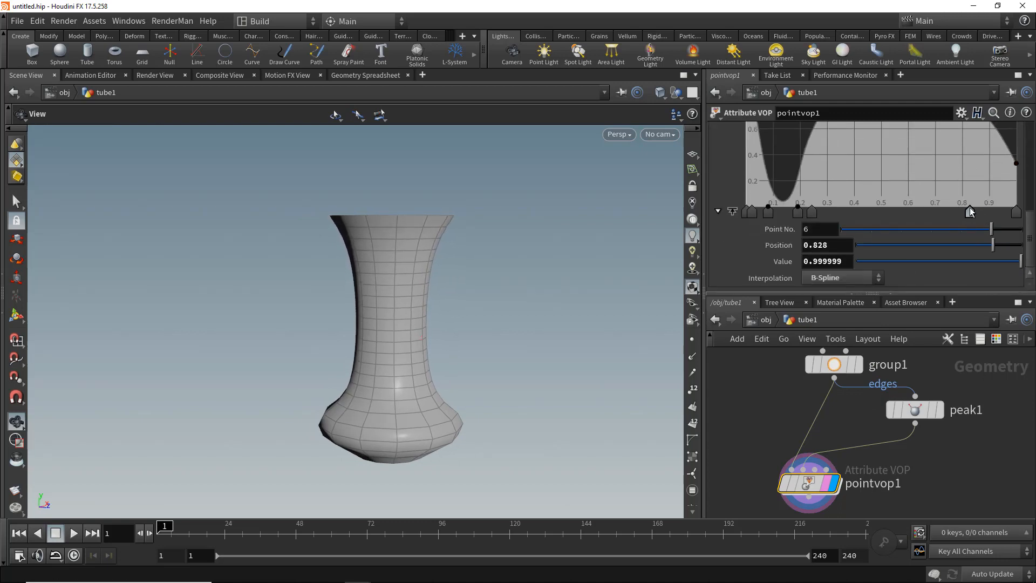
mouse_move(812, 213)
mouse_down()
mouse_move(853, 212)
mouse_move(826, 214)
mouse_up()
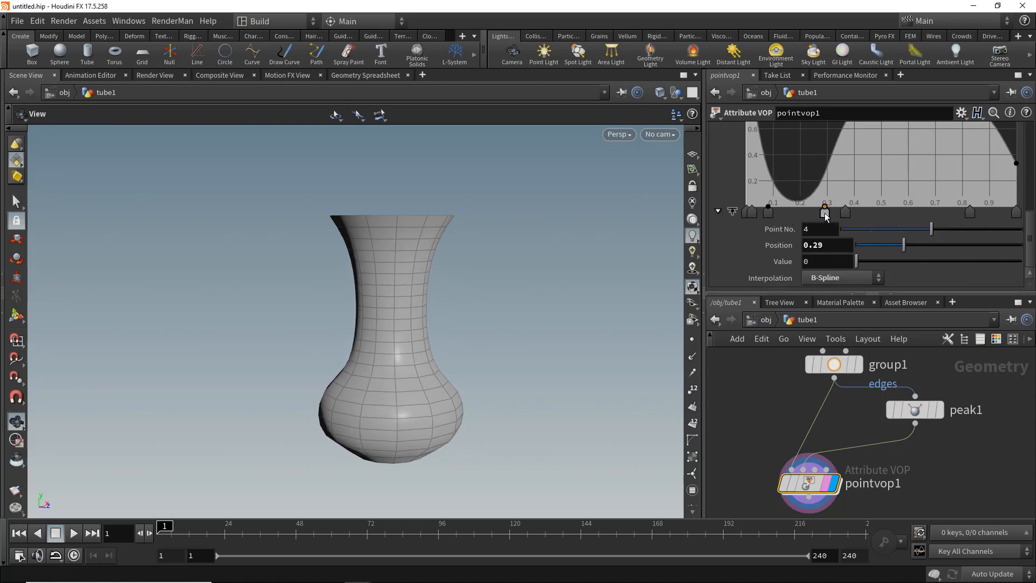
click(753, 212)
right_click(754, 212)
click(772, 239)
drag(528, 332, 445, 314)
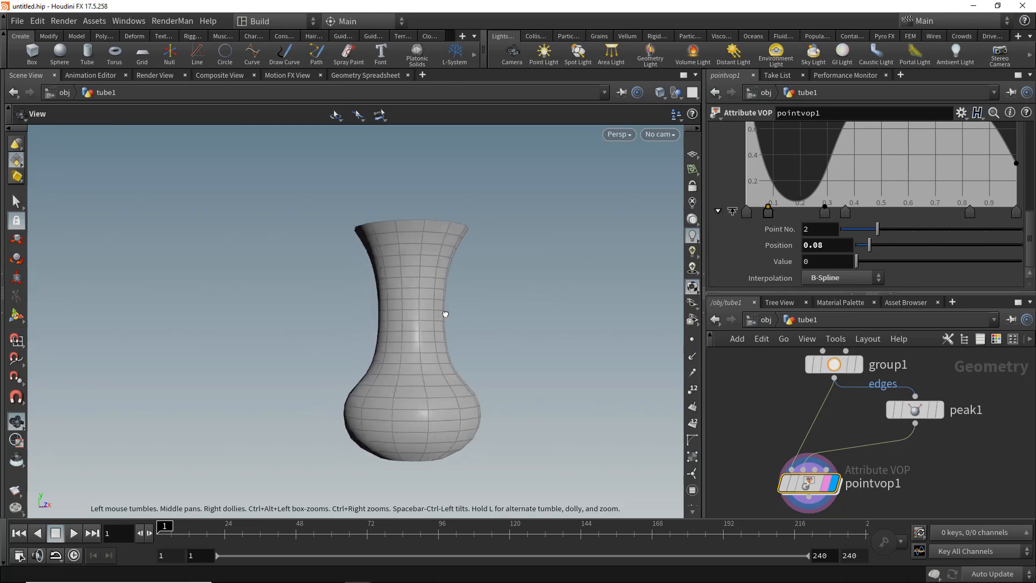
- Lower the upper height_deform ramp points to narrow the bottle's rim
scroll(902, 193, up, 2)
scroll(951, 160, up, 1)
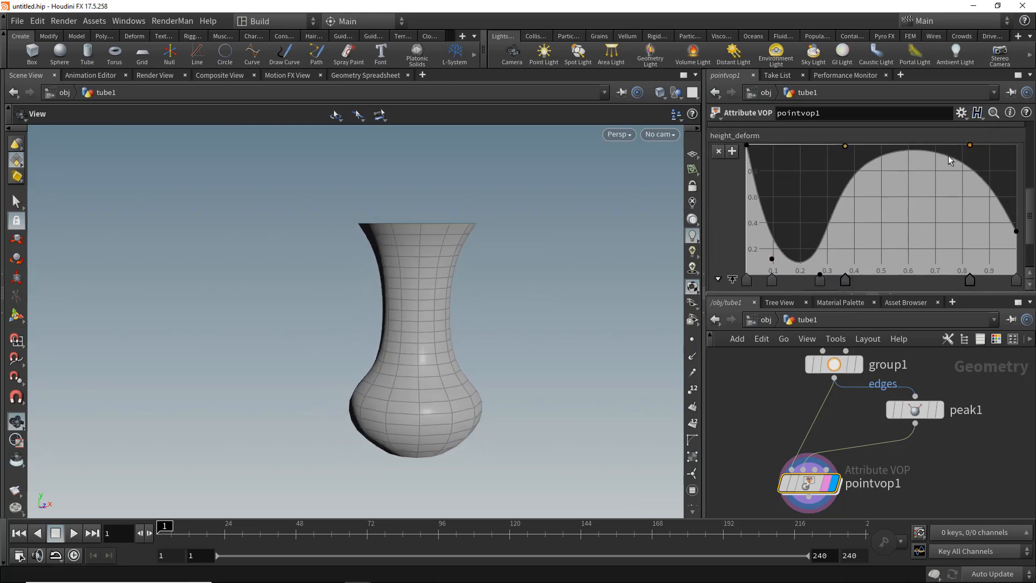
drag(969, 146, 969, 196)
drag(1016, 236, 1013, 279)
scroll(835, 188, down, 1)
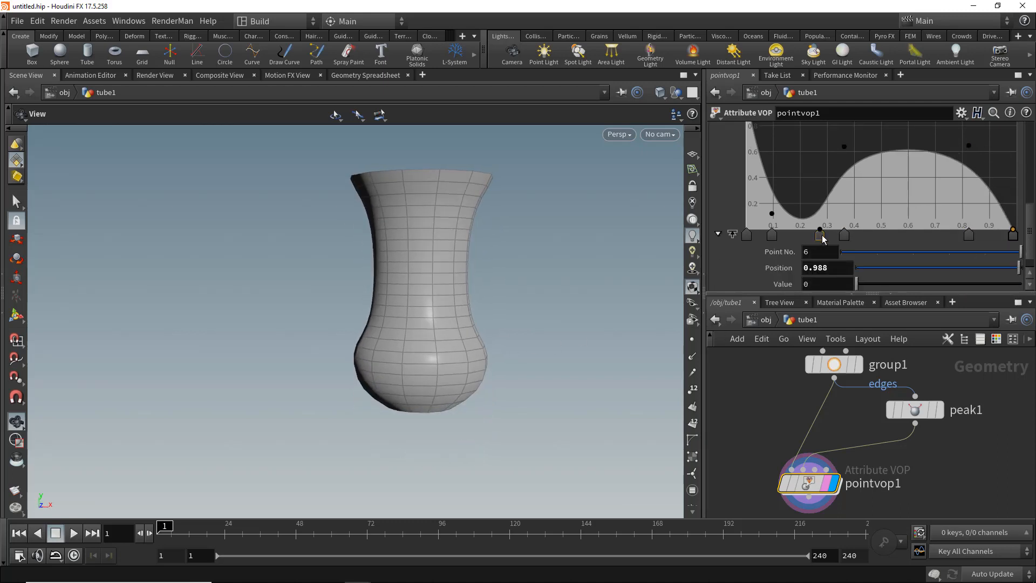
click(772, 236)
drag(772, 236, 771, 236)
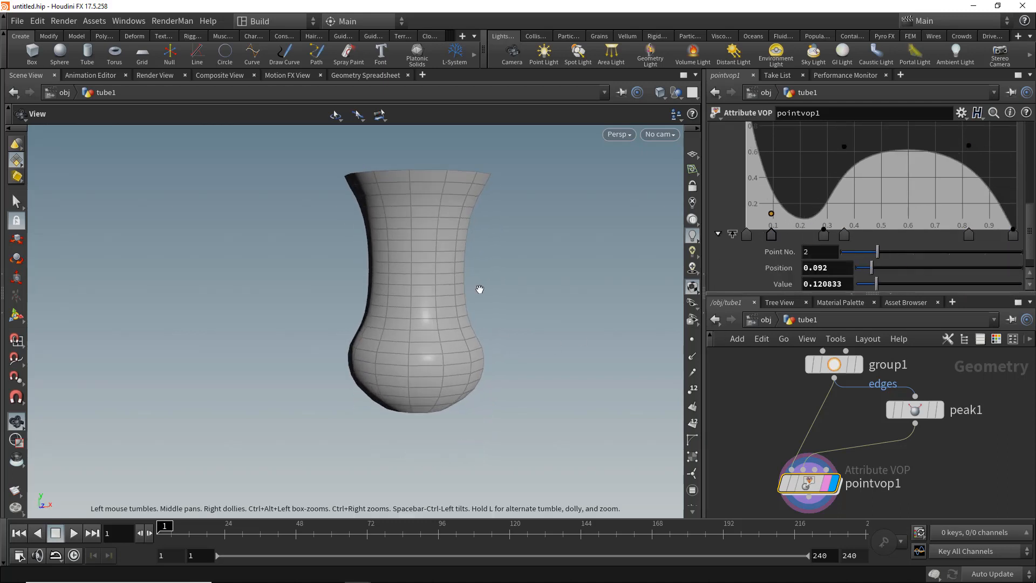
scroll(898, 462, down, 4)
- Append a PolyBevel node below the Point VOP and set its offset to about 0.104
key(Tab)
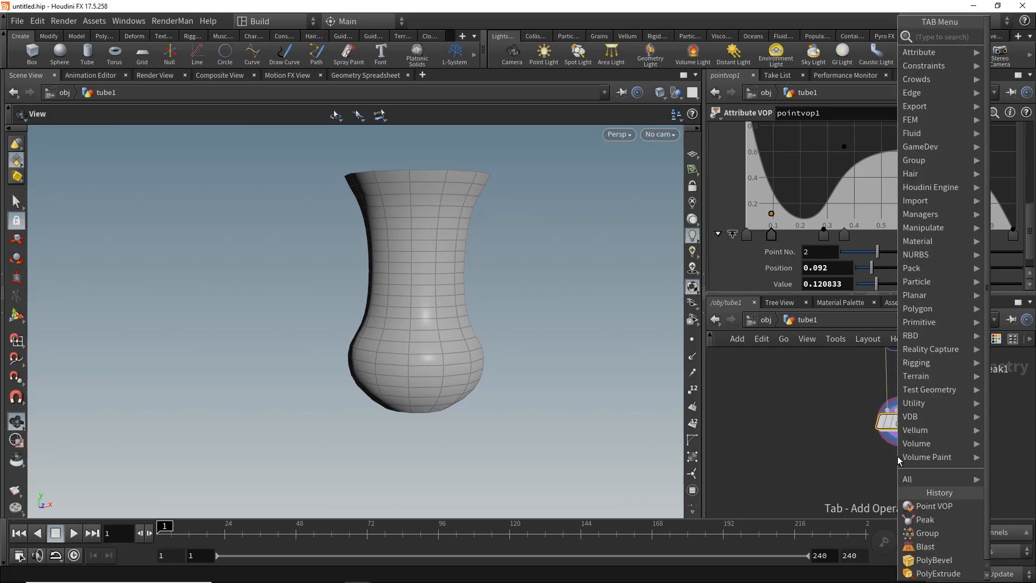
text(polybe)
key(Return)
click(886, 492)
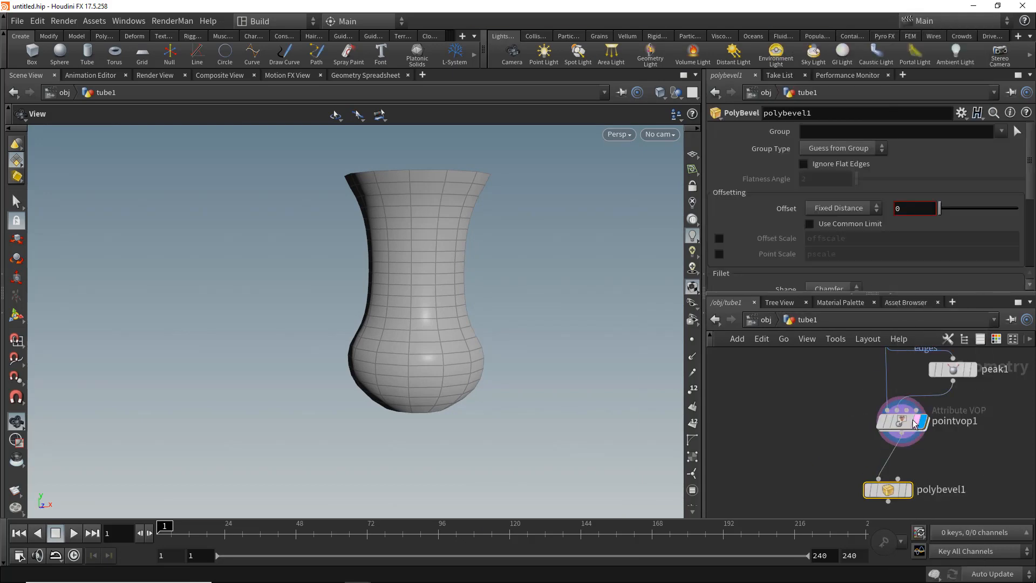
scroll(913, 479, up, 3)
click(904, 497)
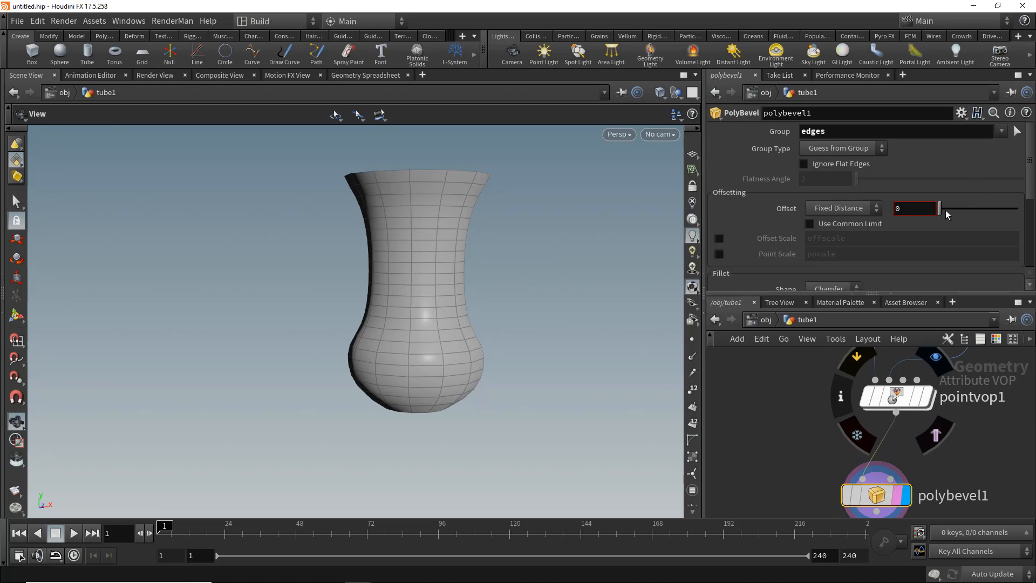
drag(945, 210, 947, 209)
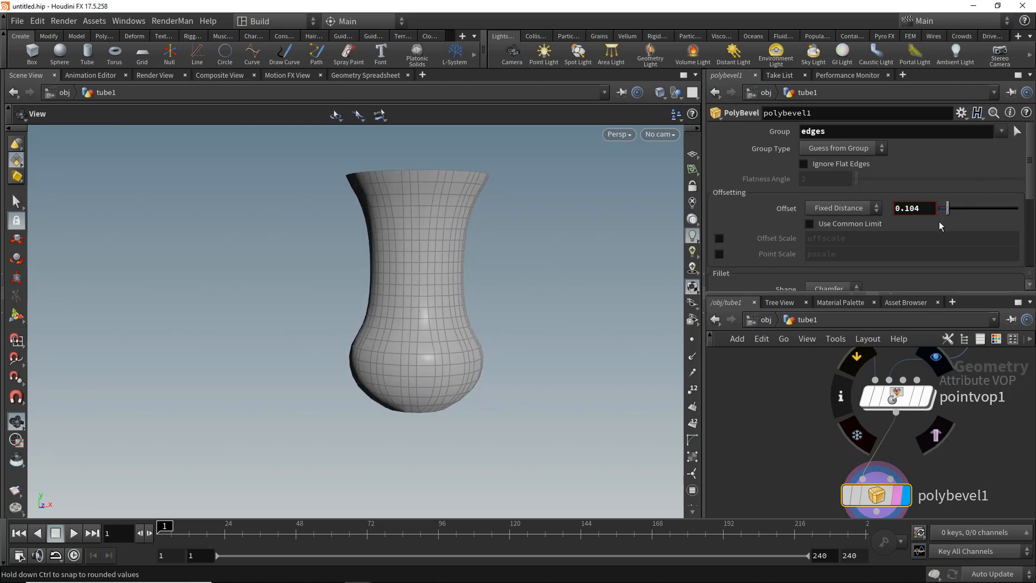
- Enable the PolyBevel's Edge Faces output group bevelprims
scroll(917, 216, down, 4)
click(832, 185)
scroll(864, 243, down, 1)
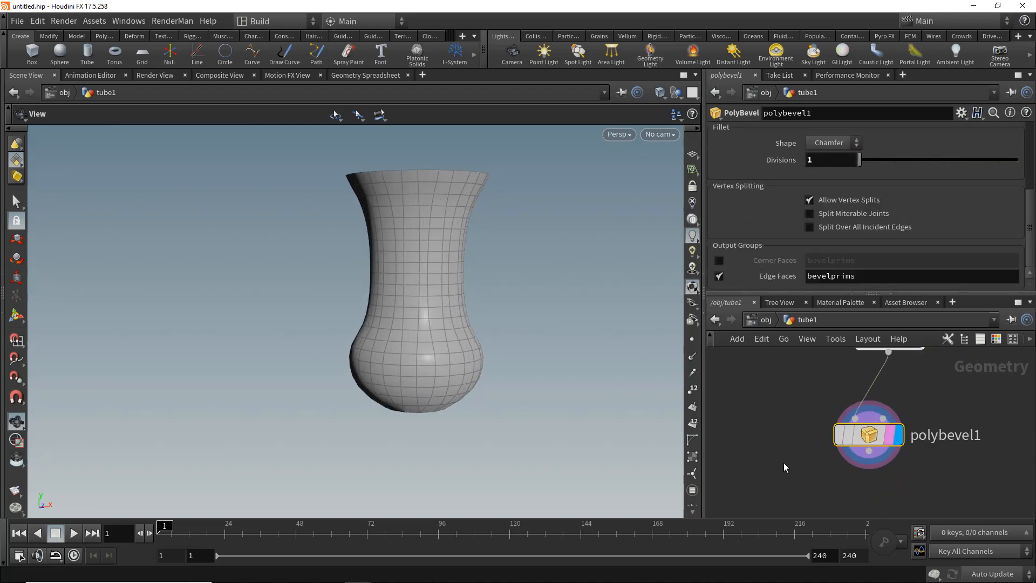
- Add a Blast node that keeps only the bevelprims group by deleting non-selected primitives
key(Tab)
text(blas)
key(Return)
click(857, 457)
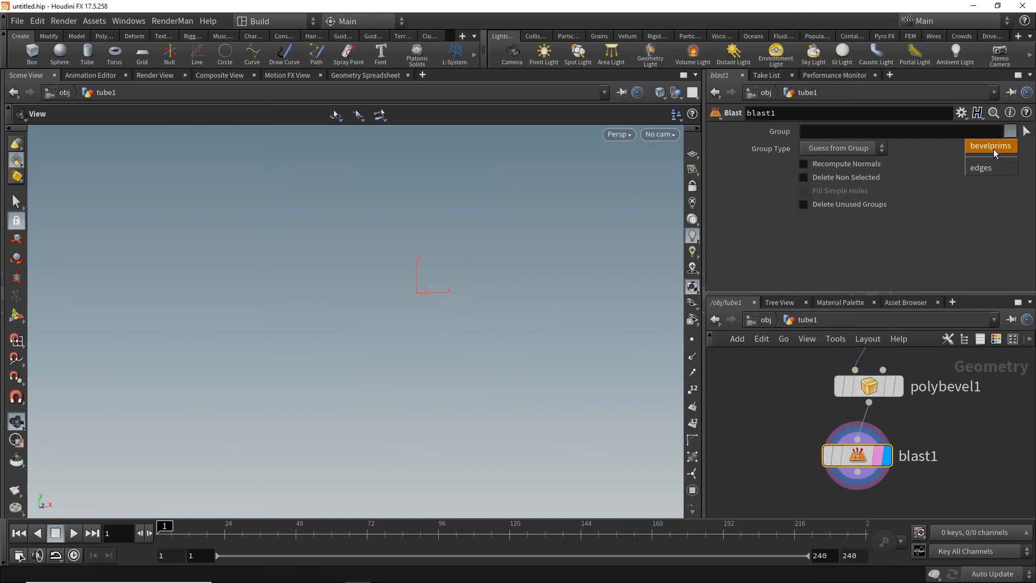
click(990, 145)
click(854, 178)
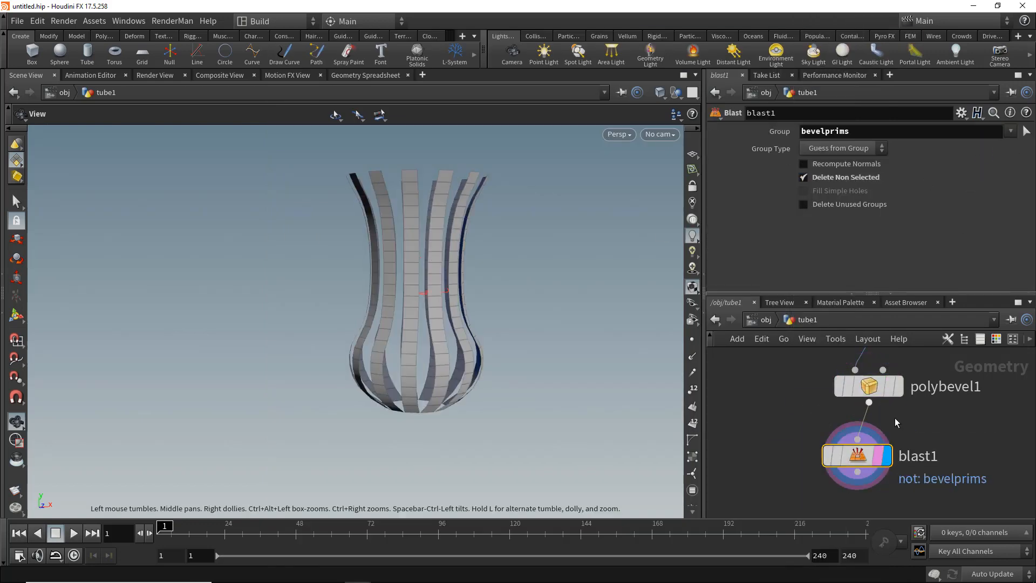
- Set the PolyBevel offset to about 0.097
click(875, 394)
scroll(905, 226, down, 2)
mouse_move(949, 210)
mouse_down()
mouse_move(938, 209)
mouse_move(958, 211)
mouse_move(947, 209)
mouse_up()
drag(436, 235, 454, 259)
scroll(857, 433, down, 5)
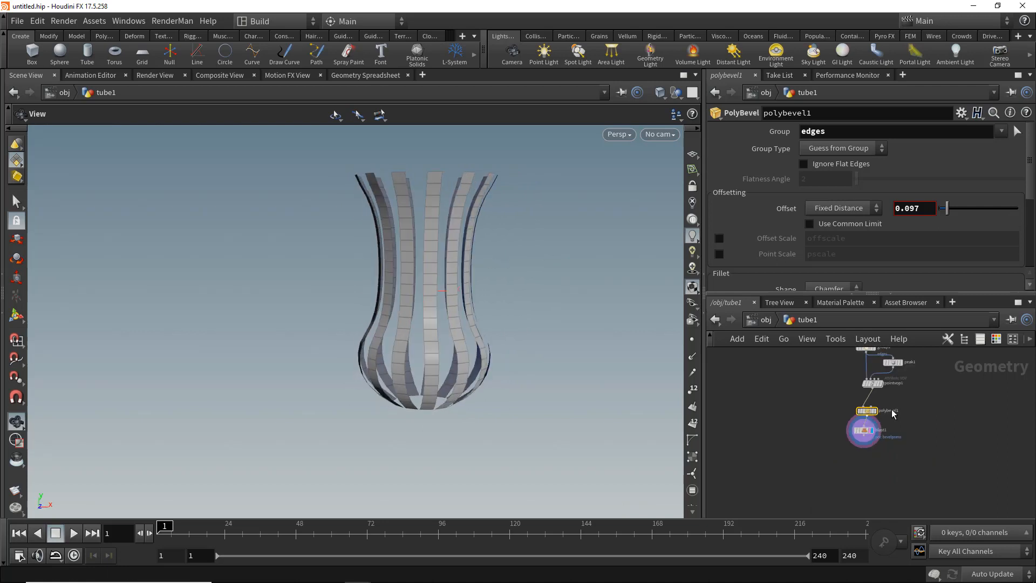
- Set the tube's rows to 29 and columns to 9
click(833, 447)
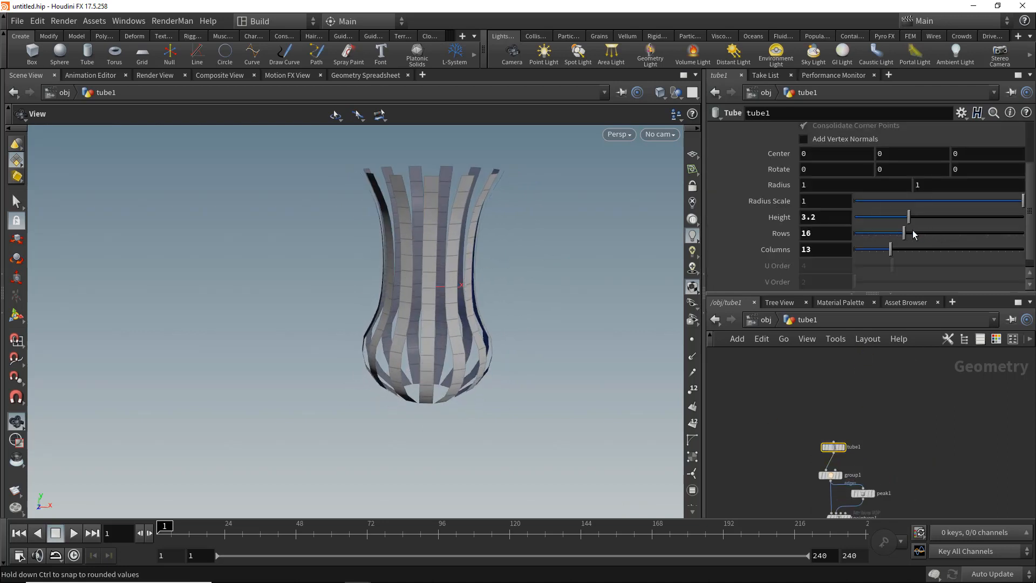
mouse_move(888, 253)
mouse_down()
mouse_move(918, 250)
mouse_move(873, 250)
mouse_move(887, 249)
mouse_up()
drag(486, 301, 513, 349)
scroll(794, 389, down, 3)
scroll(794, 389, up, 3)
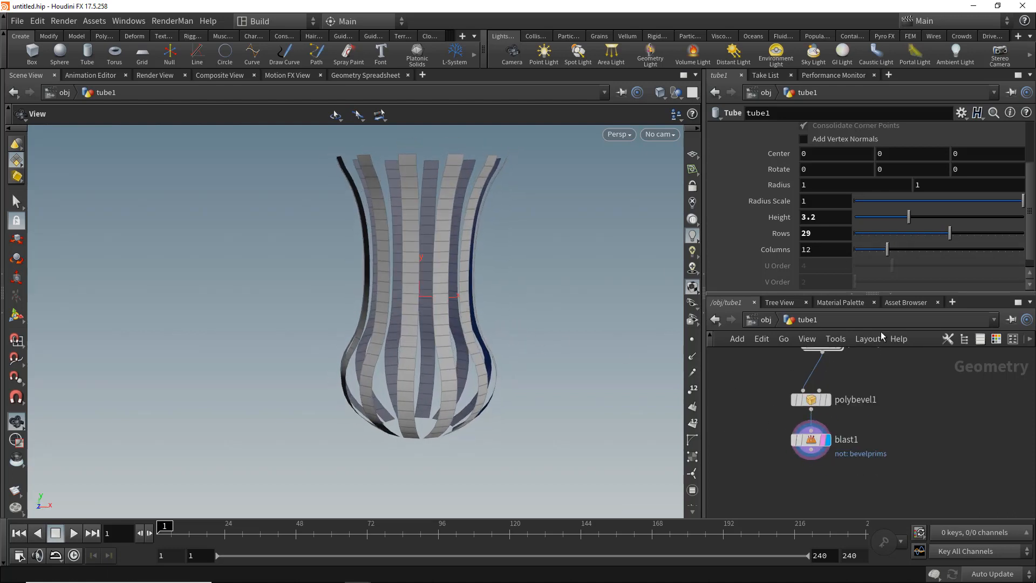
drag(878, 251, 875, 246)
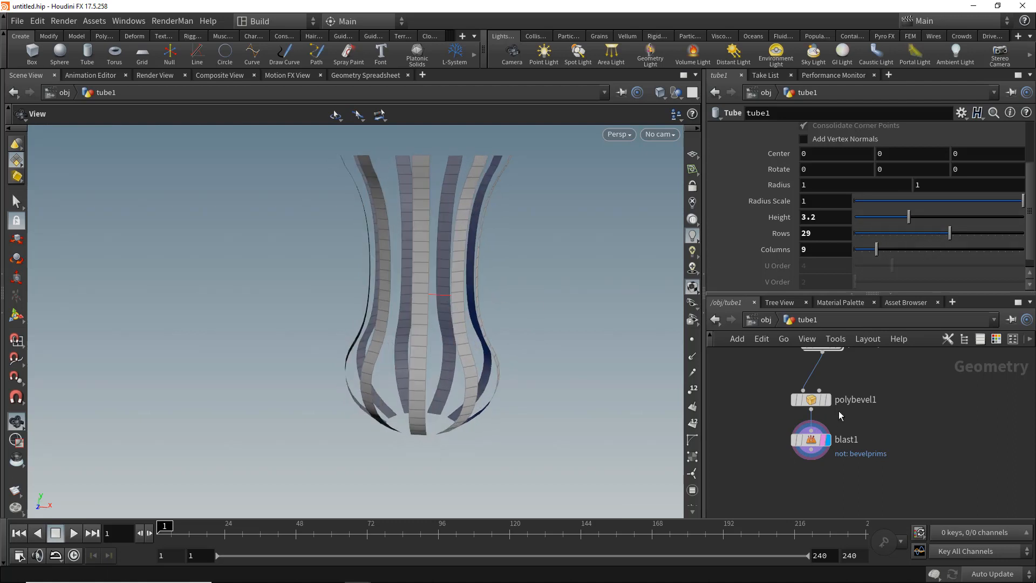
- Set the PolyBevel offset to about 0.146
click(813, 401)
drag(948, 208, 951, 209)
drag(501, 286, 510, 278)
mouse_move(810, 440)
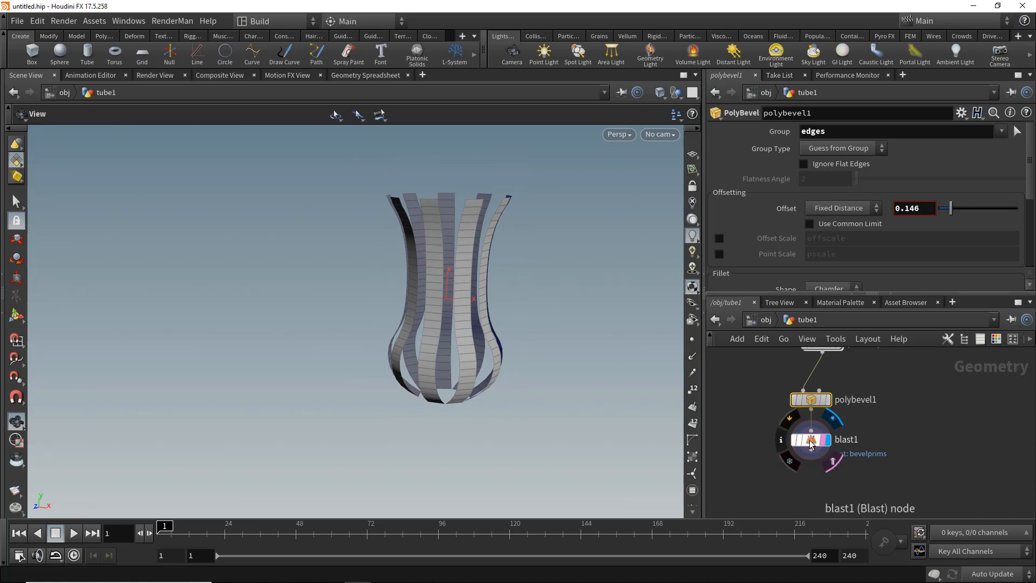
- Add a For-Each Connected Piece block below the Blast node
middle_drag(813, 484, 824, 422)
key(Tab)
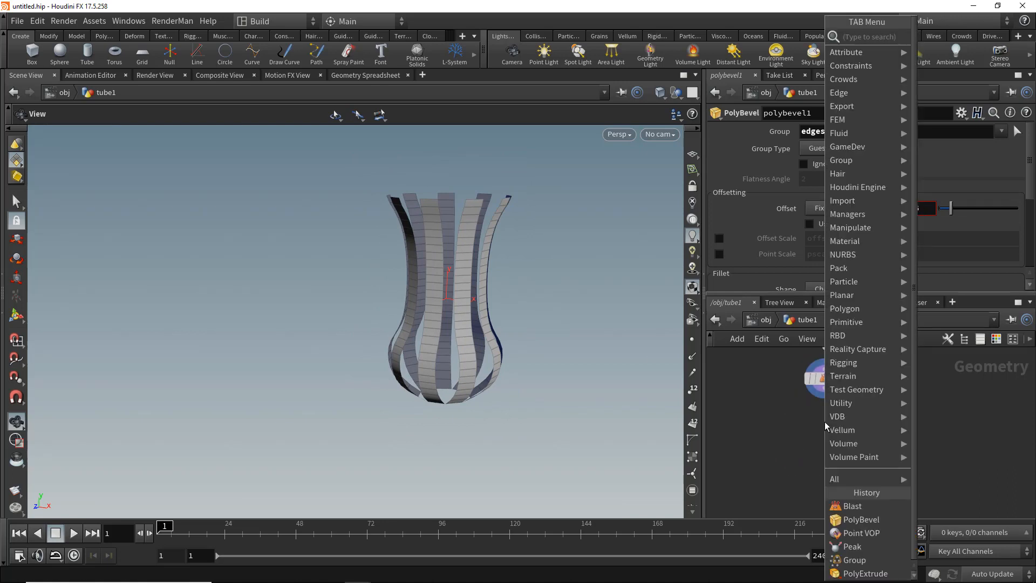
text(foreach)
key(Return)
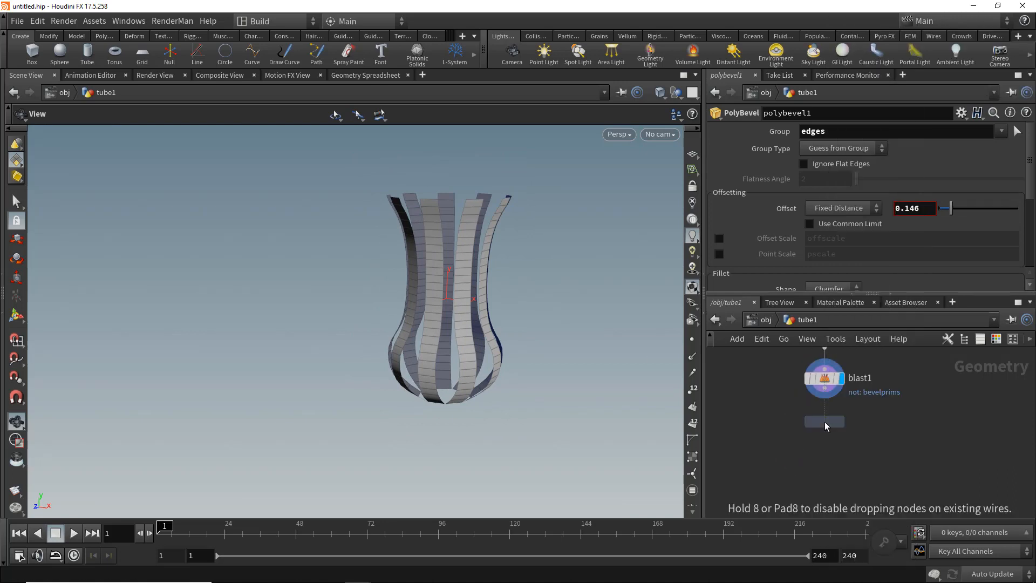
click(824, 423)
click(825, 388)
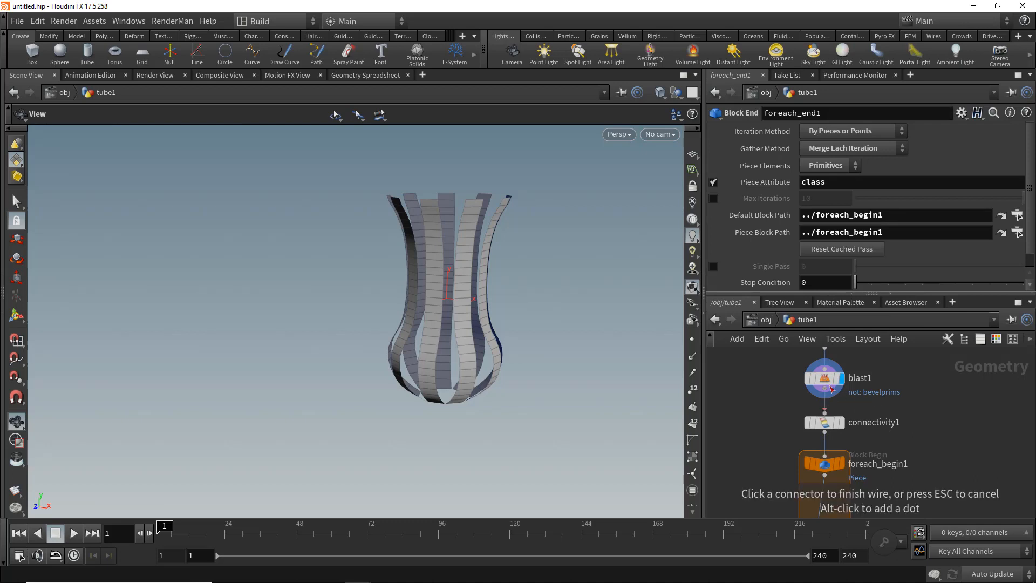
- Display the for-each begin node to preview a single strip in the viewport
click(825, 413)
middle_drag(873, 401, 904, 319)
scroll(869, 379, up, 2)
click(870, 382)
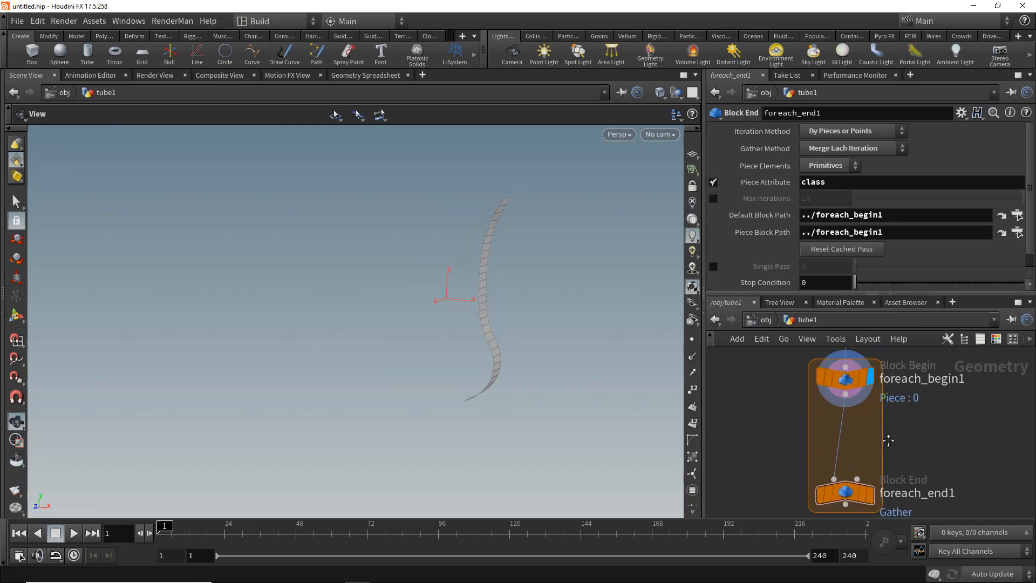
scroll(885, 427, down, 2)
drag(513, 308, 470, 308)
click(693, 389)
drag(491, 251, 478, 232)
- Add a Group Expression node inside the loop with group type Points and group name toppoint
key(Tab)
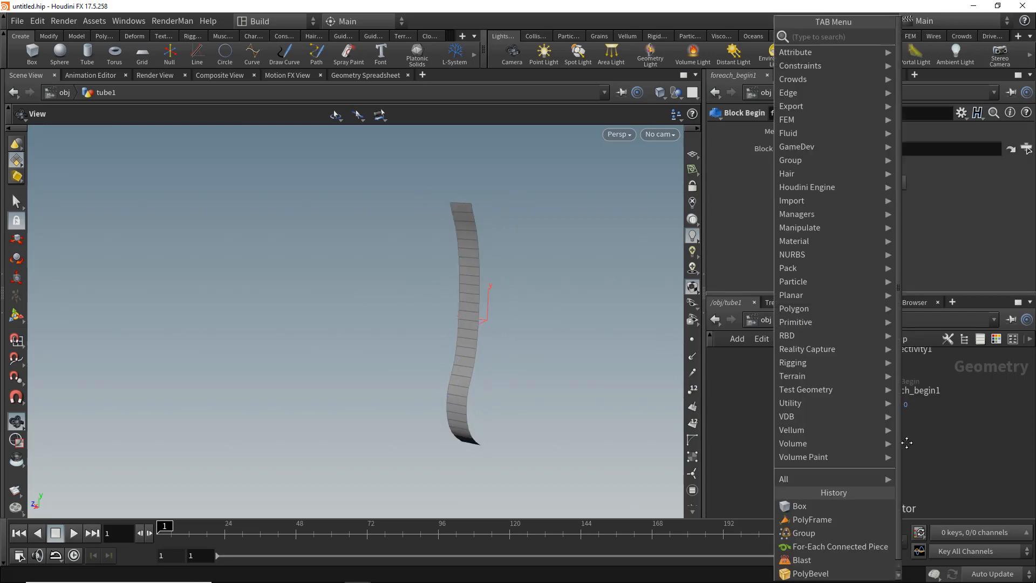
text(groupex)
key(Return)
click(859, 432)
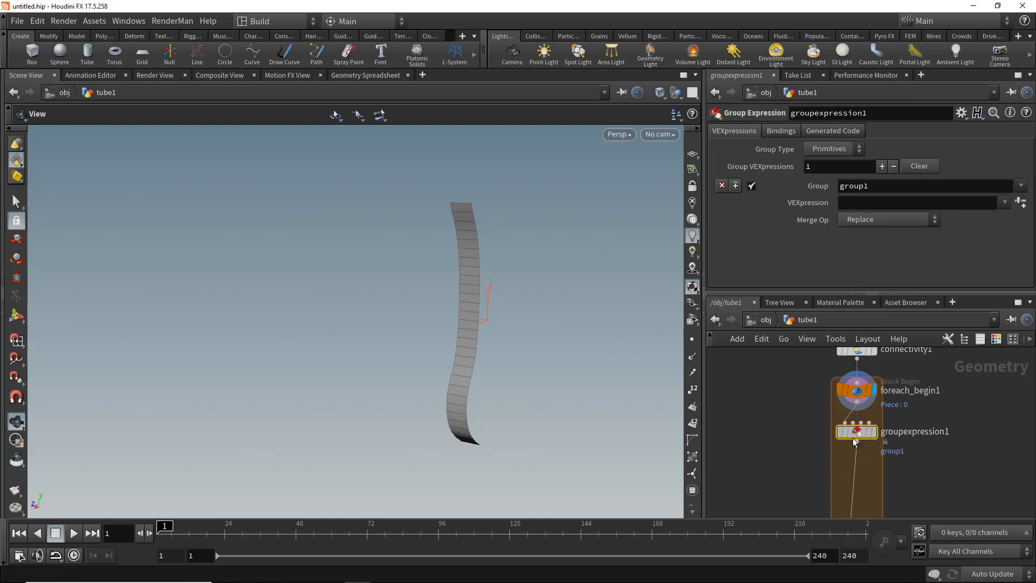
click(835, 148)
click(825, 150)
click(875, 189)
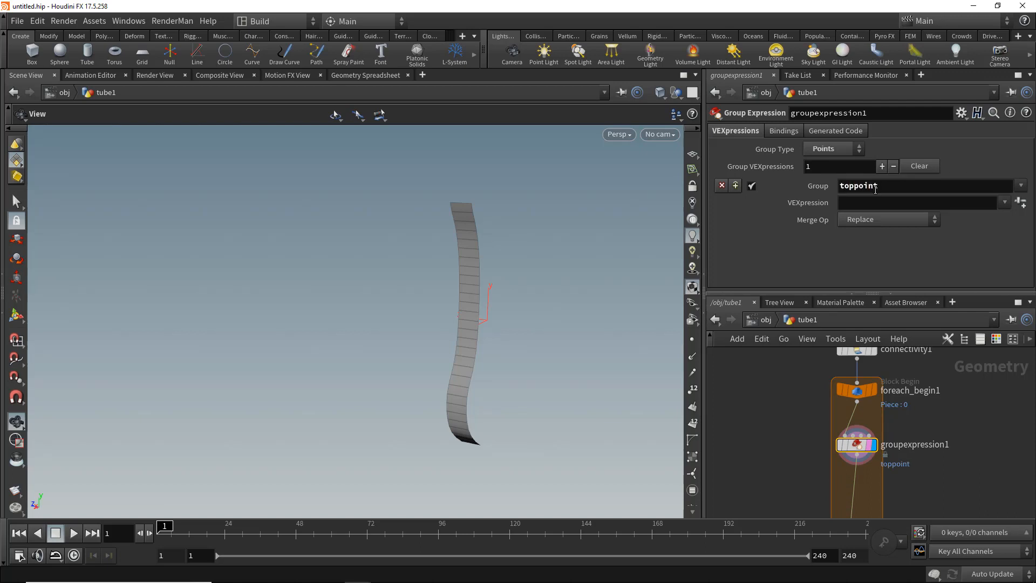
- Enter a VEXpression in the Group Expression node selecting points whose @P.y exceeds a value based on chs("../tube1/height")*0.5
scroll(912, 380, down, 5)
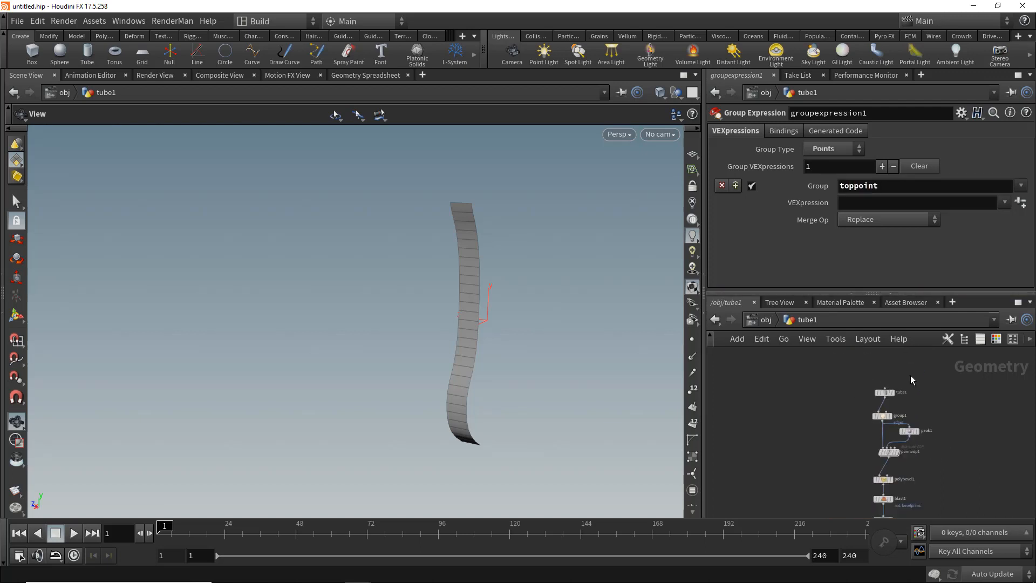
drag(867, 395, 866, 398)
right_click(770, 215)
click(836, 303)
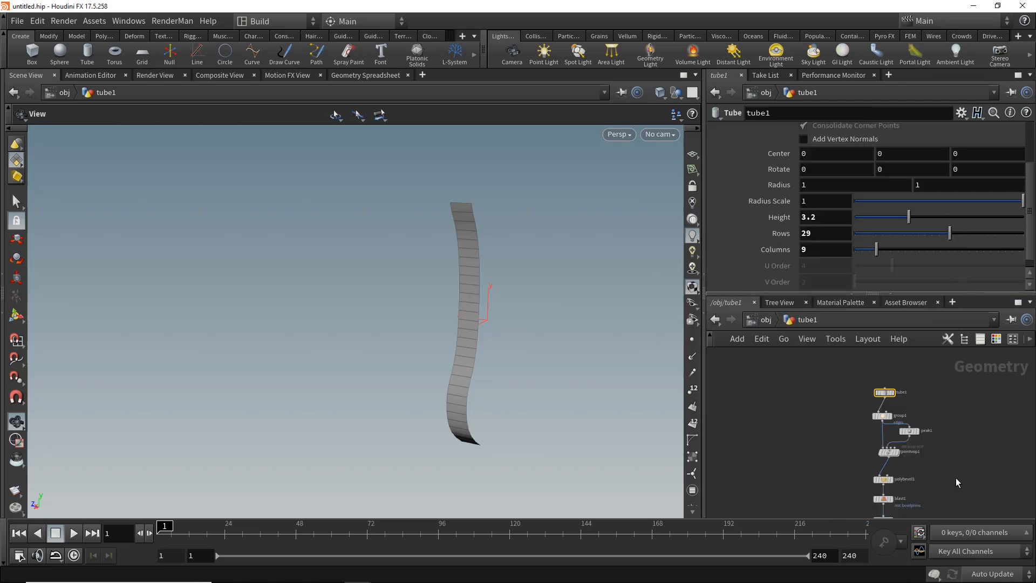
scroll(960, 456, up, 2)
middle_drag(964, 458, 939, 346)
scroll(900, 495, up, 5)
middle_drag(900, 495, 913, 464)
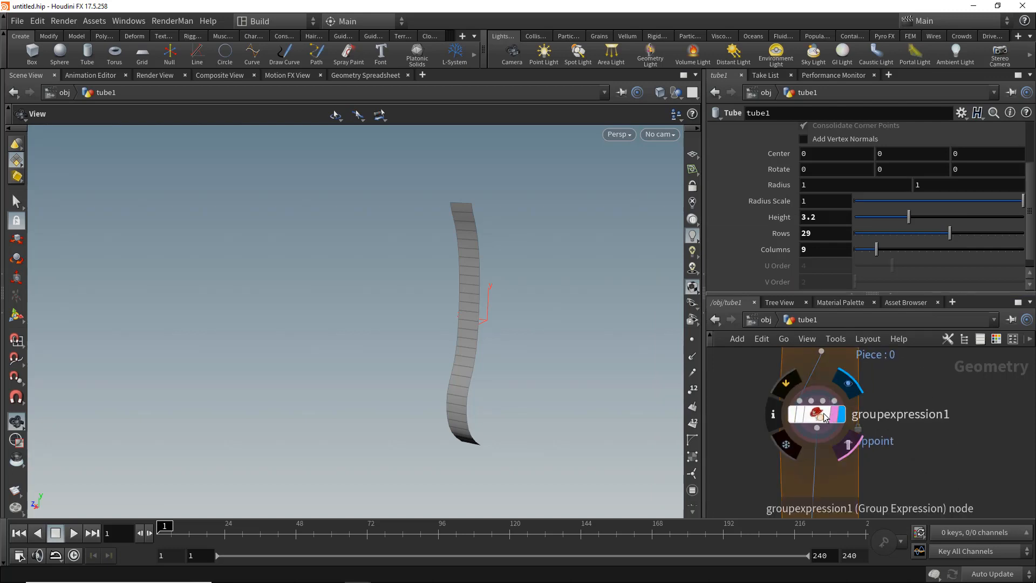
click(820, 415)
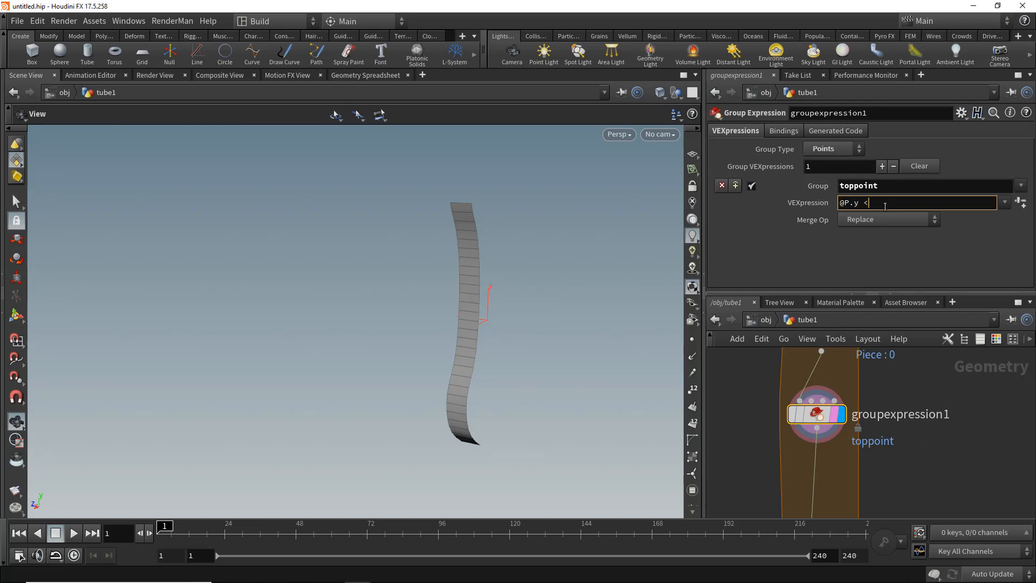
right_click(885, 206)
click(925, 345)
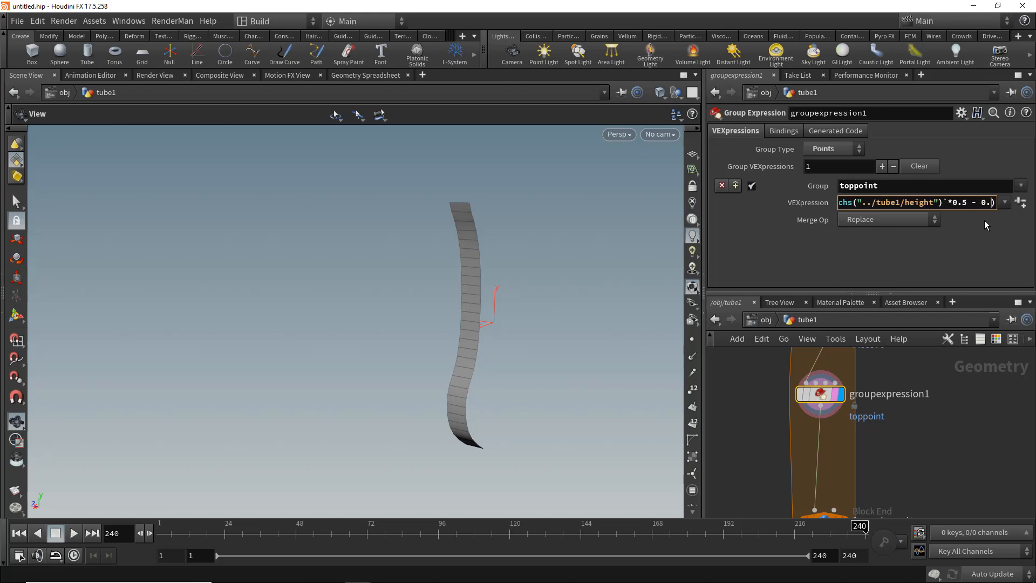
key(Return)
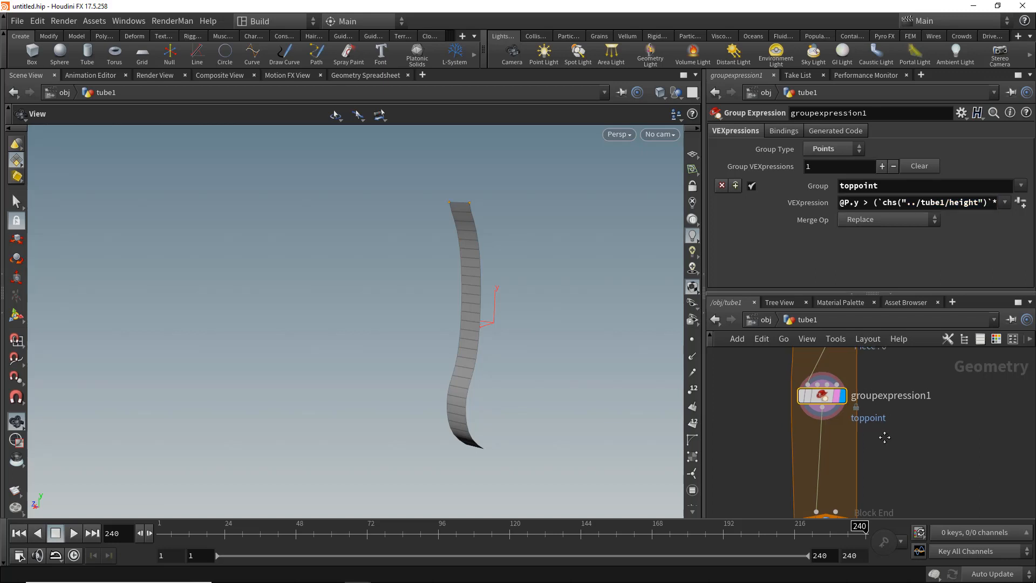
- Try changing tube1's height to test the toppoint selection, then undo the change
scroll(885, 437, down, 5)
click(824, 410)
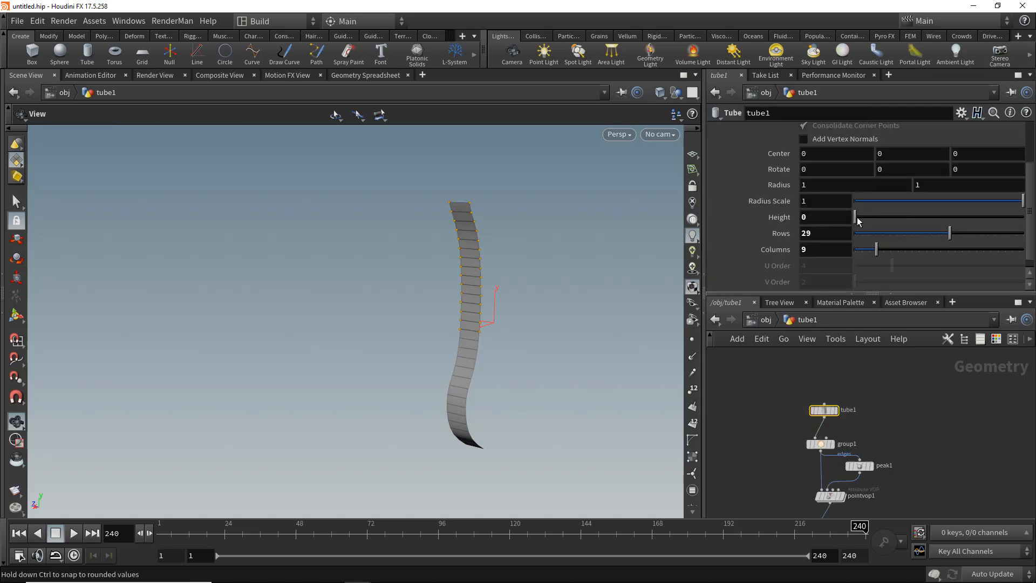
scroll(834, 418, up, 2)
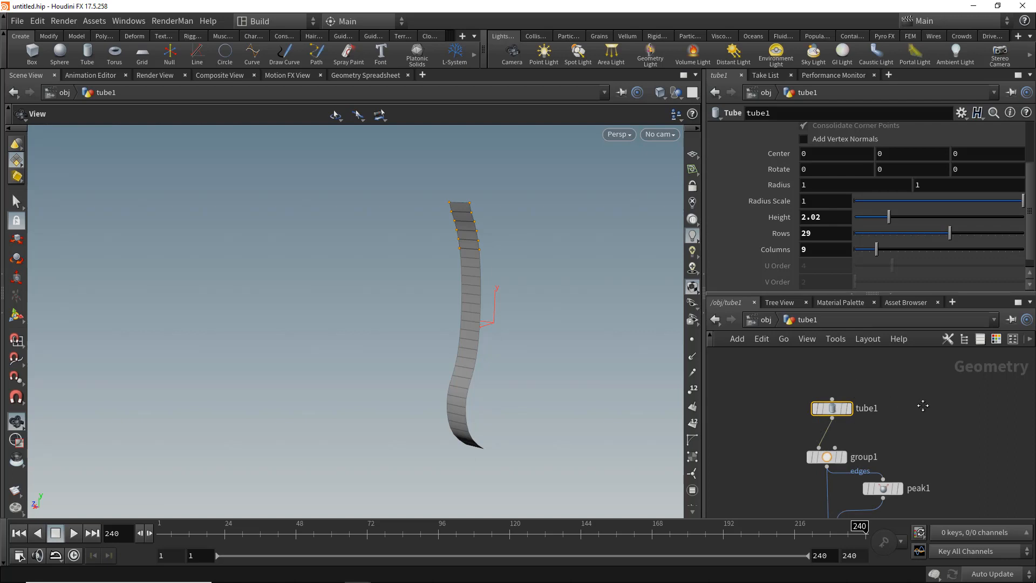
middle_drag(923, 406, 927, 391)
key(ctrl+z)
- Reset the cached pass on the for-each begin node
middle_drag(941, 443, 930, 414)
click(902, 371)
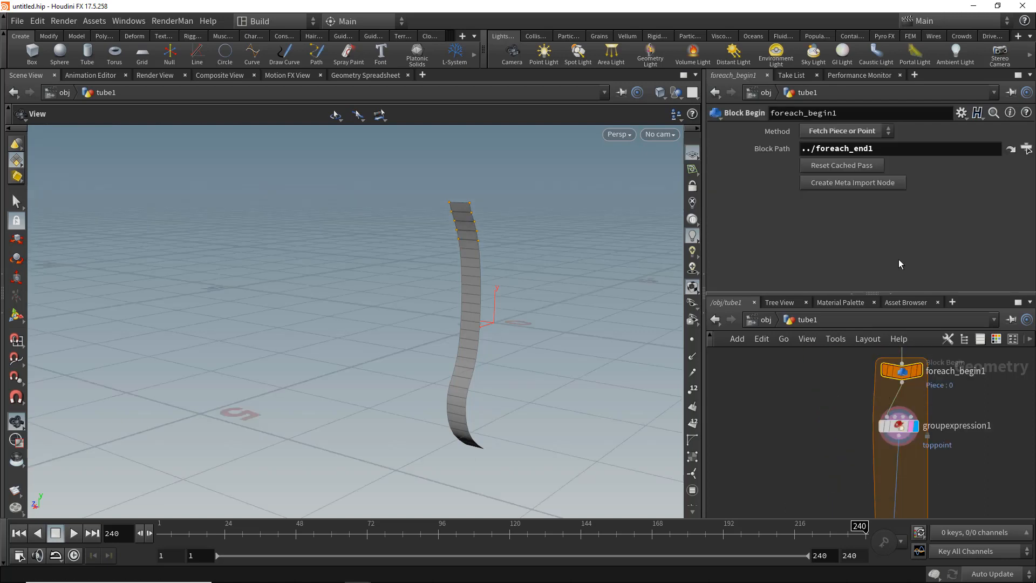
click(861, 170)
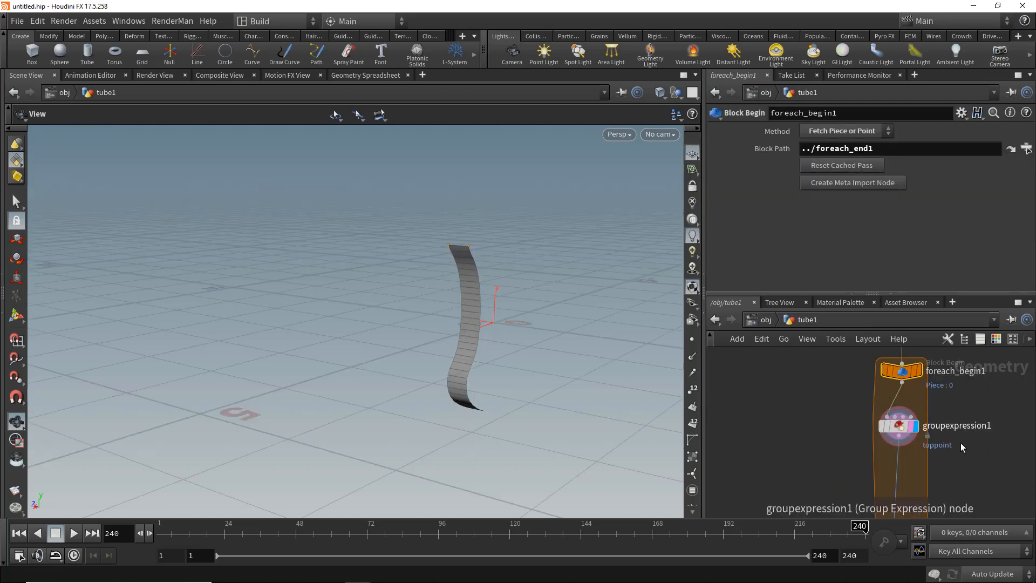
- Preview the full for-each end output, then switch the display back to the Group Expression node
middle_drag(961, 448, 958, 391)
scroll(928, 484, up, 2)
click(911, 471)
middle_drag(879, 356, 881, 408)
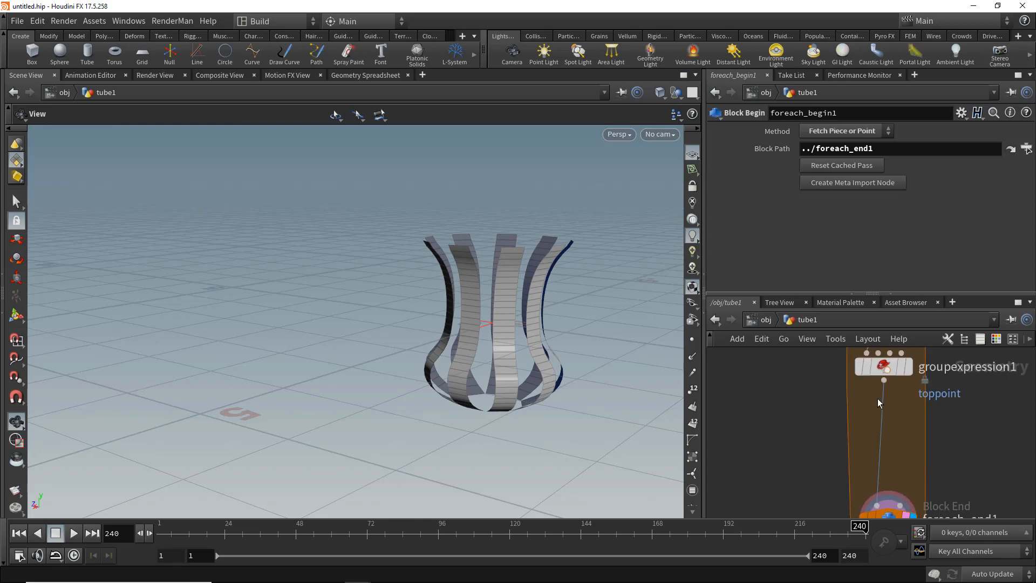
click(910, 367)
click(885, 367)
drag(426, 346, 491, 327)
middle_drag(948, 410, 912, 424)
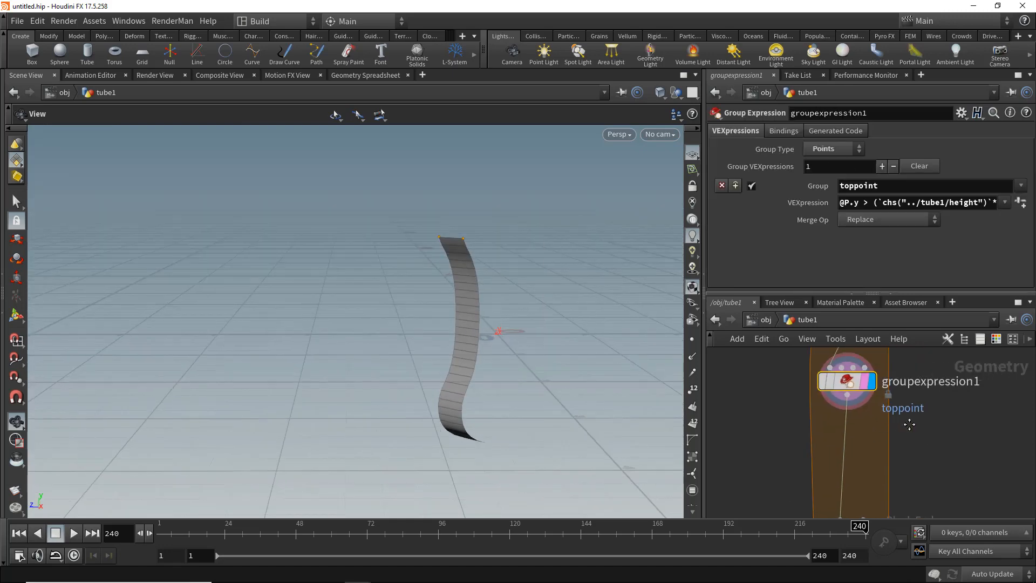
- Add a Soft Transform node below the Group Expression node inside the loop
key(Tab)
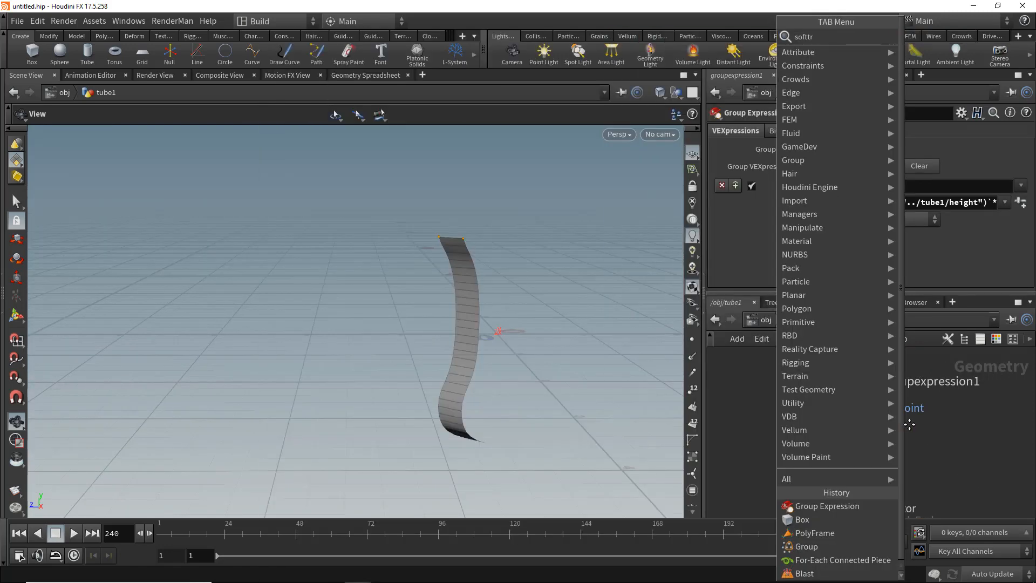
key(Return)
click(838, 445)
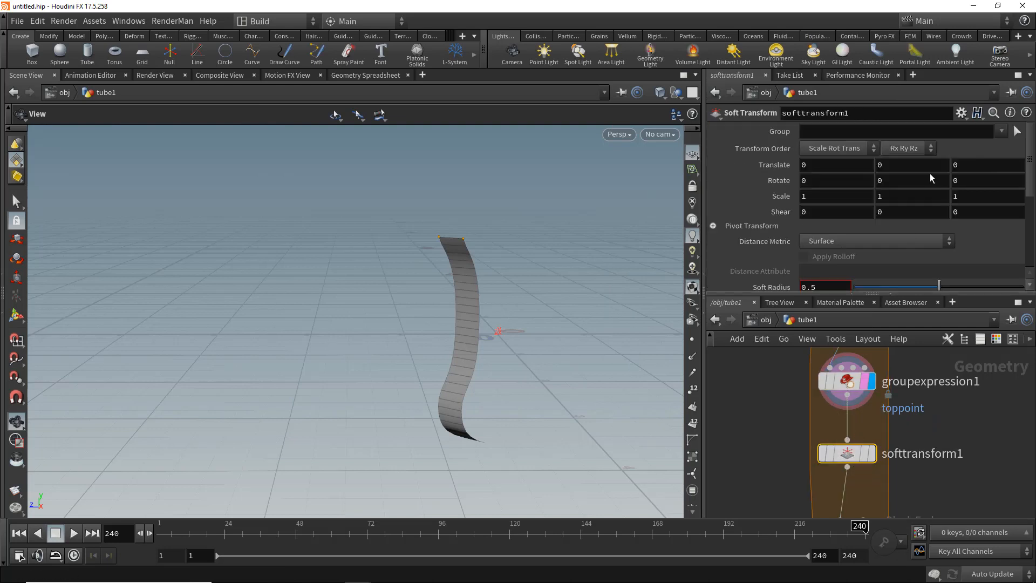
- Set the Soft Transform group to toppoint and its uniform scale to -0.2, and display the node
click(1001, 132)
click(975, 162)
scroll(767, 216, down, 1)
middle_drag(766, 179, 735, 181)
click(870, 453)
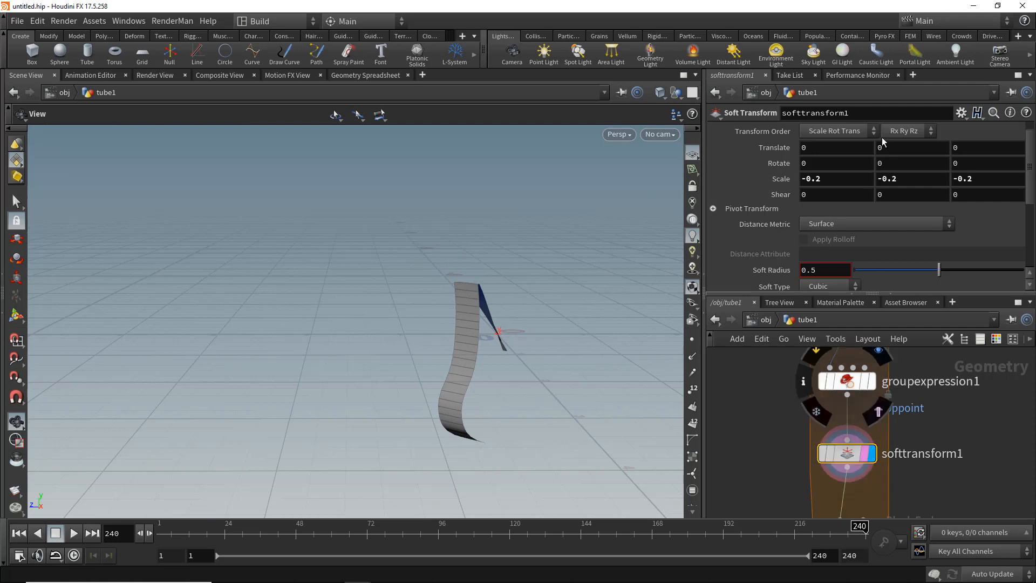
- Set the Soft Transform pivot translate to $GCX, $GCY and $GCZ
scroll(785, 200, down, 3)
click(714, 157)
scroll(714, 157, down, 1)
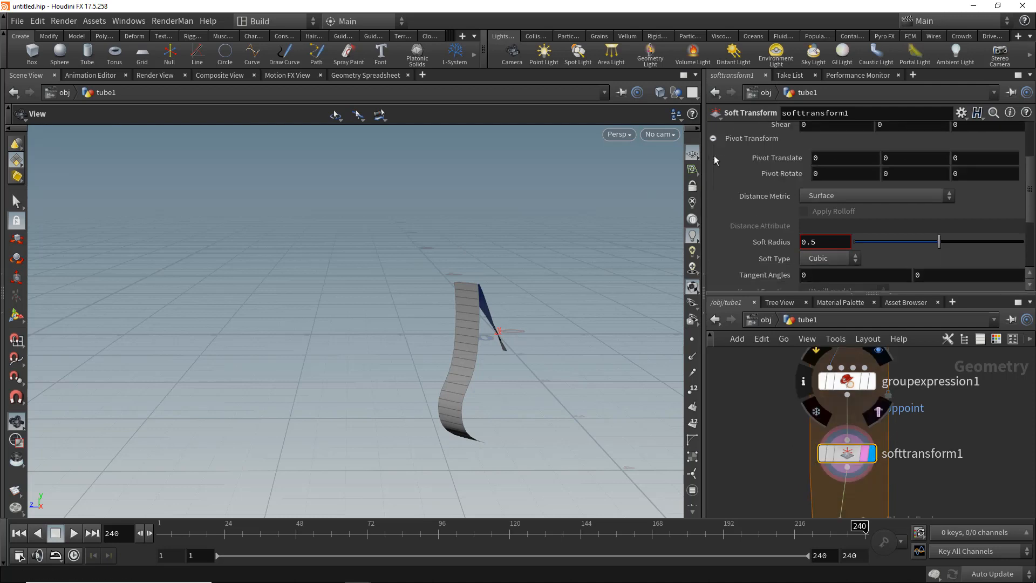
scroll(756, 178, up, 2)
double_click(825, 190)
text($GCX)
key(Return)
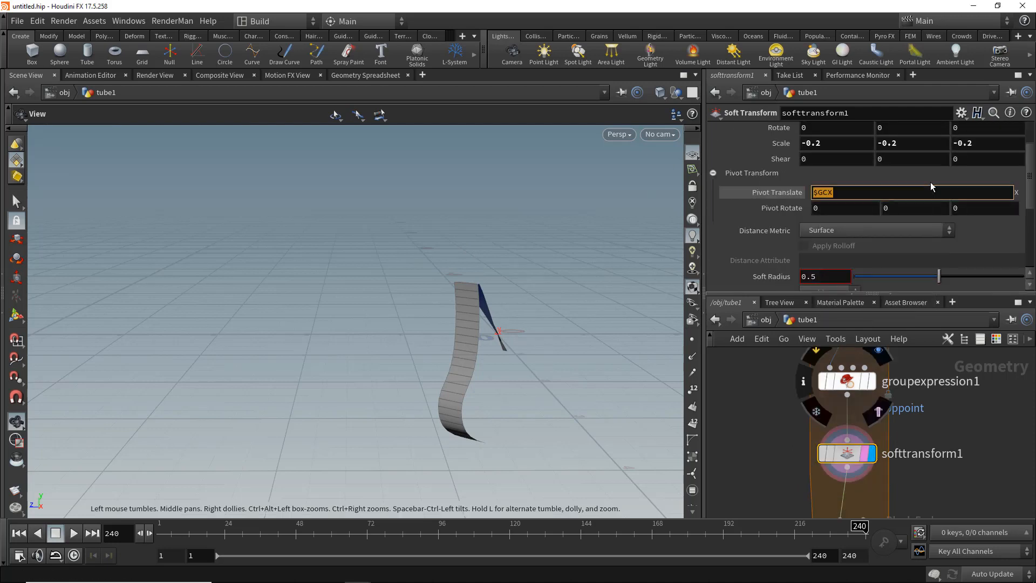
key(Tab)
key(ctrl+v)
key(BackSpace)
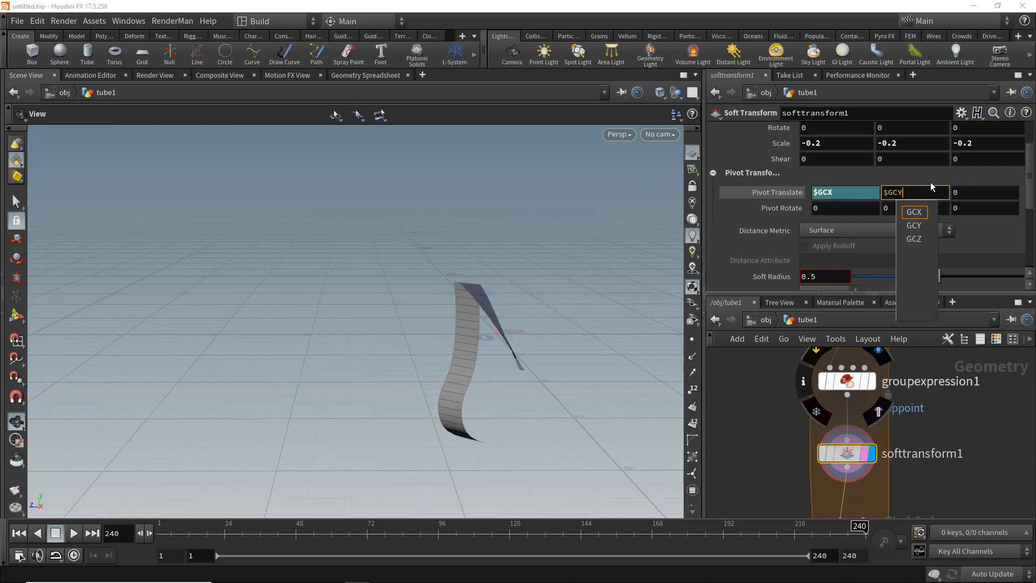
text(Y)
key(Tab)
key(ctrl+v)
key(BackSpace)
text(Z)
key(Return)
- Set the Soft Transform scale to 0.2 with a Linear soft type and a soft radius of about 0.7
scroll(864, 195, up, 3)
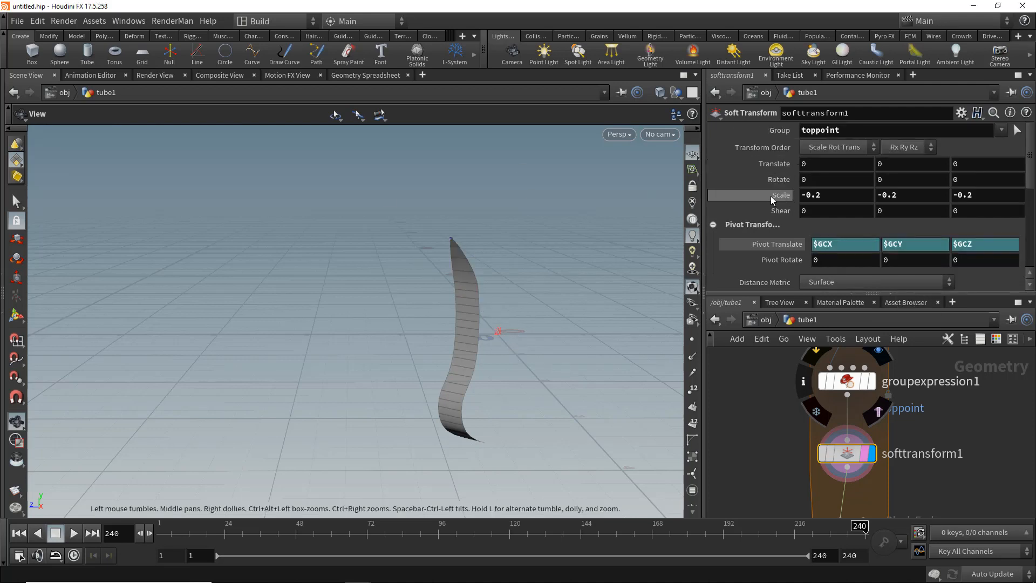
middle_drag(772, 195, 808, 198)
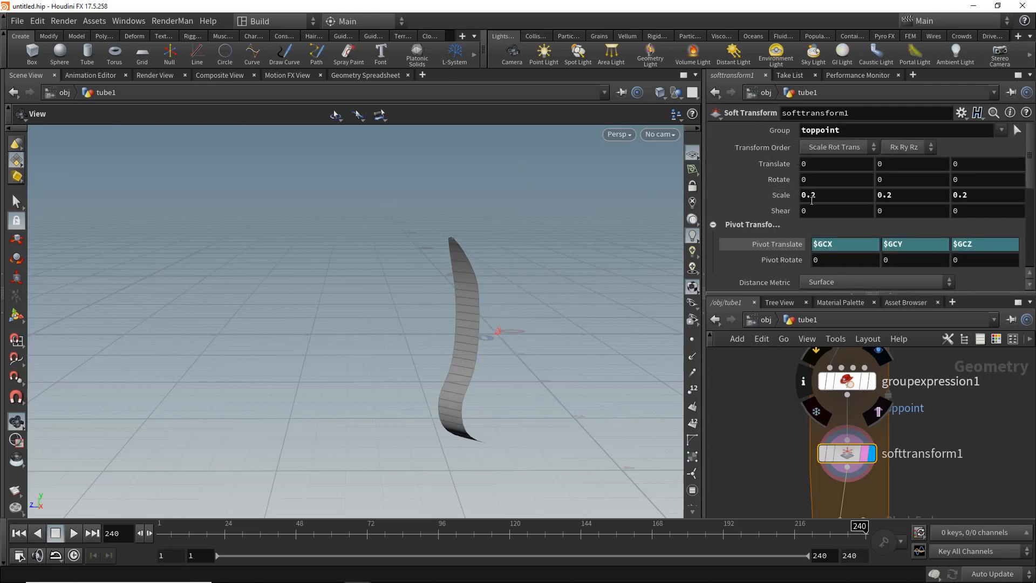
scroll(875, 211, down, 5)
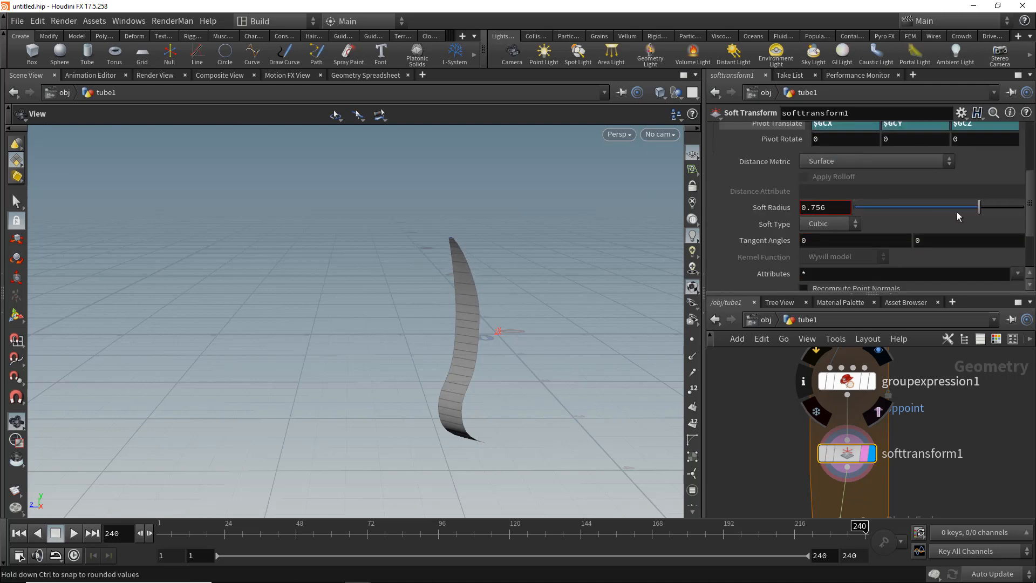
click(830, 241)
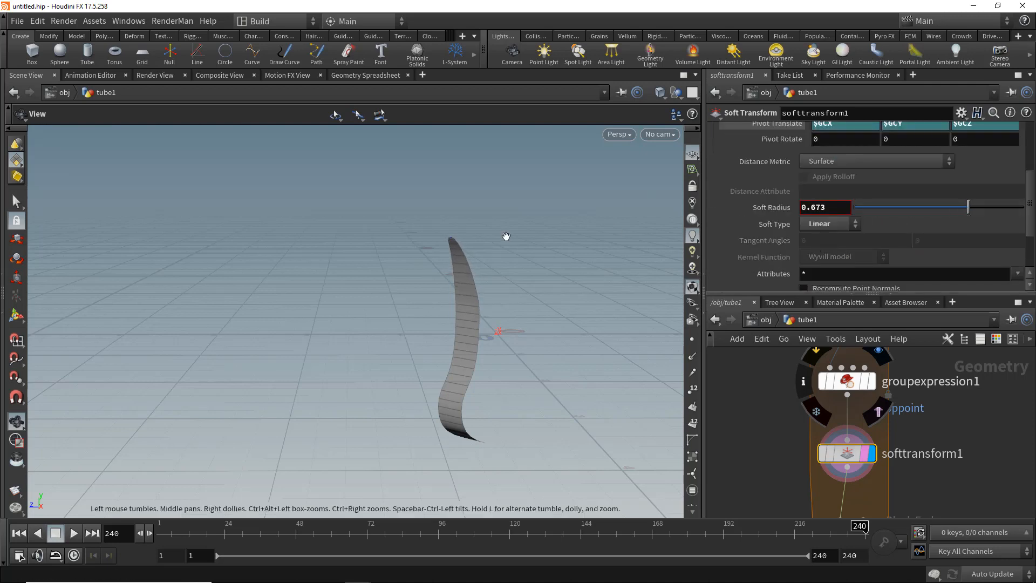
drag(968, 206, 916, 210)
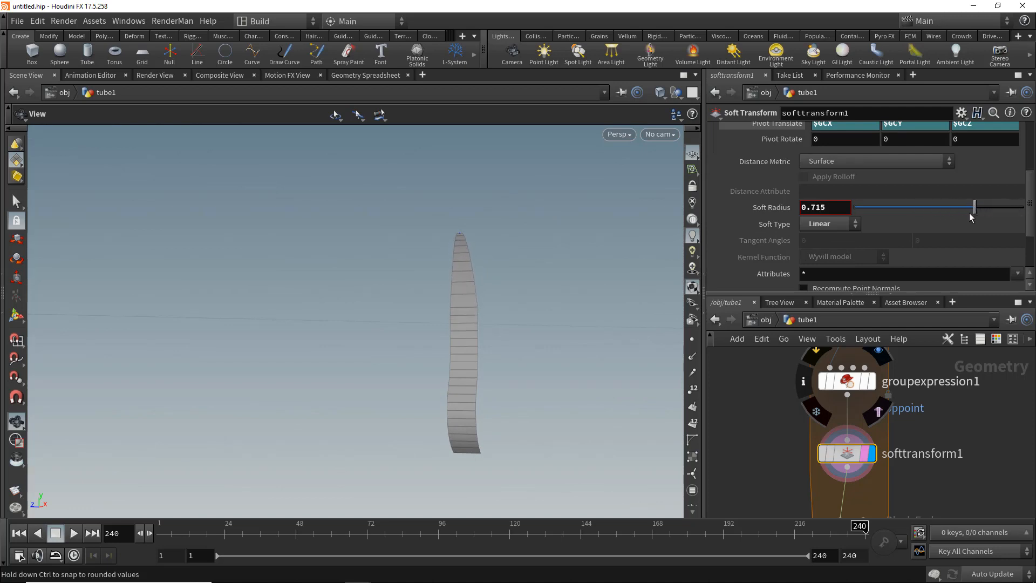
drag(970, 214, 931, 215)
- Adjust tube1 to a height of about 2.76 with 25 rows and 10 columns
drag(423, 270, 375, 286)
mouse_move(911, 488)
middle_down()
mouse_move(907, 374)
mouse_move(905, 502)
middle_up()
click(871, 420)
scroll(916, 442, down, 5)
middle_drag(901, 397, 902, 490)
drag(883, 422, 816, 460)
drag(443, 281, 410, 324)
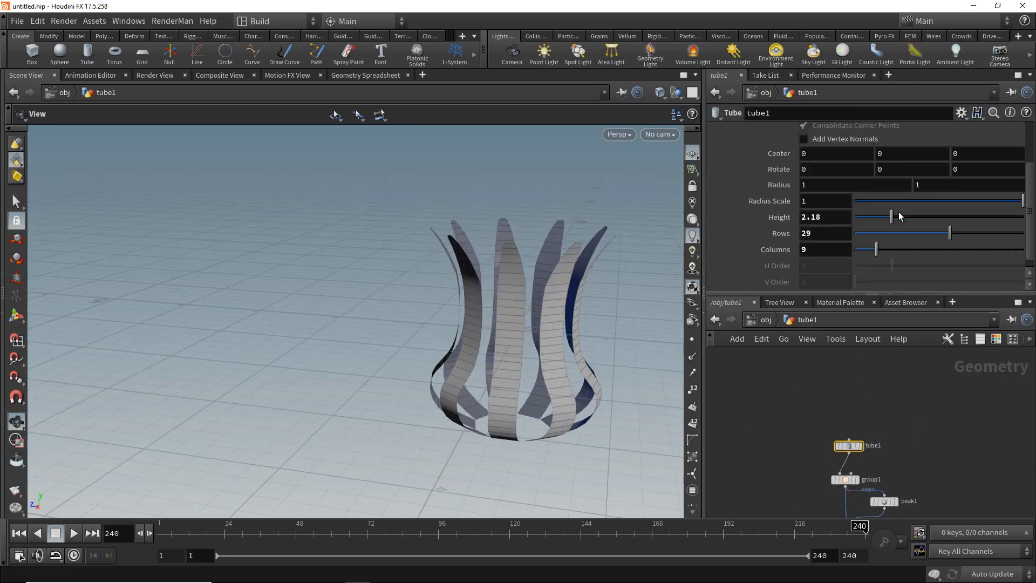
mouse_move(893, 217)
mouse_down()
mouse_move(912, 215)
mouse_move(902, 216)
mouse_up()
drag(911, 234, 936, 234)
drag(870, 249, 882, 244)
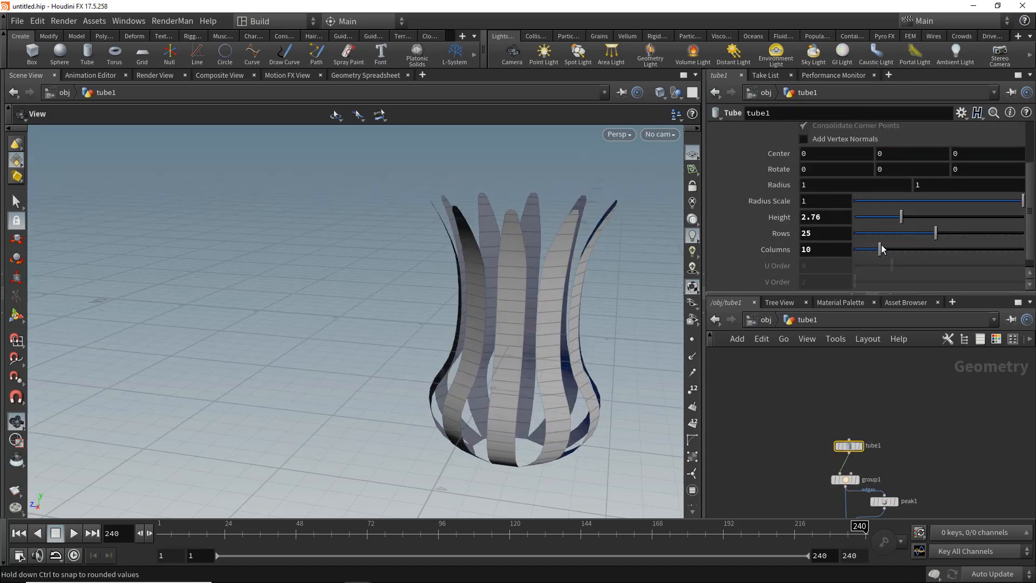
drag(475, 270, 510, 268)
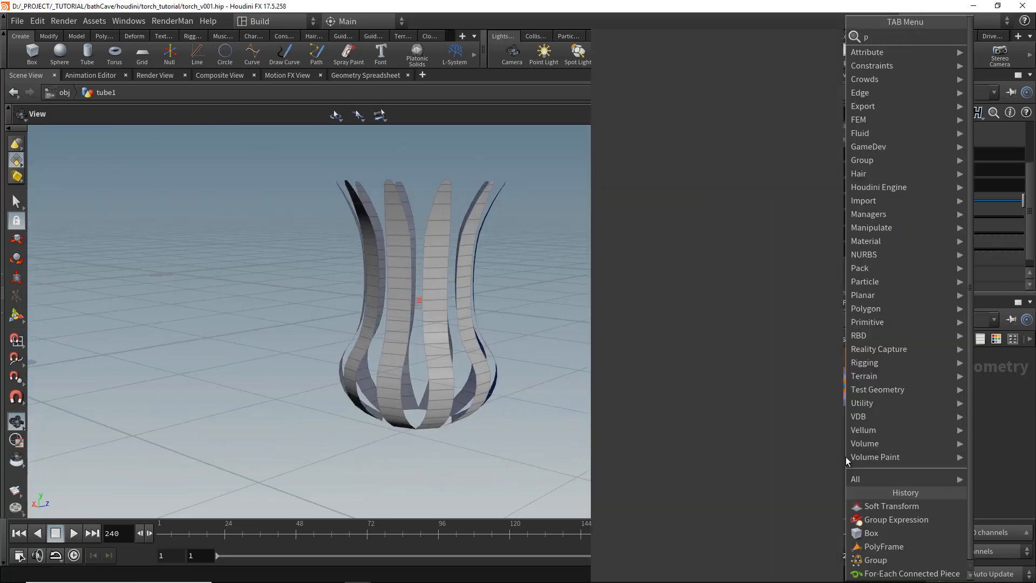
- Add a PolyExtrude node connected below the for-each end node
key(Return)
click(832, 471)
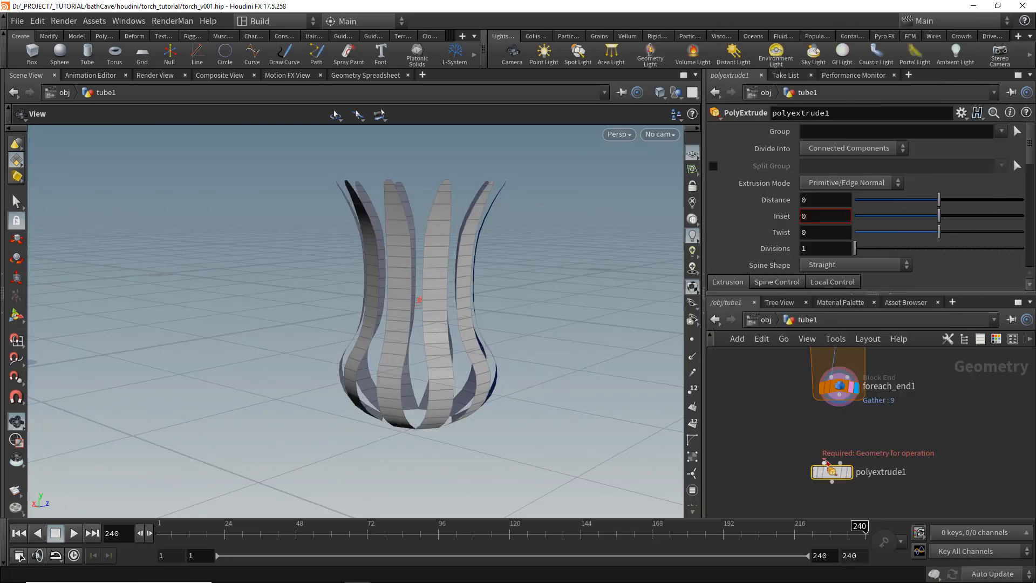
drag(825, 462, 841, 402)
scroll(872, 462, up, 2)
click(841, 476)
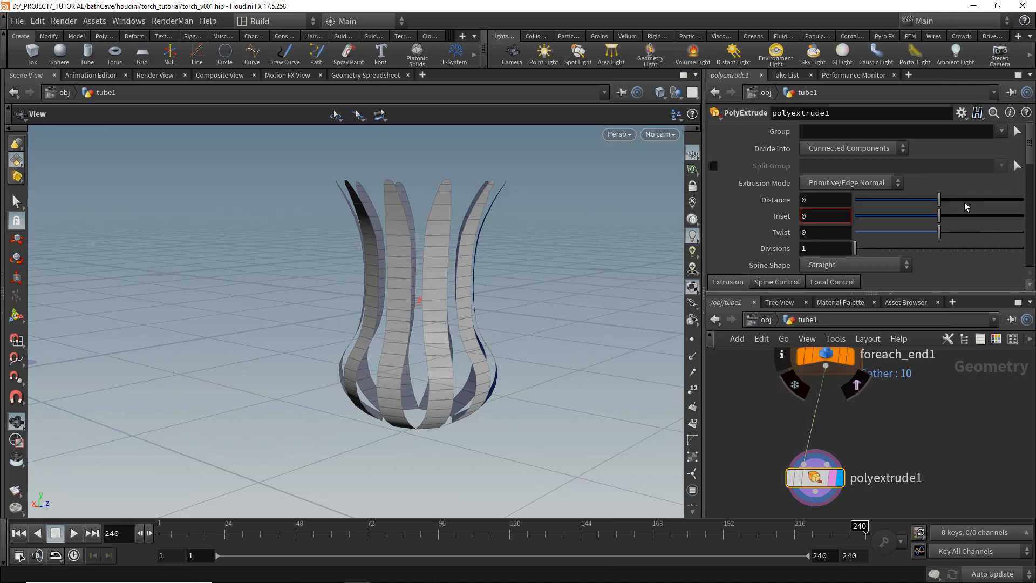
- Set the PolyExtrude distance to about 0.071 to thicken the strips
drag(941, 200, 949, 199)
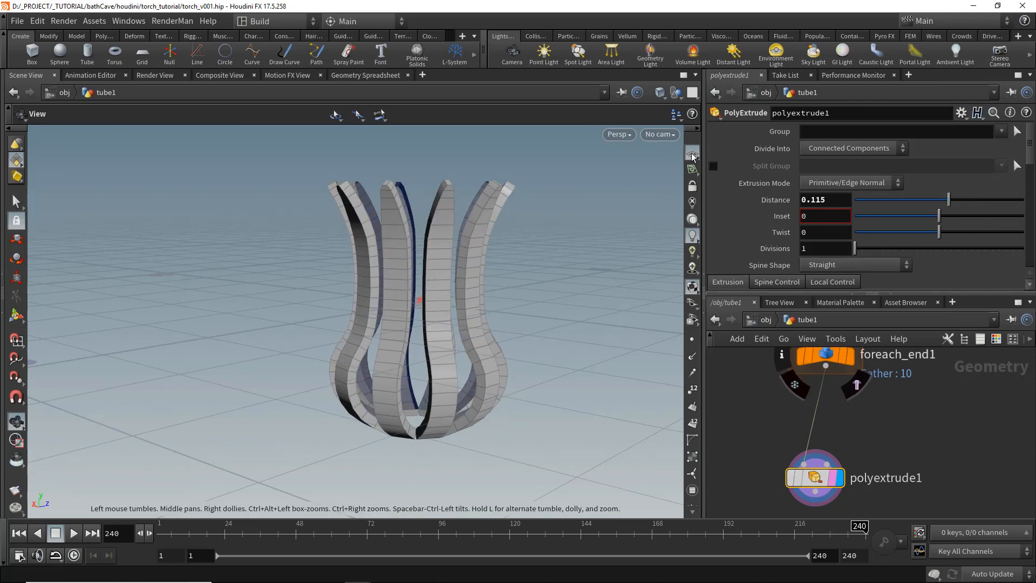
click(693, 156)
drag(502, 255, 403, 279)
scroll(834, 192, down, 3)
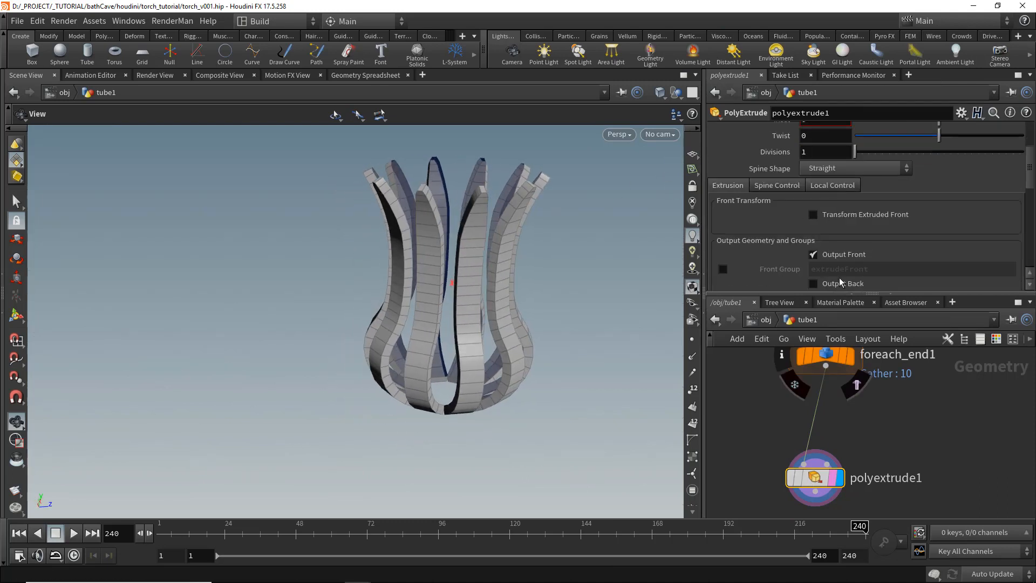
scroll(835, 260, up, 3)
drag(950, 200, 946, 200)
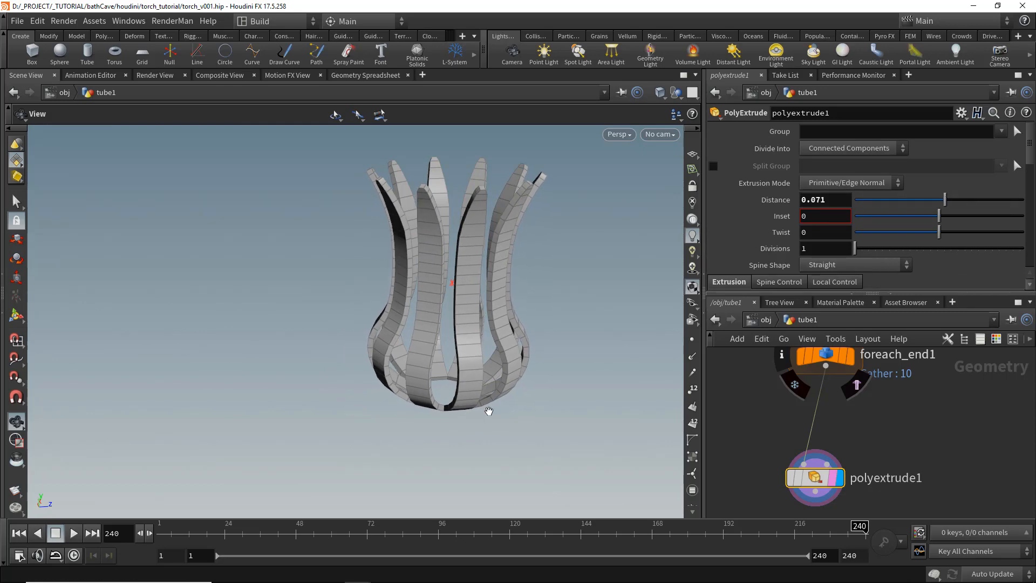
drag(489, 411, 521, 387)
middle_drag(881, 448, 898, 345)
- Add a PolyBevel node below the PolyExtrude and set its offset to about 0.09
key(Tab)
text(po)
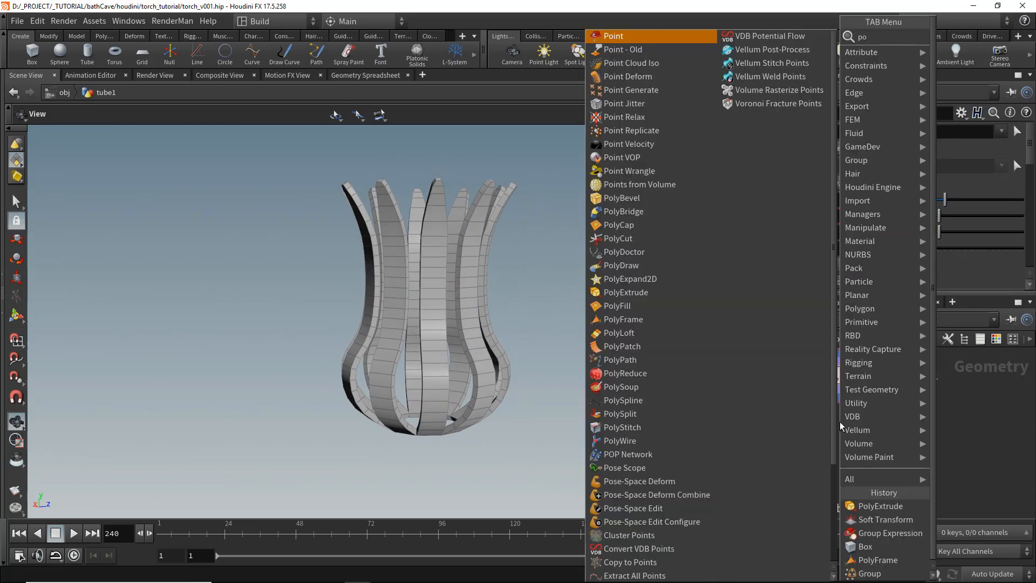
text(lybevel)
key(Return)
click(830, 443)
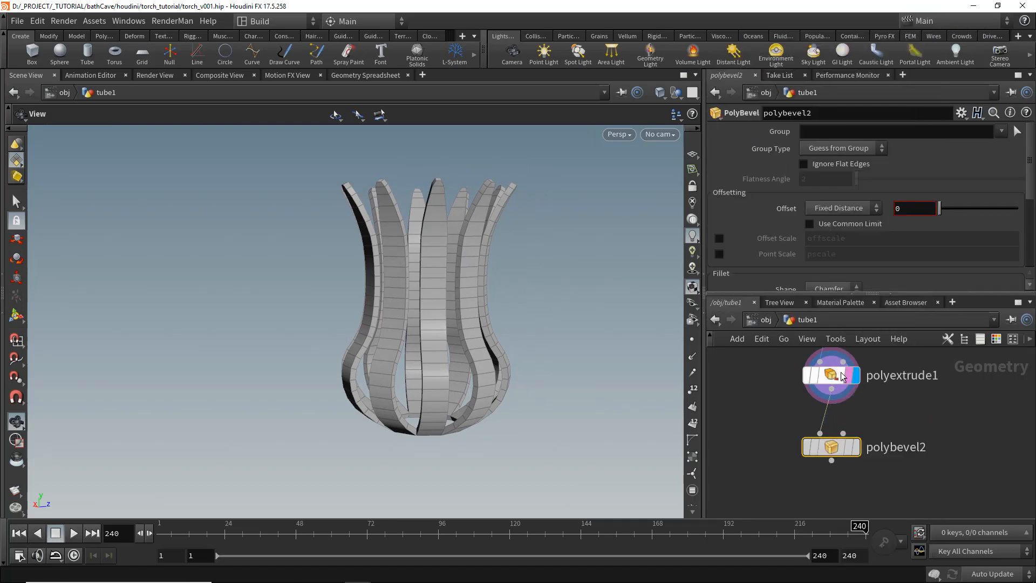
click(856, 447)
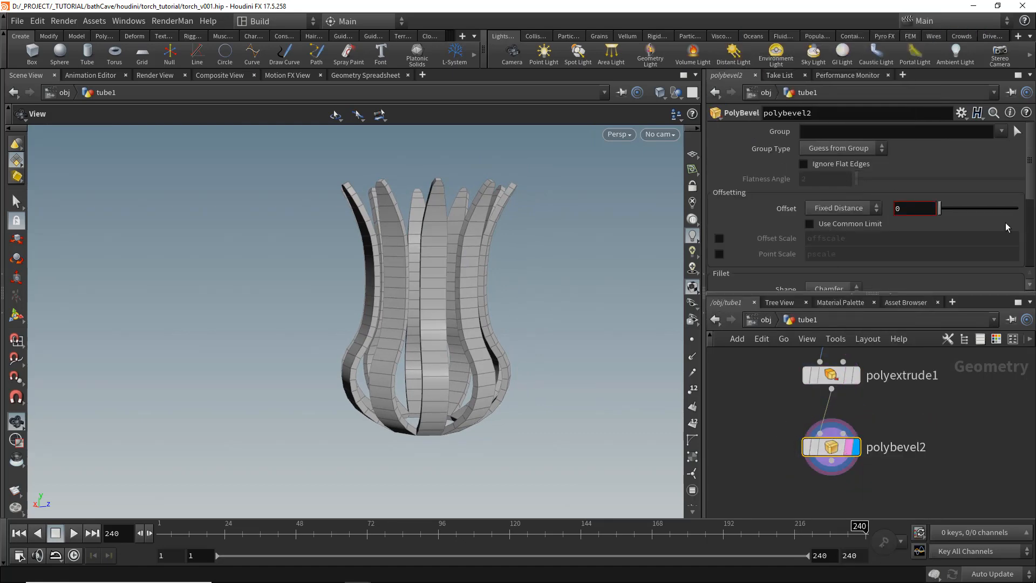
drag(942, 209, 948, 210)
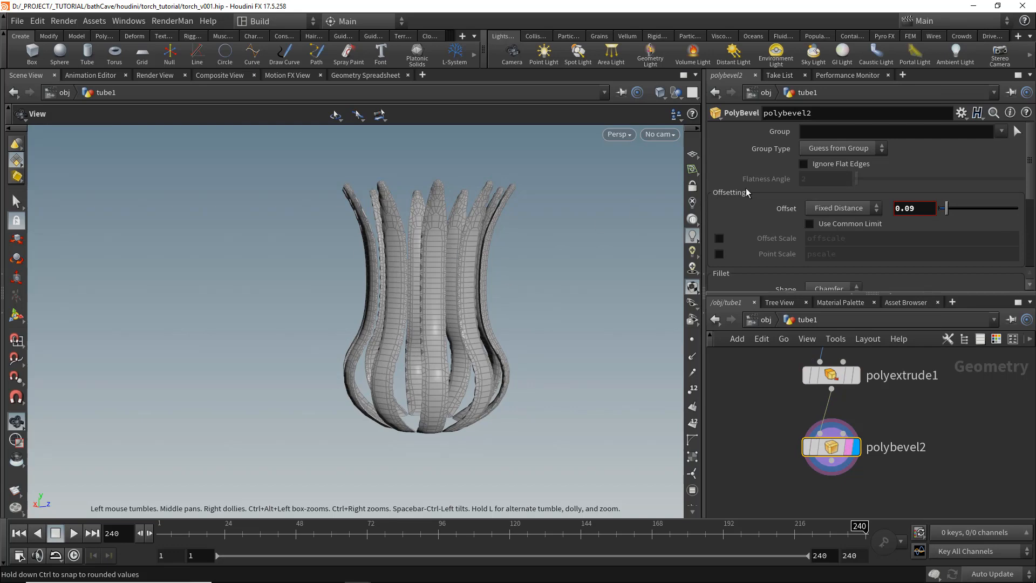
- Enable Ignore Flat Edges on the PolyBevel, set the flatness angle to about 51.3 and the offset to about 0.028
click(837, 167)
drag(857, 179, 895, 180)
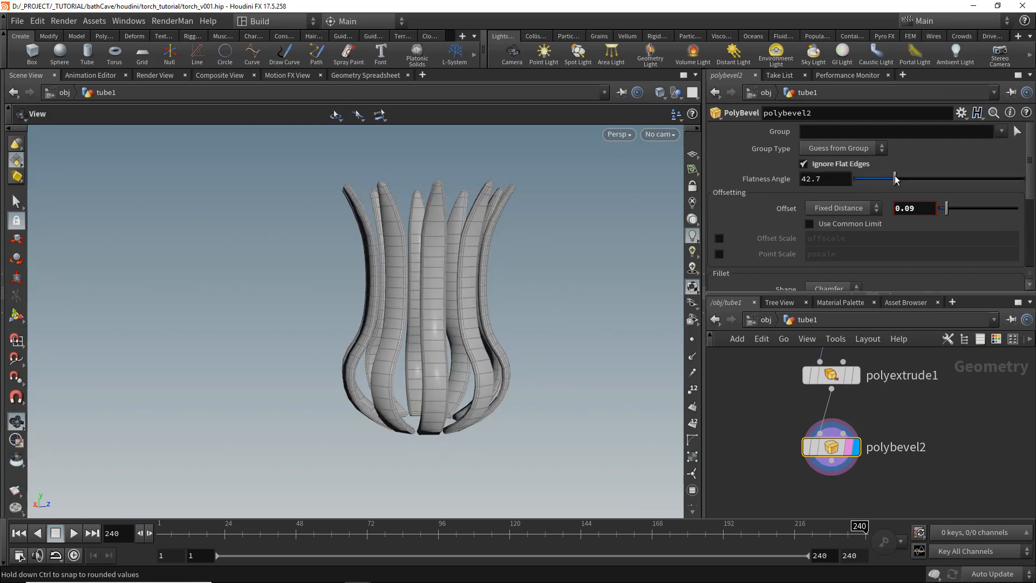
drag(470, 290, 426, 305)
scroll(394, 283, up, 3)
drag(943, 210, 942, 209)
scroll(859, 234, down, 3)
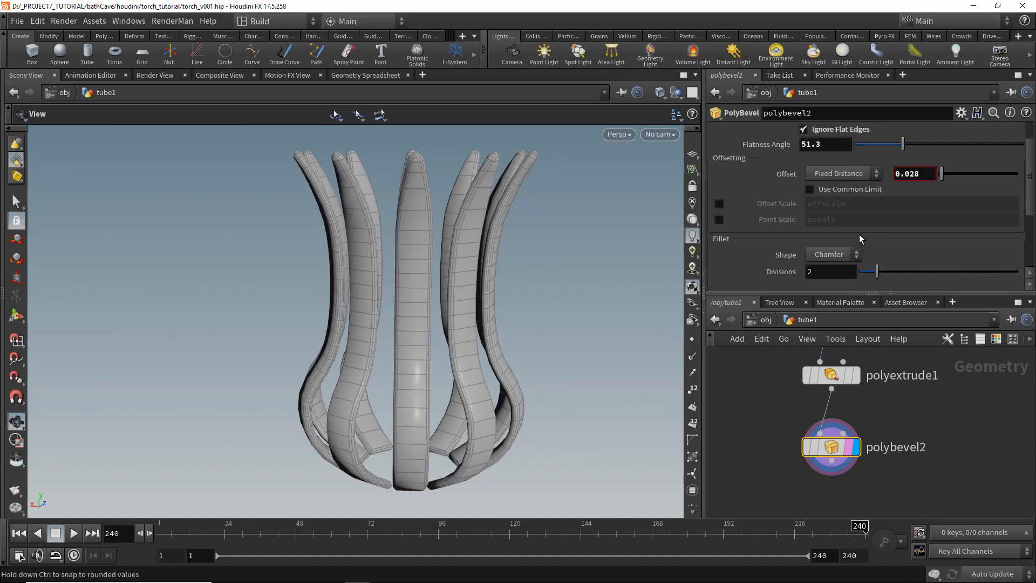
- Try a Round fillet shape on the bevel
scroll(550, 254, up, 5)
drag(551, 254, 678, 278)
click(827, 238)
click(832, 308)
drag(489, 323, 526, 379)
- Set the bevel shape to Chamfer with 1 division and an offset of 0.02
click(834, 242)
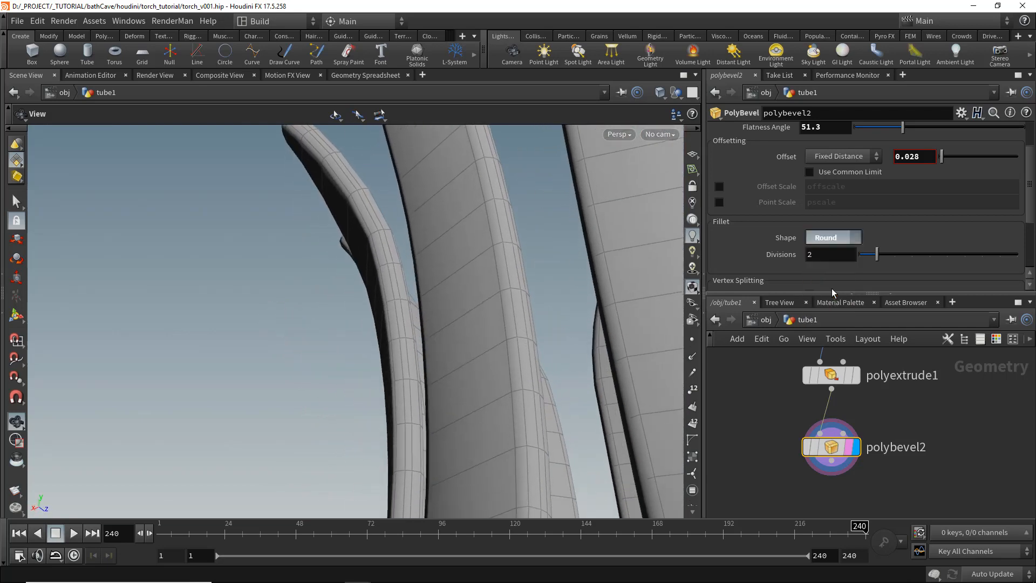
click(831, 288)
drag(874, 256, 859, 256)
drag(495, 342, 495, 261)
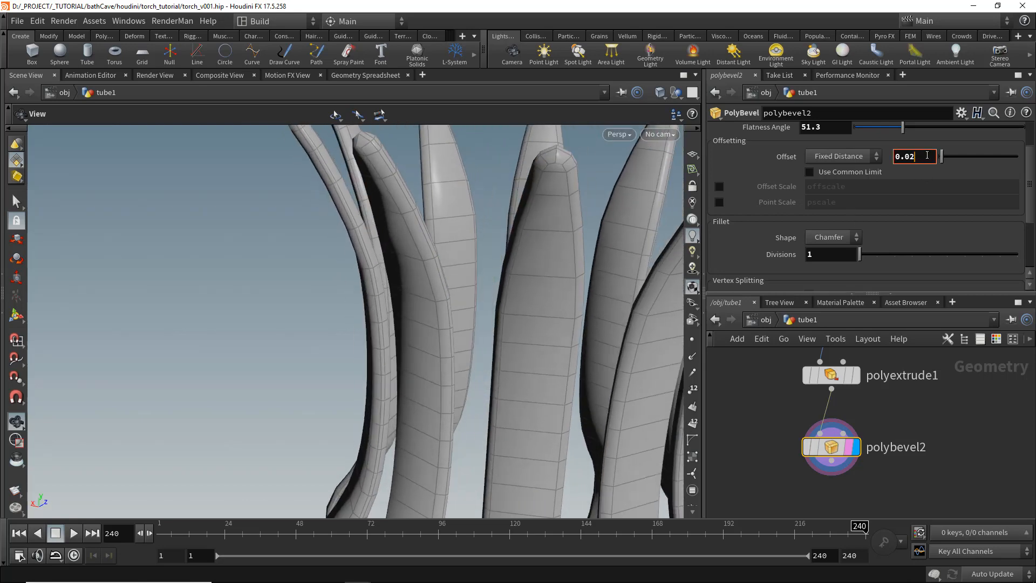
key(Return)
right_drag(505, 359, 480, 432)
middle_drag(480, 432, 477, 297)
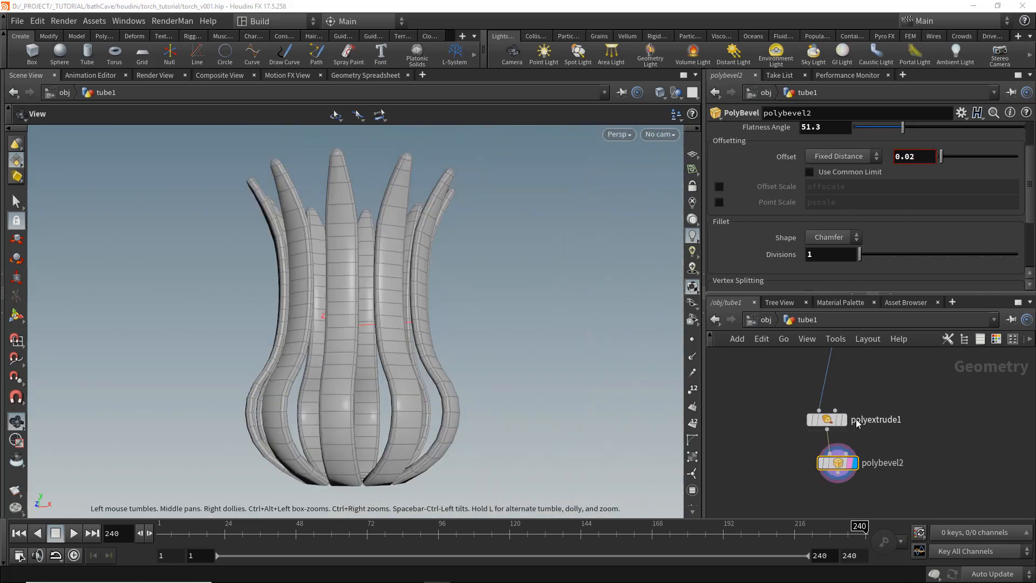
- Add a Group node below groupexpression2 inside the for-each loop
middle_drag(869, 430, 870, 456)
scroll(870, 456, down, 3)
middle_drag(884, 410, 911, 497)
scroll(895, 414, up, 4)
click(885, 435)
click(875, 438)
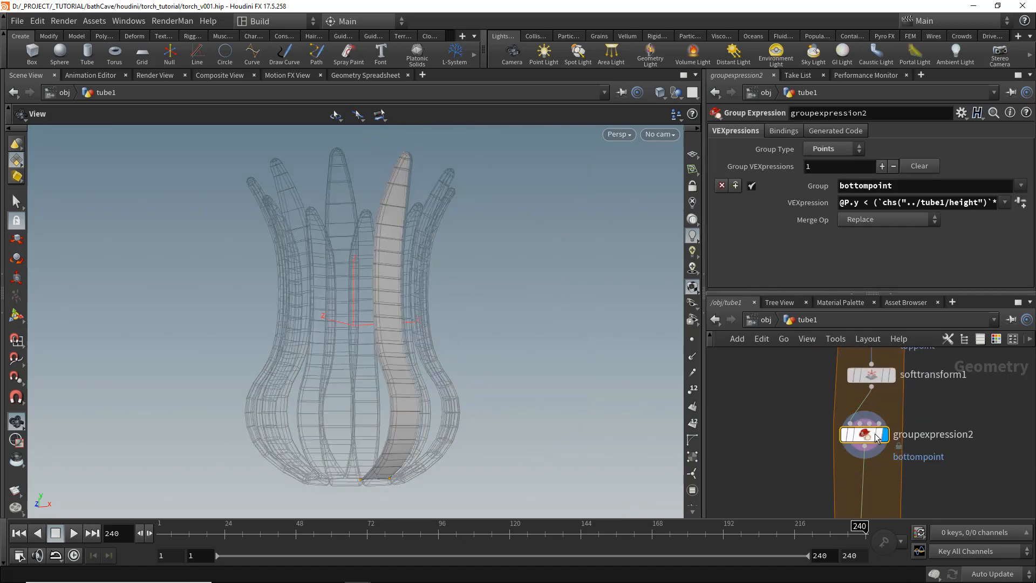
middle_drag(924, 460, 926, 428)
key(Tab)
text(group)
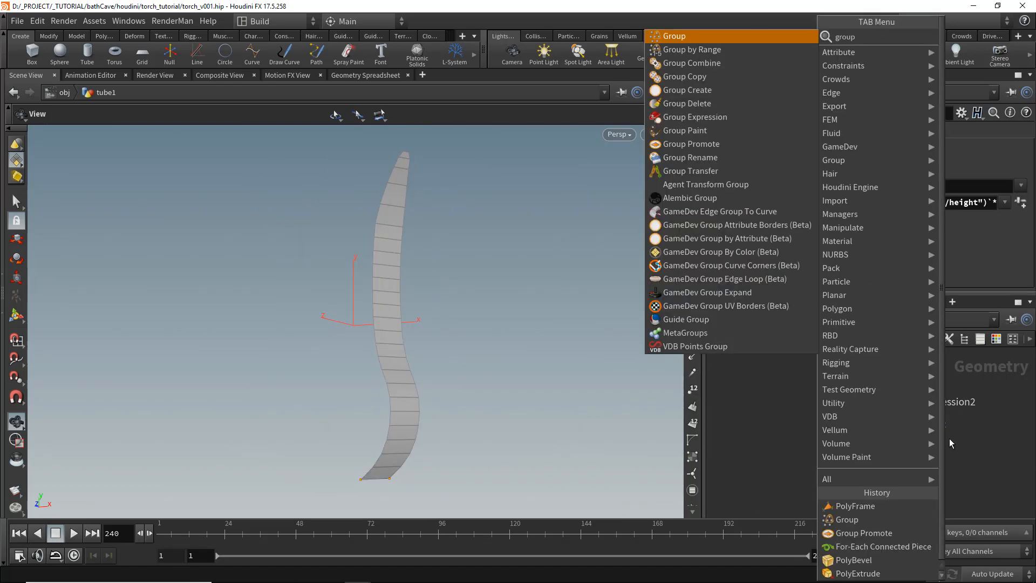
key(Return)
click(868, 457)
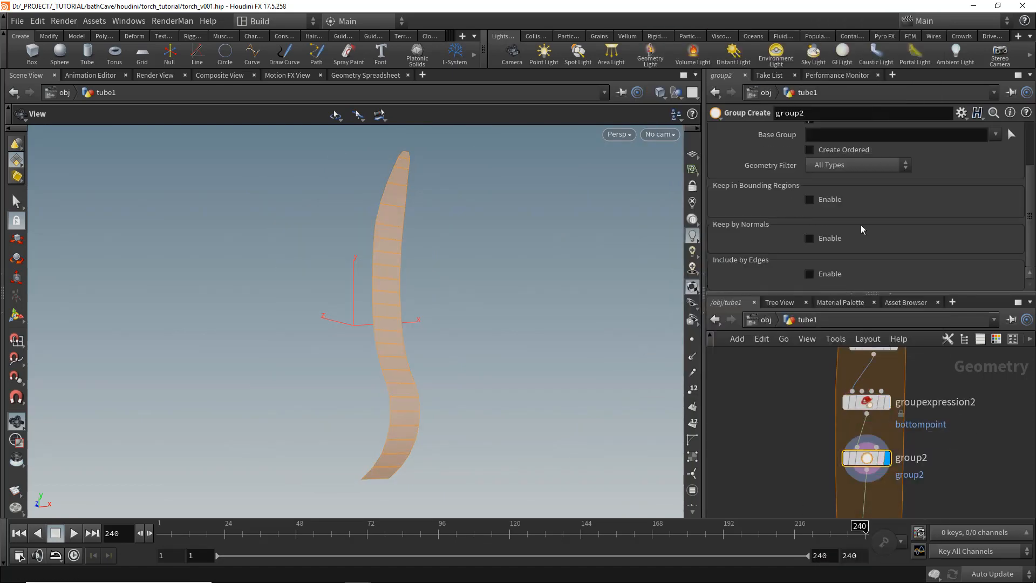
- Name the group bottomedges as an Edges group, keeping by normals with direction 0, -1, 0 and spread angle about 29.6
scroll(861, 226, up, 3)
click(832, 192)
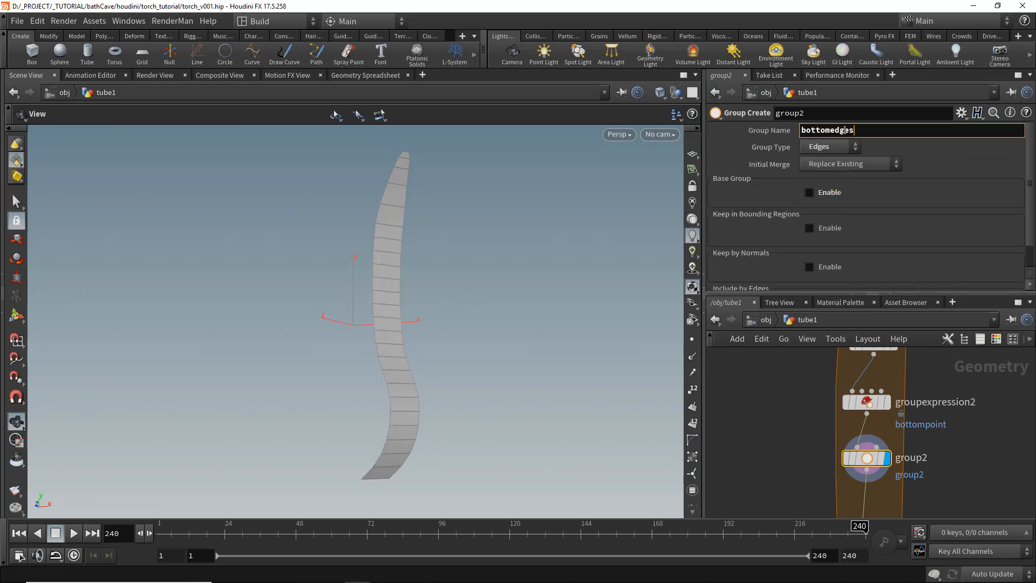
scroll(839, 204, down, 2)
click(824, 244)
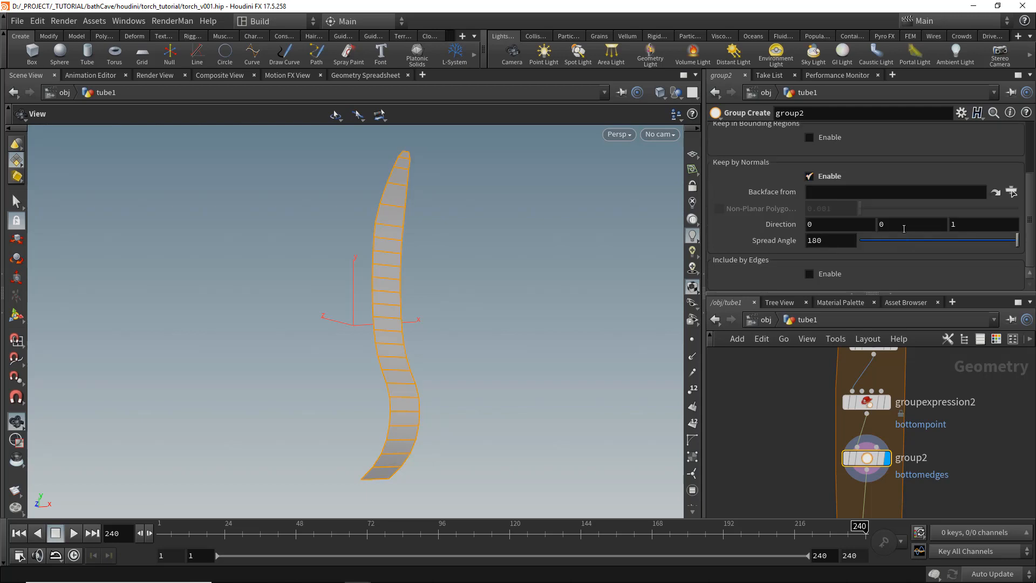
drag(962, 224, 888, 225)
text(01)
click(885, 240)
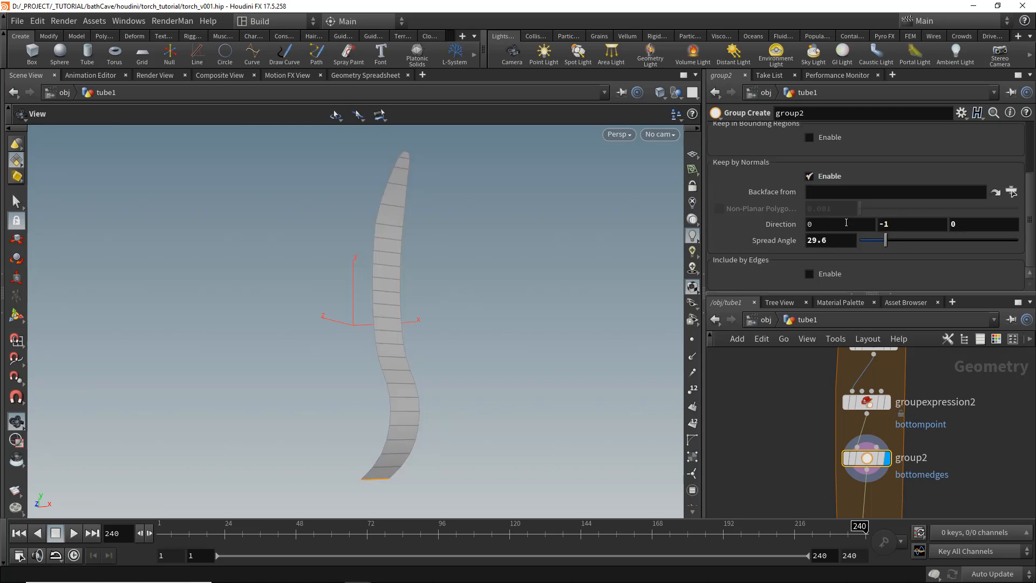
- Add a PolyExtrude node between the bottomedges group node and the for-each end node
click(692, 407)
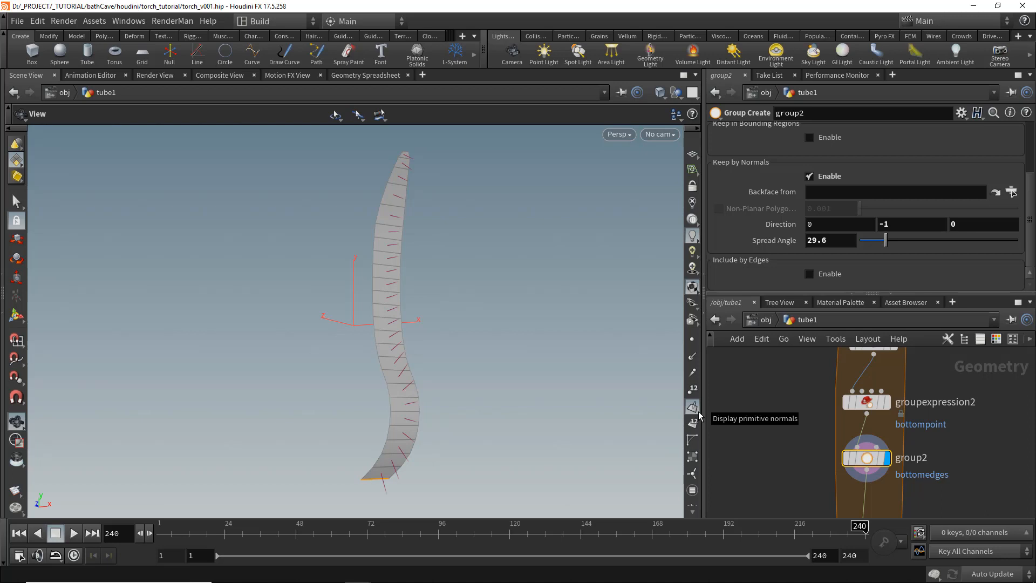
middle_drag(936, 462, 944, 409)
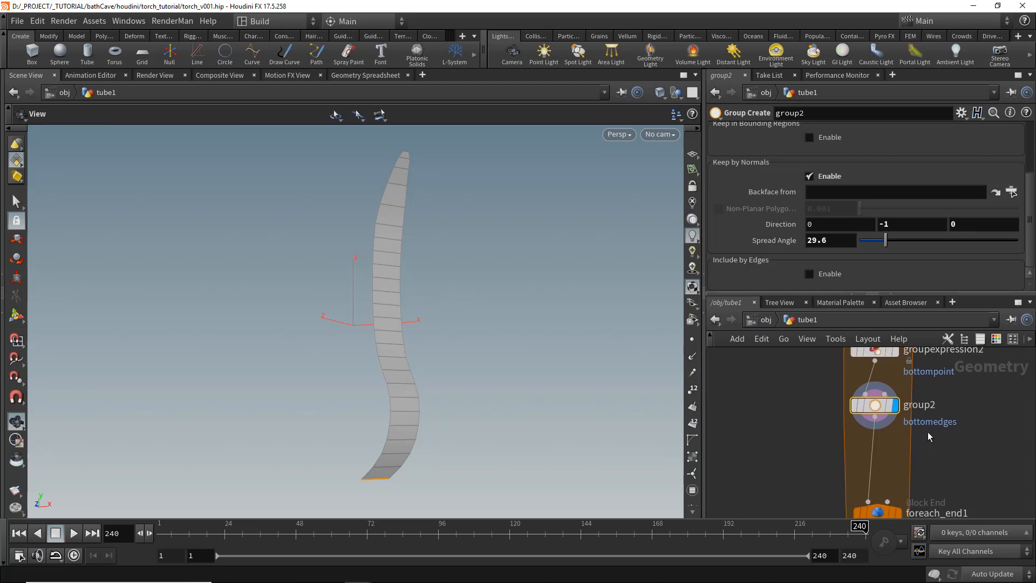
middle_drag(913, 499, 938, 419)
scroll(938, 419, up, 1)
click(927, 404)
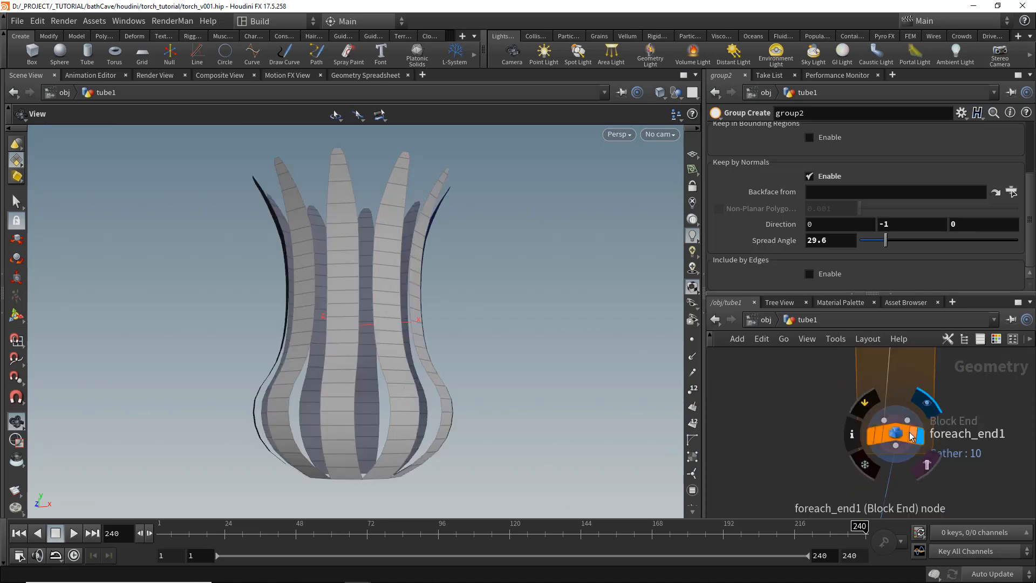
middle_drag(959, 373, 952, 404)
key(Tab)
text(polyex)
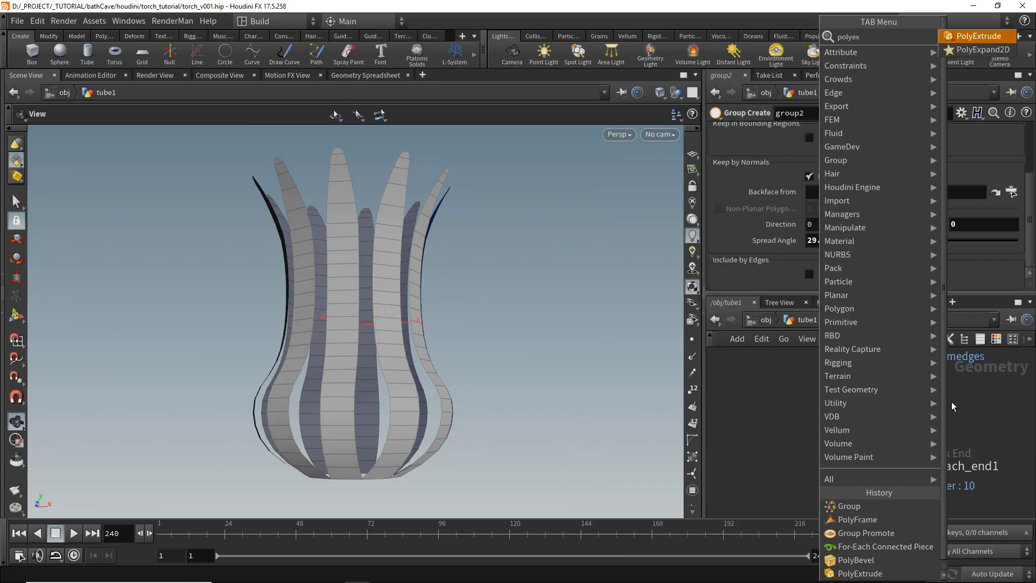
key(Return)
click(920, 402)
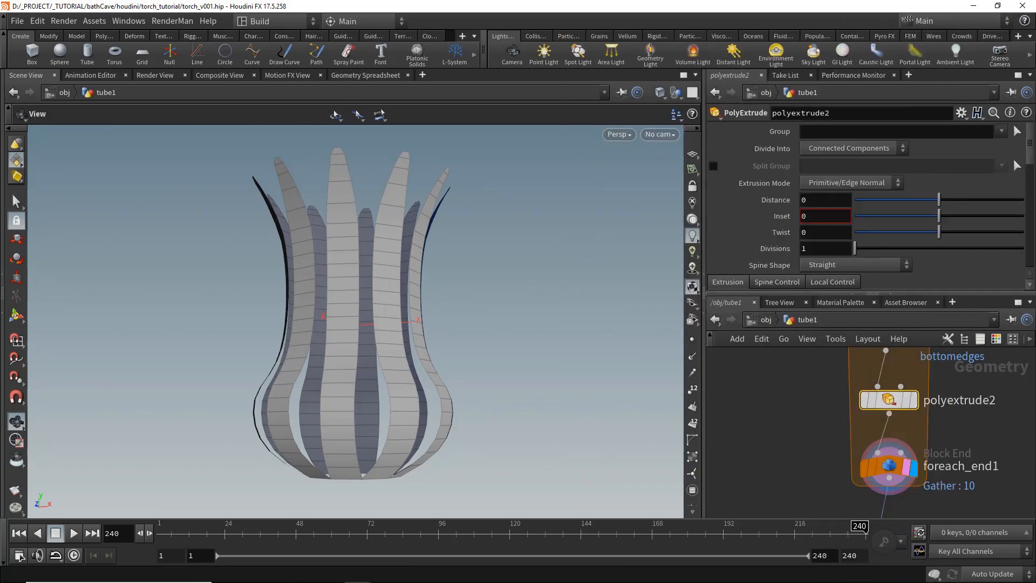
- Configure the new PolyExtrude on the bottom edge group and enable Transform Extruded Front
click(1000, 131)
click(924, 181)
mouse_move(940, 200)
mouse_down()
mouse_move(966, 200)
mouse_move(955, 199)
mouse_up()
scroll(773, 229, down, 1)
scroll(773, 229, down, 1)
click(813, 212)
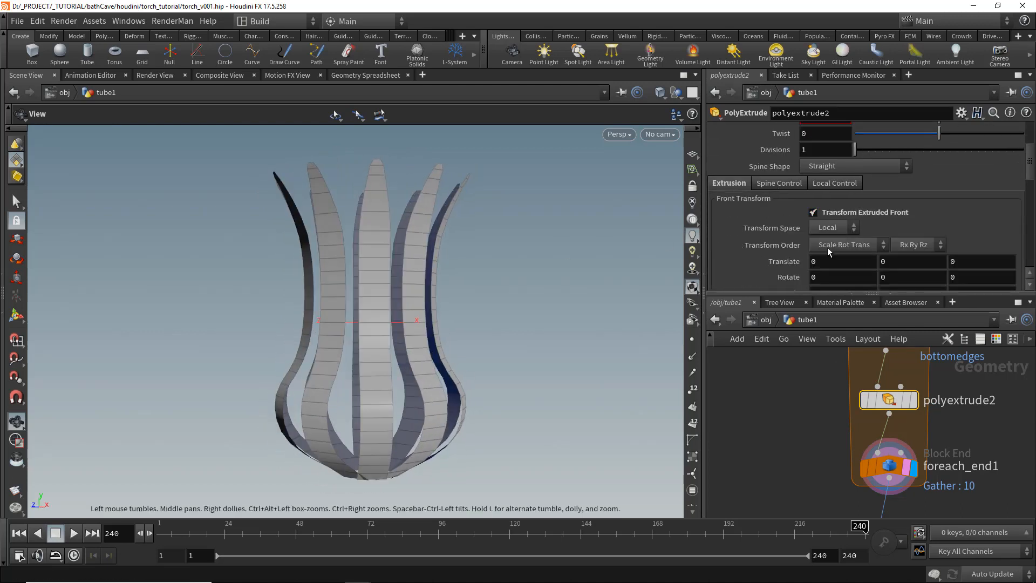
- Set the extruded front's transform space to Global and translate it 0.1 in Y
middle_drag(900, 260, 920, 260)
drag(459, 340, 444, 335)
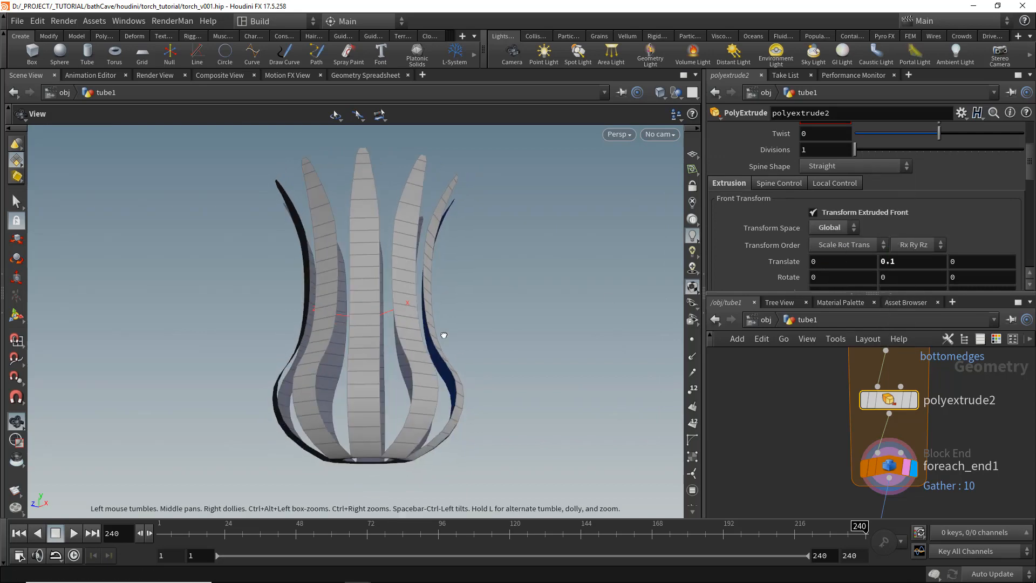
middle_drag(444, 336, 488, 232)
right_drag(489, 232, 663, 340)
mouse_move(539, 372)
mouse_down()
mouse_move(565, 322)
mouse_move(547, 359)
mouse_move(556, 399)
mouse_up()
- Set the extruded front's Y translation to 0.08
key(shift+w)
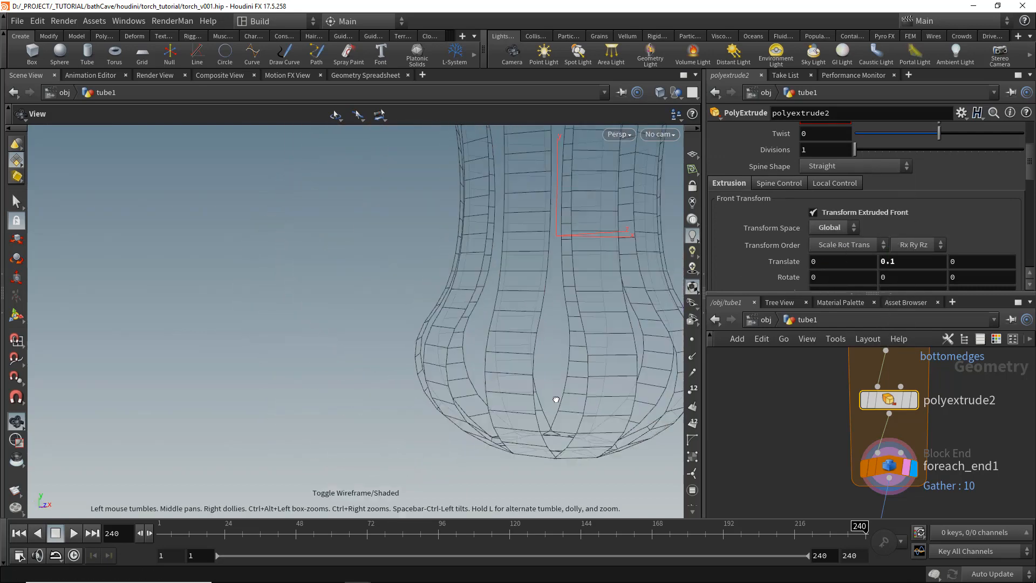
right_drag(551, 396, 771, 422)
drag(543, 477, 534, 423)
drag(537, 361, 571, 329)
click(902, 264)
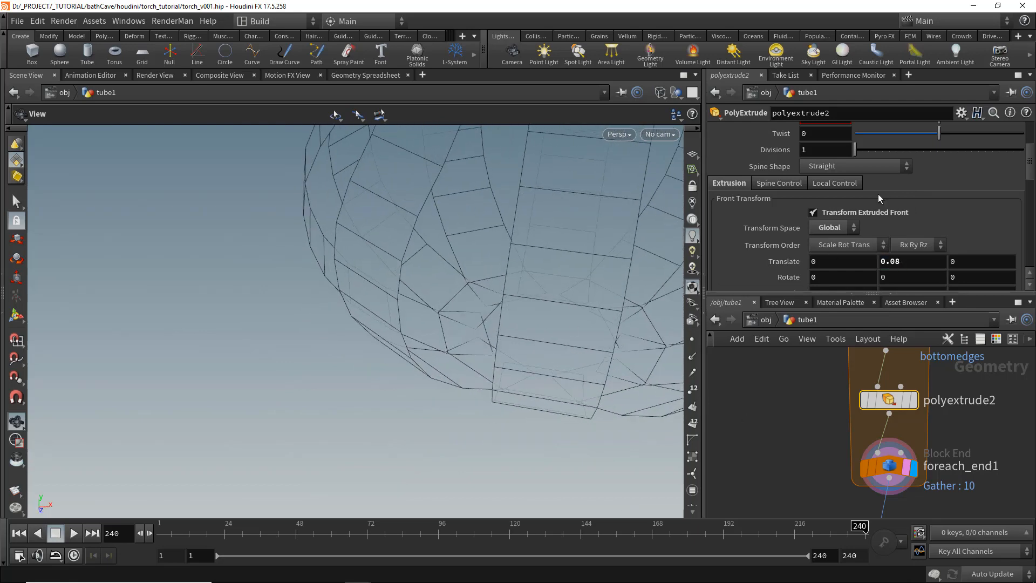
scroll(879, 193, up, 2)
drag(946, 169, 955, 172)
drag(439, 342, 442, 296)
scroll(863, 216, down, 3)
click(910, 244)
text(0.08)
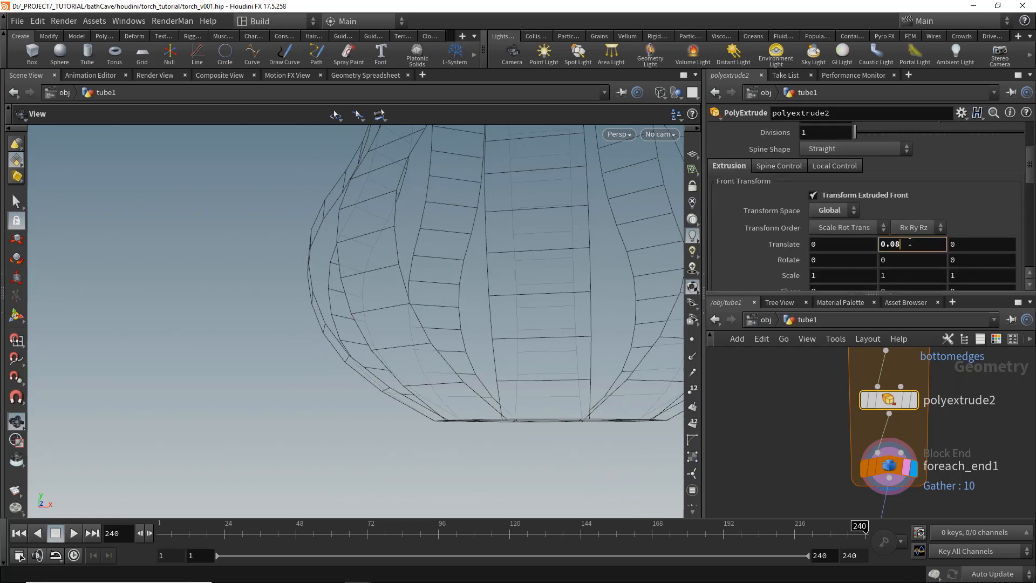
drag(378, 316, 403, 326)
key(shift+w)
- Inspect the bevelled bottle result at the polybevel2 node
scroll(472, 349, down, 5)
scroll(920, 478, down, 5)
mouse_move(926, 486)
middle_down()
mouse_move(955, 442)
mouse_move(962, 405)
middle_up()
scroll(944, 475, up, 5)
click(942, 487)
drag(475, 367, 439, 270)
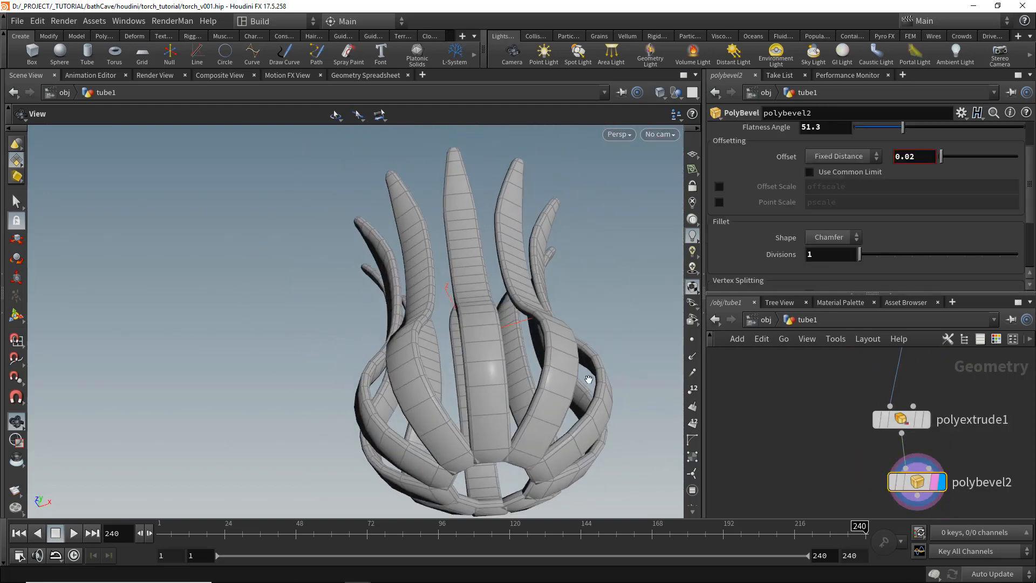
drag(475, 227, 578, 351)
middle_drag(800, 410, 788, 427)
scroll(788, 427, down, 5)
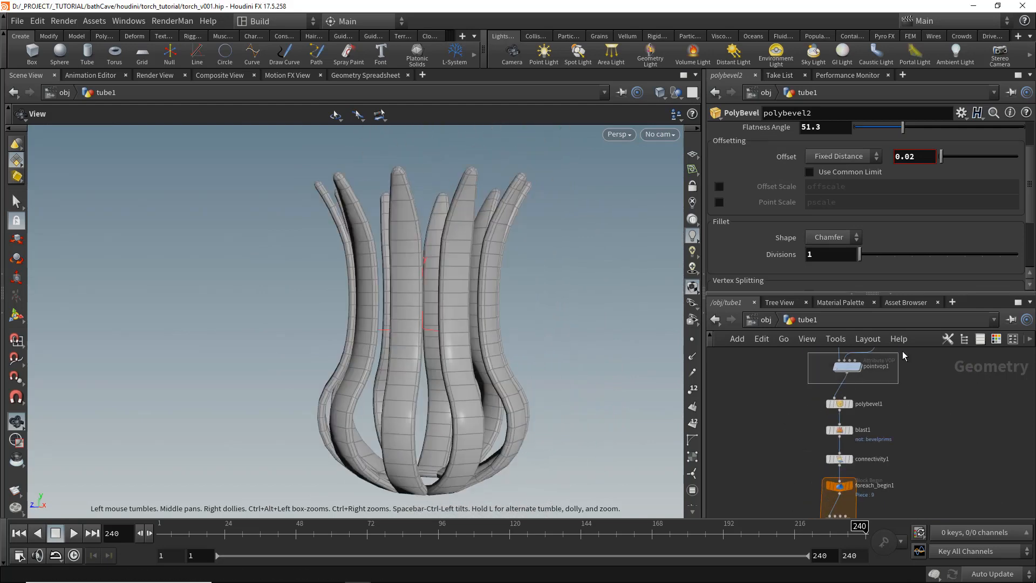
- Colour the tube1 and pointvop1 nodes green
drag(903, 351, 900, 353)
click(997, 340)
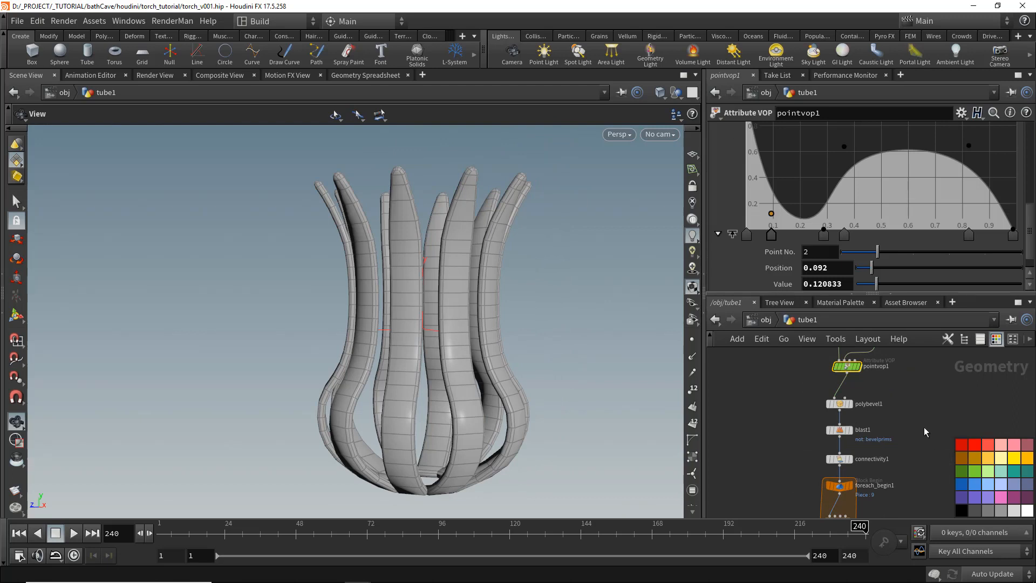
middle_drag(925, 432, 906, 494)
click(832, 377)
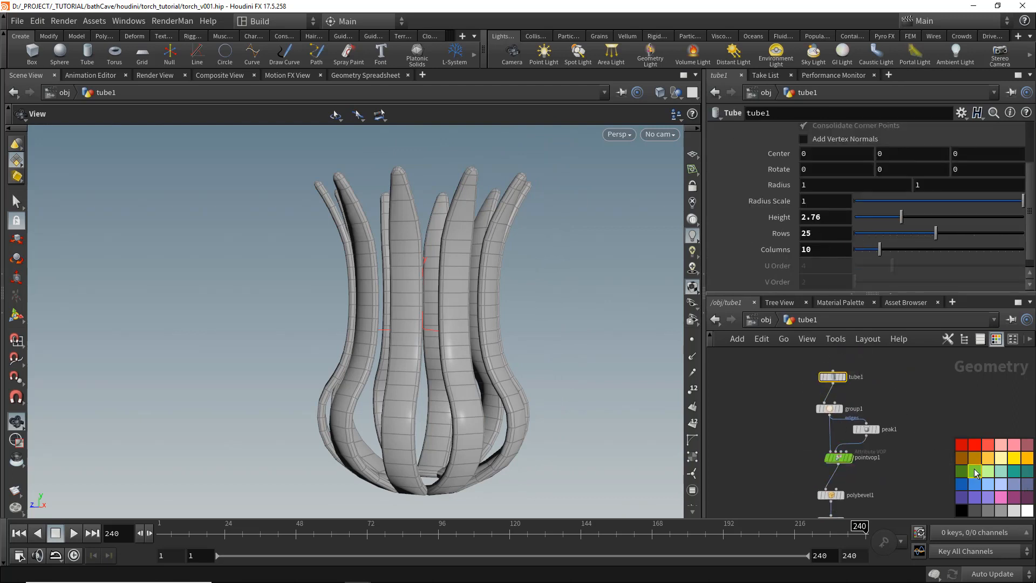
click(842, 460)
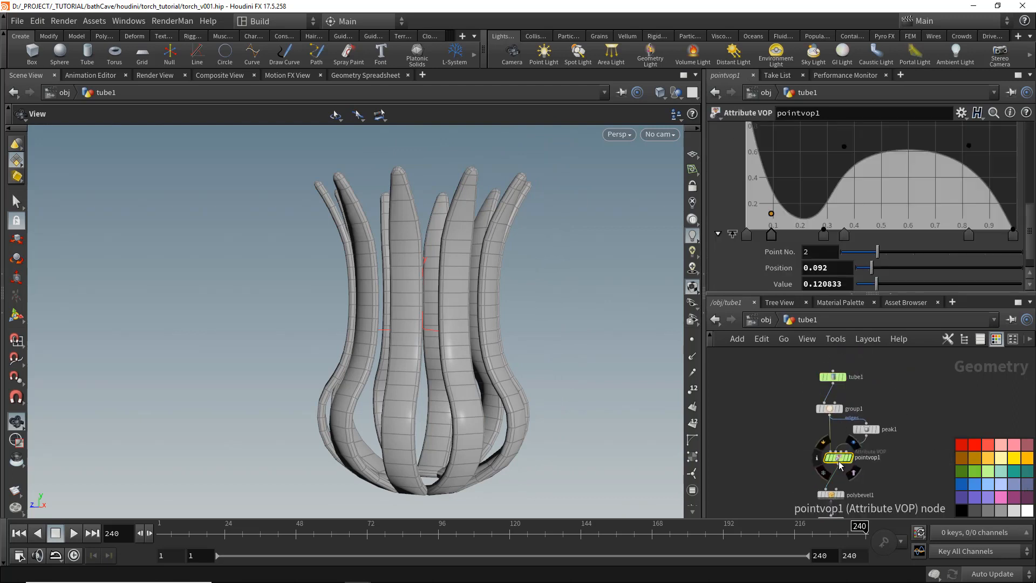
click(997, 340)
- Reshape the pointvop1 profile ramp by moving its points to change the bottle's silhouette
right_click(846, 236)
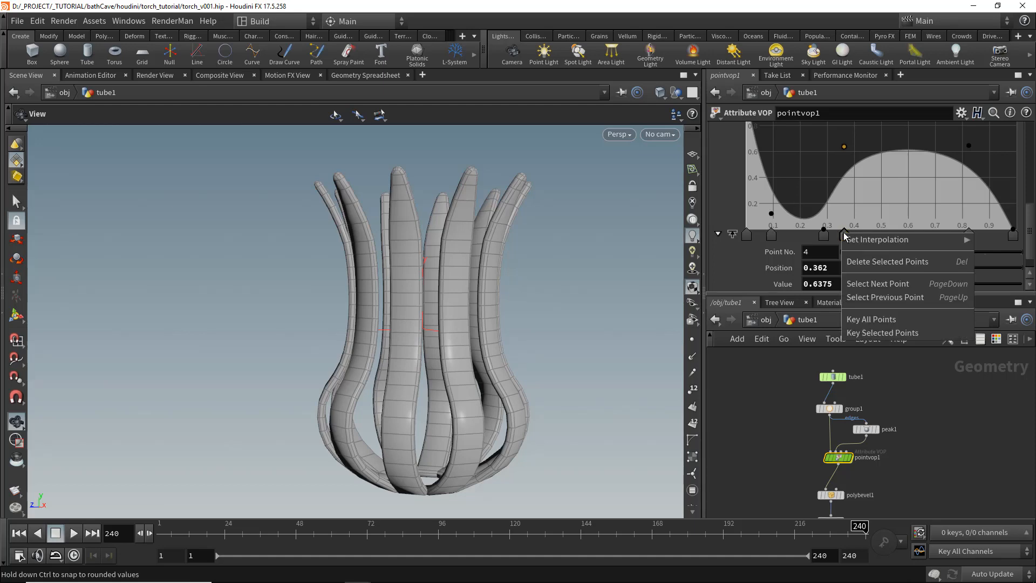
mouse_move(859, 238)
click(792, 254)
drag(562, 294, 416, 320)
drag(531, 316, 470, 316)
drag(826, 238, 802, 198)
drag(532, 320, 575, 317)
drag(824, 149, 823, 163)
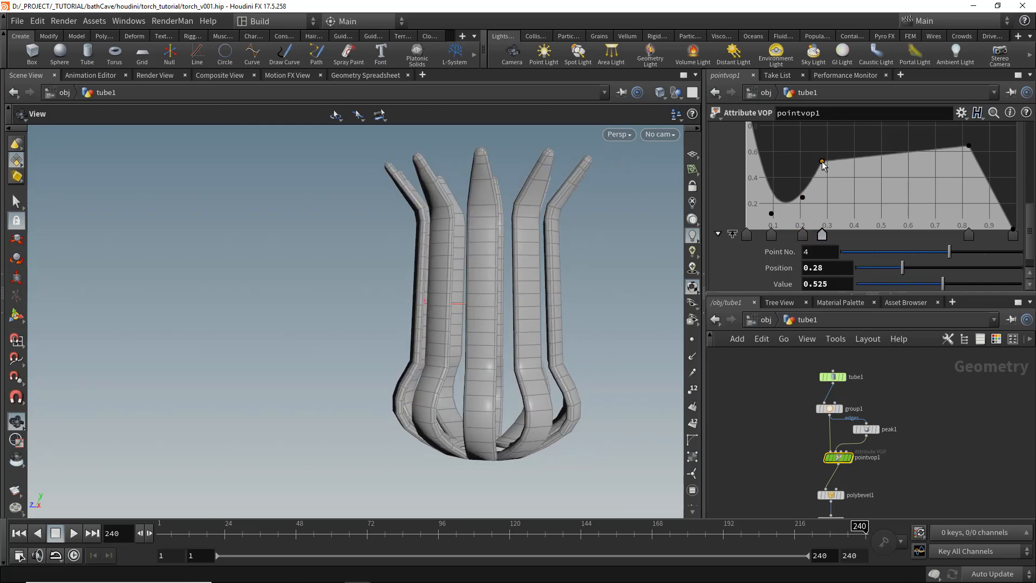
drag(512, 273, 461, 275)
click(987, 162)
drag(987, 162, 986, 154)
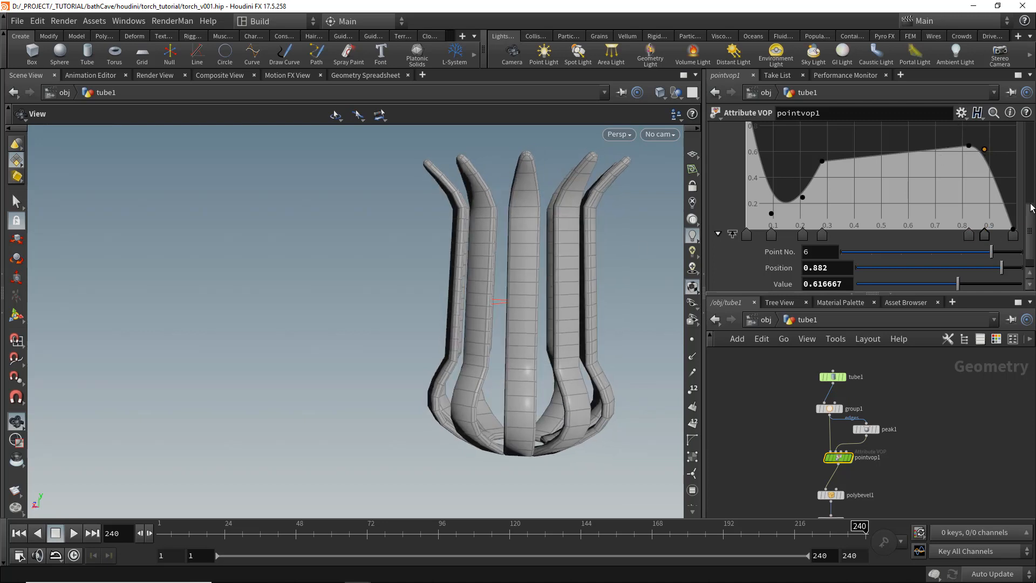
drag(1016, 232, 975, 234)
- Save the scene file
drag(518, 342, 485, 352)
key(ctrl+s)
scroll(884, 413, down, 5)
scroll(873, 490, up, 5)
middle_drag(882, 478, 854, 455)
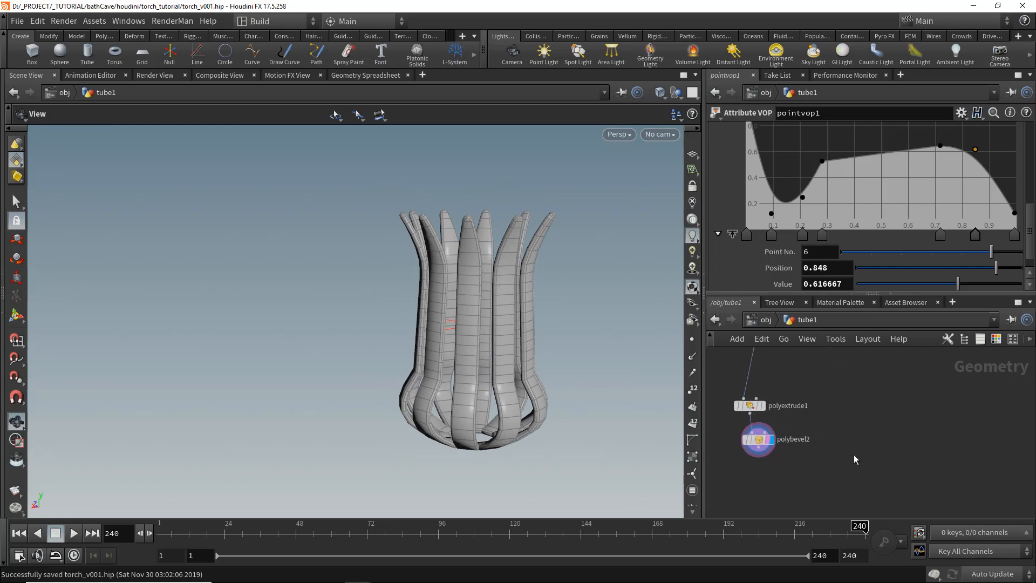
- Add a new Tube node beside the bottle network
key(Tab)
text(tube)
key(Return)
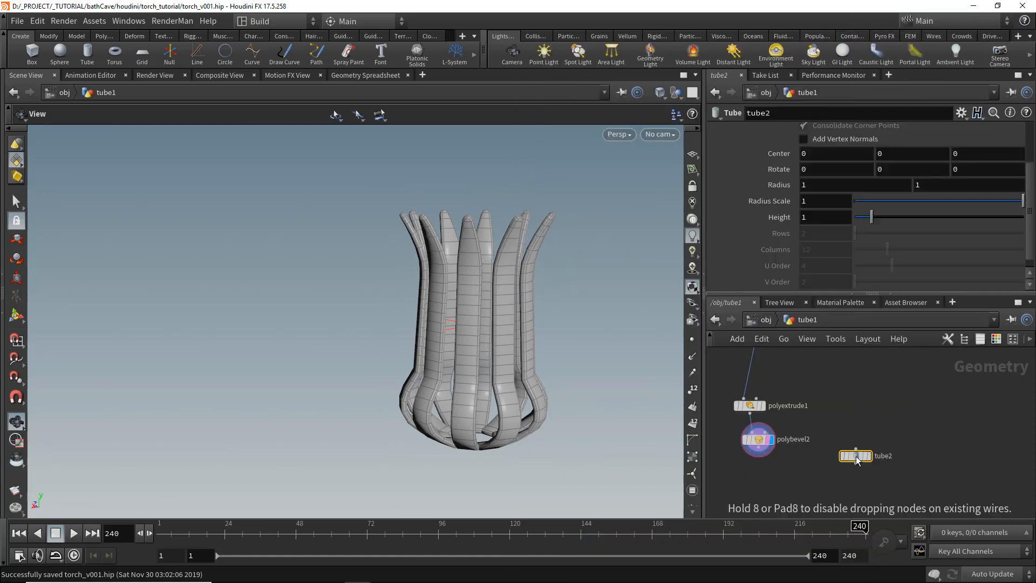
click(868, 463)
click(870, 456)
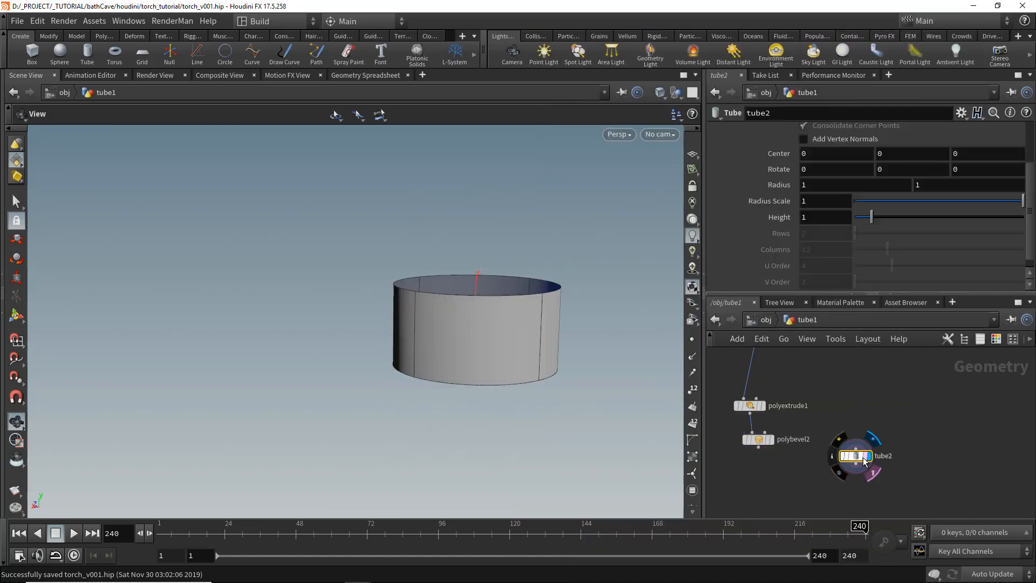
drag(858, 456, 942, 418)
scroll(839, 141, up, 4)
- Set tube2's primitive type to Polygon with 29 columns
click(837, 131)
click(834, 147)
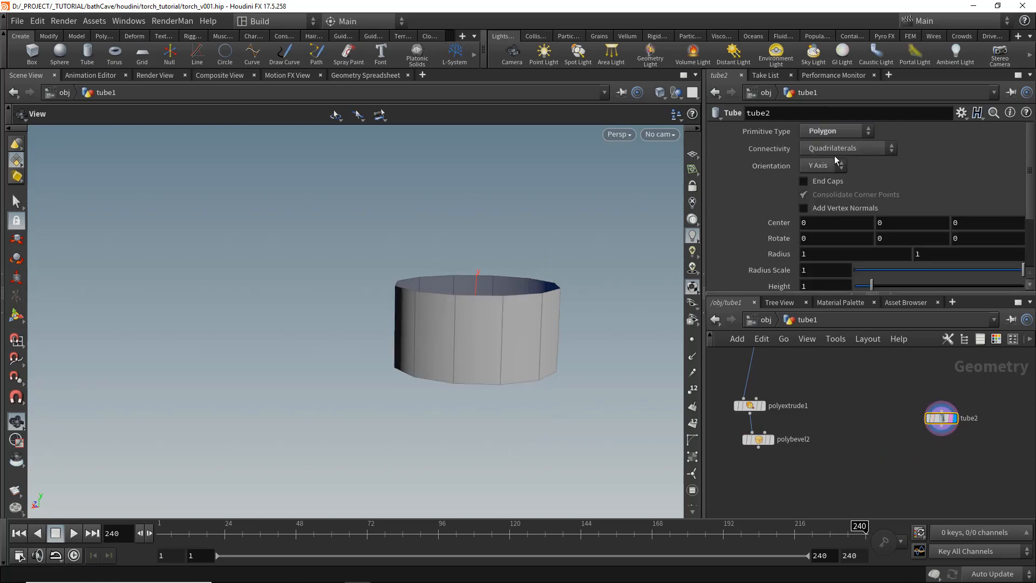
scroll(826, 205, down, 4)
drag(907, 255, 933, 274)
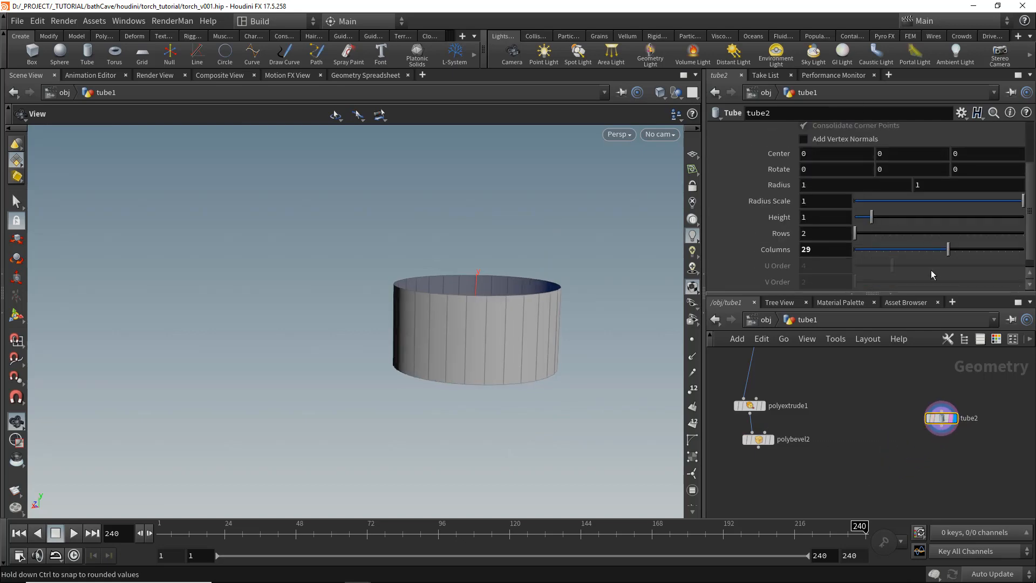
- Add a Match Size node fed by tube2, using the bottle's polybevel2 output as its size reference
key(Tab)
key(Down)
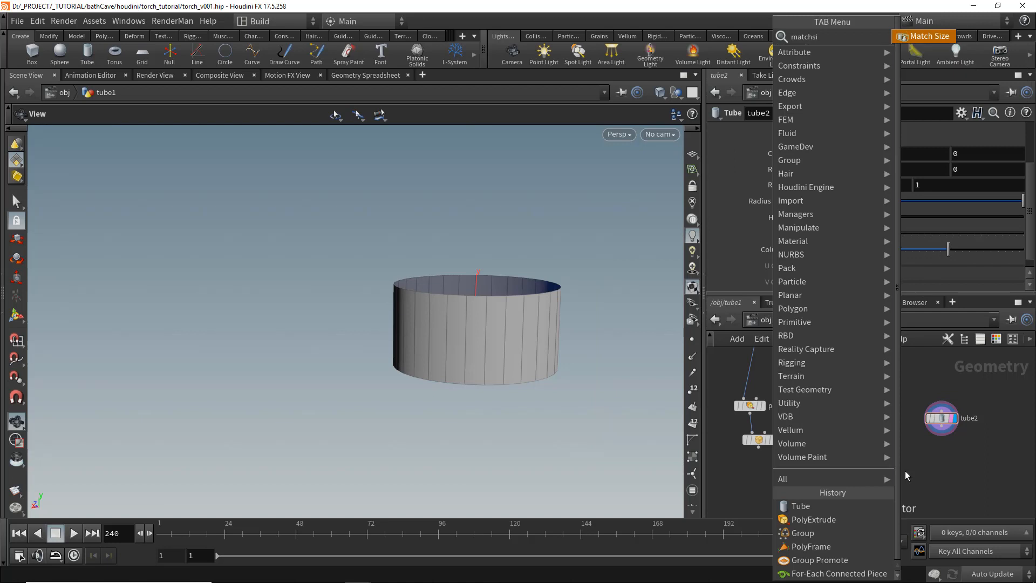
key(Return)
click(905, 471)
drag(898, 462, 760, 449)
scroll(909, 466, up, 3)
click(922, 473)
drag(912, 477, 950, 476)
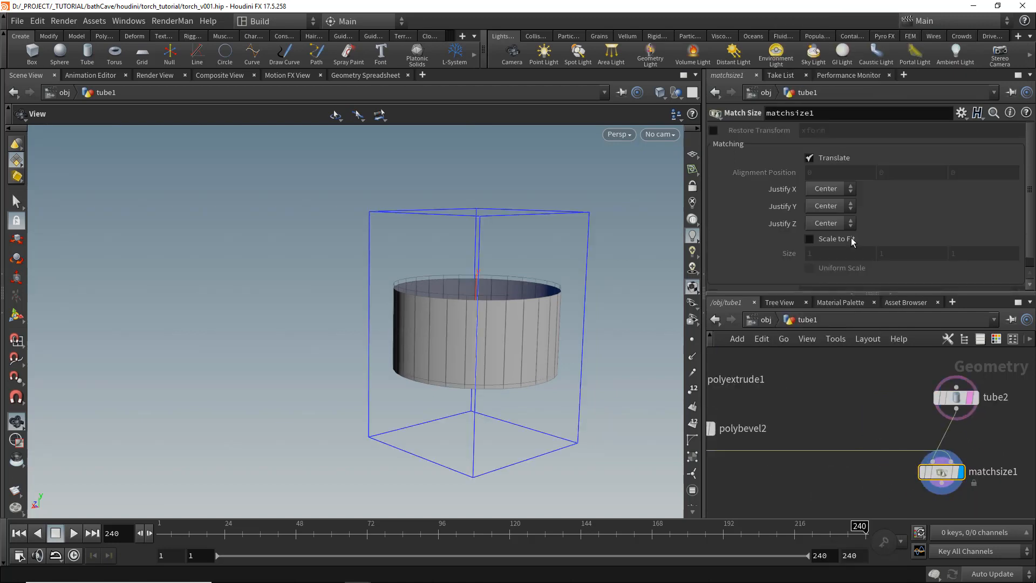
click(955, 473)
middle_drag(816, 516, 863, 465)
click(863, 467)
- Merge polybevel2 with matchsize1's output, and set Match Size's Justify Y to Min
key(Tab)
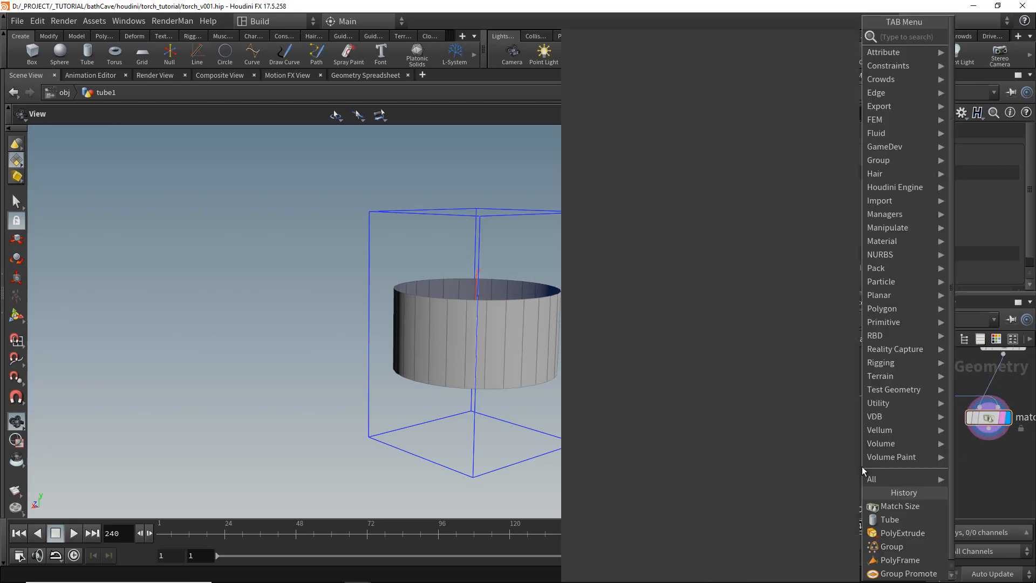
key(Return)
click(825, 482)
drag(825, 472, 739, 385)
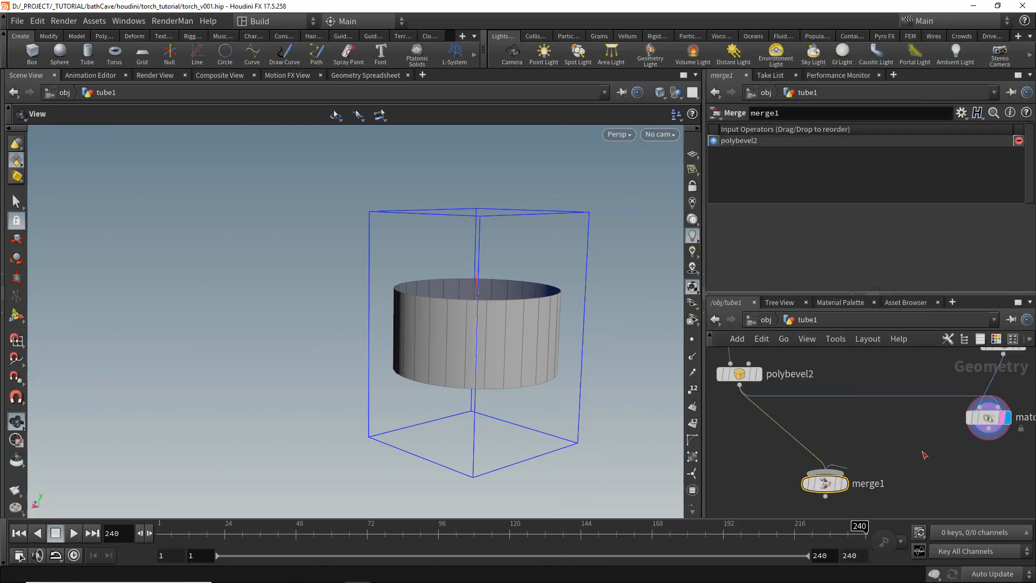
drag(923, 453, 989, 428)
scroll(854, 483, up, 1)
click(842, 483)
click(1011, 405)
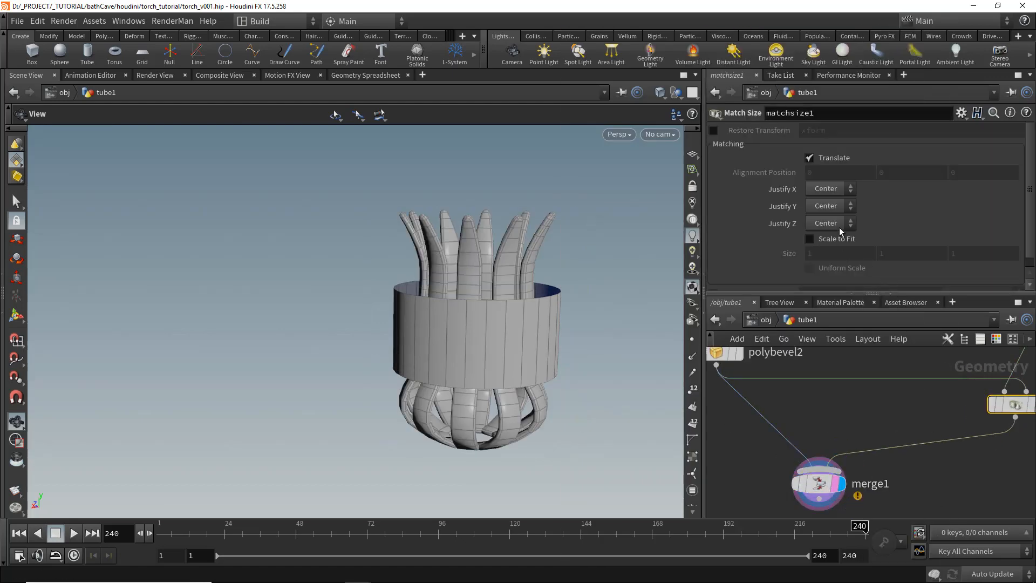
click(817, 232)
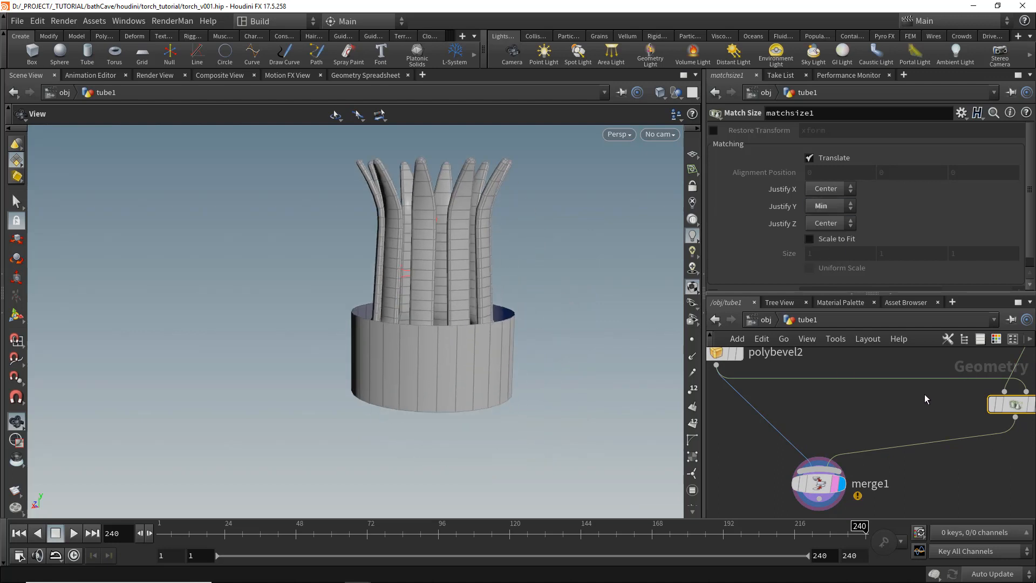
- Set tube2's Radius Scale to 0.288 and Height to 0.15
click(986, 371)
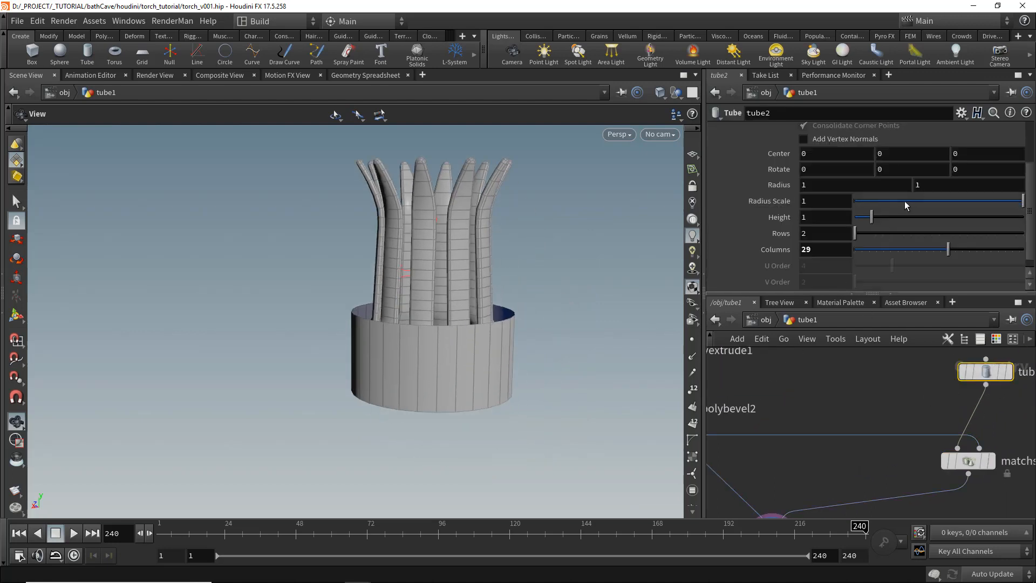
drag(904, 201, 932, 209)
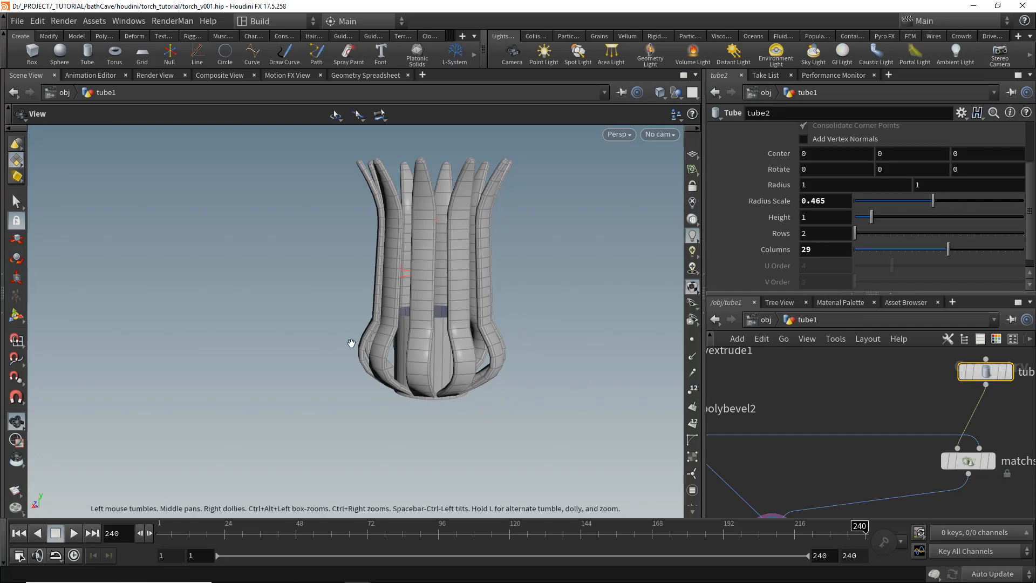
drag(470, 369, 431, 318)
drag(933, 201, 904, 205)
drag(527, 268, 518, 346)
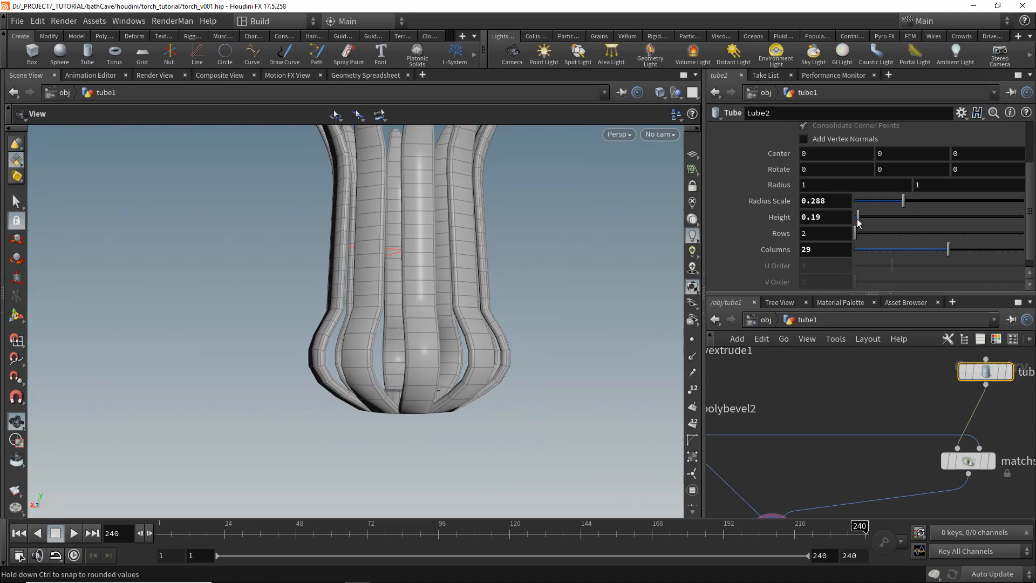
click(837, 218)
key(Return)
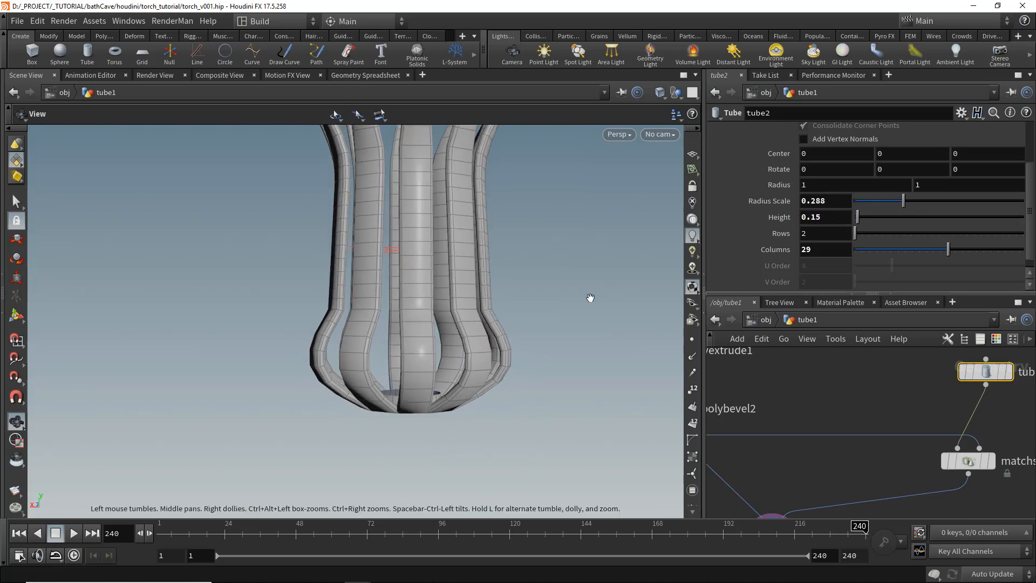
- Add a PolyExtrude node below matchsize1
drag(435, 357, 421, 281)
scroll(817, 162, up, 1)
scroll(818, 161, up, 3)
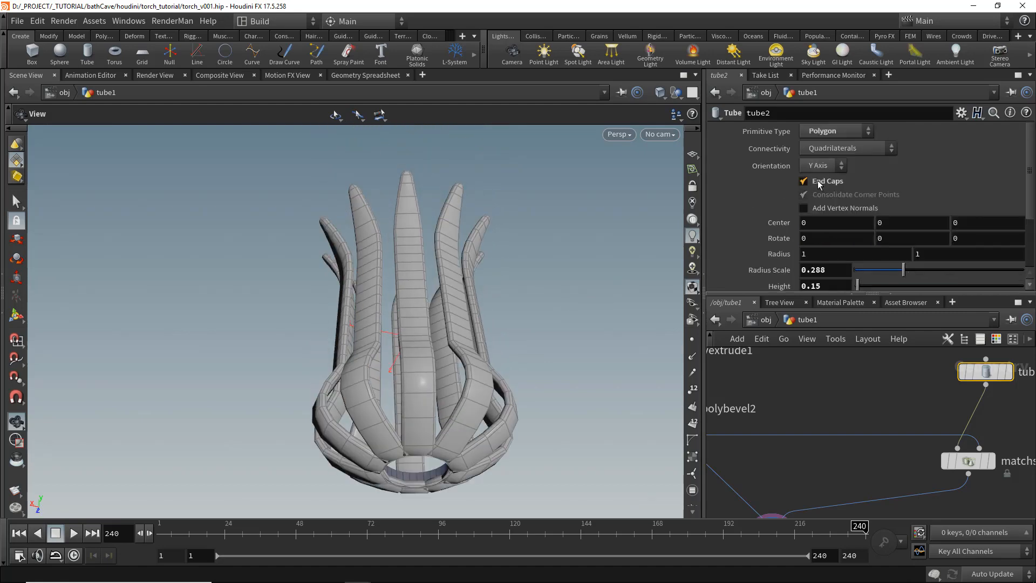
drag(416, 470, 381, 297)
middle_drag(833, 416, 796, 375)
scroll(863, 421, down, 3)
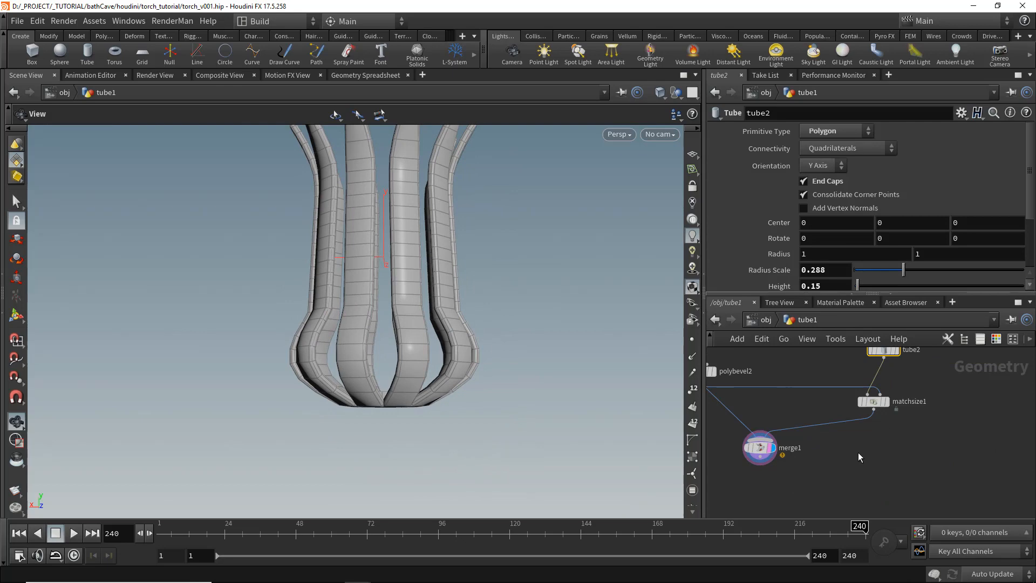
key(Tab)
text(polyb)
key(Return)
click(870, 442)
drag(321, 345, 329, 243)
right_drag(485, 303, 675, 410)
drag(361, 183, 364, 151)
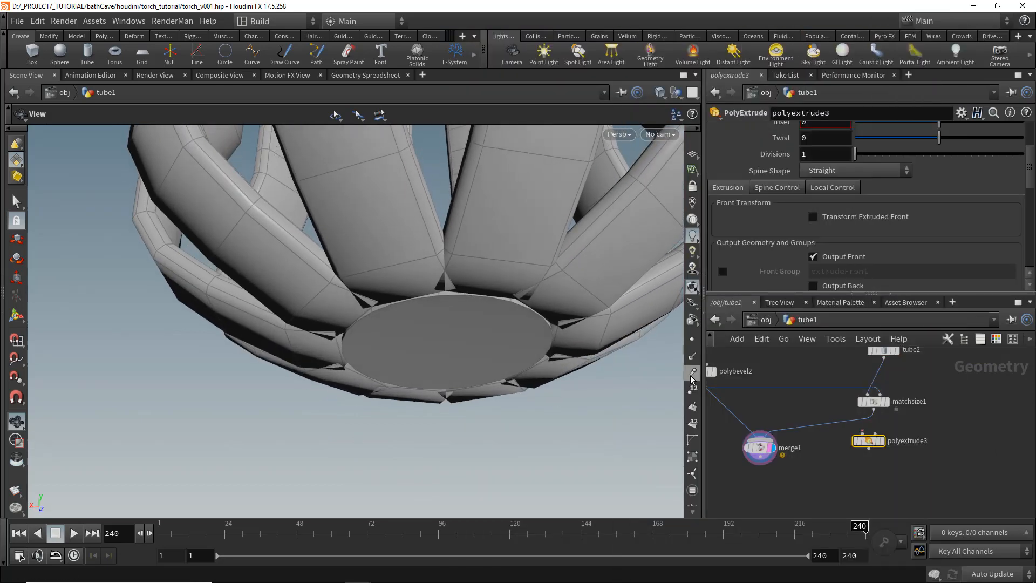
- Display primitive numbers, show polyextrude3, and set its Group to primitive 1
click(692, 424)
right_drag(490, 301, 619, 398)
scroll(884, 406, up, 2)
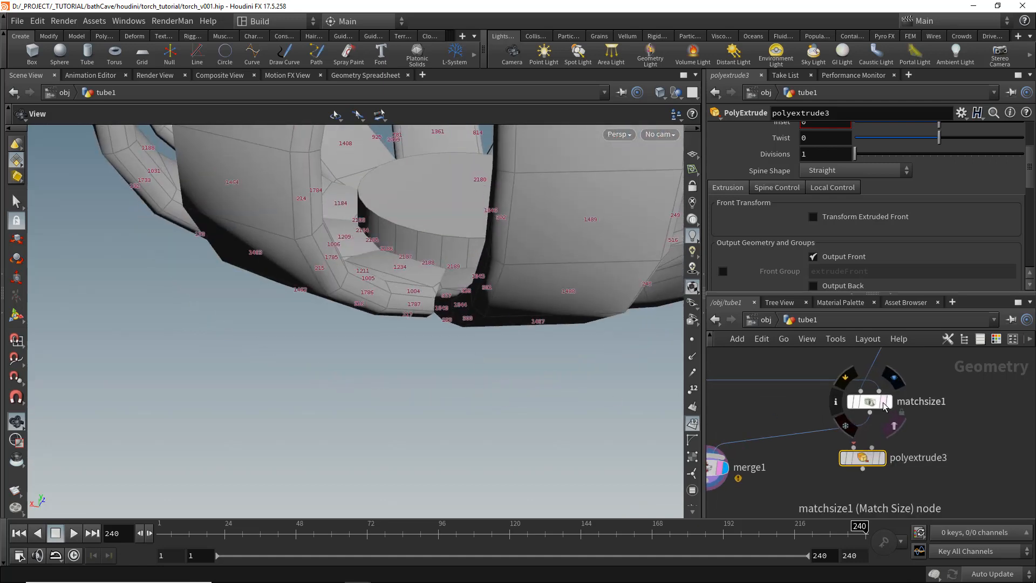
click(884, 406)
drag(560, 372, 485, 147)
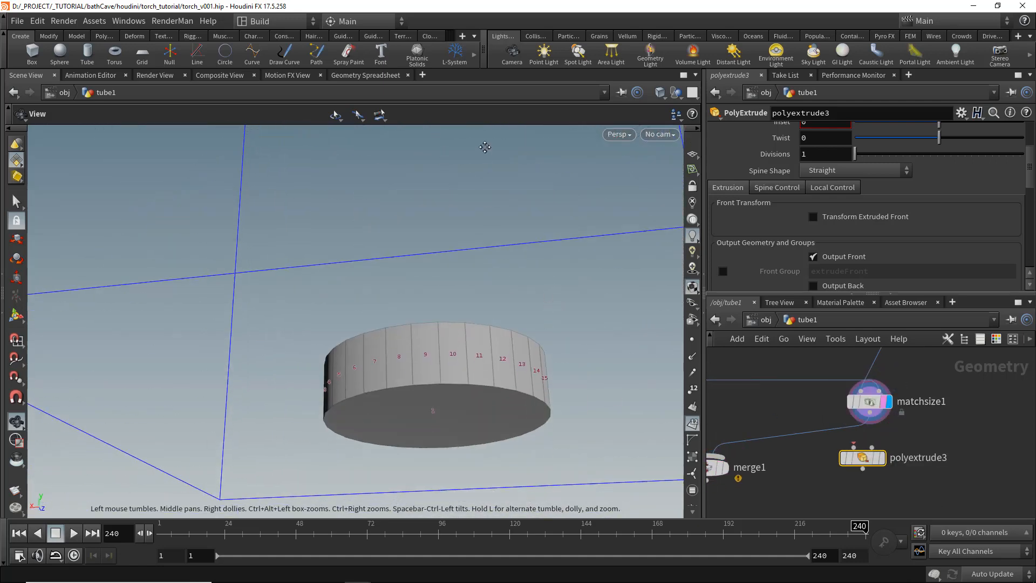
click(877, 459)
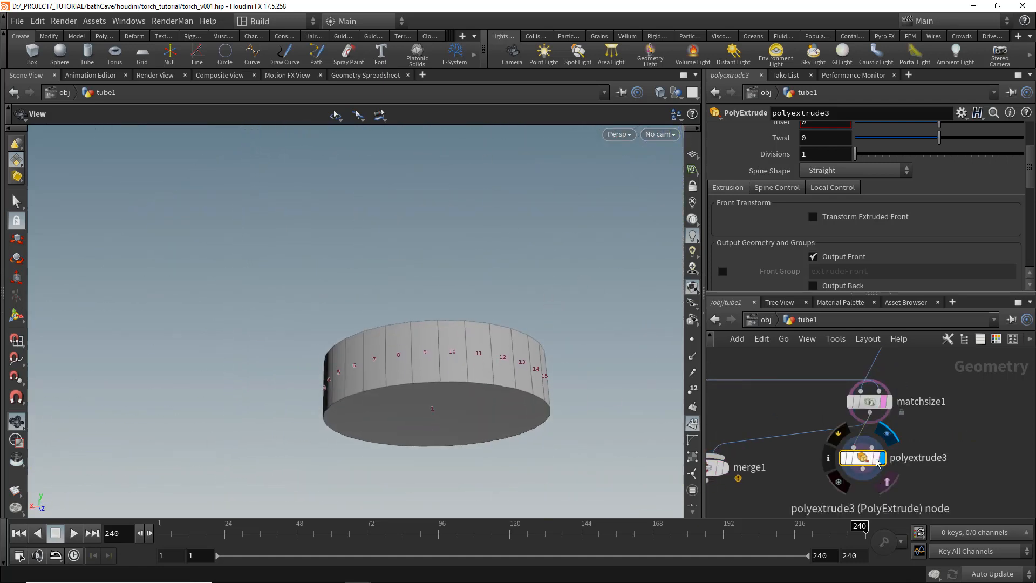
scroll(855, 178, up, 3)
text(1)
key(Return)
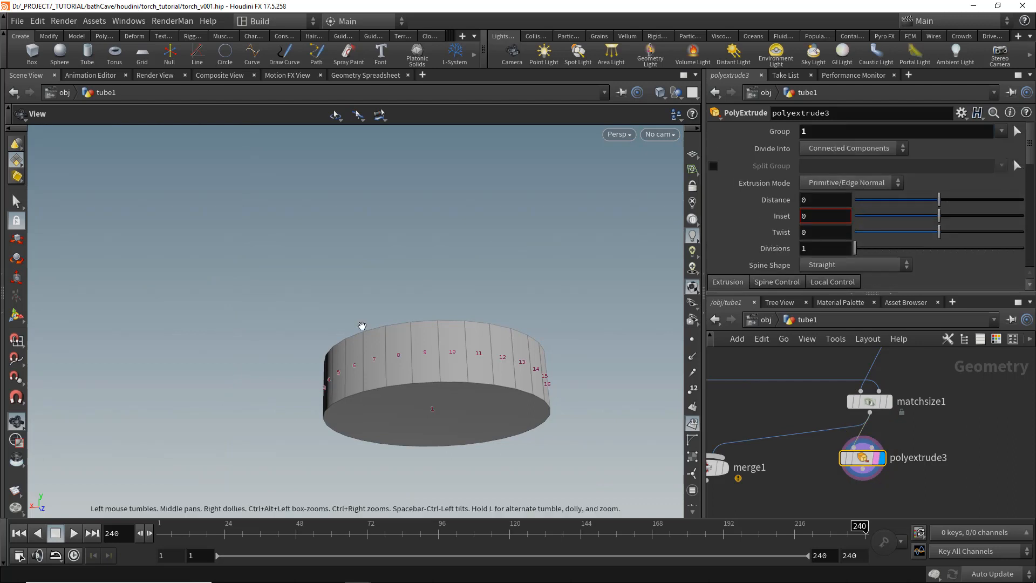
- Extrude the selected cap with Inset 0.141 and Distance 0.077
drag(359, 326, 410, 356)
key(f)
drag(462, 245, 474, 354)
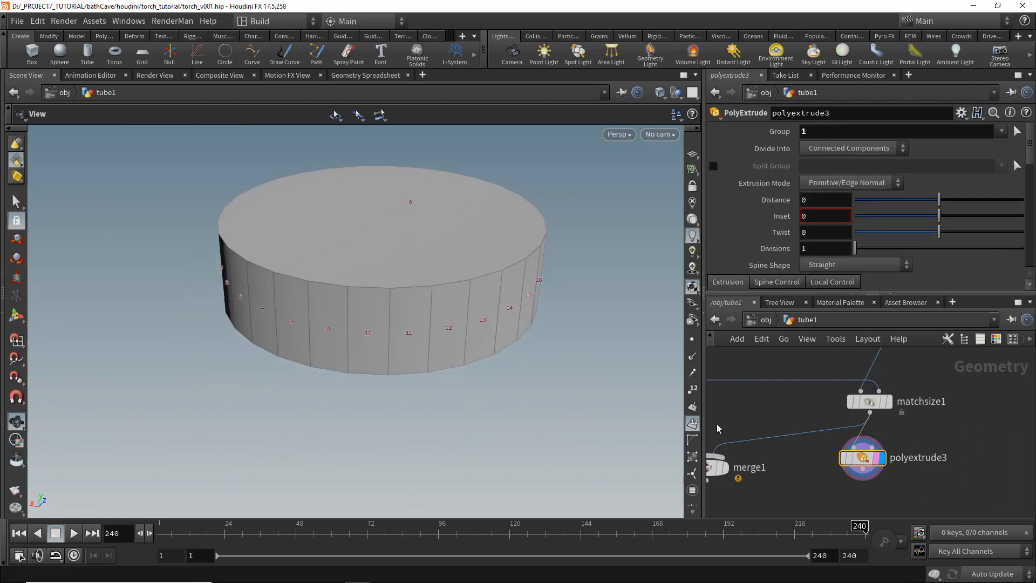
mouse_move(949, 203)
mouse_down()
mouse_move(938, 201)
mouse_move(953, 201)
mouse_move(954, 218)
mouse_up()
drag(437, 335, 367, 273)
scroll(531, 278, down, 2)
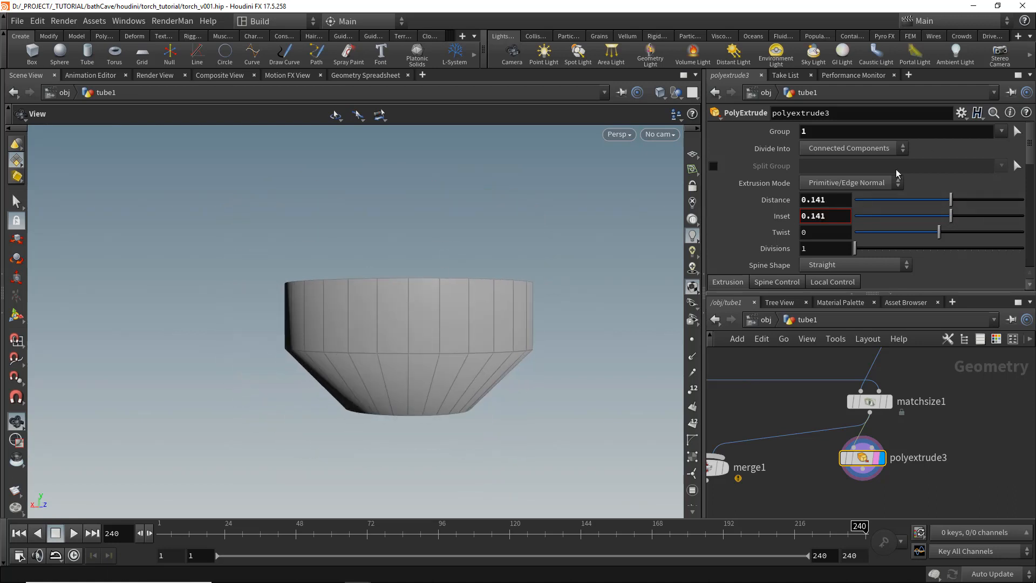
drag(952, 204, 945, 204)
middle_drag(463, 374, 484, 344)
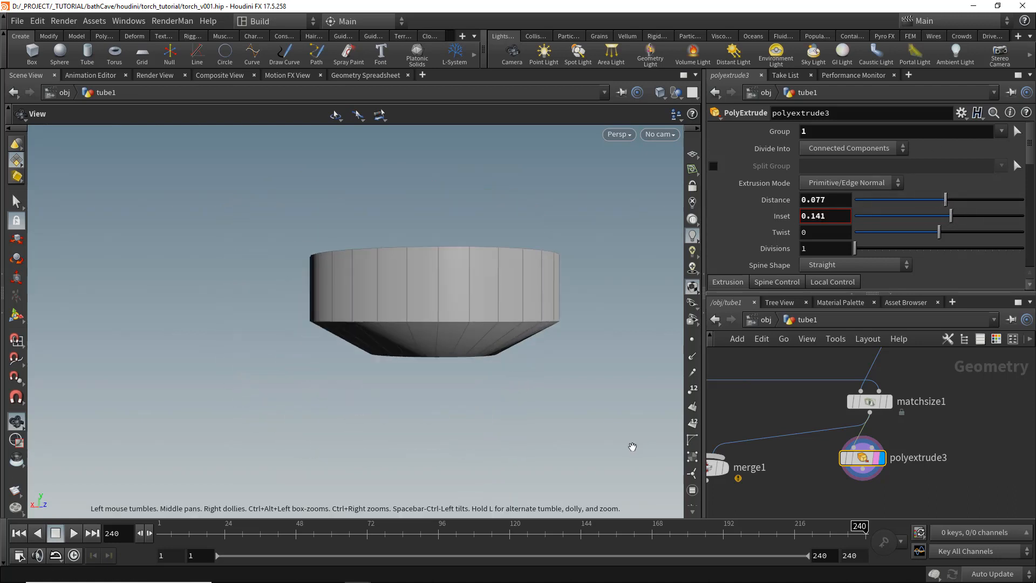
- Increase polyextrude3's Distance to 0.192
drag(863, 469, 721, 460)
click(715, 458)
middle_drag(714, 464, 789, 409)
scroll(790, 408, down, 2)
drag(790, 409, 738, 447)
scroll(748, 442, up, 2)
click(748, 443)
scroll(485, 387, down, 3)
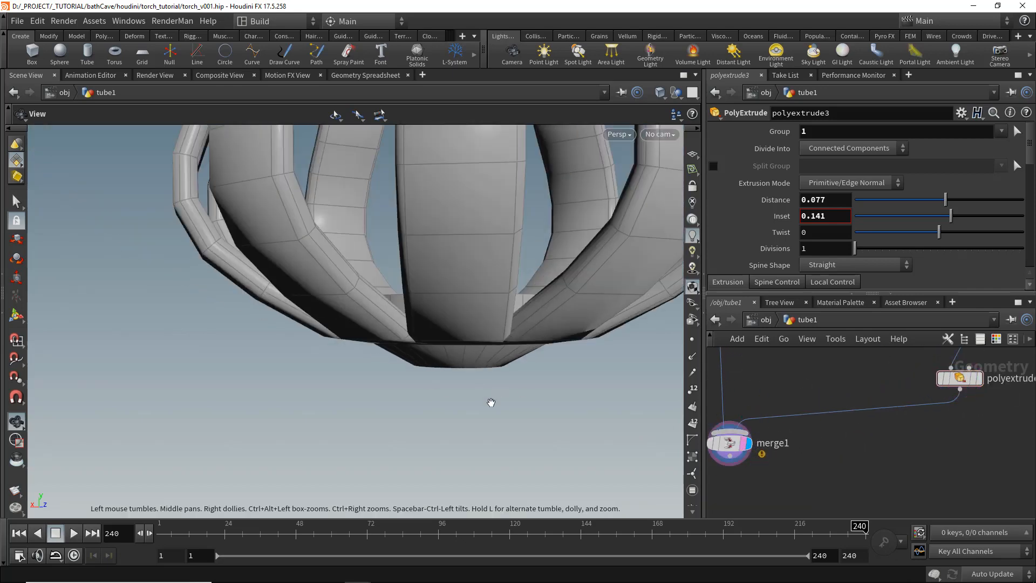
drag(491, 403, 513, 401)
scroll(477, 386, down, 5)
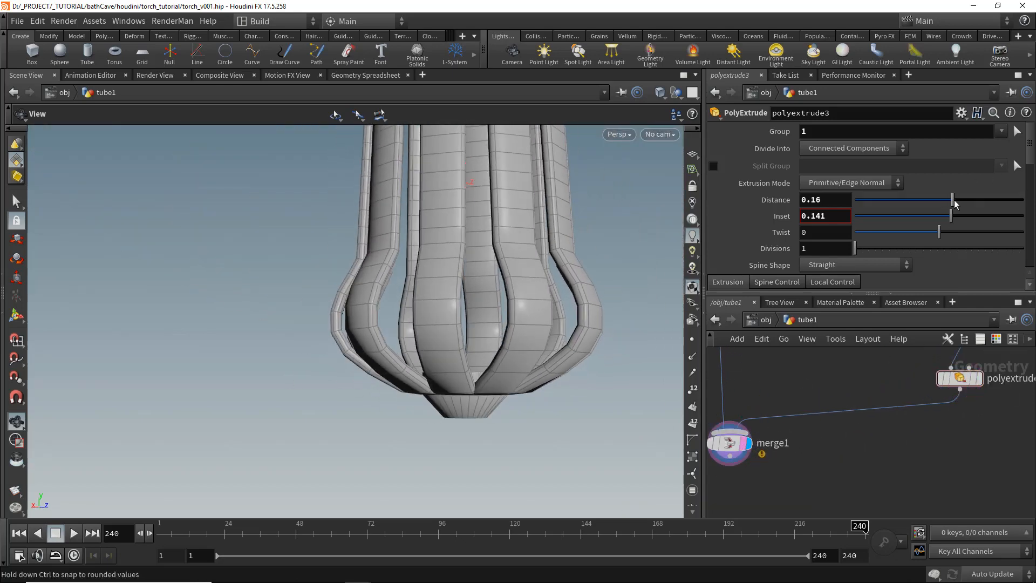
scroll(577, 356, down, 4)
scroll(518, 367, down, 2)
middle_drag(499, 341, 478, 384)
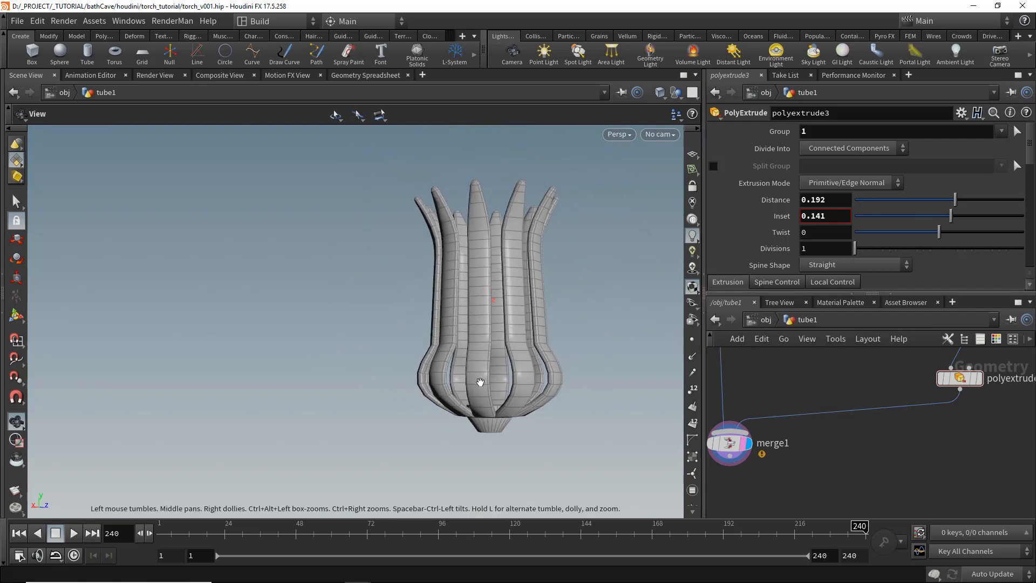
drag(479, 384, 498, 366)
- Insert a Transform node between matchsize1 and polyextrude3 and translate it -0.05 in Y
middle_drag(912, 402, 841, 439)
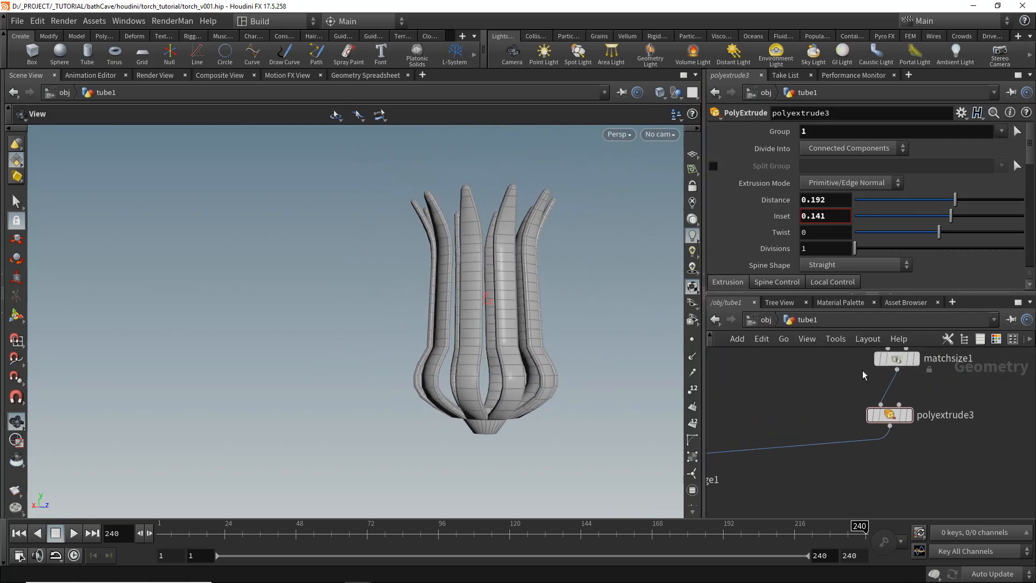
key(Tab)
text(tr)
click(735, 63)
scroll(856, 406, up, 2)
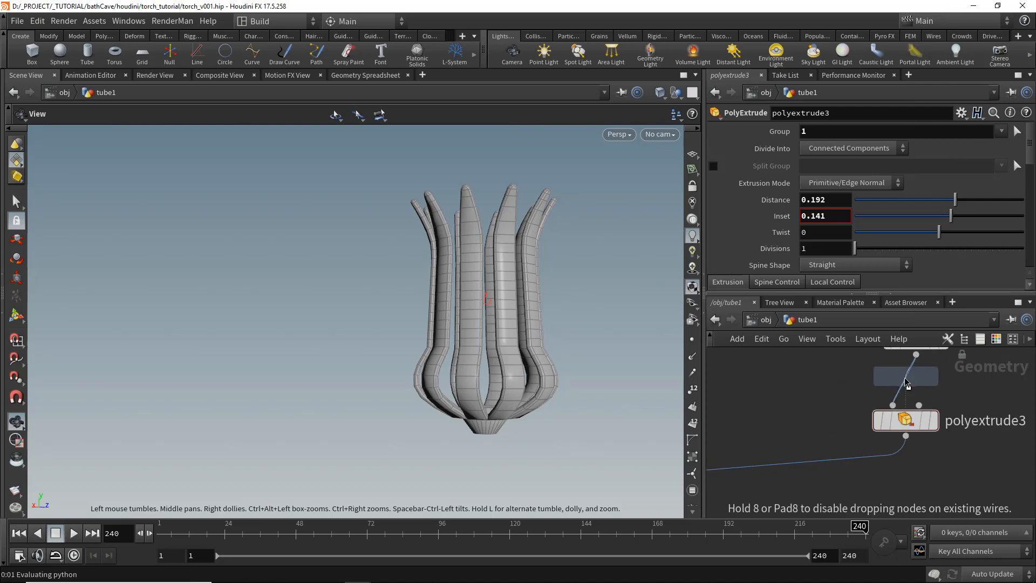
click(906, 379)
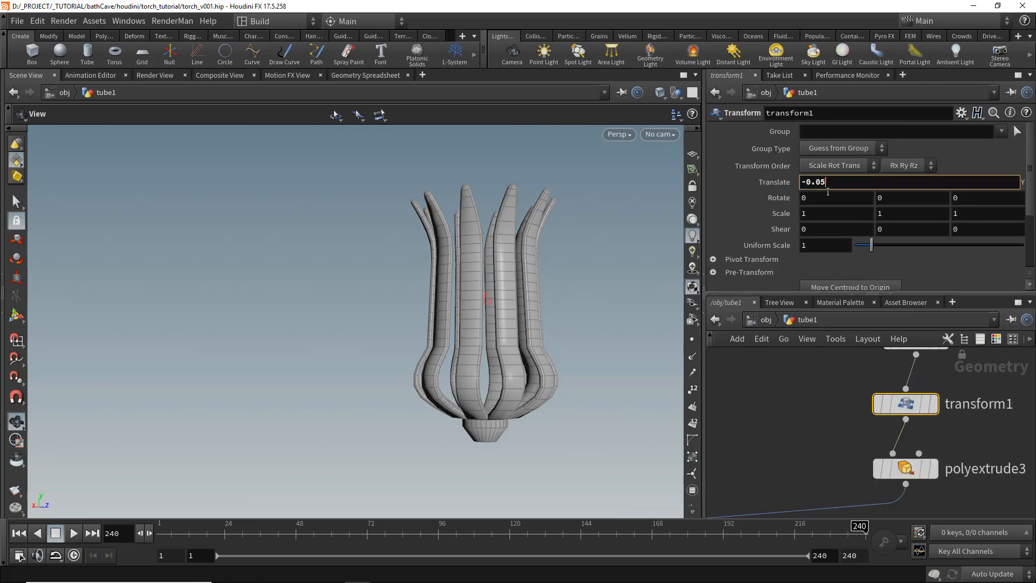
scroll(459, 413, up, 2)
mouse_move(504, 416)
mouse_down()
mouse_move(488, 428)
mouse_move(494, 415)
mouse_up()
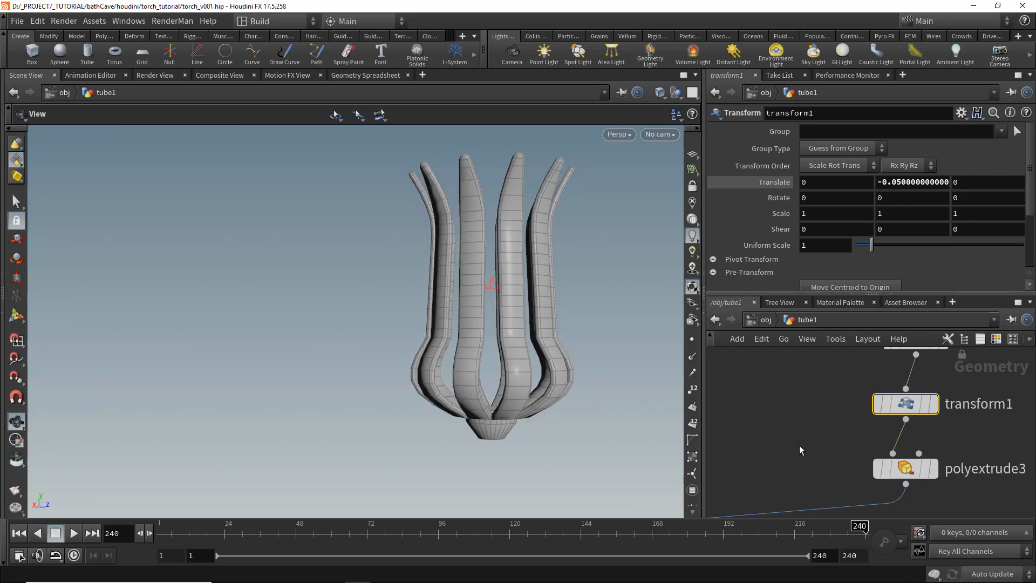
- Enable polyextrude3's Front Group output
scroll(800, 451, down, 5)
middle_drag(824, 464, 842, 413)
scroll(842, 413, up, 3)
click(880, 404)
scroll(759, 203, down, 10)
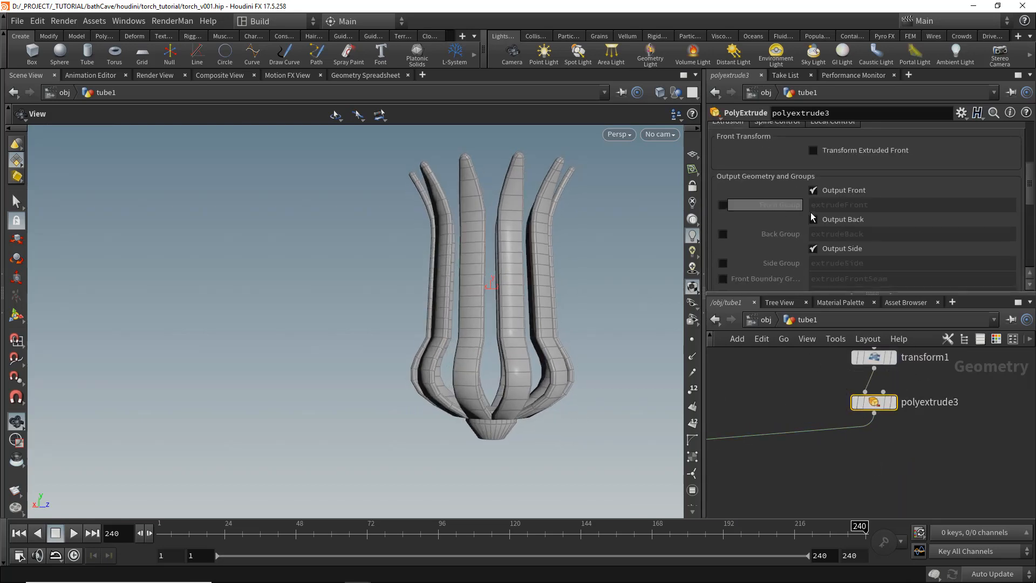
click(723, 206)
- Add a second PolyExtrude node below polyextrude3 on the extrudeFront group with Distance 1
key(Tab)
text(poly)
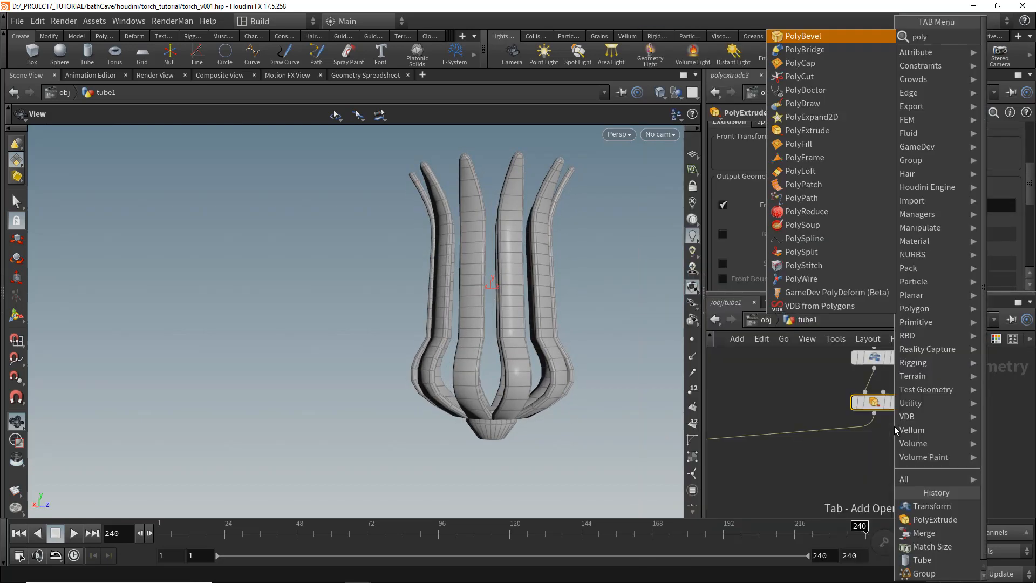
key(Return)
click(839, 445)
drag(839, 447, 876, 457)
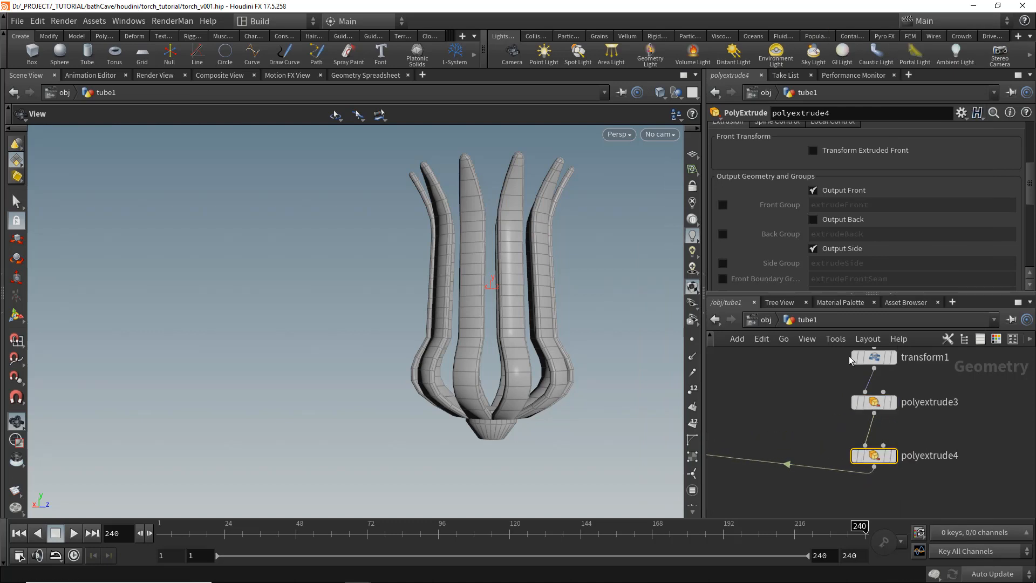
scroll(979, 177, up, 10)
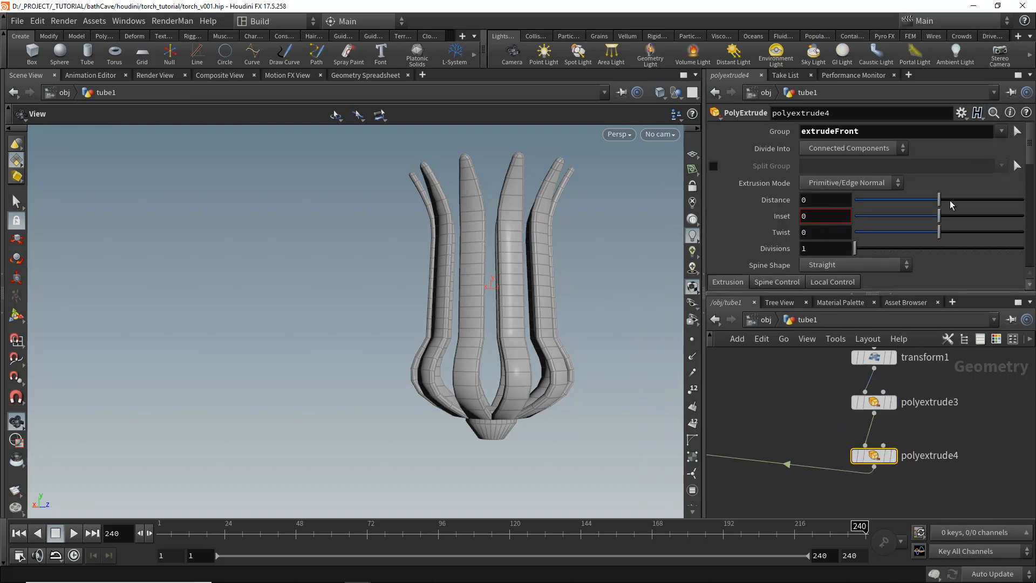
drag(993, 202, 1025, 203)
middle_drag(440, 374, 434, 313)
right_drag(434, 313, 173, 321)
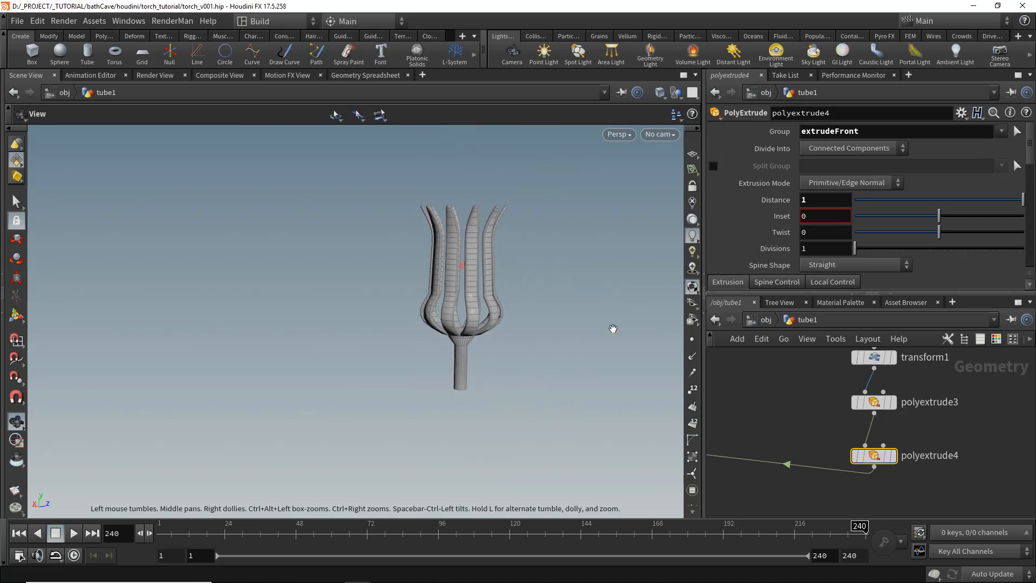
- Adjust polyextrude3's Distance to 0.167 and Inset to 0.064
click(874, 402)
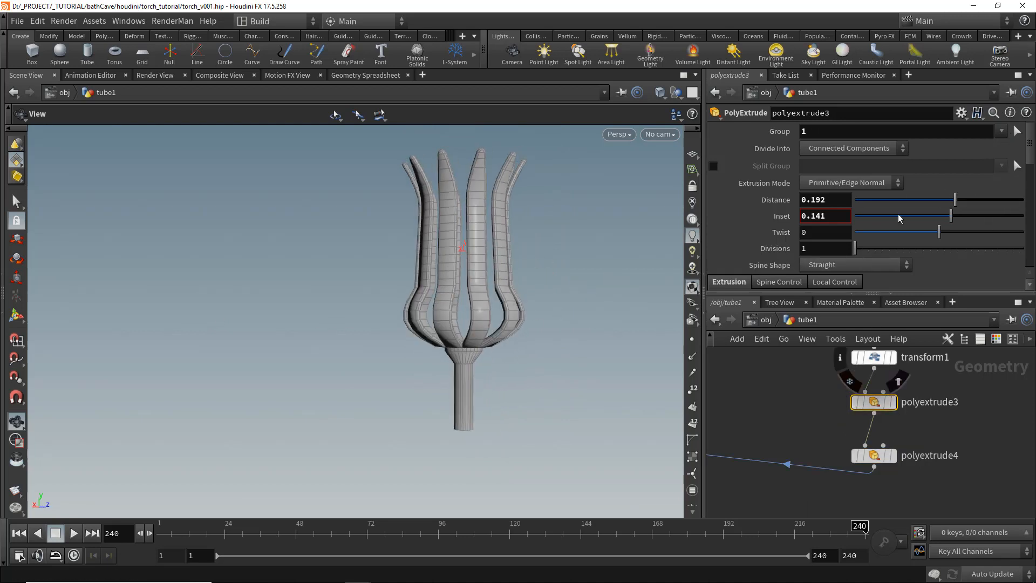
drag(943, 219, 945, 216)
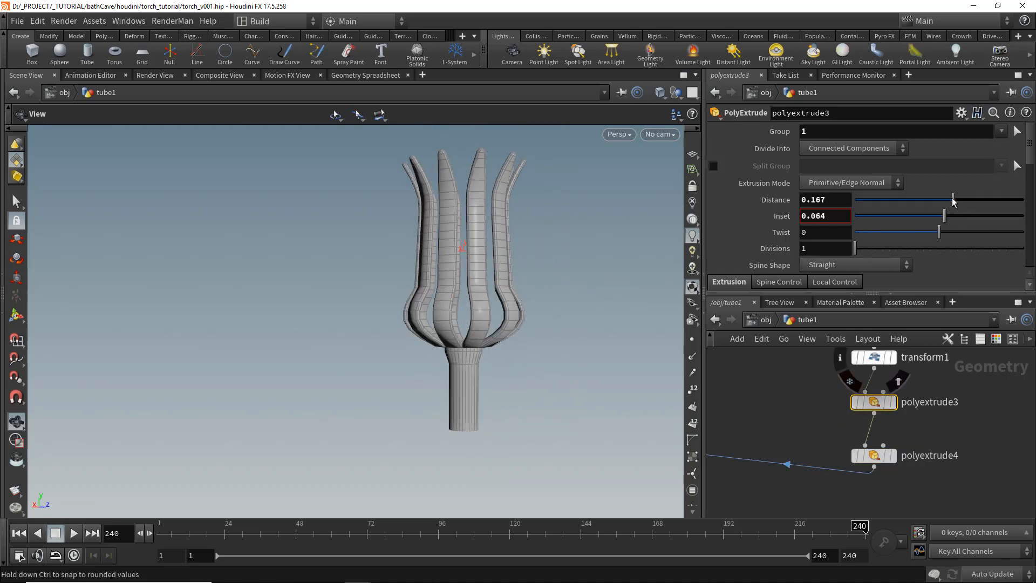
click(873, 455)
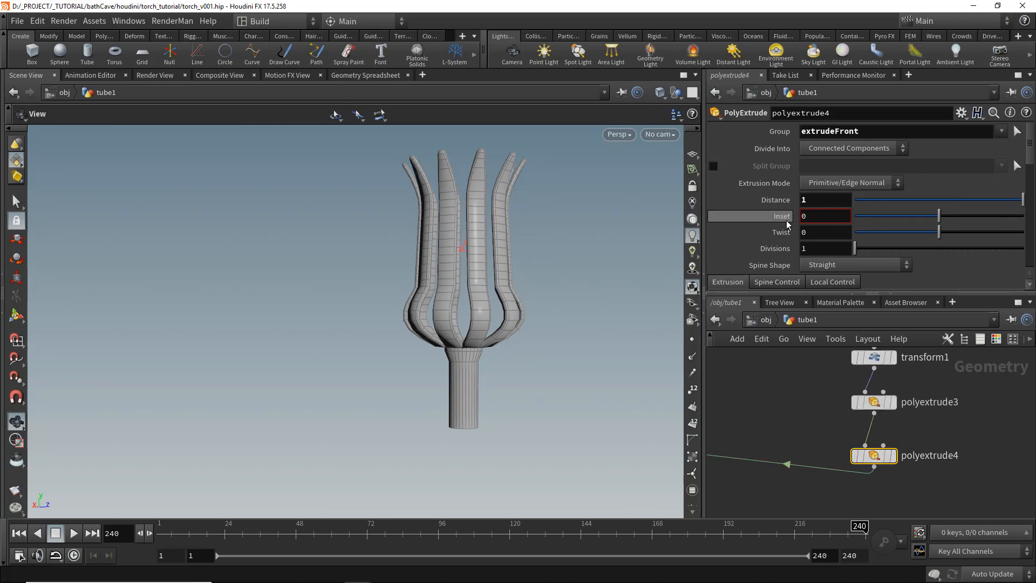
- Set polyextrude4's Distance to 7 and Inset to 0.05 to lengthen the handle
middle_drag(822, 200, 879, 203)
right_drag(567, 345, 361, 301)
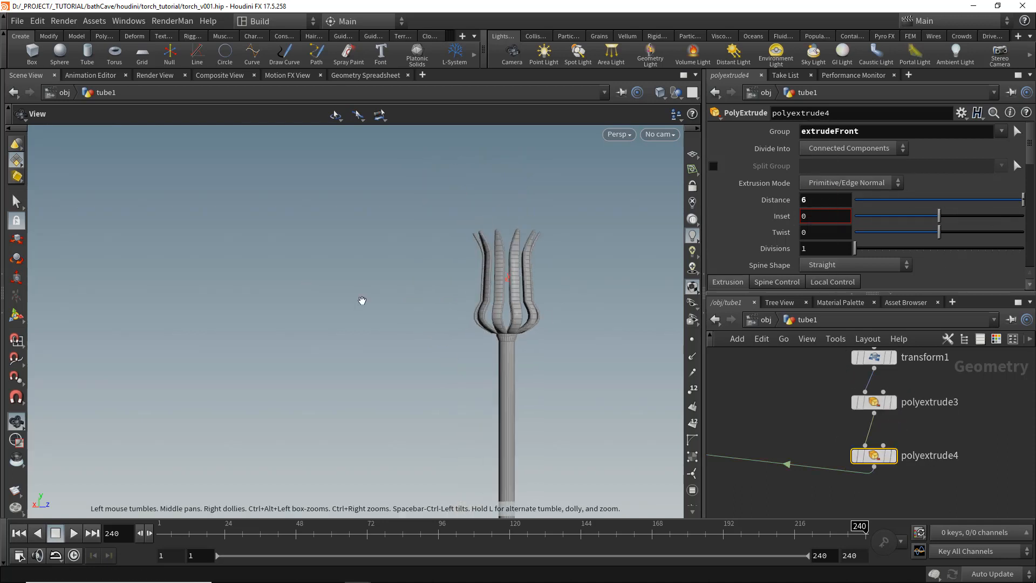
middle_drag(452, 290, 410, 205)
drag(479, 242, 521, 252)
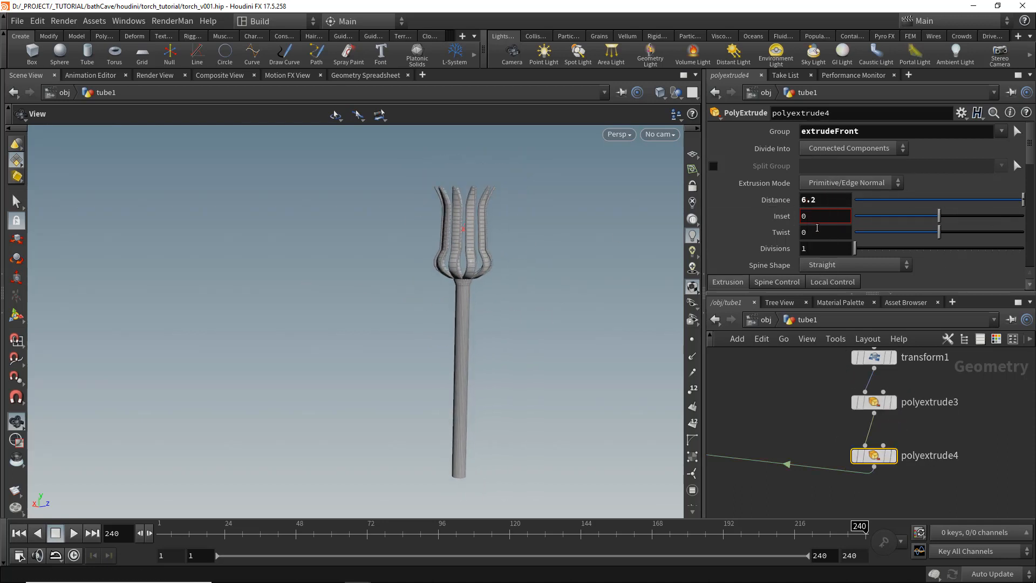
mouse_move(816, 217)
middle_down()
mouse_move(845, 220)
mouse_move(837, 218)
middle_up()
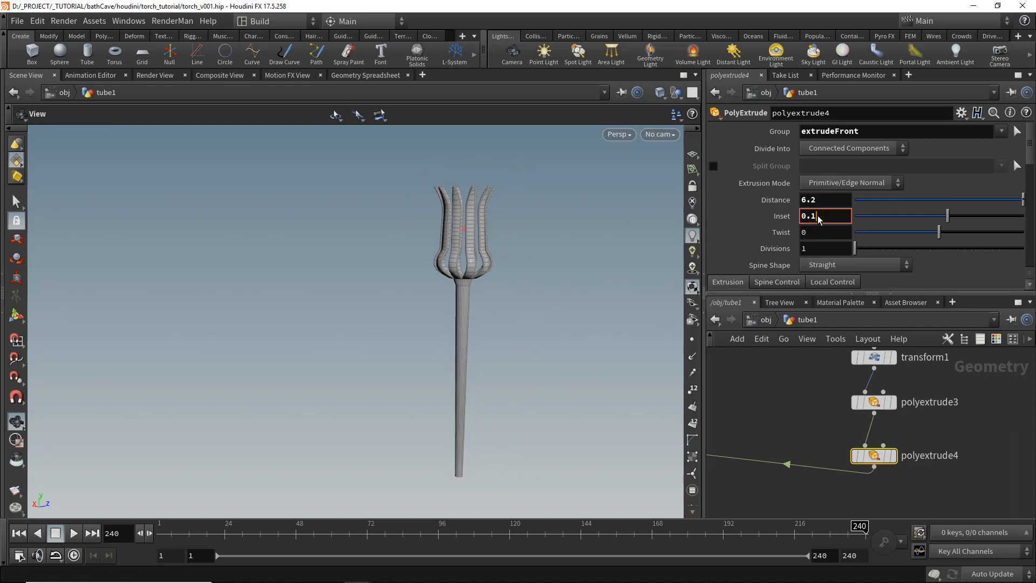
mouse_move(440, 266)
mouse_down()
mouse_move(534, 271)
mouse_move(411, 284)
mouse_move(434, 278)
mouse_up()
text(7)
key(Return)
drag(504, 340, 401, 334)
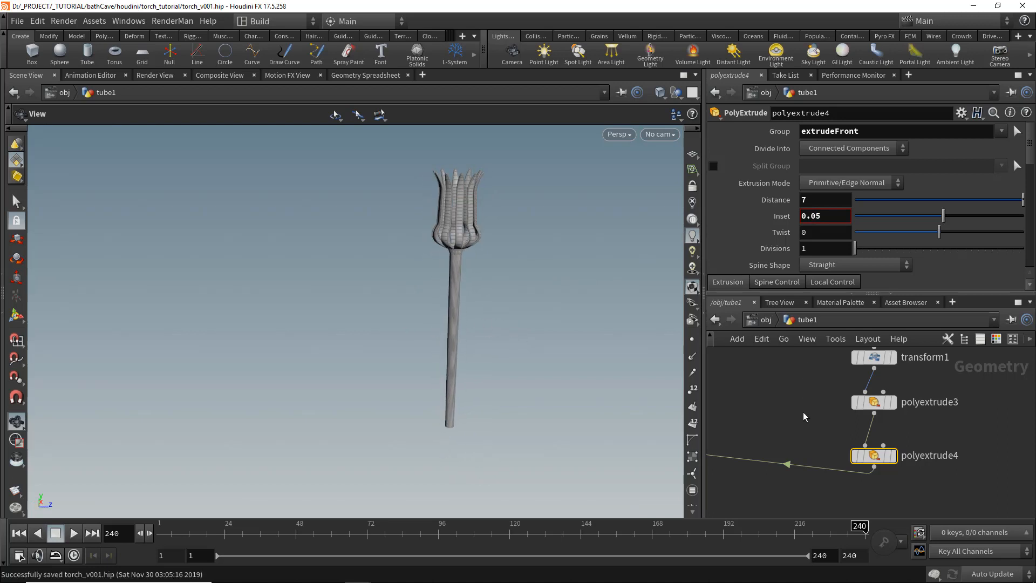
- Enable polyextrude4's Front Group output
middle_drag(805, 416, 821, 383)
click(997, 339)
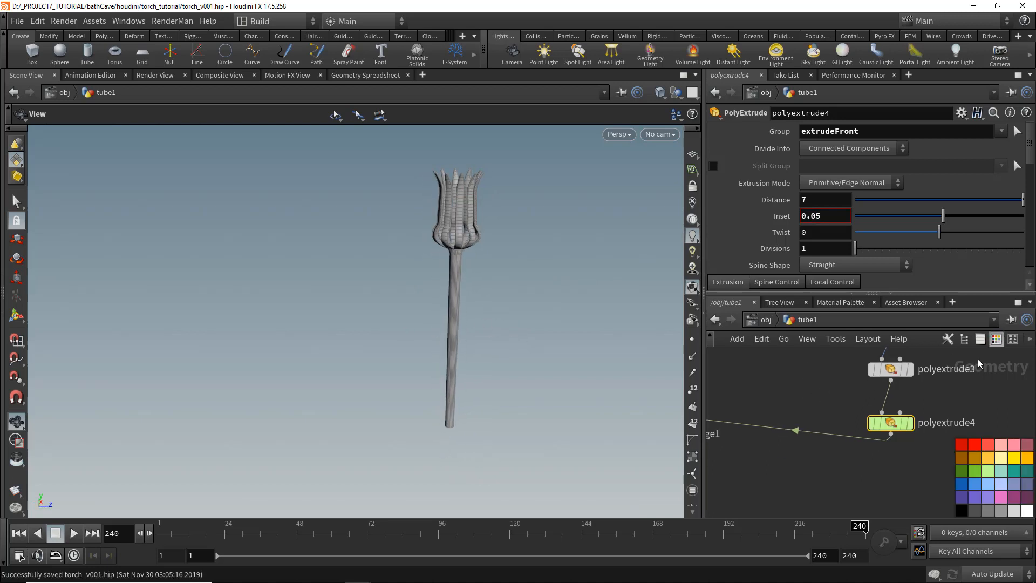
click(993, 342)
scroll(799, 416, down, 2)
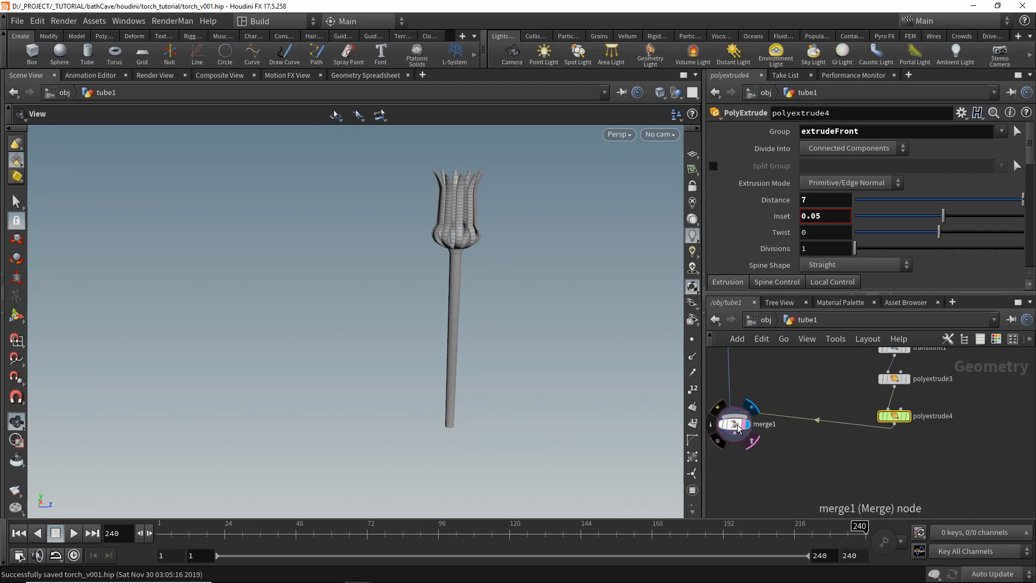
drag(739, 427, 734, 471)
drag(543, 347, 550, 367)
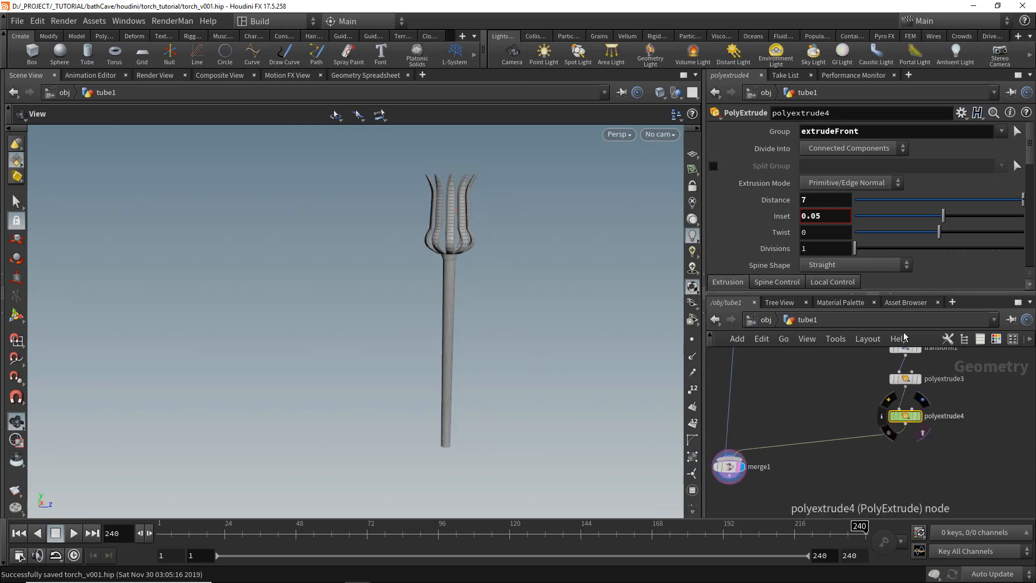
scroll(819, 218, down, 5)
click(723, 173)
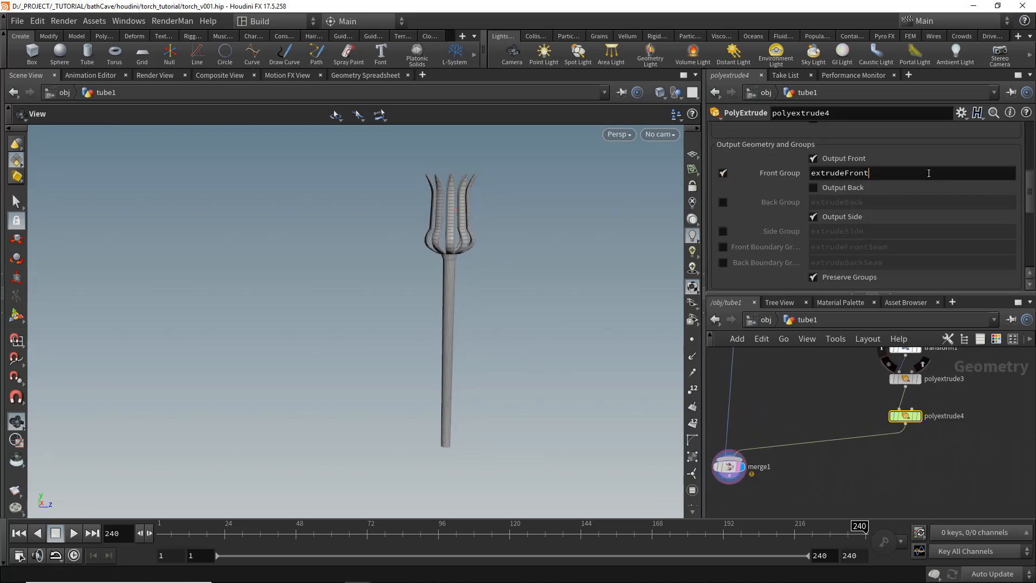
- Add a Blast node below polyextrude4 on the extrudeFront2 group with Delete Non Selected enabled
middle_drag(919, 452, 892, 444)
key(Tab)
text(blast)
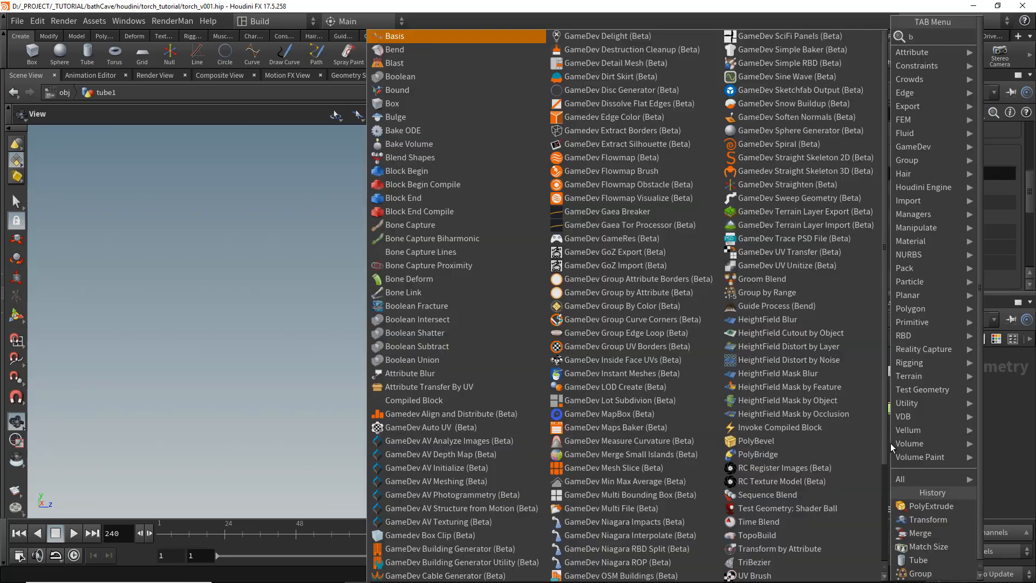
key(Return)
click(898, 452)
scroll(895, 453, up, 3)
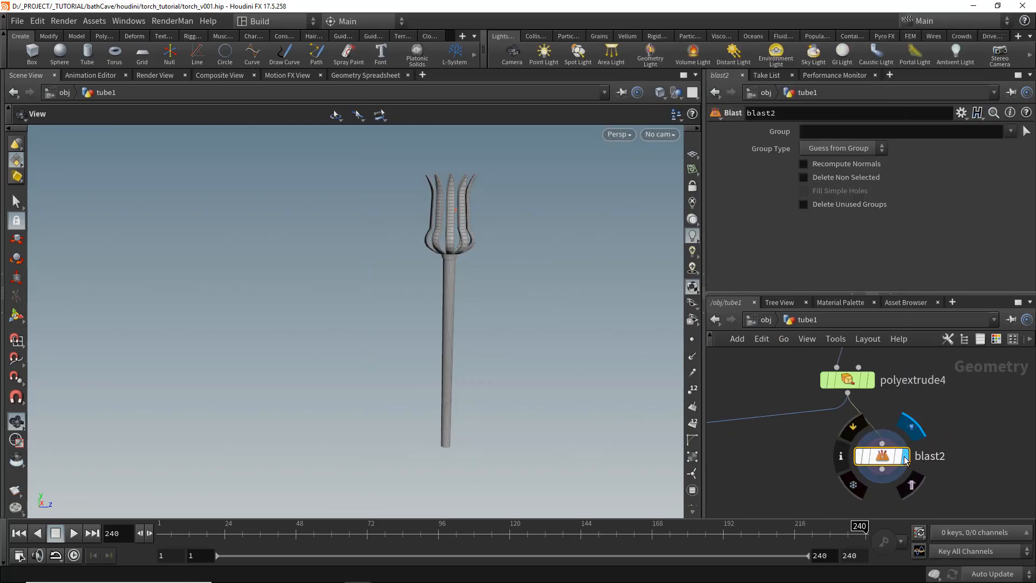
click(803, 177)
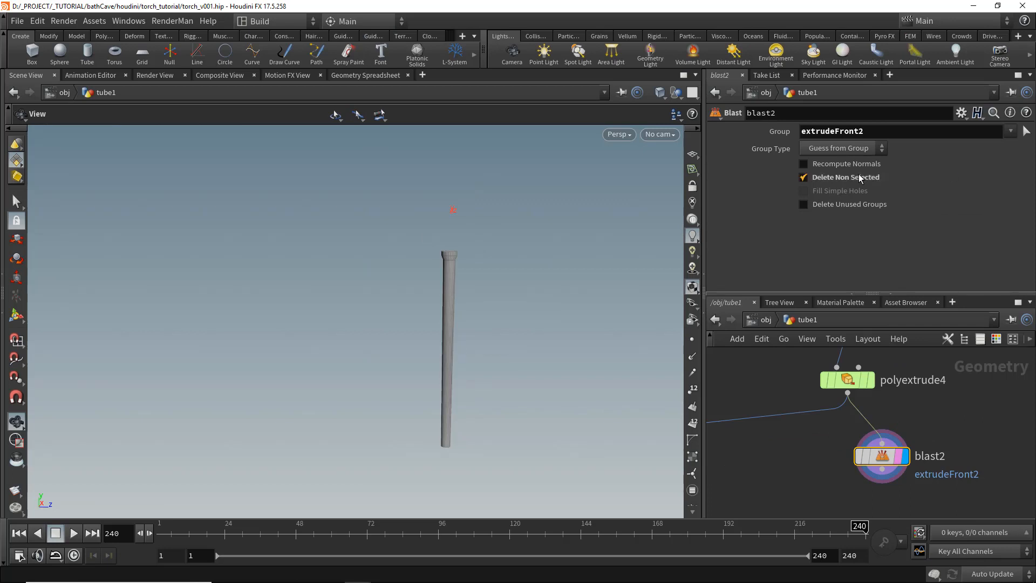
- Insert a Null node on the wire between polyextrude4 and merge1
scroll(822, 434, down, 4)
middle_drag(823, 434, 866, 420)
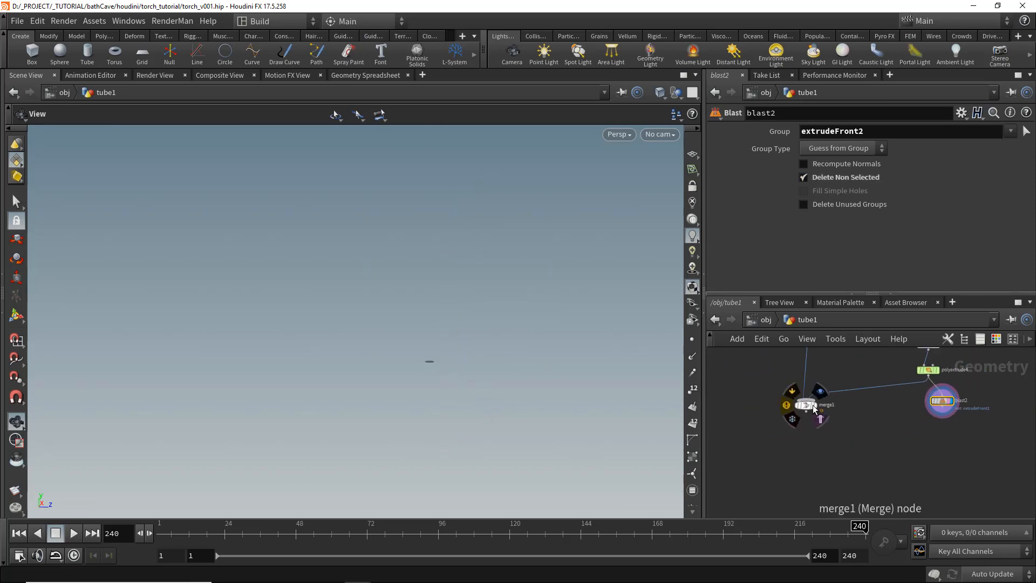
drag(808, 406, 807, 420)
drag(944, 401, 950, 433)
key(Tab)
text(null)
key(Return)
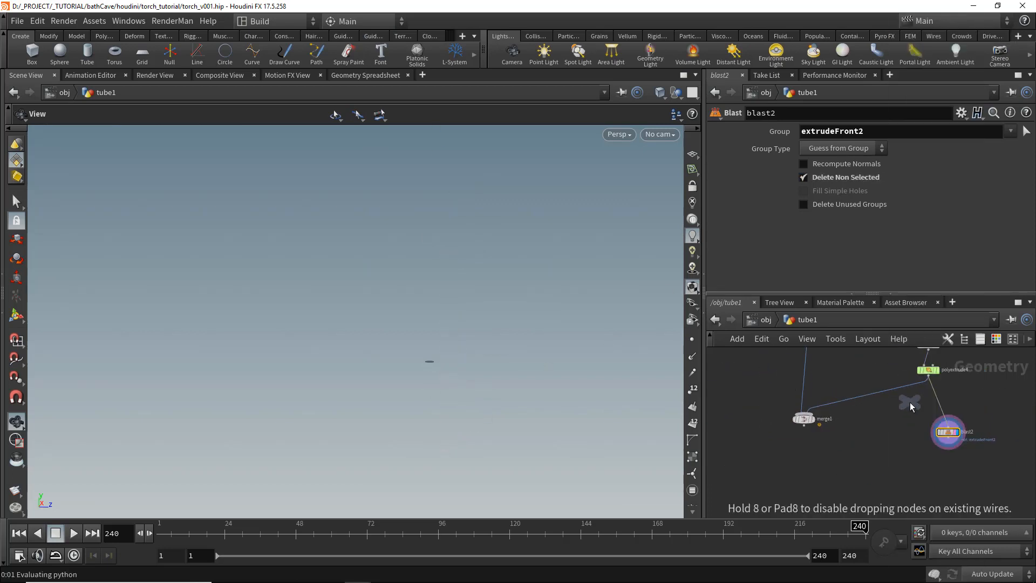
click(905, 394)
- Rename the Null node OUTPOUT_HANDLE
drag(932, 396, 890, 401)
drag(892, 393, 907, 395)
scroll(908, 395, up, 4)
click(939, 398)
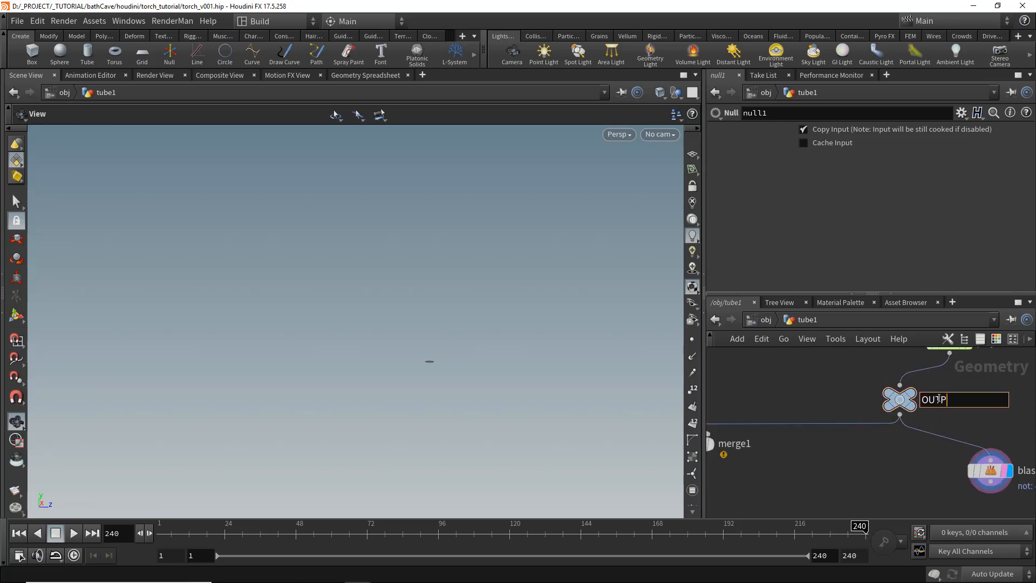
key(Return)
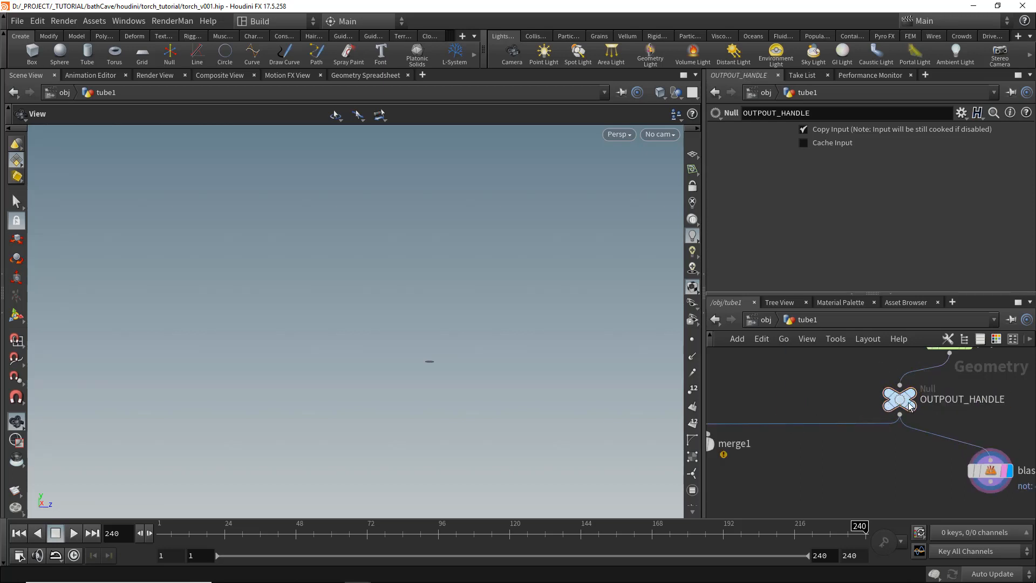
- Colour the OUTPOUT_HANDLE node blue
drag(908, 406, 940, 409)
click(997, 339)
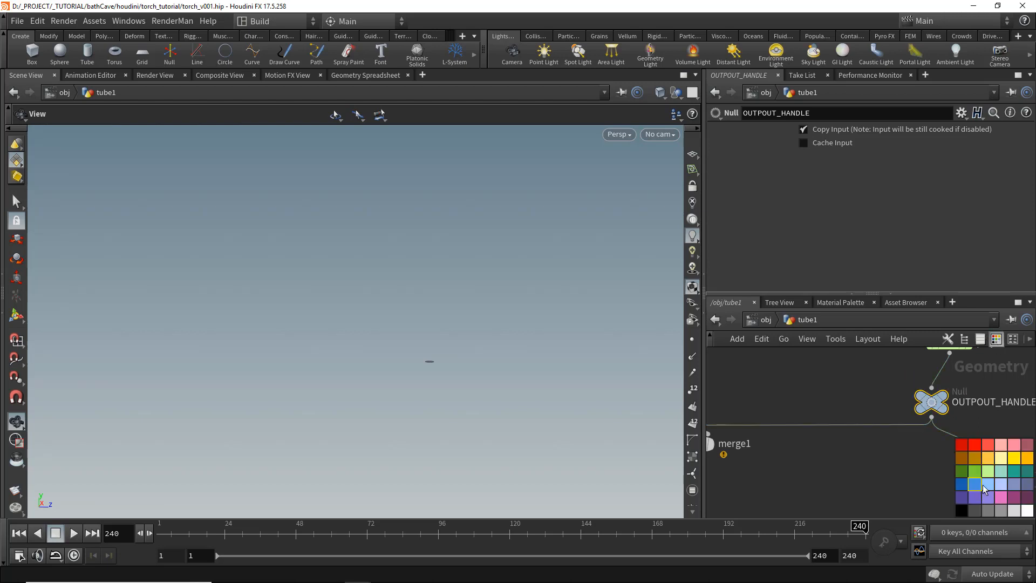
middle_drag(897, 461, 833, 451)
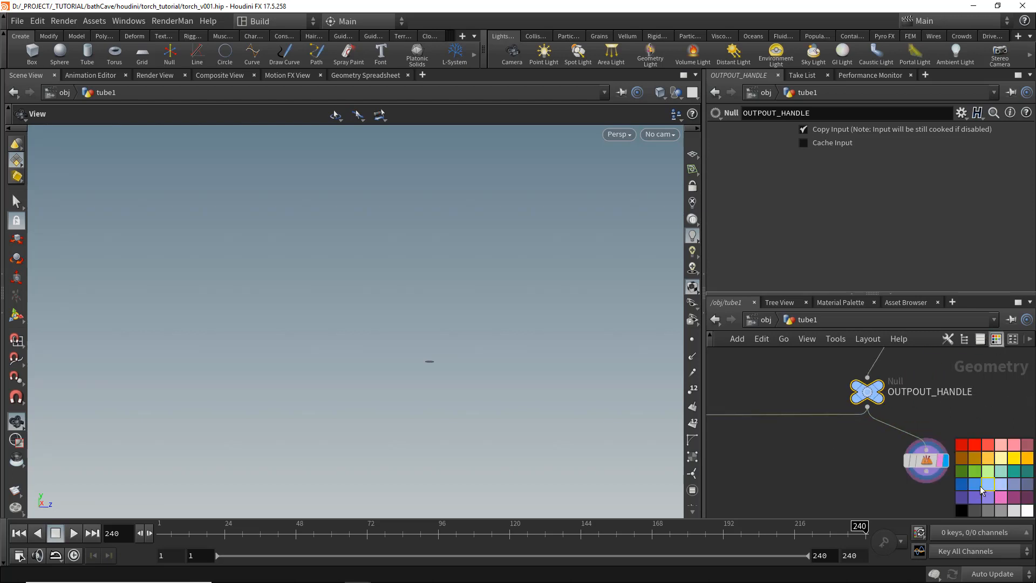
click(1002, 339)
- Add a Sphere node below blast2 and set its Primitive Type to Polygon
scroll(871, 425, down, 4)
drag(924, 427, 936, 447)
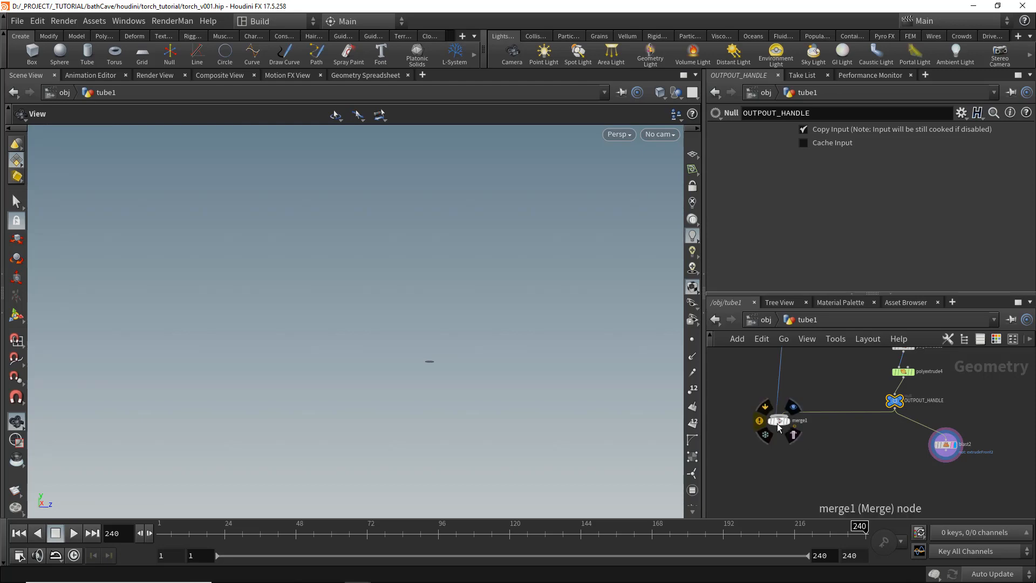
drag(779, 427, 790, 494)
scroll(922, 470, up, 3)
drag(964, 426, 931, 431)
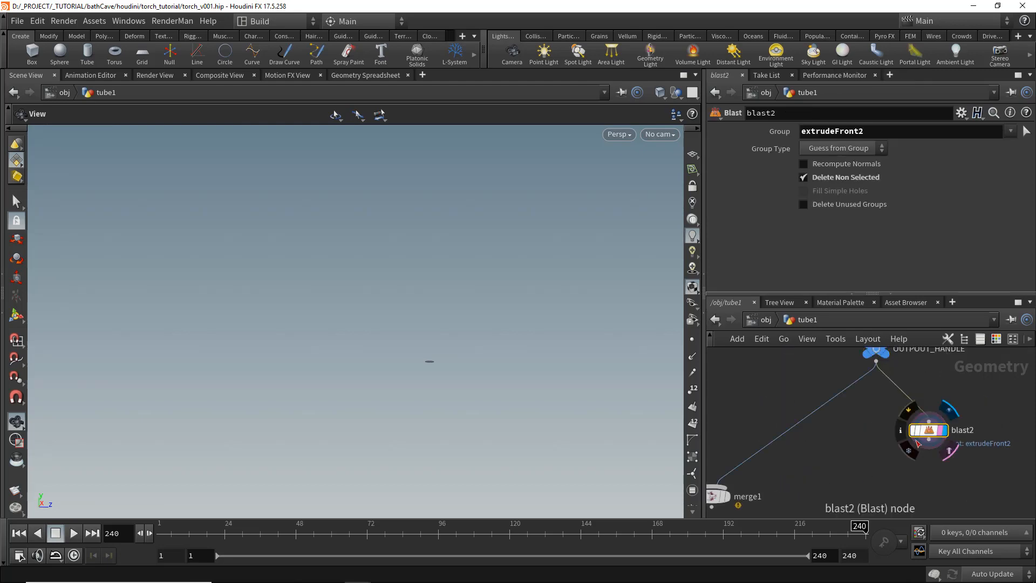
key(Tab)
key(Return)
click(919, 446)
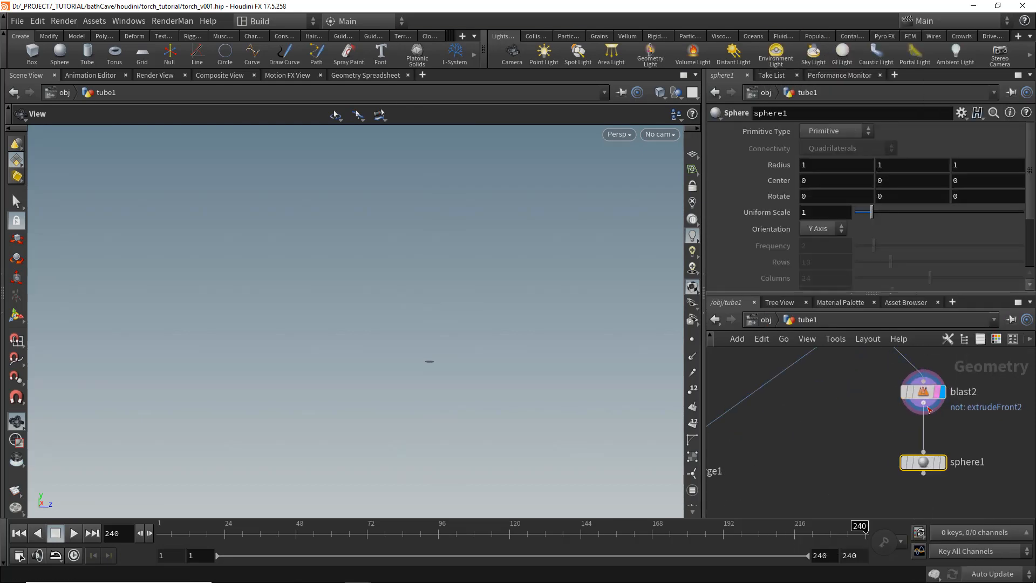
click(835, 131)
click(834, 144)
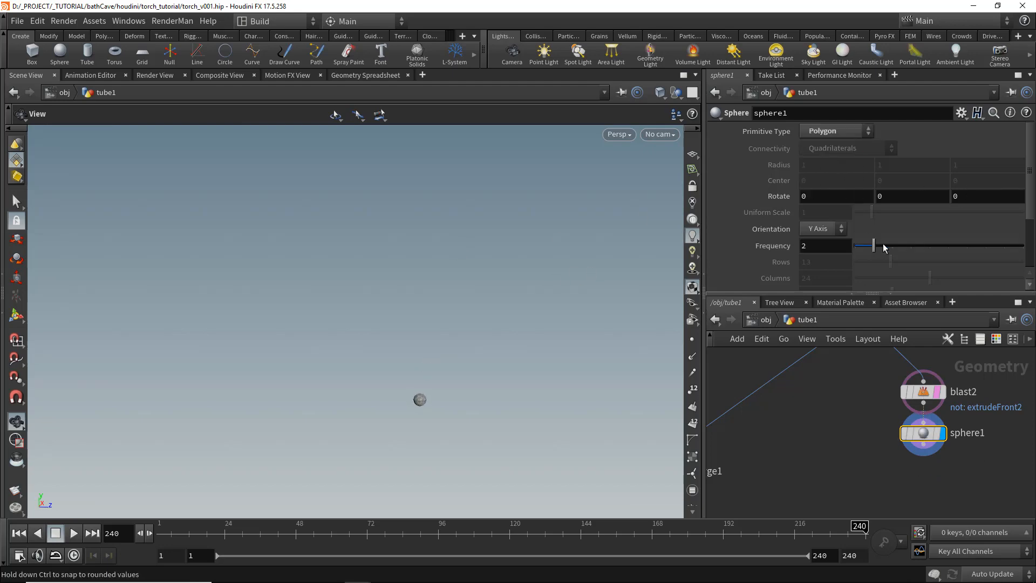
- Append a Transform node below sphere1
middle_drag(865, 494, 862, 457)
key(Tab)
text(tra)
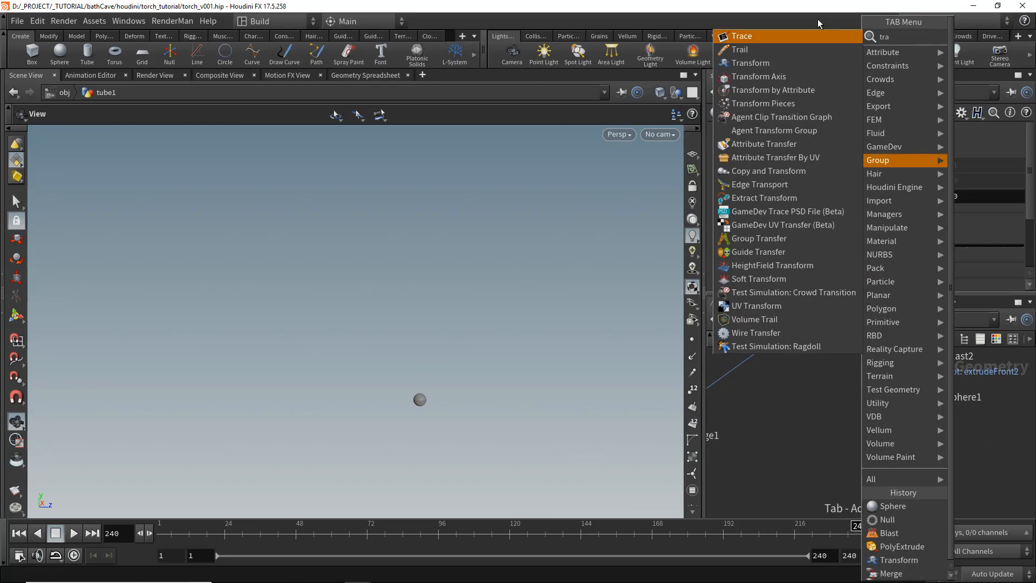
click(810, 62)
click(924, 449)
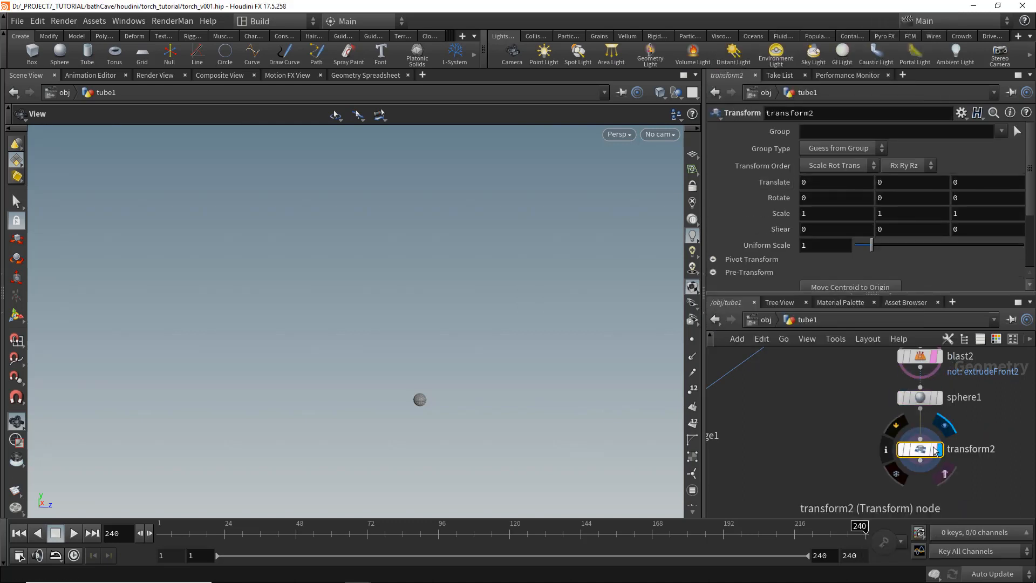
- On transform2, set Pivot Translate to $CEX, $CEY, $CEZ and Uniform Scale to 2.15
click(713, 260)
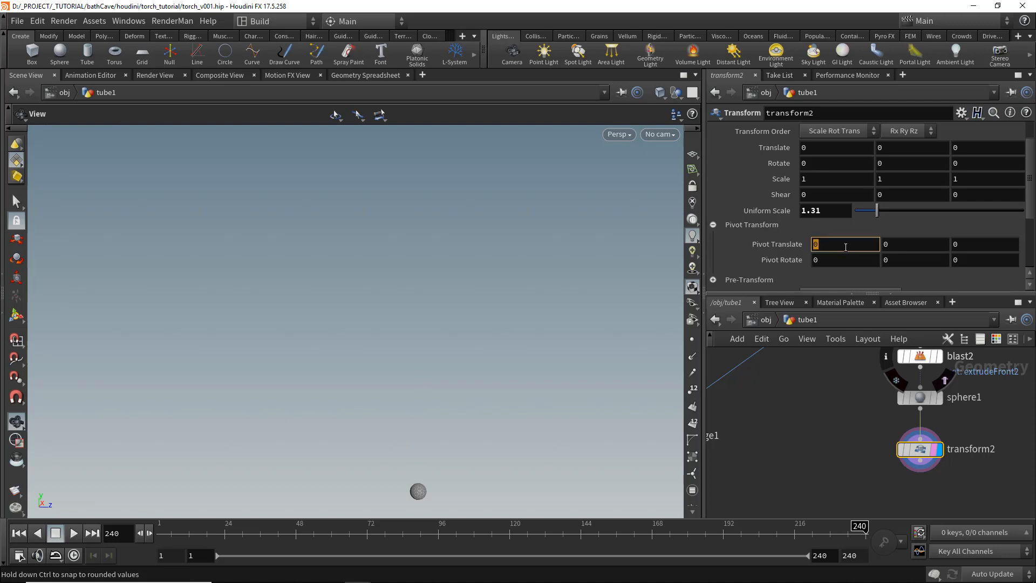
text($CEX)
key(Tab)
text($CE)
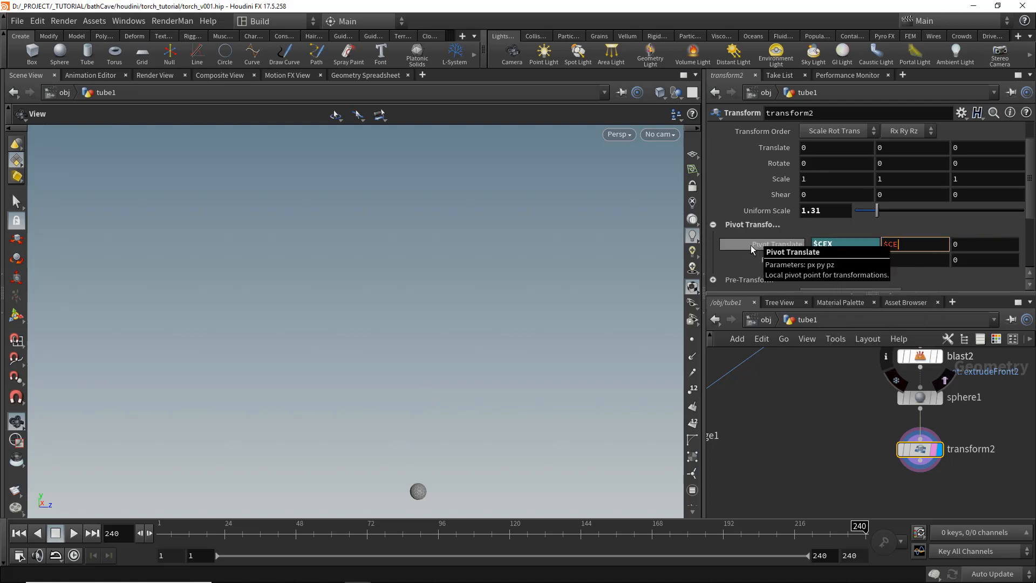
text(Y)
key(Tab)
text($CEZ)
key(Return)
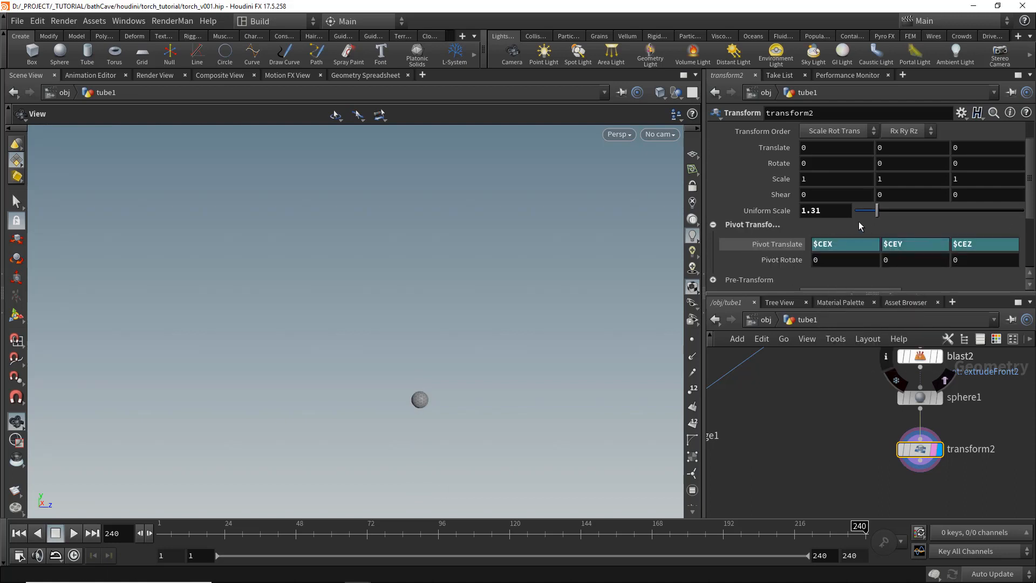
drag(899, 213, 892, 210)
scroll(872, 421, down, 6)
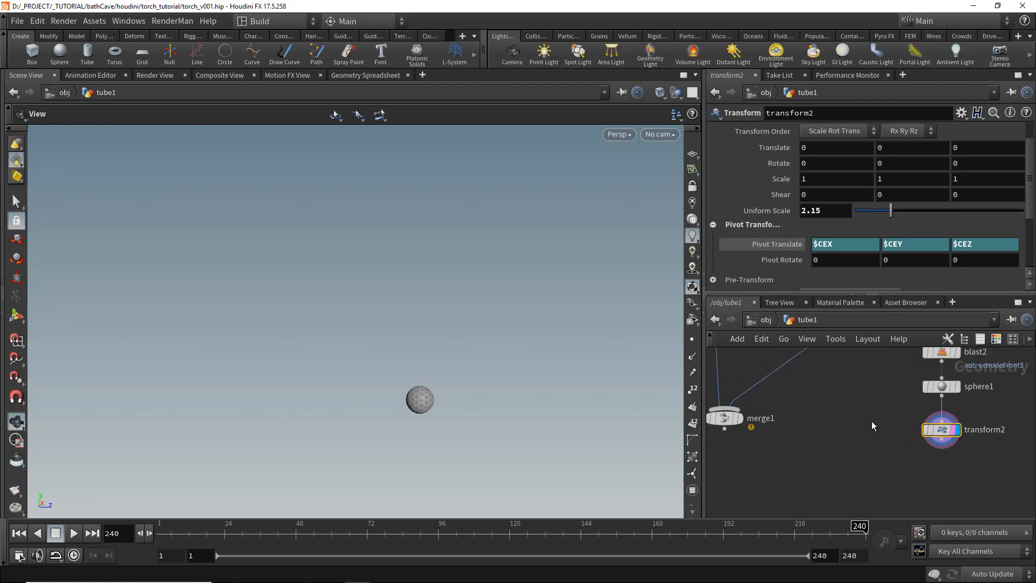
- Wire transform2 into merge1 and display merge1's output
scroll(830, 434, up, 2)
drag(829, 434, 827, 463)
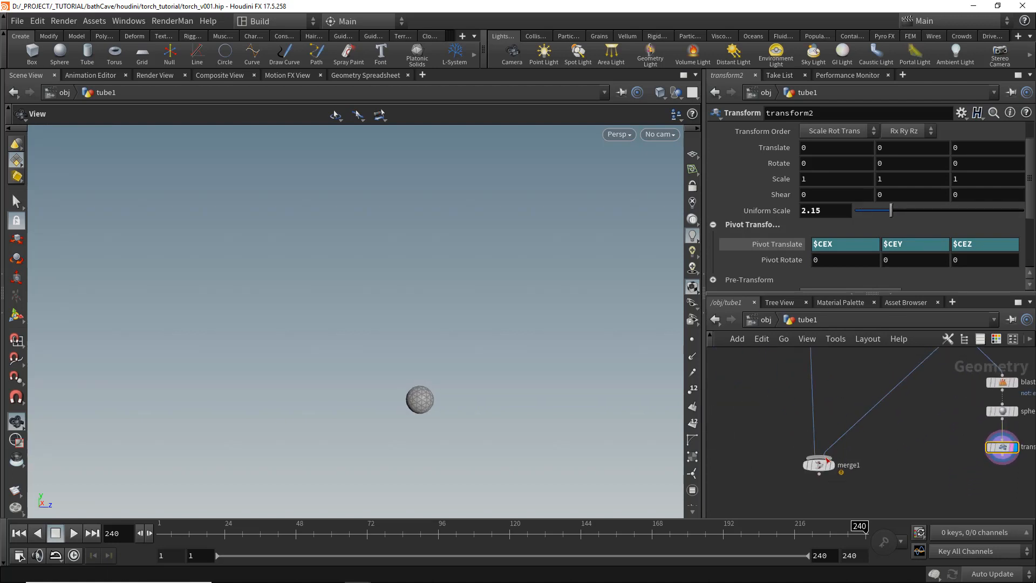
drag(982, 460, 984, 460)
scroll(843, 468, up, 3)
click(827, 464)
click(810, 464)
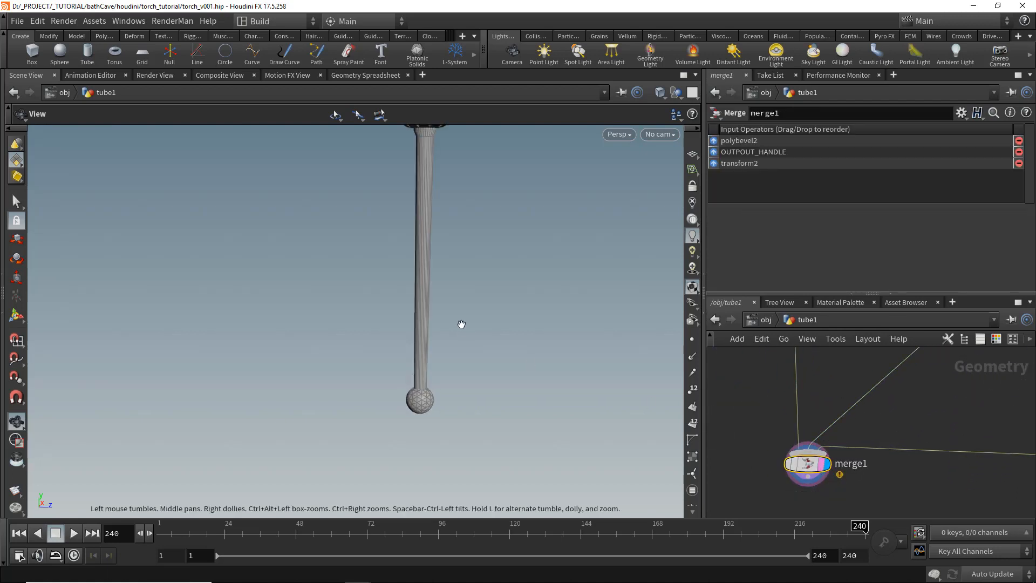
- Switch the viewport to smooth shading without wireframe
middle_drag(432, 305, 422, 352)
scroll(427, 358, down, 1)
middle_drag(343, 327, 373, 352)
scroll(350, 365, down, 1)
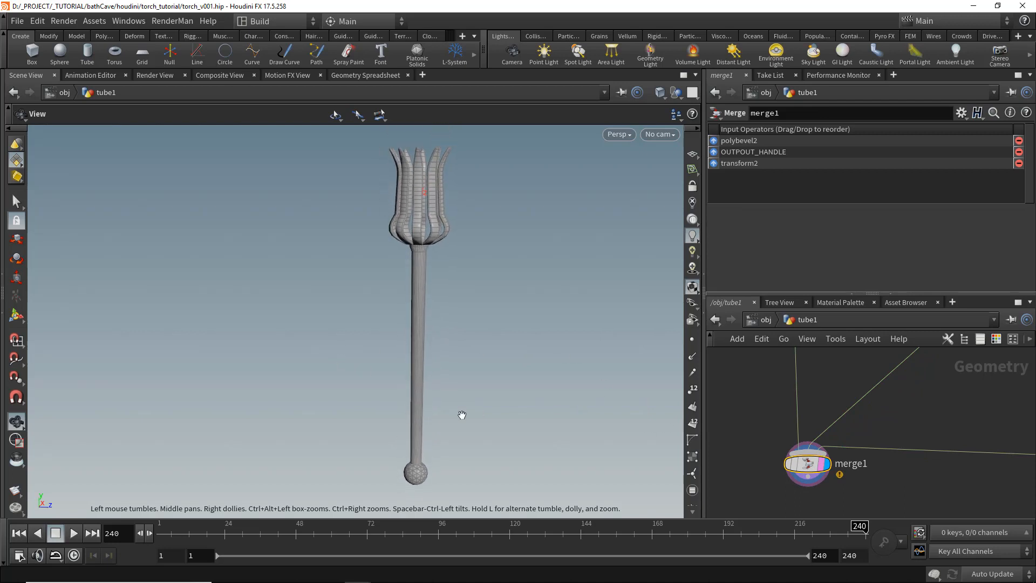
middle_drag(462, 415, 458, 401)
click(663, 95)
click(702, 214)
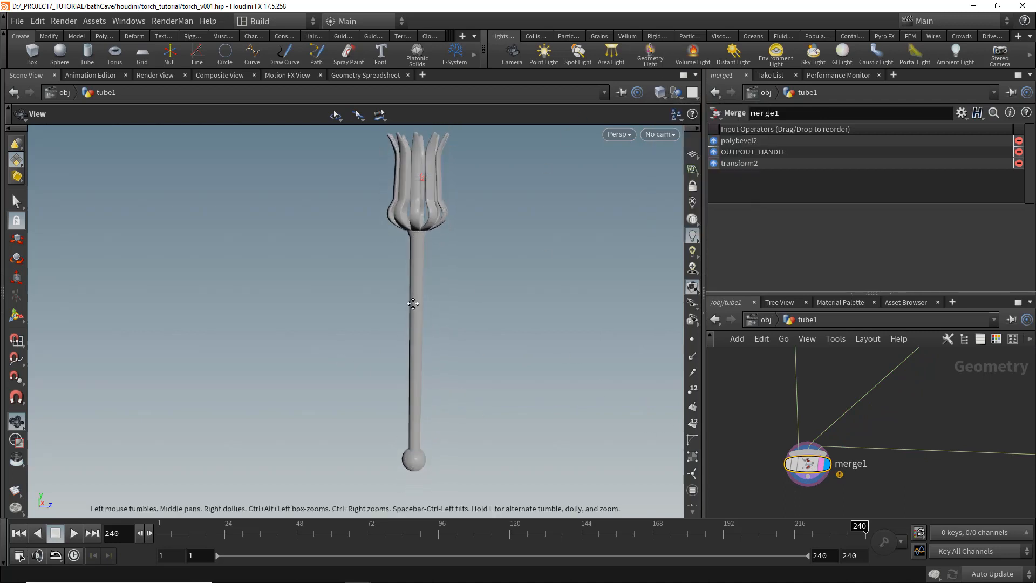
- Reduce polyextrude4's Distance to 3
middle_drag(669, 226, 664, 239)
scroll(779, 393, down, 3)
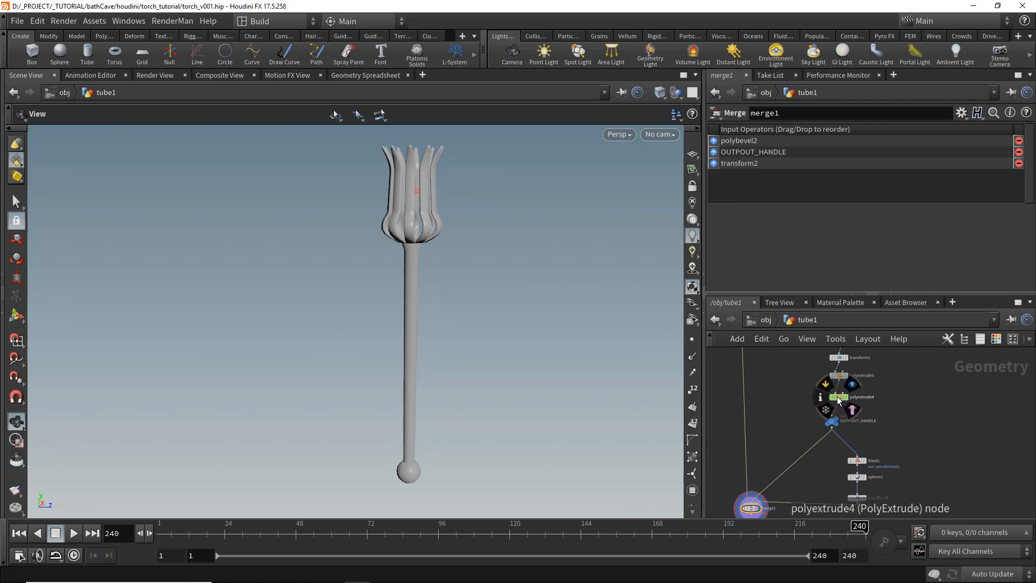
click(837, 397)
scroll(863, 205, up, 5)
middle_click(777, 155)
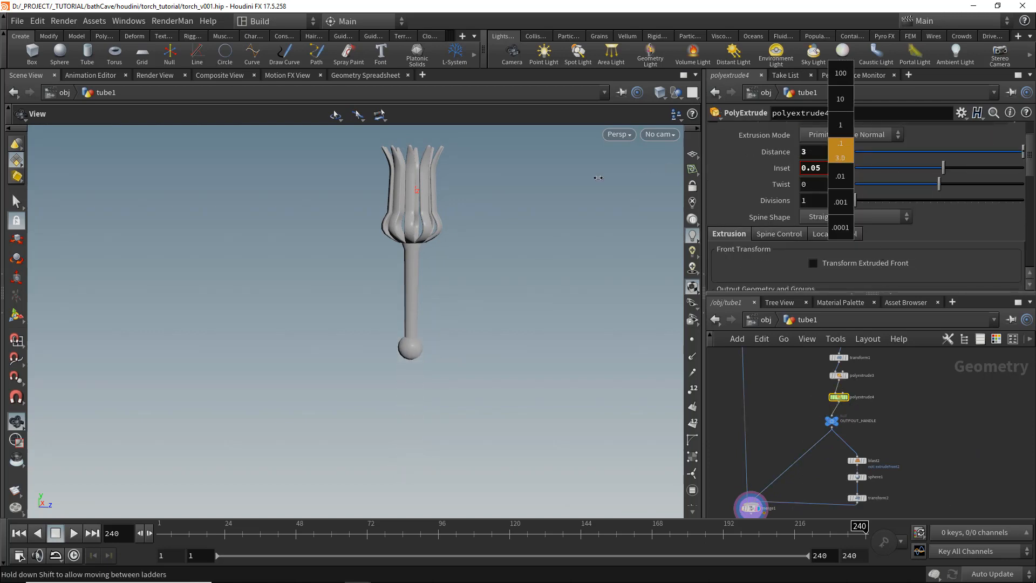
middle_drag(598, 178, 841, 153)
- Save the scene file
scroll(892, 503, up, 3)
click(843, 465)
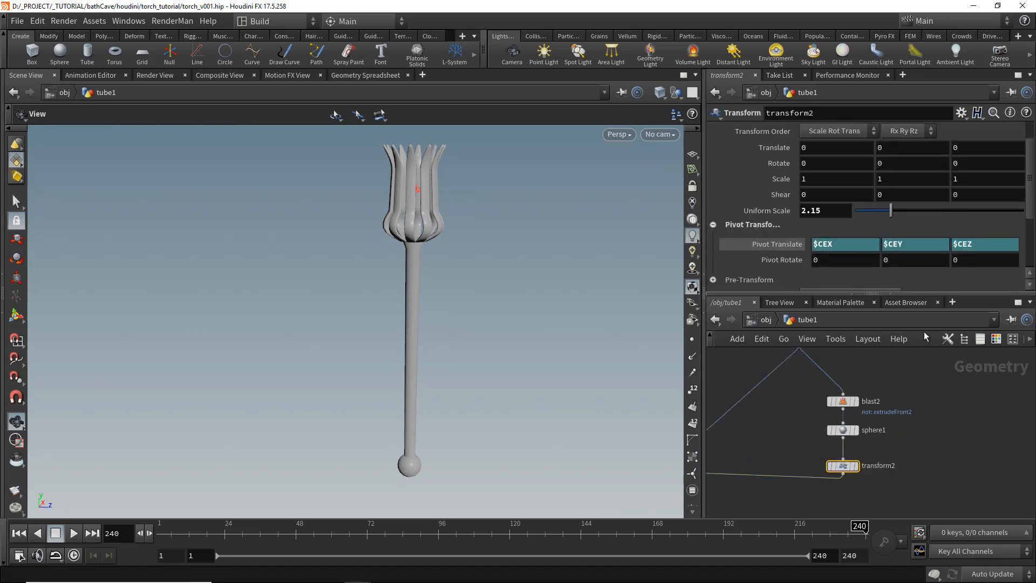
click(1000, 338)
middle_drag(831, 214, 825, 220)
drag(415, 273, 359, 283)
scroll(796, 422, down, 5)
middle_drag(832, 416, 833, 422)
key(ctrl+s)
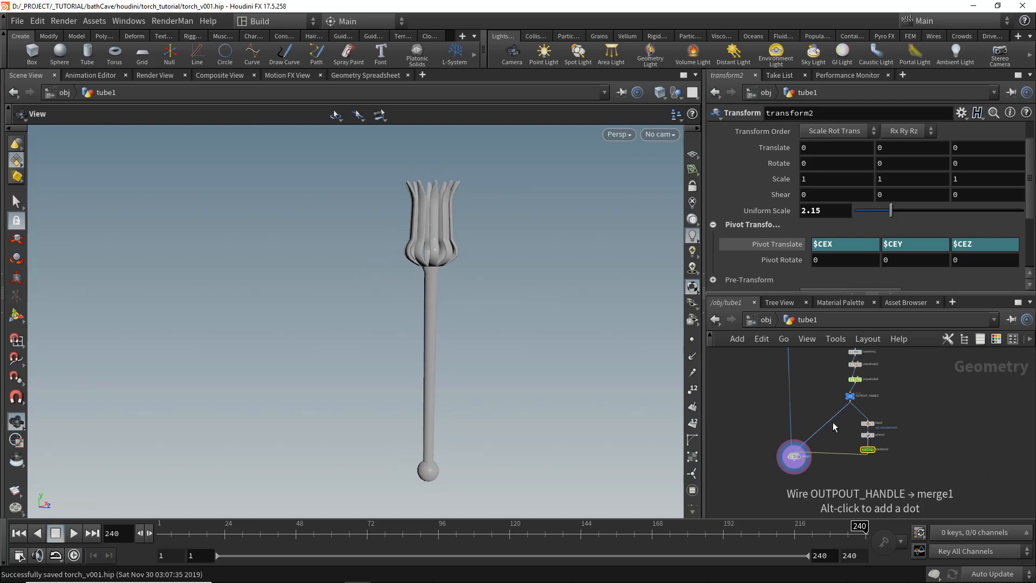
- Set sphere1's Primitive Type to Polygon Mesh
key(space+g)
right_drag(363, 375, 376, 499)
middle_drag(376, 499, 389, 416)
key(shift+w)
right_drag(389, 416, 553, 426)
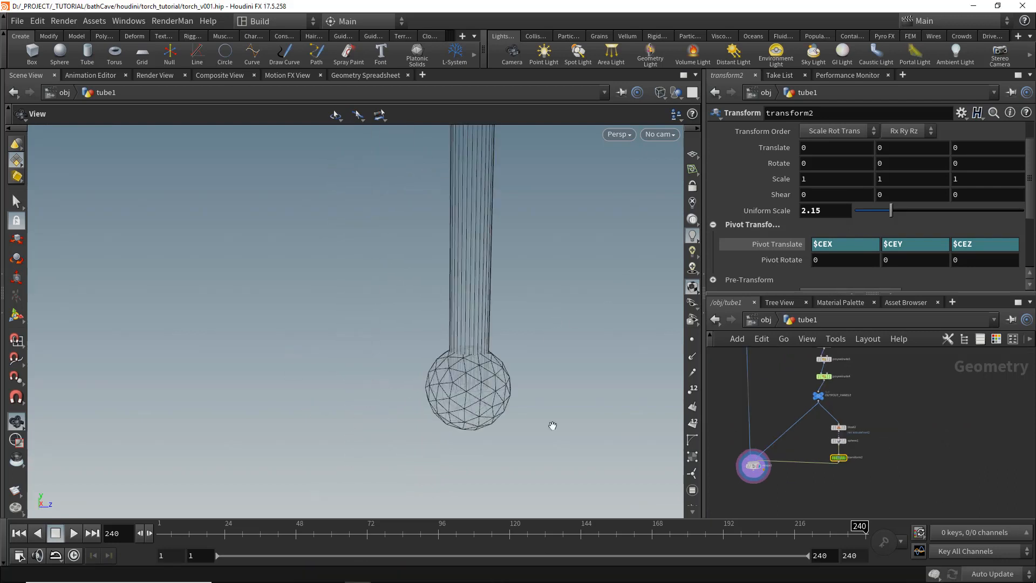
middle_drag(552, 426, 384, 392)
right_drag(385, 392, 479, 384)
scroll(836, 425, up, 4)
scroll(837, 426, up, 3)
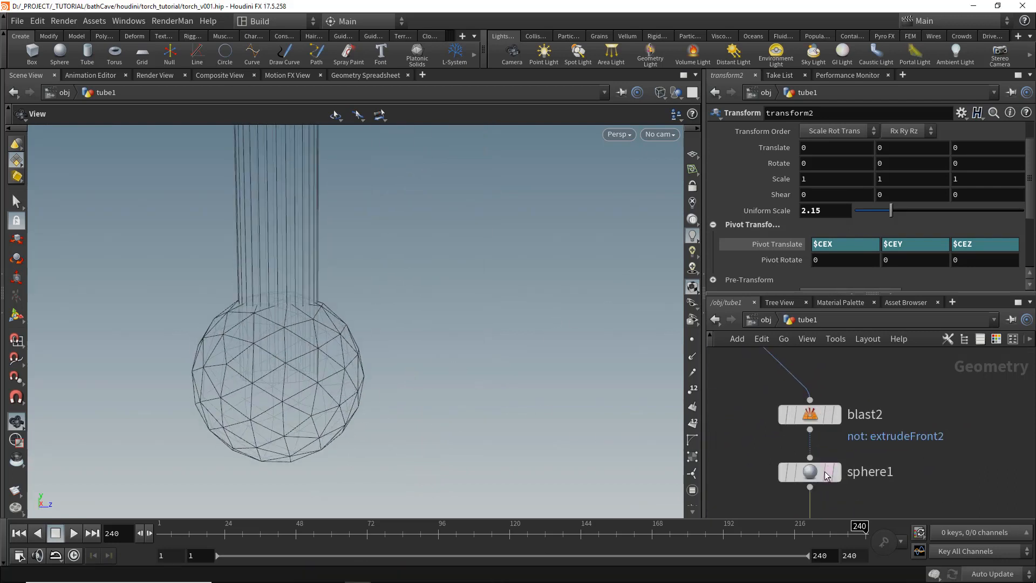
click(810, 472)
click(822, 133)
click(837, 161)
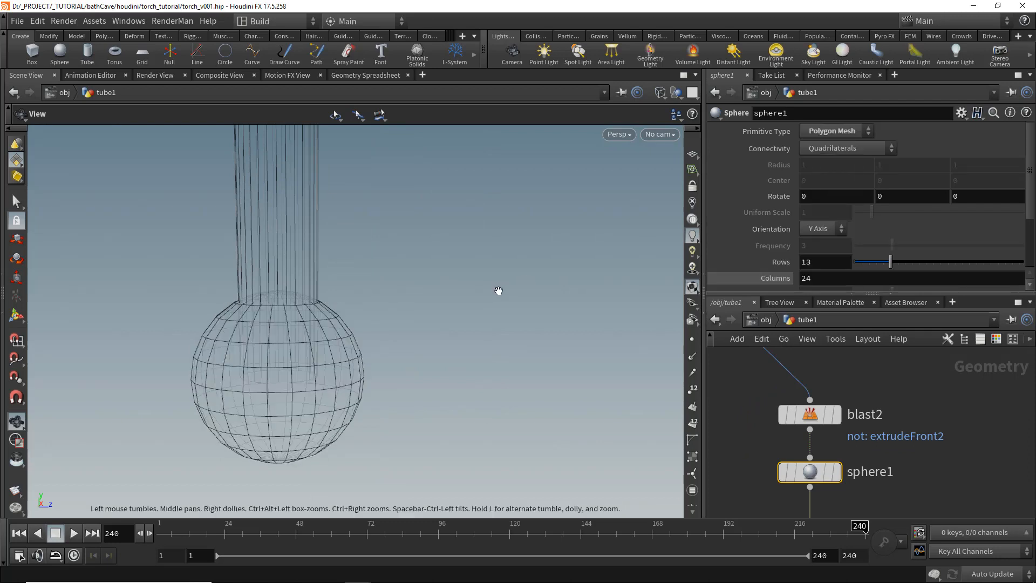
- Copy the Columns parameter of tube2
scroll(497, 292, up, 2)
drag(410, 312, 414, 320)
middle_drag(899, 409, 930, 449)
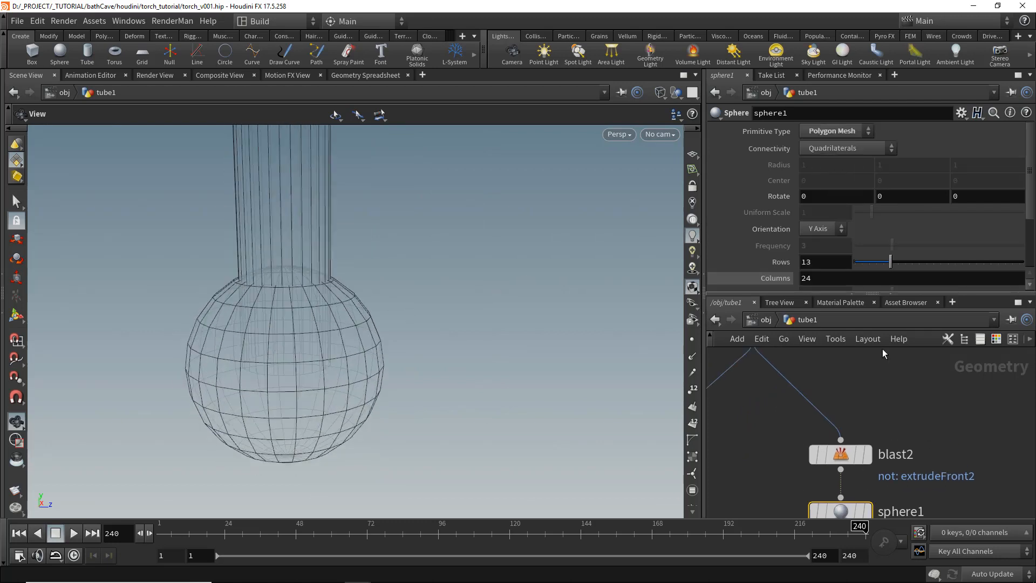
middle_drag(818, 378, 862, 464)
scroll(863, 459, down, 3)
middle_drag(869, 374, 880, 438)
scroll(881, 464, down, 2)
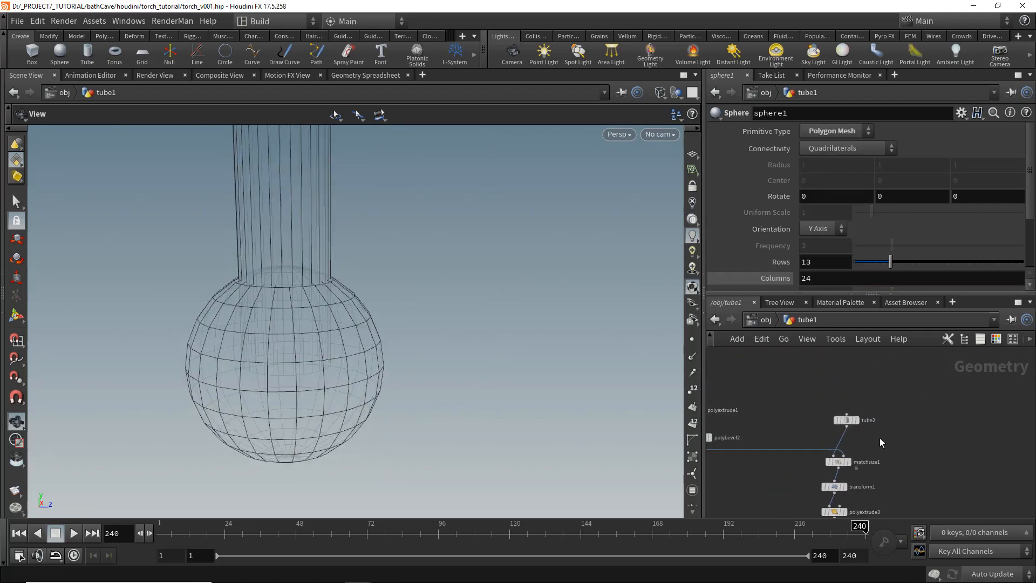
drag(824, 429, 824, 429)
right_click(786, 238)
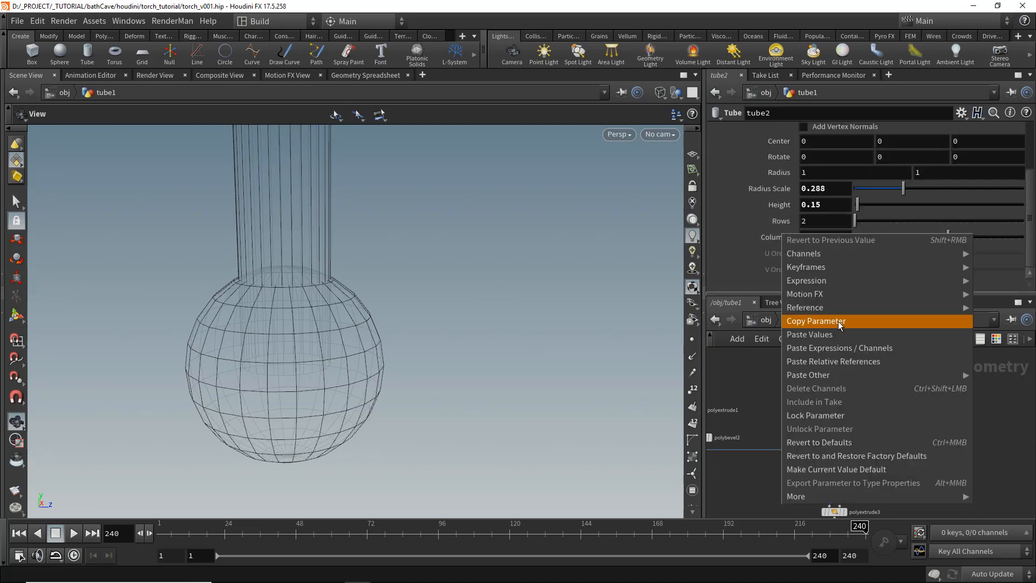
click(837, 321)
- Paste a relative reference to tube2's columns into sphere1's Columns parameter
middle_drag(881, 513, 885, 446)
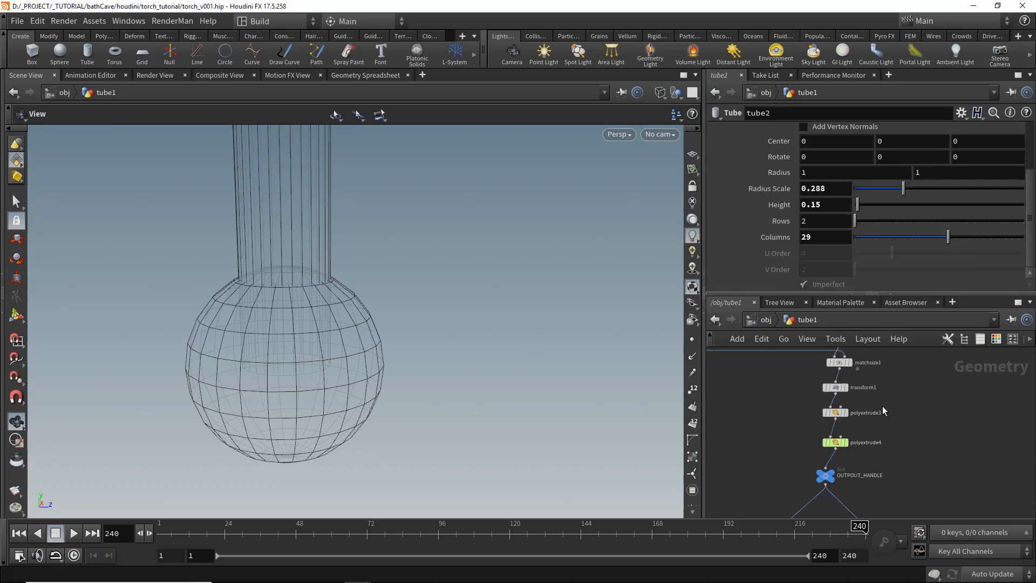
middle_drag(877, 510, 875, 436)
click(862, 436)
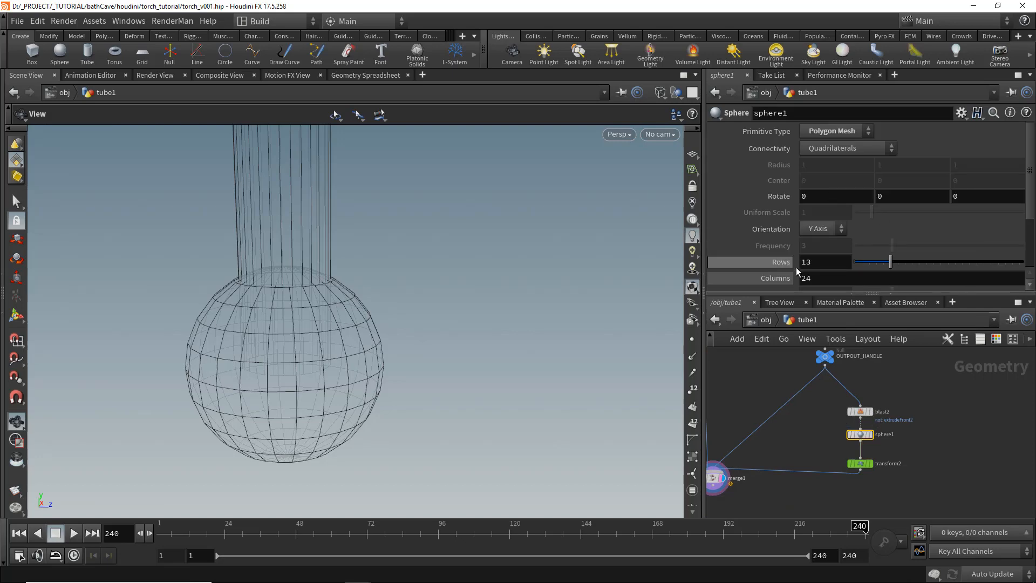
right_click(815, 279)
click(897, 413)
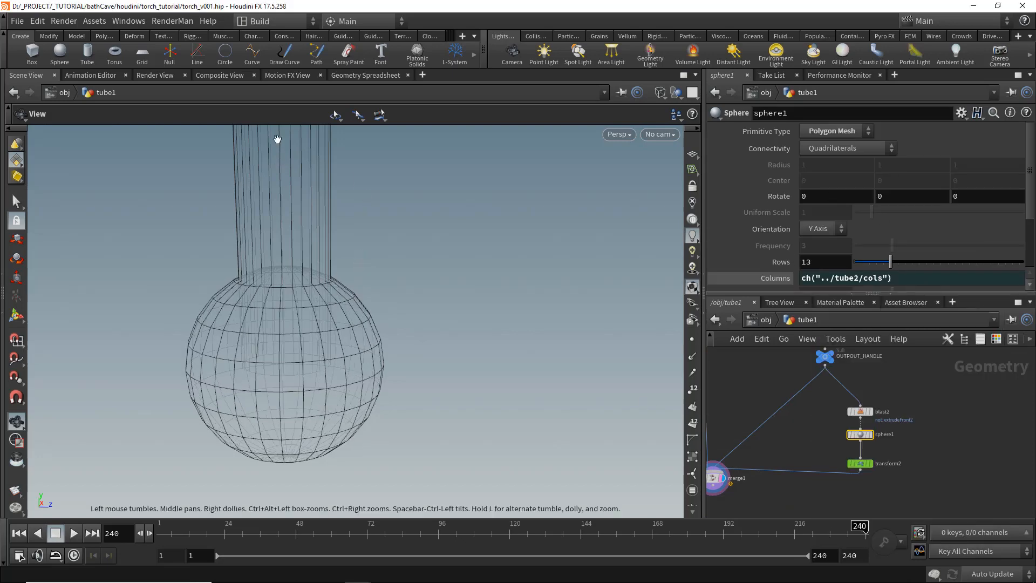
- Insert a Match Size node between sphere1 and transform2
right_drag(277, 140, 536, 293)
drag(390, 334, 398, 354)
right_drag(281, 319, 406, 362)
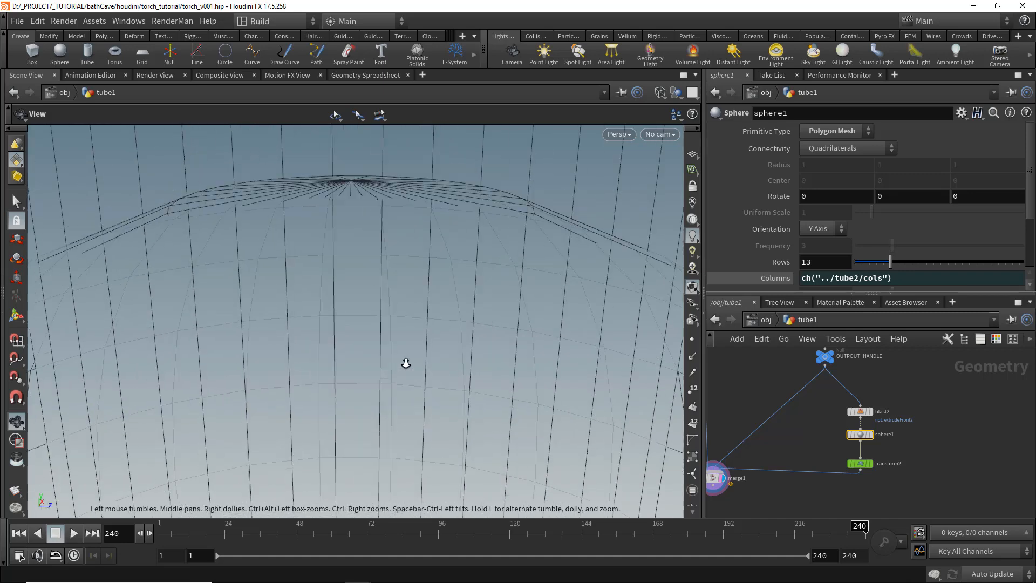
drag(406, 363, 363, 346)
middle_drag(830, 418, 858, 379)
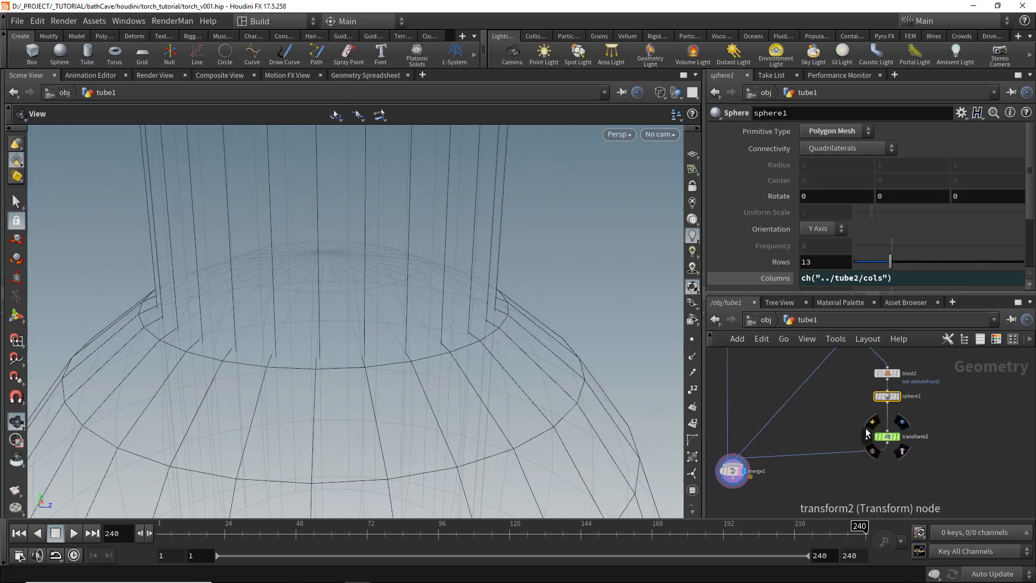
key(Tab)
text(a)
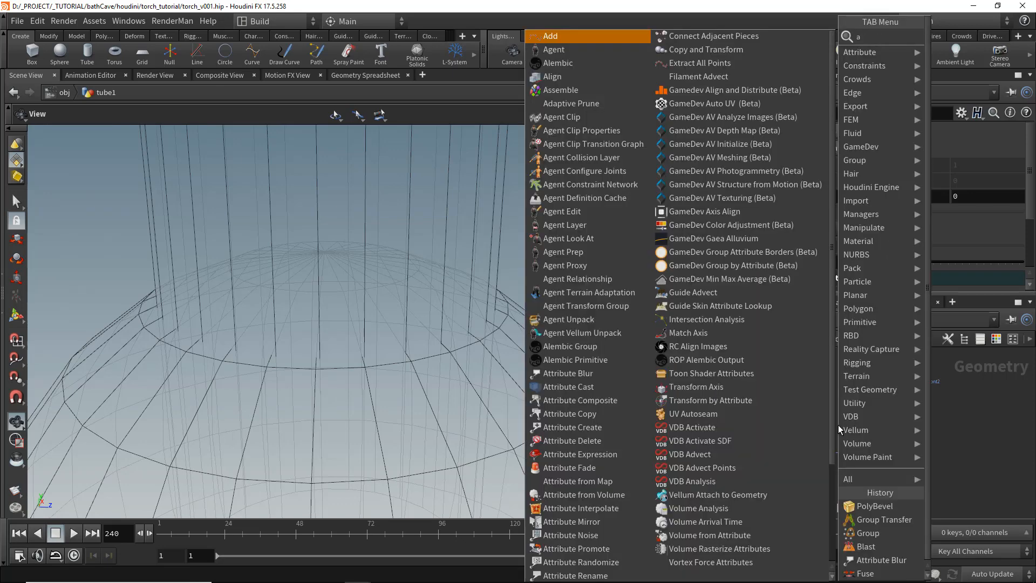
key(BackSpace)
text(matchs)
key(Return)
click(888, 421)
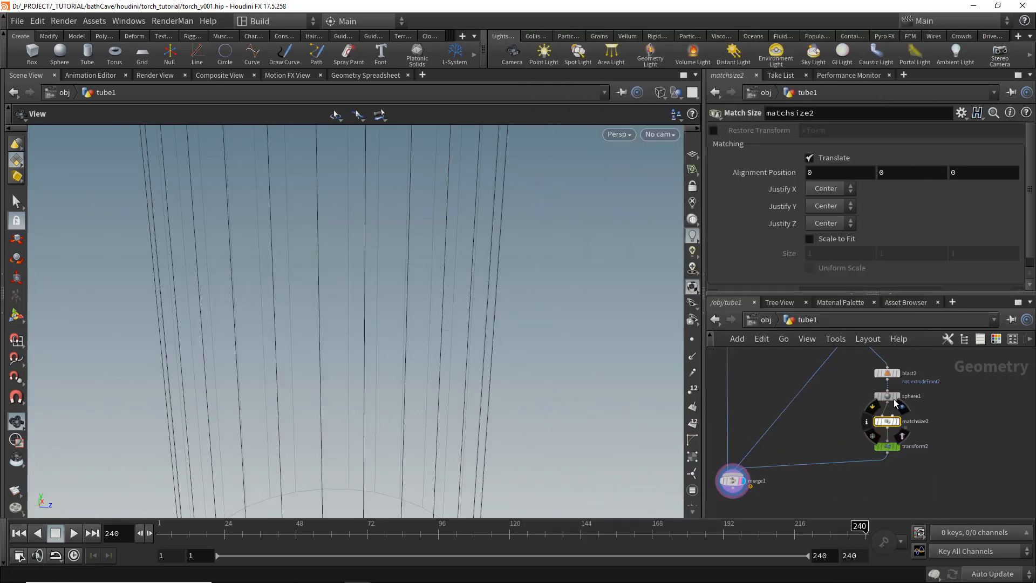
- Move sphere1 aside and wire blast2 into matchsize2's second input as the match reference
drag(916, 398, 974, 398)
click(894, 415)
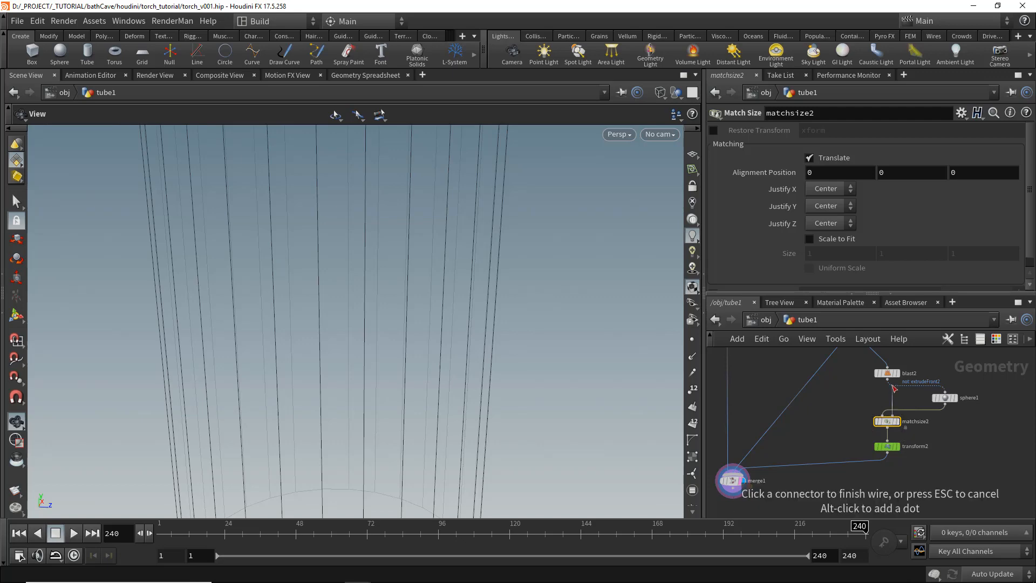
click(888, 380)
click(898, 421)
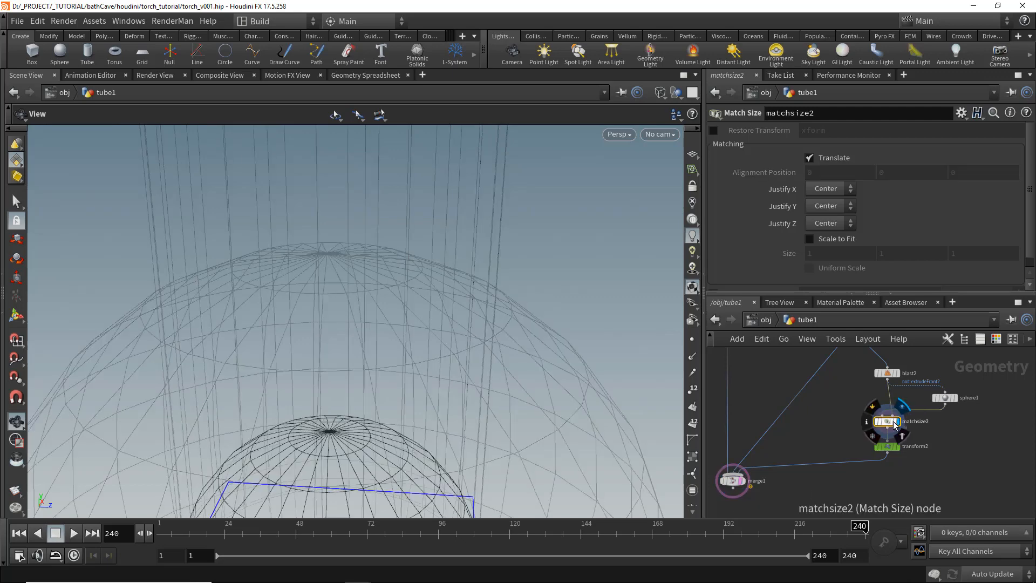
- View matchsize2's output, then set the display back to merge1
click(874, 421)
click(874, 421)
click(874, 421)
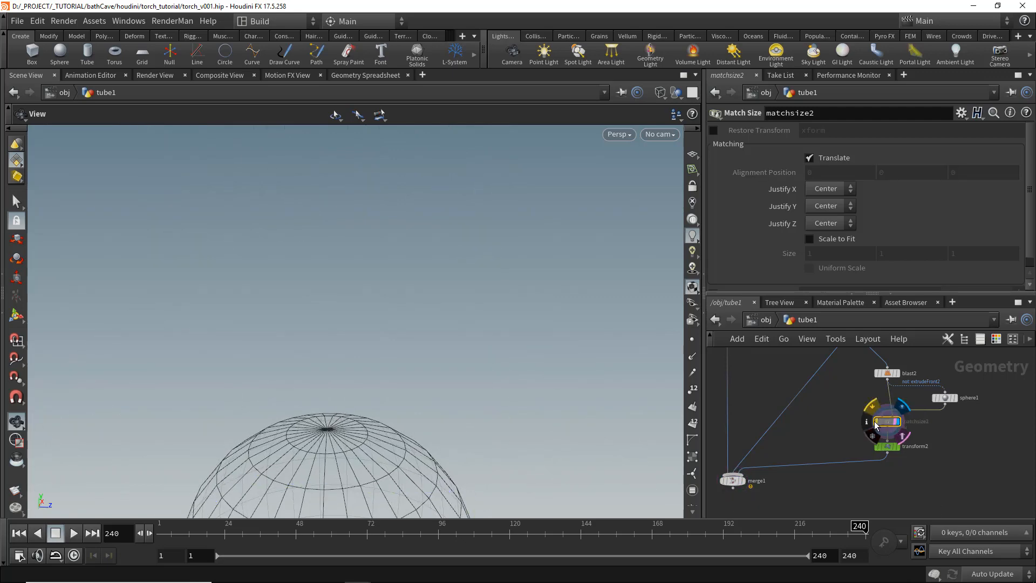
click(874, 421)
middle_drag(771, 434, 799, 410)
scroll(768, 445, up, 3)
click(771, 459)
click(763, 460)
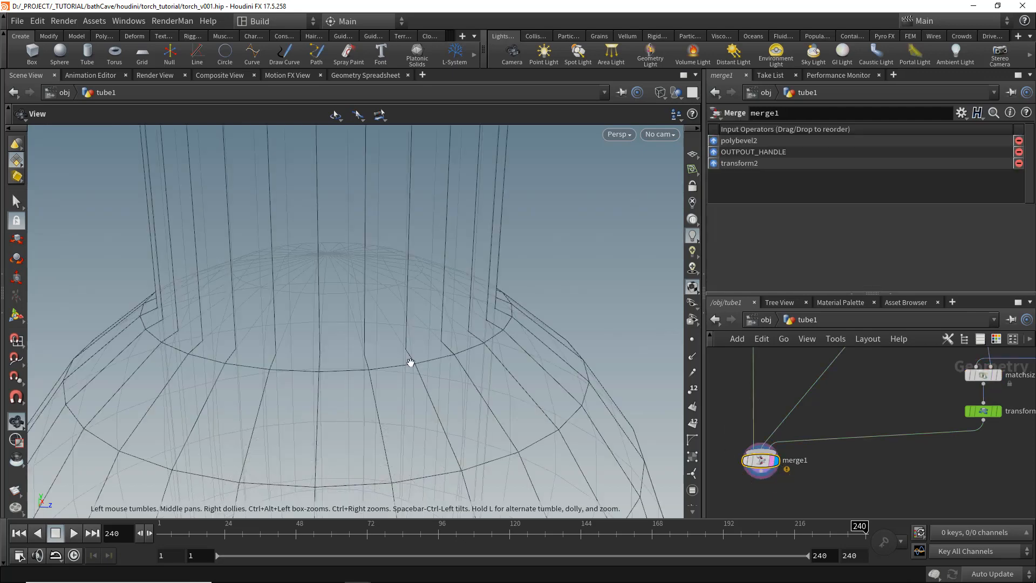
- Add a Boolean node, wire the handle and the transformed sphere into it, and display boolean1
key(shift+w)
drag(451, 296, 449, 371)
key(shift+w)
right_drag(448, 370, 453, 325)
mouse_move(454, 325)
mouse_down()
mouse_move(314, 327)
mouse_move(353, 326)
mouse_up()
key(shift+w)
mouse_move(916, 411)
middle_down()
mouse_move(811, 465)
mouse_move(835, 437)
middle_up()
scroll(821, 458, down, 2)
key(Tab)
text(boole)
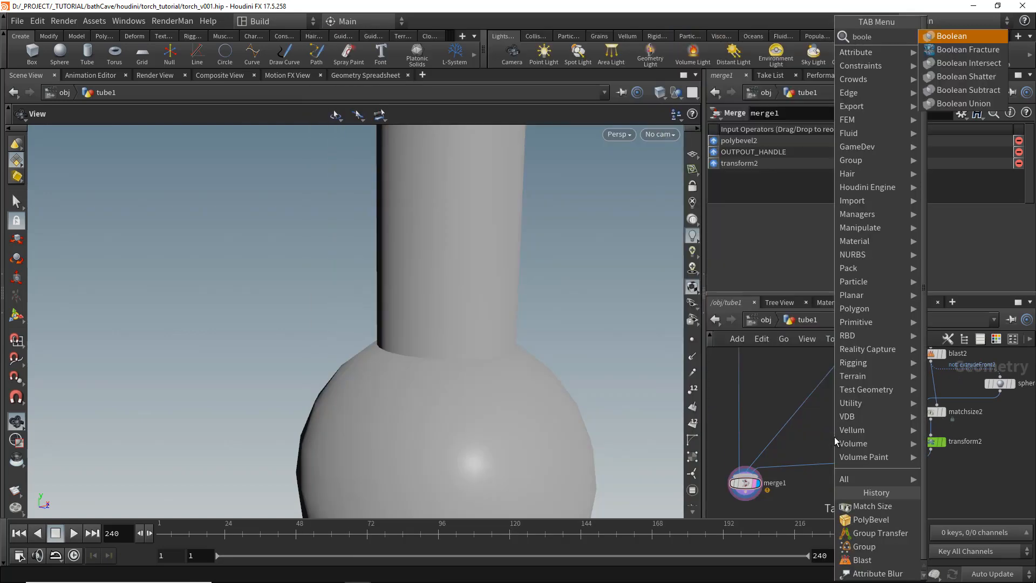
key(Return)
click(802, 415)
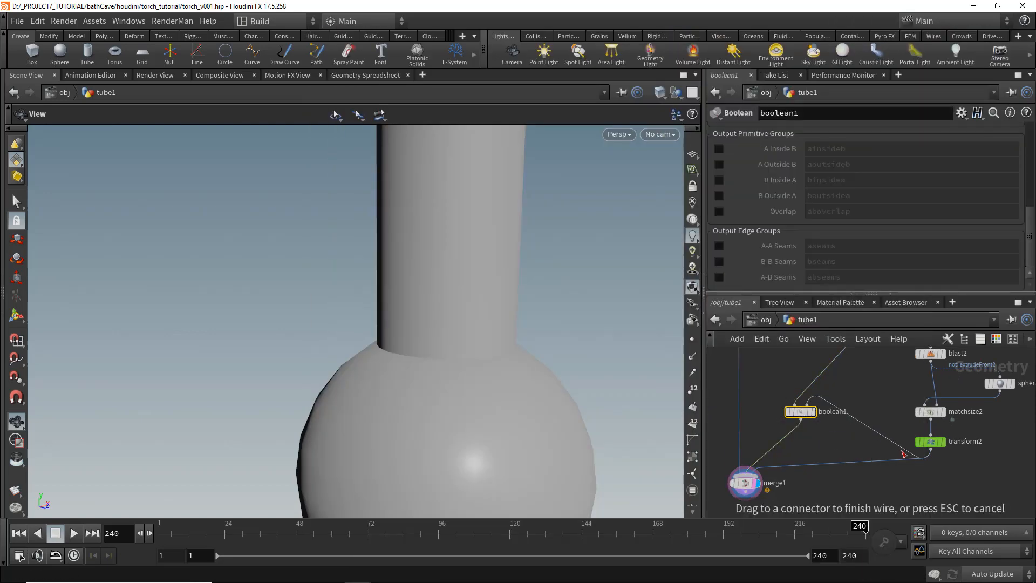
drag(902, 452, 924, 450)
middle_drag(833, 420, 855, 480)
scroll(829, 490, up, 1)
scroll(793, 459, up, 1)
click(840, 472)
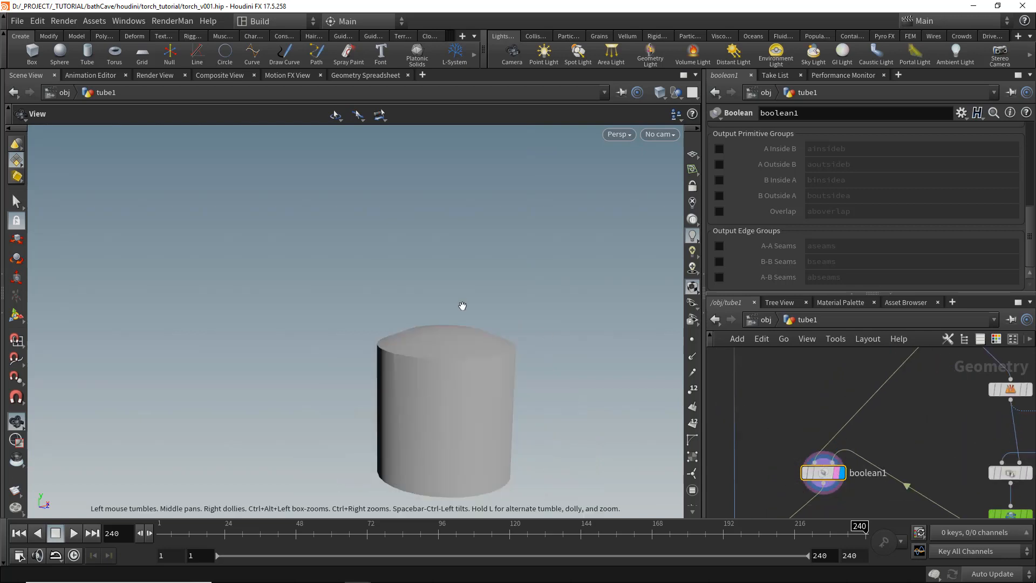
- Set boolean1's Operation to Union and switch the viewport to wireframe
scroll(823, 219, up, 6)
click(833, 225)
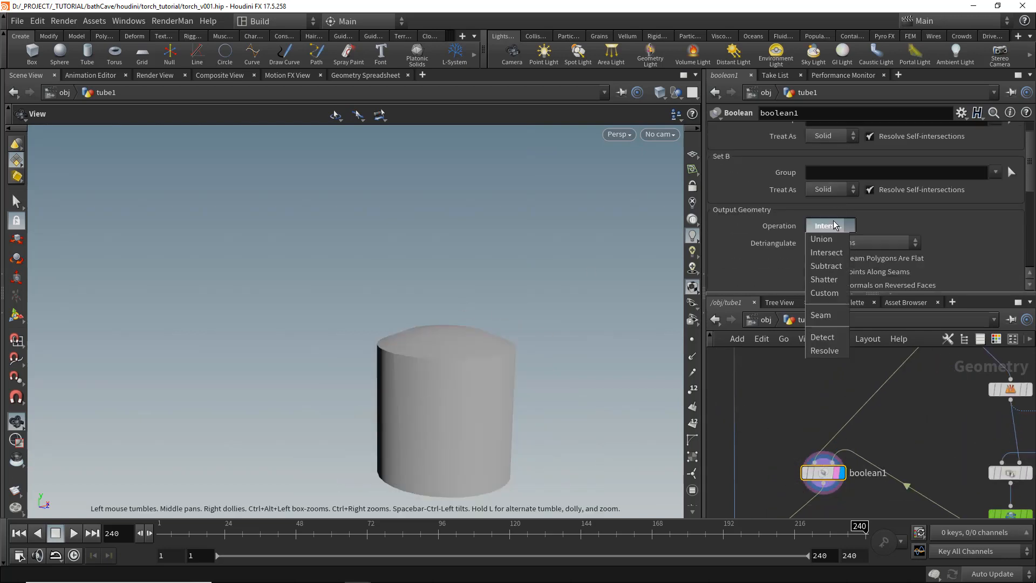
click(830, 238)
key(w)
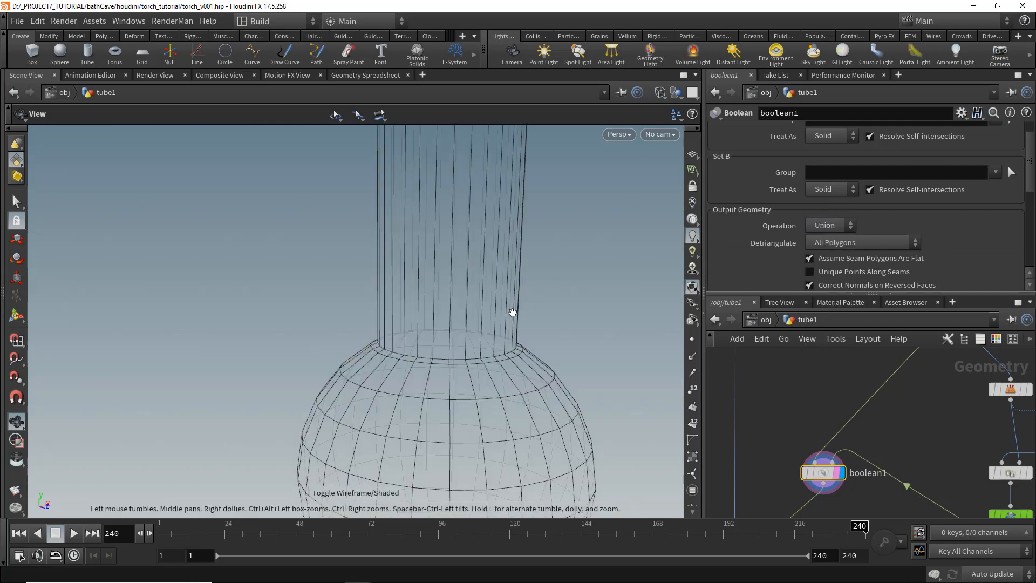
- Set sphere1's Rows to 15 and save the scene file
drag(466, 333, 437, 334)
middle_drag(979, 458, 816, 454)
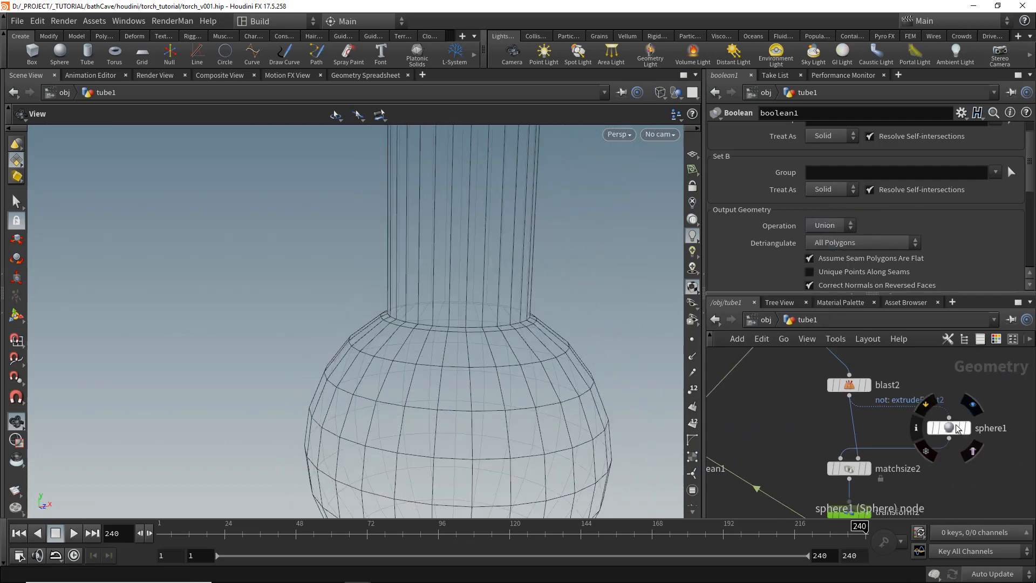
click(951, 428)
drag(896, 265, 898, 262)
mouse_move(464, 346)
mouse_down()
mouse_move(435, 363)
mouse_move(416, 324)
mouse_move(467, 335)
mouse_up()
scroll(847, 437, down, 4)
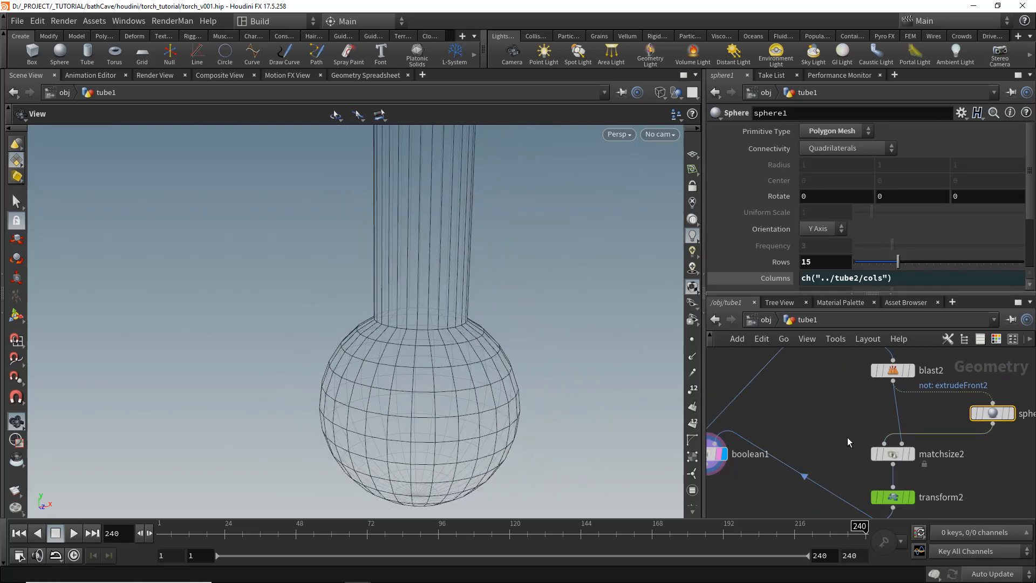
key(ctrl+s)
- Enable boolean1's A-B Seams and B Outside A output groups
scroll(810, 443, up, 3)
click(815, 413)
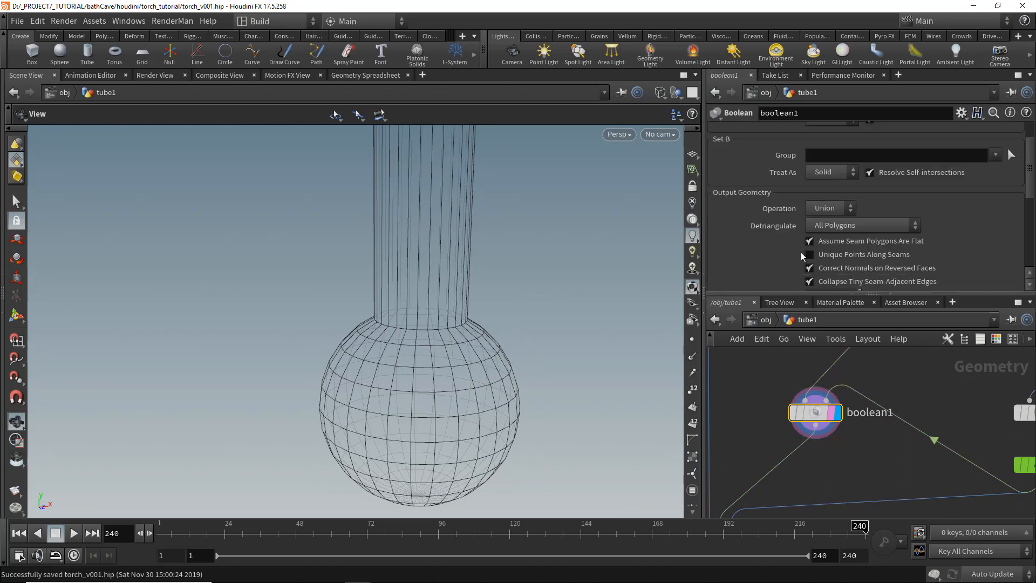
scroll(794, 243, down, 5)
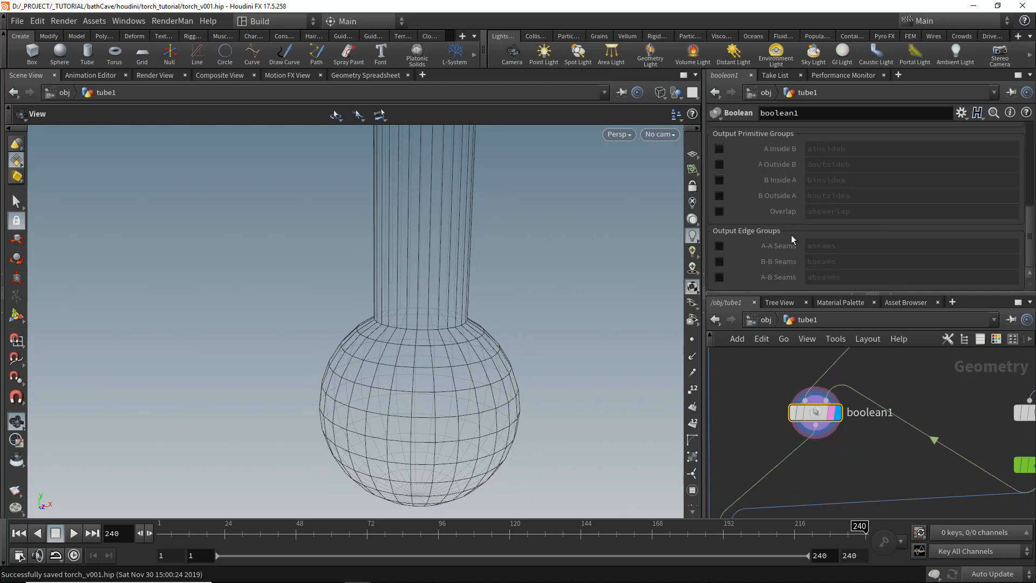
click(719, 278)
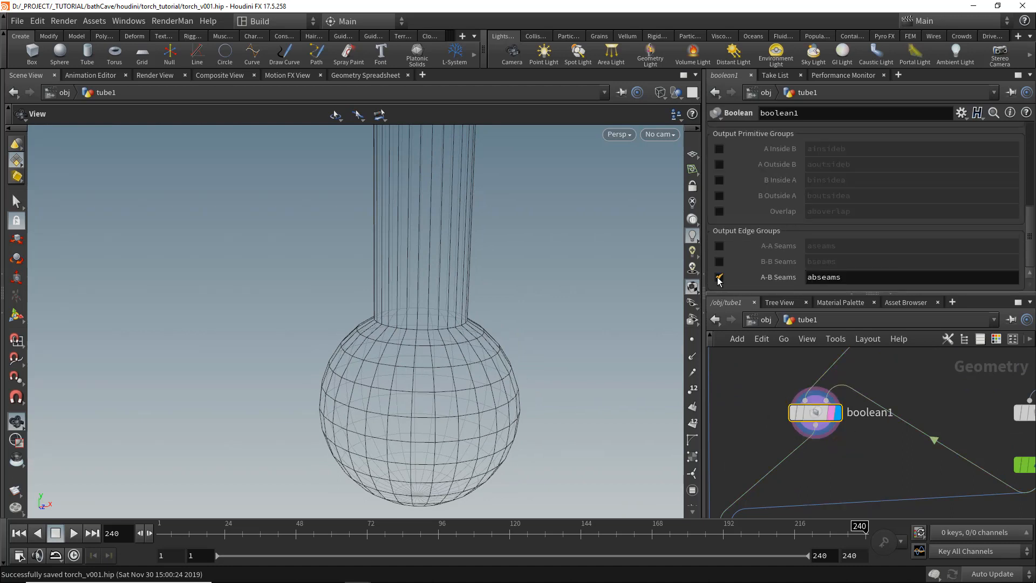
click(720, 196)
- Insert a PolyBevel node between boolean1 and merge1
middle_drag(801, 475, 880, 415)
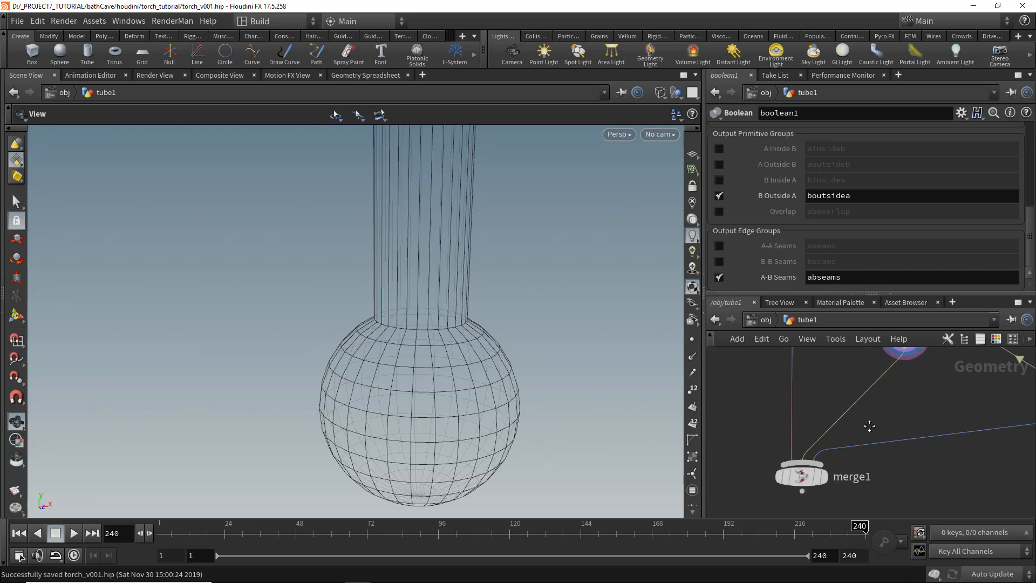
key(Tab)
text(p)
click(917, 533)
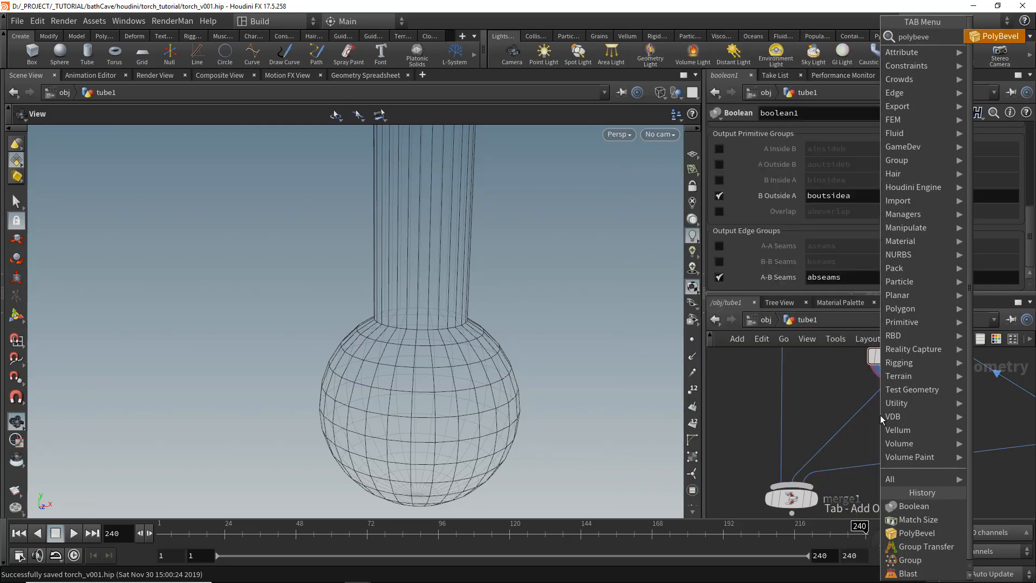
click(864, 413)
click(885, 408)
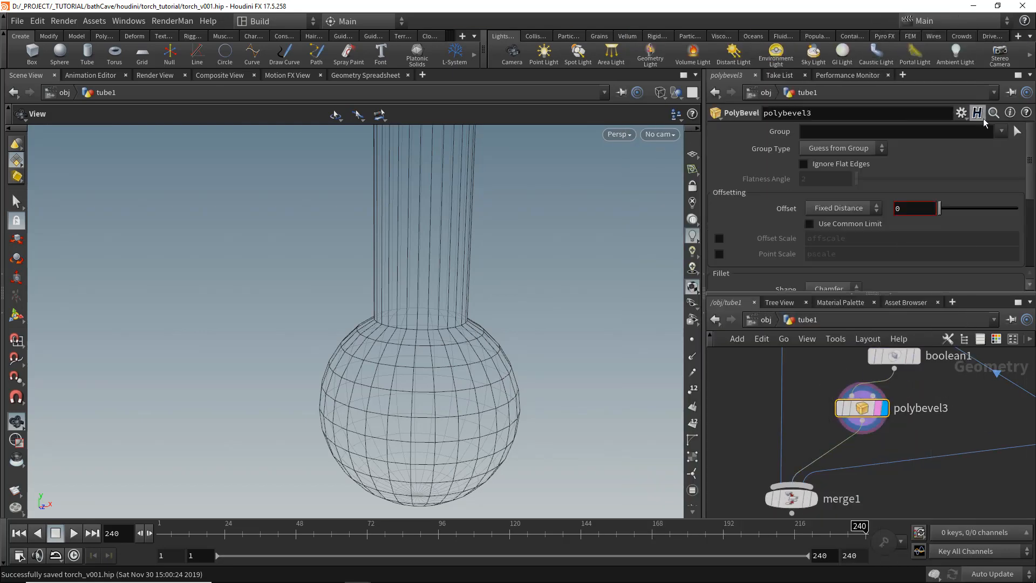
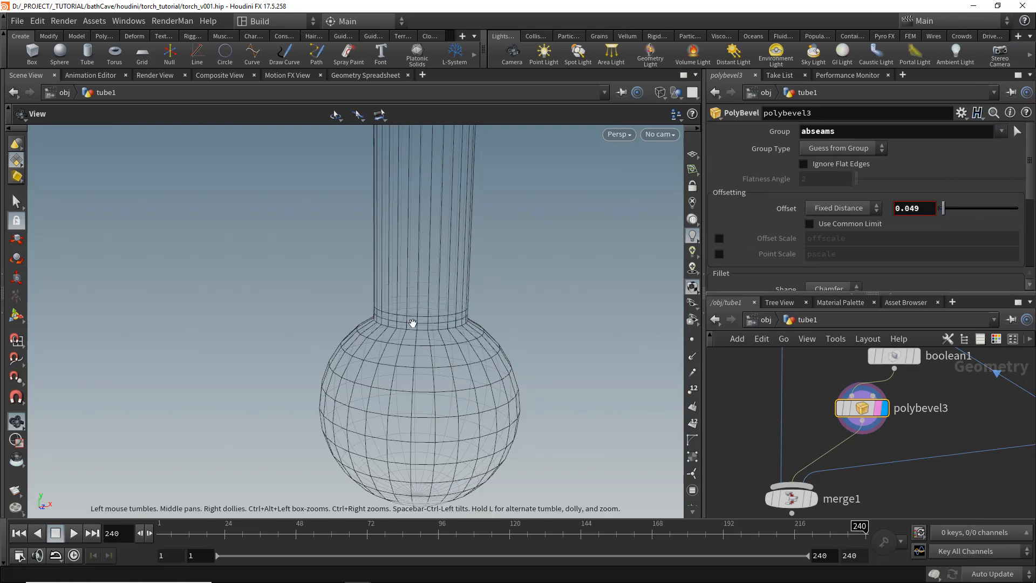
- Add a Blast node off boolean1 that keeps only the boutsidea group by deleting non-selected geometry
drag(419, 343, 356, 324)
scroll(814, 454, down, 1)
middle_drag(827, 485, 782, 490)
scroll(874, 413, up, 1)
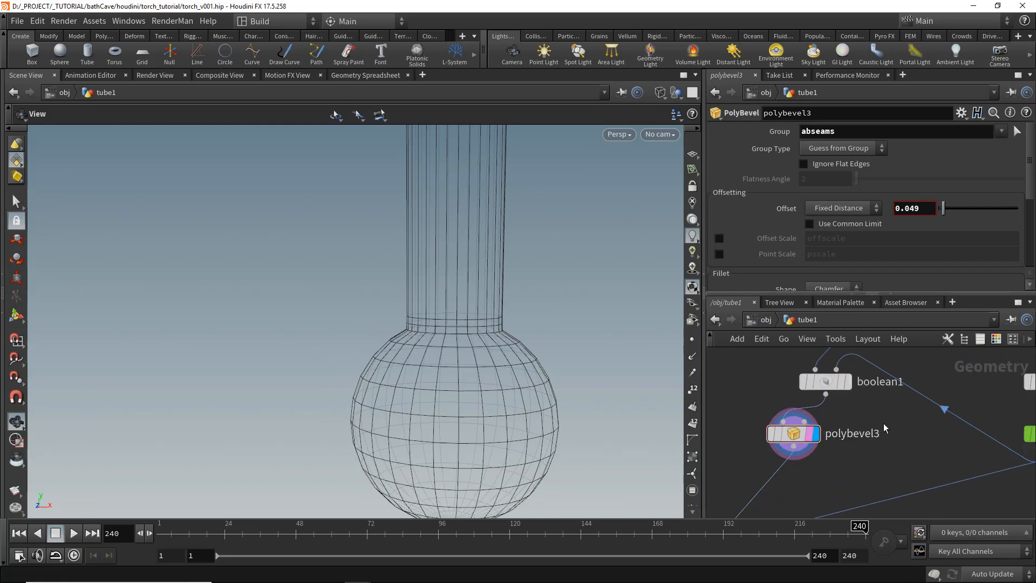
key(Tab)
text(blast)
key(Return)
click(894, 442)
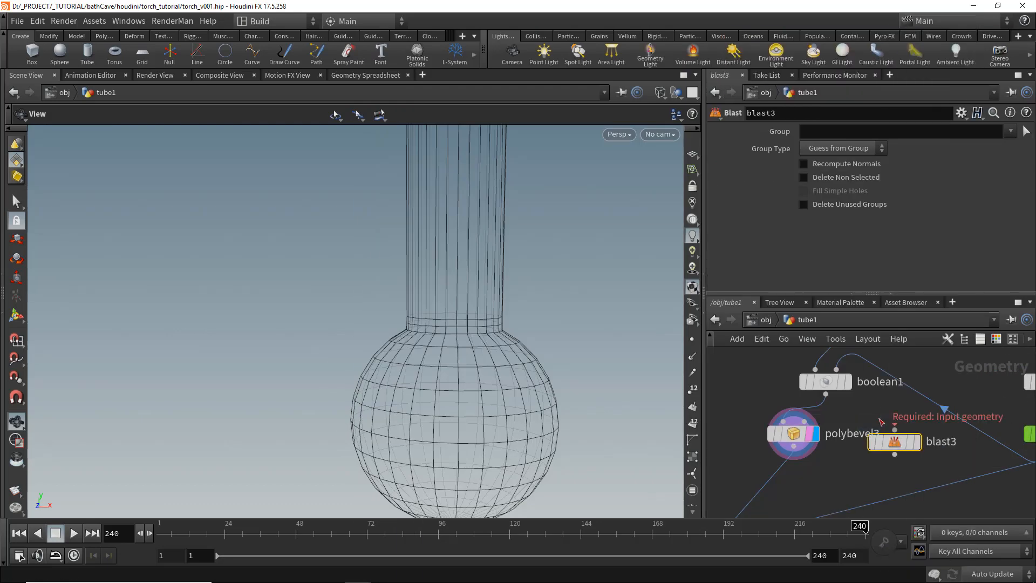
click(919, 444)
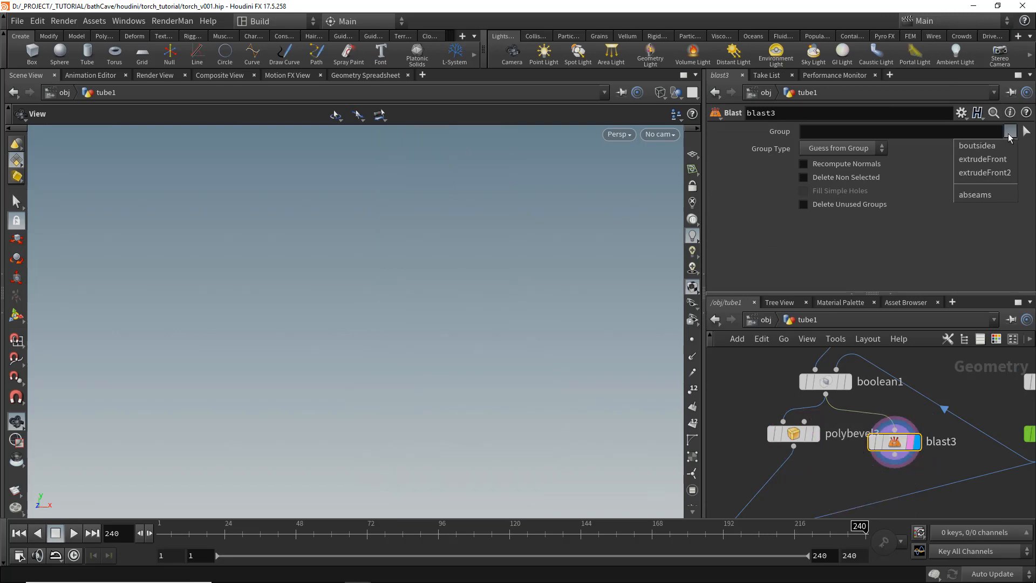
click(978, 146)
click(804, 177)
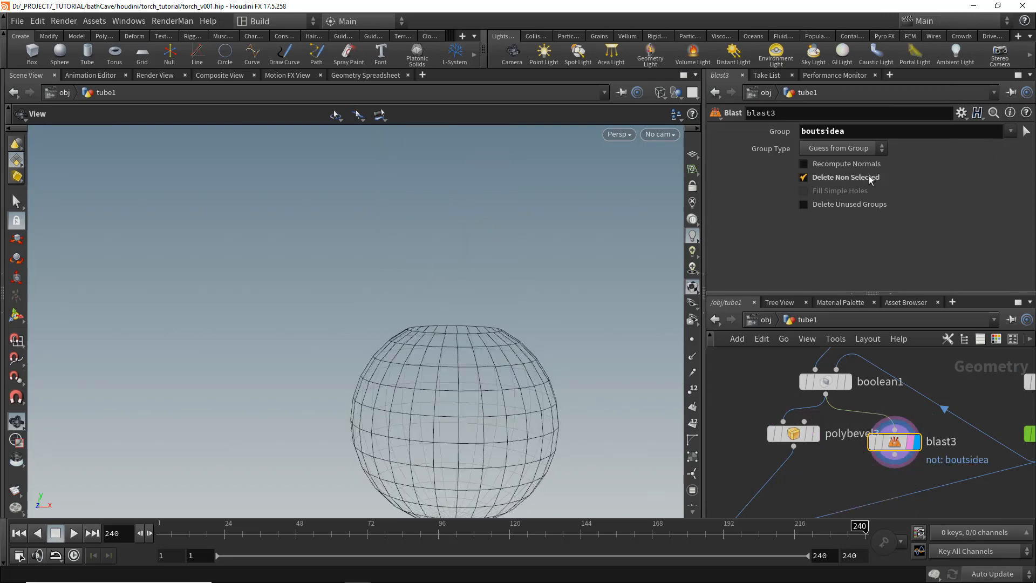
- Add a Group Create node after blast3 making an edge group named bevel with the base group disabled
middle_drag(871, 472, 858, 410)
key(Tab)
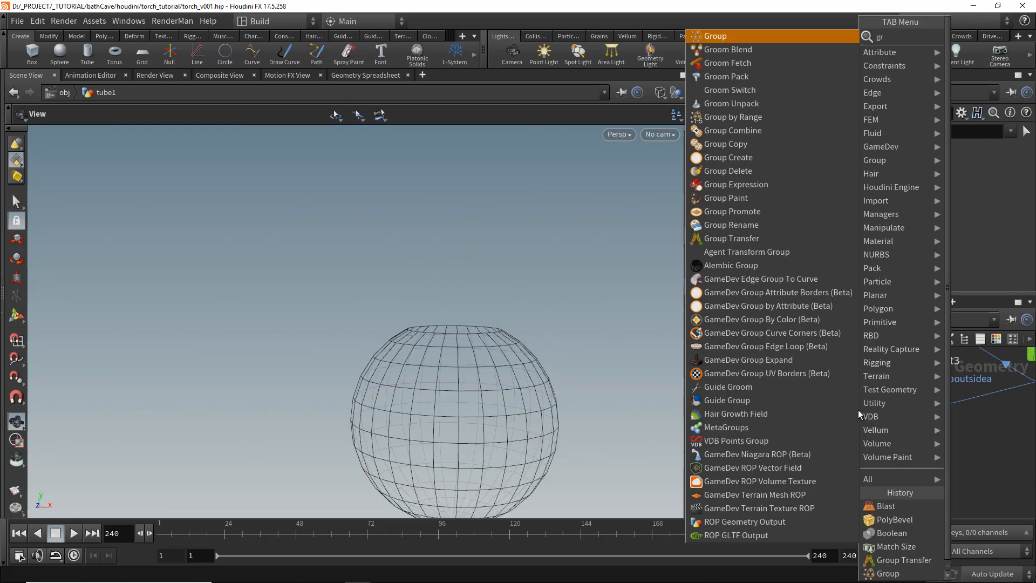
key(Escape)
click(854, 411)
drag(898, 373, 843, 398)
click(876, 411)
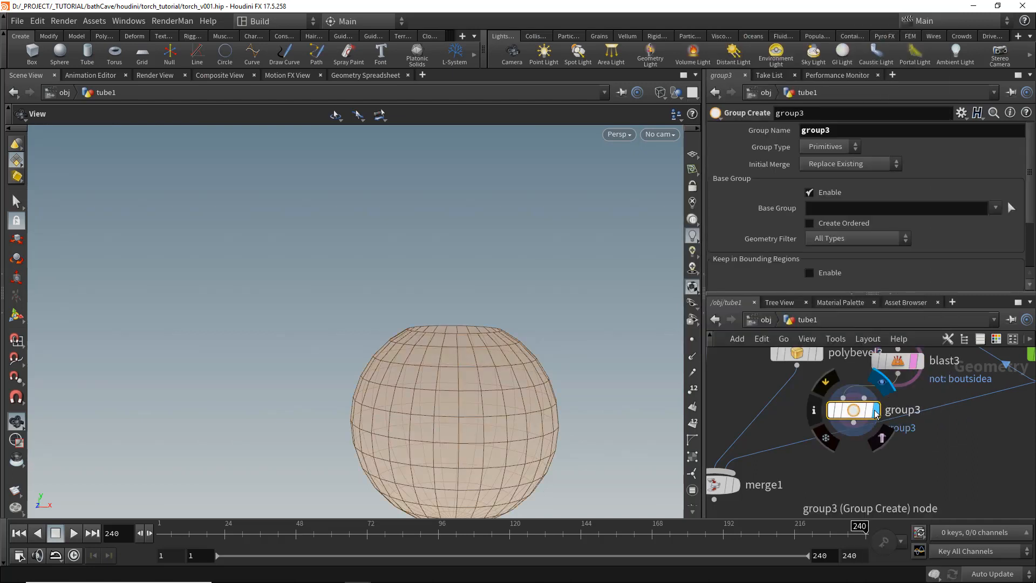
click(828, 193)
click(818, 187)
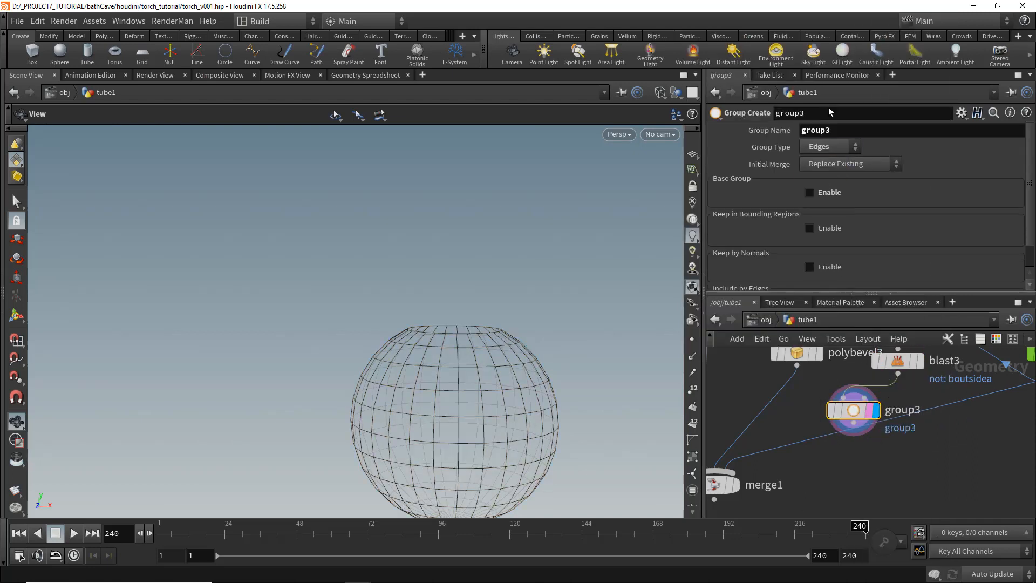
key(Return)
- Enable Include by Edges with Unshared Edges in the bevel group node
scroll(829, 205, down, 3)
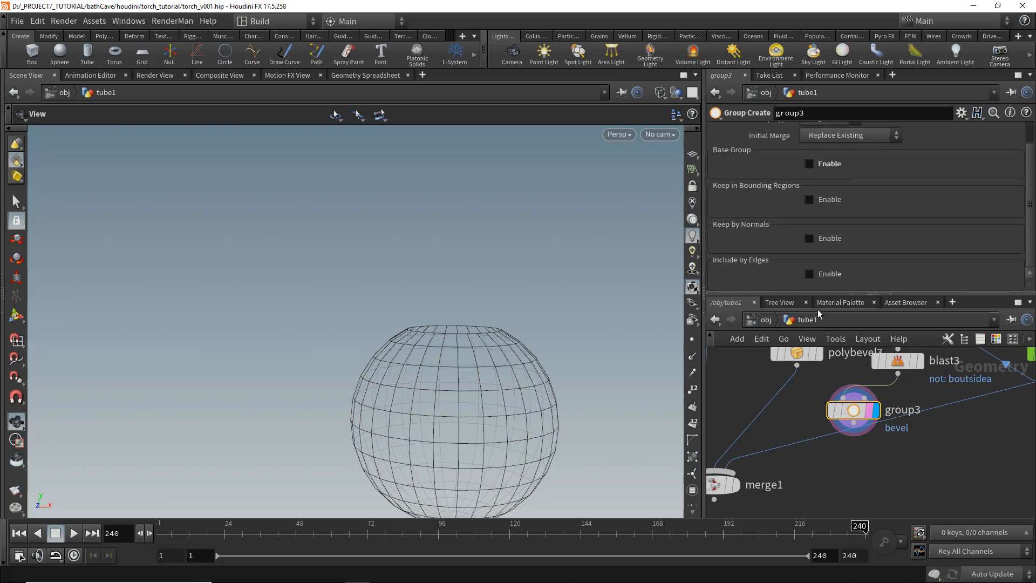
click(823, 276)
scroll(823, 277, down, 5)
click(829, 263)
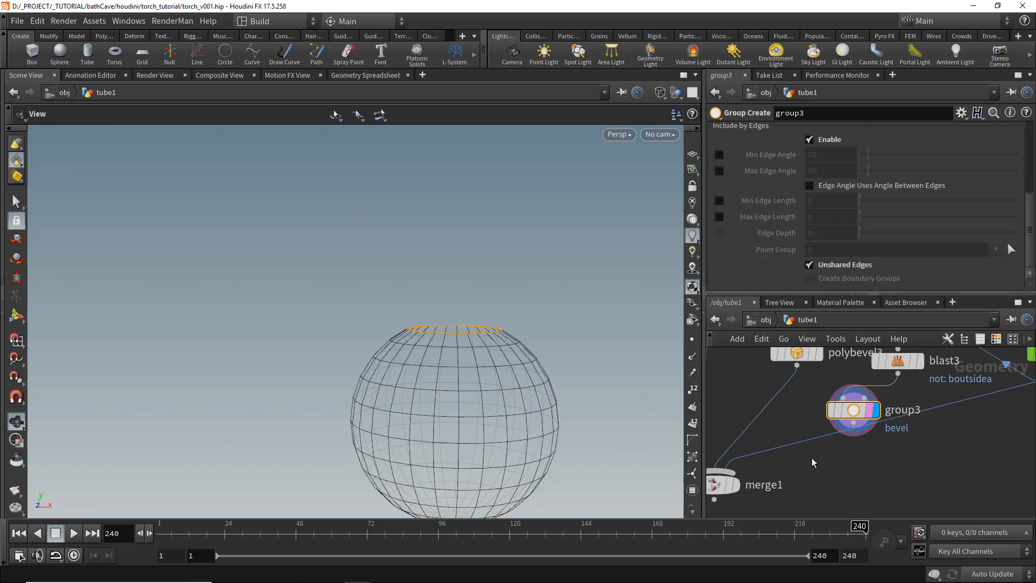
- Add a Group Transfer node below boolean1 and connect group3 as its second input
scroll(813, 462, down, 4)
drag(788, 462, 777, 506)
scroll(911, 442, up, 3)
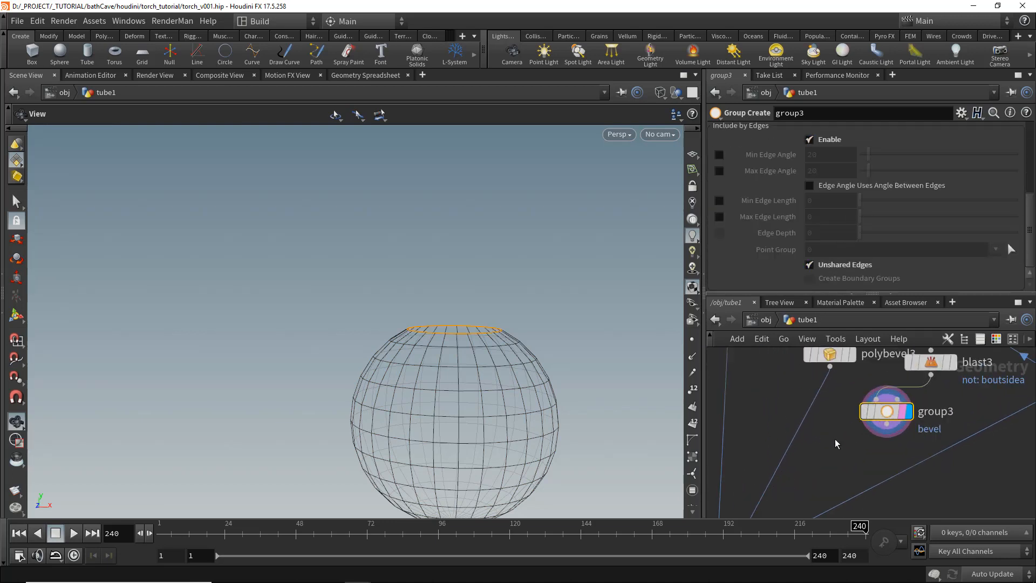
key(Tab)
text(grouptr)
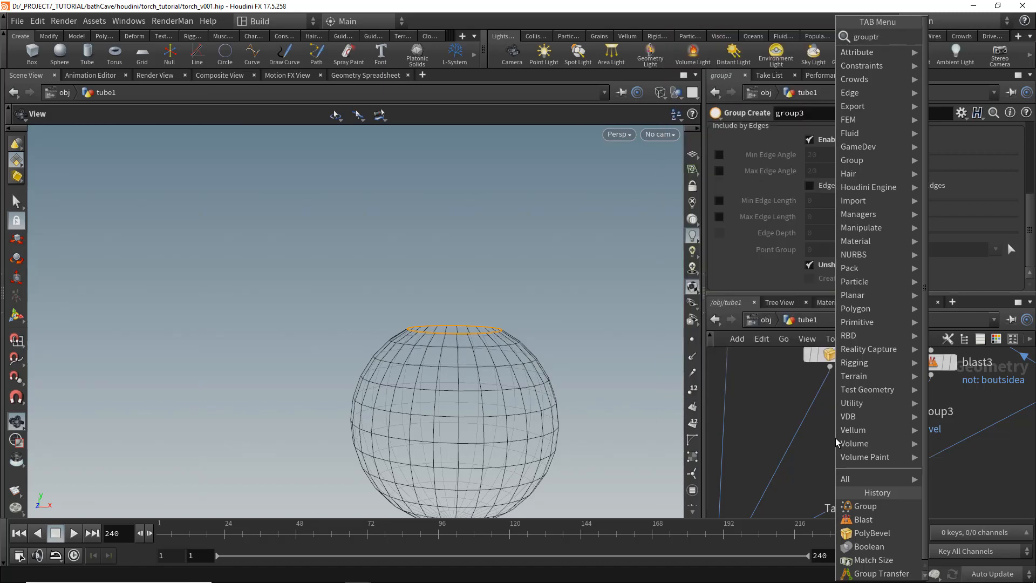
key(Return)
drag(840, 475, 883, 465)
scroll(868, 472, down, 3)
drag(864, 420, 832, 419)
scroll(913, 480, down, 3)
middle_drag(914, 485, 914, 416)
drag(792, 466, 947, 426)
click(931, 468)
scroll(932, 471, up, 3)
scroll(884, 449, down, 3)
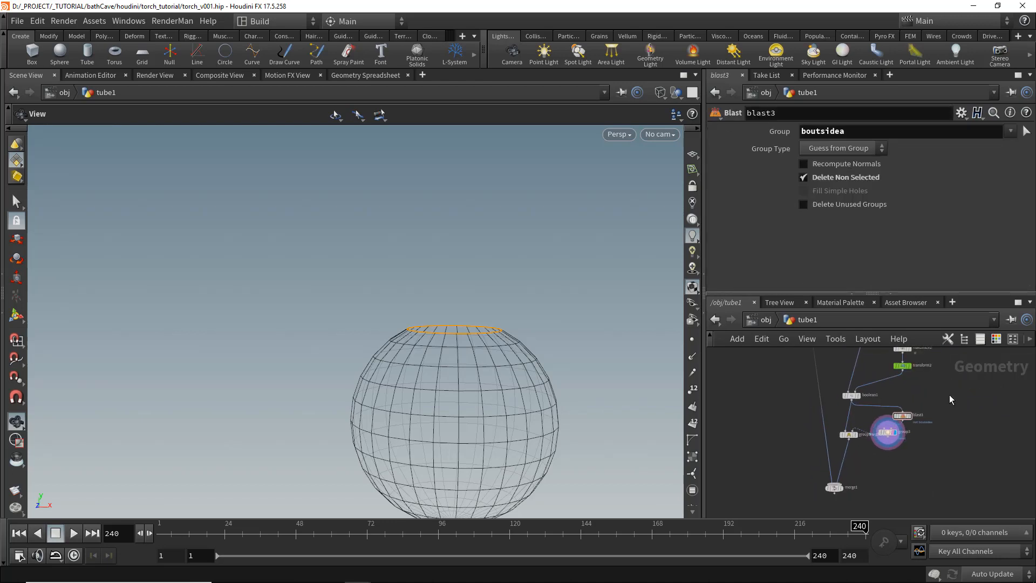
- Wire grouptransfer1 into the chain feeding merge1 and display it
middle_drag(937, 371, 924, 460)
scroll(871, 441, down, 4)
scroll(865, 452, up, 3)
drag(848, 474, 870, 472)
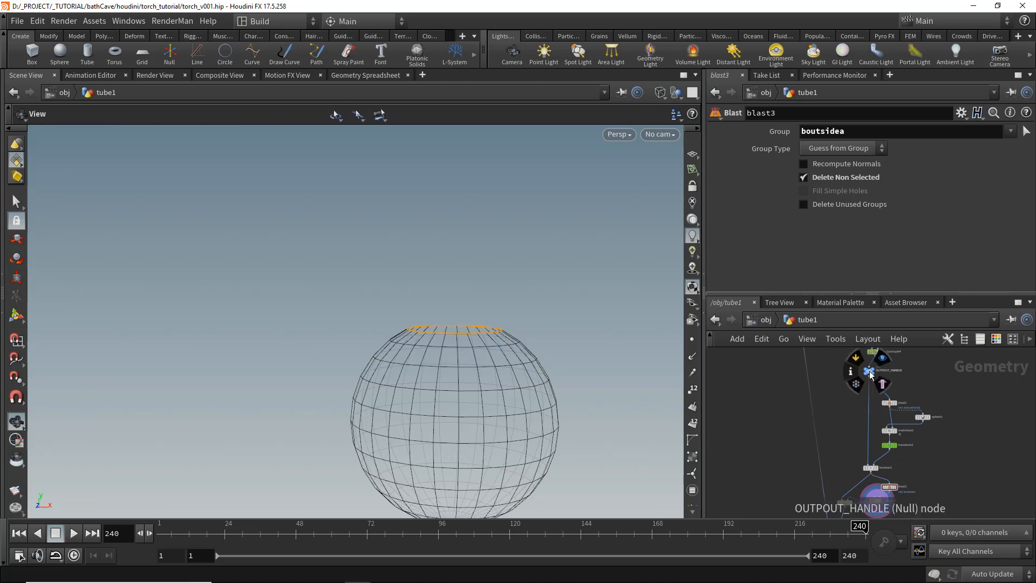
middle_drag(862, 505, 861, 411)
scroll(878, 421, up, 3)
drag(918, 425, 807, 363)
drag(829, 419, 884, 419)
click(993, 390)
scroll(993, 389, up, 3)
drag(929, 395, 883, 374)
drag(907, 422, 903, 415)
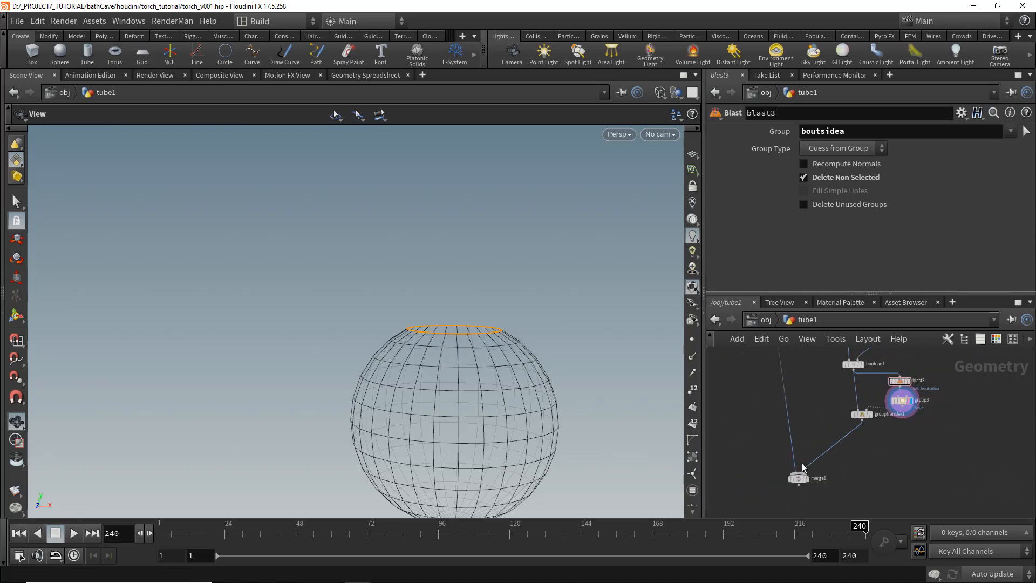
scroll(842, 469, up, 3)
click(873, 472)
click(868, 477)
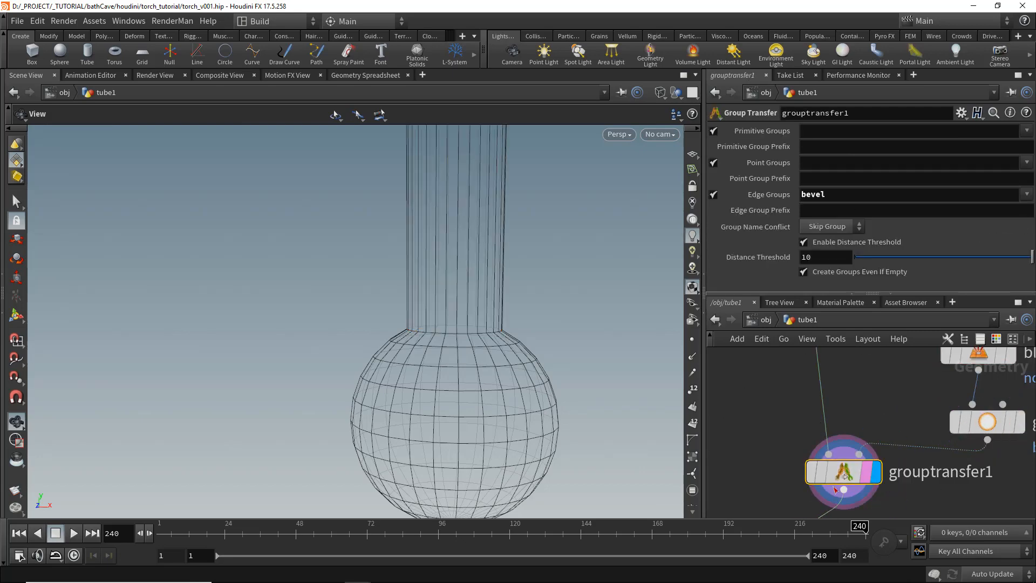
- Add a PolyBevel after grouptransfer1 using the bevel group with an offset of about 0.076
middle_drag(836, 489, 797, 376)
key(Tab)
text(polybe)
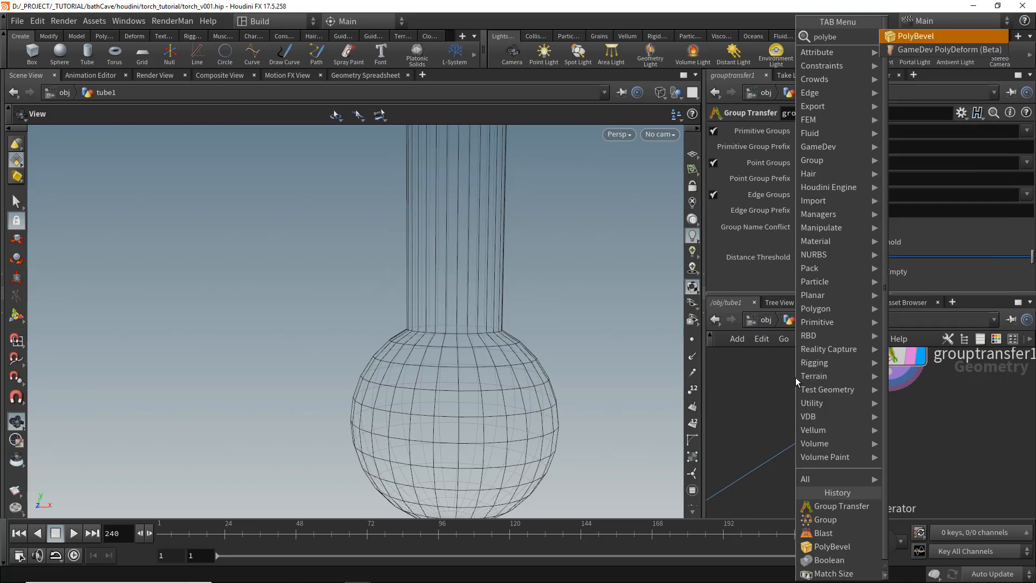
key(Return)
click(936, 458)
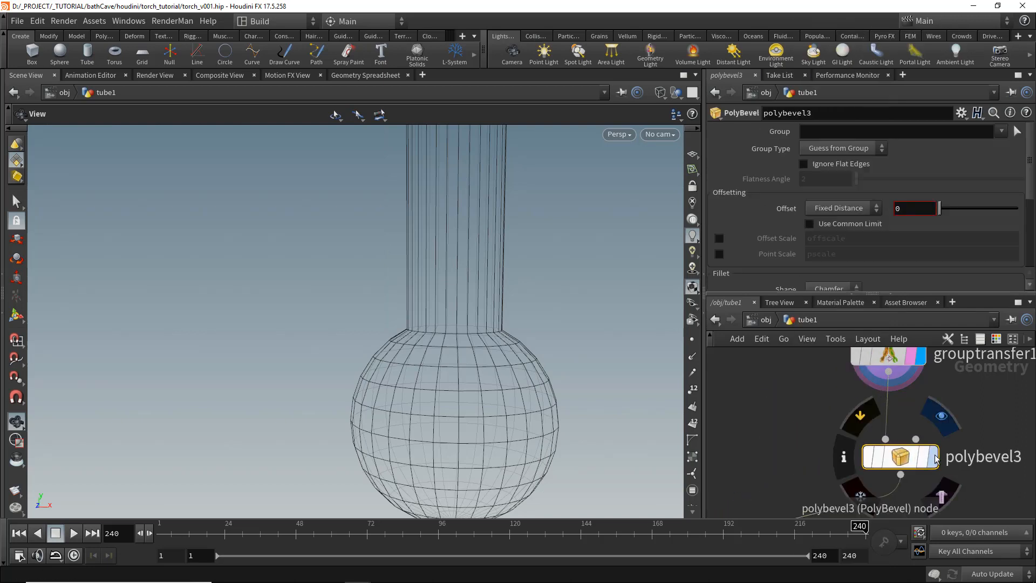
click(937, 458)
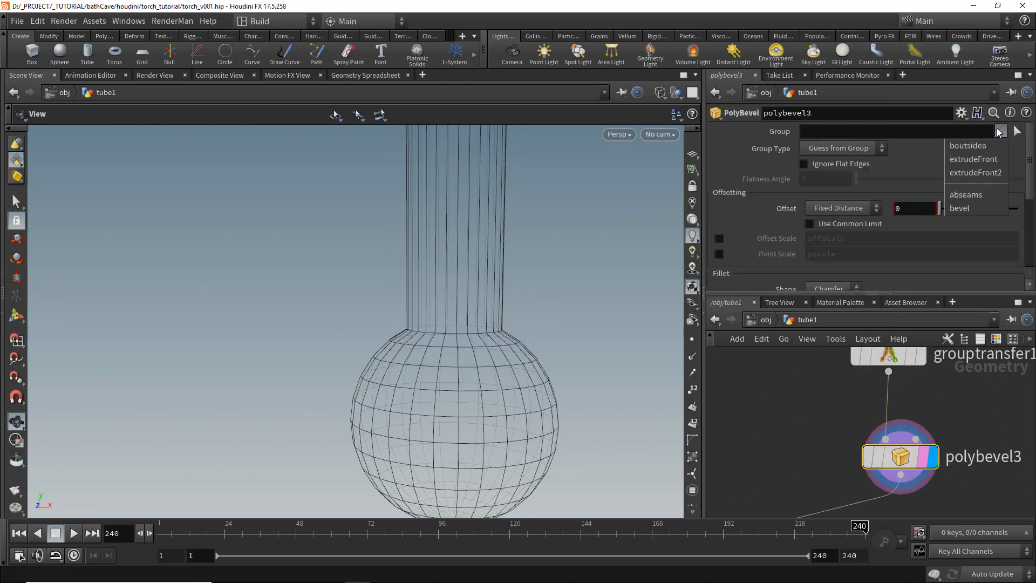
click(971, 208)
drag(944, 206, 945, 213)
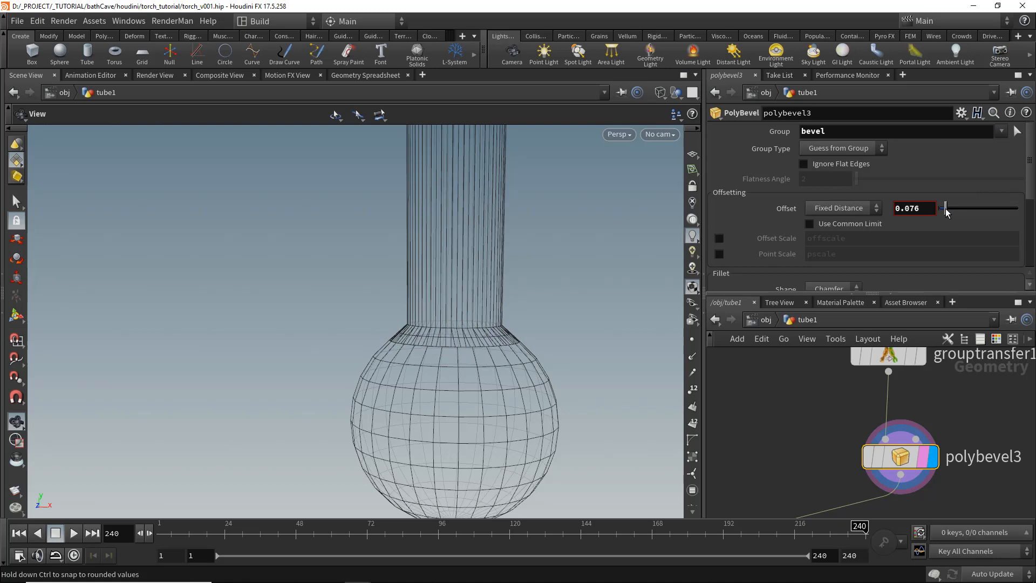
- Set grouptransfer1's Distance Threshold to 2.62
middle_drag(895, 365, 844, 394)
click(844, 393)
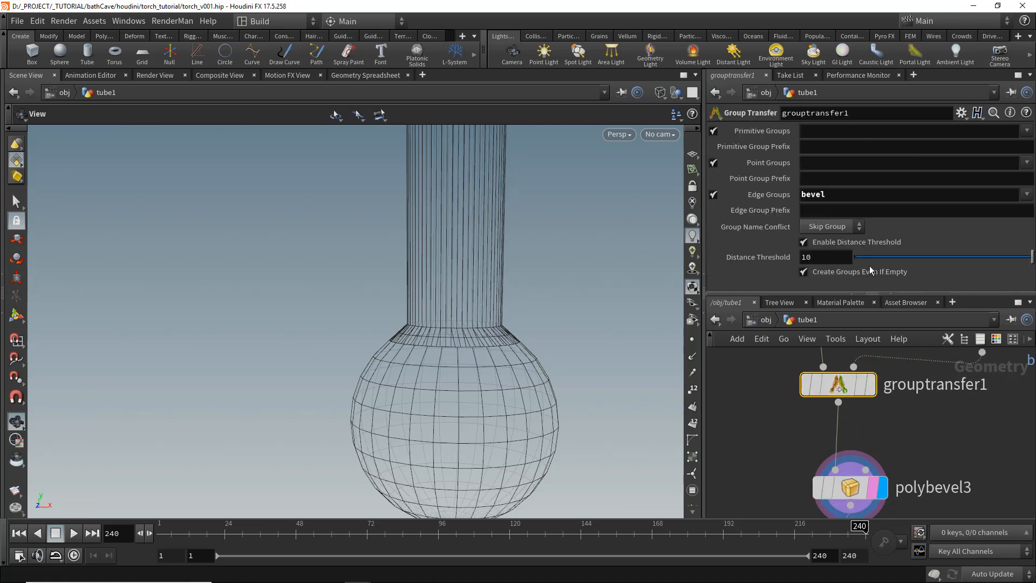
drag(905, 259, 903, 259)
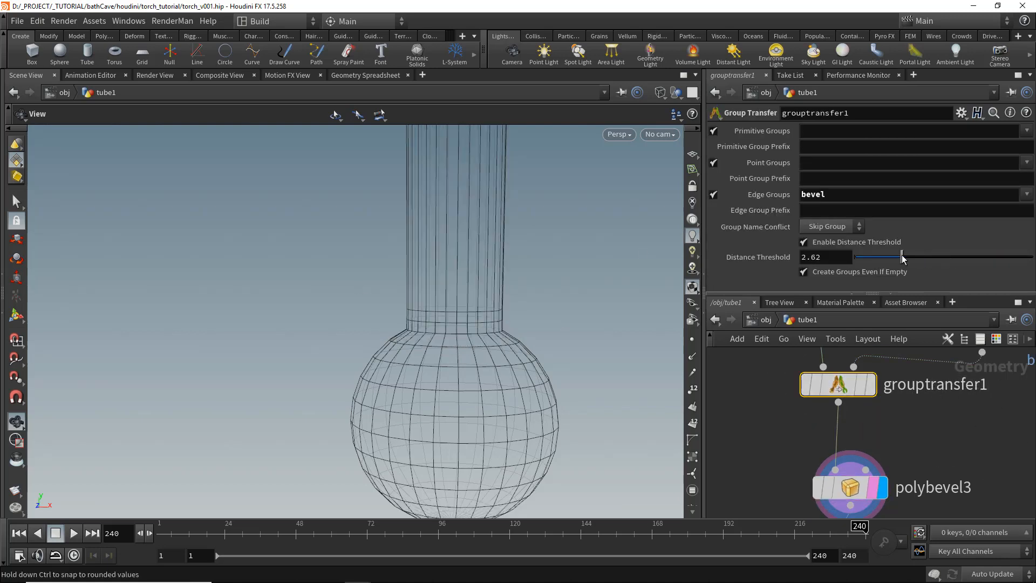
- Insert a Fuse node between boolean1 and grouptransfer1
middle_drag(933, 423, 889, 468)
key(Tab)
key(Return)
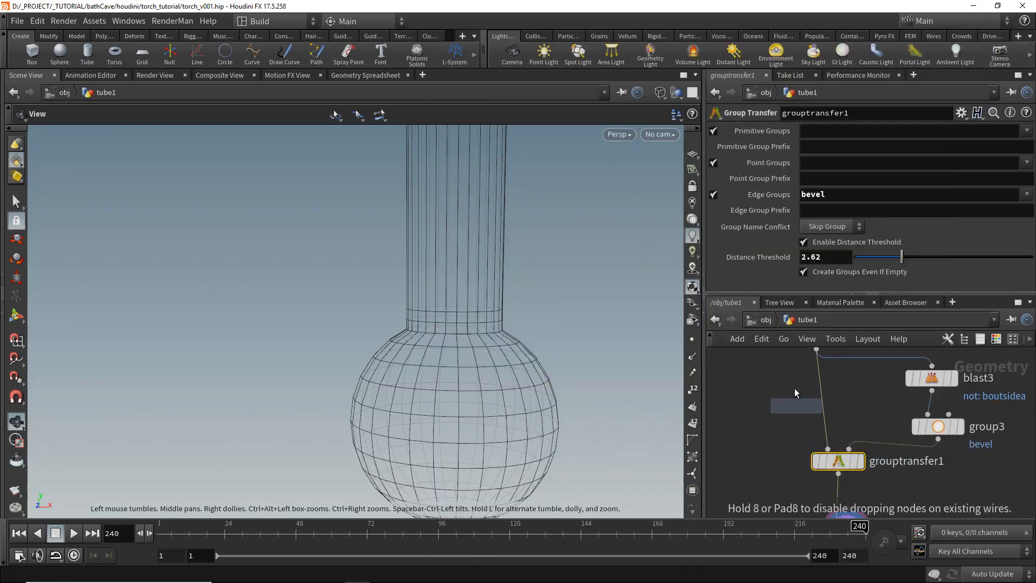
middle_drag(788, 384, 788, 414)
click(826, 441)
click(827, 443)
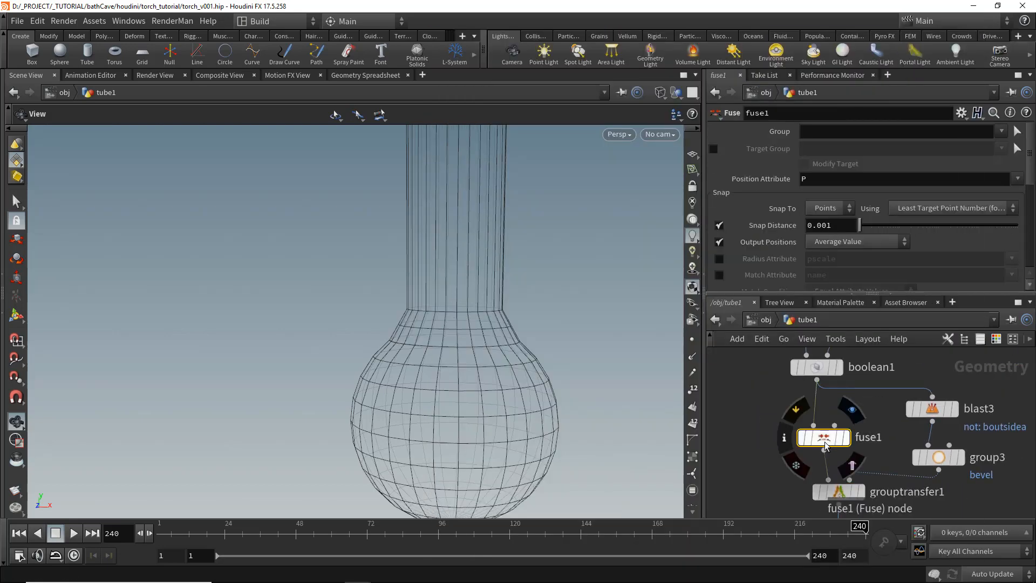
middle_drag(790, 471, 808, 326)
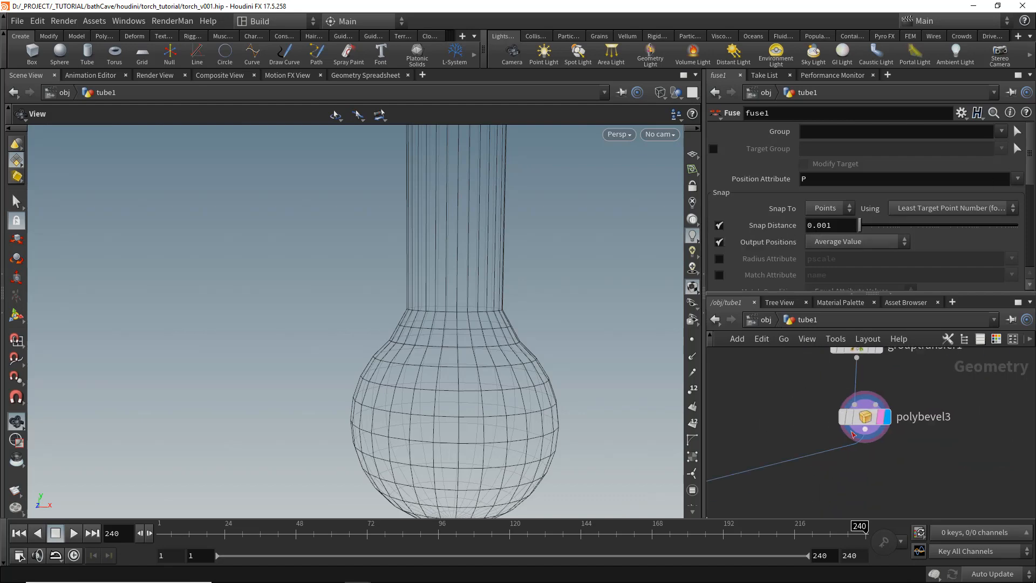
- Set polybevel3's offset to 0.021 and its fillet Shape to Round, then save the scene
click(864, 417)
drag(953, 206, 943, 206)
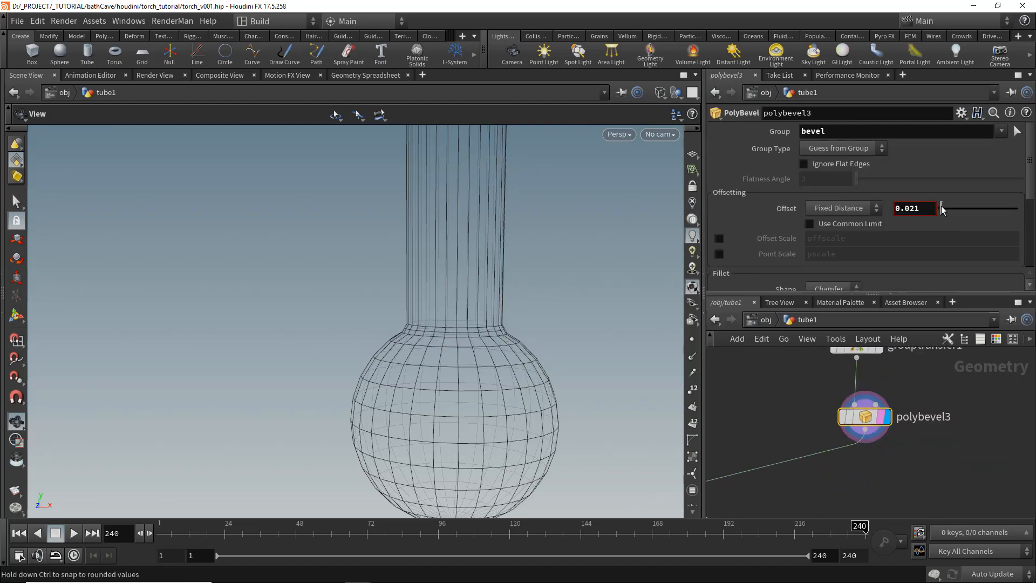
drag(594, 240, 490, 261)
scroll(818, 219, down, 2)
click(819, 220)
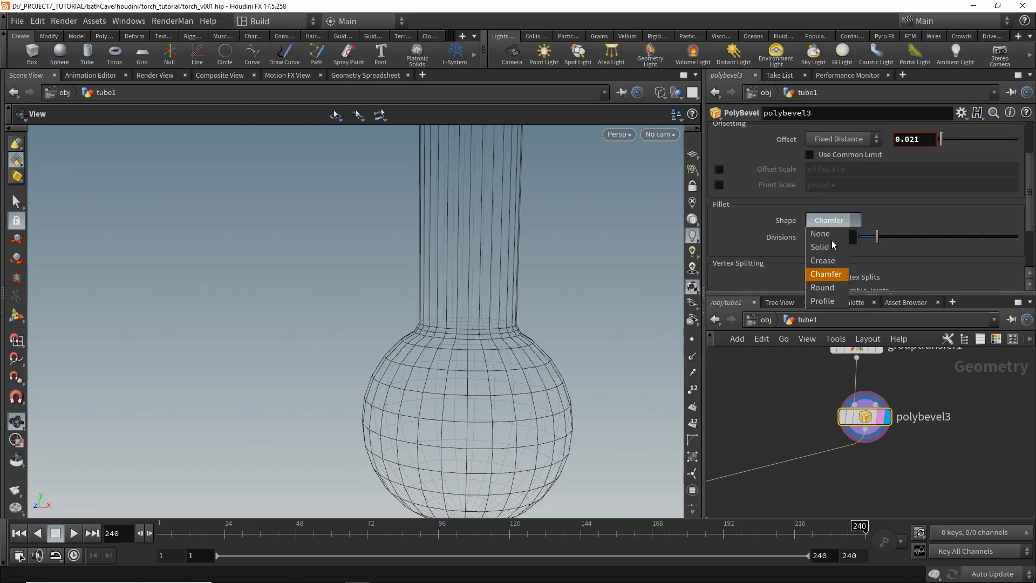
click(822, 287)
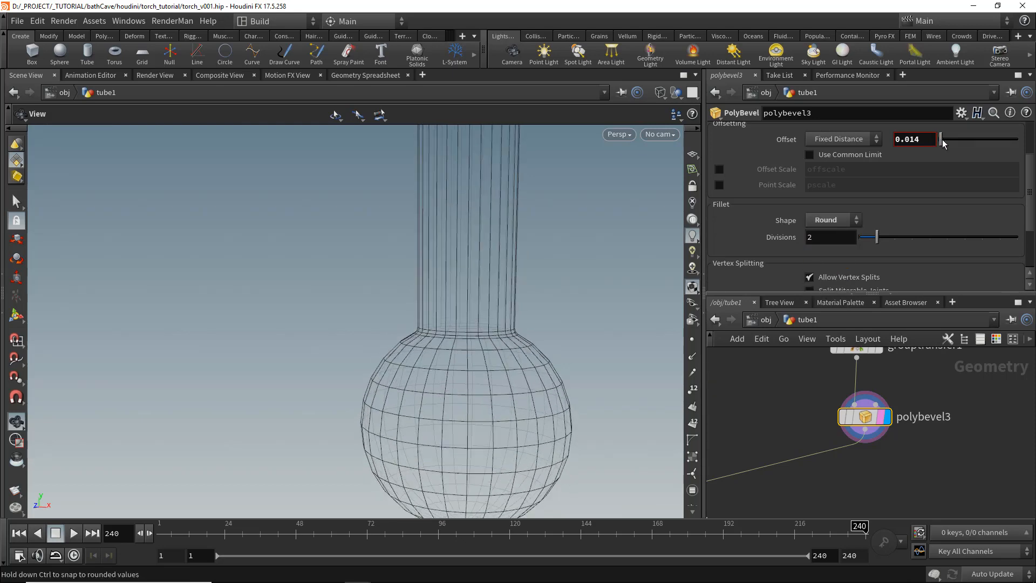
key(ctrl+s)
- Set polyextrude4's Distance to 7.16 to lengthen the handle
scroll(424, 360, down, 4)
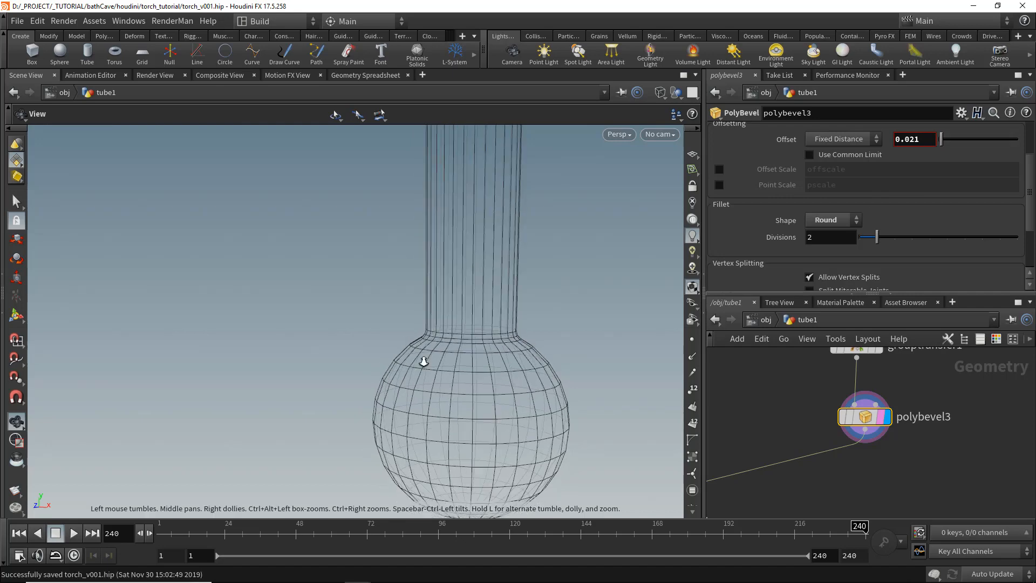
scroll(885, 431, down, 4)
middle_drag(912, 402, 912, 480)
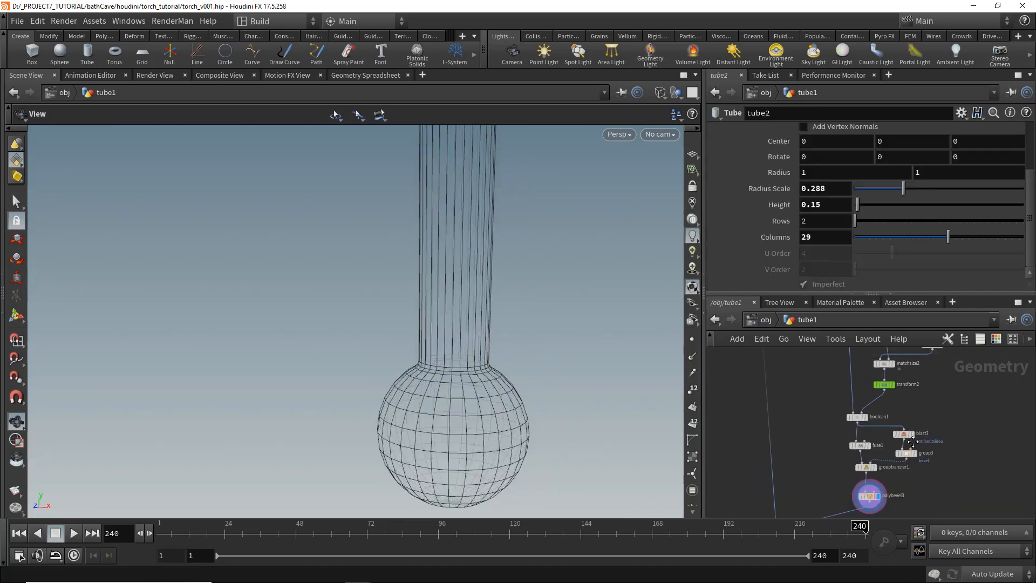
middle_drag(920, 385, 917, 475)
scroll(859, 393, up, 3)
drag(862, 395, 817, 372)
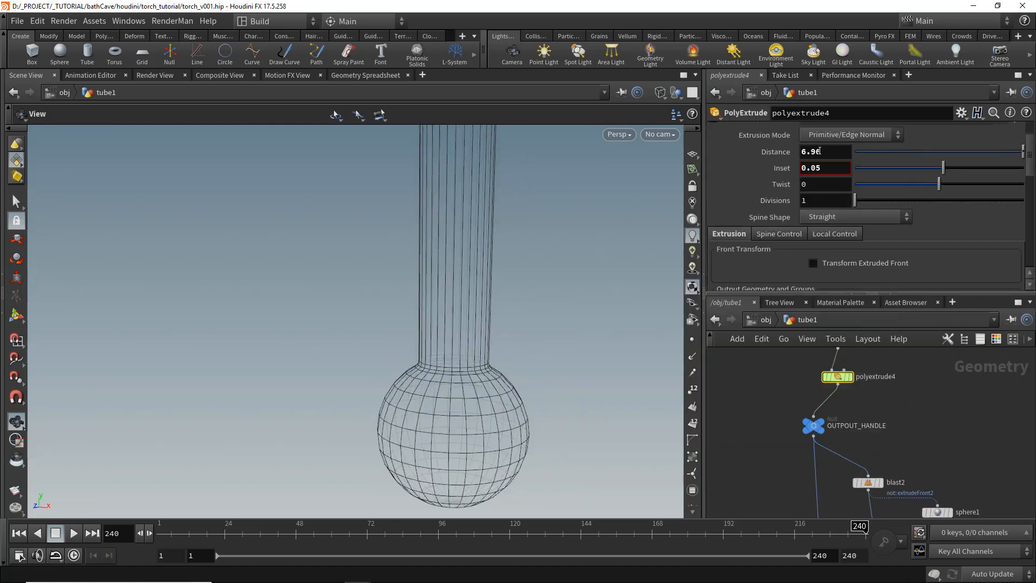
middle_drag(819, 151, 850, 159)
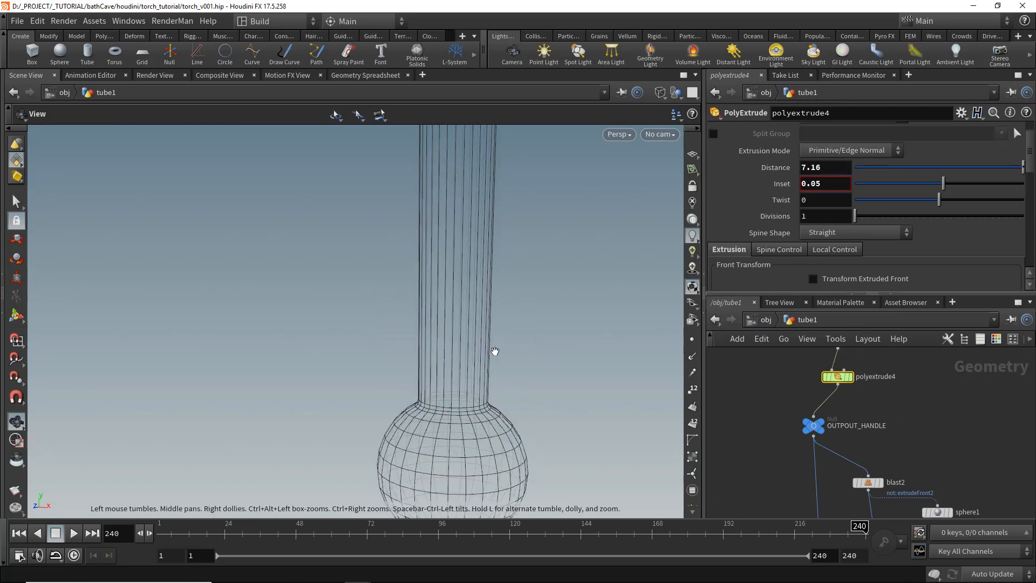
- Switch the viewport to smooth shaded display and frame the whole torch
mouse_move(495, 352)
right_down()
mouse_move(460, 358)
mouse_move(359, 335)
right_up()
key(shift+w)
key(space+g)
right_click(357, 340)
click(313, 349)
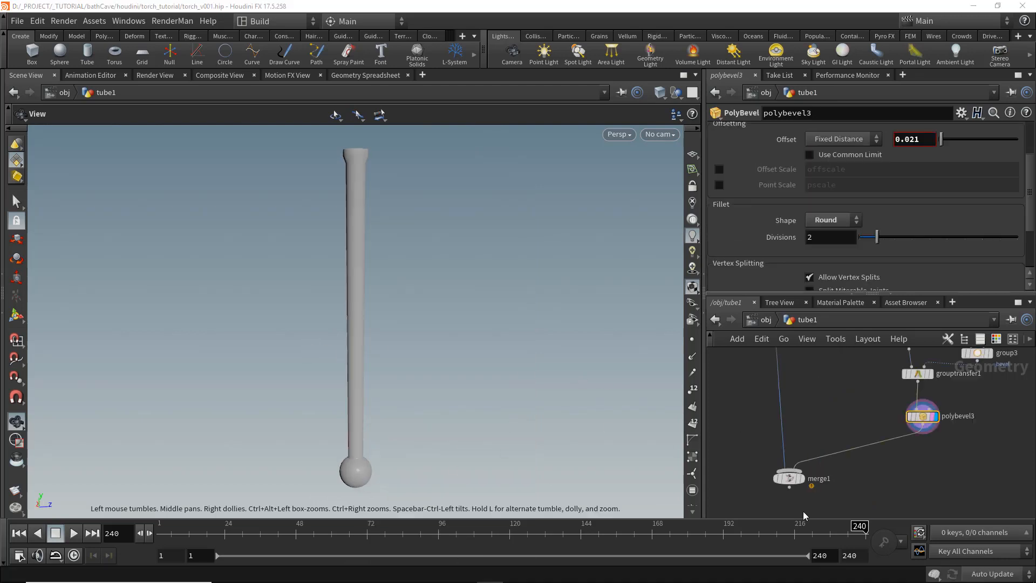
- Select the foreach_end1 node to view the strip head geometry
middle_drag(846, 386, 812, 489)
scroll(831, 426, down, 4)
scroll(829, 462, down, 4)
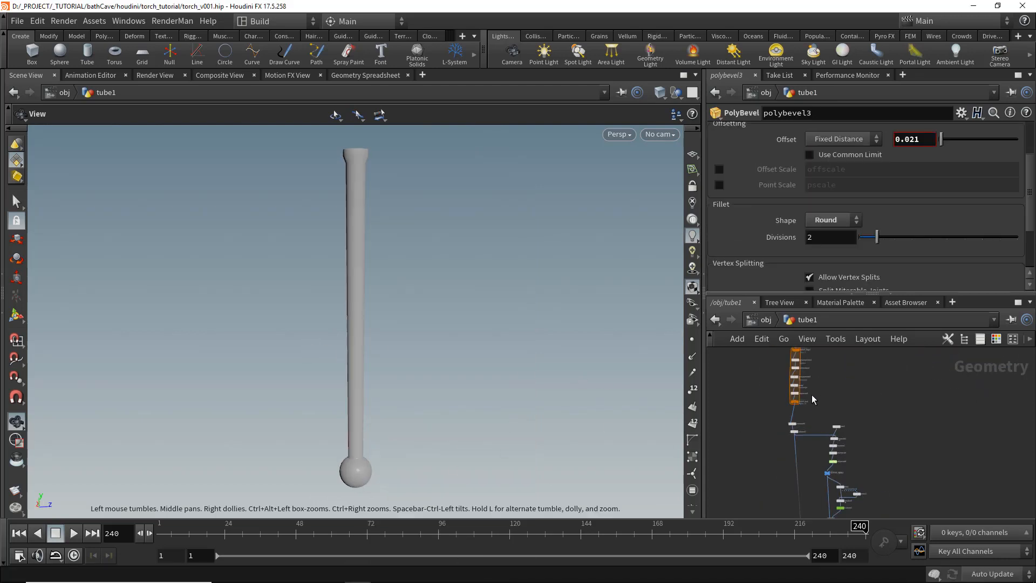
scroll(810, 394, up, 8)
click(775, 392)
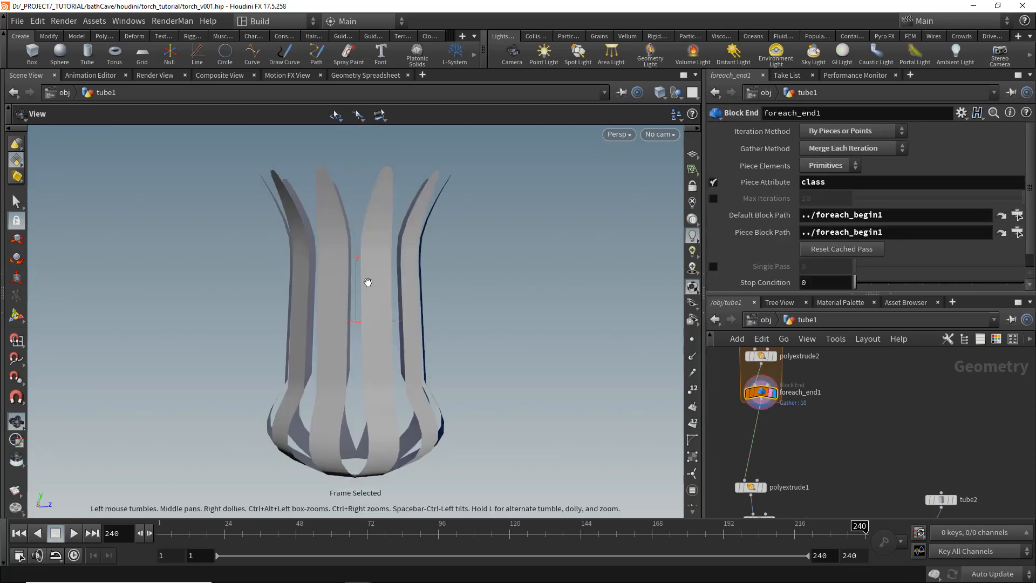
- Add a null node after foreach_end1 and name it OUTPUT_TOP
scroll(789, 475, down, 3)
middle_drag(794, 402, 824, 386)
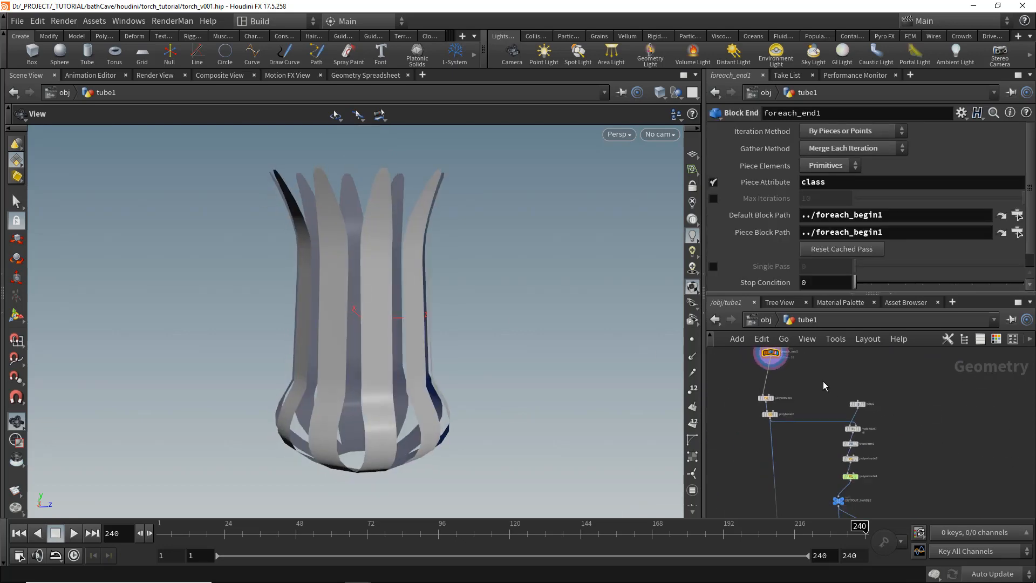
scroll(824, 386, down, 2)
key(Tab)
text(null)
key(Return)
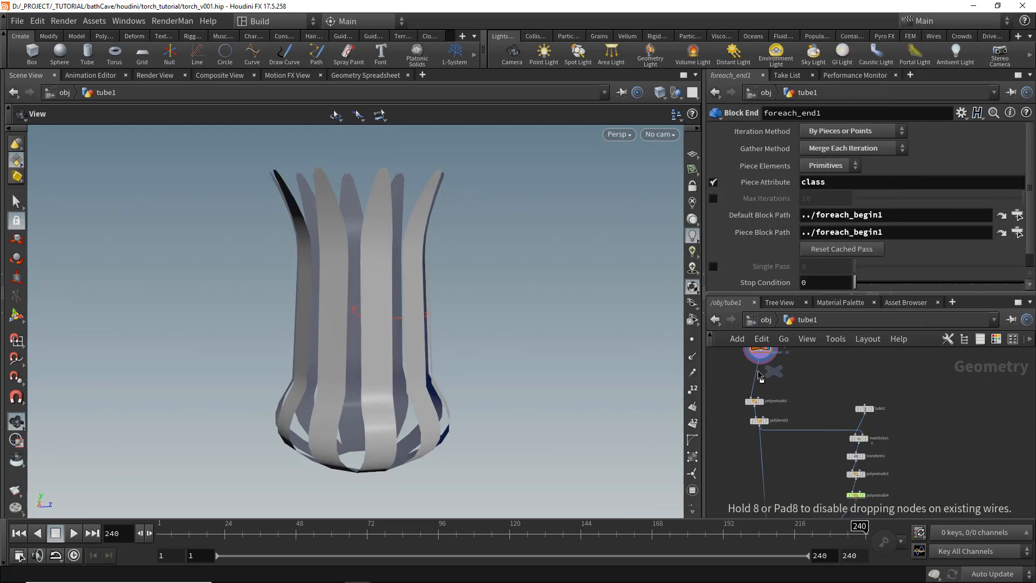
click(752, 373)
scroll(759, 372, up, 3)
double_click(781, 374)
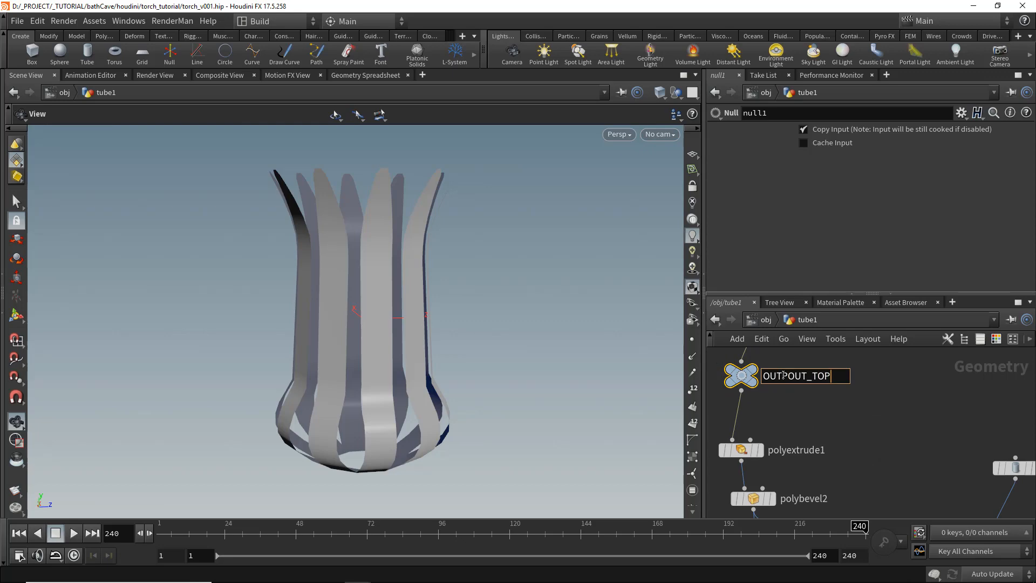
key(Return)
- Add a Match Size node taking line1 as input, matched to the torch geometry's bounds, and enable Scale to Fit
middle_drag(865, 390, 768, 397)
scroll(768, 396, down, 5)
key(Tab)
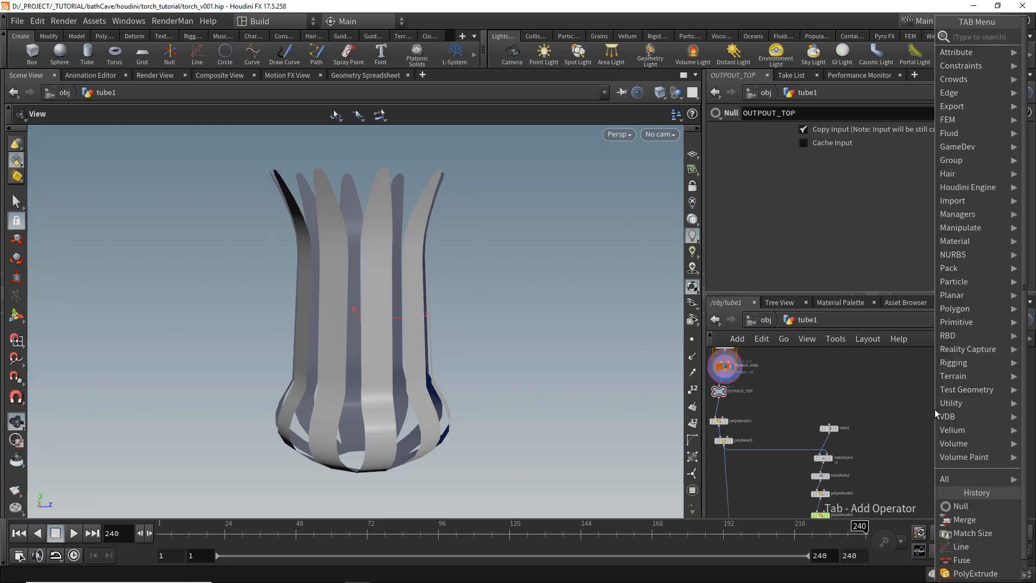
text(match)
key(Down)
key(Return)
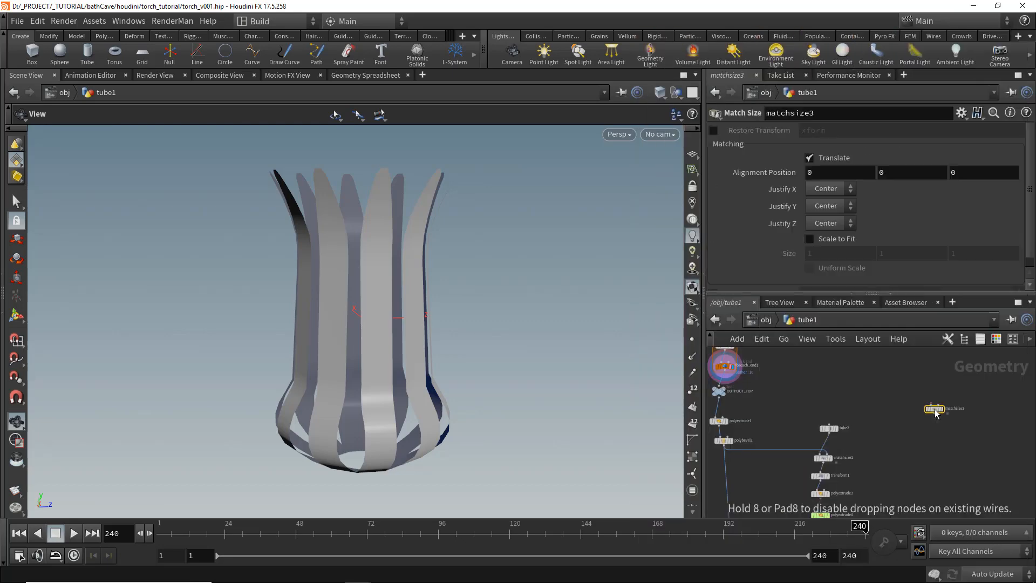
key(Tab)
key(Escape)
scroll(934, 409, up, 1)
scroll(937, 413, up, 2)
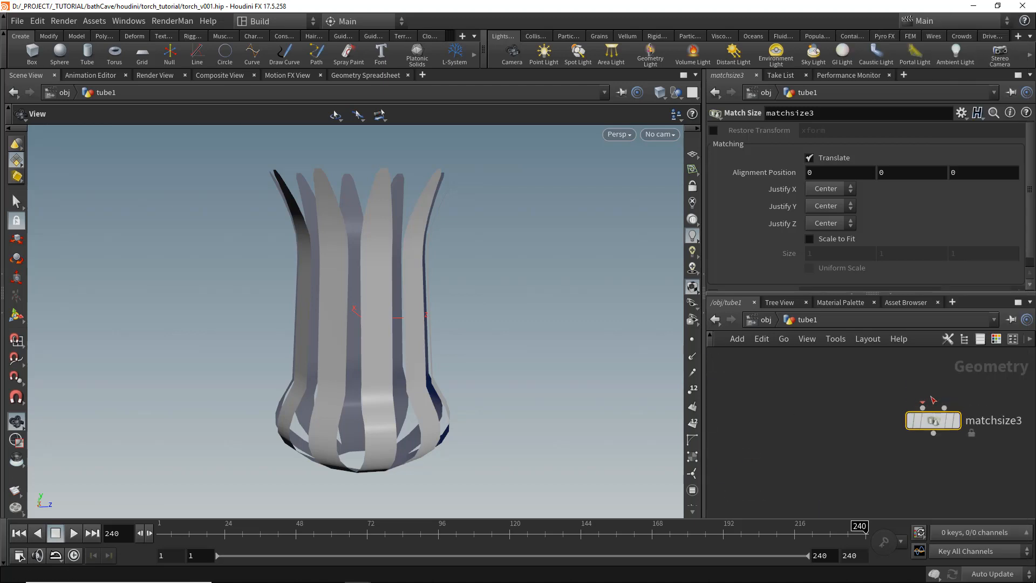
click(937, 413)
scroll(938, 387, down, 2)
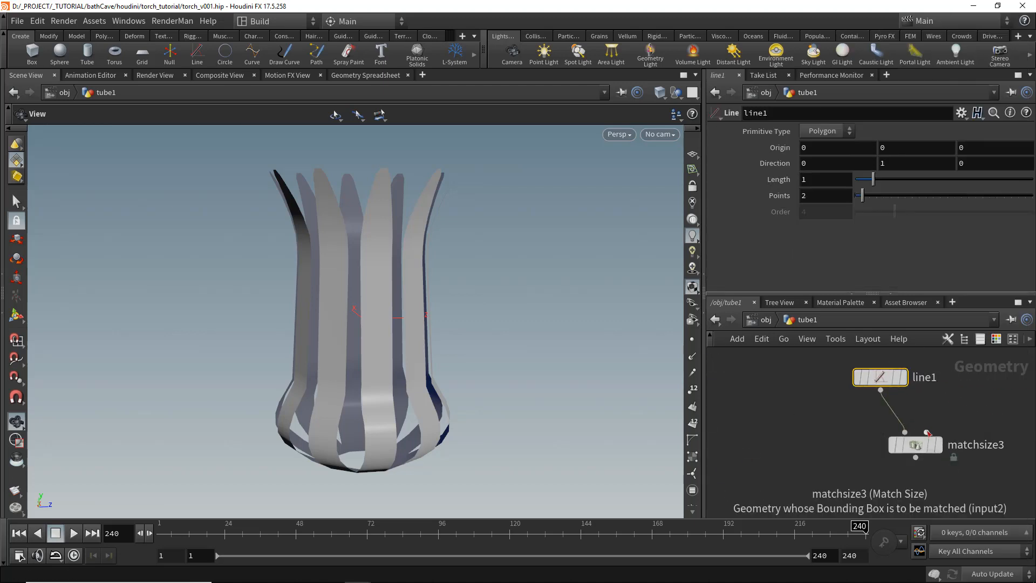
click(925, 430)
scroll(864, 426, down, 1)
middle_drag(763, 419, 877, 404)
click(722, 396)
middle_drag(815, 396, 708, 392)
drag(963, 389, 951, 373)
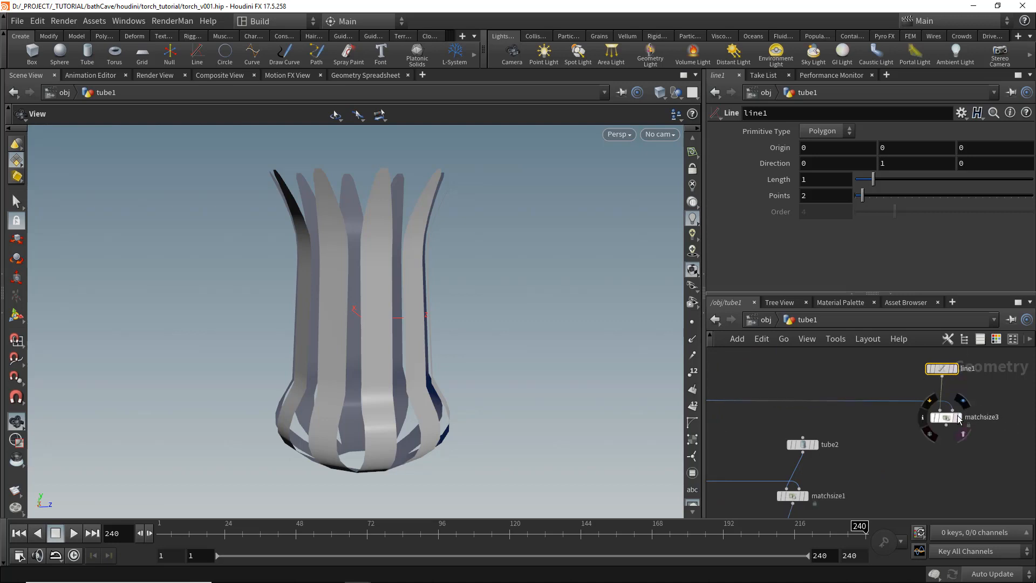
click(958, 419)
click(946, 417)
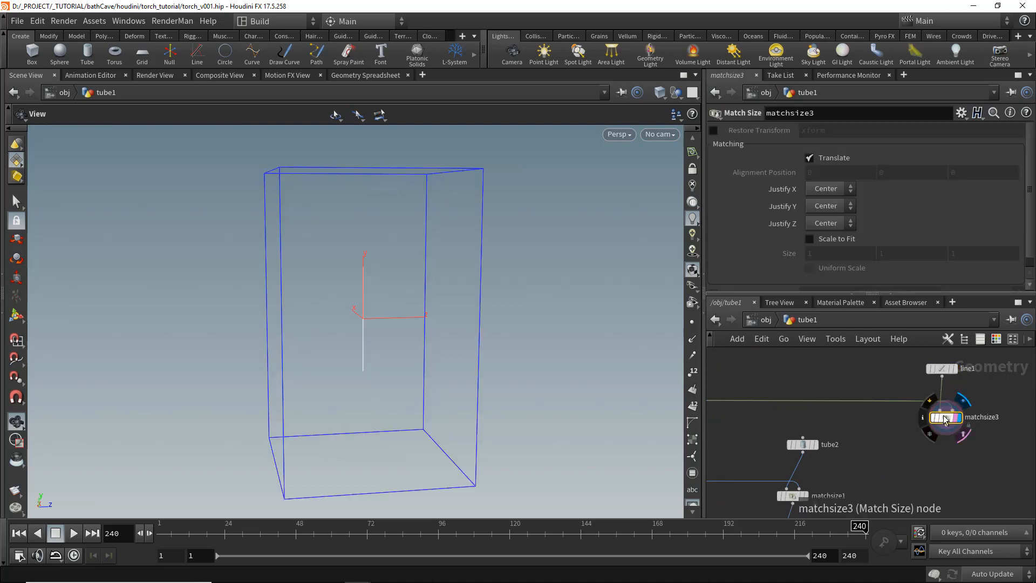
click(834, 239)
- Add a null node named OUTPUT_RINGS wired after the Match Size node
scroll(912, 426, down, 5)
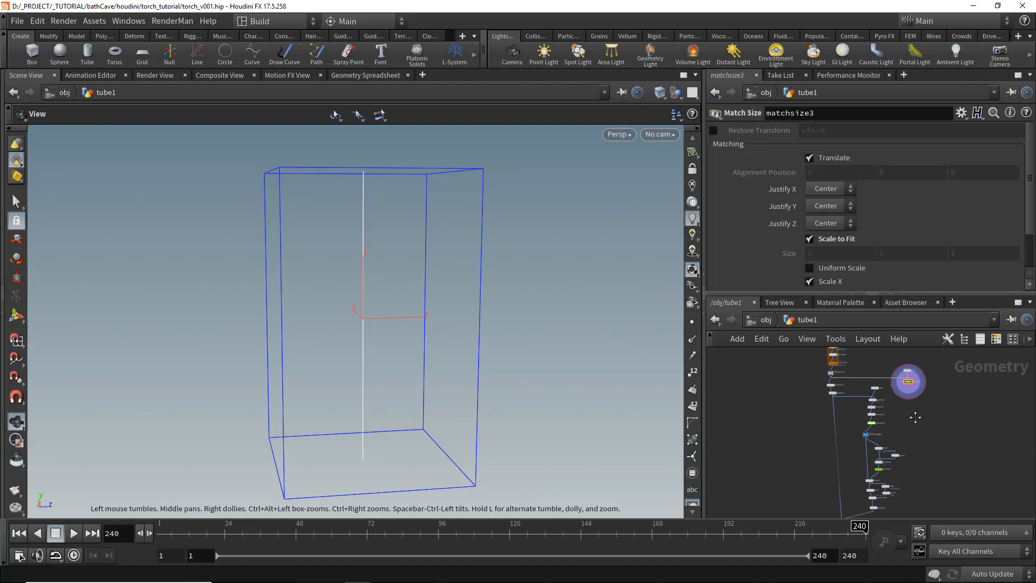
middle_drag(915, 417, 916, 381)
key(Tab)
text(null)
key(Return)
scroll(918, 459, up, 5)
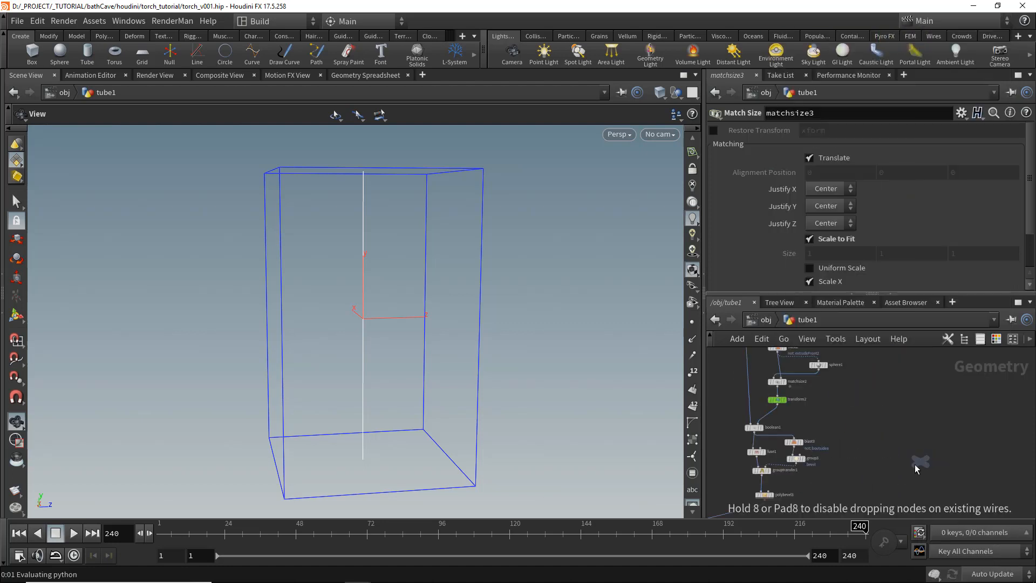
click(914, 465)
click(879, 492)
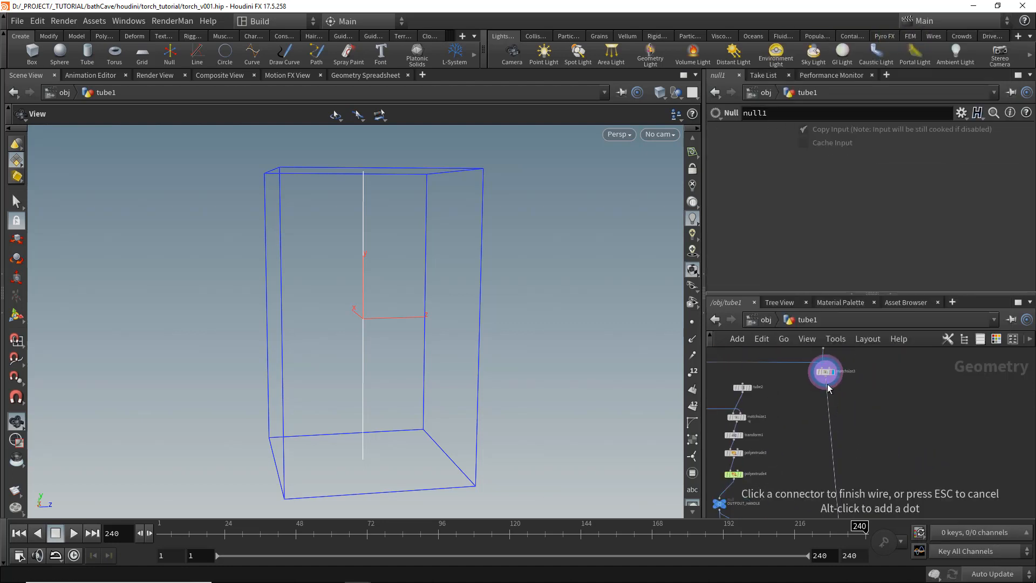
click(828, 386)
middle_drag(840, 510, 857, 371)
middle_drag(829, 507, 846, 419)
drag(895, 420, 886, 432)
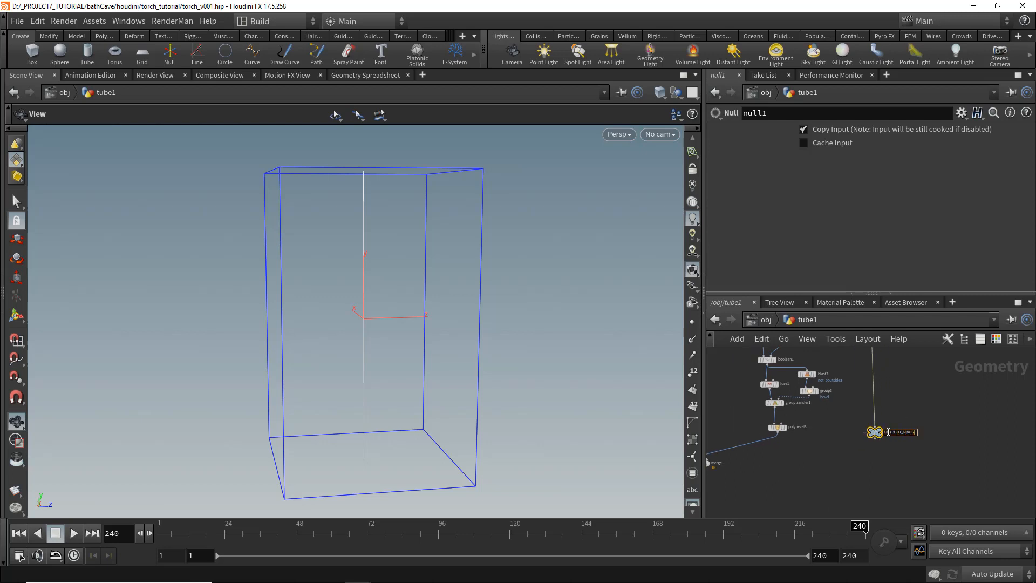
key(Return)
- Connect OUTPUT_RINGS into merge1 and display merge1 to see the line inside the torch
scroll(889, 434, up, 4)
scroll(801, 477, down, 3)
middle_drag(802, 477, 912, 433)
click(945, 420)
scroll(949, 423, down, 1)
middle_drag(840, 471, 1006, 444)
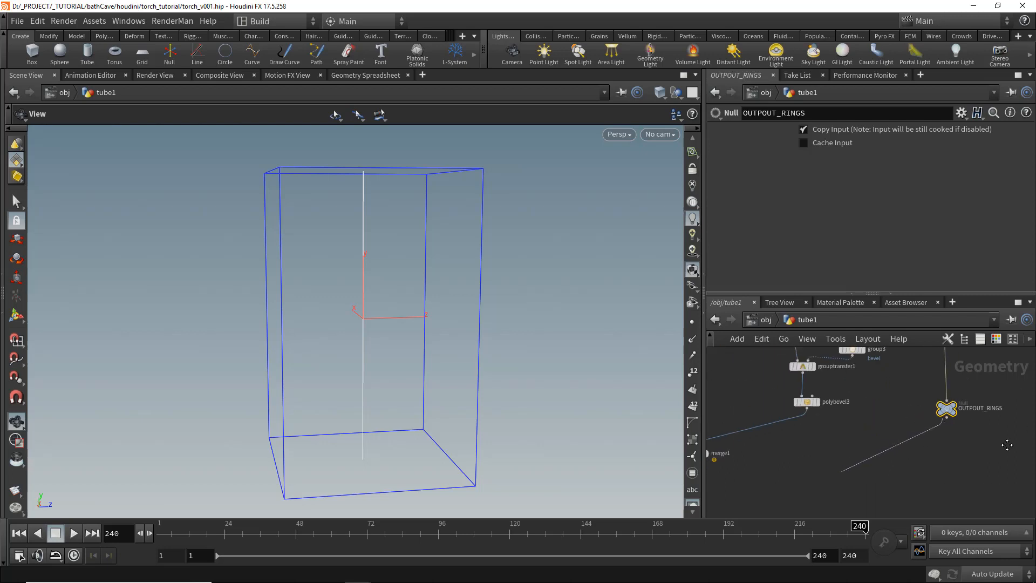
click(883, 421)
scroll(881, 424, up, 3)
click(881, 429)
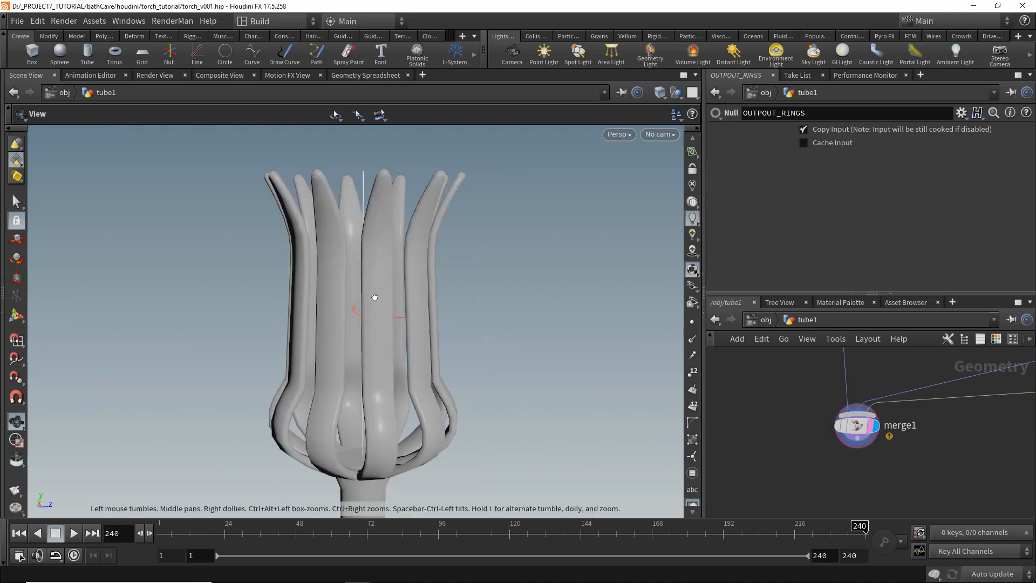
- Add a Carve node below matchsize3, enable Second U, and set First U to 0.215 and Second U to 0.66
drag(373, 297, 330, 318)
middle_drag(1013, 431, 861, 417)
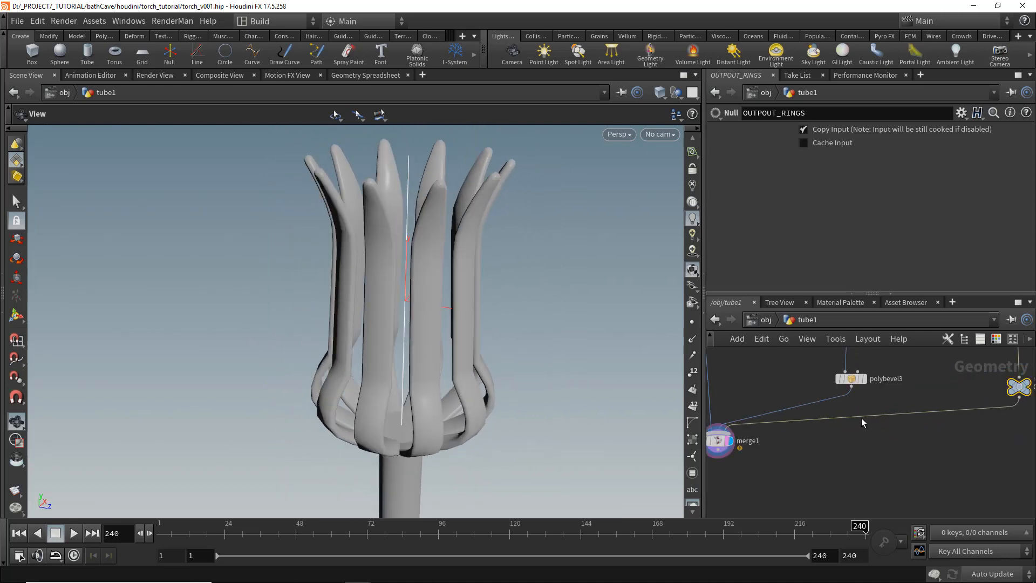
scroll(861, 418, down, 4)
middle_drag(947, 404, 944, 472)
middle_drag(931, 356, 909, 430)
scroll(909, 430, up, 4)
key(Tab)
text(ca)
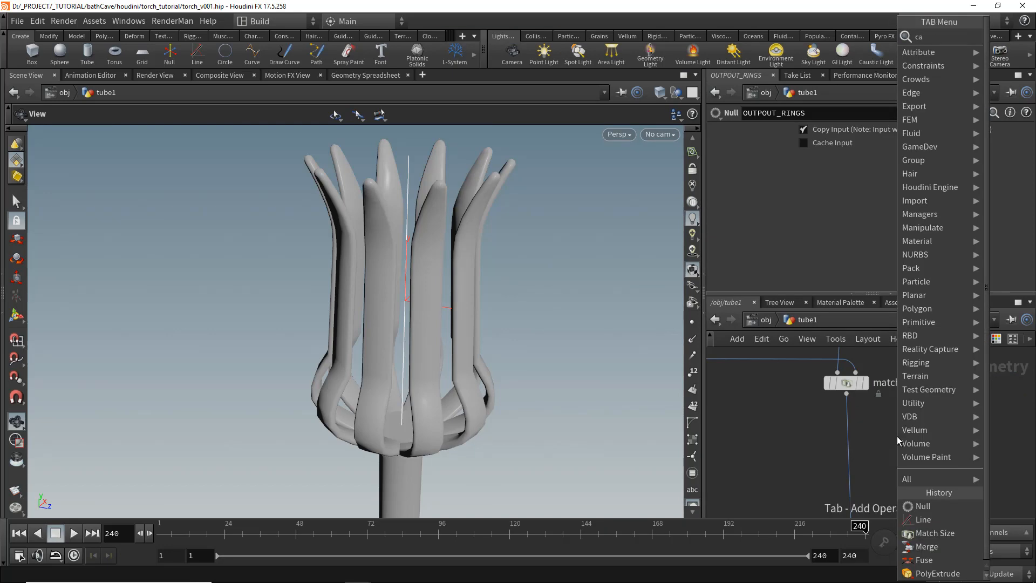
key(Return)
click(836, 433)
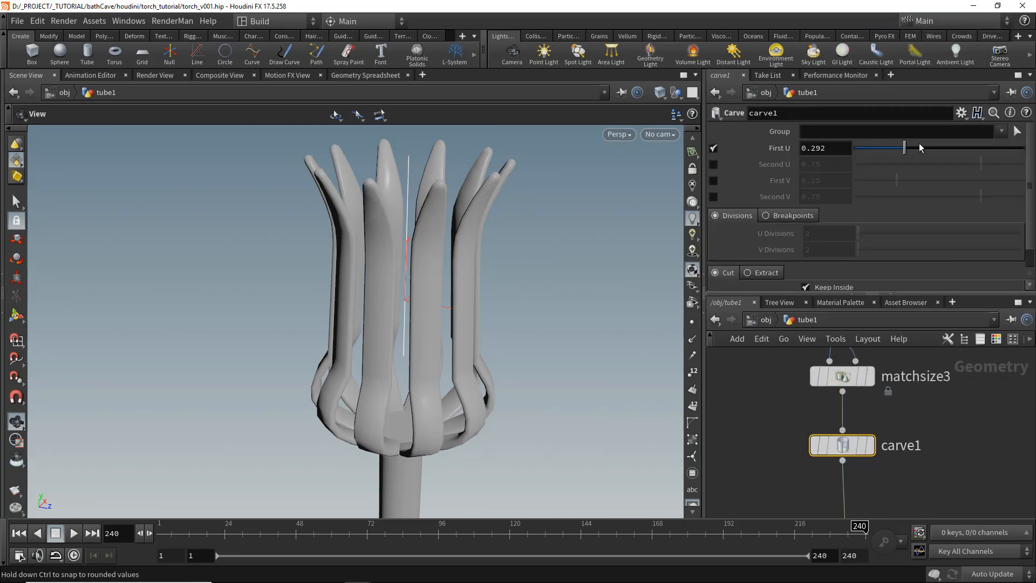
click(714, 165)
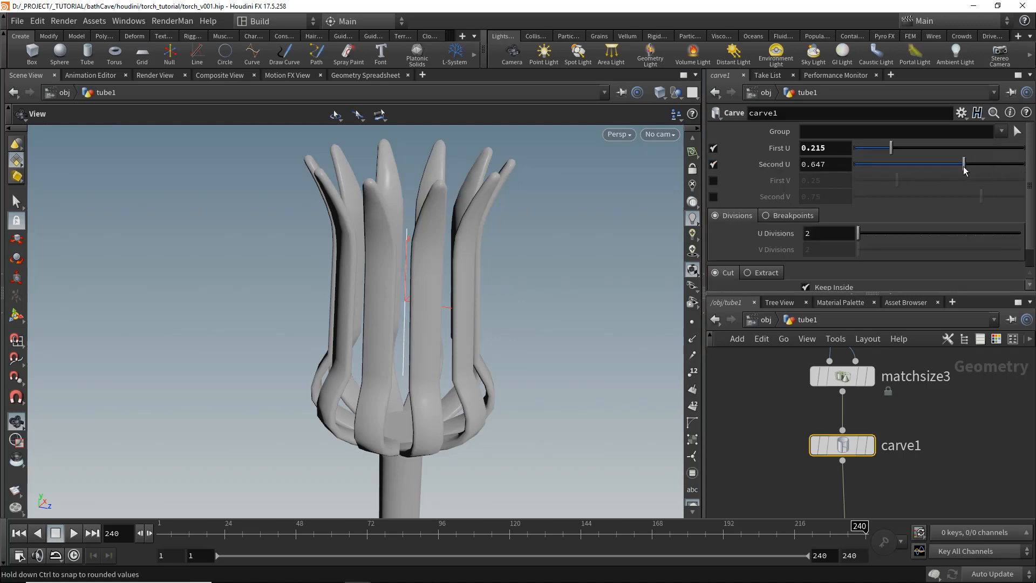
drag(969, 170, 966, 170)
- Add a Copy Stamp node copying the tube onto the carved line's points and display its result
click(899, 377)
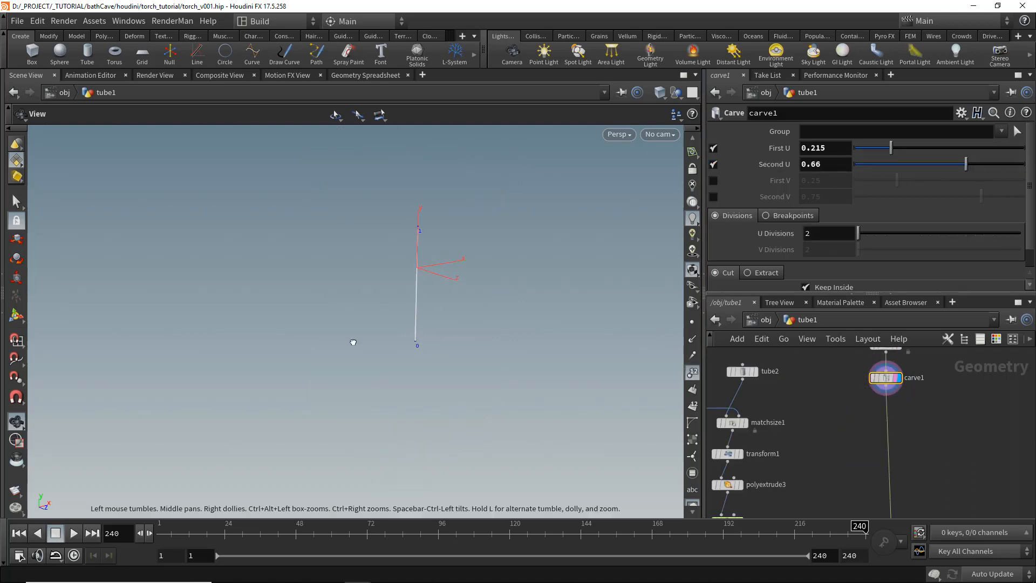
scroll(938, 424, up, 5)
key(Tab)
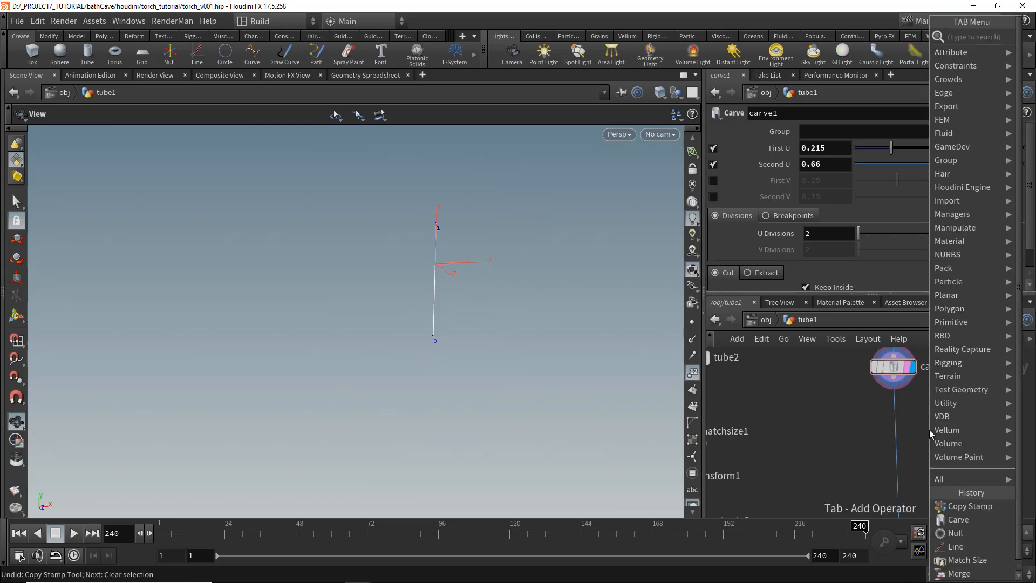
text(copy st)
key(Return)
click(856, 461)
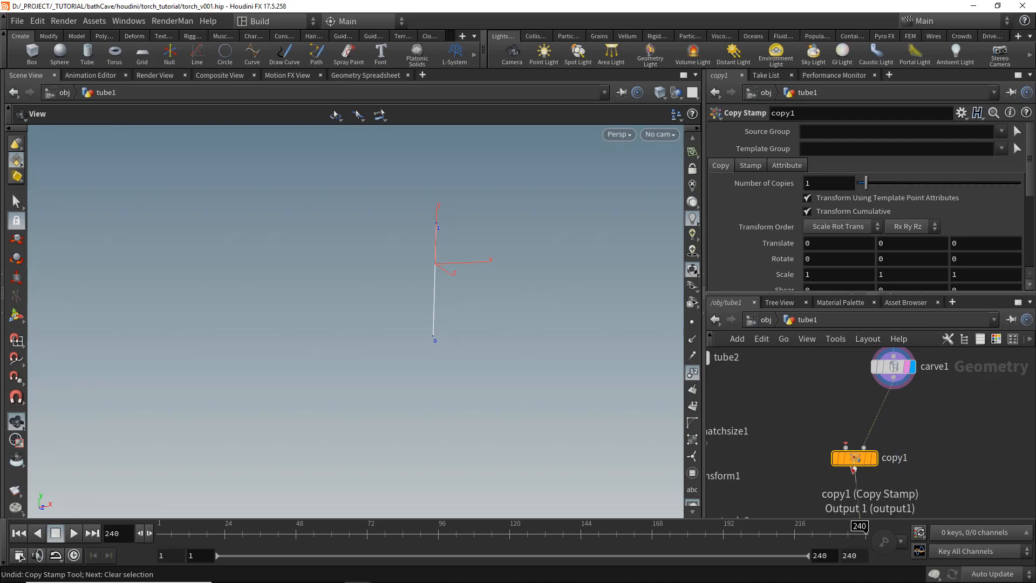
drag(857, 461, 890, 456)
click(878, 442)
click(729, 372)
middle_drag(802, 443, 763, 413)
click(911, 428)
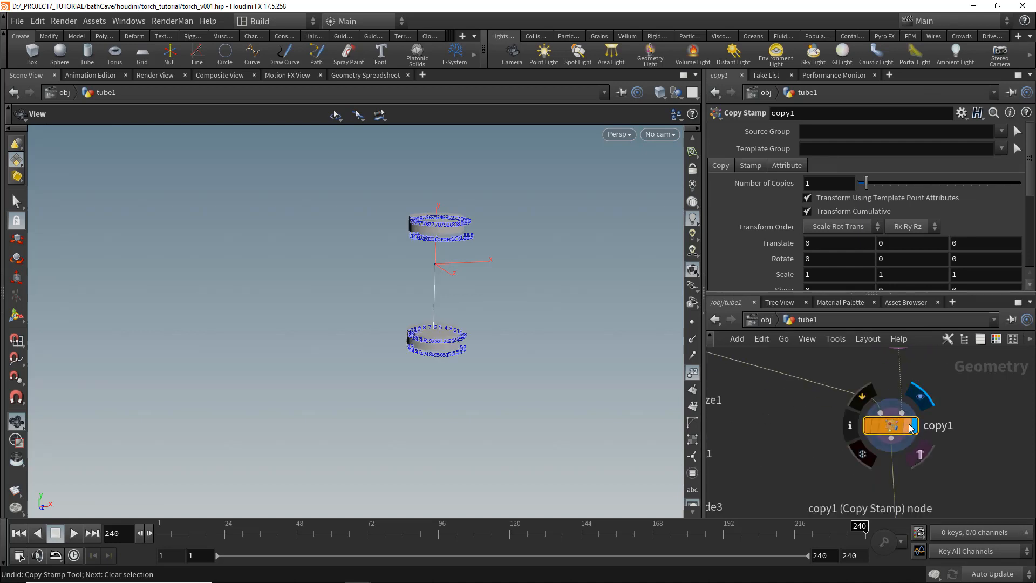
click(694, 373)
drag(405, 251, 499, 270)
- Duplicate tube2 as tube3 feeding copy1 and paste a relative reference to tube2's Columns into tube3's Columns
middle_drag(712, 351, 787, 433)
drag(772, 397, 740, 394)
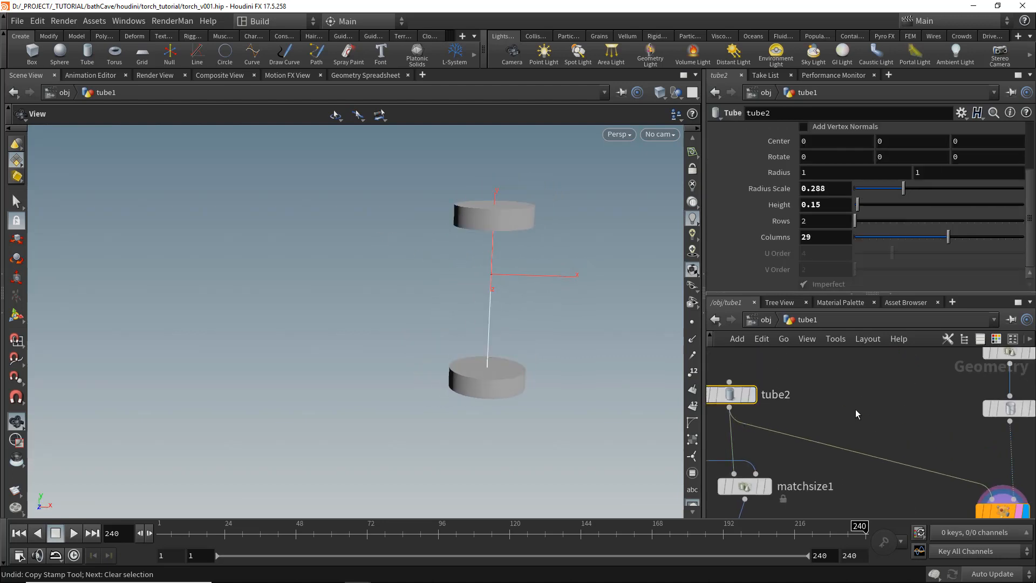
key(ctrl+c)
middle_drag(875, 412, 869, 405)
click(736, 388)
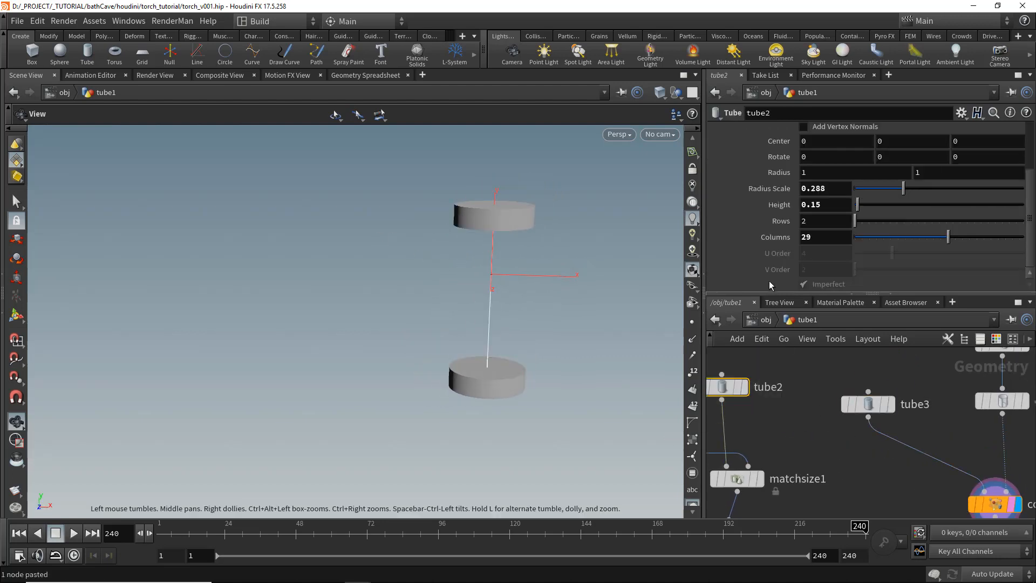
right_click(816, 242)
click(864, 341)
click(869, 404)
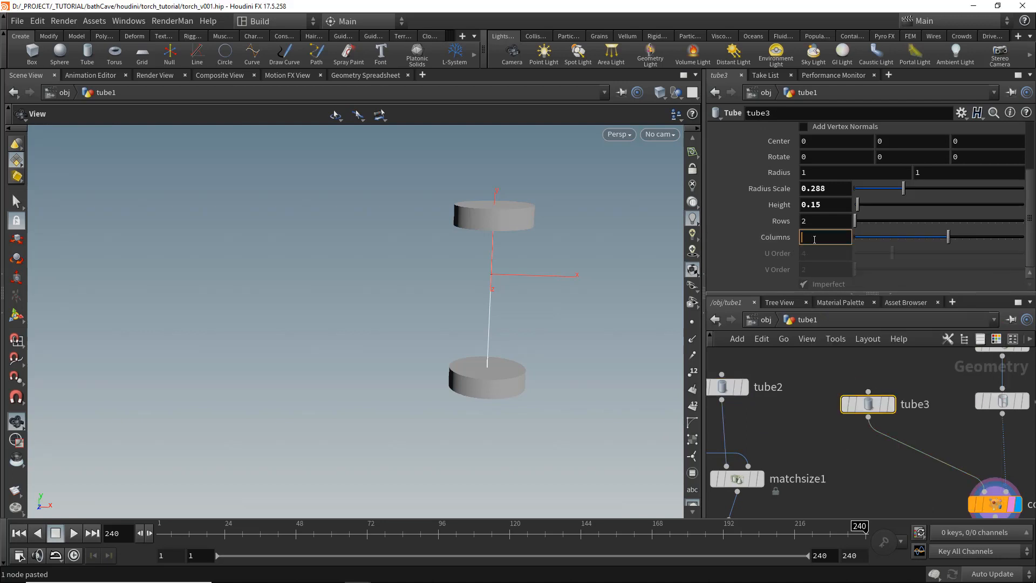
right_click(815, 239)
click(872, 374)
- Turn off End Caps on tube3 and raise its Radius Scale to about 0.596 so the rings wrap the strips
scroll(872, 374, down, 2)
scroll(794, 198, up, 3)
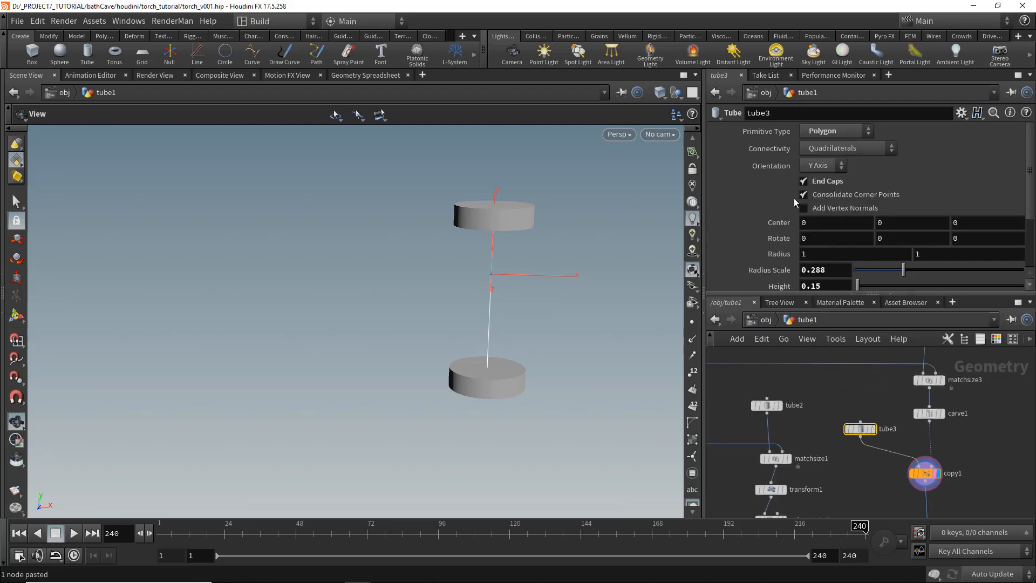
click(803, 180)
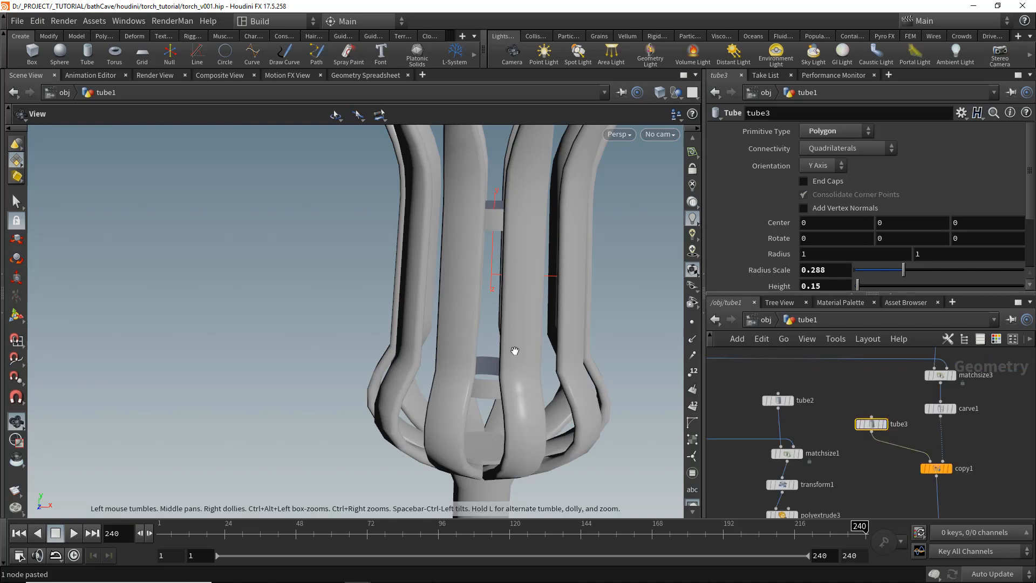
scroll(514, 351, down, 5)
drag(908, 268, 961, 270)
drag(448, 281, 393, 211)
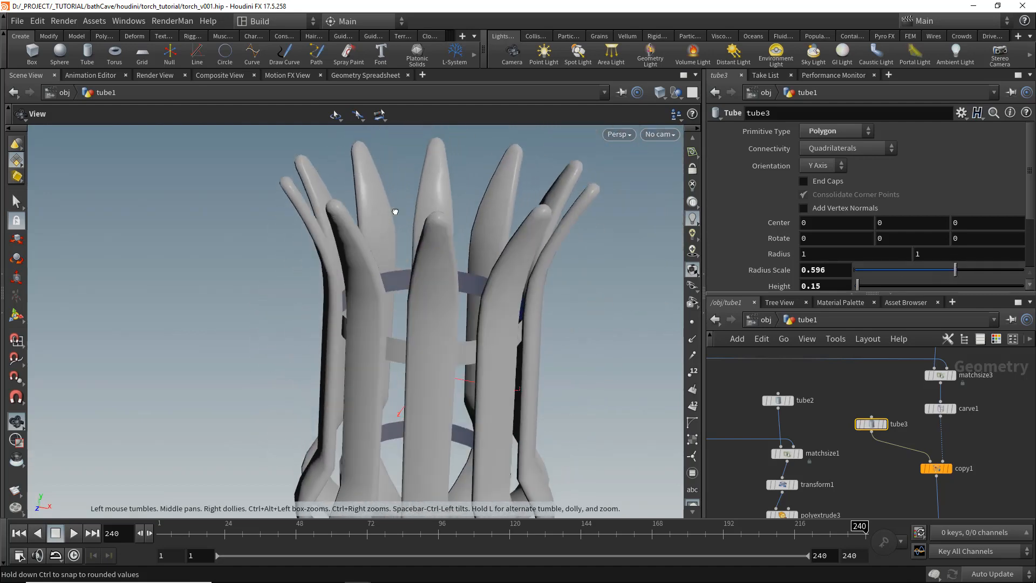
middle_drag(413, 345, 444, 225)
drag(445, 225, 453, 237)
scroll(823, 248, down, 2)
middle_drag(828, 250, 851, 248)
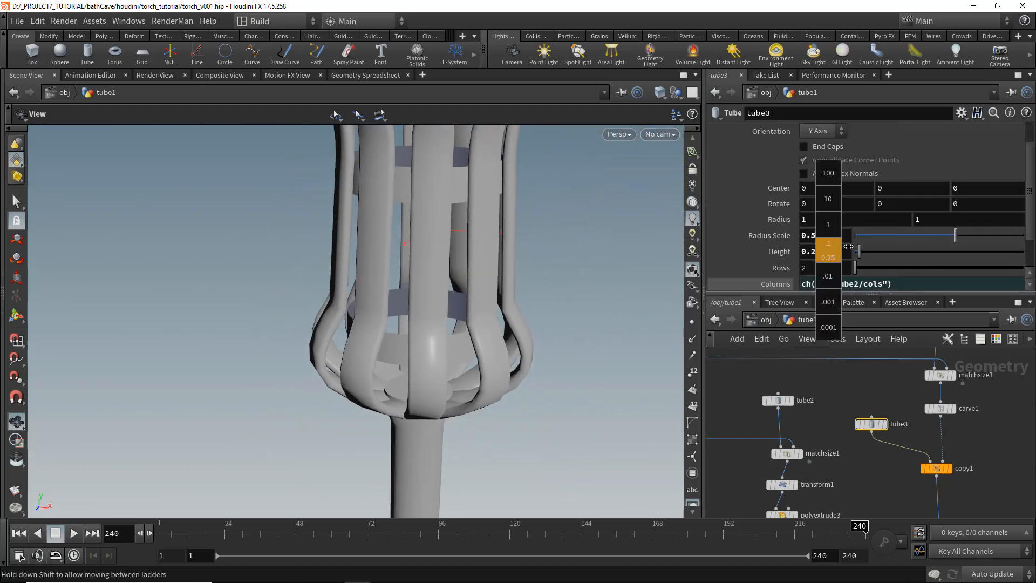
drag(415, 330, 419, 303)
right_drag(419, 303, 507, 266)
- Set carve1's First U to 0.369 and Second U to 0.731 to reposition the rings
click(940, 408)
drag(942, 164, 918, 148)
drag(376, 313, 397, 331)
right_drag(398, 331, 465, 310)
drag(464, 310, 394, 327)
right_drag(394, 326, 428, 328)
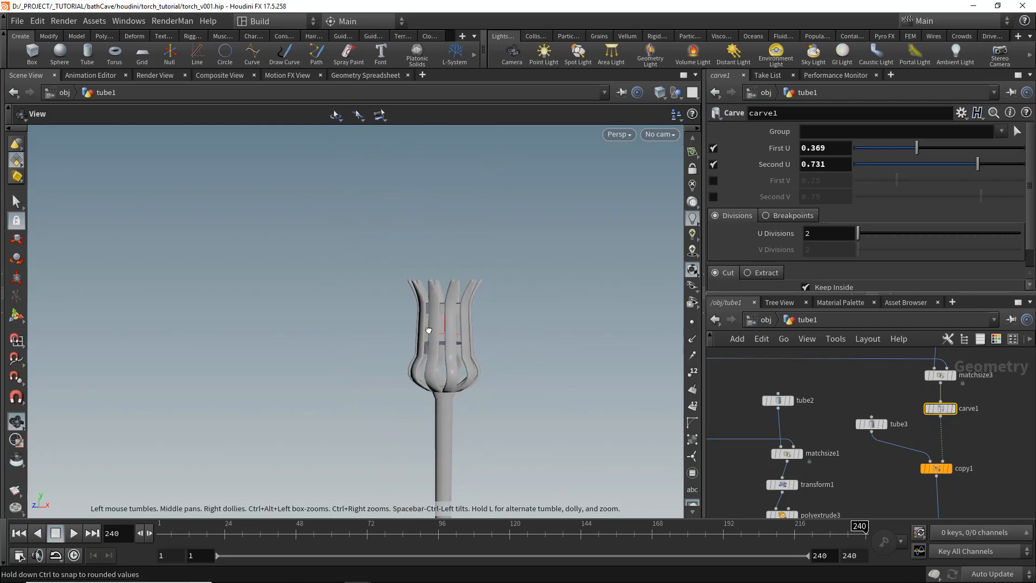
drag(428, 329, 459, 335)
right_drag(458, 336, 532, 326)
drag(533, 326, 587, 296)
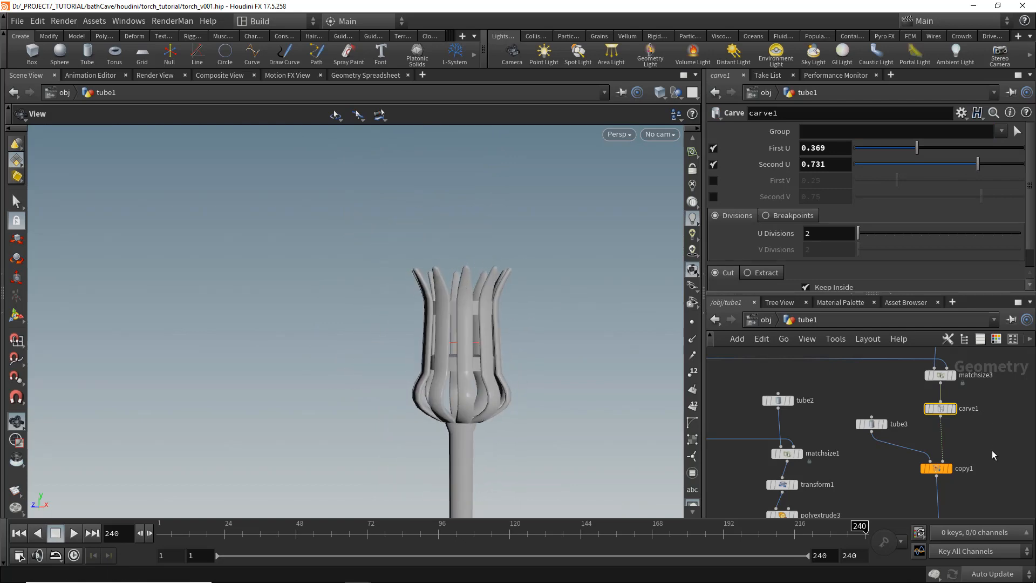
- Add a PolyExtrude node after copy1 to thicken the rings
middle_drag(972, 509, 940, 429)
key(Tab)
text(polyex)
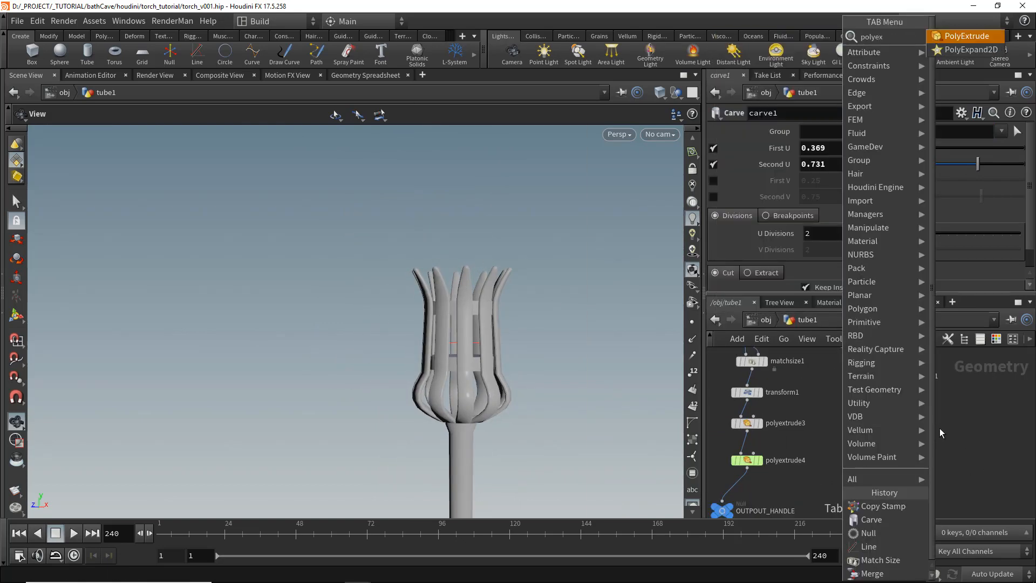
key(Return)
scroll(915, 409, up, 2)
click(904, 429)
drag(899, 432, 899, 438)
drag(458, 310, 477, 349)
right_drag(477, 350, 553, 349)
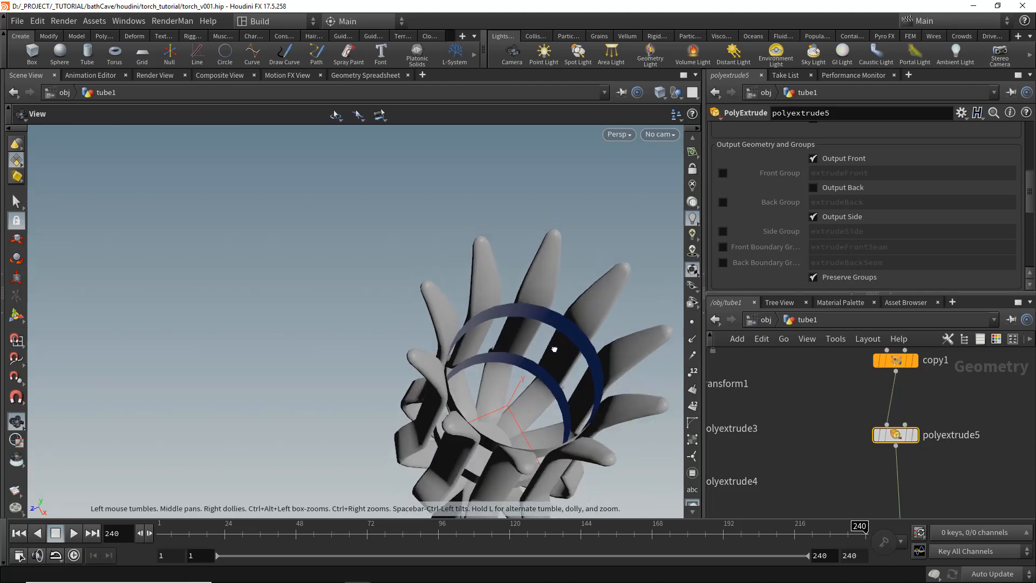
scroll(880, 228, up, 5)
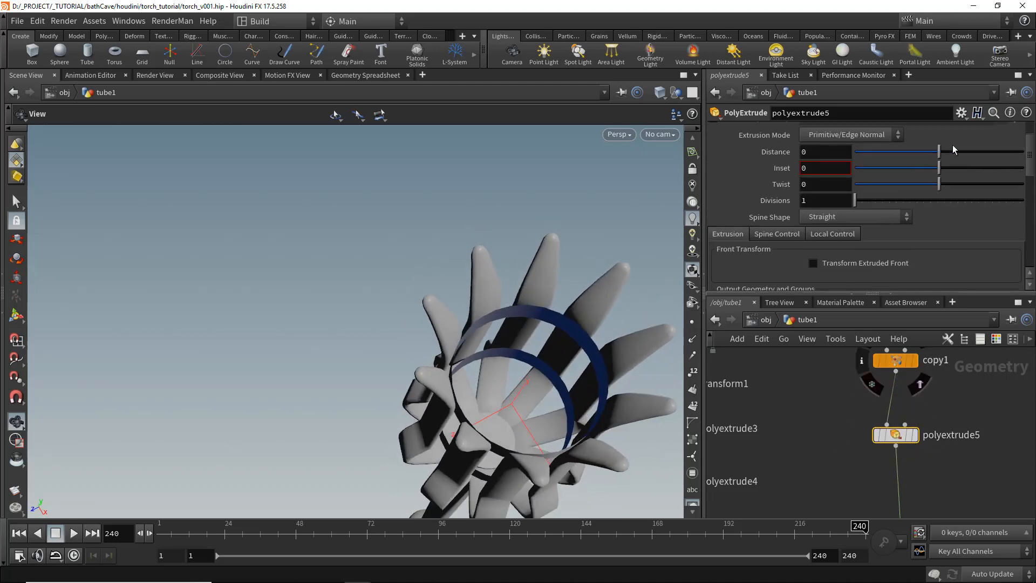
- Set polyextrude5's Distance to about -0.045 to thicken the rings
drag(940, 152, 937, 155)
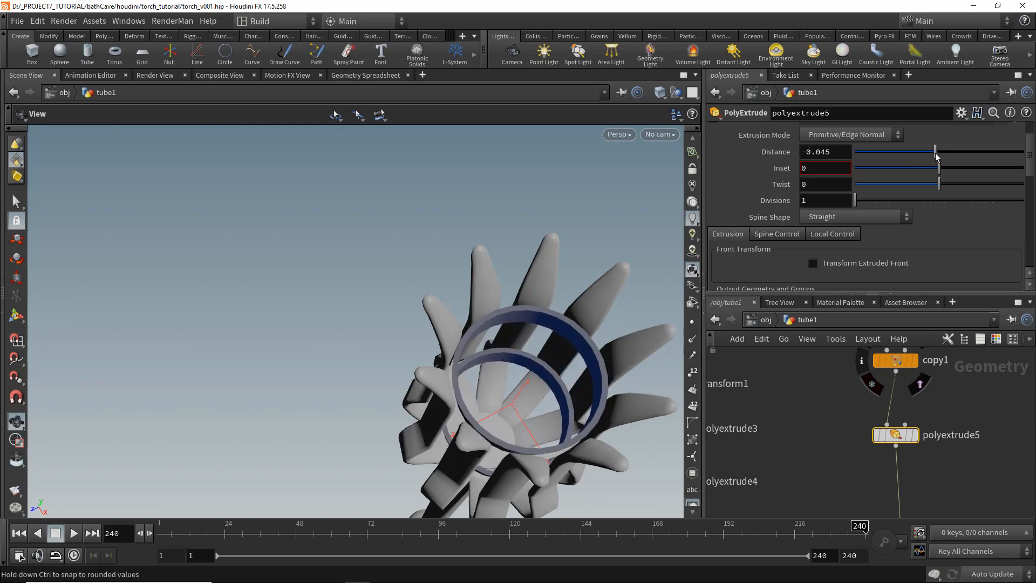
scroll(785, 199, down, 3)
drag(567, 410, 569, 363)
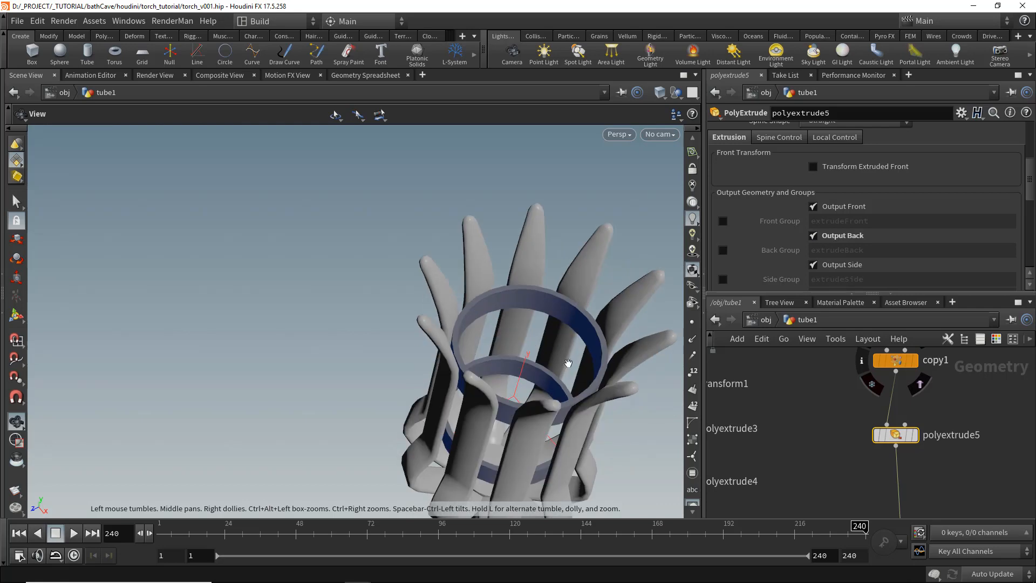
- Add a Reverse node after polyextrude5 to flip the ring normals
key(Tab)
text(rev)
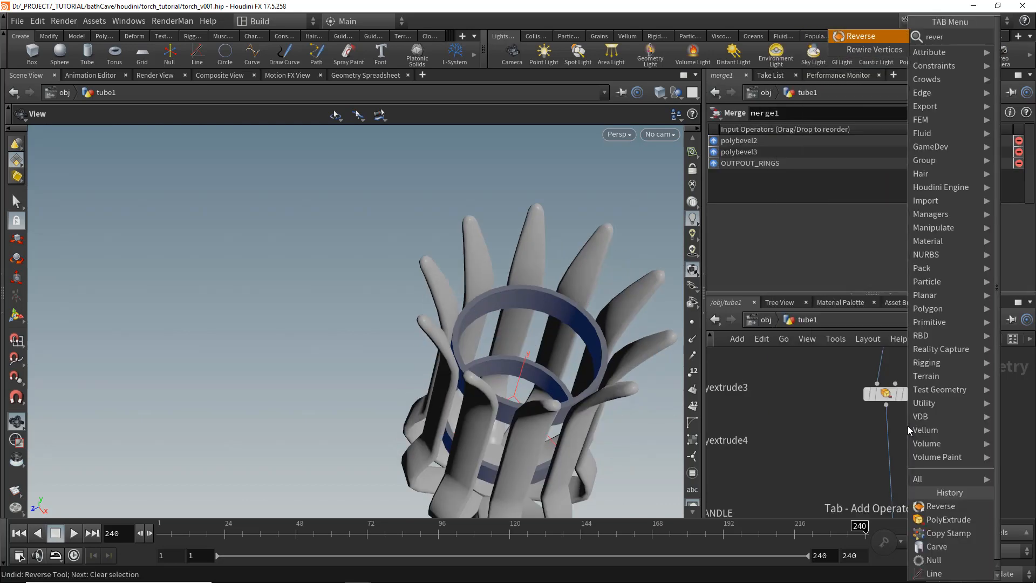
key(Return)
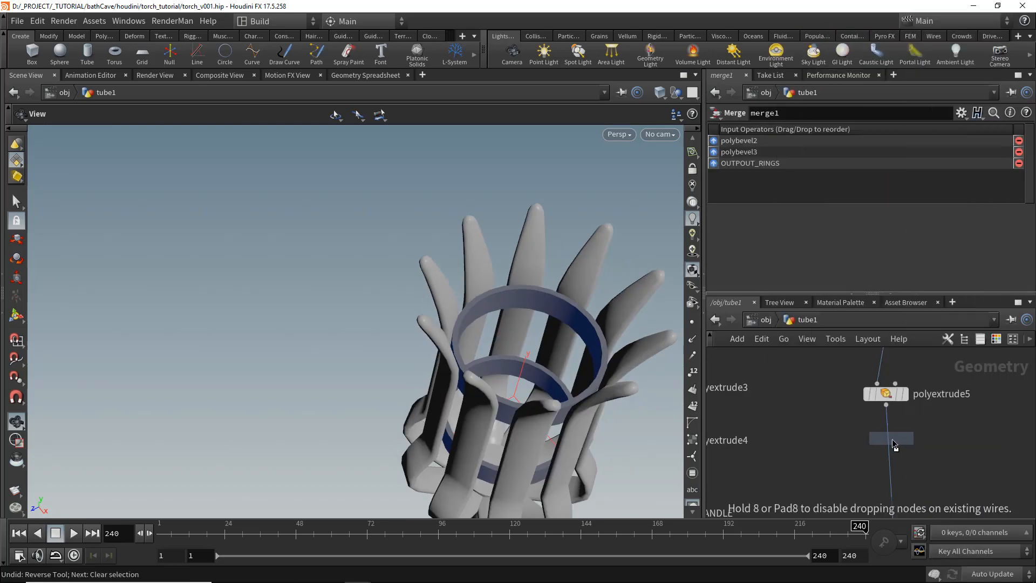
click(894, 444)
middle_drag(937, 394, 919, 443)
scroll(918, 443, down, 2)
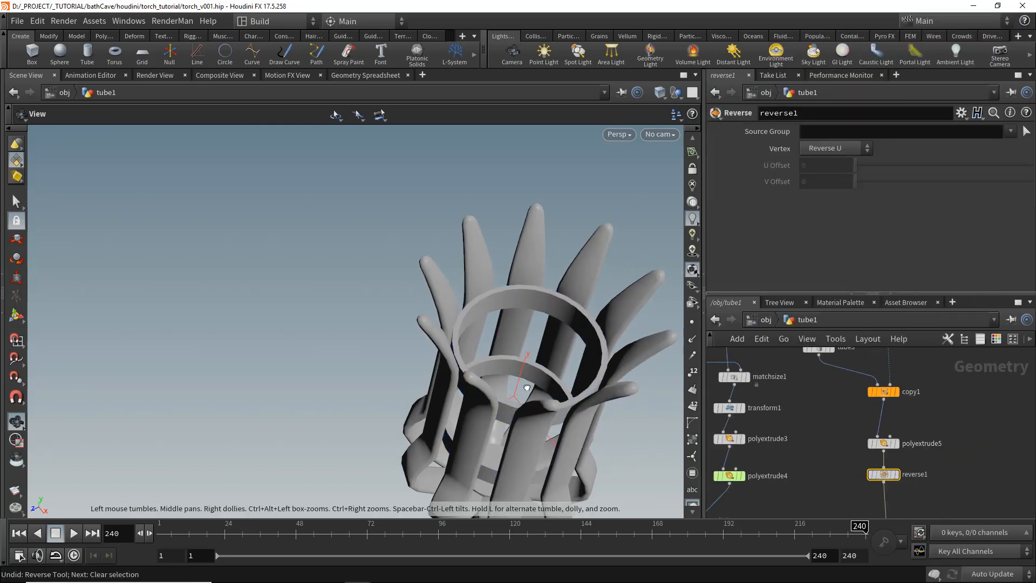
drag(506, 399, 513, 342)
scroll(514, 342, up, 3)
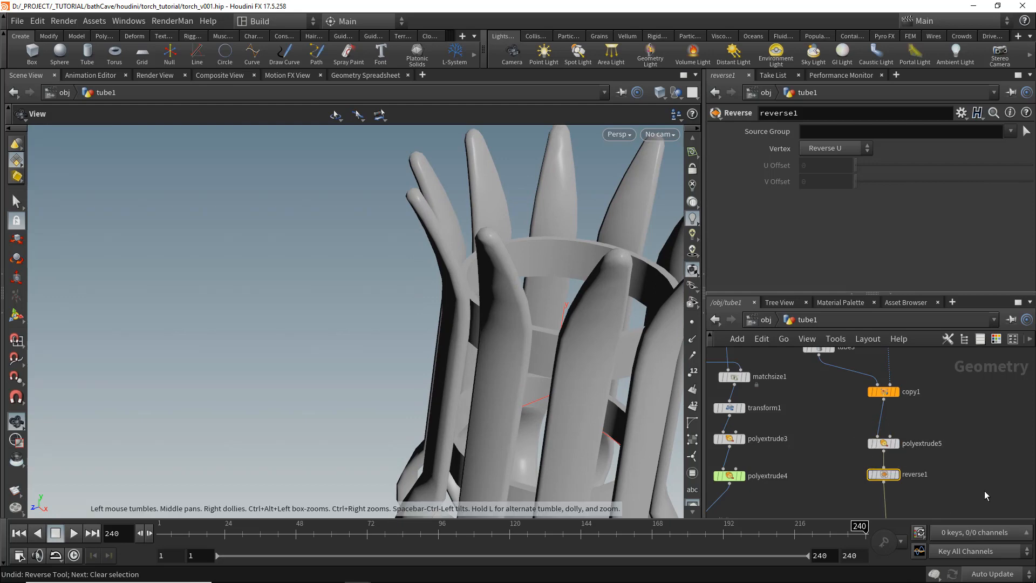
- Add a PolyBevel node after reverse1 and make it the displayed node
middle_drag(985, 496, 982, 428)
key(Tab)
text(polybeve)
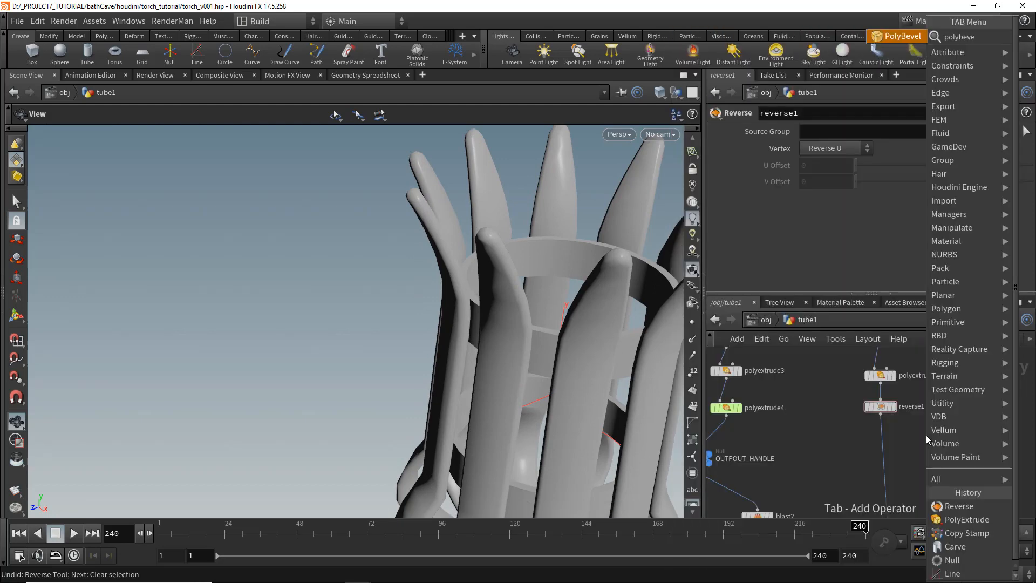
key(Return)
click(882, 456)
scroll(879, 464, up, 3)
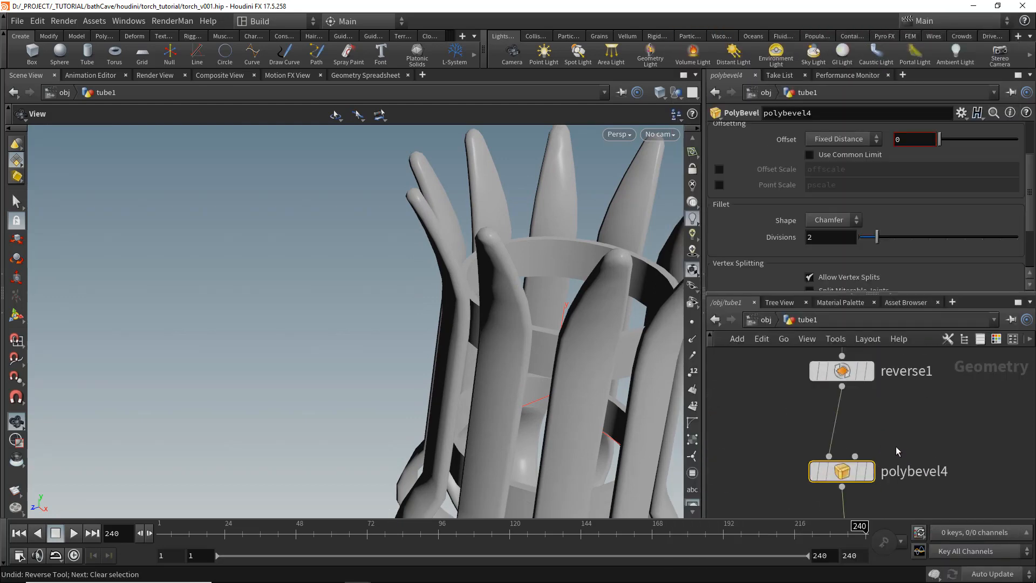
click(870, 471)
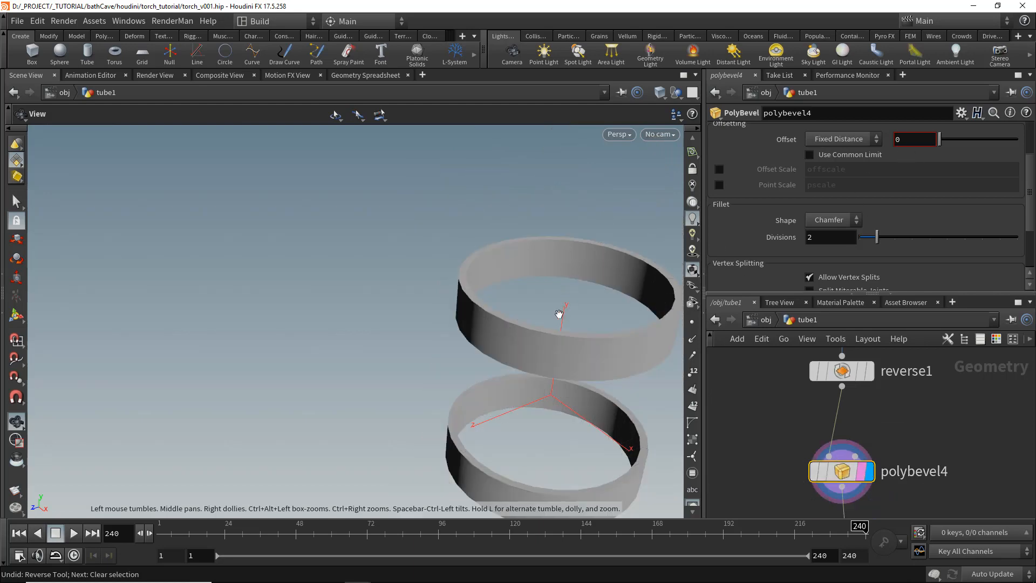
- Enable Ignore Flat Edges on polybevel4 and set Flatness Angle to about 63.5
drag(558, 310, 421, 254)
key(w)
drag(938, 141, 944, 143)
scroll(836, 174, up, 3)
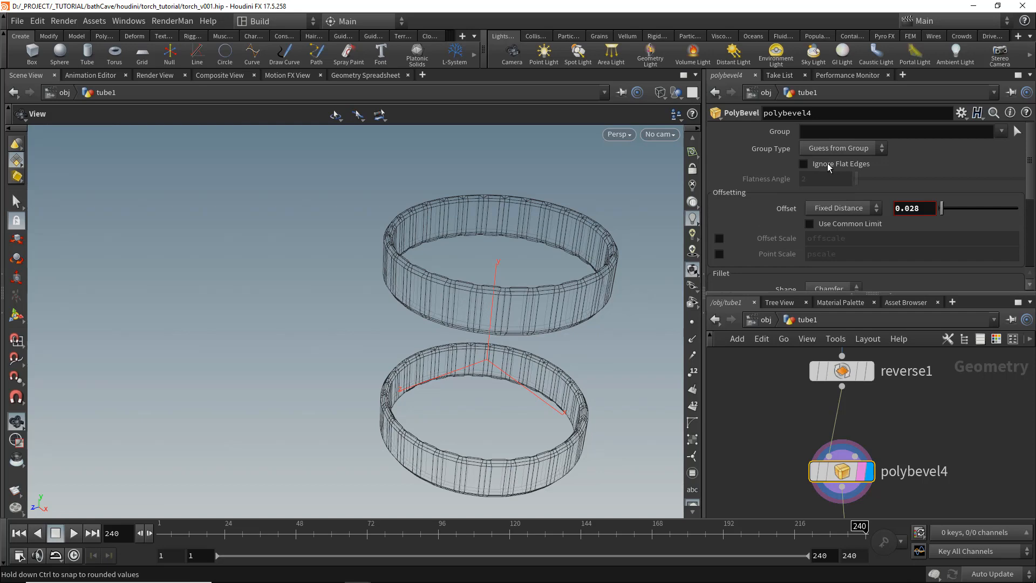
click(830, 165)
drag(856, 179, 915, 179)
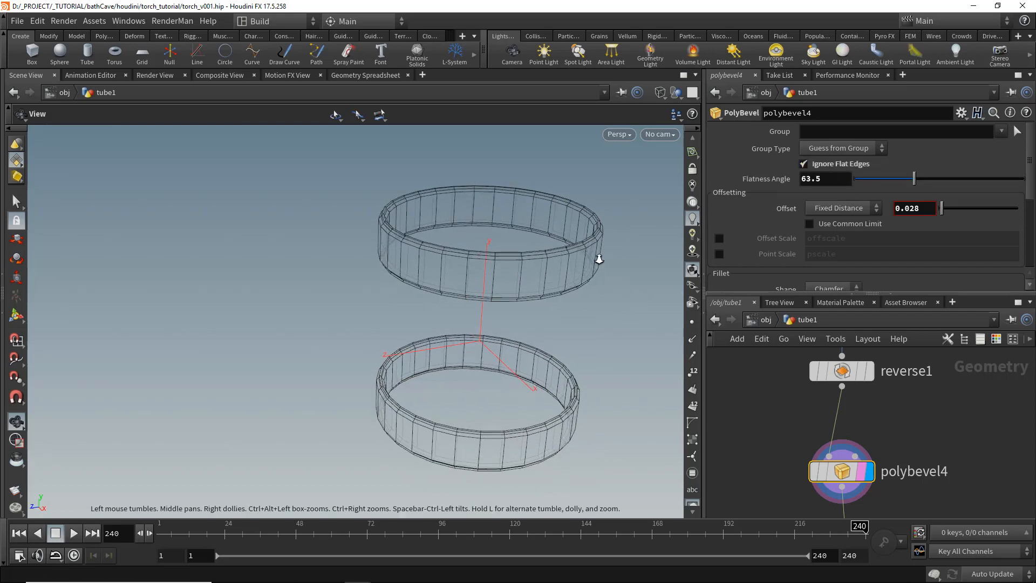
- Set polybevel4's Offset to 0.012
scroll(597, 259, up, 3)
scroll(967, 197, down, 1)
key(BackSpace)
key(Return)
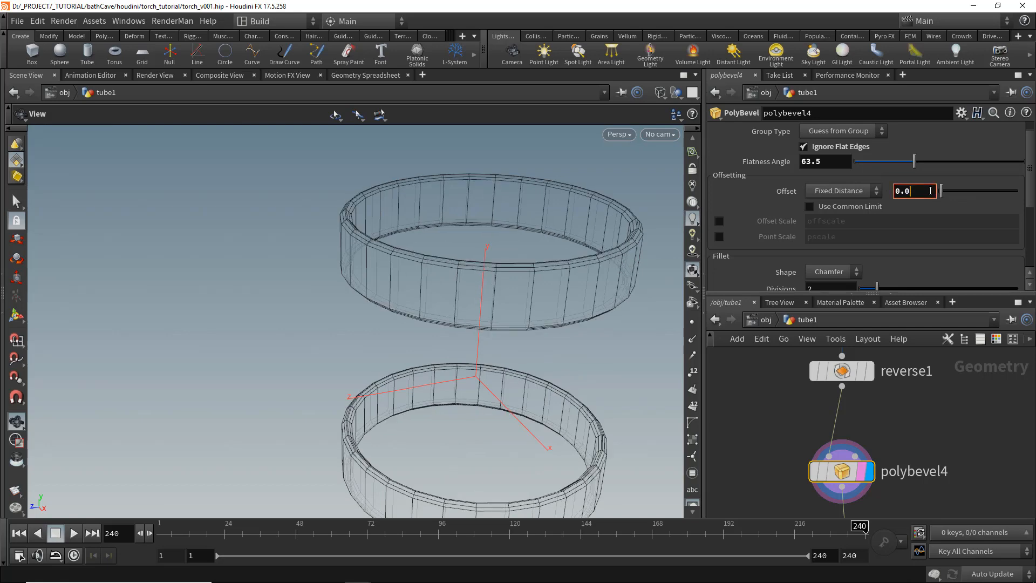
text(15)
key(Return)
key(BackSpace)
text(2)
key(Return)
- Set polybevel4's Divisions to 1
scroll(930, 192, down, 3)
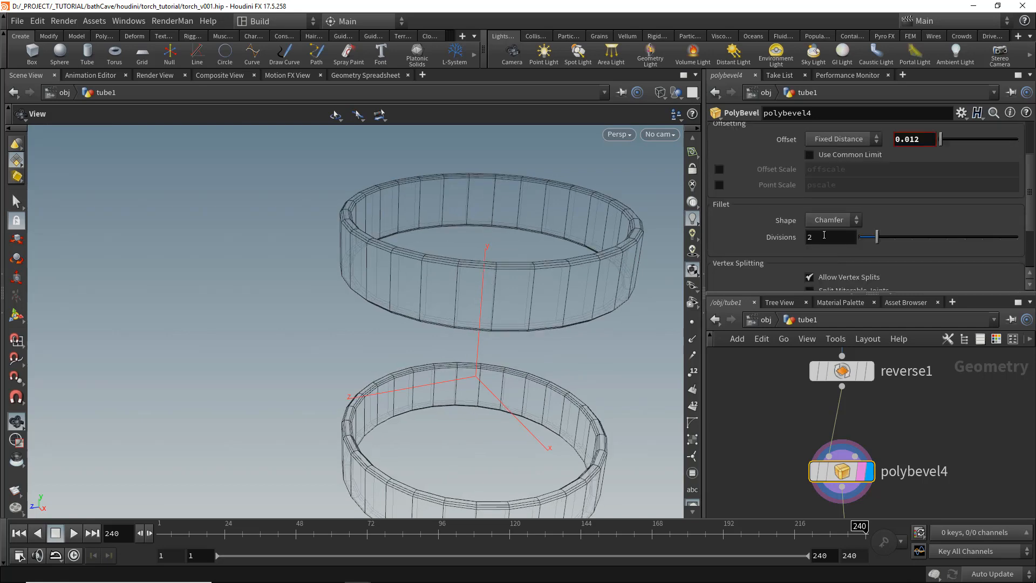
click(861, 238)
scroll(413, 258, up, 1)
right_drag(413, 257, 412, 329)
key(shift+w)
drag(412, 328, 427, 321)
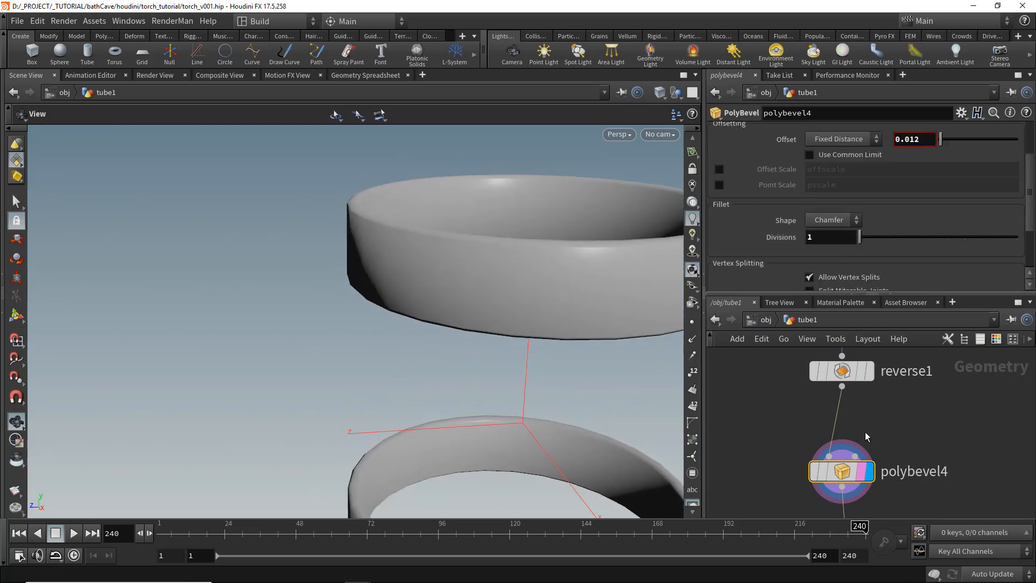
middle_drag(488, 502, 490, 333)
right_drag(491, 333, 486, 308)
drag(486, 308, 479, 355)
right_drag(478, 355, 463, 319)
key(shift+w)
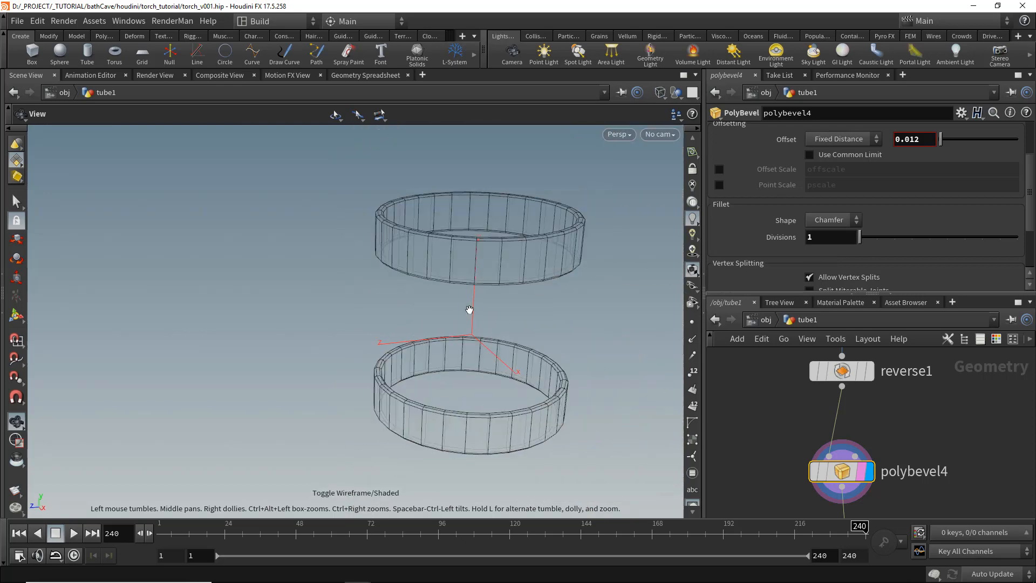
- Display merge1 and frame the whole torch in the viewport
scroll(855, 477, down, 3)
middle_drag(811, 501, 926, 401)
scroll(926, 401, up, 4)
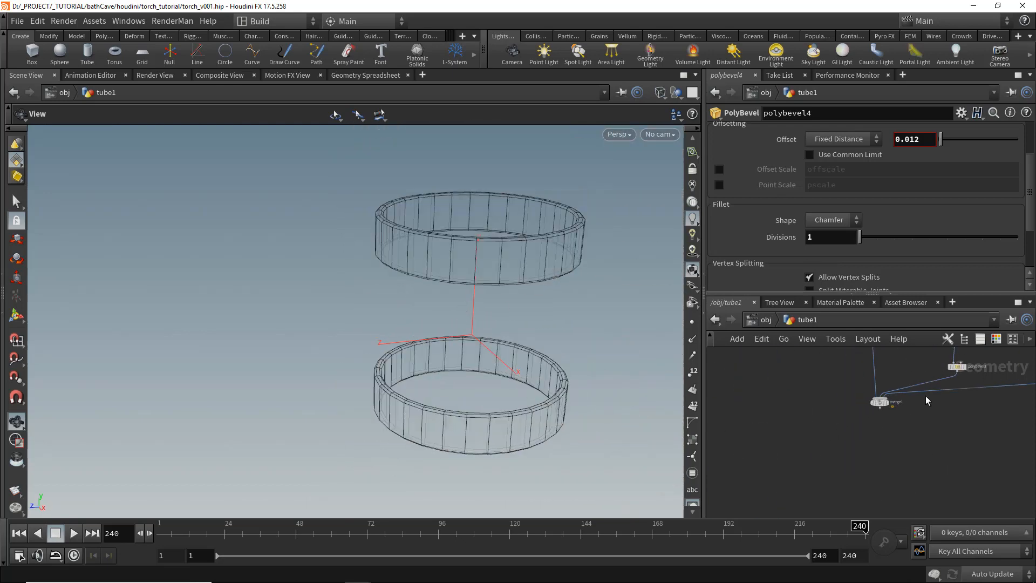
click(884, 404)
click(875, 406)
key(shift+w)
right_drag(509, 354, 459, 354)
key(shift+w)
mouse_move(459, 354)
mouse_down()
mouse_move(493, 370)
mouse_move(486, 398)
mouse_move(493, 359)
mouse_move(259, 308)
mouse_move(510, 353)
mouse_up()
key(shift+w)
right_drag(510, 354, 489, 327)
key(f)
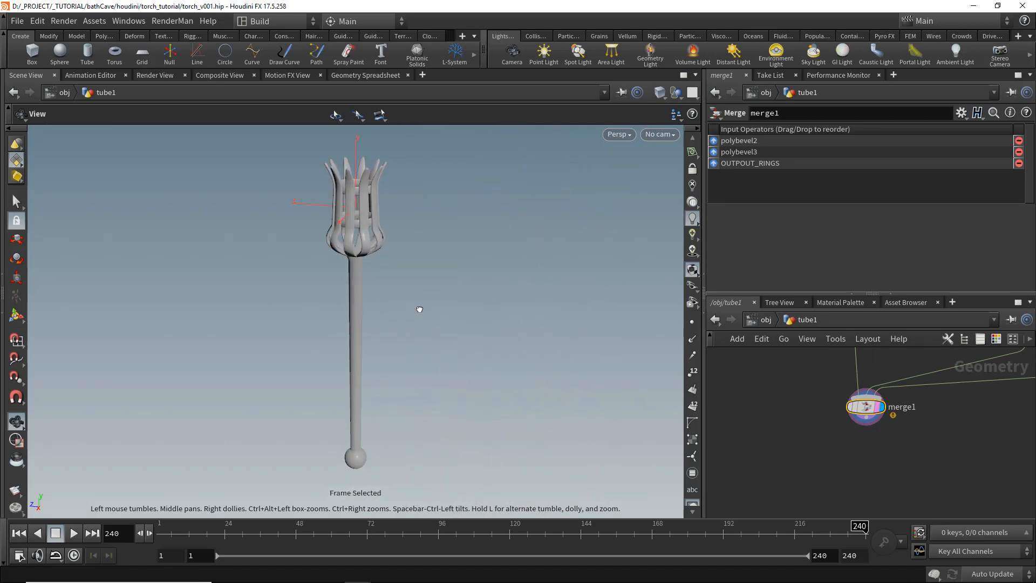
- Navigate the network to the ring branch and inspect tube3's parameters
drag(419, 309, 373, 298)
scroll(937, 440, down, 7)
drag(919, 353, 903, 510)
scroll(891, 383, up, 3)
shift+click(914, 403)
drag(914, 403, 797, 402)
scroll(763, 455, down, 3)
middle_drag(763, 455, 777, 425)
scroll(789, 409, up, 3)
click(789, 409)
scroll(815, 400, up, 4)
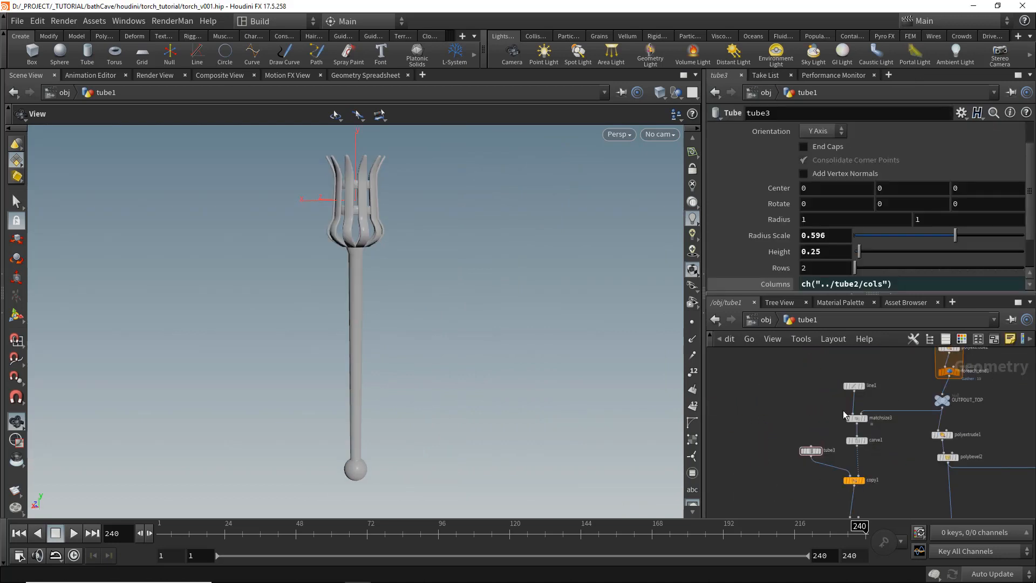
scroll(846, 415, up, 2)
middle_drag(870, 484, 863, 423)
scroll(855, 448, up, 2)
click(855, 446)
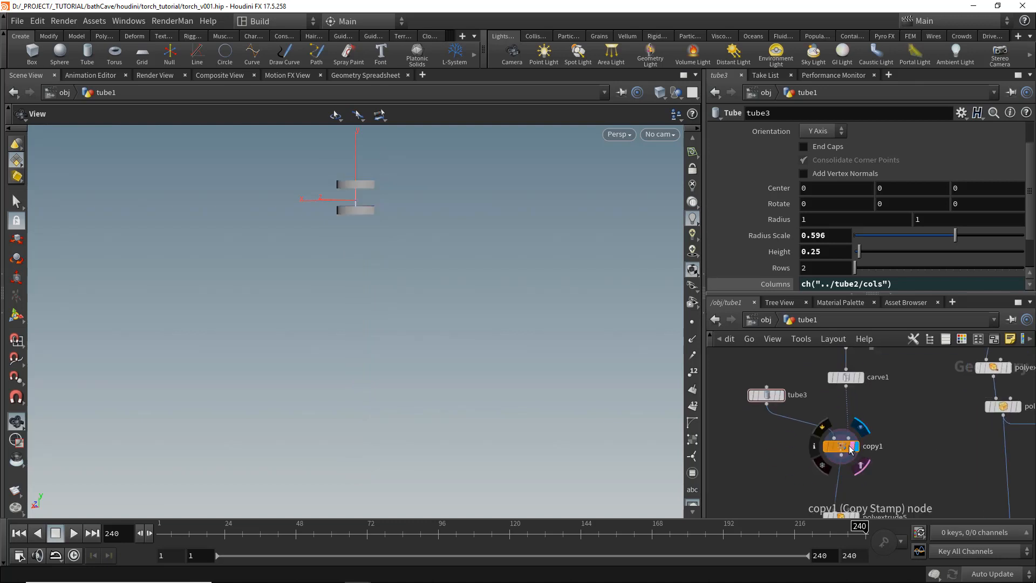
- Display copy1 and frame the bare rings in the viewport
click(850, 449)
drag(348, 240, 351, 275)
key(space+g)
scroll(823, 474, down, 2)
middle_drag(825, 478, 850, 457)
scroll(859, 488, up, 2)
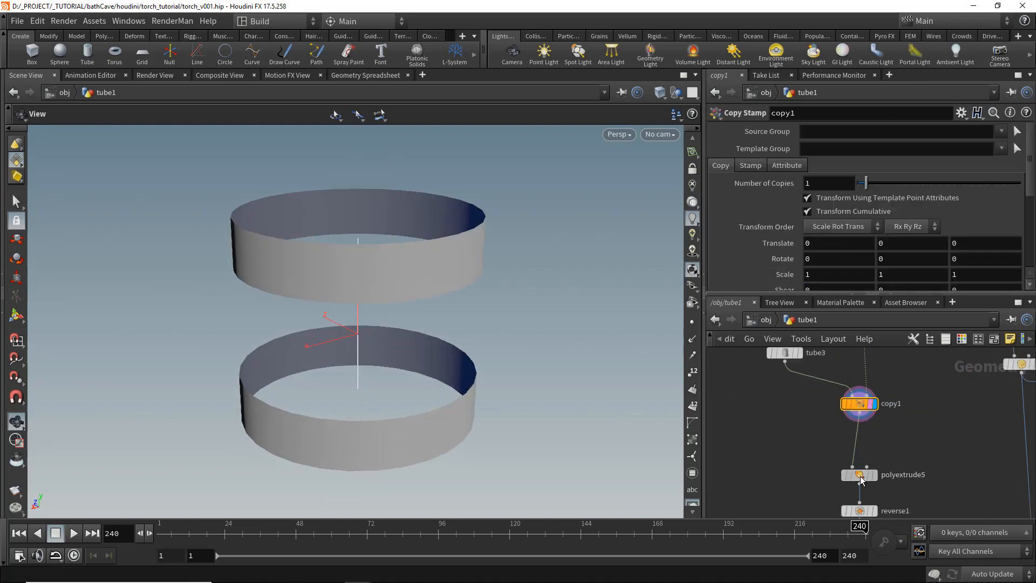
- Duplicate polyextrude5 as a second branch from copy1 and set its Distance to about 0.417
click(859, 475)
scroll(853, 464, down, 3)
key(ctrl+c)
scroll(836, 440, up, 3)
click(847, 440)
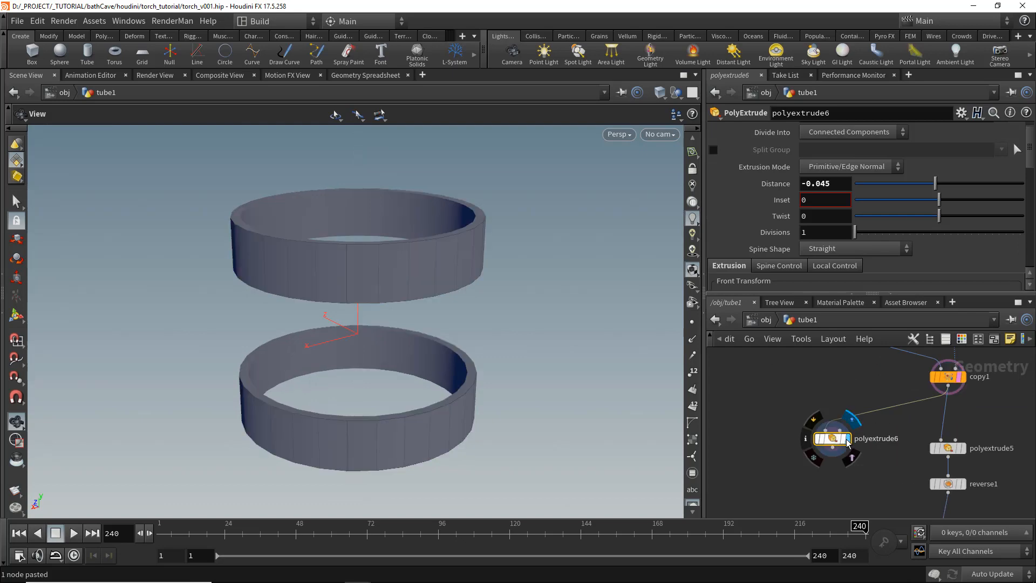
drag(935, 184, 975, 185)
- Add a Group Create node after polyextrude6 and arrange the new nodes
scroll(873, 430, down, 3)
key(ctrl+b)
click(308, 379)
key(Tab)
text(group)
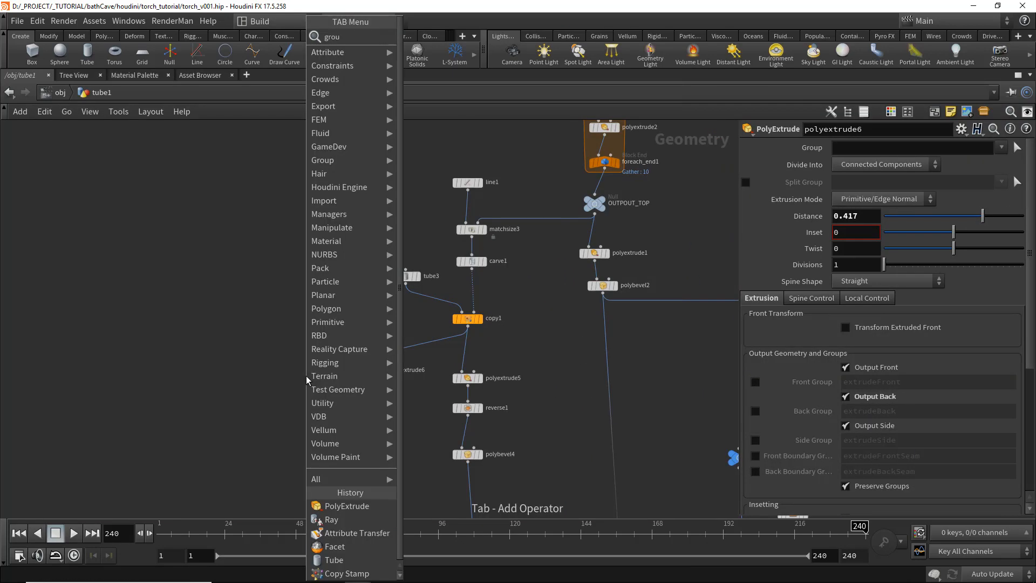
key(Return)
click(359, 410)
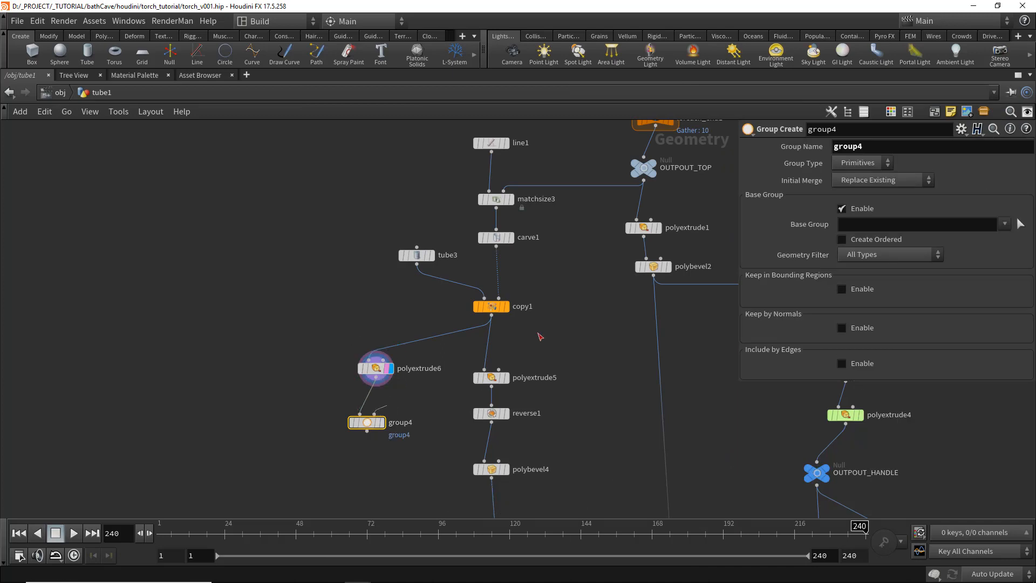
drag(370, 422, 590, 395)
drag(377, 368, 573, 338)
scroll(531, 335, down, 5)
drag(415, 191, 493, 473)
scroll(492, 396, up, 2)
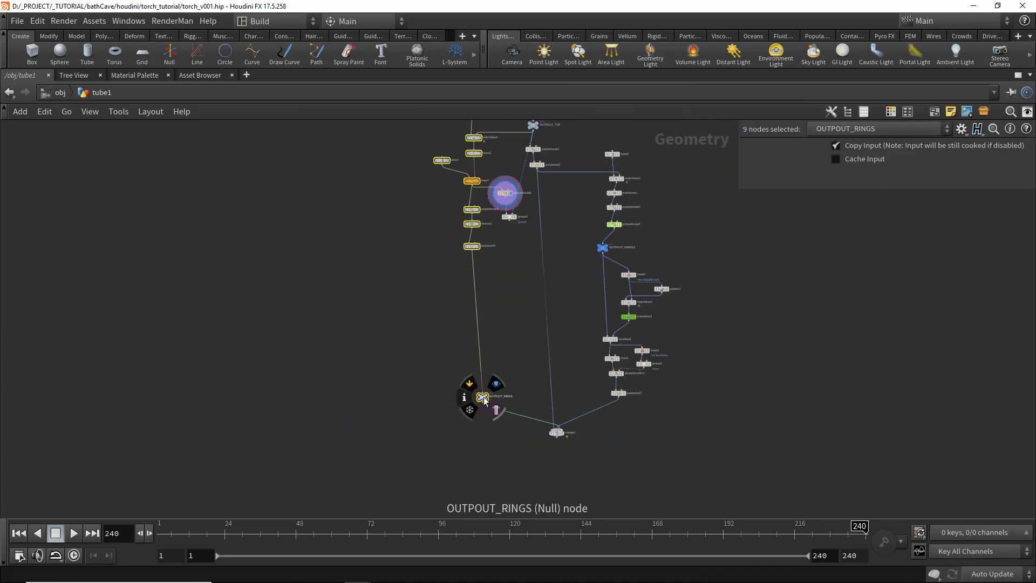
drag(484, 397, 410, 402)
middle_drag(508, 203, 504, 270)
scroll(504, 270, up, 6)
key(ctrl+z)
- Display group4 and set its Group Type to Points
click(512, 421)
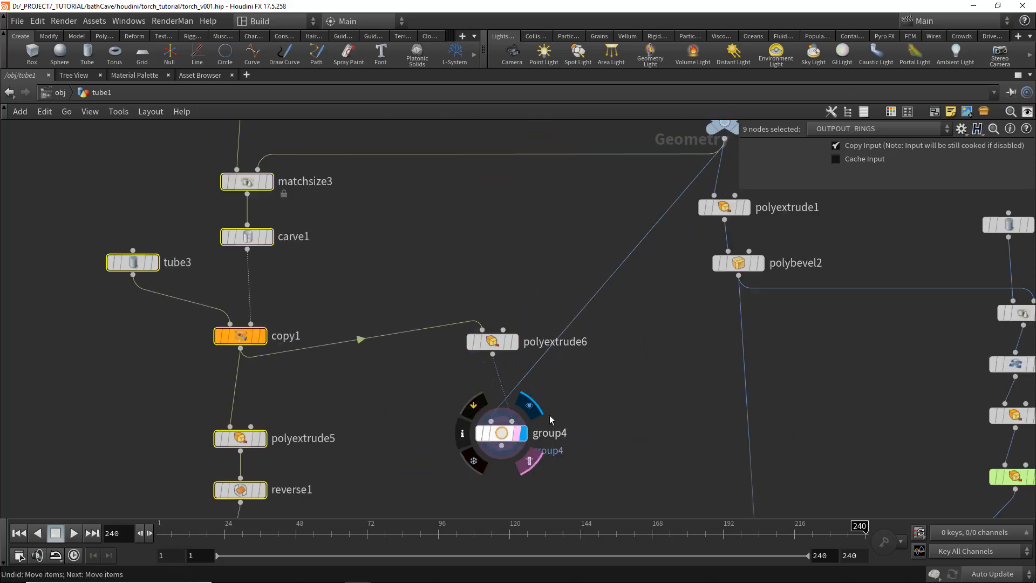
key(ctrl+b)
scroll(833, 422, down, 2)
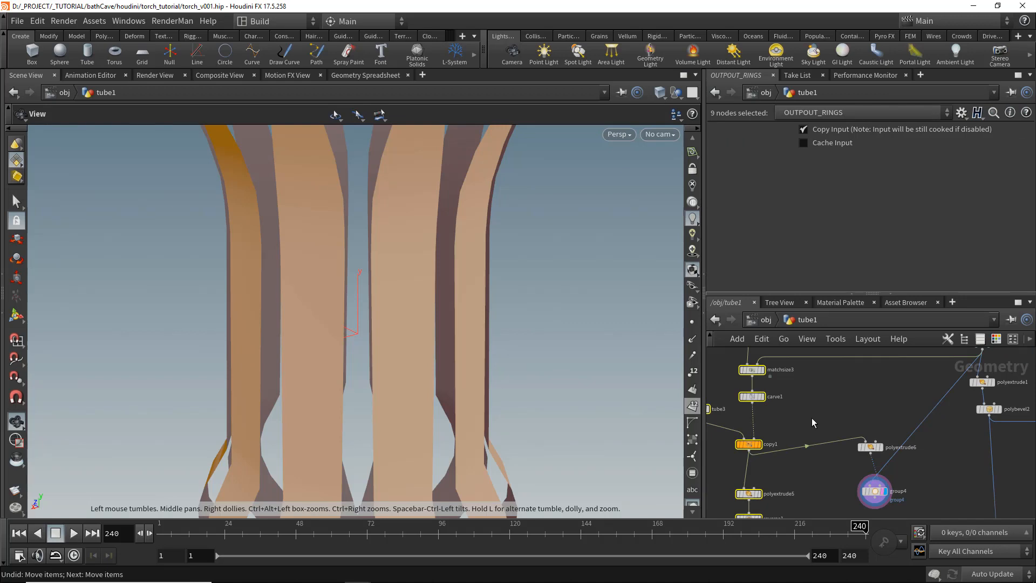
click(814, 422)
click(874, 492)
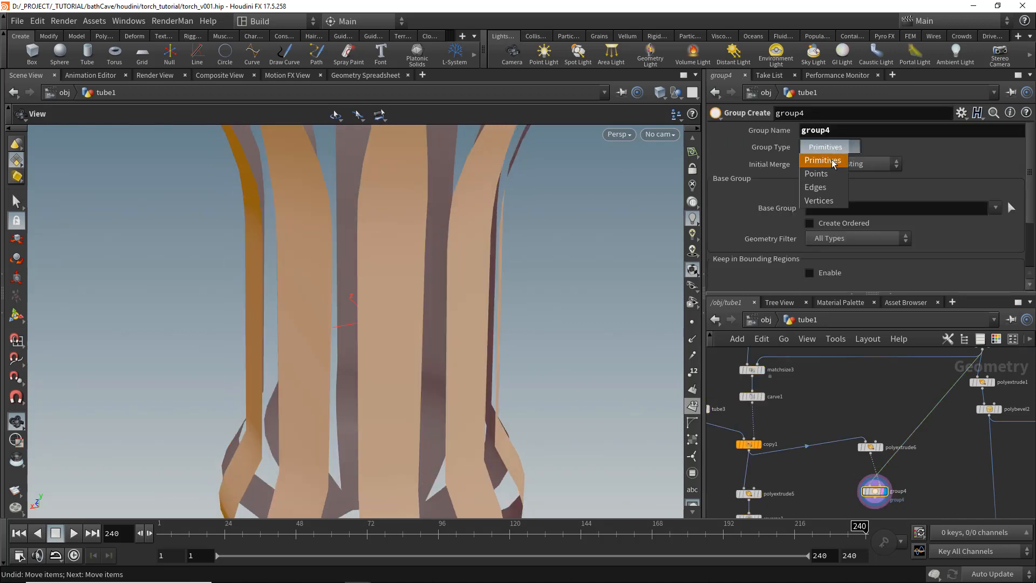
click(833, 174)
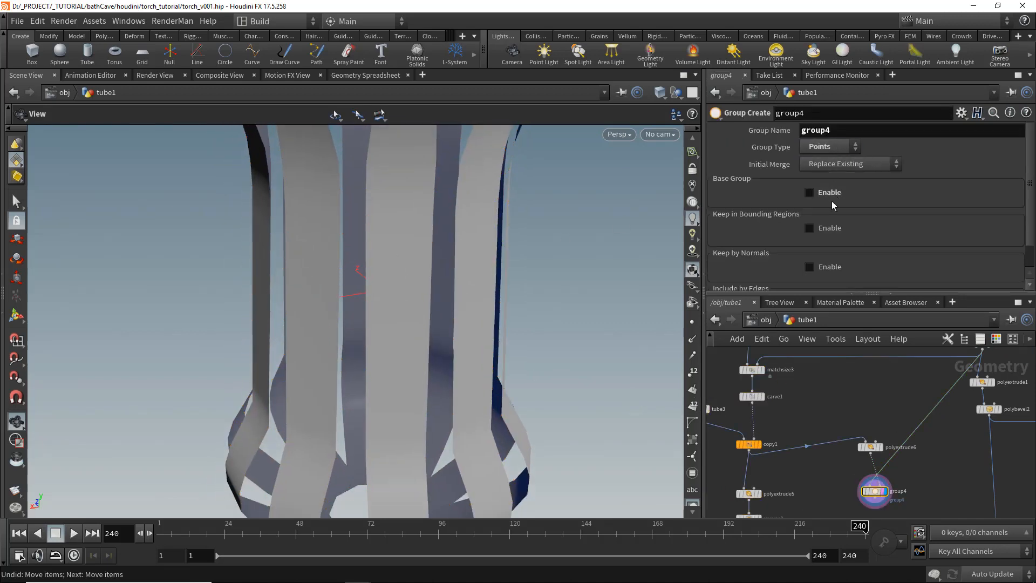
- Enable Keep in Bounding Regions on group4, resize the bounding region over the rings, and name the group bolt
click(825, 228)
click(883, 242)
click(869, 273)
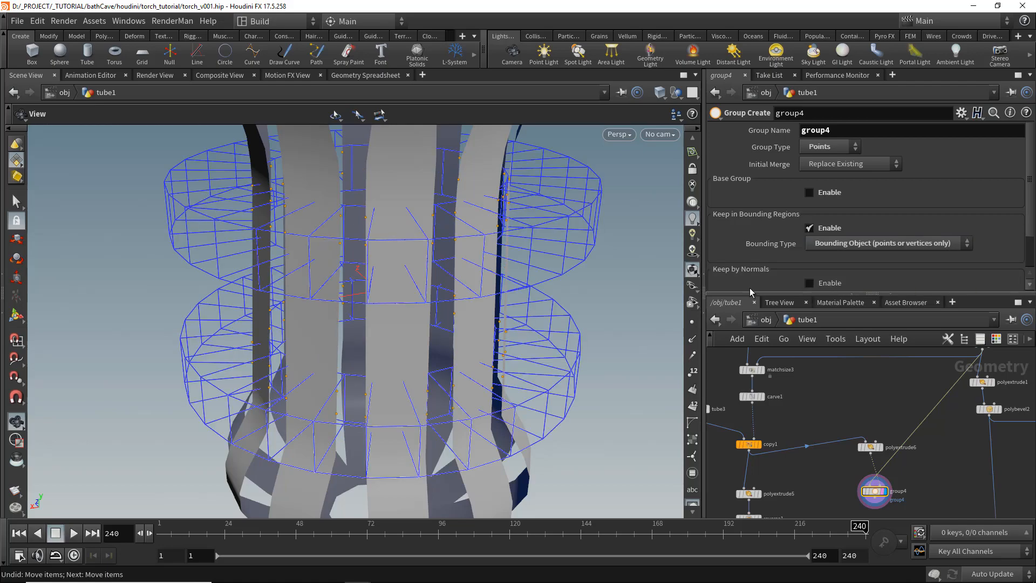
drag(454, 356, 449, 267)
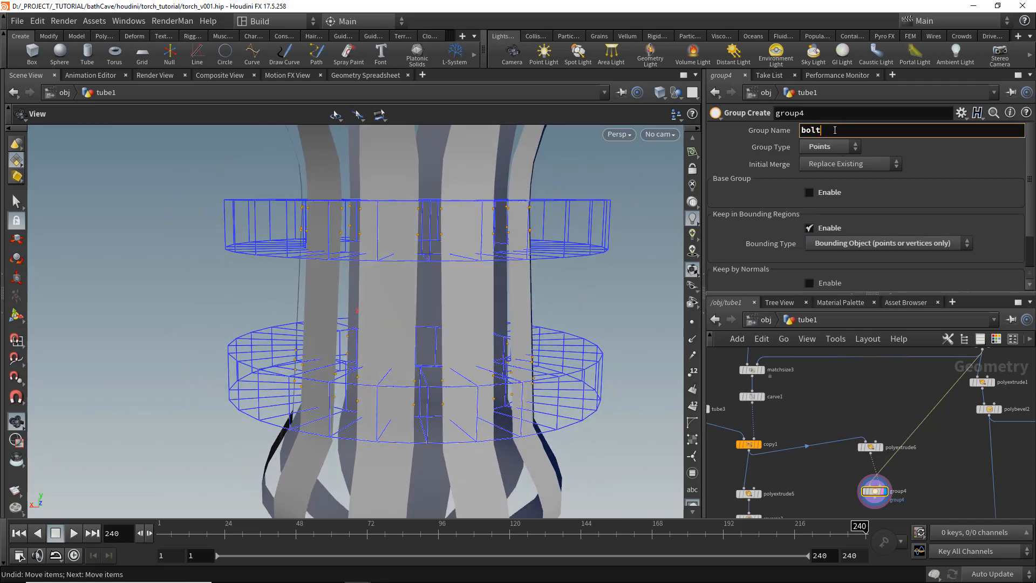
- Add a Group Promote node after group4
middle_drag(875, 512, 898, 460)
scroll(898, 460, up, 3)
click(899, 459)
key(Tab)
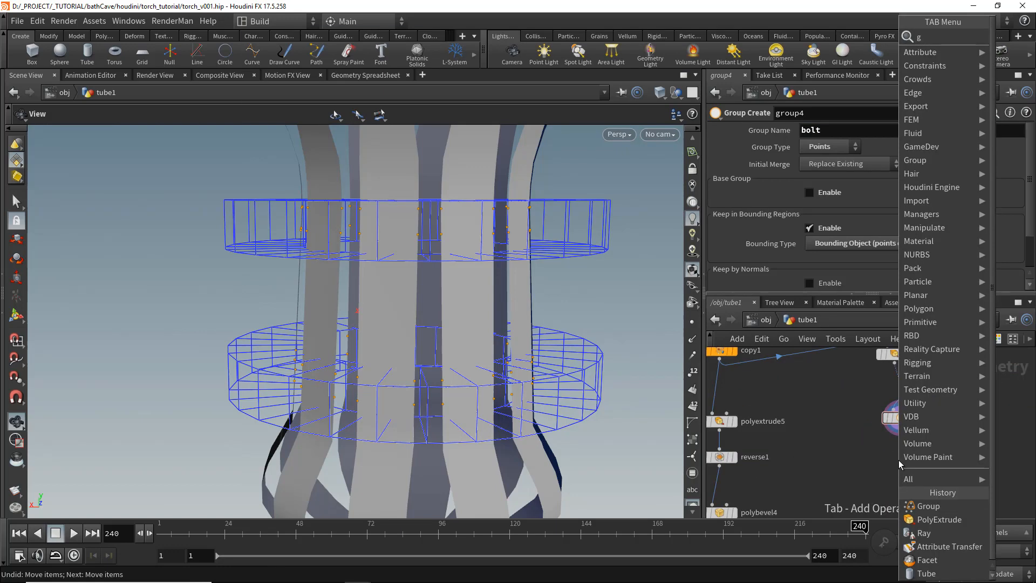
text(grouppro)
key(Return)
click(899, 460)
scroll(913, 465, up, 2)
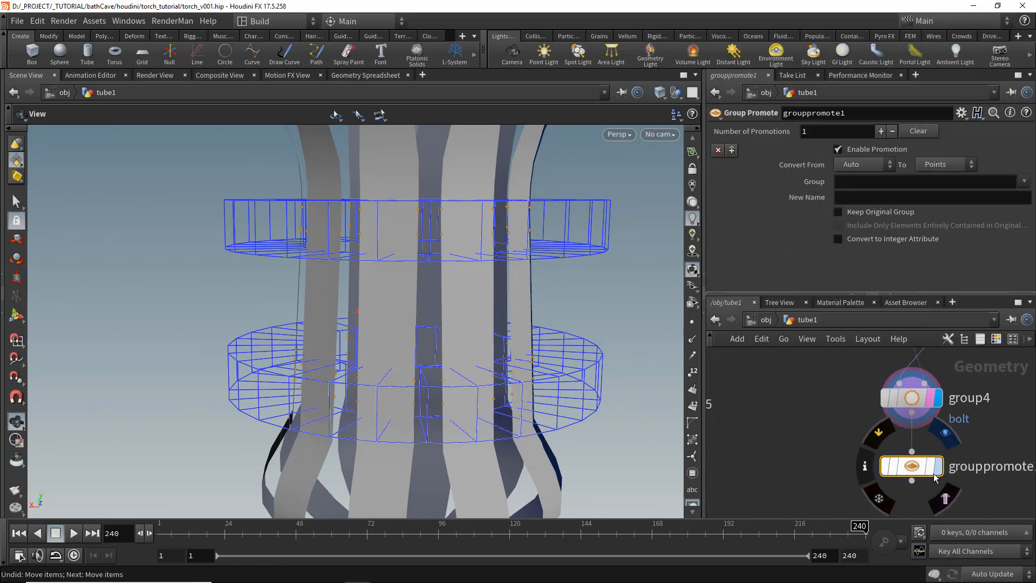
- Promote the bolt group to Primitives in grouppromote1
click(942, 164)
click(939, 178)
click(1025, 182)
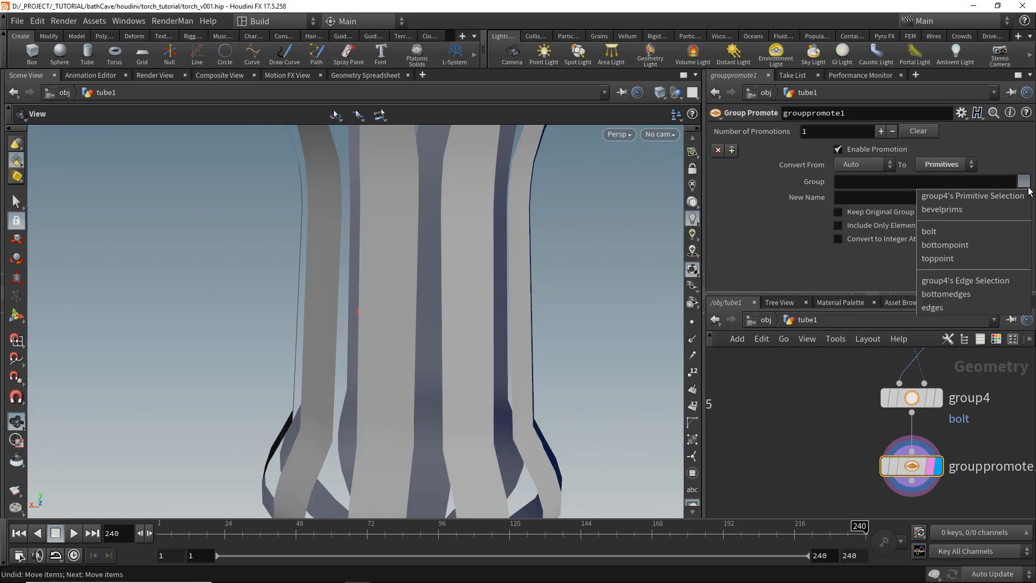
click(948, 232)
right_drag(534, 347, 352, 299)
drag(352, 298, 505, 280)
- Add a Blast node after grouppromote1 and display it
scroll(918, 494, down, 3)
middle_drag(930, 508, 881, 431)
key(Tab)
text(blast)
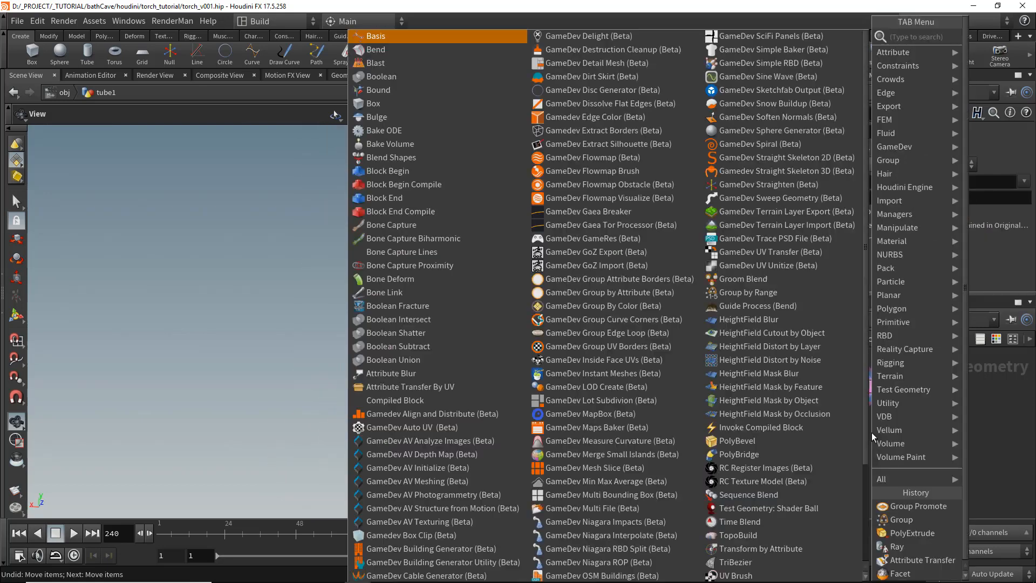
key(Return)
click(870, 431)
click(888, 432)
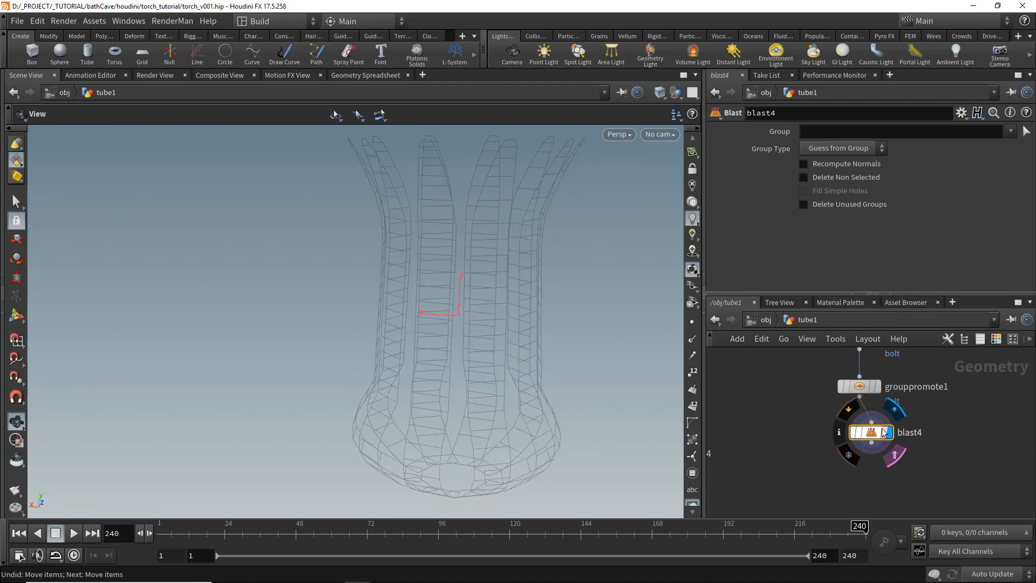
- Set blast4's Group to bolt and enable Delete Non Selected
click(1010, 131)
click(951, 173)
mouse_move(875, 434)
mouse_down()
mouse_move(858, 424)
mouse_move(870, 430)
mouse_up()
click(867, 177)
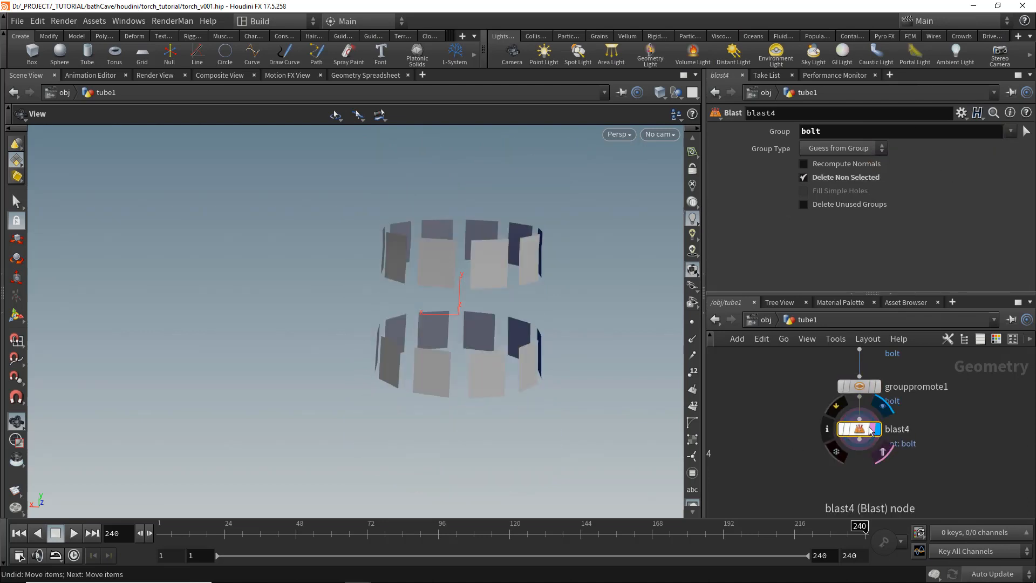
- Add an Assemble node after blast4 with Create Packed Geometry enabled and display it
key(Tab)
key(Return)
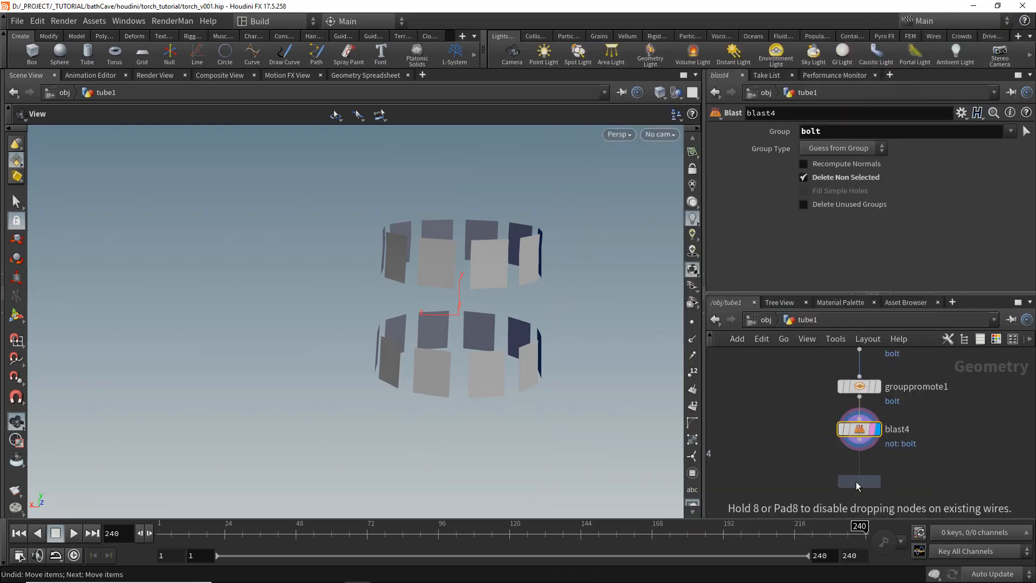
click(859, 481)
click(810, 249)
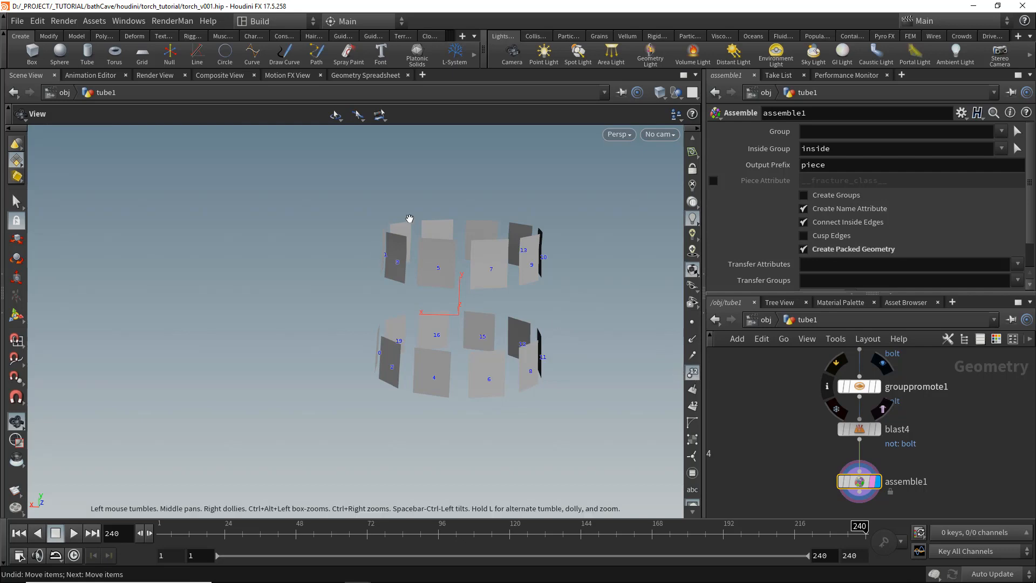
click(842, 482)
click(842, 481)
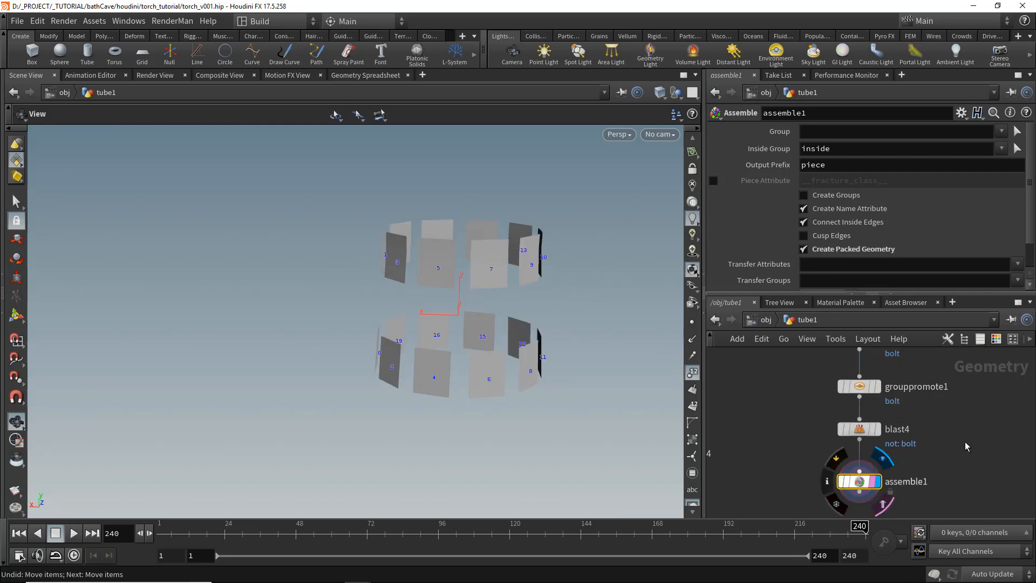
- Add an Add node after assemble1 and enable Delete Geometry But Keep the Points
middle_drag(833, 495, 826, 406)
key(Tab)
text(add)
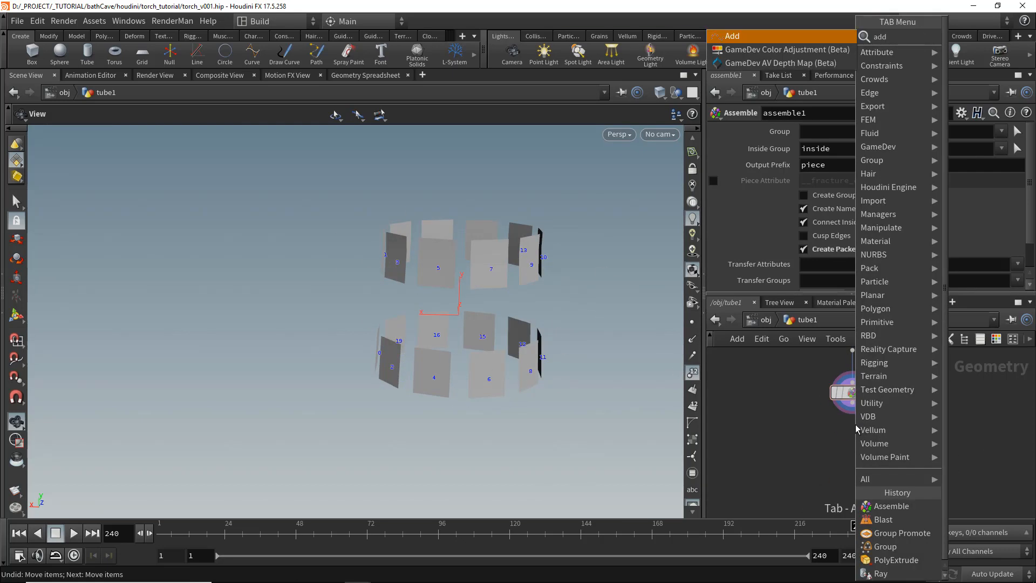
key(Return)
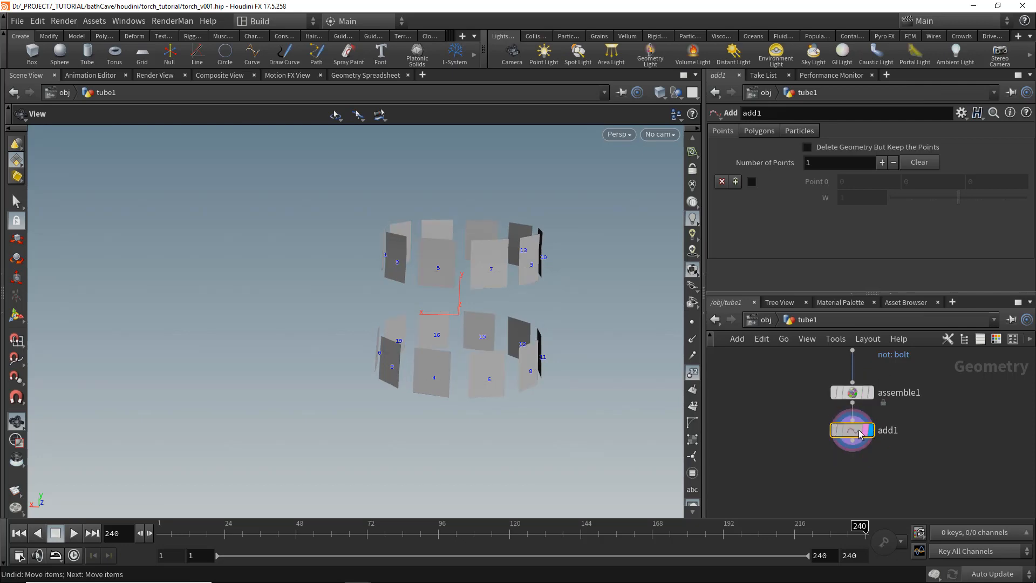
click(807, 148)
scroll(830, 473, down, 2)
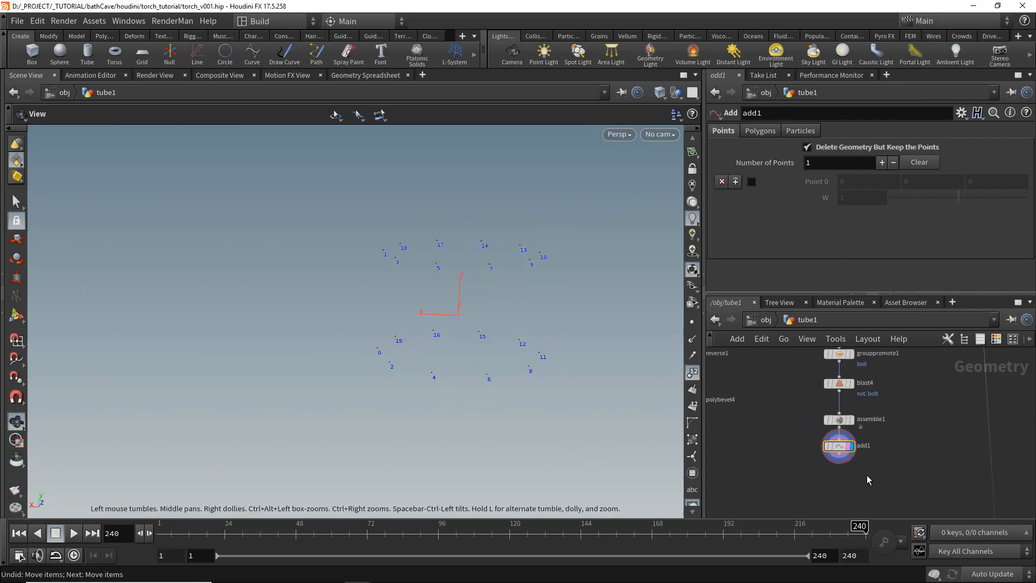
- Add a Copy Stamp node below add1
key(Tab)
text(copy)
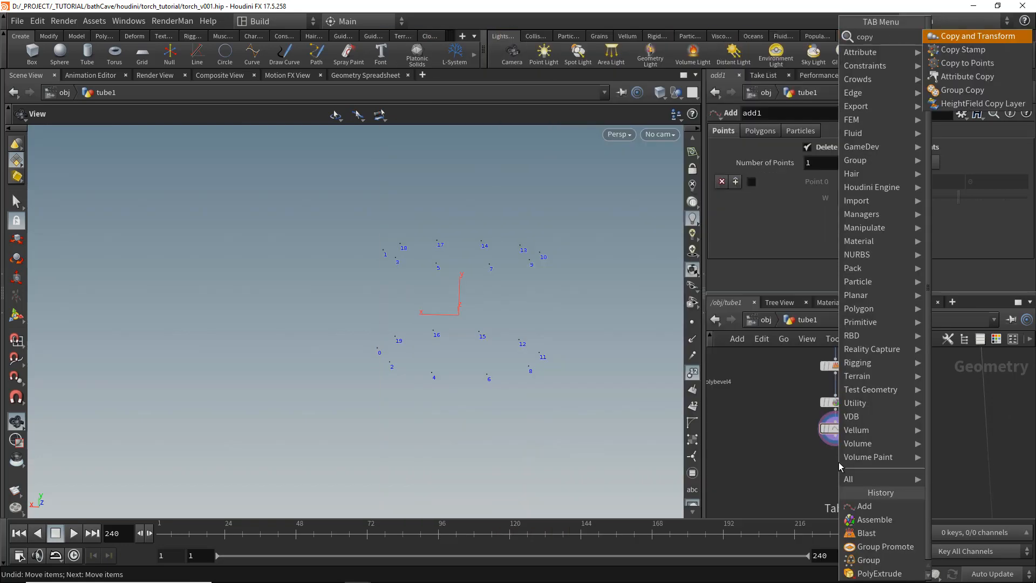
key(Down)
key(Return)
click(839, 463)
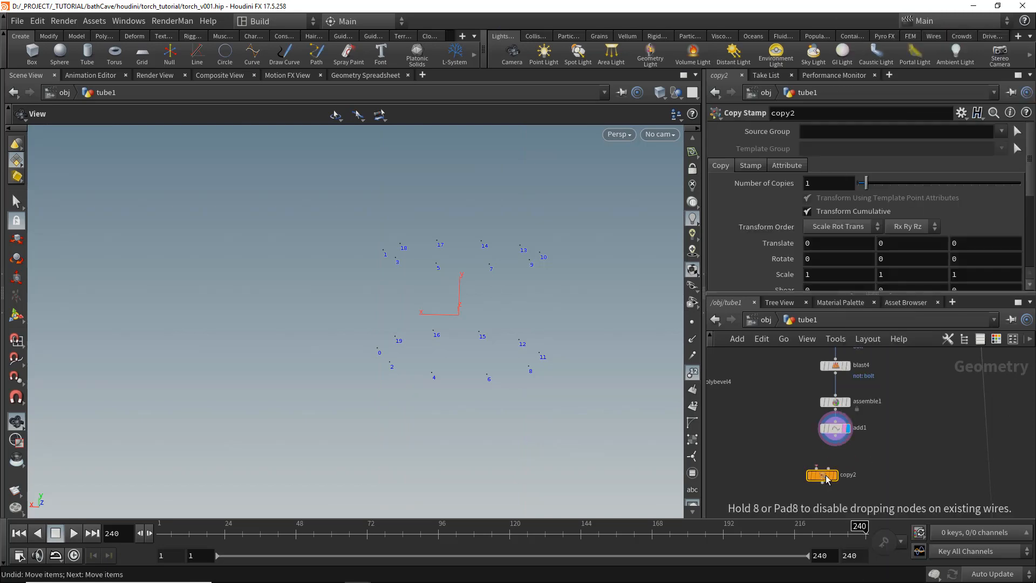
- Create a Tube node named BOLT wired into copy2's first input
key(Tab)
key(Escape)
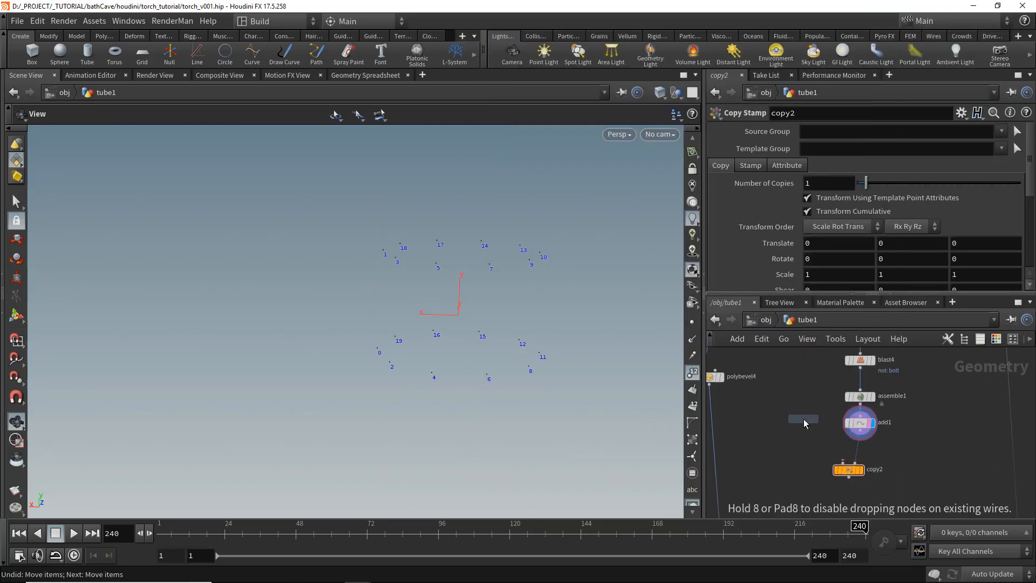
click(804, 419)
drag(804, 427, 843, 463)
scroll(831, 454, up, 2)
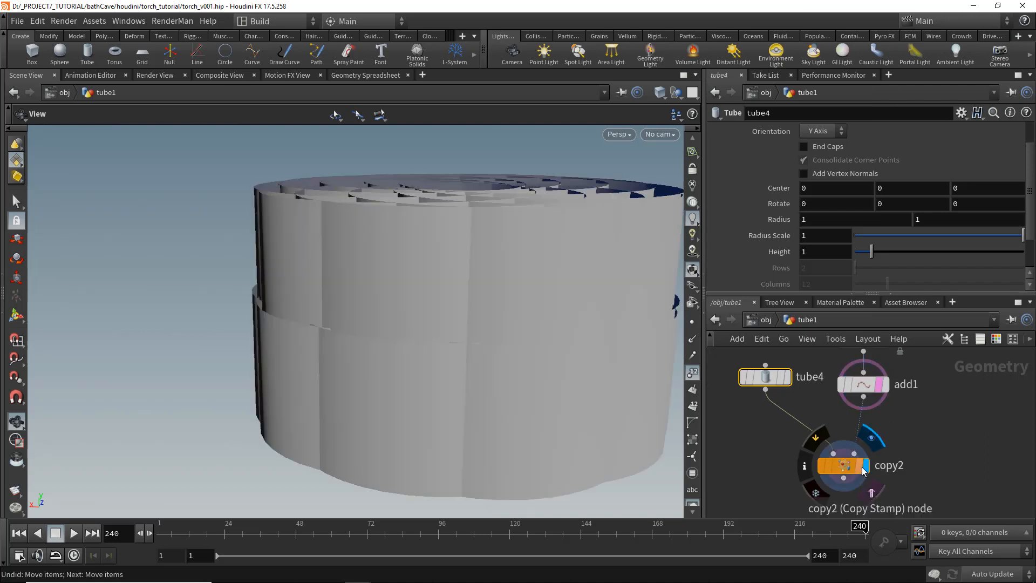
key(Return)
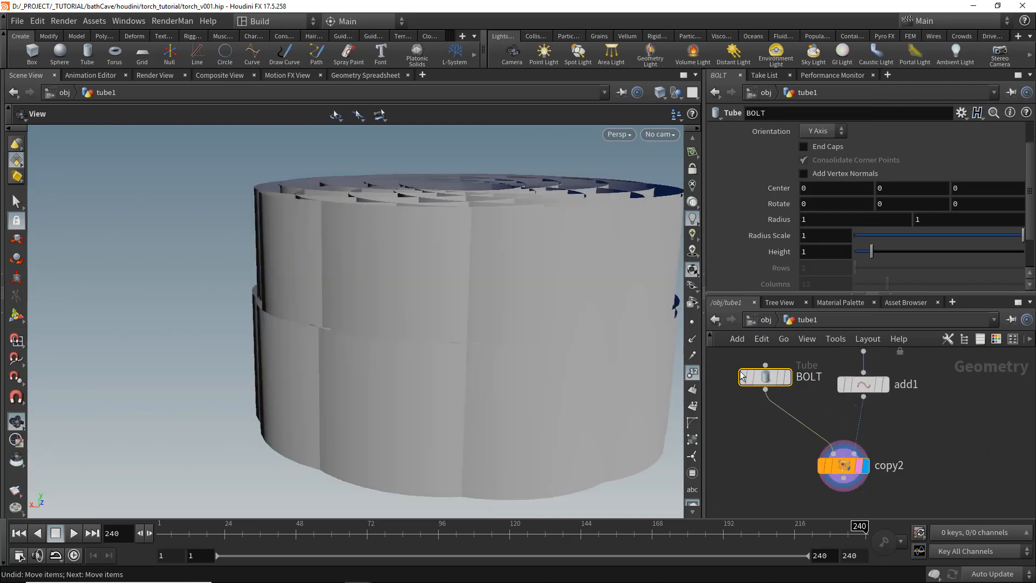
- Reposition the BOLT node and color it green
drag(765, 377, 739, 377)
click(996, 338)
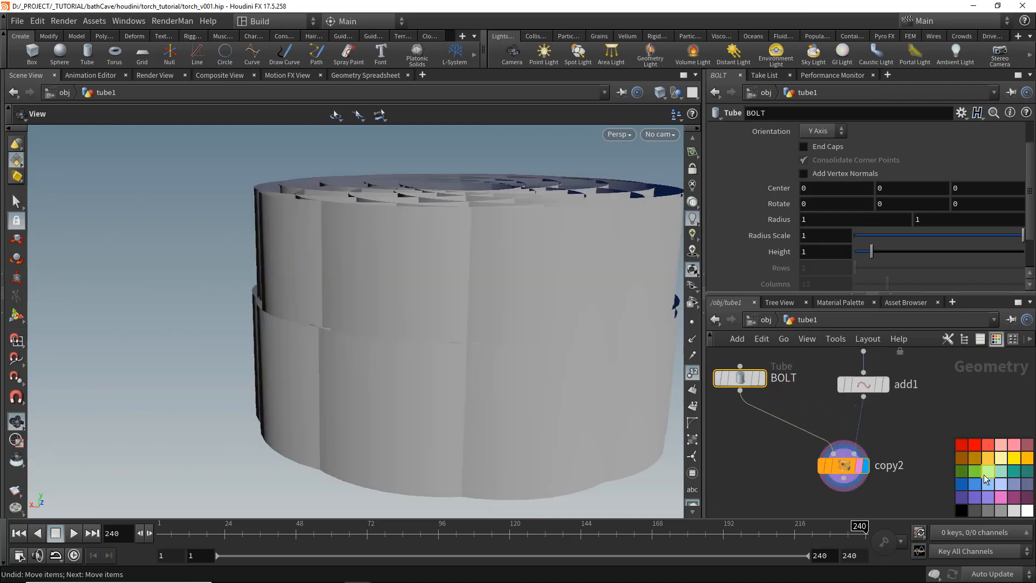
click(997, 337)
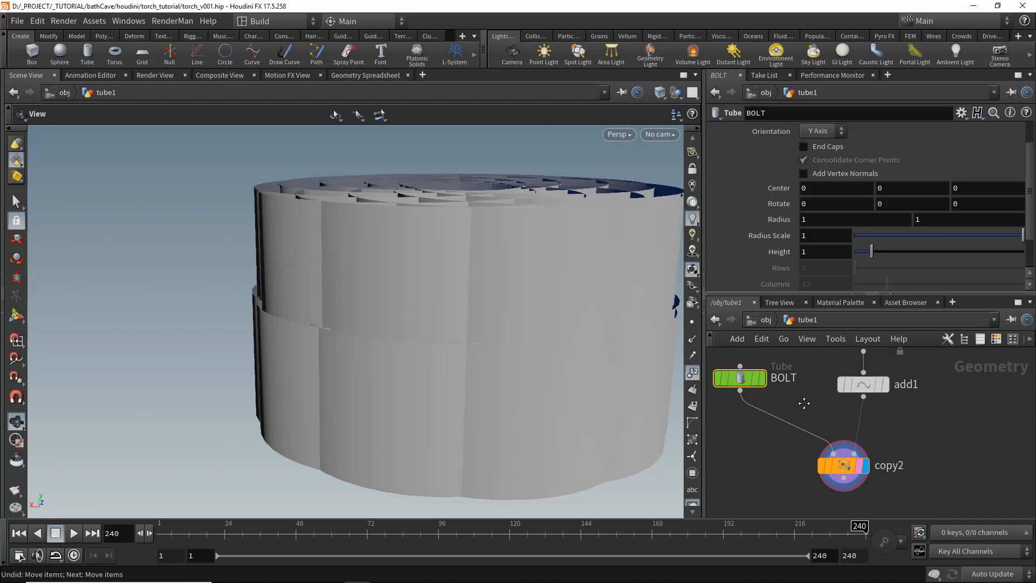
- Enable End Caps on BOLT, orient it along X Axis, and set Radius Scale and Height to 0.1
click(826, 146)
click(823, 147)
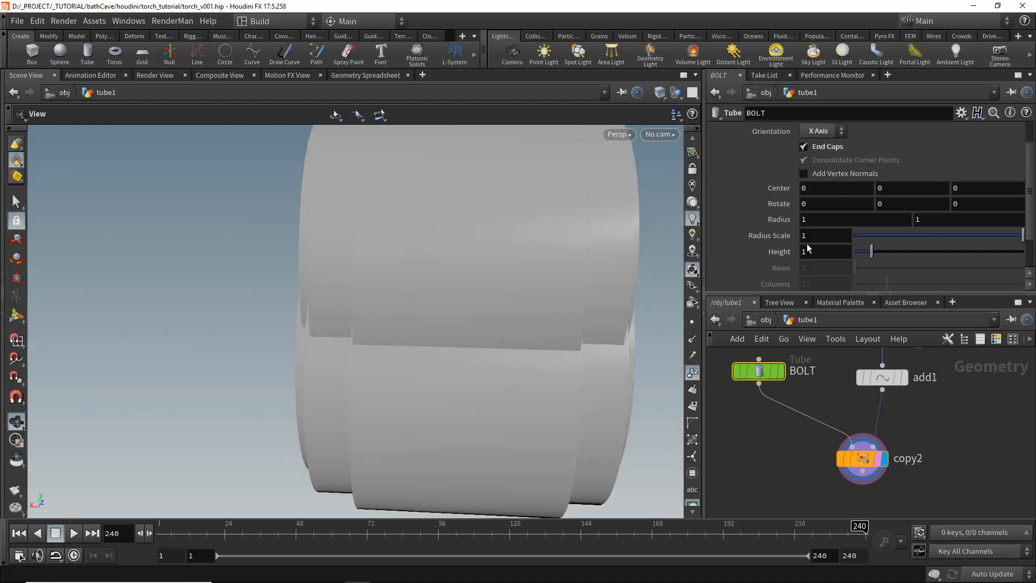
key(Tab)
text(.1)
key(Return)
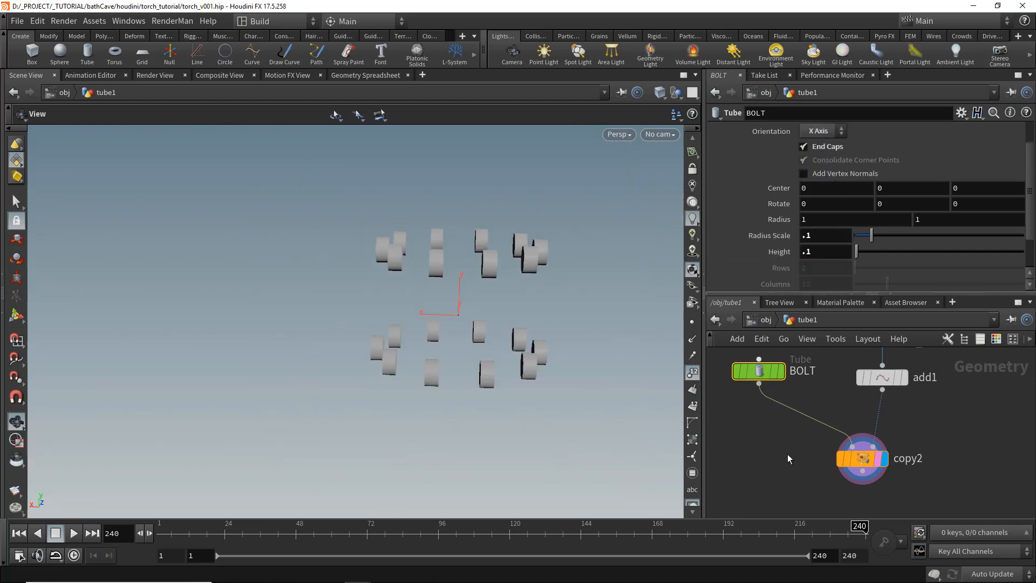
- Display the merge1 output to inspect the whole torch with point numbers hidden
scroll(857, 421, down, 5)
middle_drag(810, 462, 844, 400)
scroll(867, 483, up, 3)
middle_drag(867, 486, 865, 454)
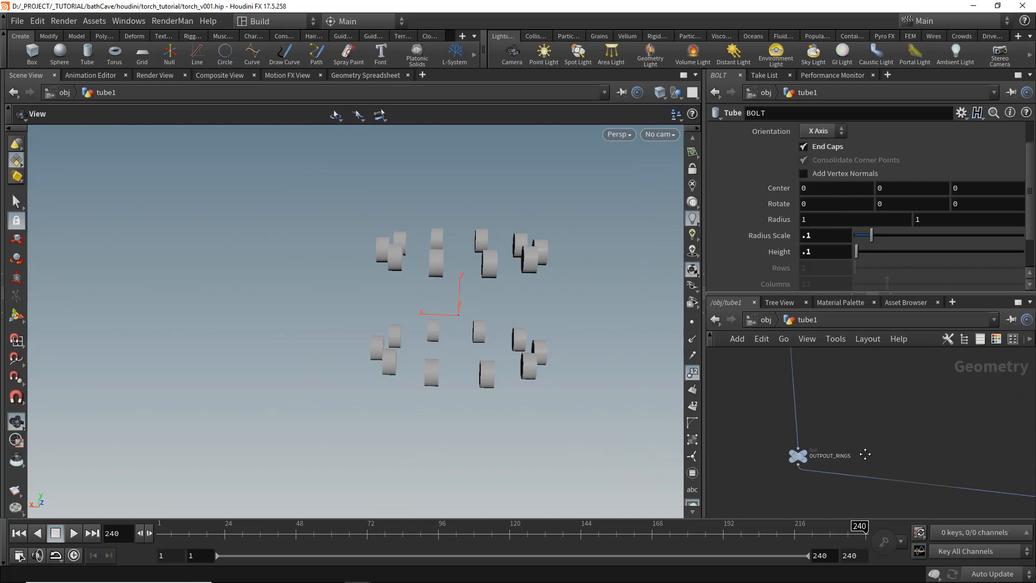
middle_drag(850, 404, 837, 406)
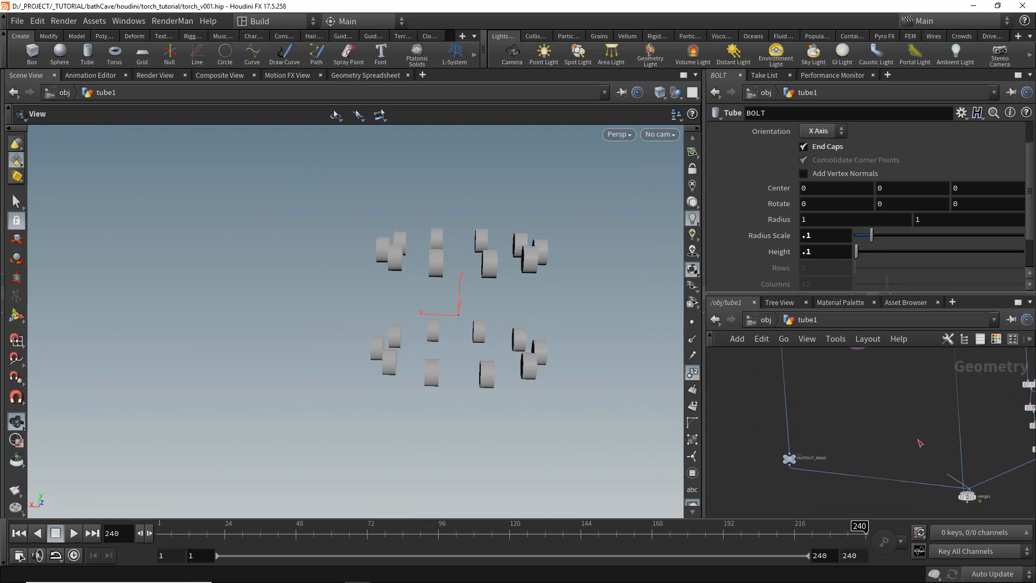
middle_drag(887, 385, 888, 407)
click(859, 371)
middle_drag(934, 497, 880, 421)
scroll(911, 443, up, 3)
click(923, 446)
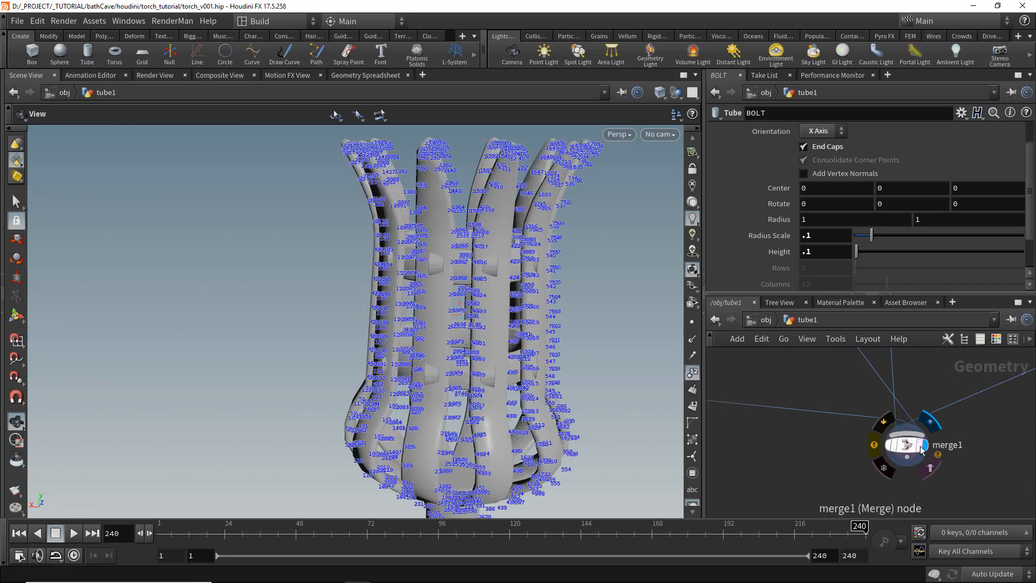
click(692, 377)
drag(505, 340, 531, 355)
- Insert an Attribute Transfer node between add1 and copy2
middle_drag(784, 351, 850, 413)
scroll(850, 414, down, 2)
key(Tab)
text(transfer)
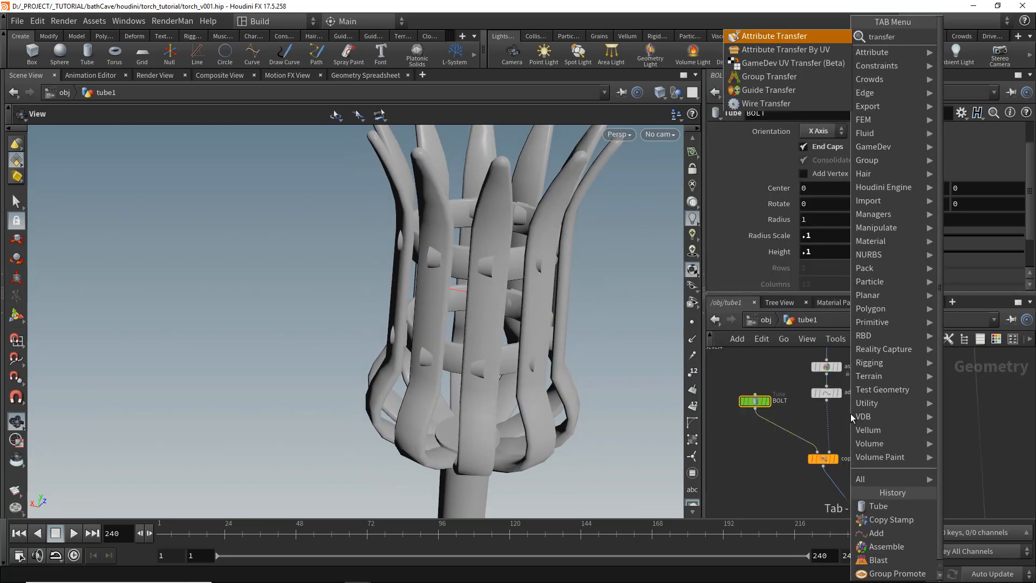
key(Return)
click(830, 423)
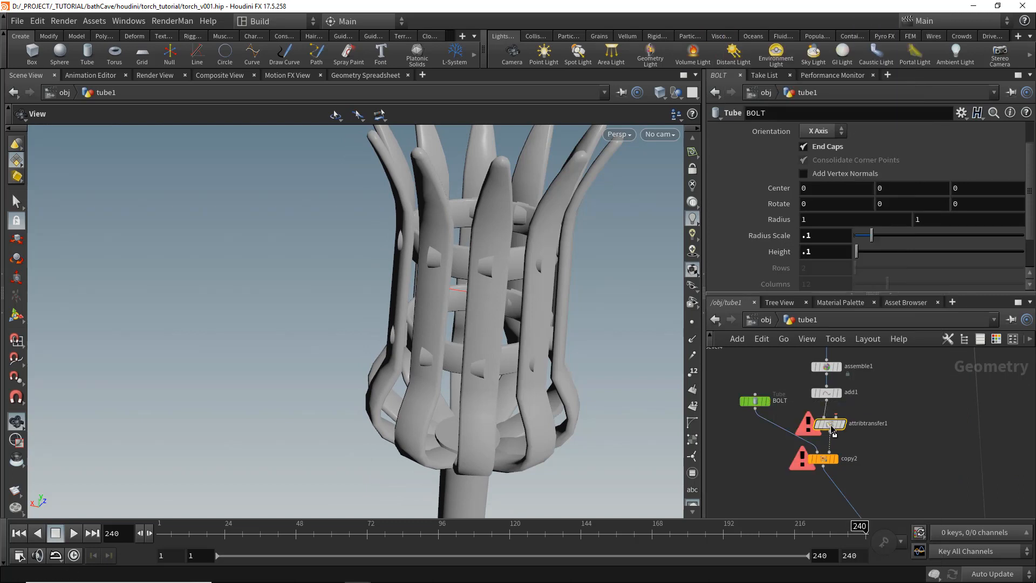
- Wire the ring geometry into attribtransfer1's second input through a new Null node
click(835, 416)
middle_drag(906, 372, 882, 443)
scroll(883, 444, down, 2)
scroll(883, 443, down, 3)
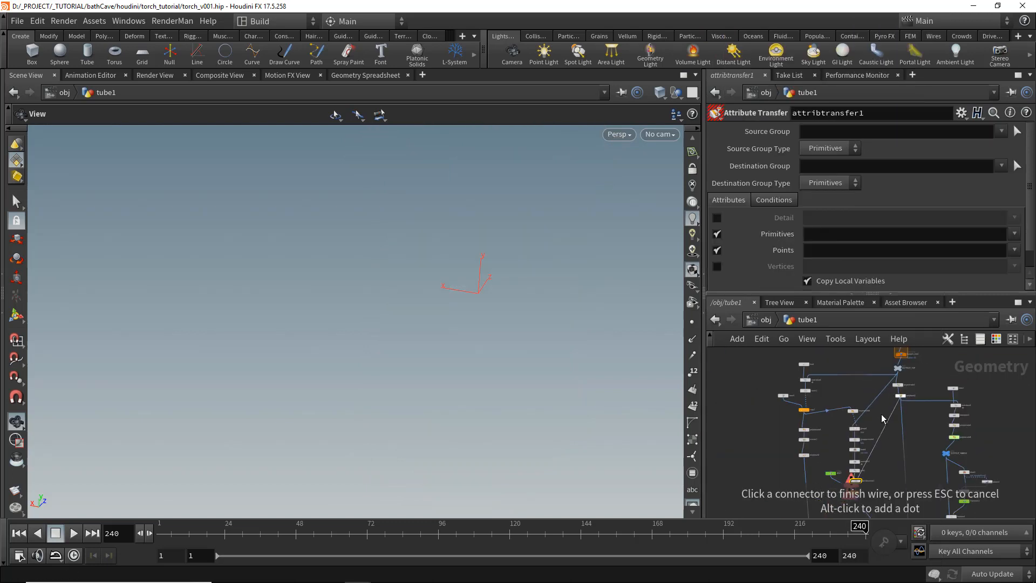
click(896, 377)
scroll(882, 424, up, 3)
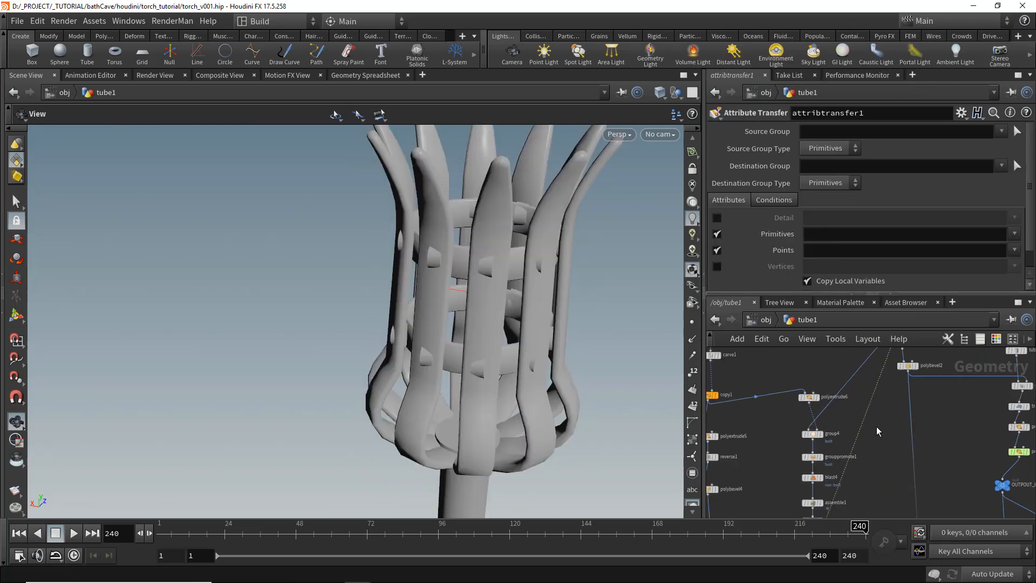
key(Tab)
text(nu)
key(Return)
click(864, 426)
scroll(865, 426, down, 2)
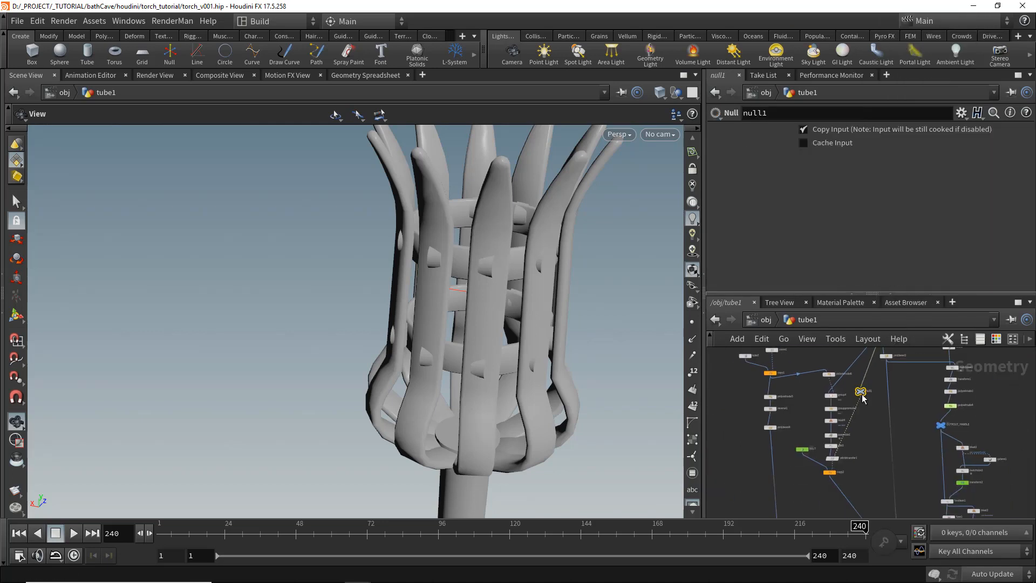
middle_drag(865, 390, 860, 449)
scroll(854, 393, up, 2)
key(ctrl+z)
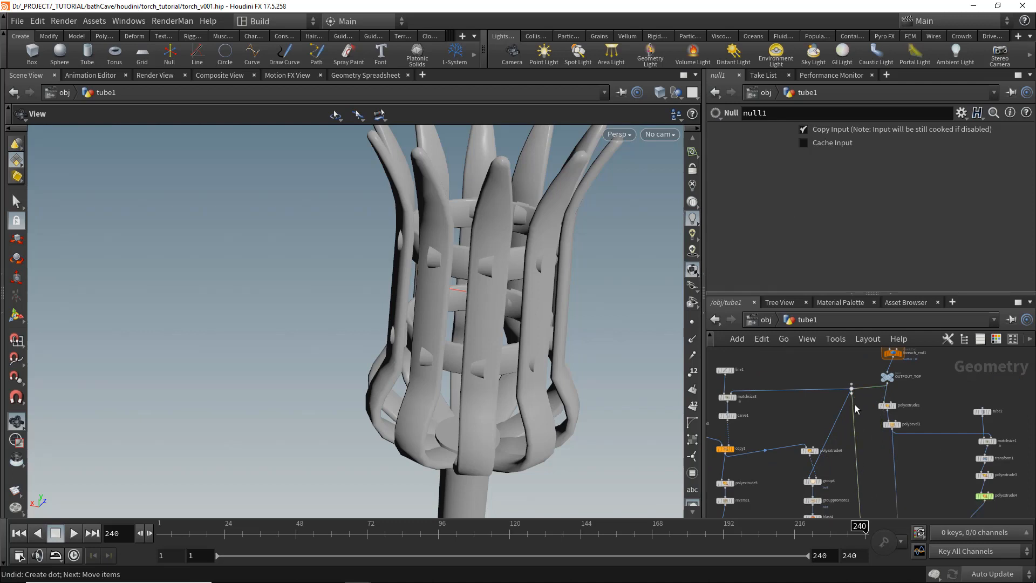
- Move null1 beside attribtransfer1, display it, and set it to transfer the N point attribute
middle_drag(831, 458, 865, 376)
scroll(860, 417, down, 1)
scroll(859, 445, up, 1)
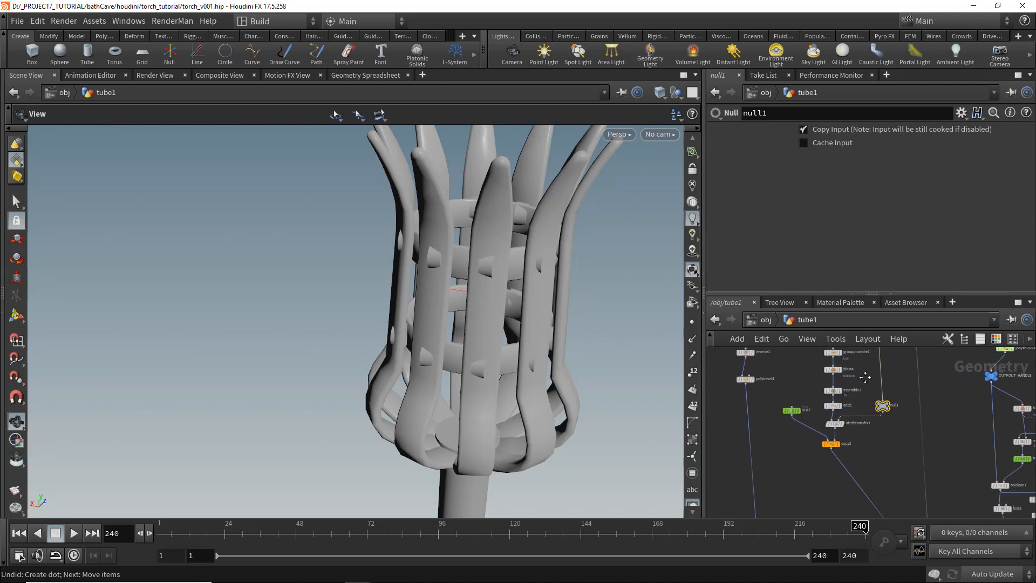
scroll(849, 411, up, 5)
click(827, 444)
click(812, 440)
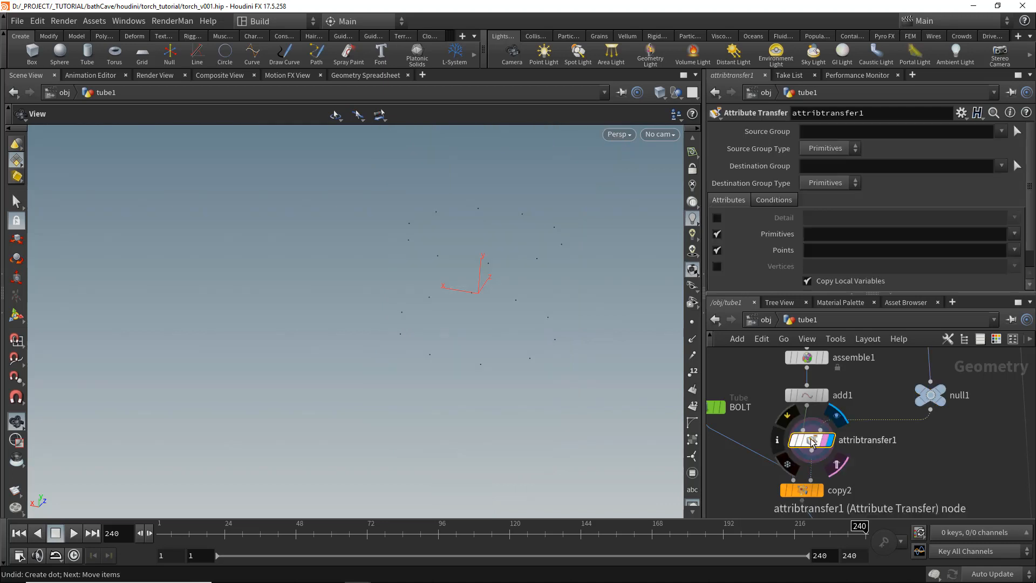
click(824, 250)
key(Return)
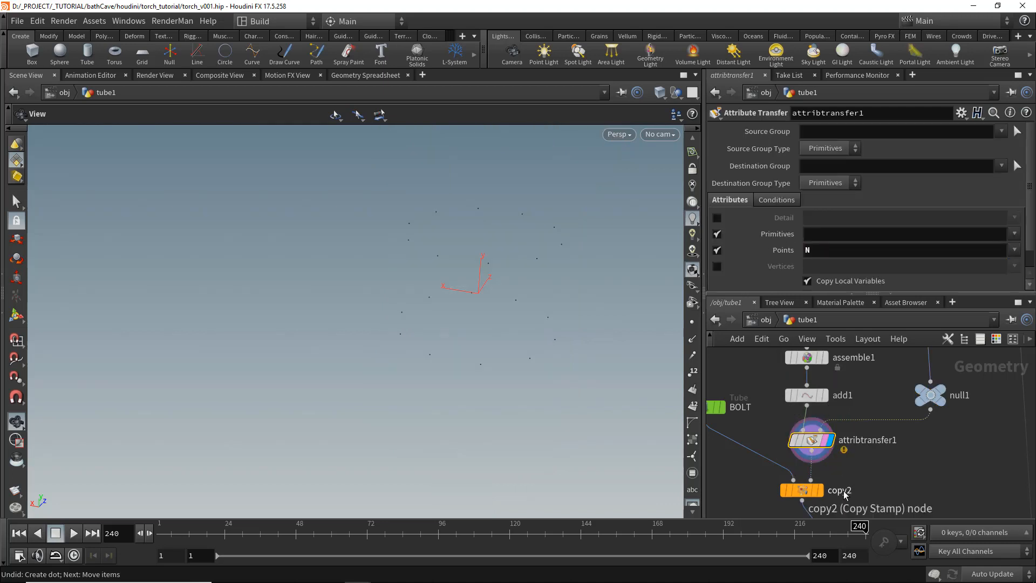
- Insert a Facet node above null1 with Cusp Polygons and Post-Compute Normals enabled
click(820, 490)
scroll(853, 461, down, 2)
key(Tab)
text(face)
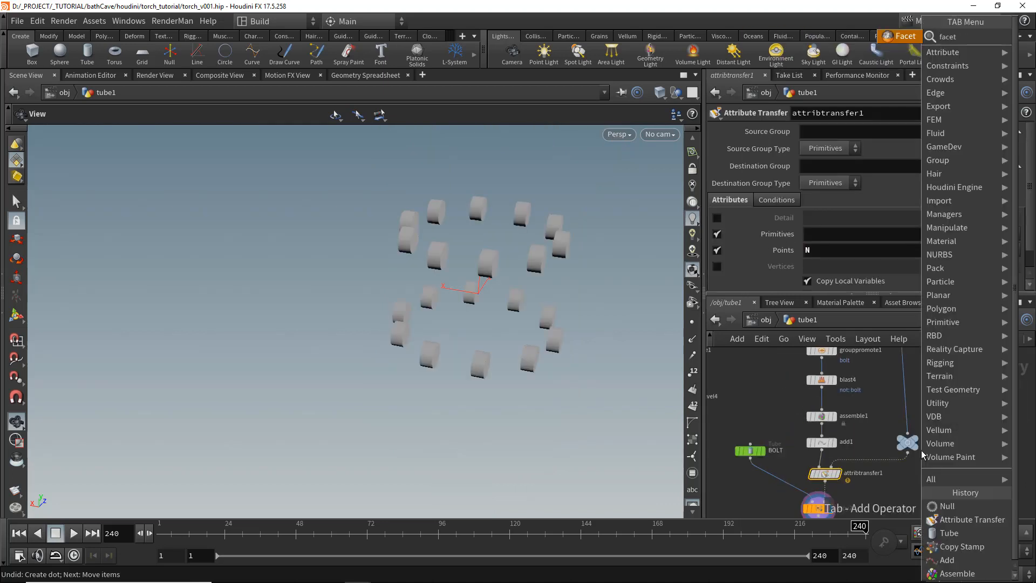
key(Return)
click(903, 393)
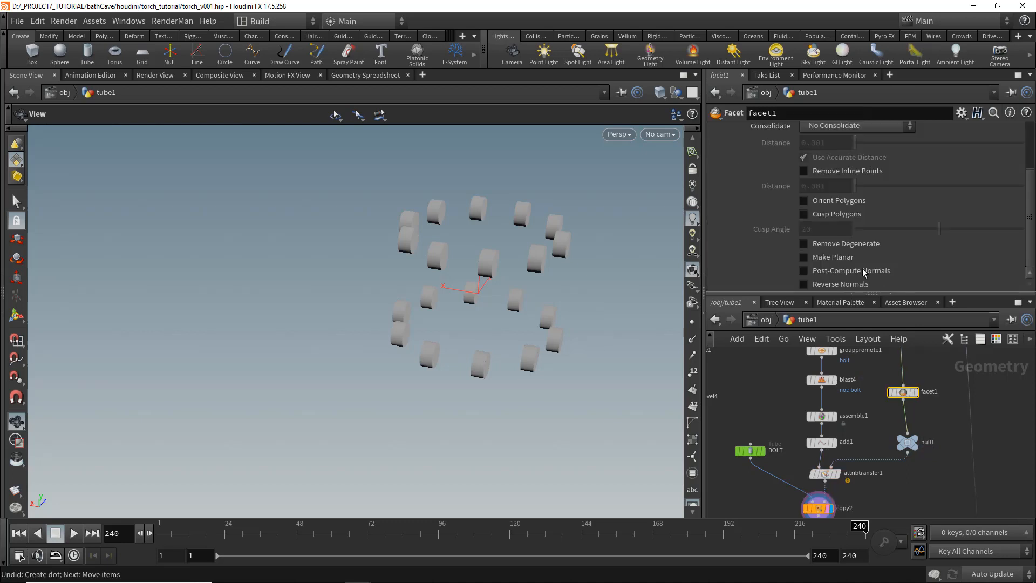
click(804, 271)
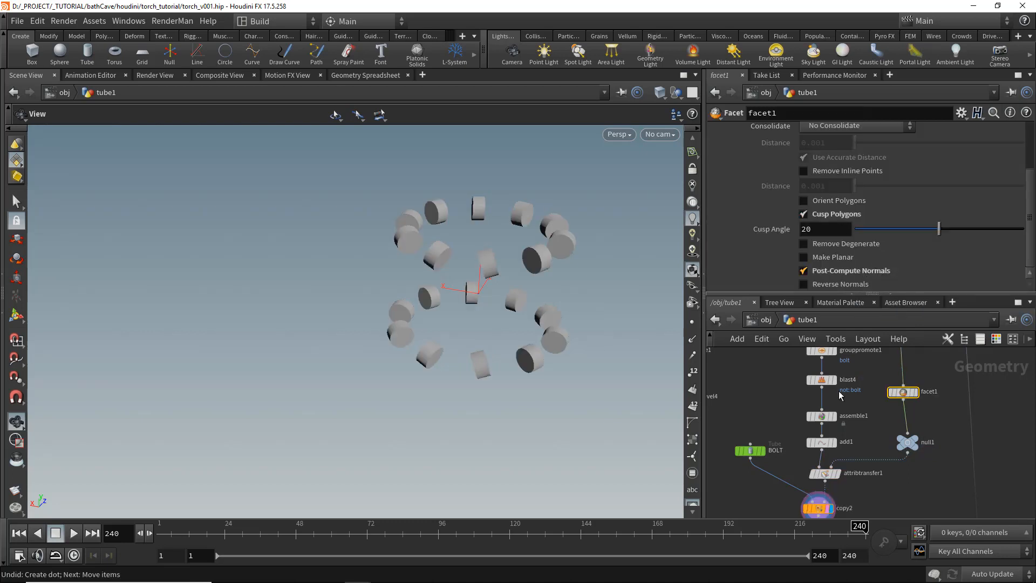
- Set the BOLT tube's orientation to Z Axis
click(749, 451)
click(818, 131)
click(817, 159)
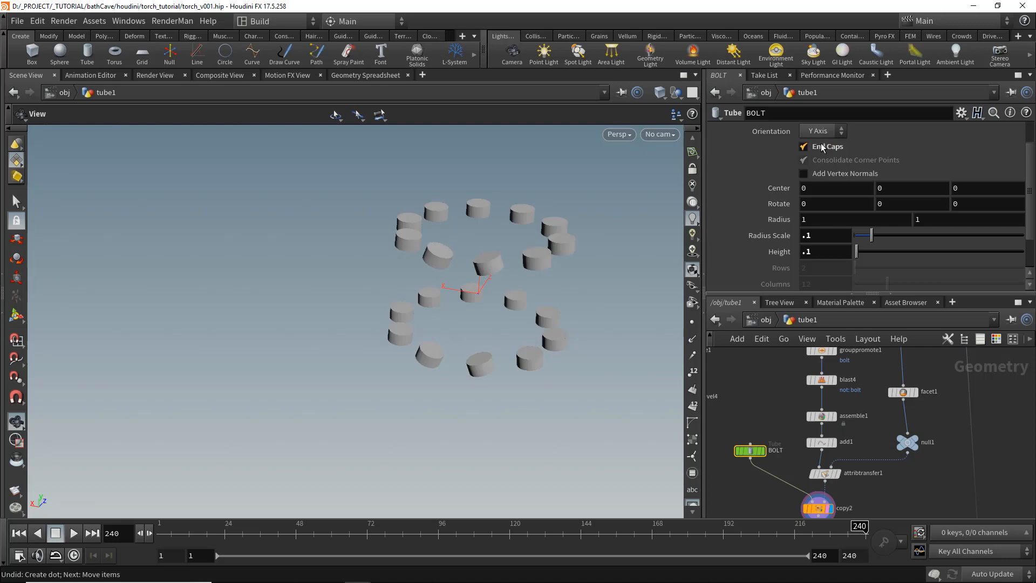
click(820, 131)
click(815, 172)
scroll(986, 499, down, 3)
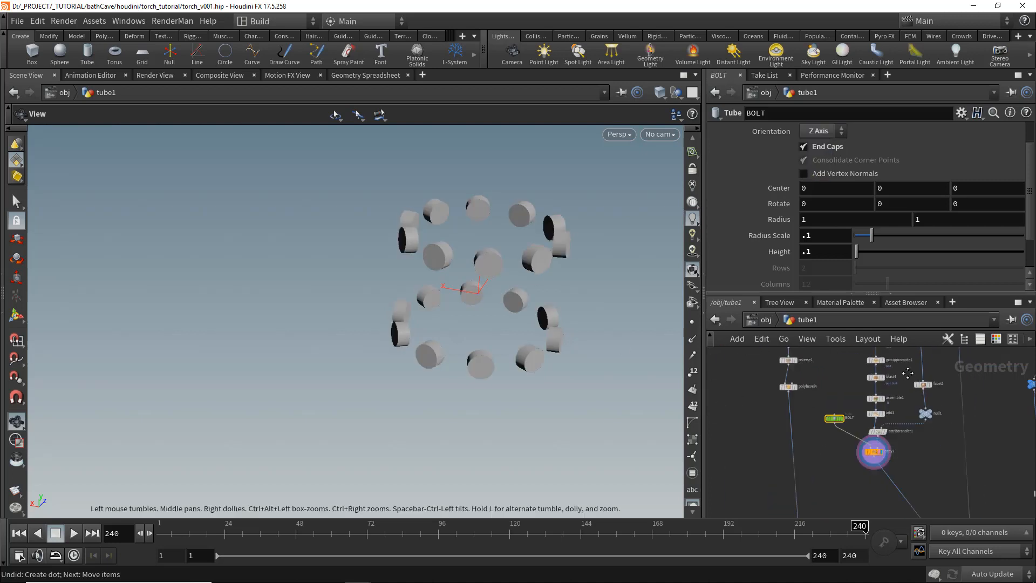
- Insert a PolyExtrude node between blast4 and assemble1 on the bolt-face branch
middle_drag(904, 502, 823, 483)
scroll(932, 456, up, 3)
click(952, 479)
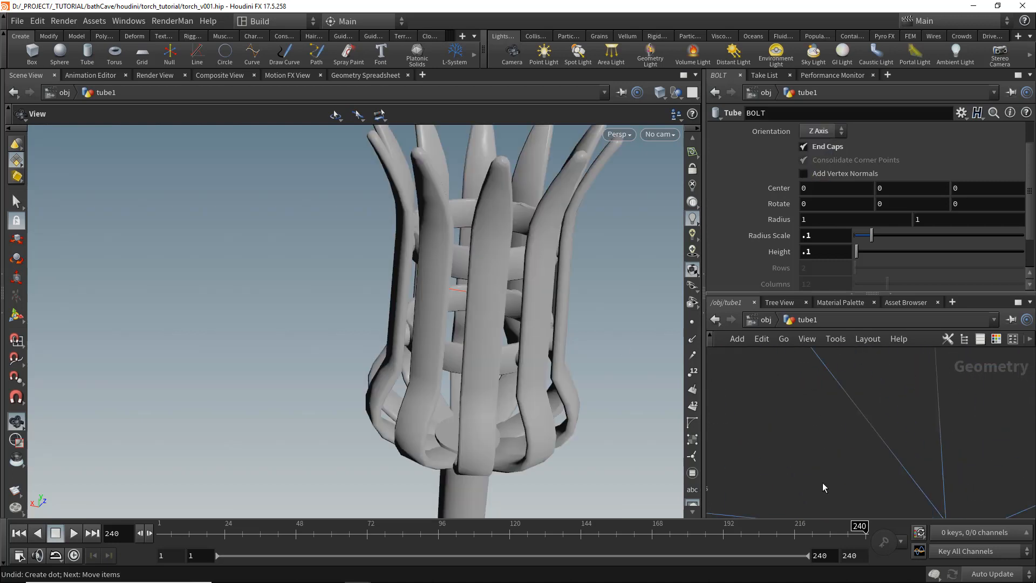
scroll(822, 482, down, 4)
middle_drag(840, 407, 844, 464)
scroll(825, 457, up, 5)
middle_drag(809, 378, 853, 474)
click(846, 349)
click(837, 377)
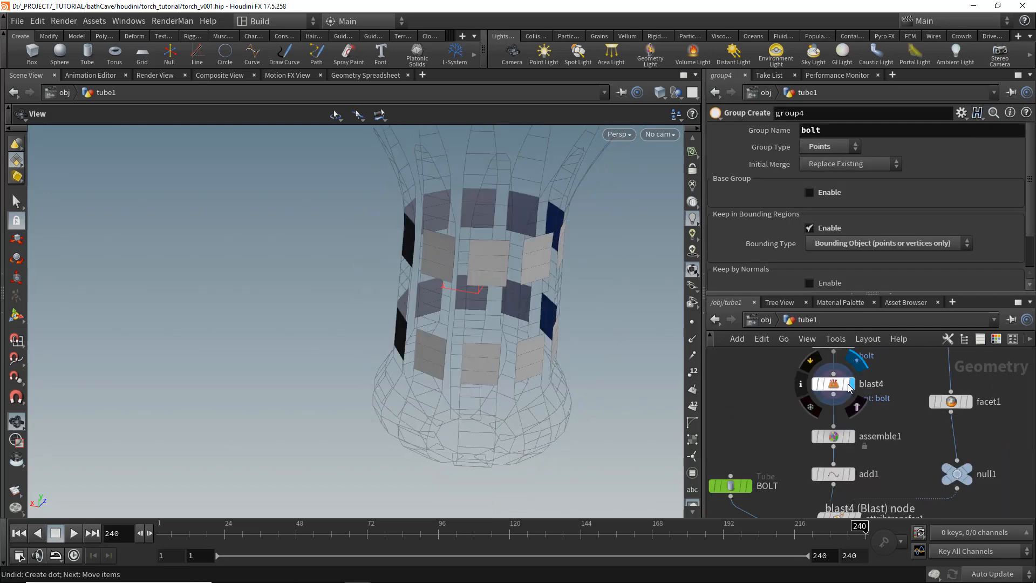
key(Tab)
text(polyextrude)
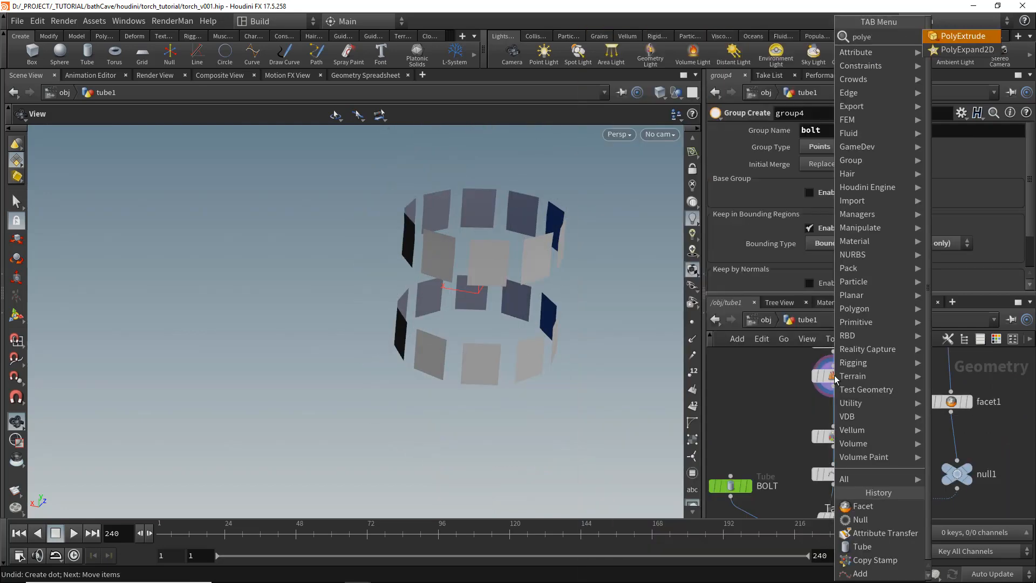
key(Return)
click(844, 421)
mouse_move(845, 420)
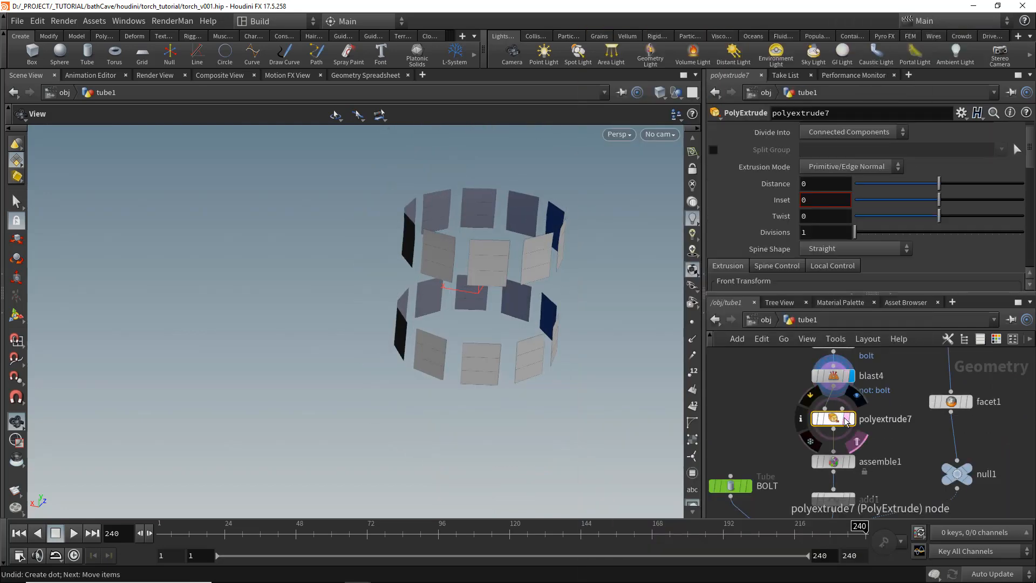
- Extrude the bolt faces about 0.077 with Output Side disabled
drag(939, 183, 953, 184)
scroll(837, 231, down, 5)
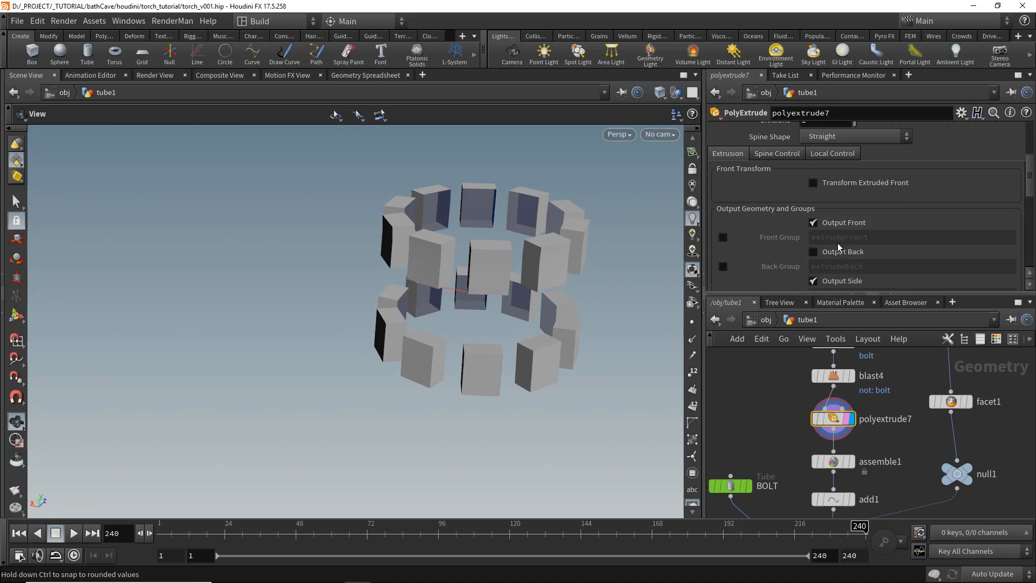
click(837, 280)
scroll(933, 173, up, 5)
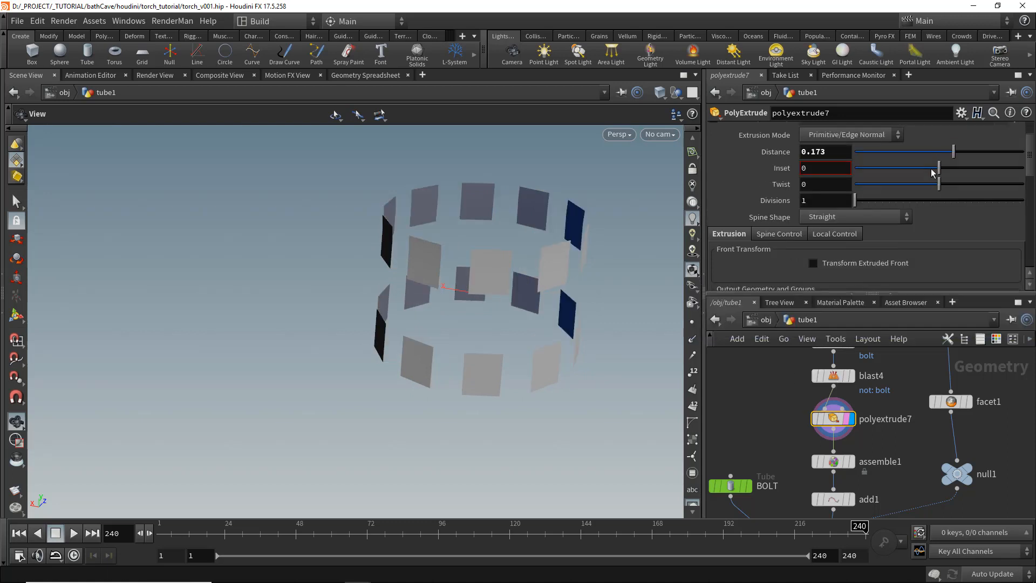
drag(954, 152, 946, 152)
- Display merge1 and reduce the PolyExtrude distance to about 0.051
middle_drag(926, 491, 949, 379)
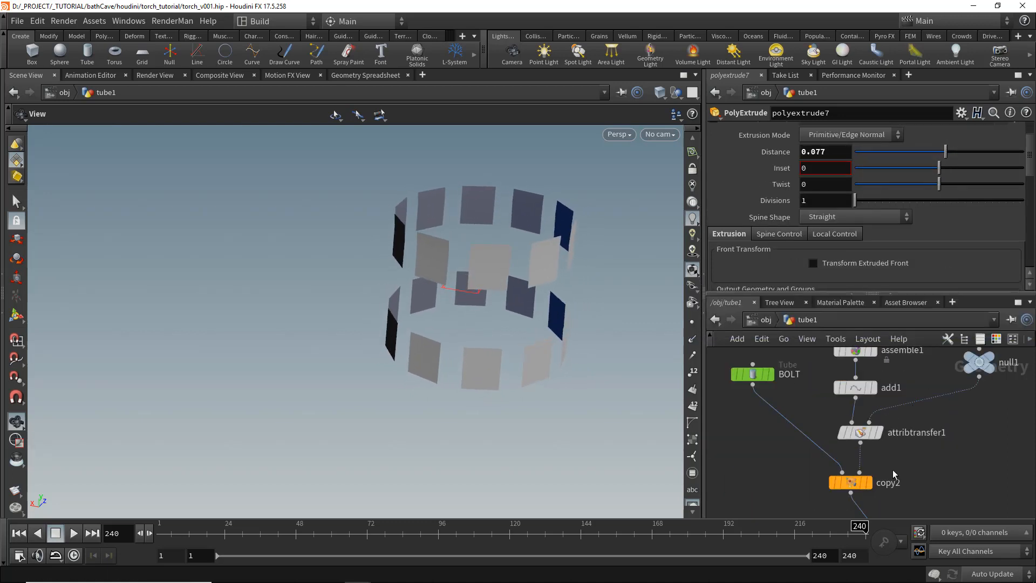
middle_drag(894, 475, 896, 254)
click(929, 495)
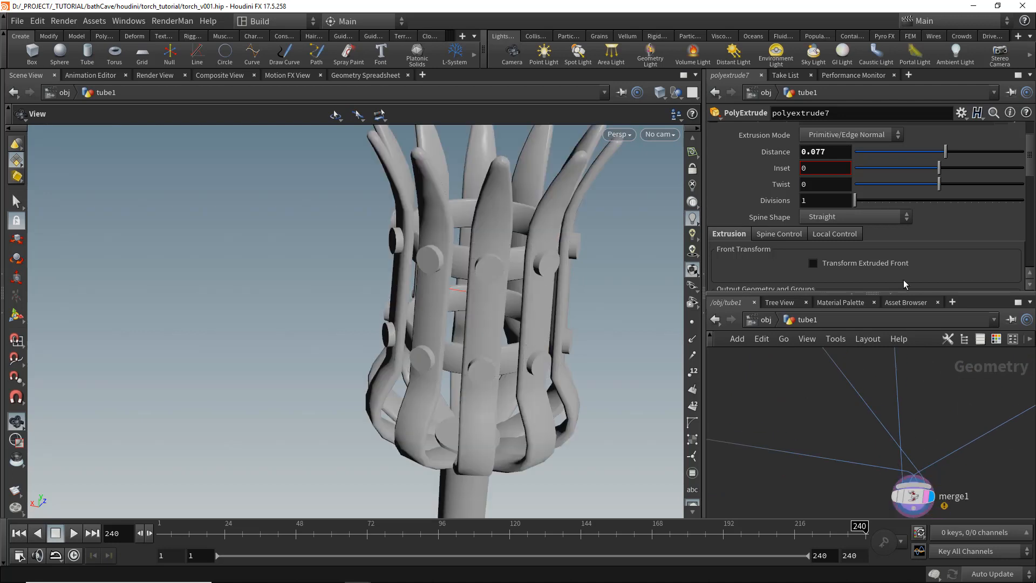
drag(936, 153, 944, 158)
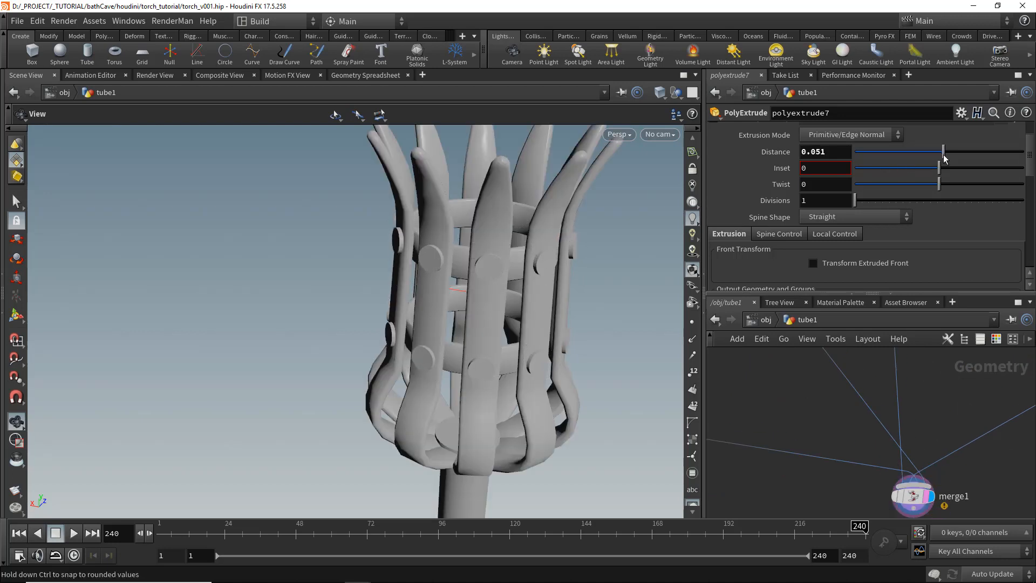
- Set the BOLT tube's radius scale to .06 and height to .08
scroll(892, 478, down, 5)
middle_drag(872, 382, 860, 465)
scroll(858, 461, down, 1)
middle_drag(782, 356, 812, 416)
scroll(797, 453, up, 3)
click(782, 461)
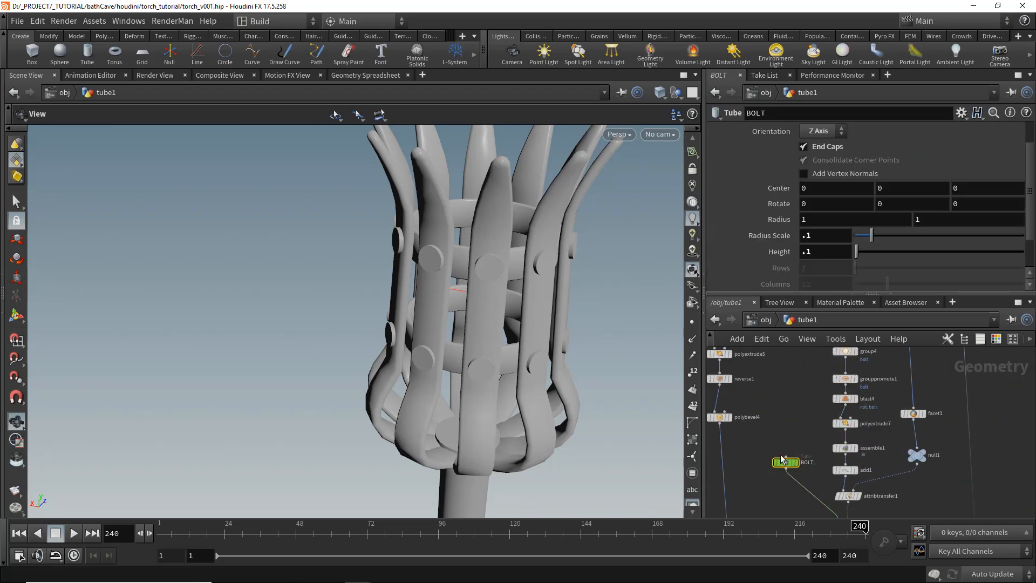
click(817, 235)
text(.06)
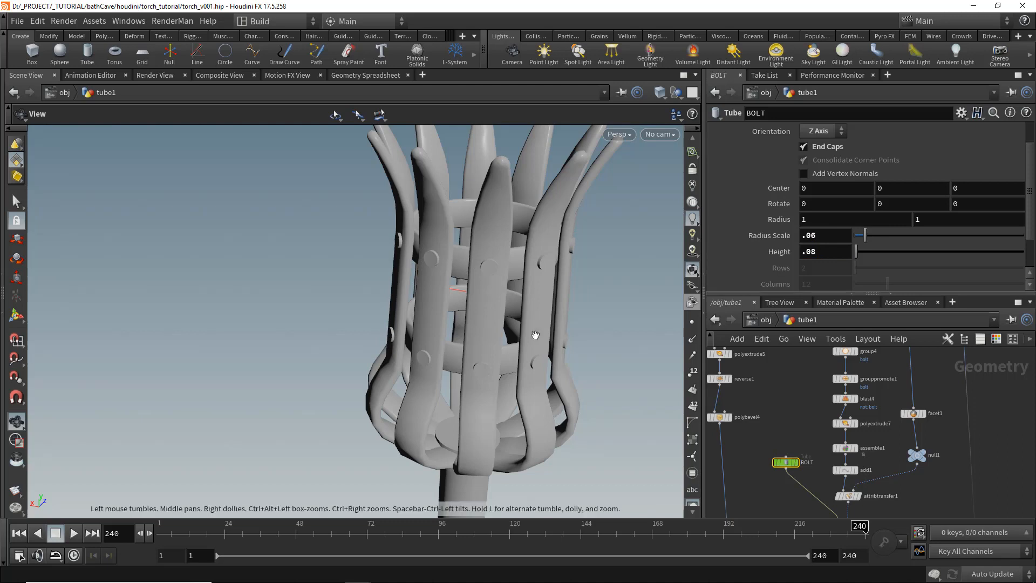
- Save the scene file
drag(418, 384, 531, 373)
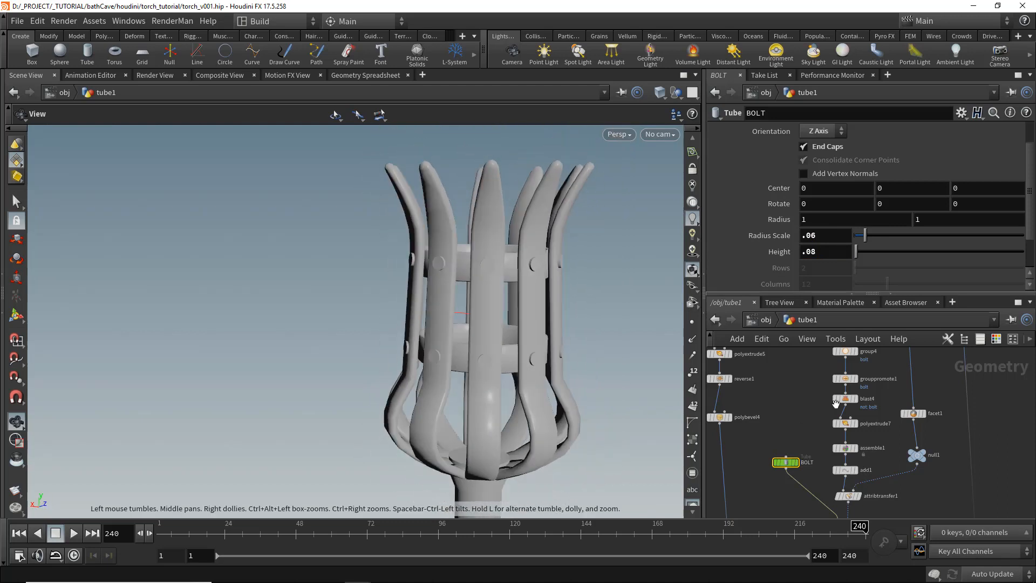
key(ctrl+s)
- Widen carve1's range to First U 0.353 and Second U 0.724
scroll(823, 367, down, 2)
middle_drag(823, 367, 847, 455)
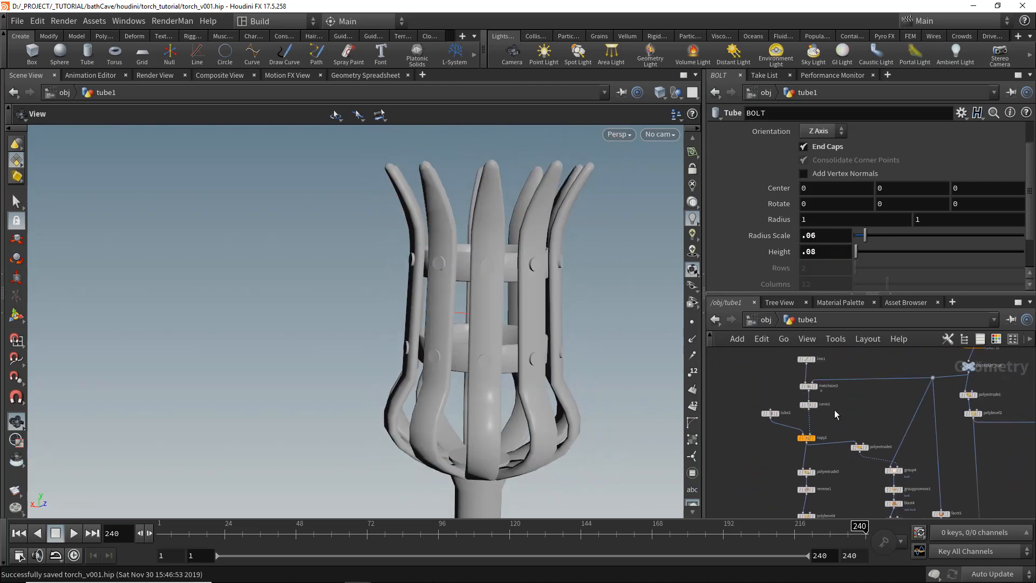
click(809, 404)
scroll(880, 363, up, 3)
key(c)
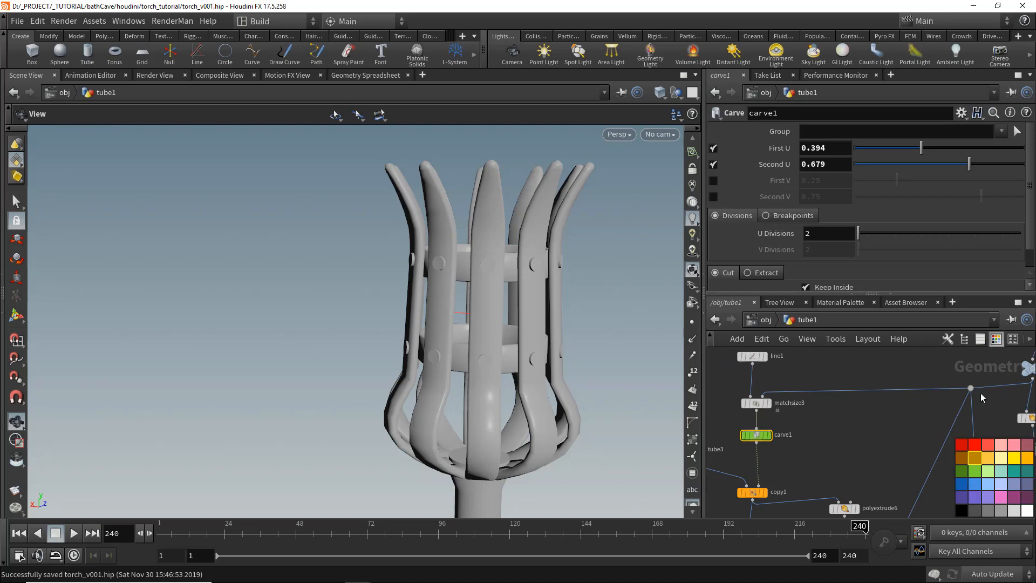
drag(919, 151, 977, 164)
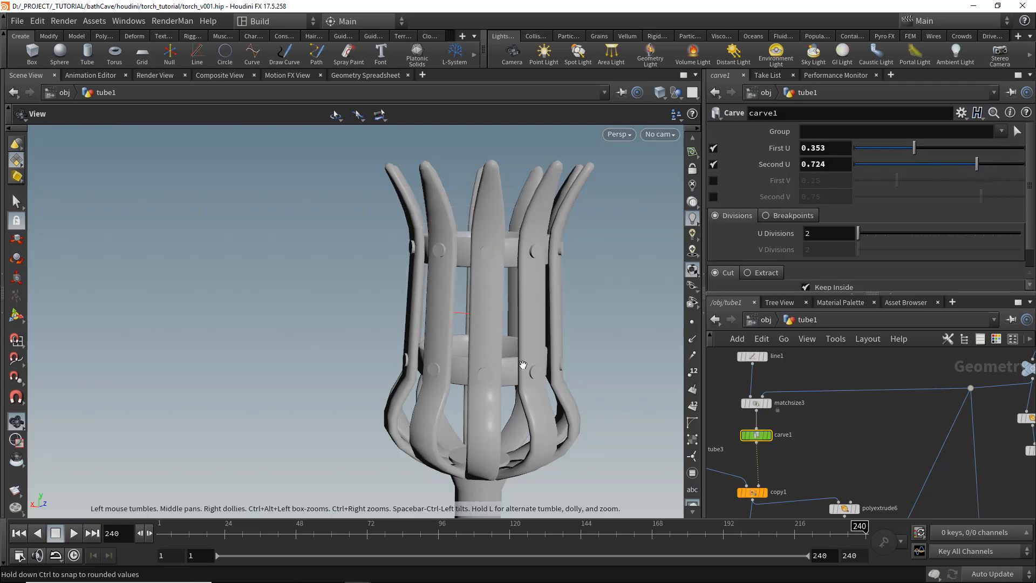
- Insert a PolyBevel node below the BOLT tube
right_drag(527, 363, 419, 322)
drag(419, 322, 482, 359)
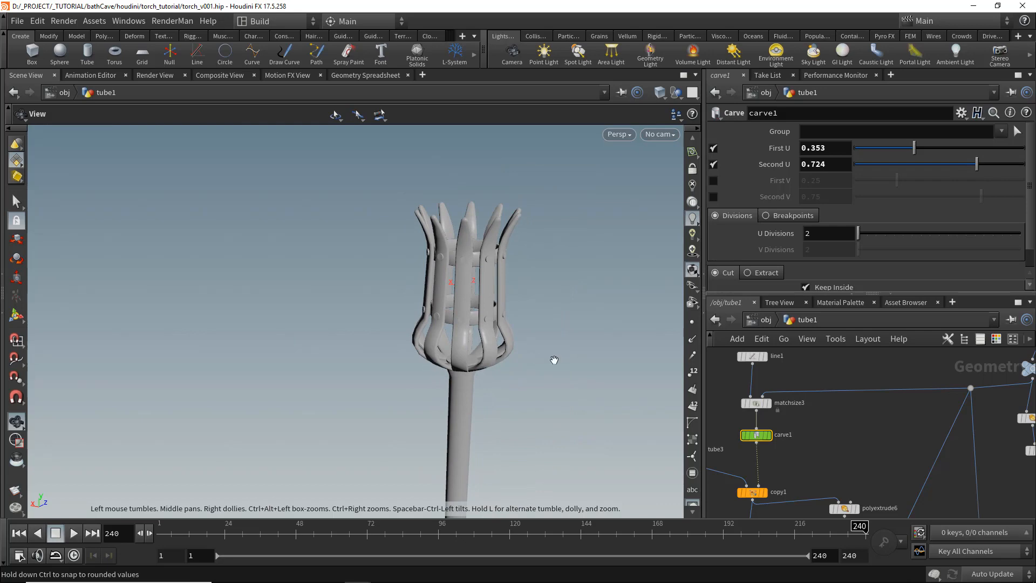
scroll(863, 457, down, 3)
middle_drag(854, 423, 812, 384)
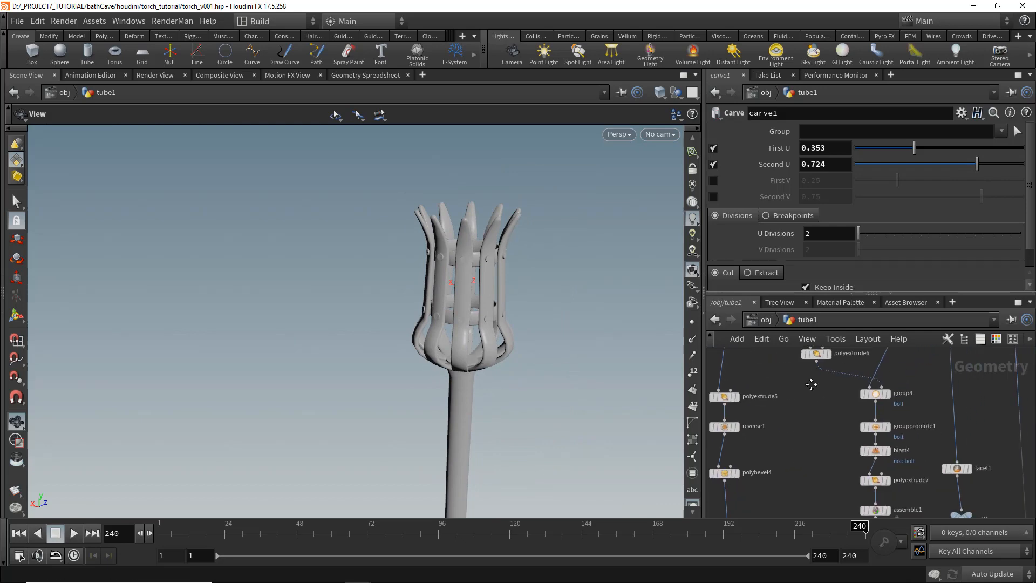
middle_drag(805, 513, 800, 443)
scroll(794, 448, up, 3)
key(Tab)
text(polybev)
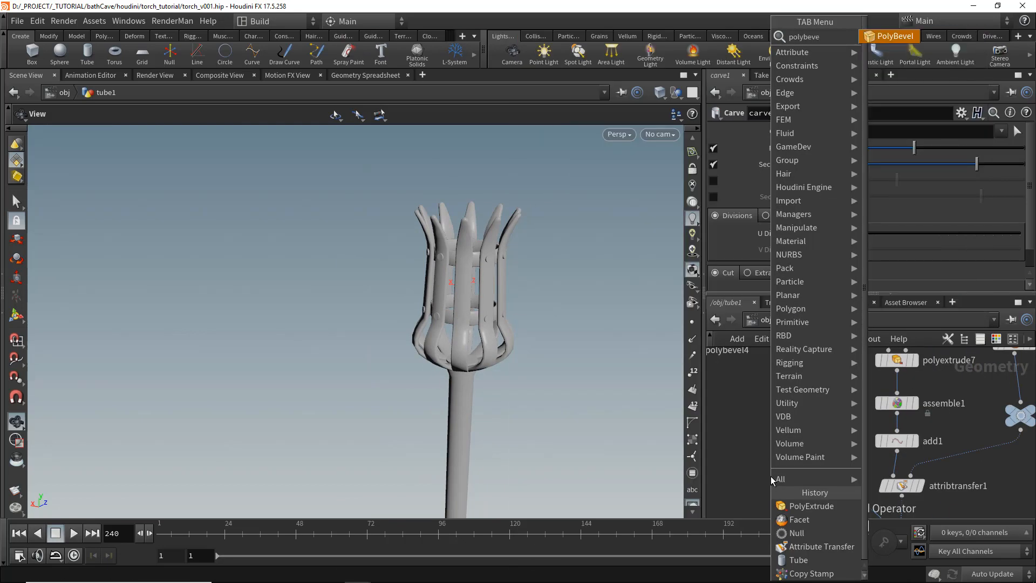
key(Return)
click(821, 462)
drag(821, 462, 795, 466)
scroll(585, 331, up, 10)
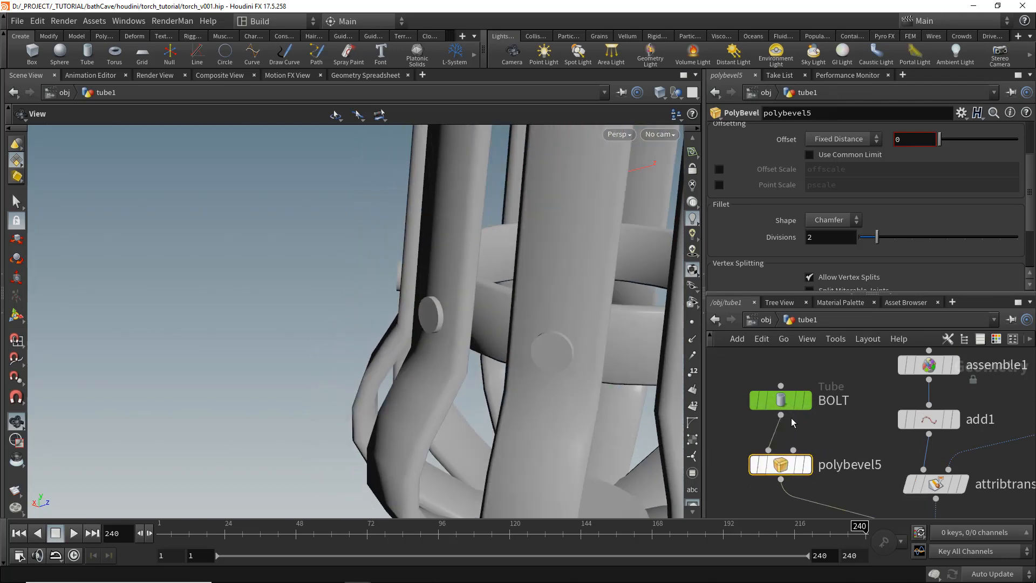
- Set the BOLT tube's primitive type to Polygon
click(773, 395)
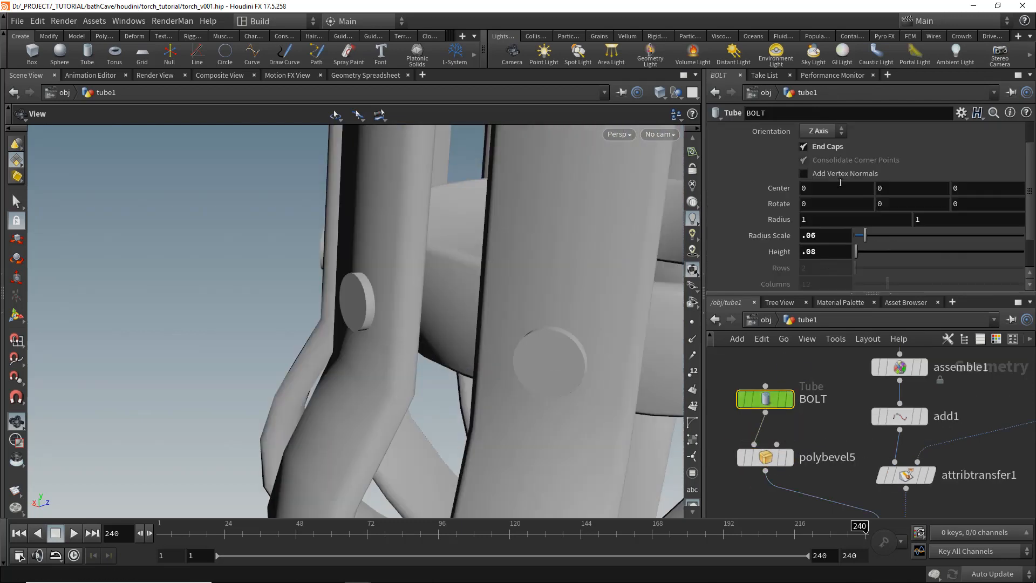
scroll(898, 188, up, 2)
click(833, 132)
click(835, 158)
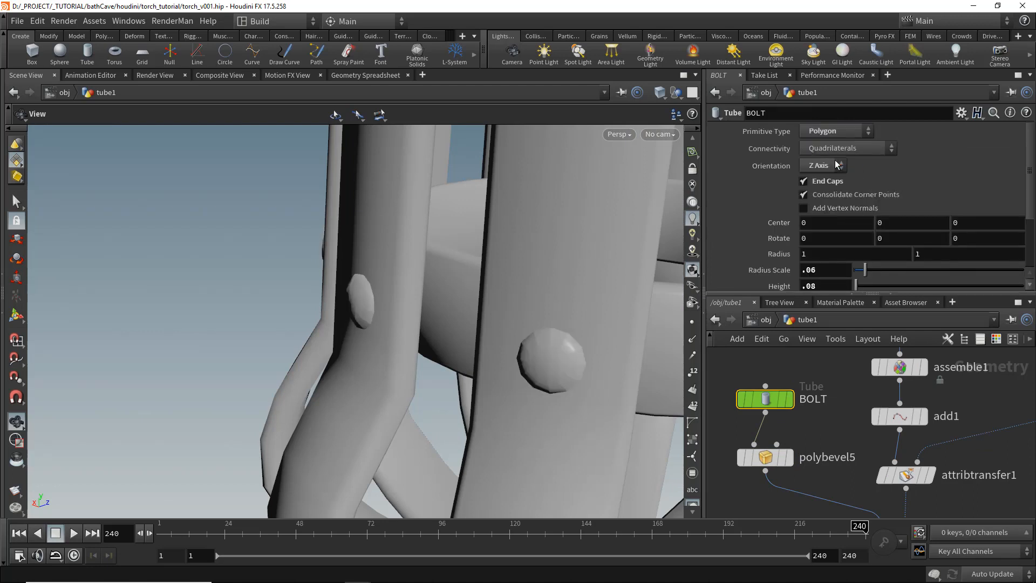
scroll(872, 193, down, 2)
drag(862, 202, 859, 203)
middle_drag(818, 427, 825, 390)
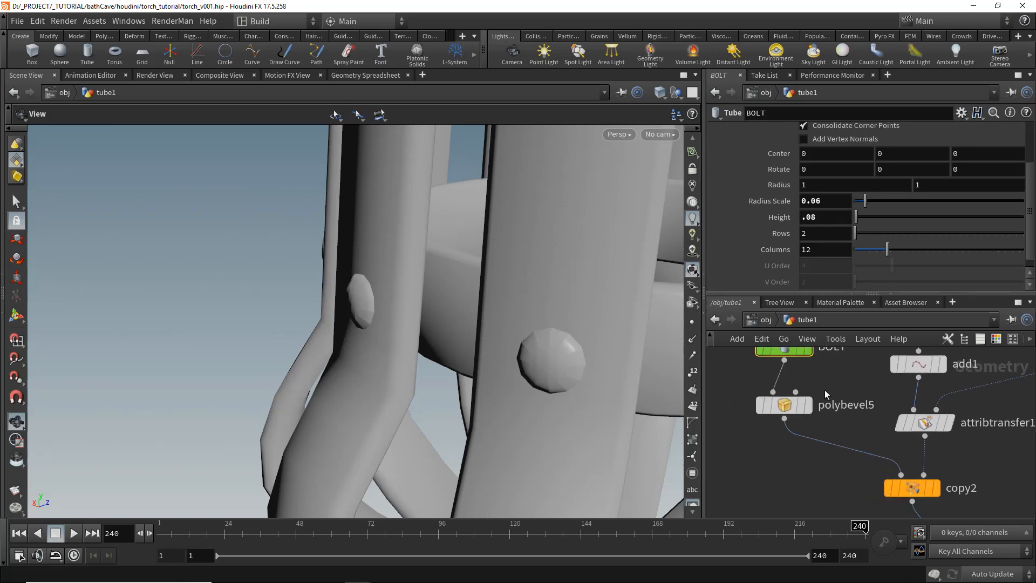
- Bevel the bolt with a 0.035 offset, Round fillet shape and 1 division
click(784, 404)
drag(957, 141, 944, 145)
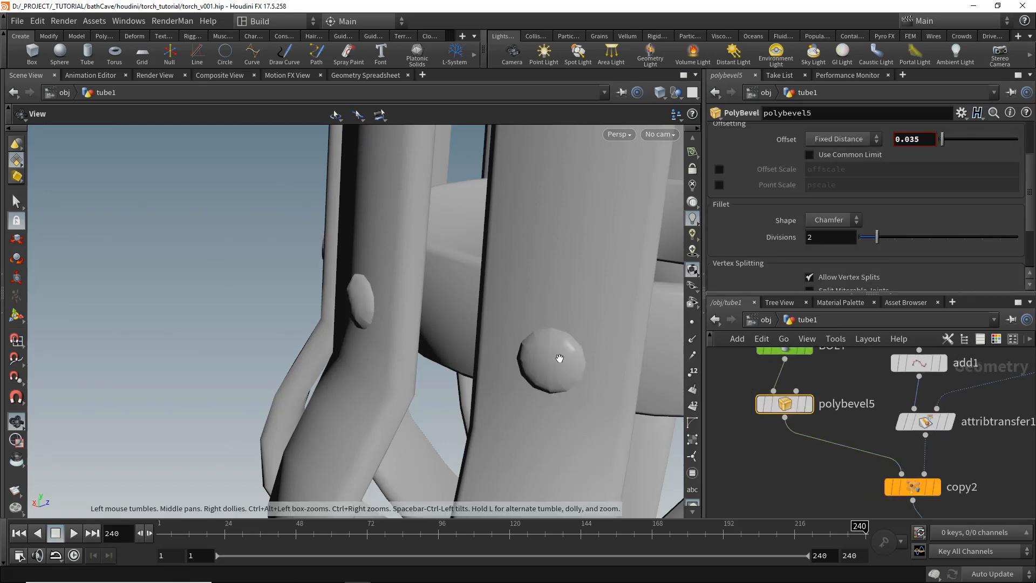
key(w)
key(w)
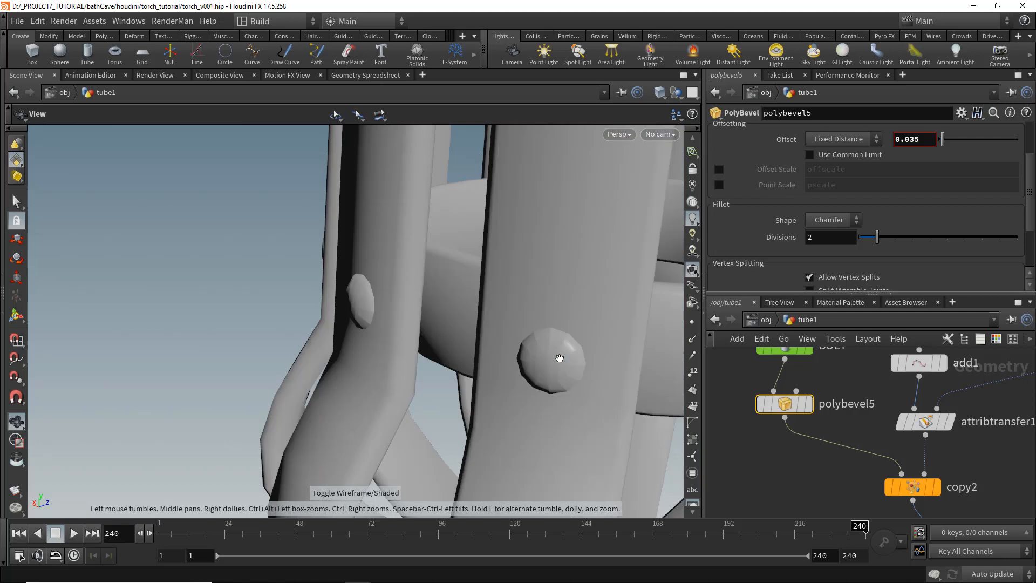
click(831, 220)
click(835, 251)
drag(877, 238, 802, 243)
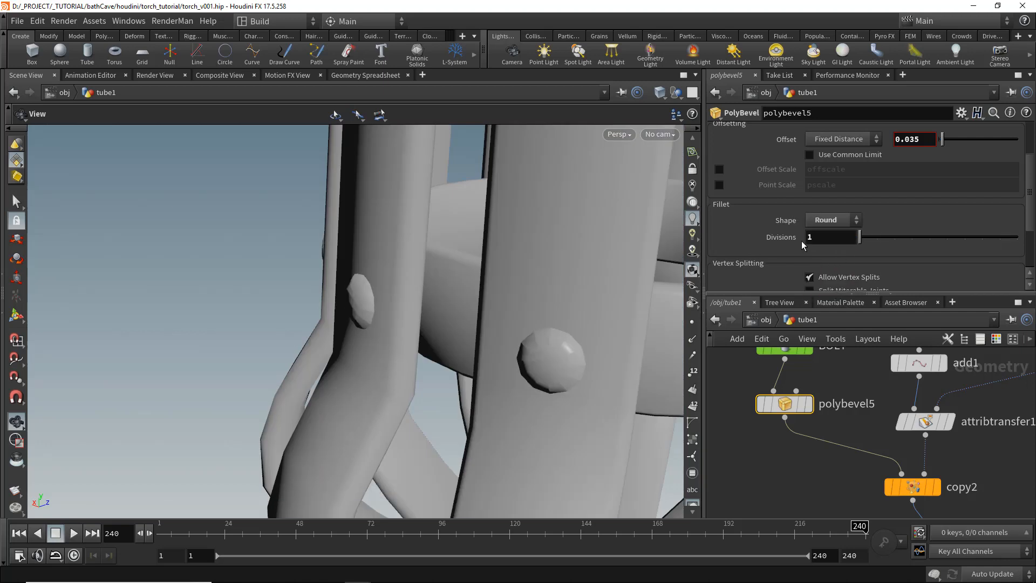
- Set polybevel5's flatness angle to 64 and disable Ignore Flat Edges
right_drag(555, 339, 155, 292)
right_drag(432, 448, 471, 366)
mouse_move(471, 365)
mouse_down()
mouse_move(456, 347)
mouse_move(458, 324)
mouse_up()
key(w)
scroll(444, 335, up, 10)
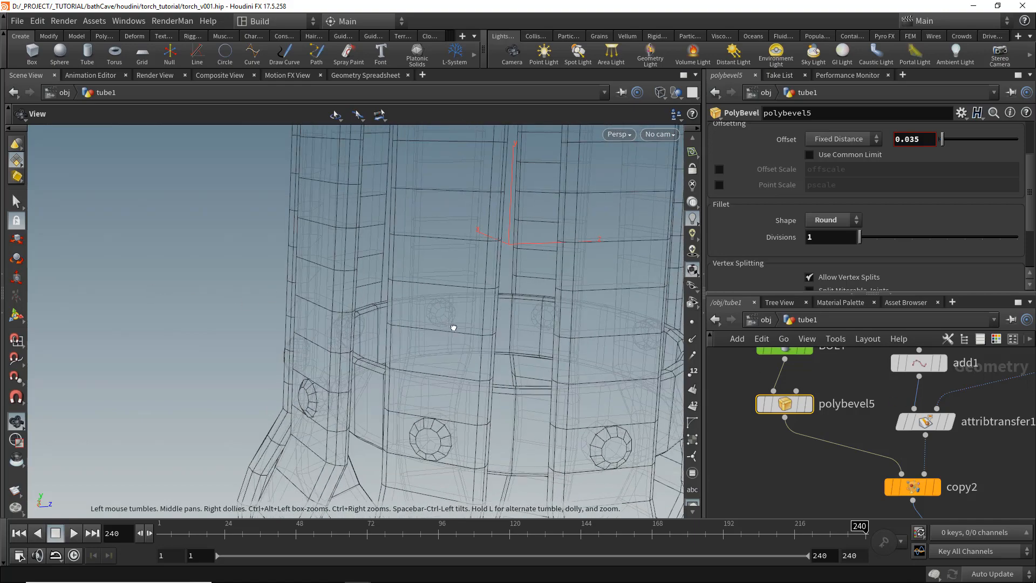
scroll(896, 142, up, 3)
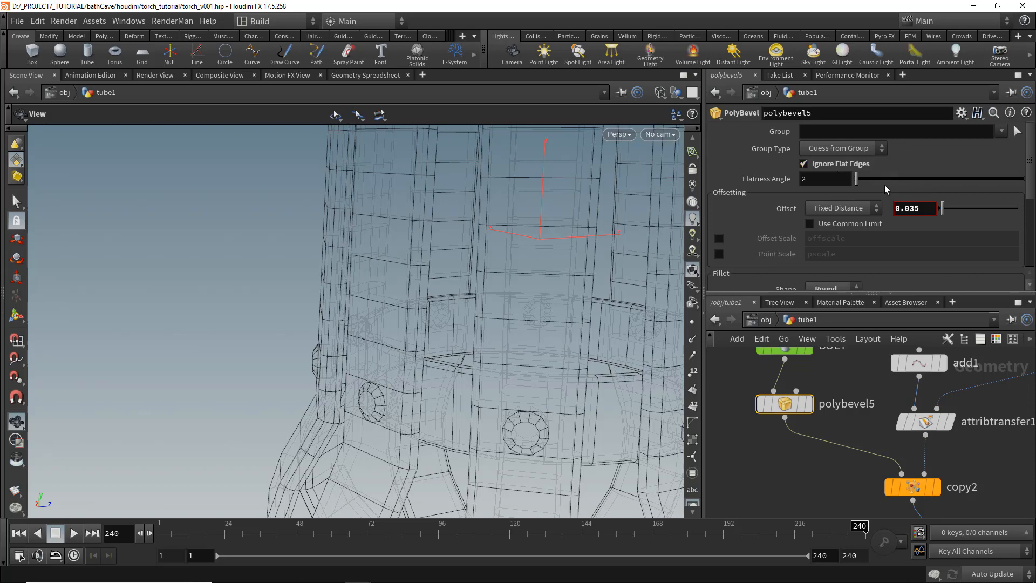
mouse_move(859, 180)
mouse_down()
mouse_move(977, 182)
mouse_move(915, 184)
mouse_up()
drag(460, 354, 455, 332)
key(w)
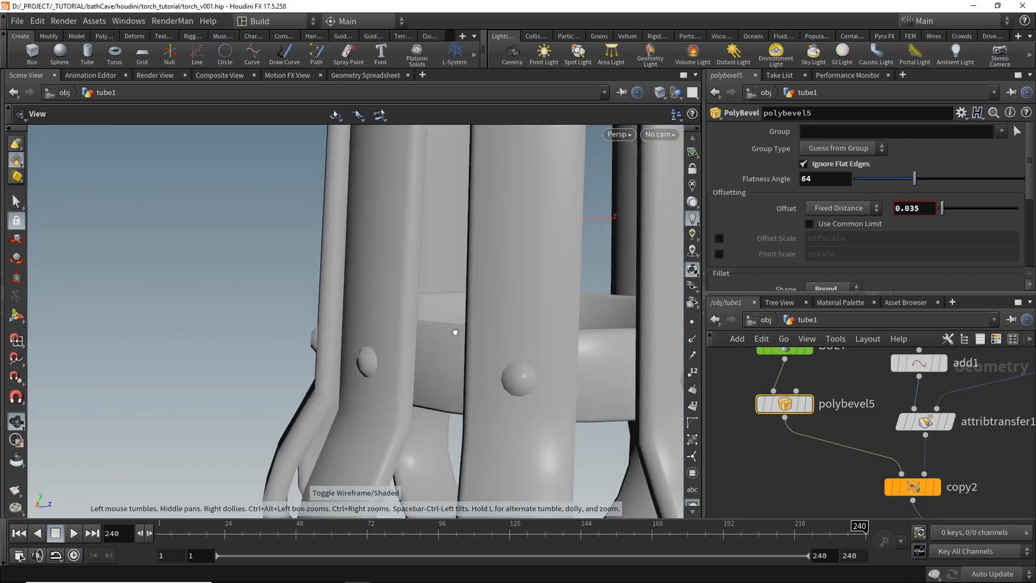
click(803, 163)
- Add a Normal node below merge1
drag(437, 292, 354, 315)
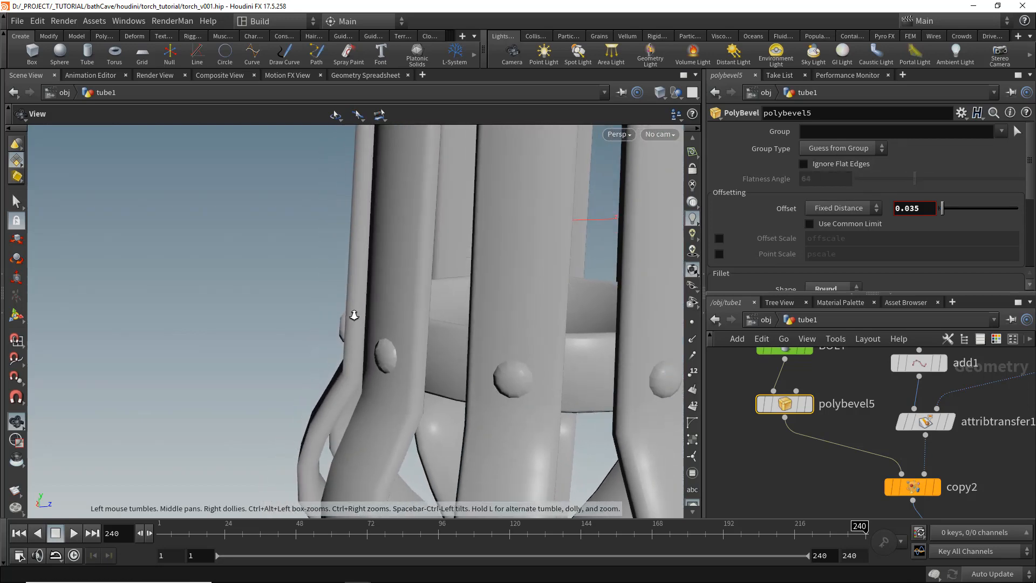
right_drag(355, 314, 416, 317)
drag(468, 318, 443, 330)
scroll(736, 439, down, 6)
middle_drag(736, 440, 872, 457)
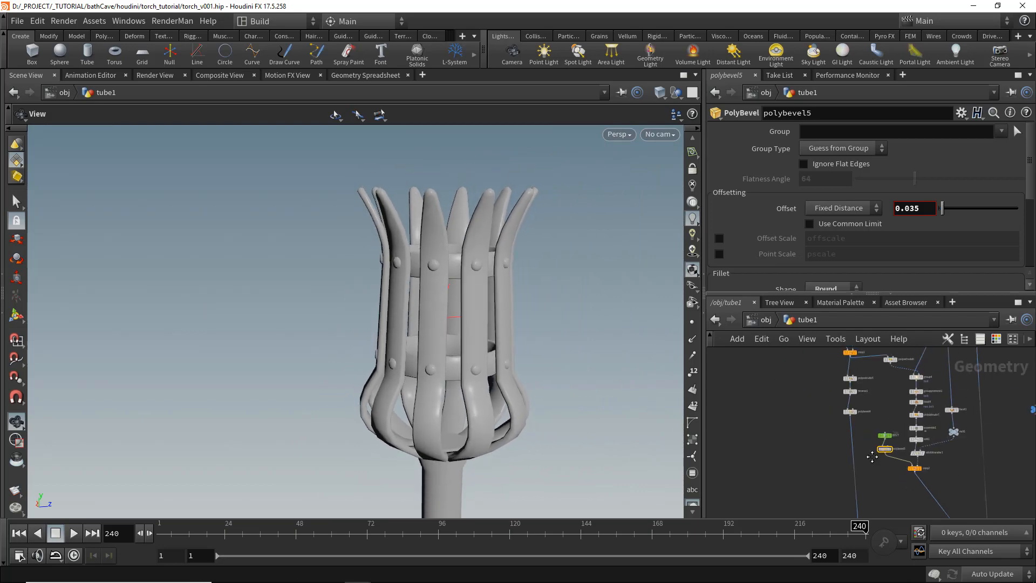
scroll(949, 451, up, 8)
key(Tab)
text(normal)
key(Return)
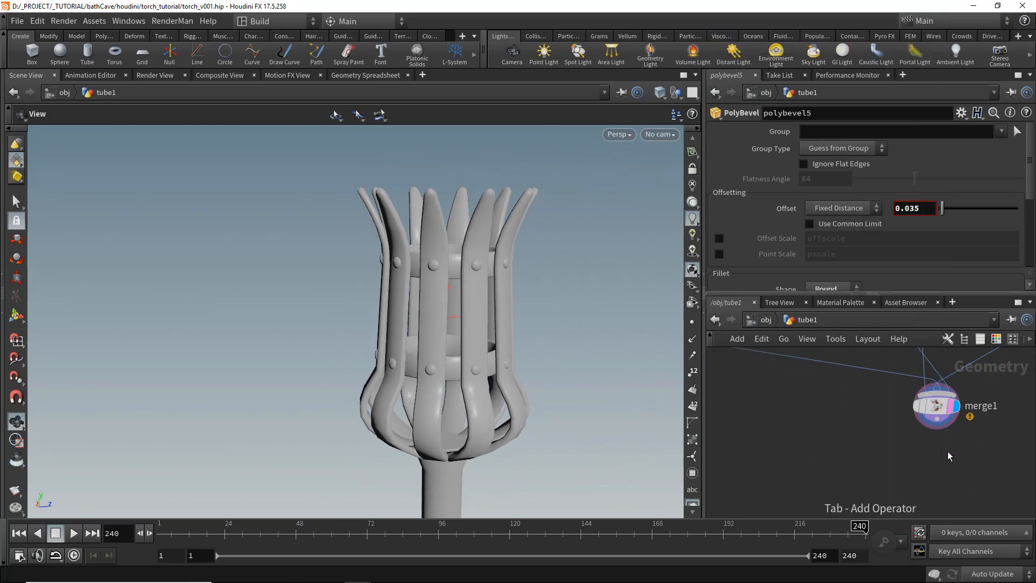
click(961, 475)
drag(954, 476, 950, 478)
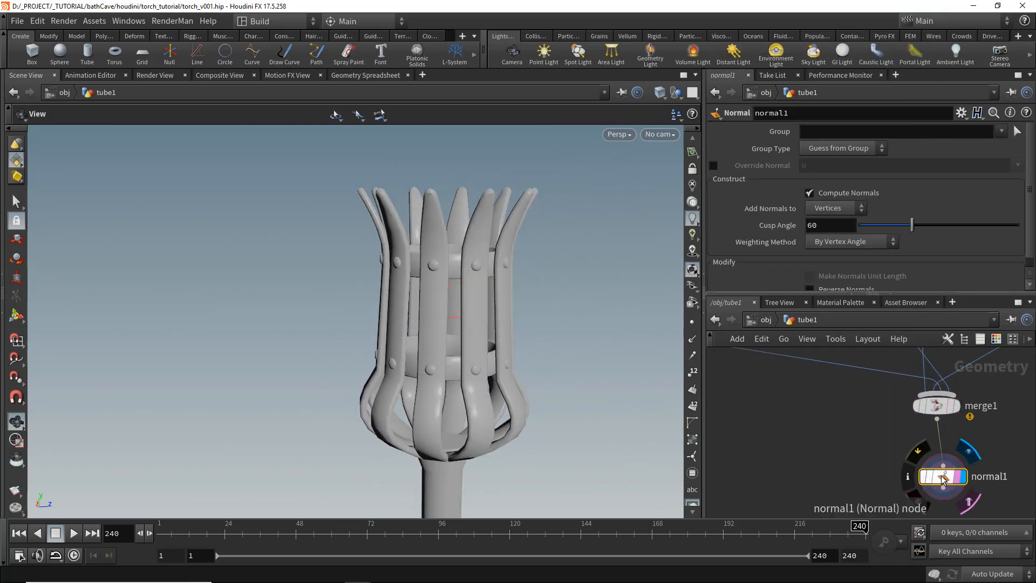
- Set normal1's cusp angle to about 41.3
drag(903, 221, 888, 228)
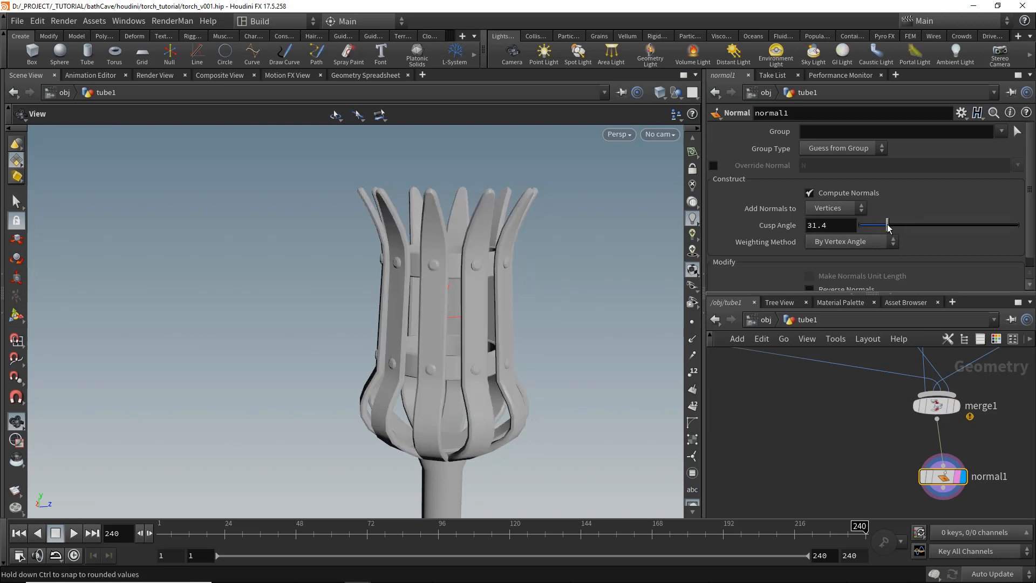
scroll(604, 351, up, 5)
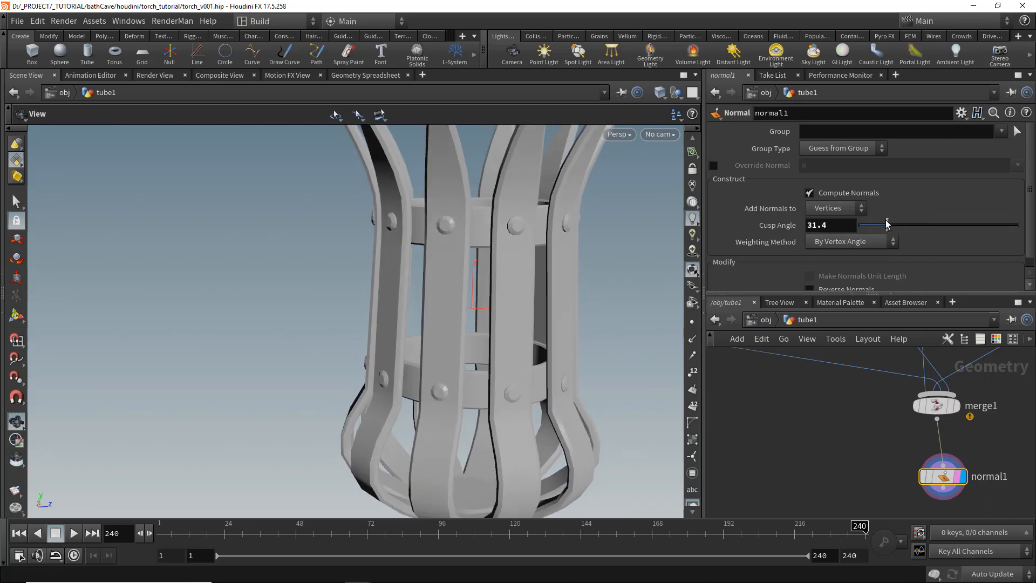
mouse_move(887, 224)
mouse_down()
mouse_move(906, 225)
mouse_move(896, 226)
mouse_up()
drag(501, 333, 487, 340)
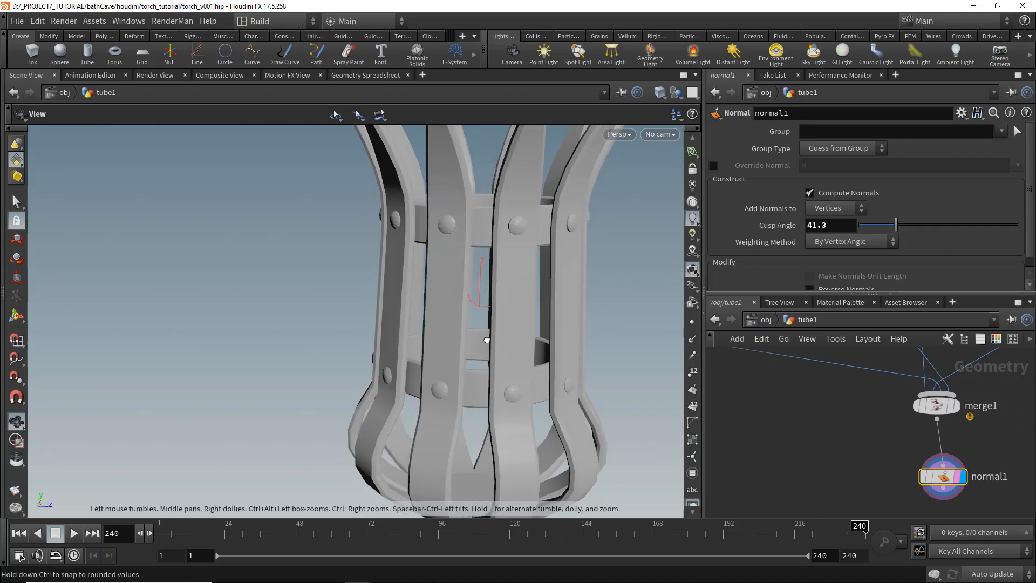
- Examine the handle's polyextrude4 node and its side group output settings
key(f)
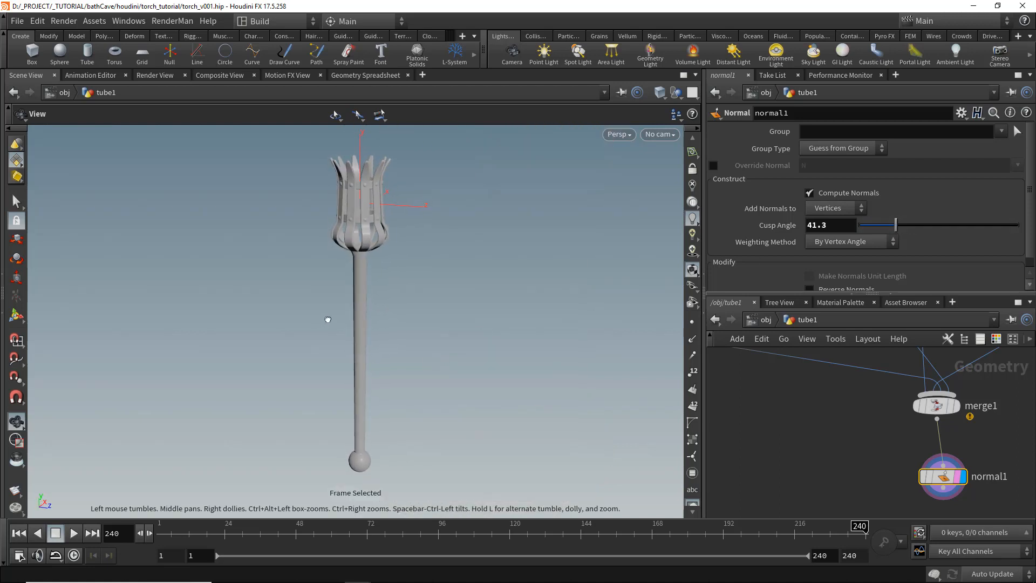
drag(457, 310, 353, 312)
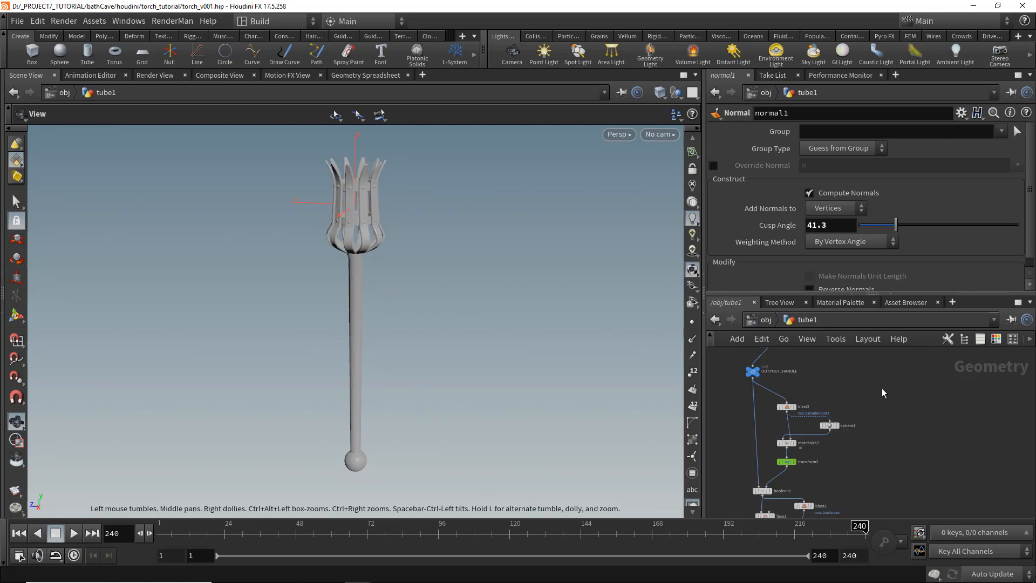
key(Tab)
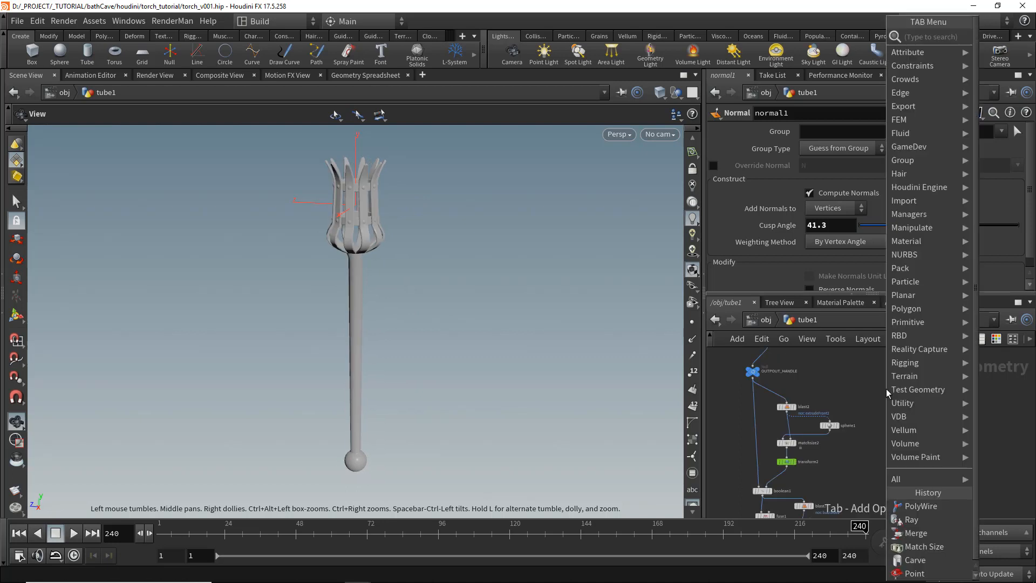
click(846, 385)
middle_drag(828, 375, 861, 427)
scroll(783, 383, up, 3)
click(787, 392)
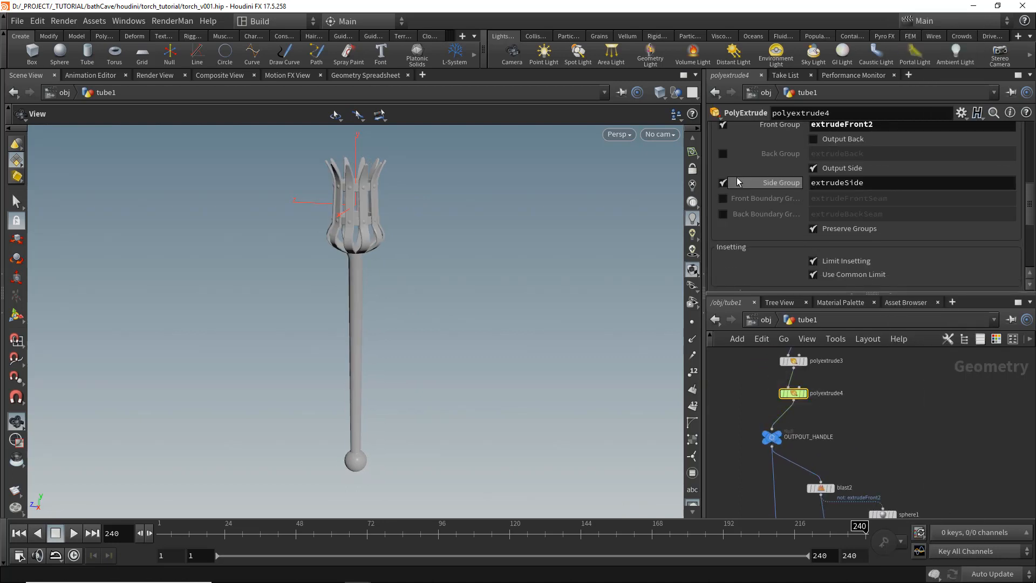
click(874, 181)
- Add a Blast node fed by polyextrude4 that keeps only the extrudeSide group
key(Tab)
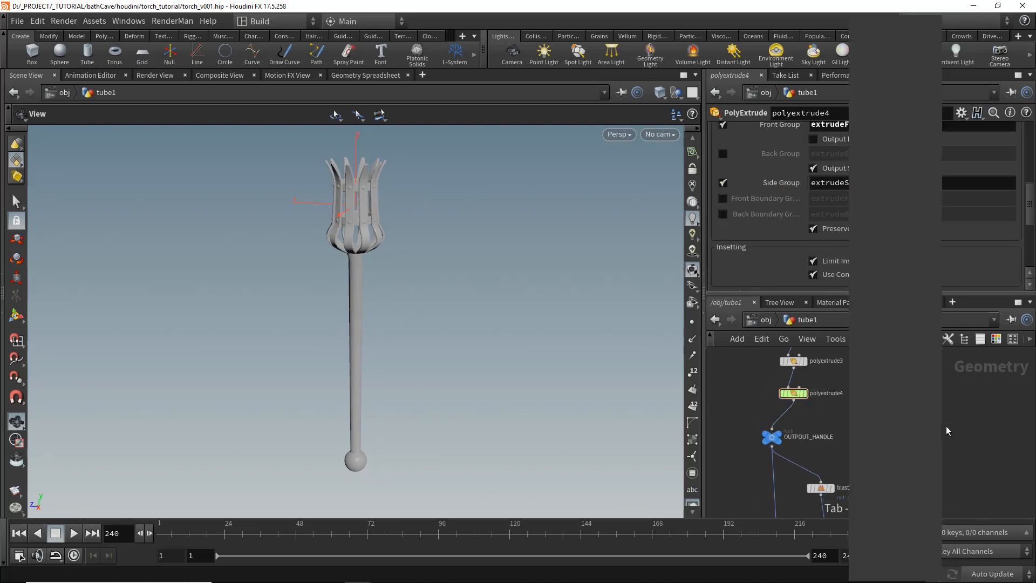
text(blast)
key(Return)
click(951, 435)
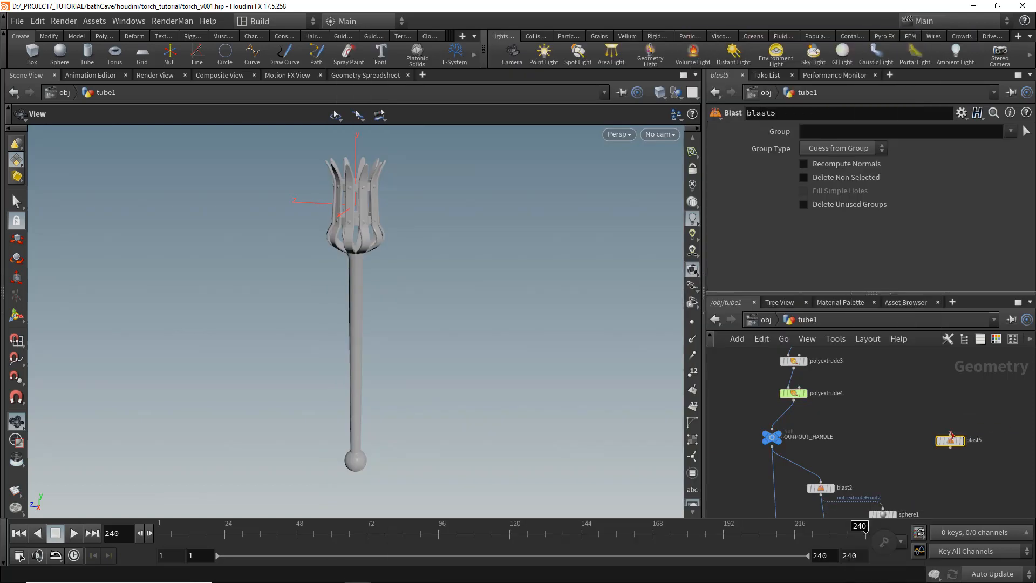
scroll(951, 440, up, 3)
click(963, 443)
click(968, 443)
drag(954, 442, 986, 422)
click(1008, 135)
click(984, 150)
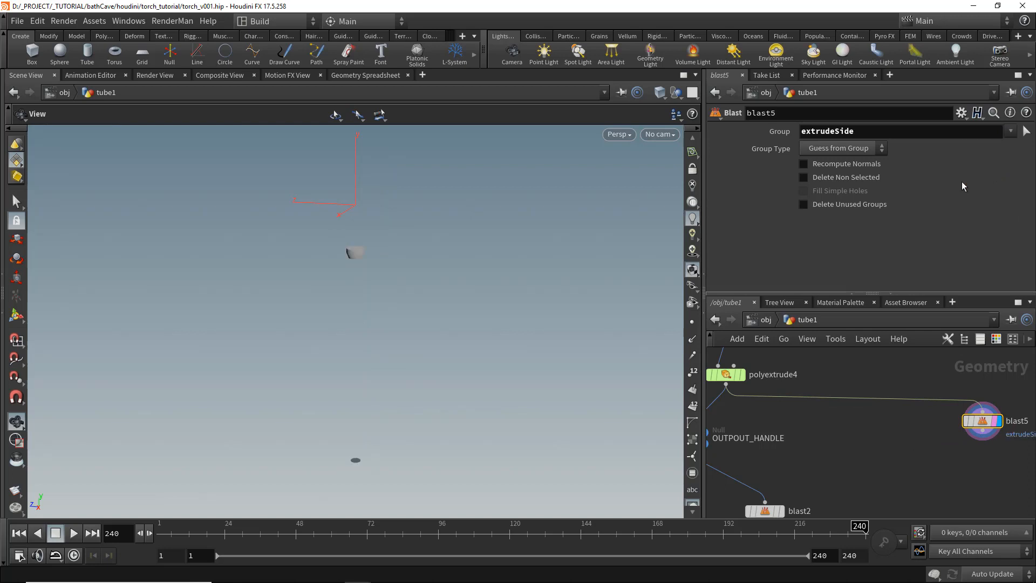
click(849, 180)
scroll(939, 475, down, 3)
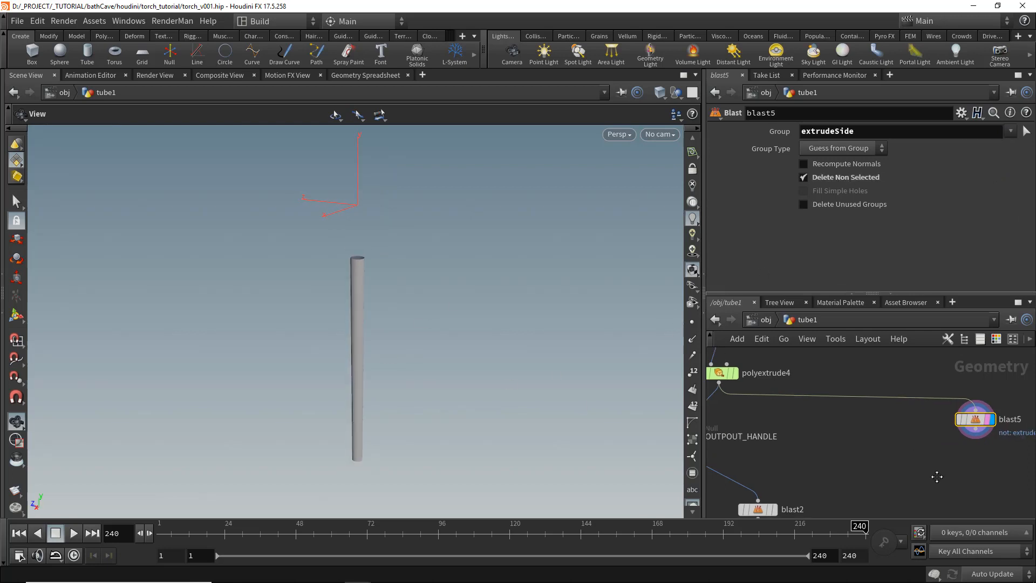
- Add a Line node beside blast5
key(Tab)
text(line)
key(Return)
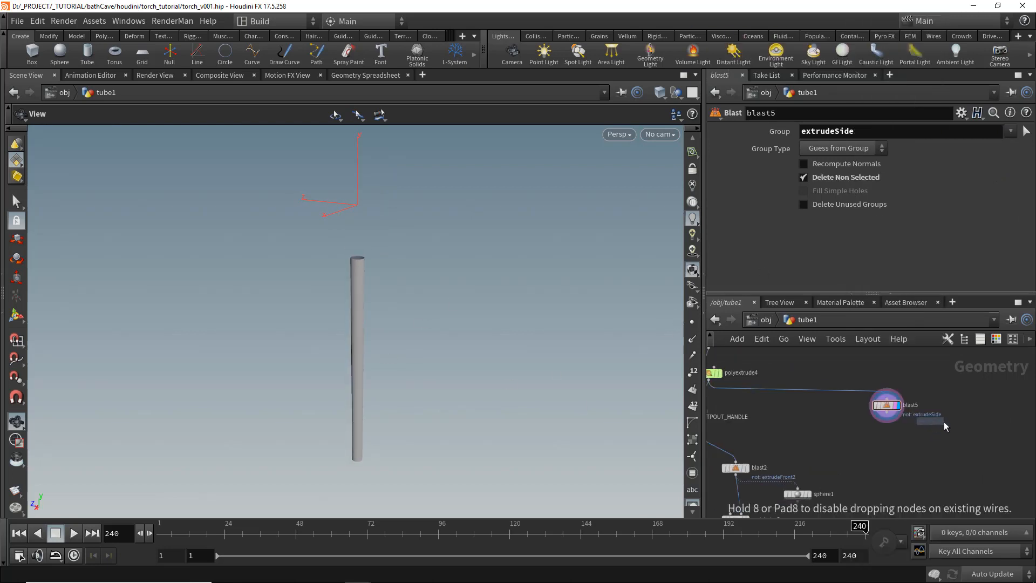
scroll(944, 422, up, 2)
click(960, 403)
- Add a Match Size node fitting the line to the blasted handle side with Scale to Fit enabled
key(Tab)
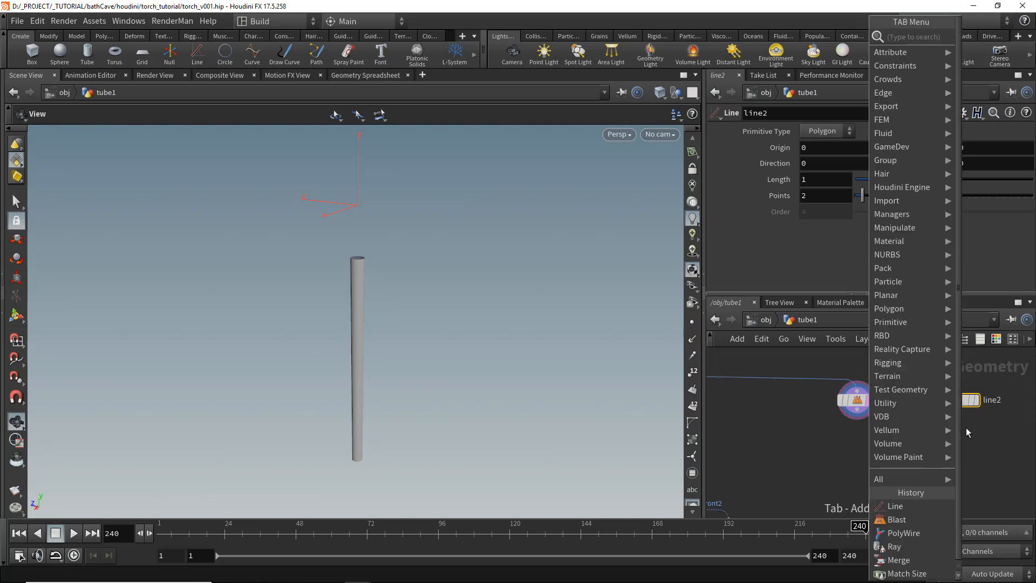
text(matchs)
key(Return)
click(967, 462)
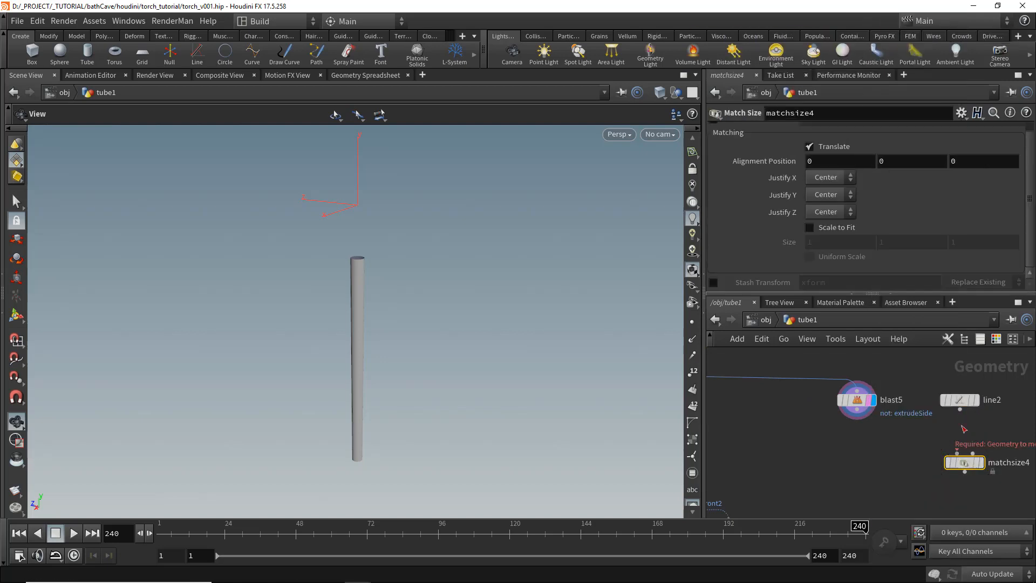
scroll(964, 464, up, 1)
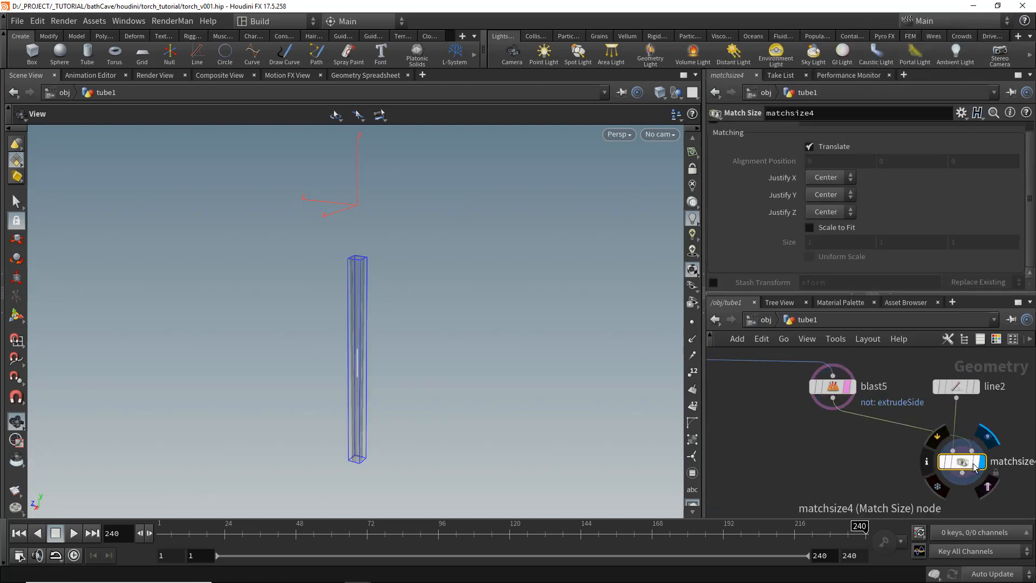
click(835, 226)
middle_drag(929, 483, 843, 439)
scroll(885, 442, down, 1)
middle_drag(929, 447, 874, 437)
- Add a Carve node below matchsize4, enabling Second U and setting it to 1
key(Tab)
text(resam)
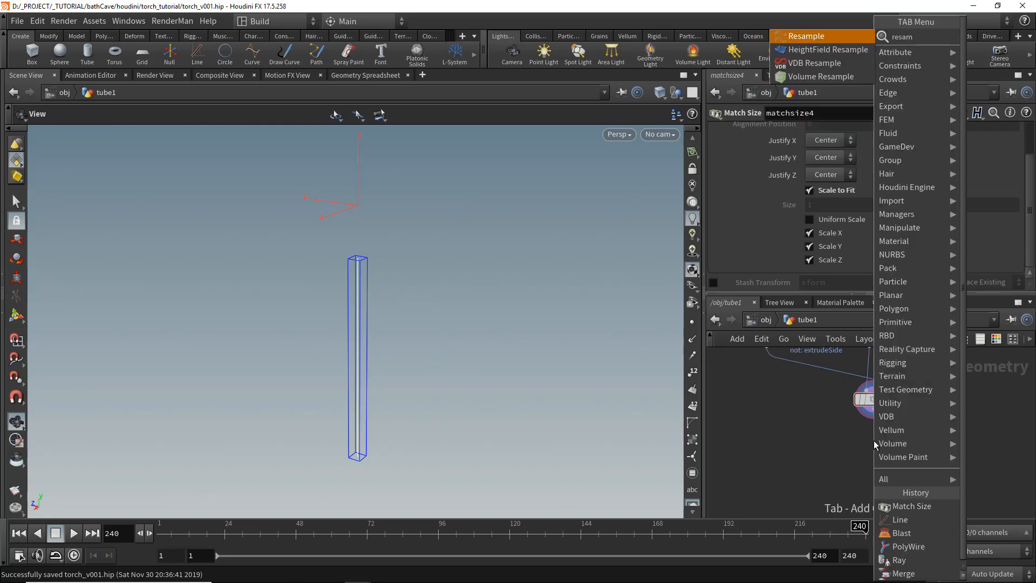
key(BackSpace)
key(BackSpace)
key(BackSpace)
key(BackSpace)
text(carve)
key(Return)
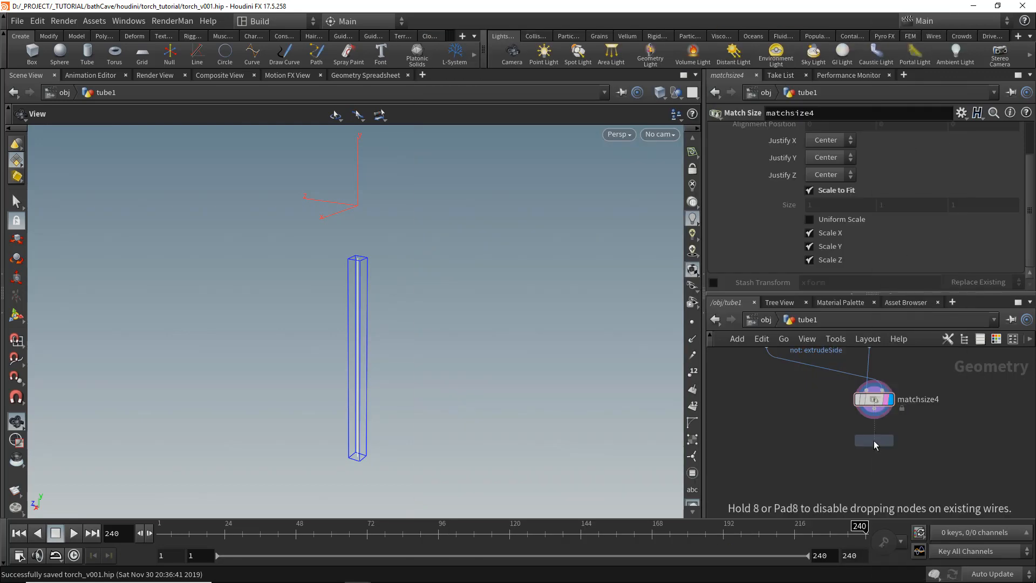
click(874, 457)
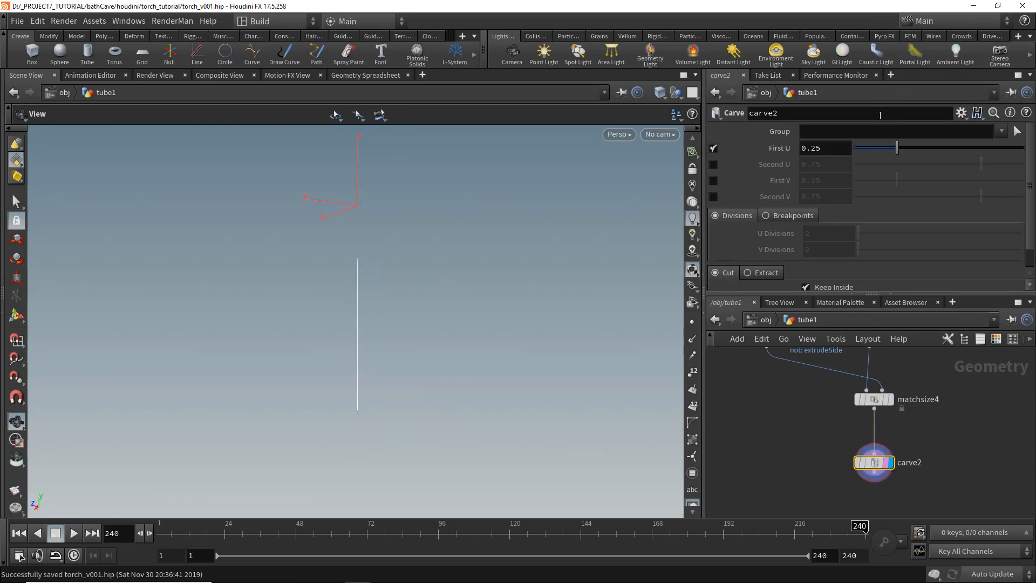
click(712, 164)
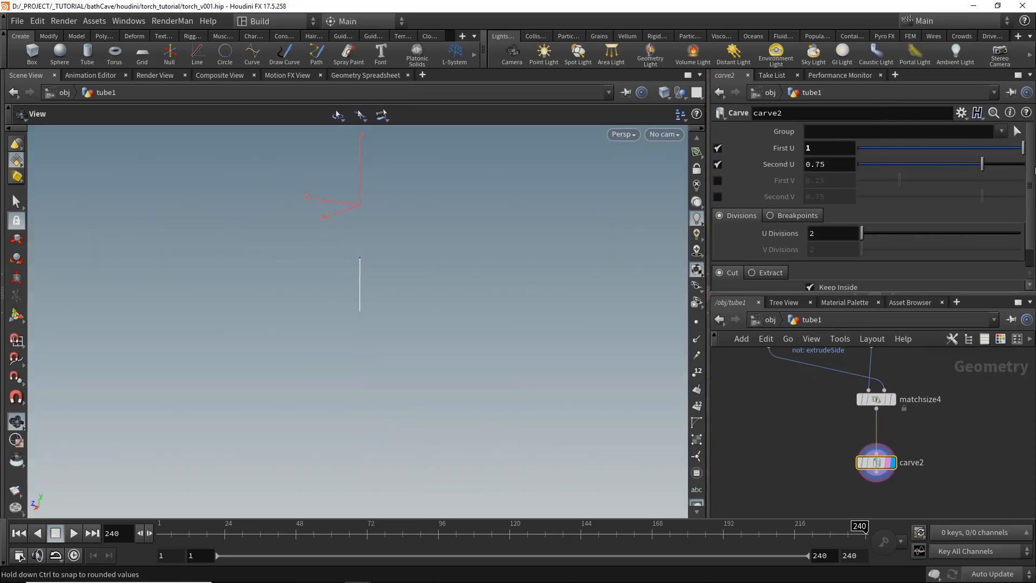
drag(989, 166, 857, 166)
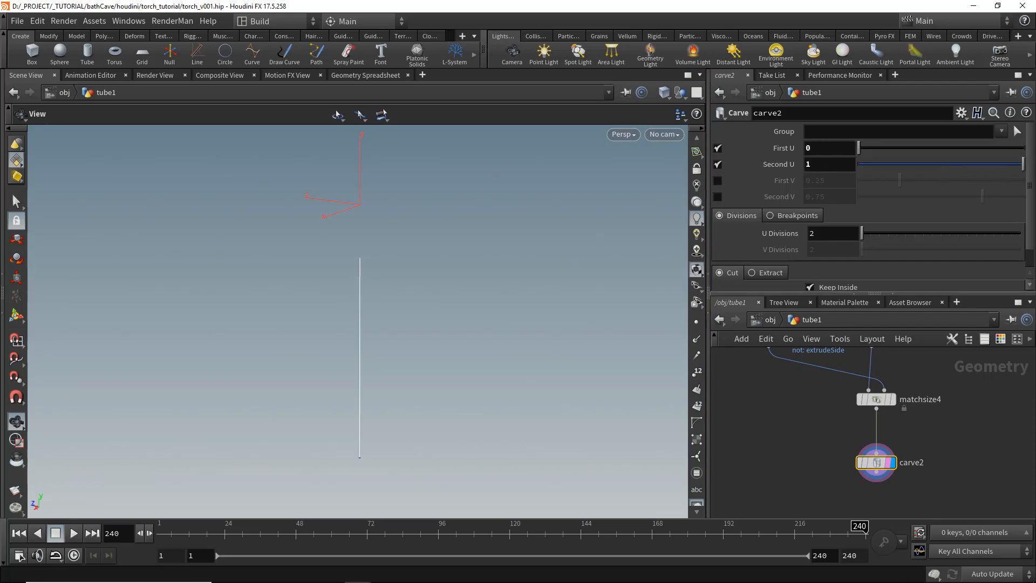
- Add a Resample node after carve2 with a maximum segment length of 0.05
key(Tab)
text(r)
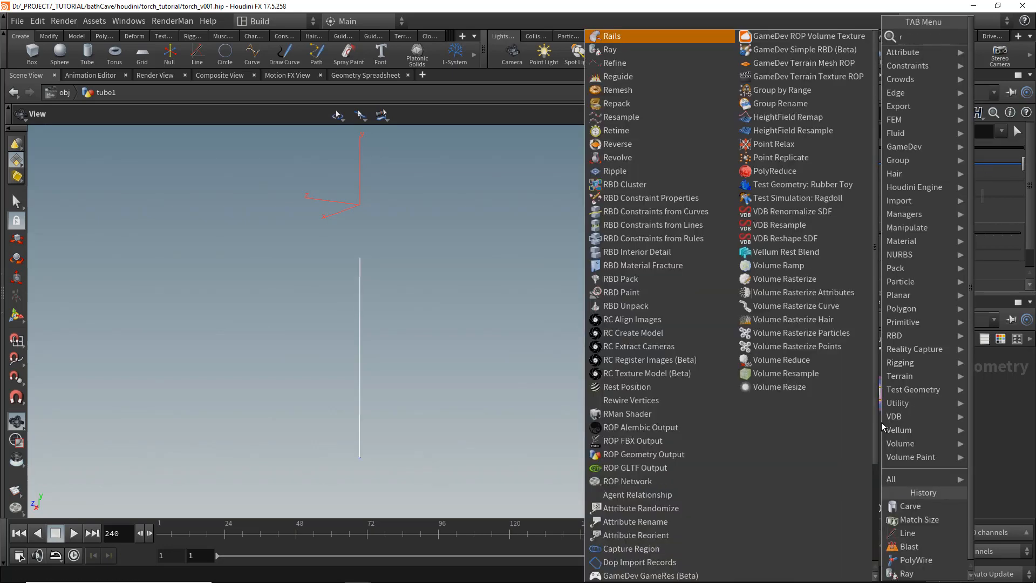
text(esam)
key(Return)
click(877, 450)
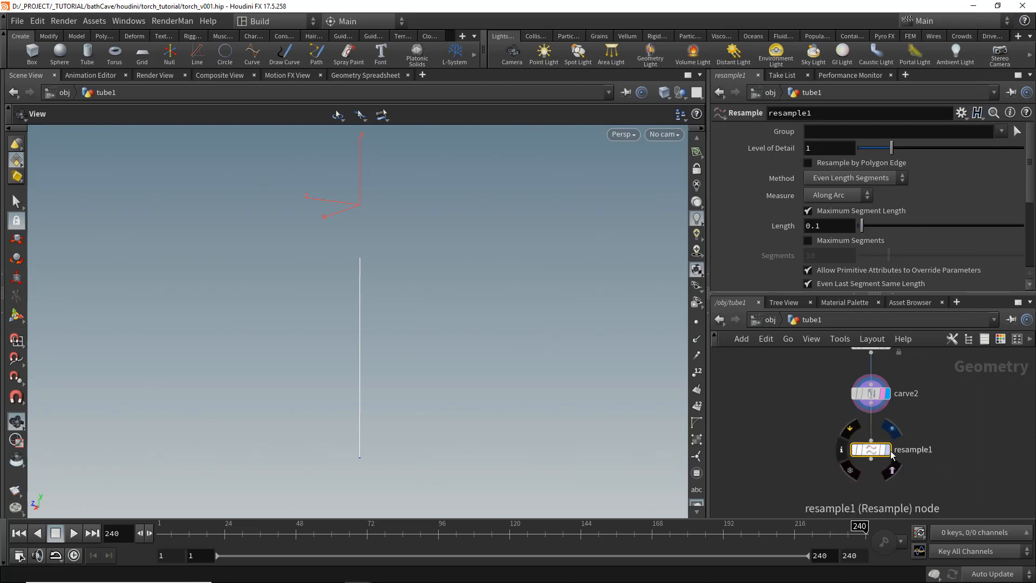
click(890, 450)
click(697, 372)
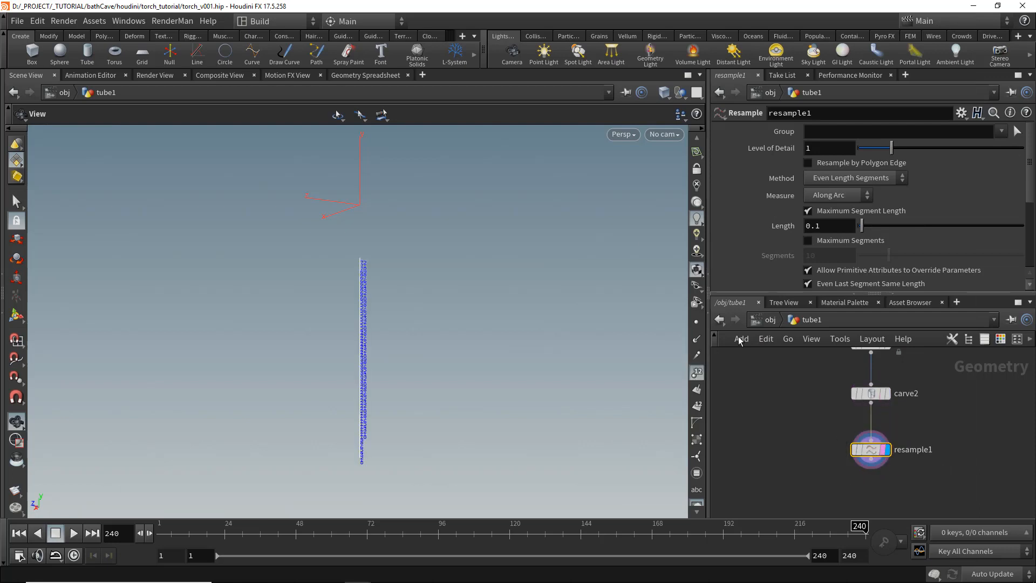
click(844, 223)
text(0.05)
key(Return)
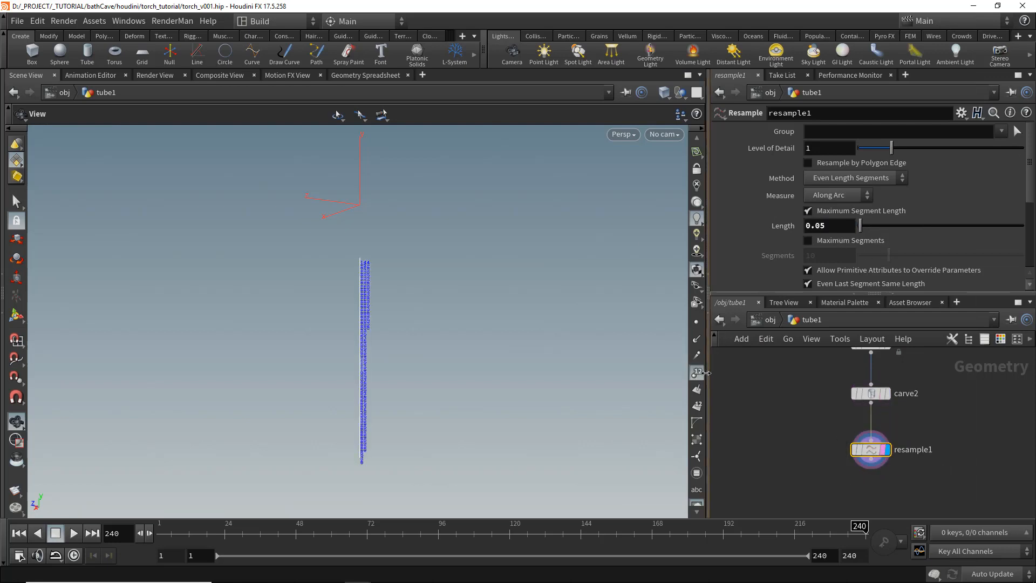
click(697, 372)
- Add an Attribute Expression point node below resample1 and connect it
key(Tab)
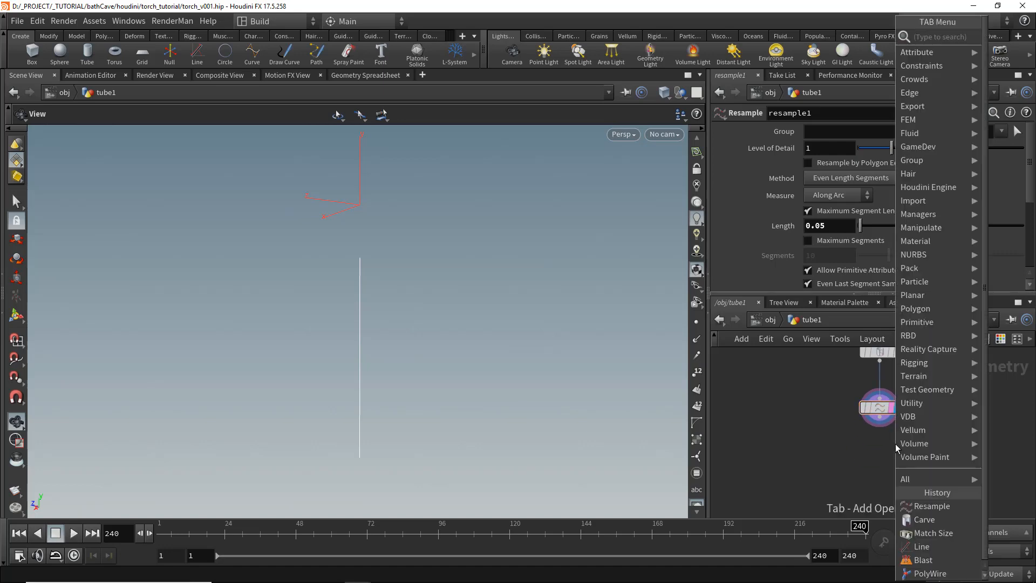
text(point)
key(Return)
click(866, 467)
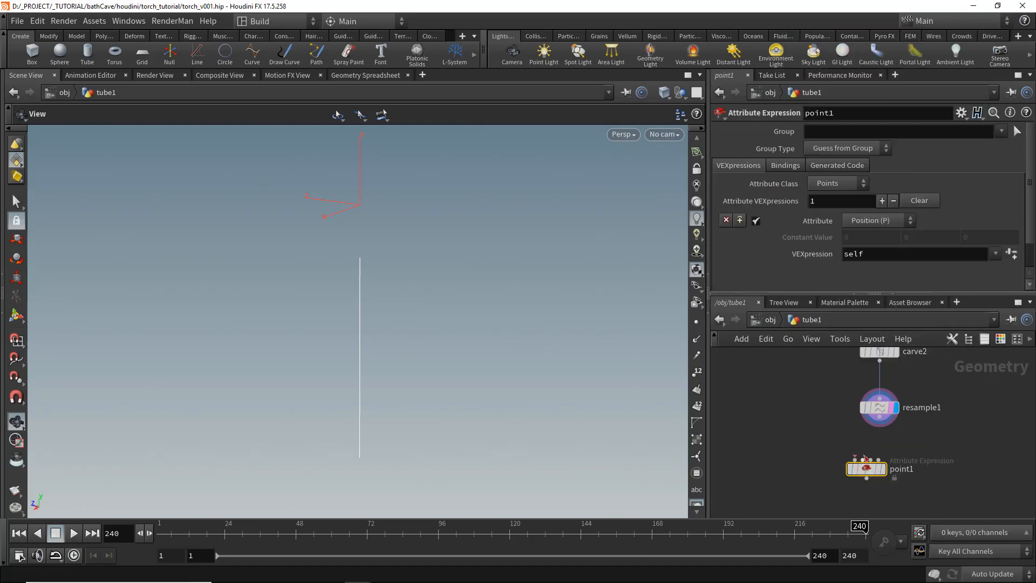
click(880, 417)
click(866, 463)
drag(866, 473, 879, 469)
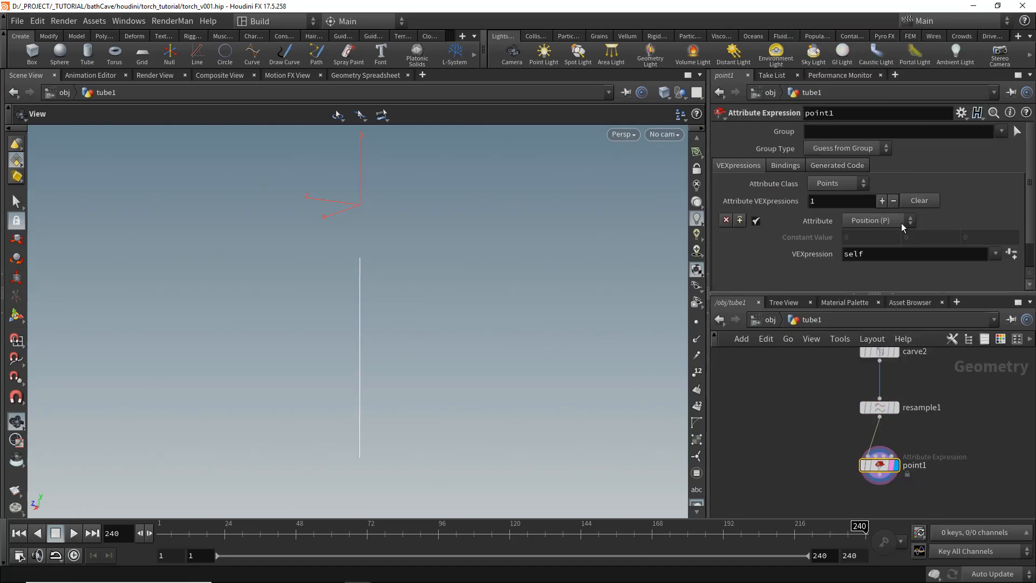
- Apply the Y-Line to Helix expression on point1 with height 1, turns 20 and radius 1
click(994, 253)
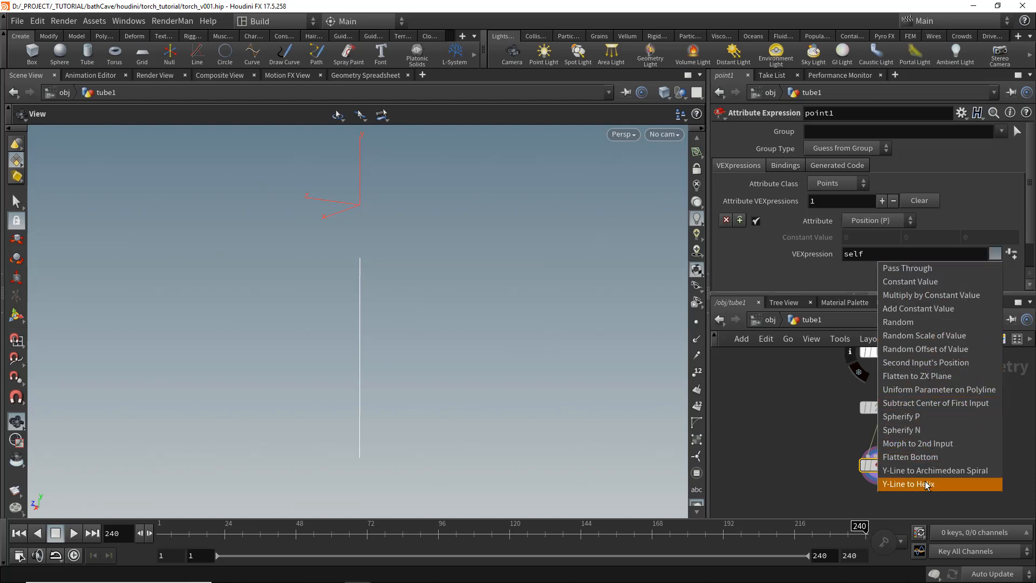
click(891, 484)
scroll(945, 289, down, 1)
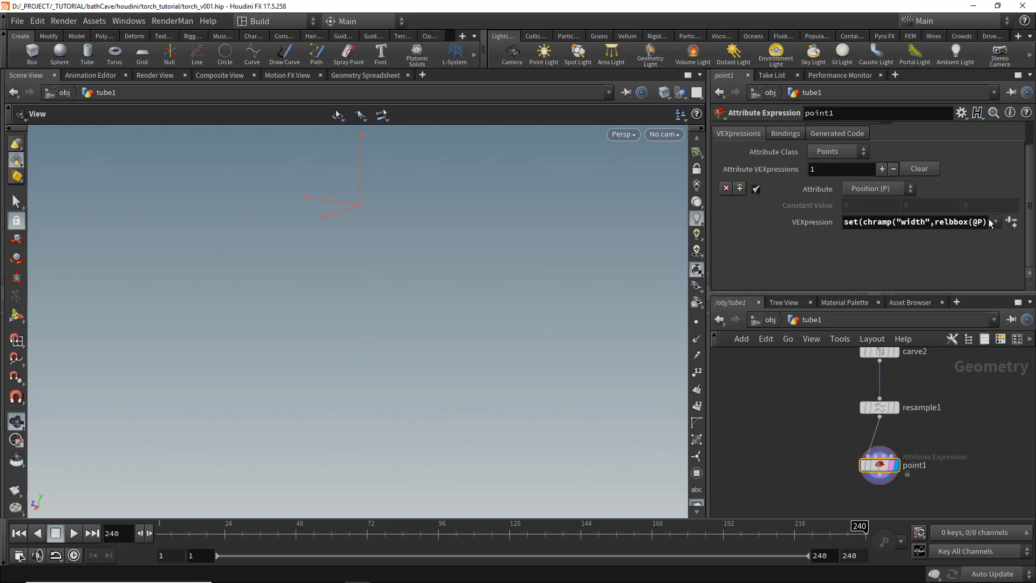
click(1011, 222)
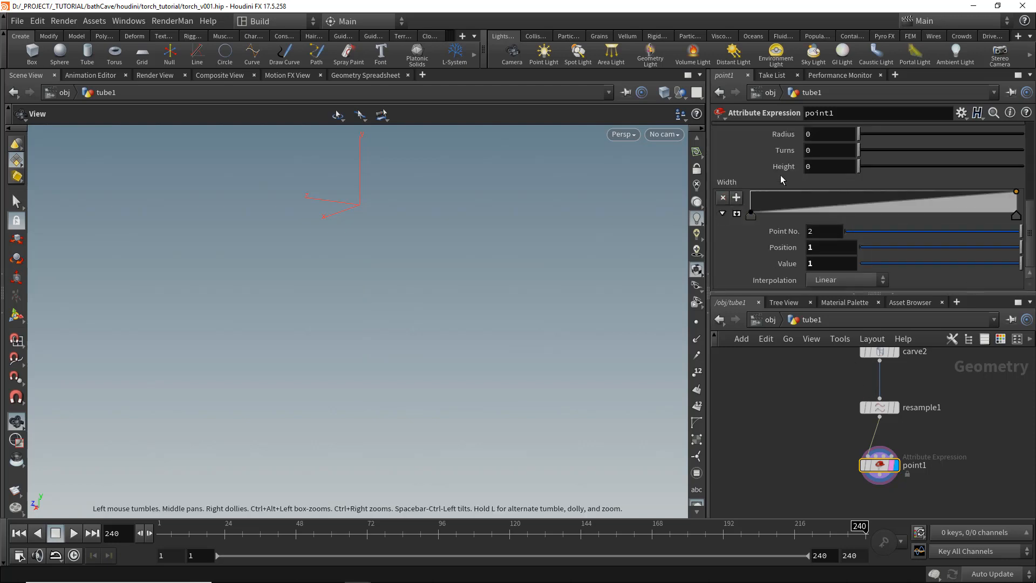
click(824, 164)
text(1)
click(823, 151)
text(20)
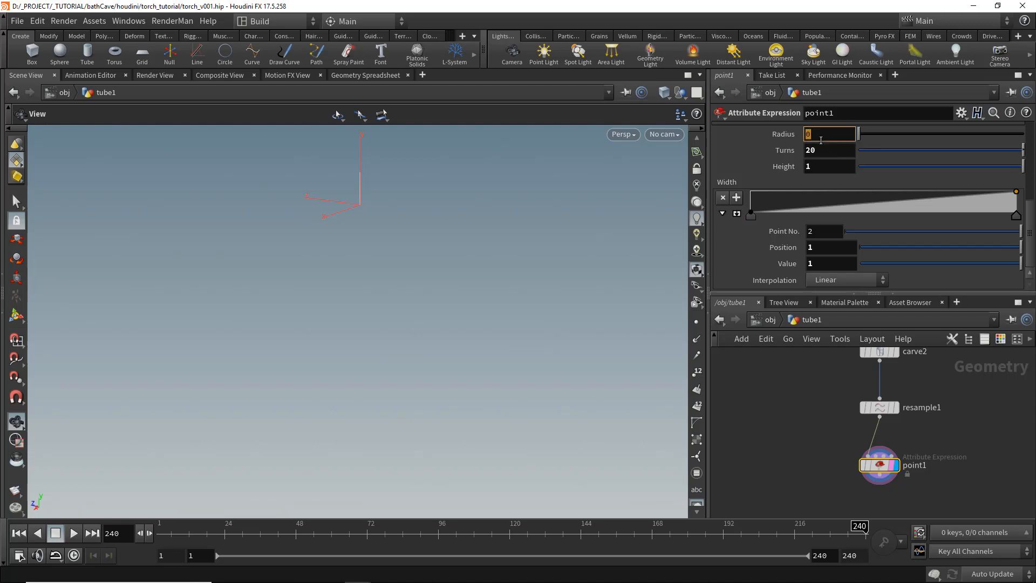
text(1)
key(Return)
key(f)
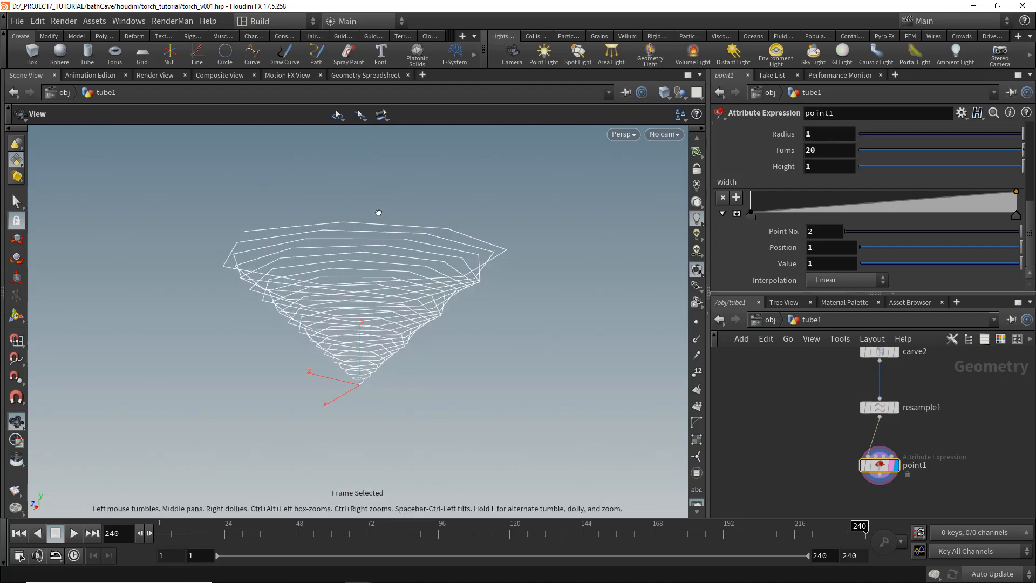
- Make the helix width ramp constant at full width and set the radius to 0.1
drag(379, 213, 382, 190)
click(738, 214)
drag(752, 209, 754, 57)
scroll(882, 216, up, 5)
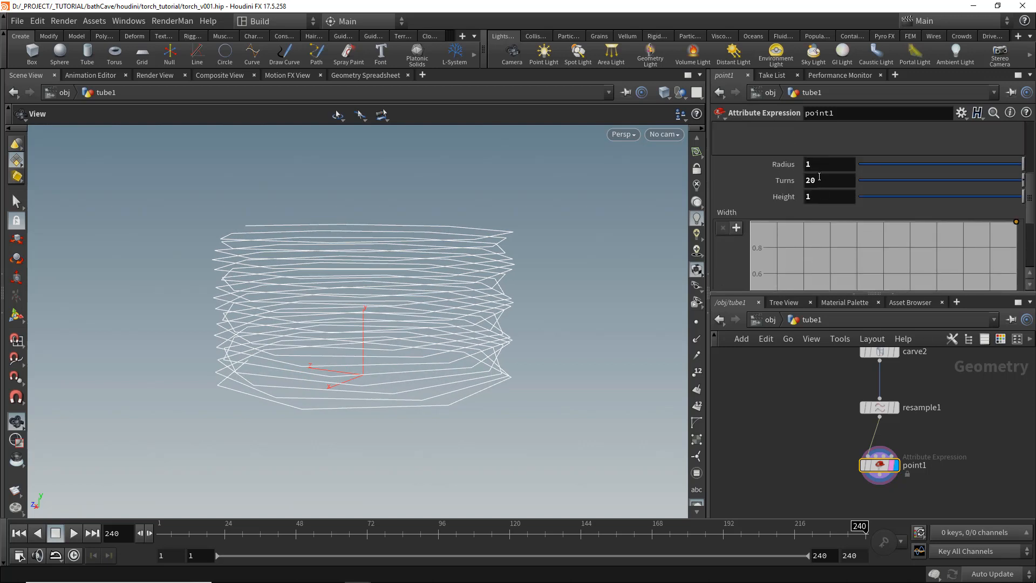
text(.2)
key(Return)
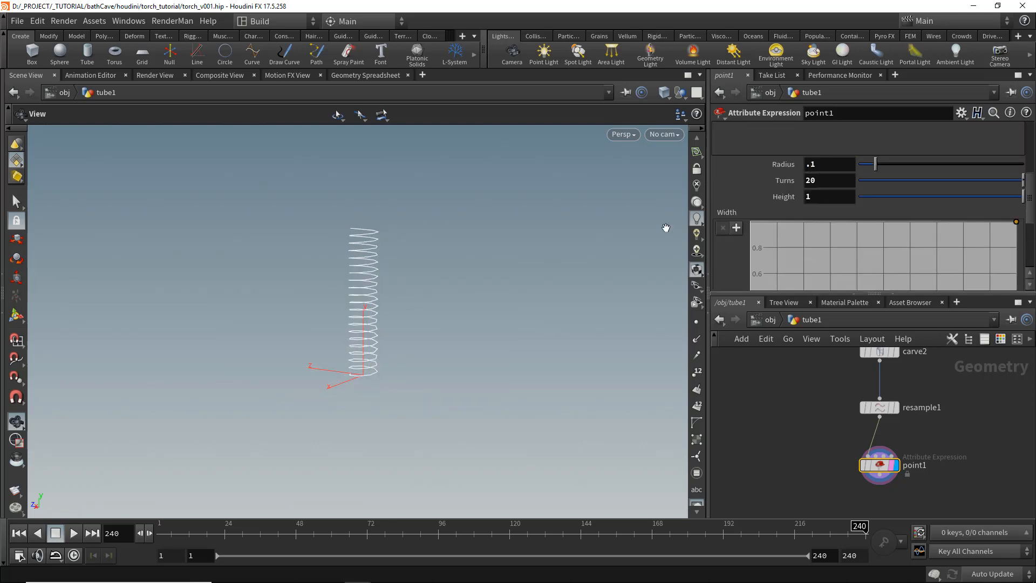
- Set resample1's segment length to 0.03
middle_drag(842, 428, 830, 476)
click(867, 456)
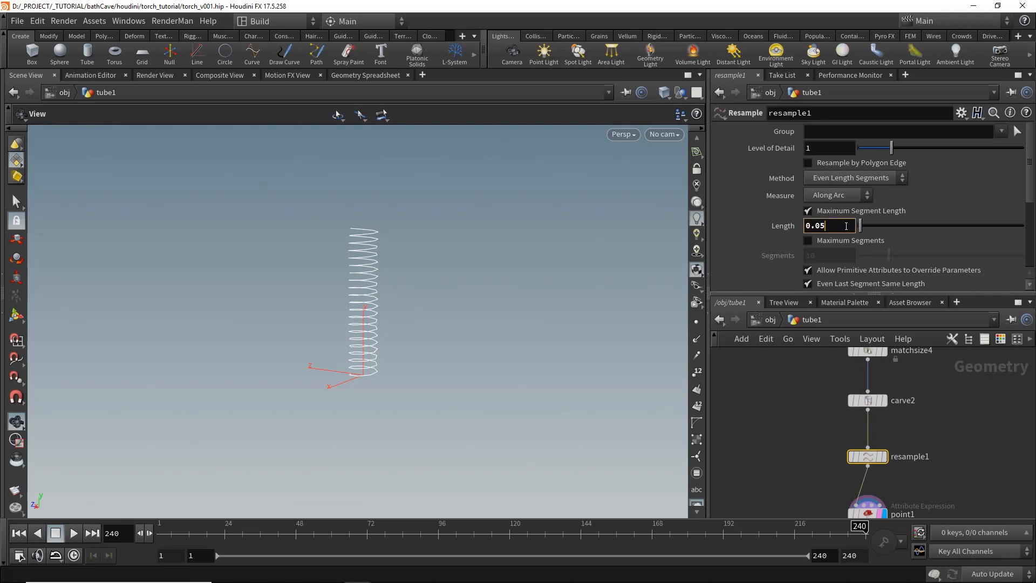
drag(347, 266, 465, 282)
right_drag(465, 282, 496, 294)
drag(497, 294, 498, 283)
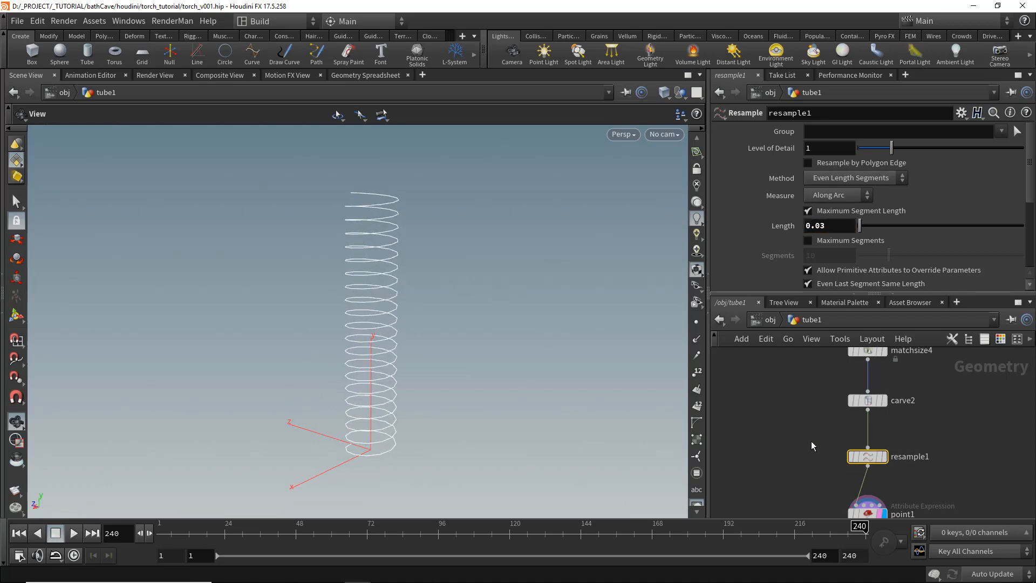
- Set the helix turns on point1 to 35
middle_drag(814, 452, 804, 357)
click(862, 422)
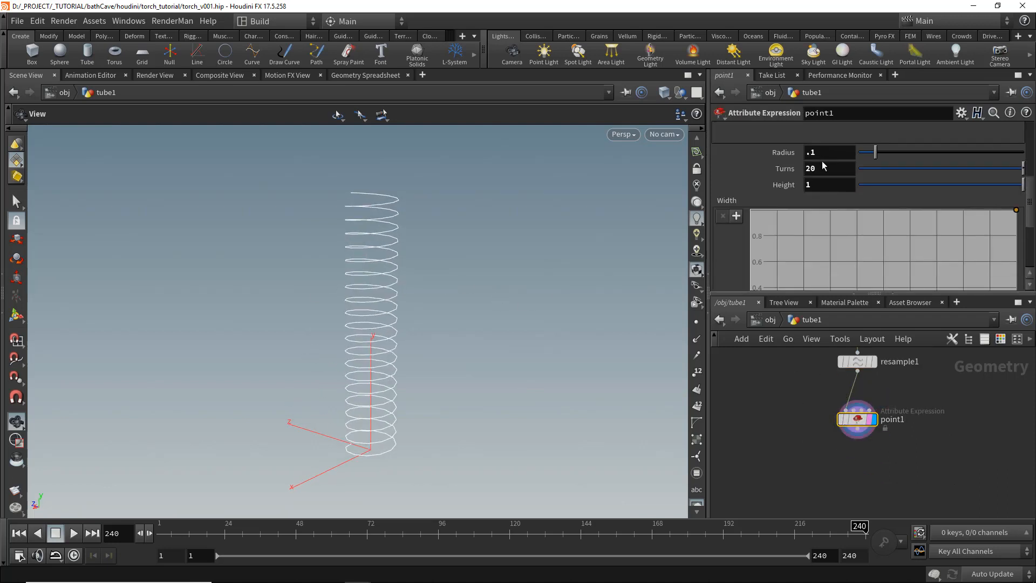
text(35)
key(Return)
- Set resample1's segment length to 0.02
mouse_move(463, 308)
mouse_down()
mouse_move(488, 303)
mouse_move(452, 318)
mouse_up()
click(864, 362)
key(BackSpace)
text(2)
key(Return)
middle_drag(826, 440, 881, 457)
scroll(881, 457, down, 3)
scroll(889, 443, up, 2)
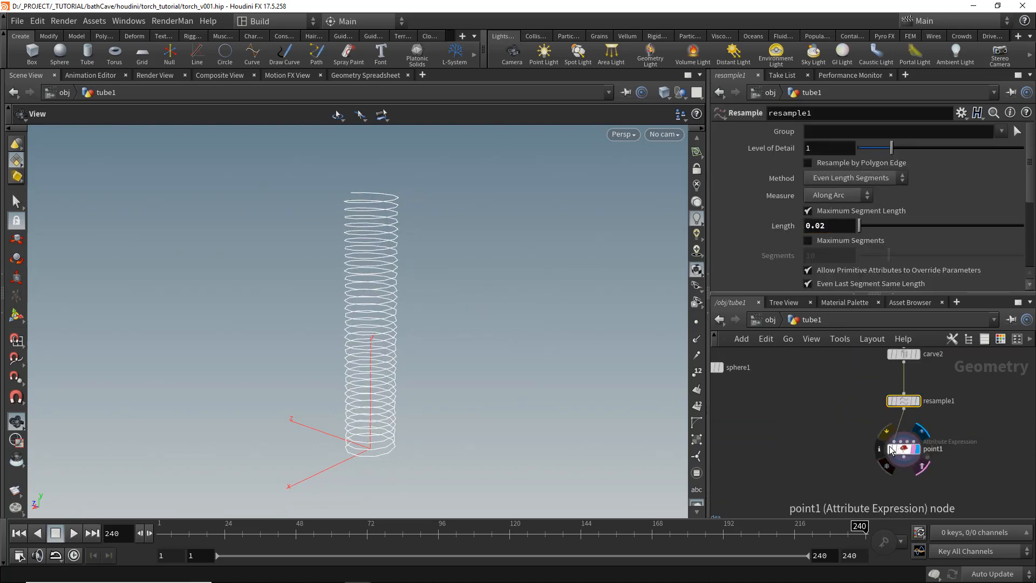
click(890, 446)
click(891, 446)
scroll(931, 464, down, 3)
scroll(947, 481, up, 1)
- Add a Match Size node below point1, feeding the helix into its first input and the handle geometry into its second
drag(946, 501, 874, 378)
middle_drag(933, 421, 872, 455)
scroll(873, 455, up, 1)
scroll(933, 428, down, 1)
mouse_move(918, 409)
middle_down()
mouse_move(935, 428)
mouse_move(910, 408)
middle_up()
click(873, 490)
key(Tab)
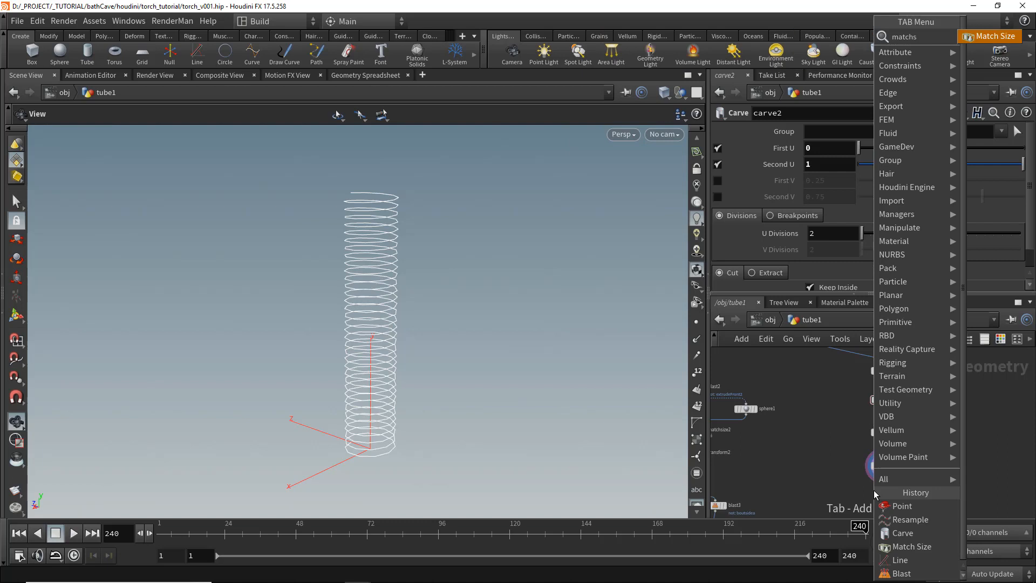
click(912, 546)
click(893, 478)
click(861, 489)
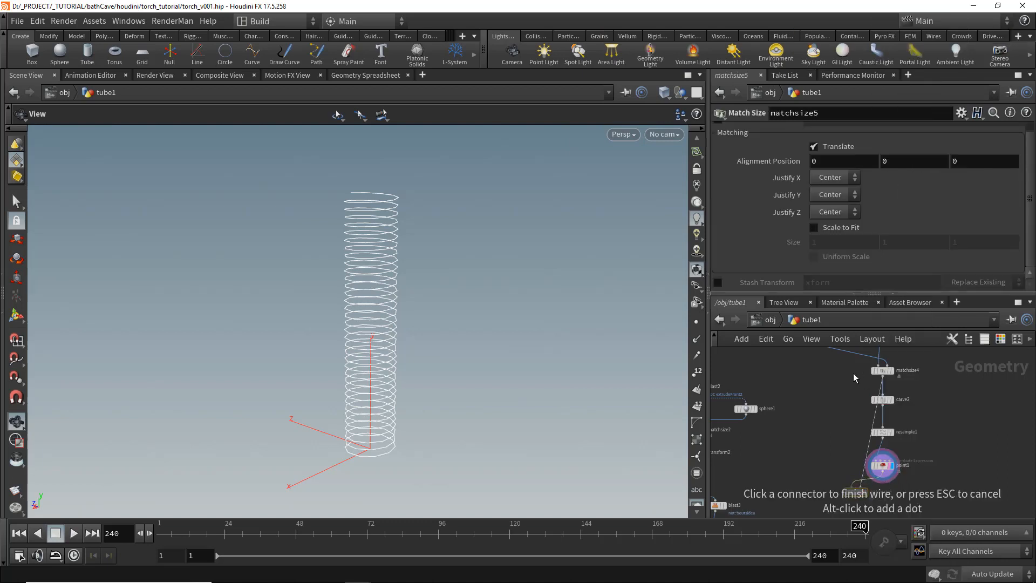
middle_drag(843, 376, 843, 399)
click(821, 366)
mouse_move(833, 445)
middle_down()
mouse_move(840, 411)
mouse_move(846, 438)
middle_up()
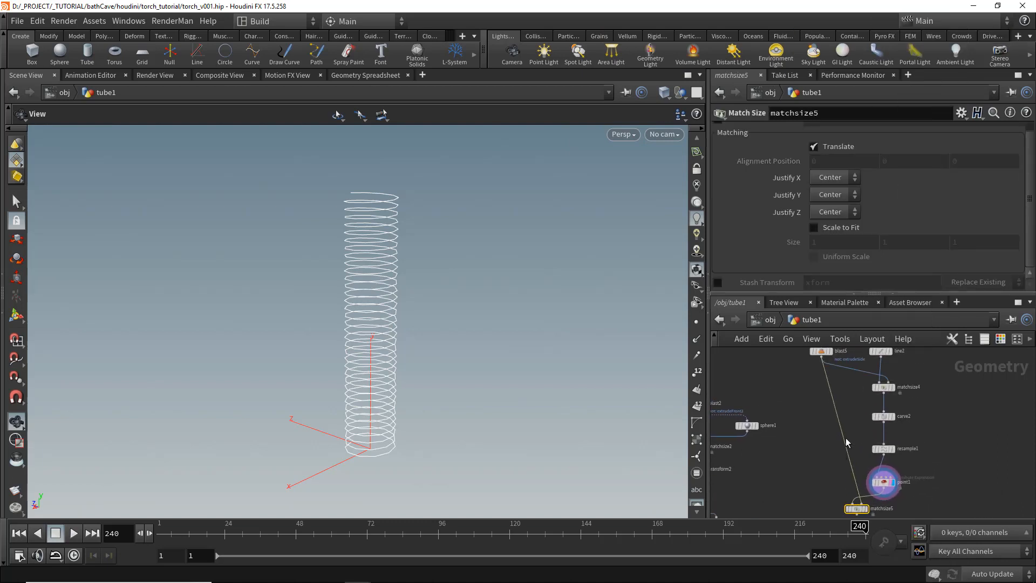
drag(881, 368, 861, 420)
click(882, 426)
middle_drag(839, 488, 837, 418)
scroll(837, 419, up, 2)
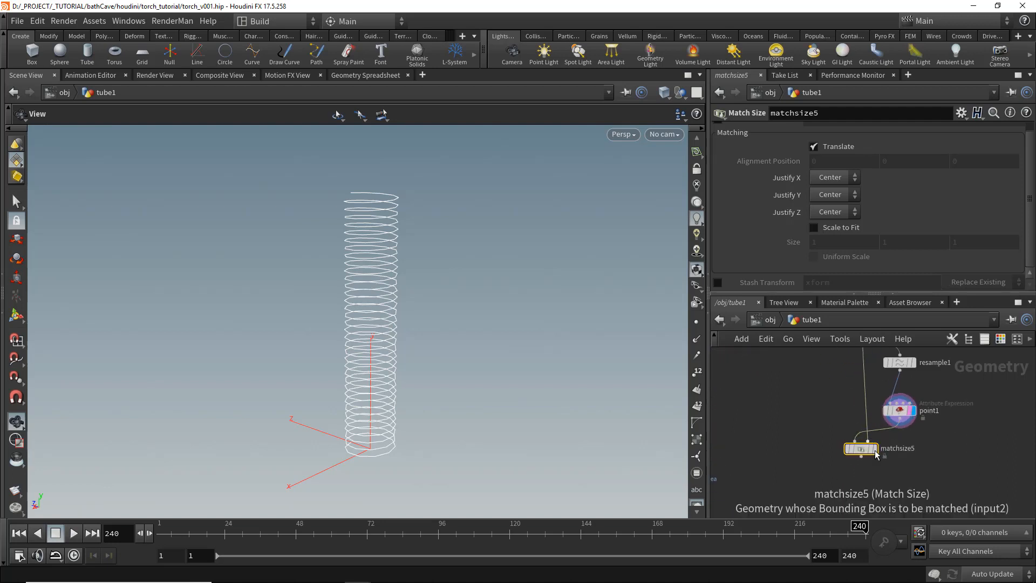
click(875, 449)
scroll(785, 218, up, 1)
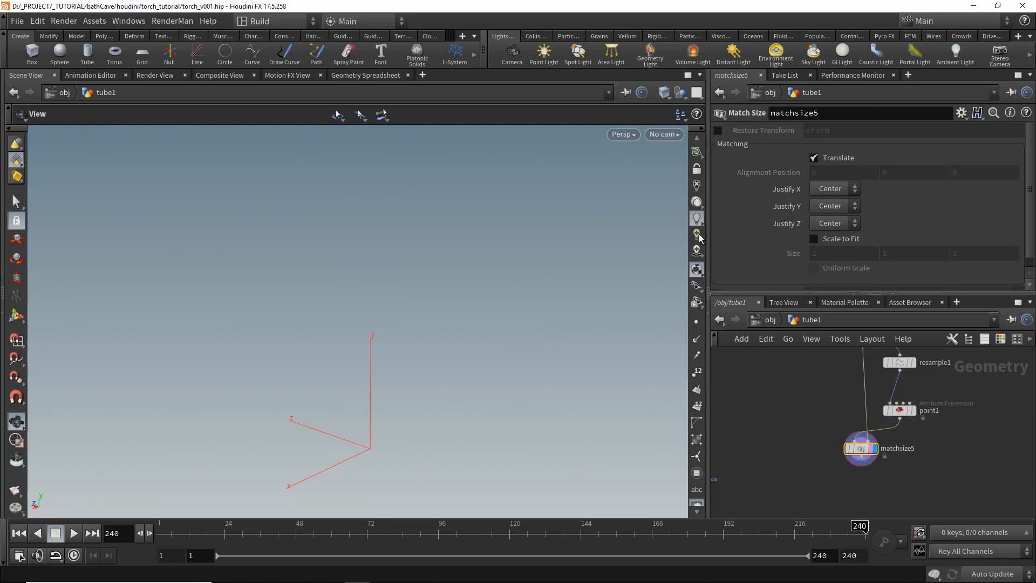
key(f)
right_drag(487, 317, 335, 306)
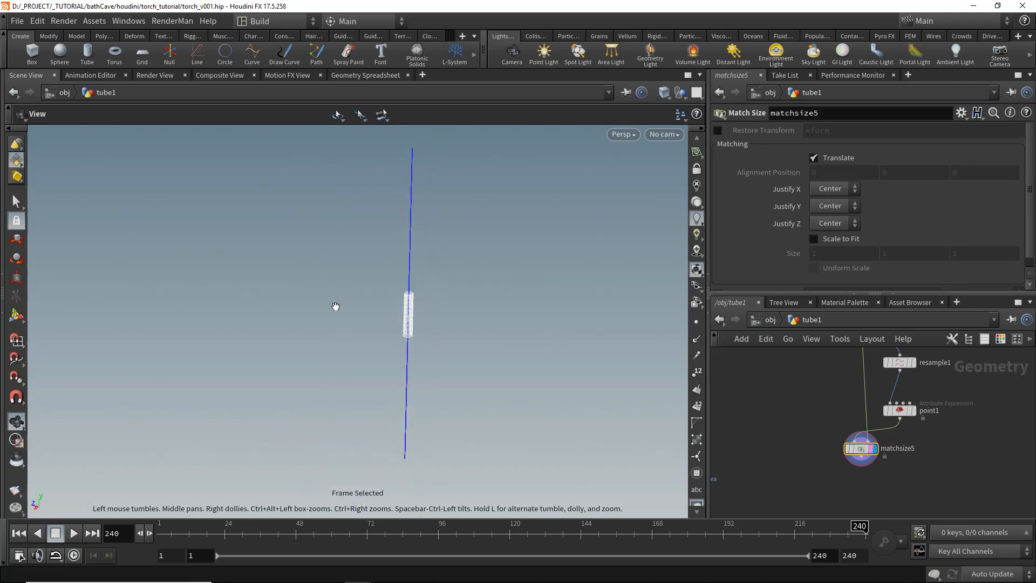
drag(335, 306, 345, 315)
middle_drag(851, 426, 873, 438)
click(873, 367)
scroll(868, 435, up, 2)
click(878, 475)
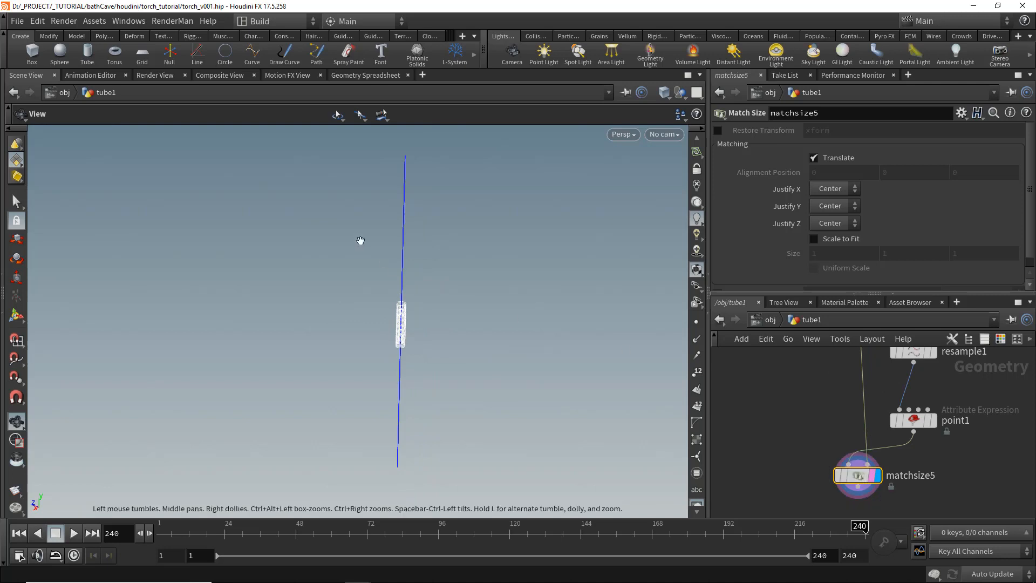
click(814, 238)
click(847, 239)
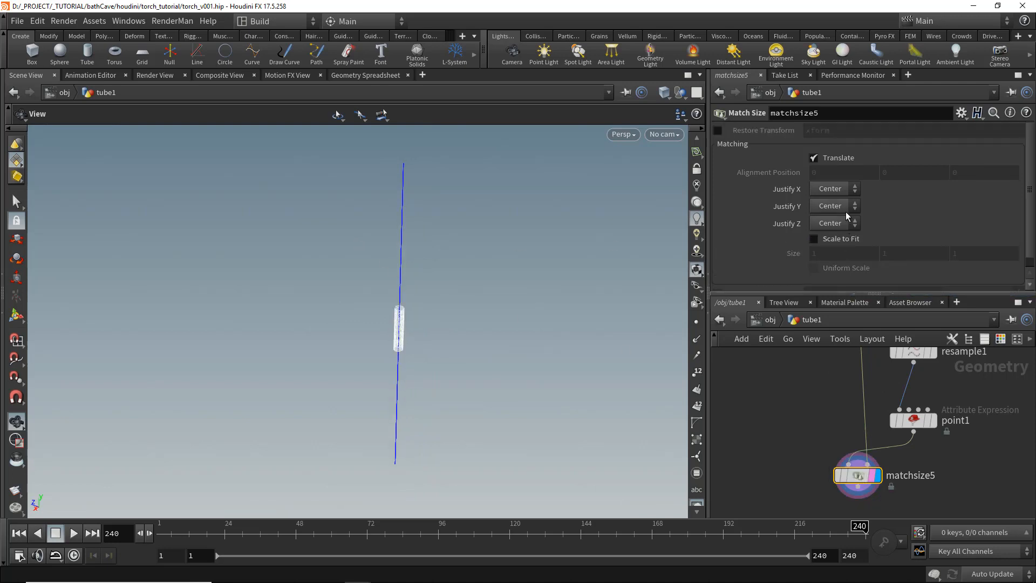
scroll(847, 212, down, 2)
middle_drag(815, 495, 821, 425)
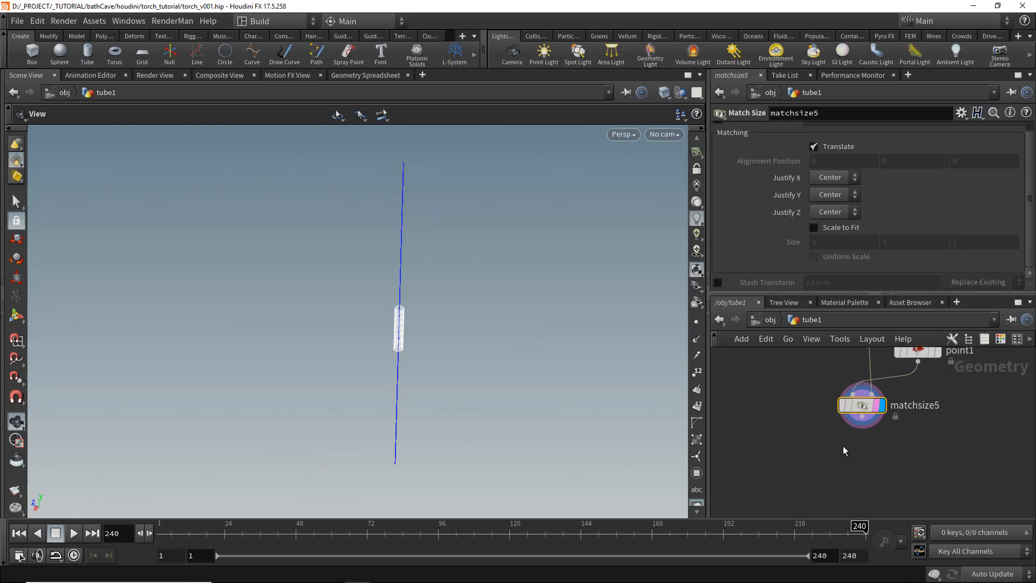
- Add a Ray node after matchsize5, wire the handle geometry in as its collision input, and display it
click(843, 445)
key(Tab)
text(ray)
key(Return)
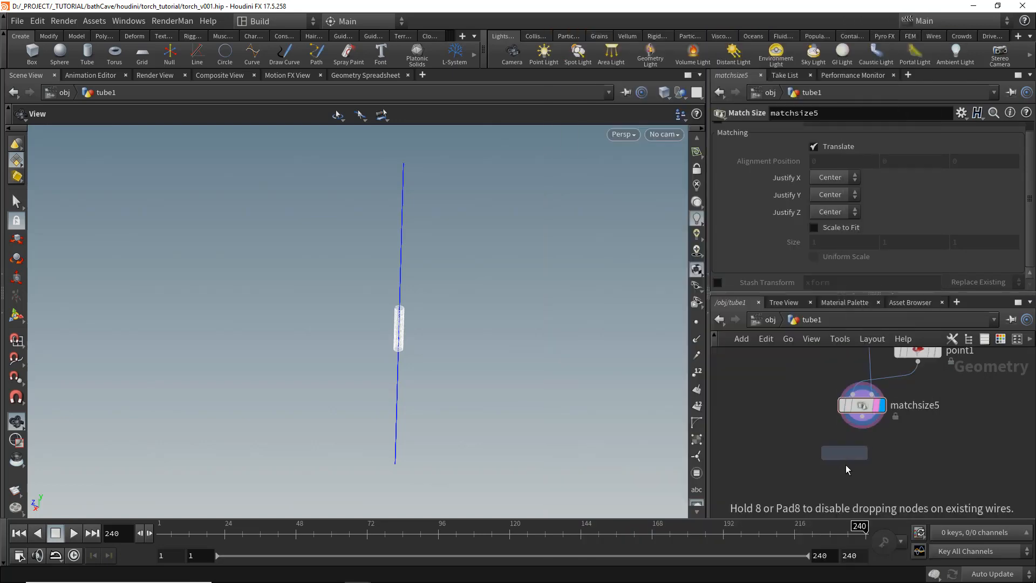
click(846, 465)
click(858, 457)
scroll(849, 459, down, 3)
middle_drag(822, 463, 859, 434)
scroll(830, 507, down, 2)
click(829, 375)
scroll(860, 435, up, 2)
drag(854, 437, 877, 451)
middle_drag(938, 417, 920, 483)
drag(862, 472, 896, 488)
drag(862, 430, 891, 443)
drag(829, 389, 846, 389)
middle_drag(843, 414, 848, 376)
scroll(848, 376, down, 1)
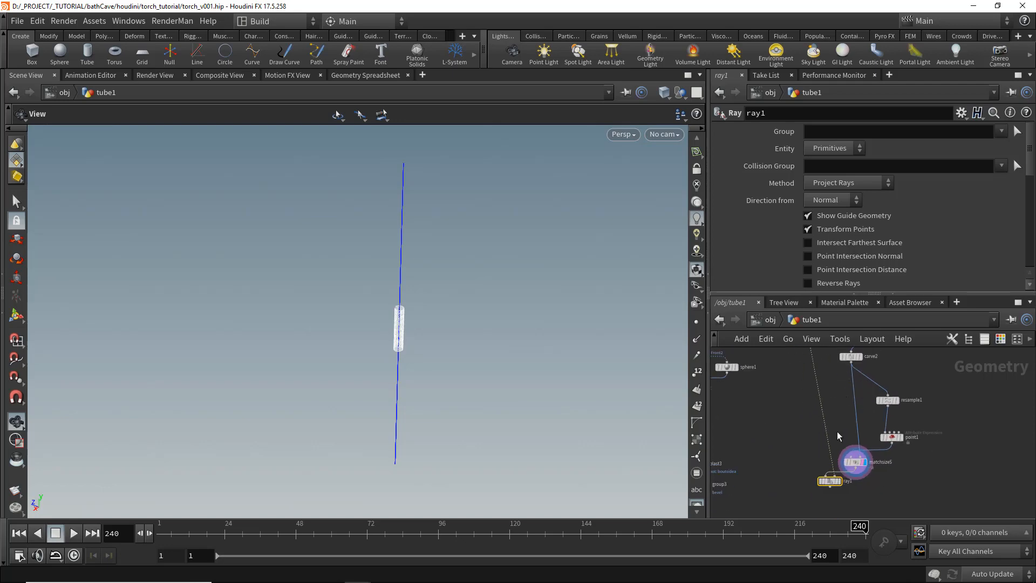
drag(828, 481, 808, 482)
scroll(807, 482, up, 3)
click(814, 482)
click(811, 482)
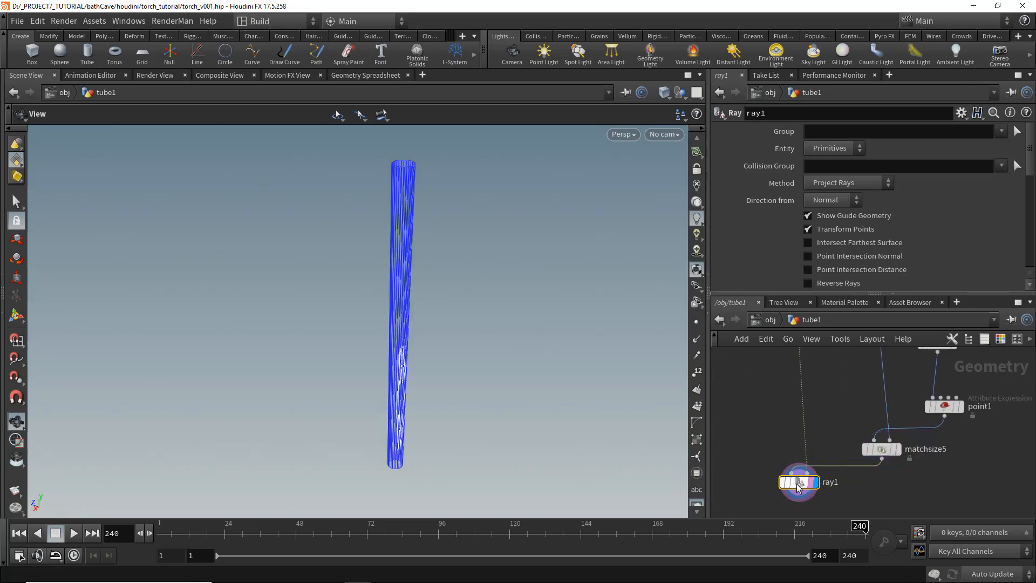
right_drag(373, 323, 409, 426)
middle_drag(409, 426, 359, 319)
right_drag(358, 320, 783, 378)
drag(405, 262, 440, 250)
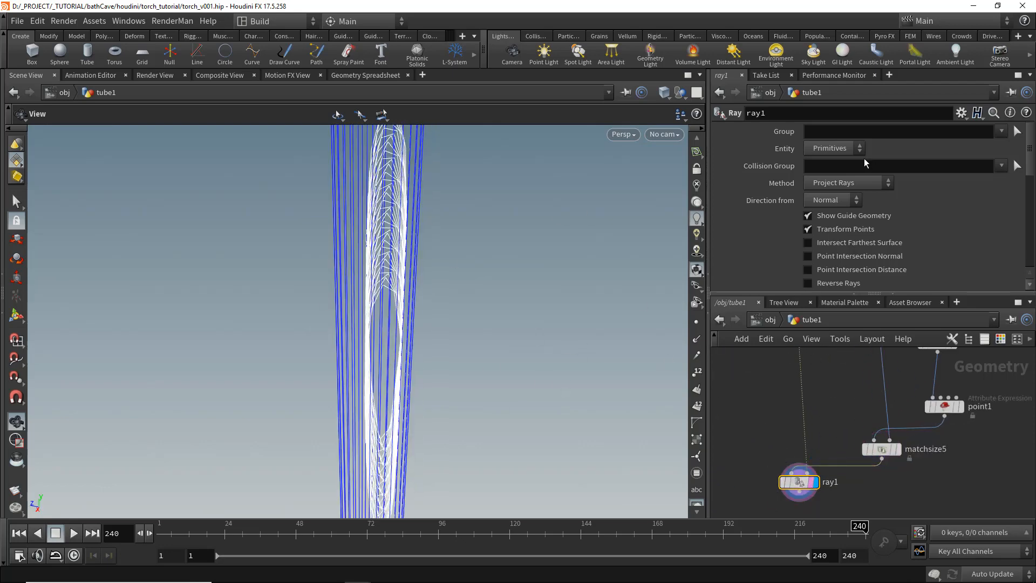
- Set the ray's method to Minimum Distance and turn off Show Guide Geometry
click(847, 183)
click(847, 196)
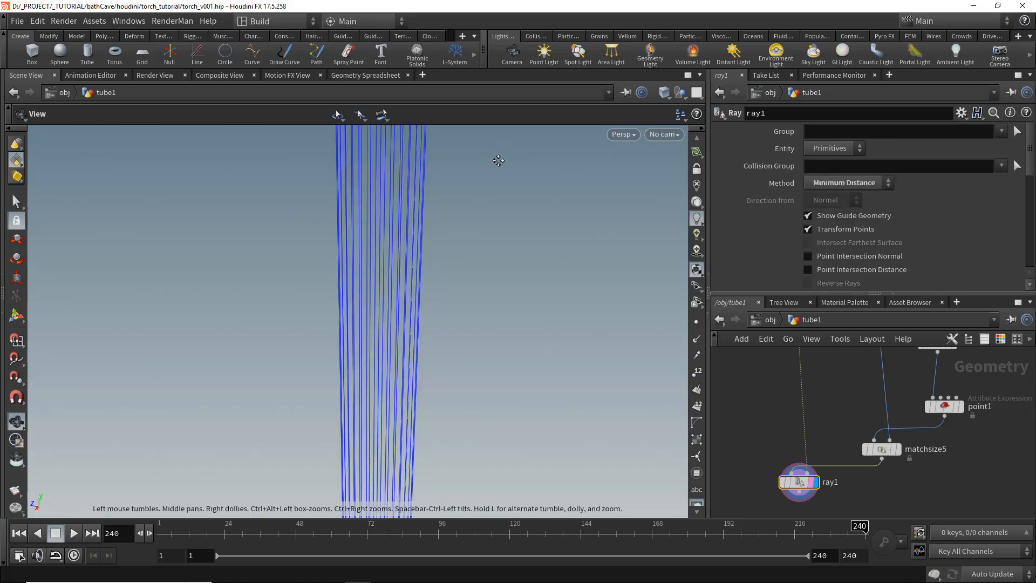
middle_drag(482, 246, 492, 346)
drag(493, 345, 464, 292)
click(862, 216)
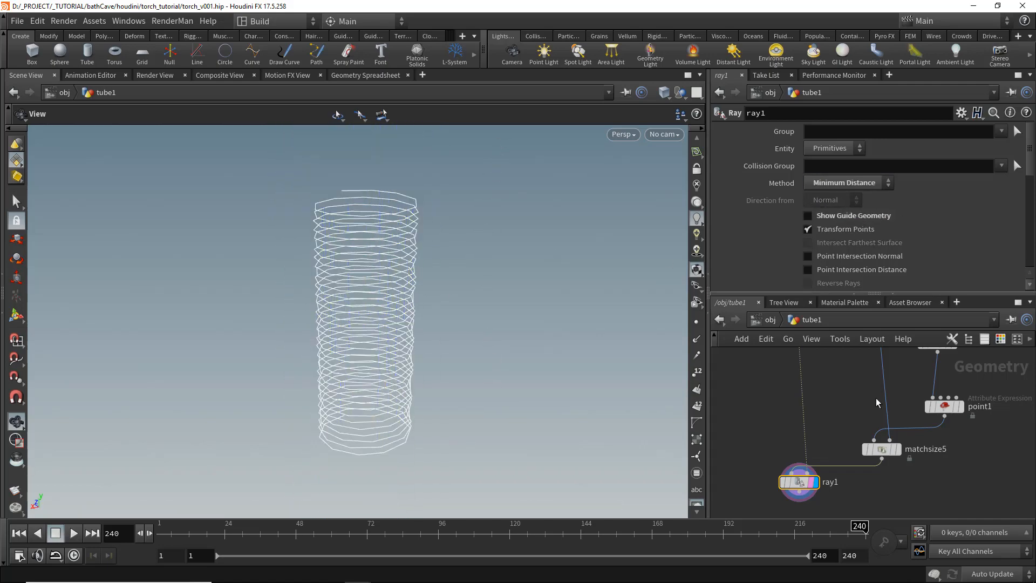
- Colour the point1 helix node green
middle_drag(859, 401, 848, 467)
scroll(848, 467, down, 3)
scroll(872, 435, up, 1)
middle_drag(887, 412, 888, 364)
click(909, 432)
click(1001, 340)
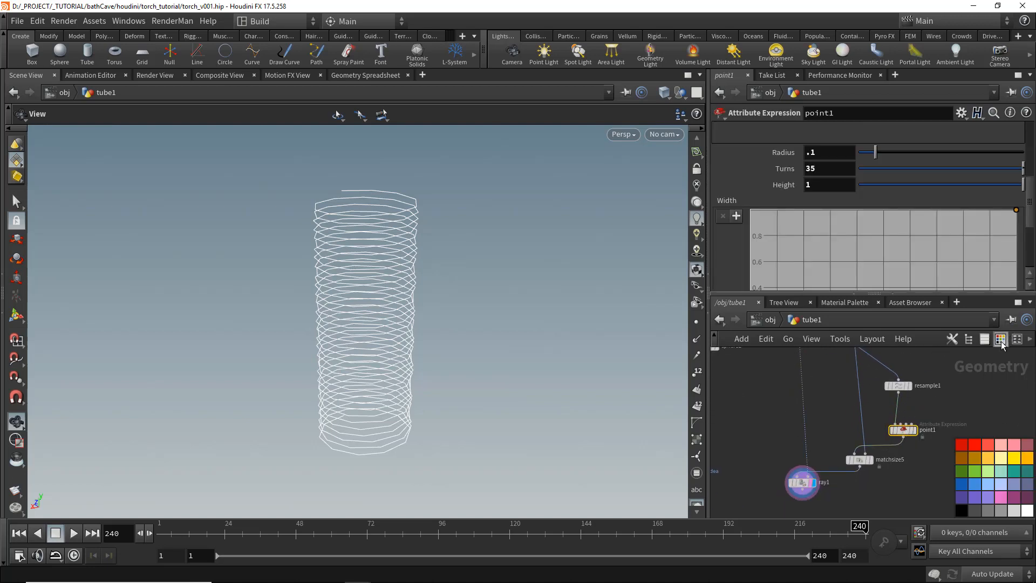
middle_drag(939, 414, 926, 419)
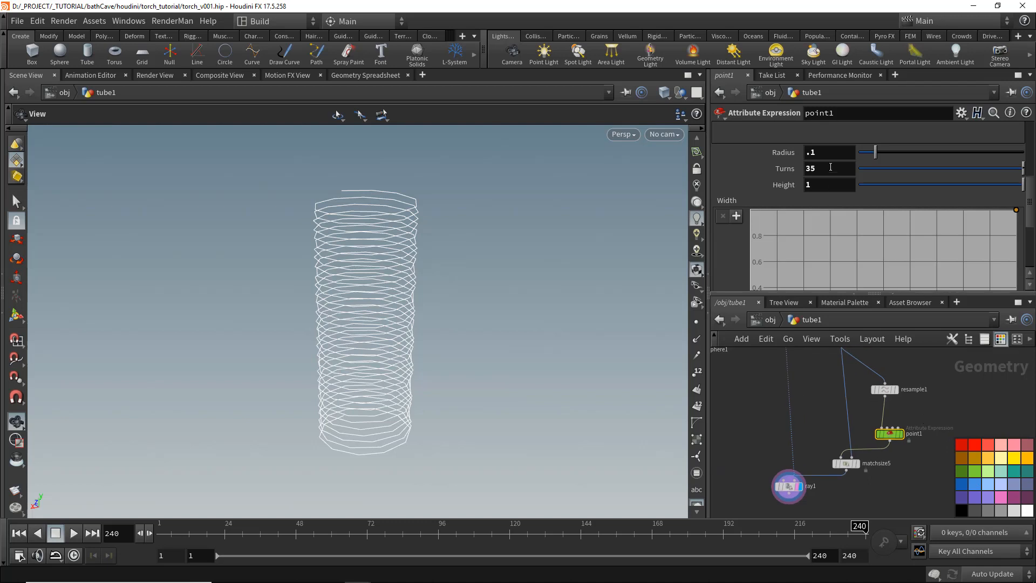
- Set resample1's segment length to 0.01
middle_drag(845, 398, 842, 443)
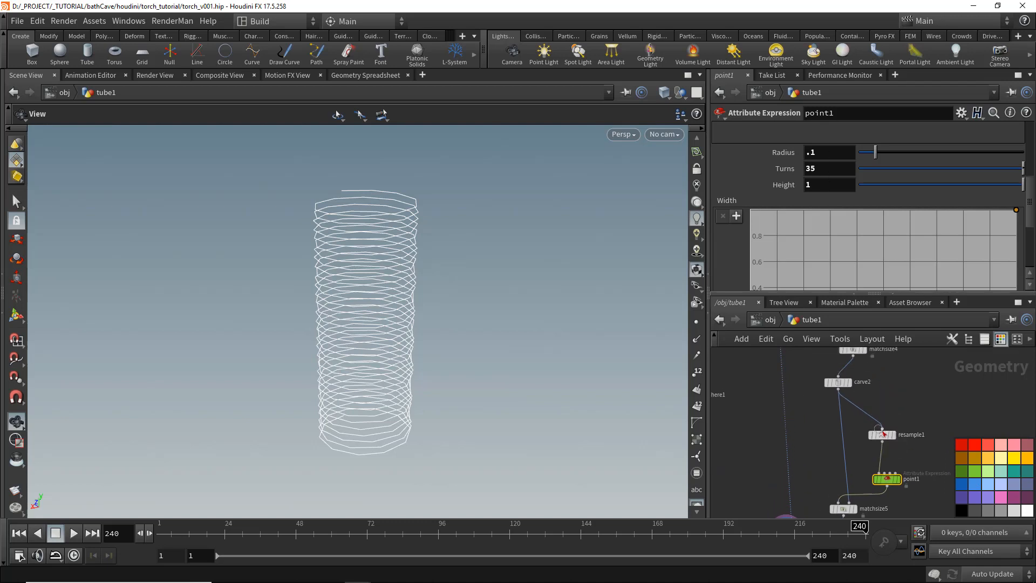
click(883, 434)
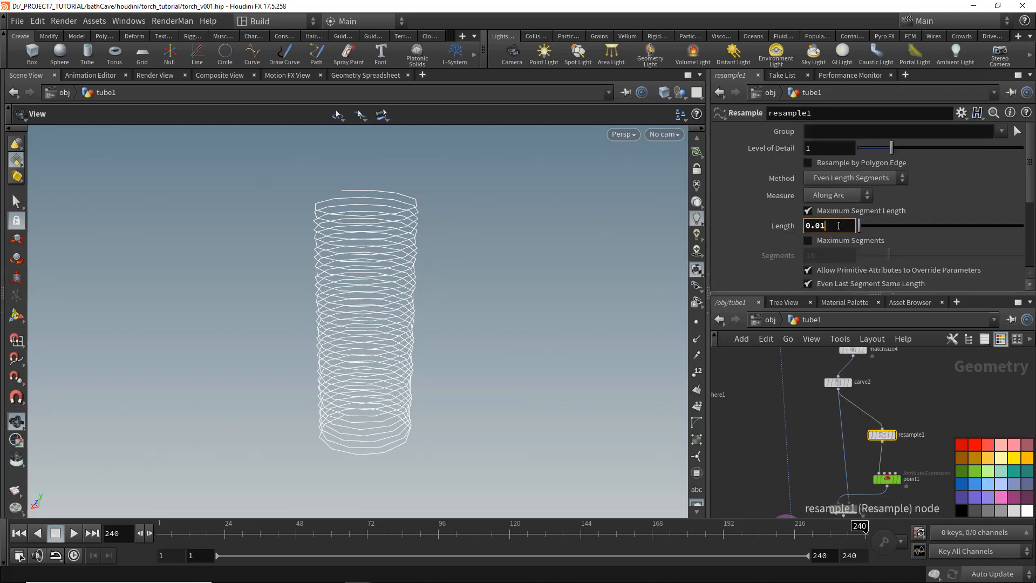
key(Return)
- Set the helix height on point1 to 1.3
middle_drag(919, 465, 921, 451)
click(887, 467)
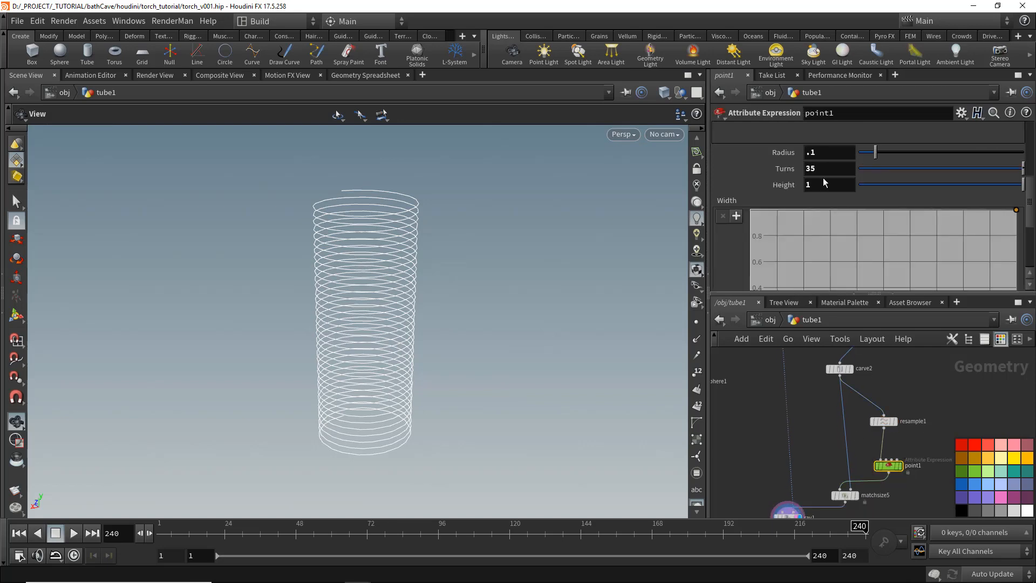
mouse_move(817, 184)
middle_down()
mouse_move(845, 184)
mouse_move(834, 184)
middle_up()
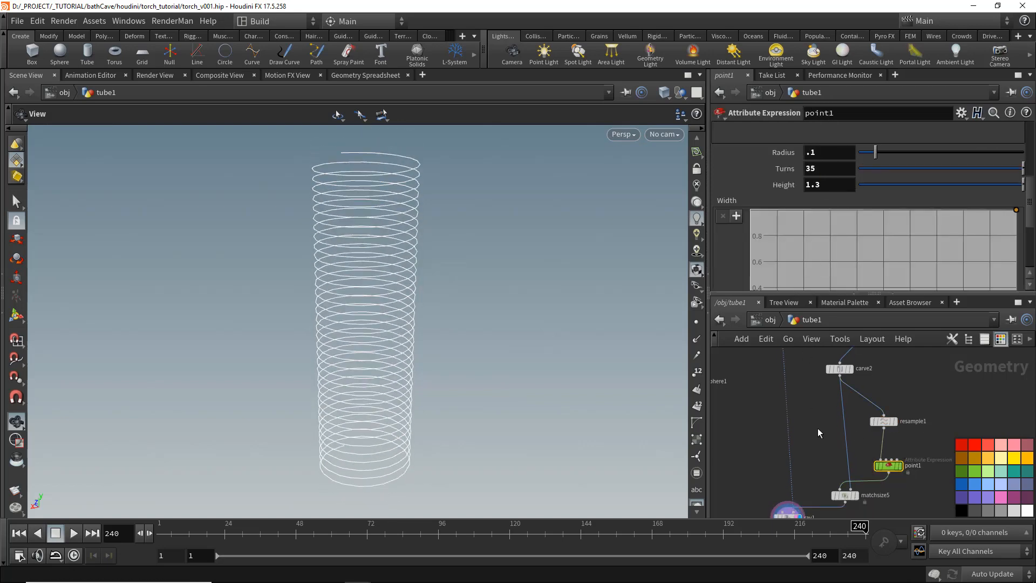
- Append a PolyWire node to ray1 and display it
middle_drag(817, 428, 820, 386)
click(809, 437)
middle_drag(808, 437, 815, 457)
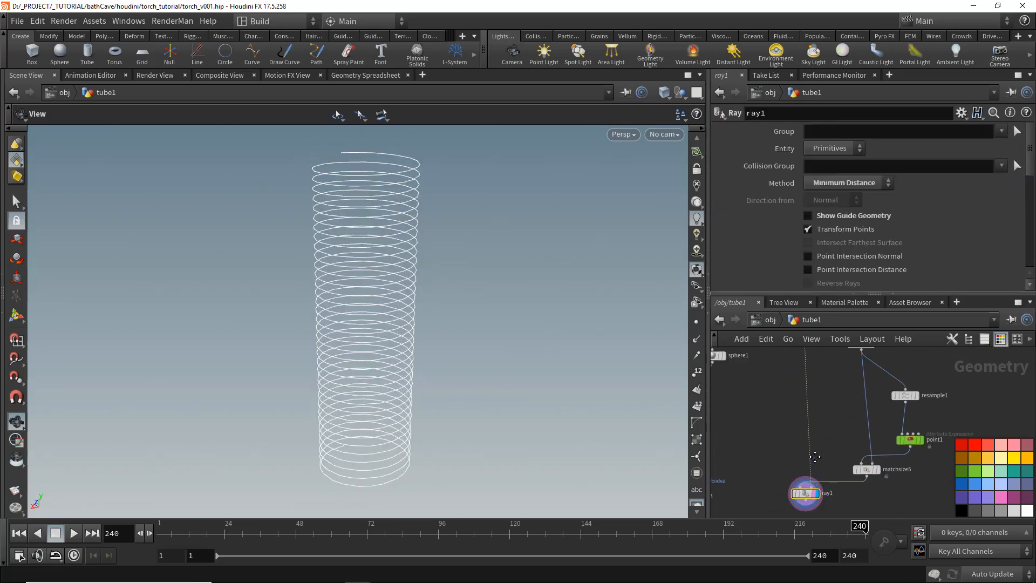
scroll(826, 432, down, 2)
click(849, 390)
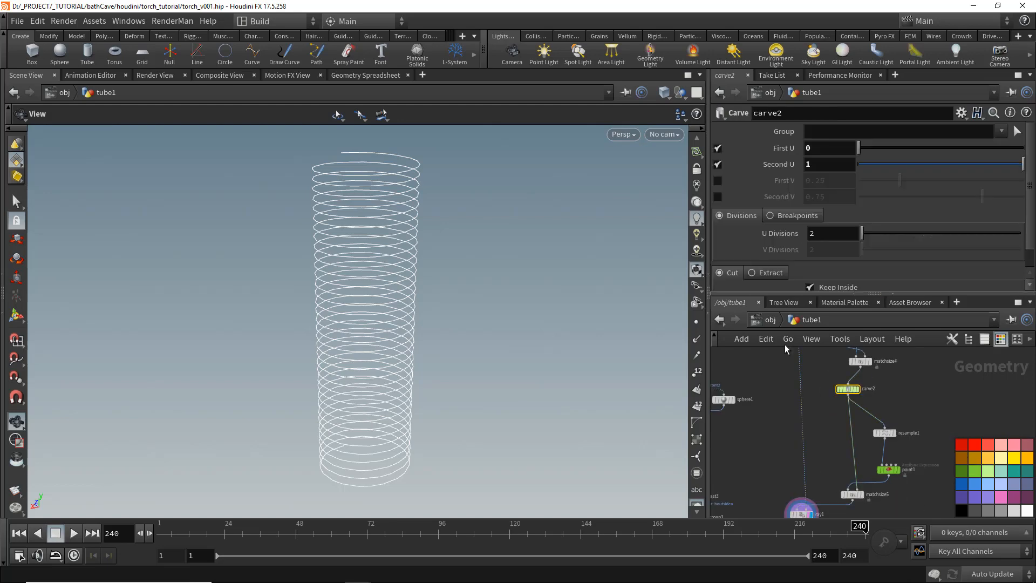
scroll(820, 499, down, 3)
middle_drag(820, 499, 818, 454)
middle_drag(781, 500, 839, 459)
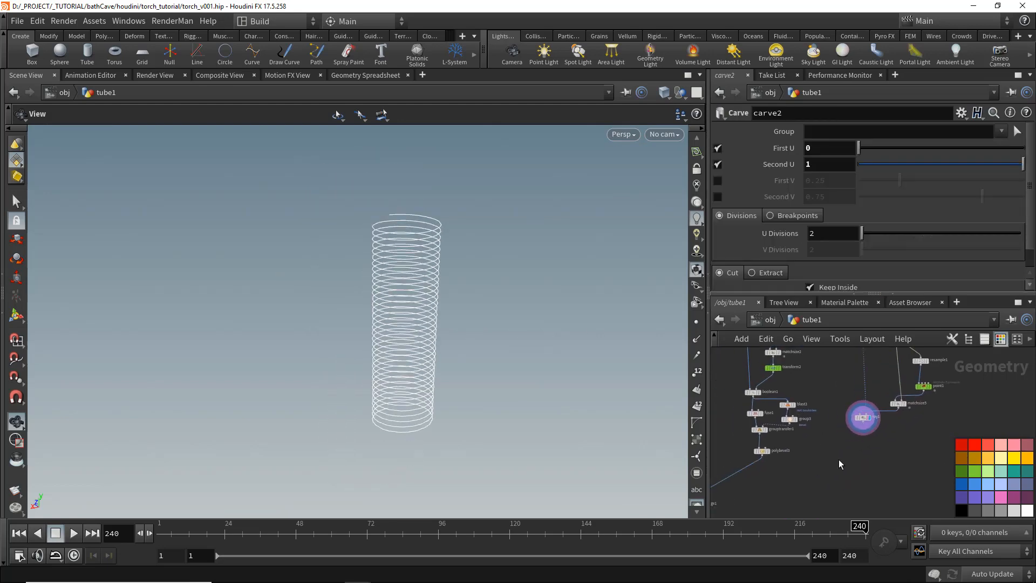
scroll(842, 453, up, 2)
key(Tab)
text(polyw)
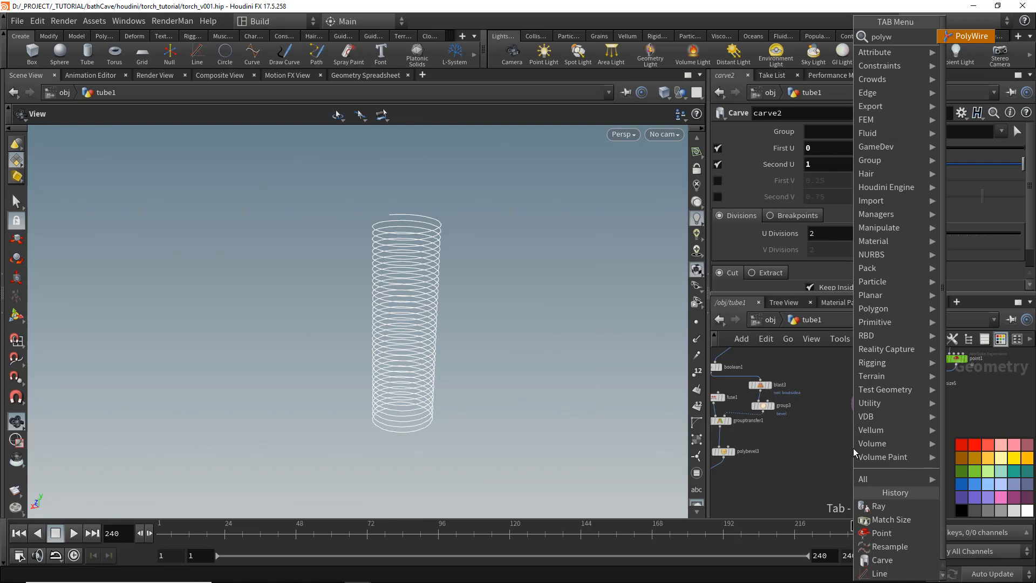
key(Return)
click(865, 434)
click(865, 421)
click(875, 377)
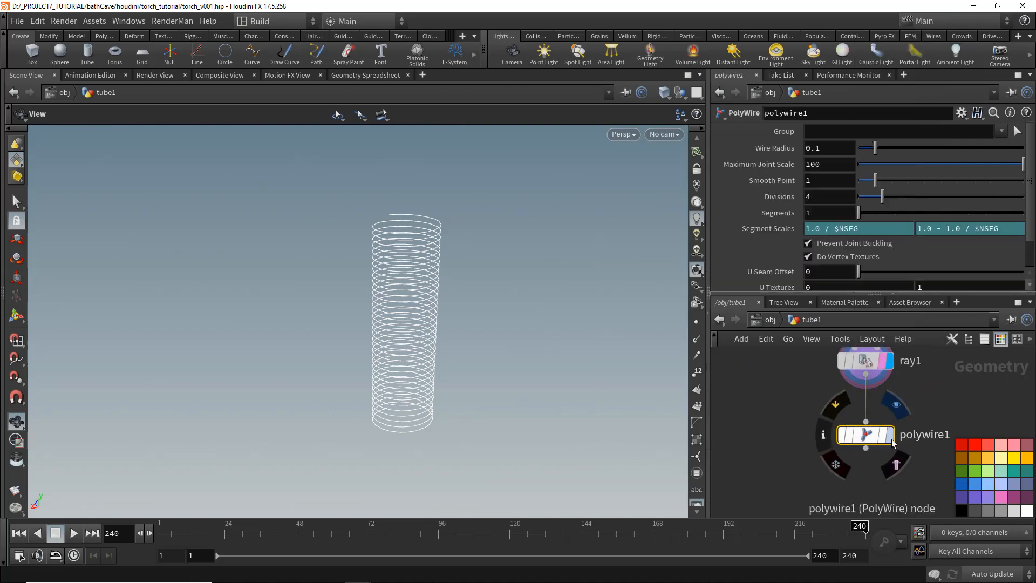
click(887, 434)
- Set the PolyWire divisions to 8 and the wire radius to 0.016
click(822, 196)
text(8)
key(Return)
click(837, 149)
key(BackSpace)
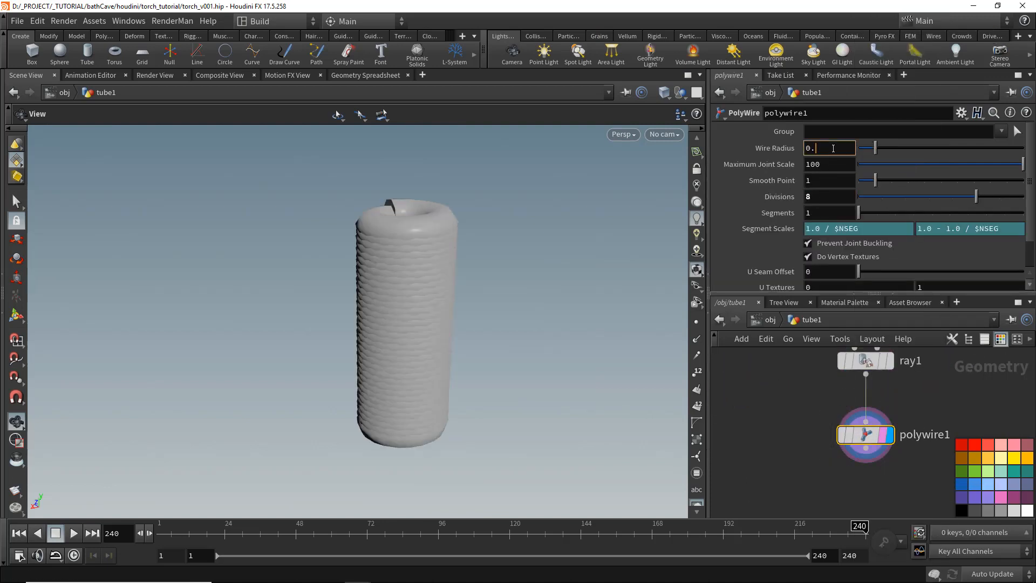
text(05)
key(Return)
text(2)
key(Return)
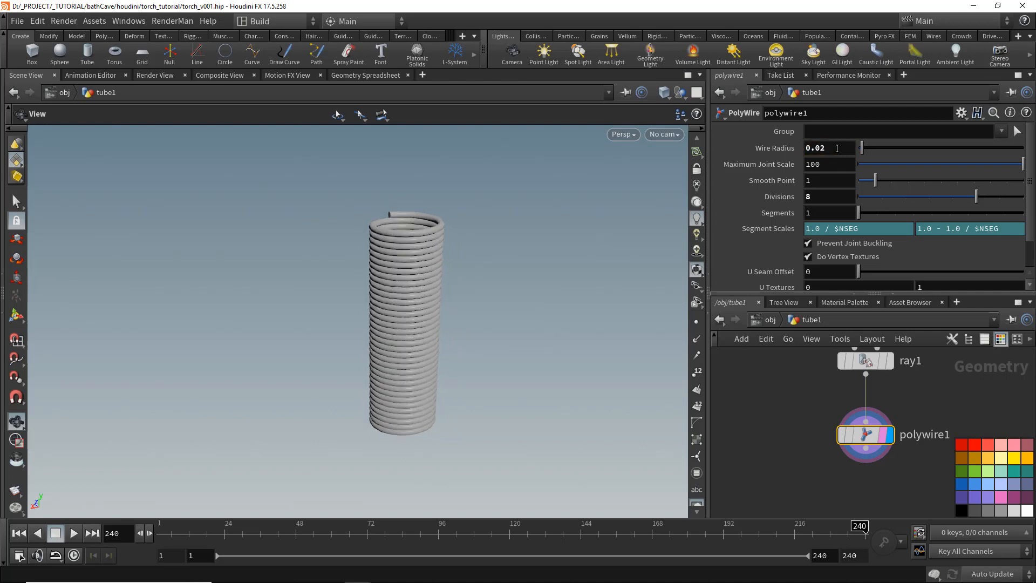
text(15)
key(Return)
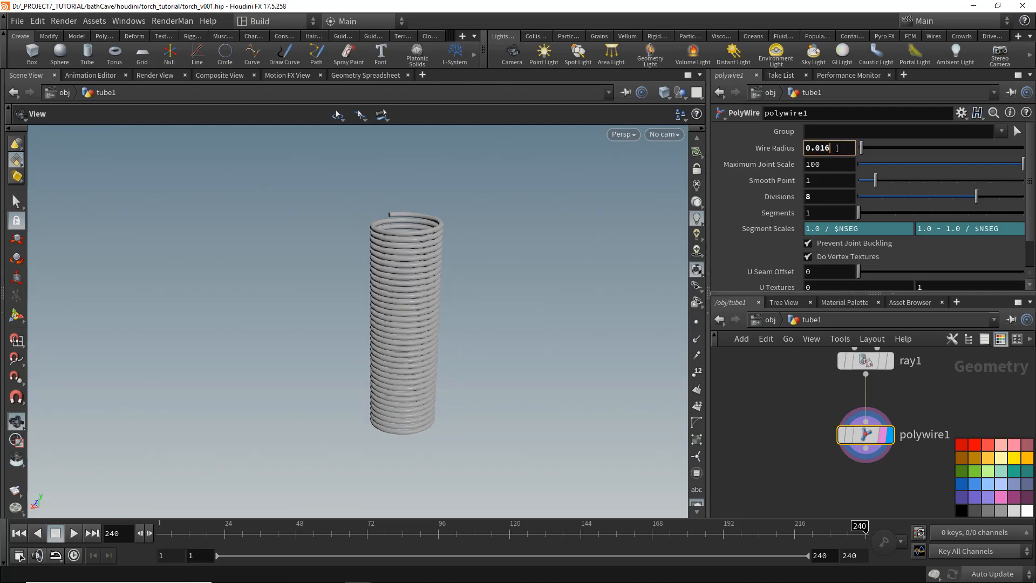
- Place a new Null node in the network near polywire1
scroll(880, 383, down, 5)
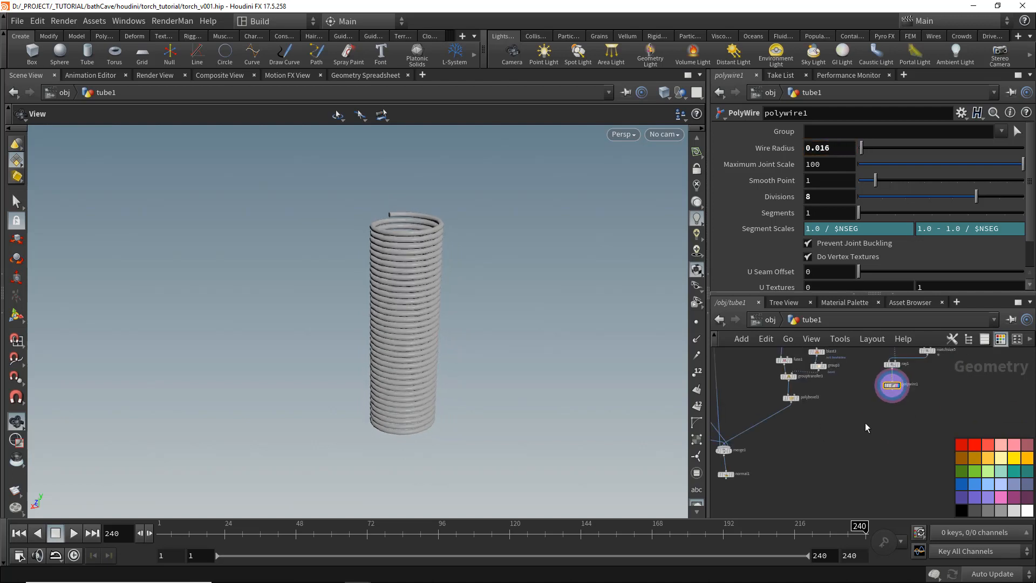
scroll(879, 420, up, 3)
key(Tab)
text(null)
key(Return)
click(907, 423)
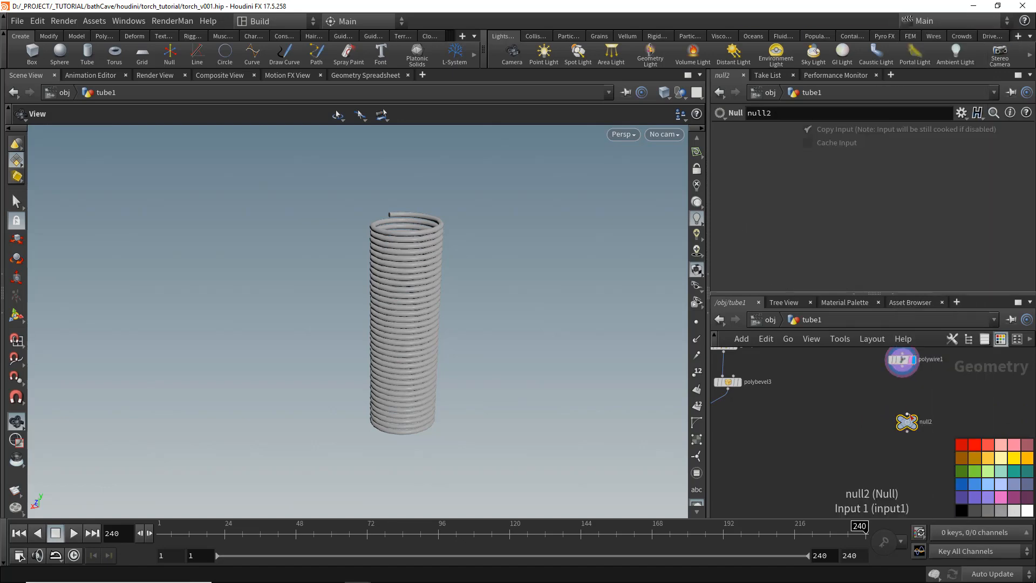
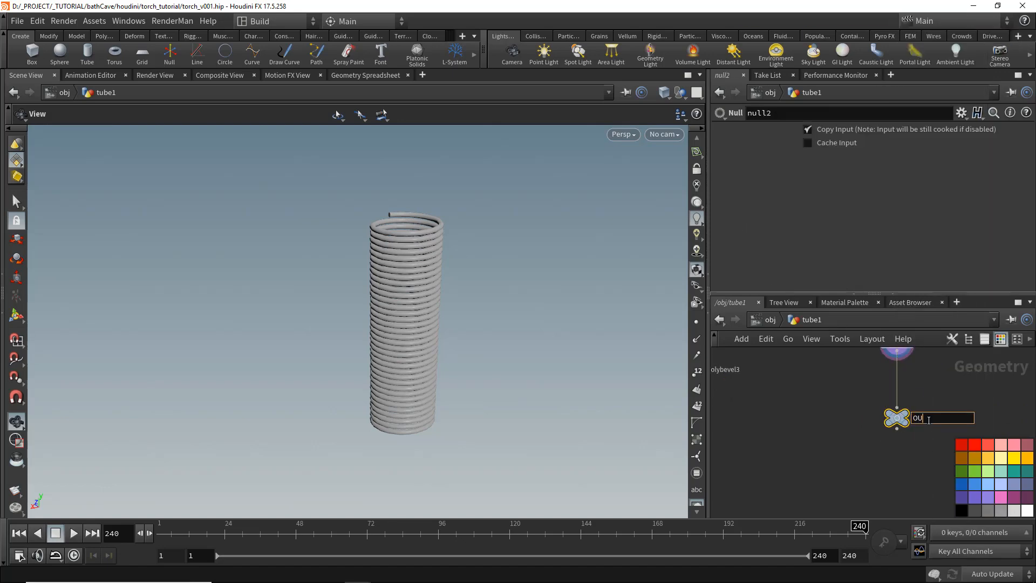
- Rename the new Null node OUTPOUT_WIRE
text(E)
key(Return)
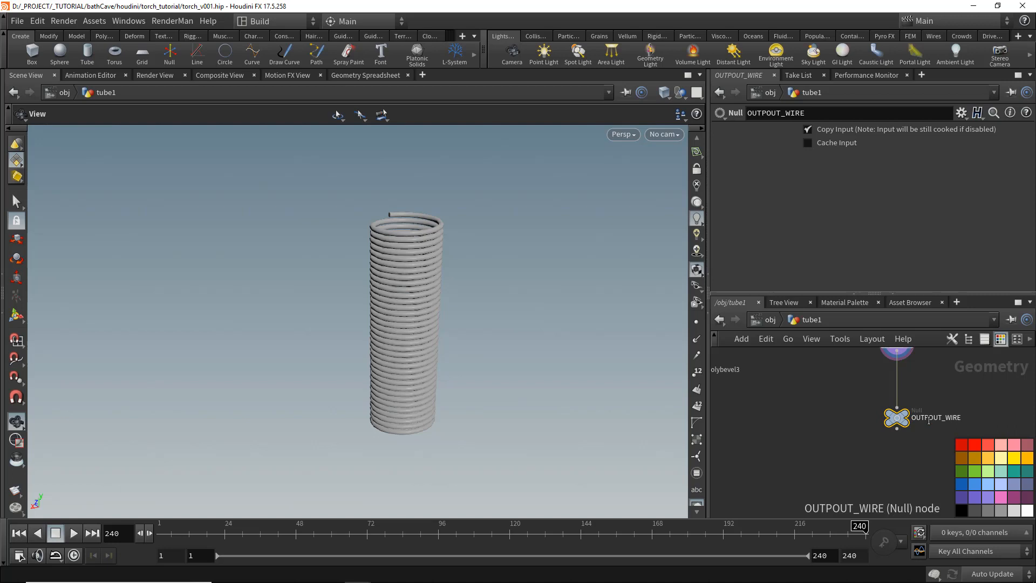
click(898, 430)
middle_drag(830, 444, 928, 435)
middle_drag(724, 439, 846, 414)
click(799, 423)
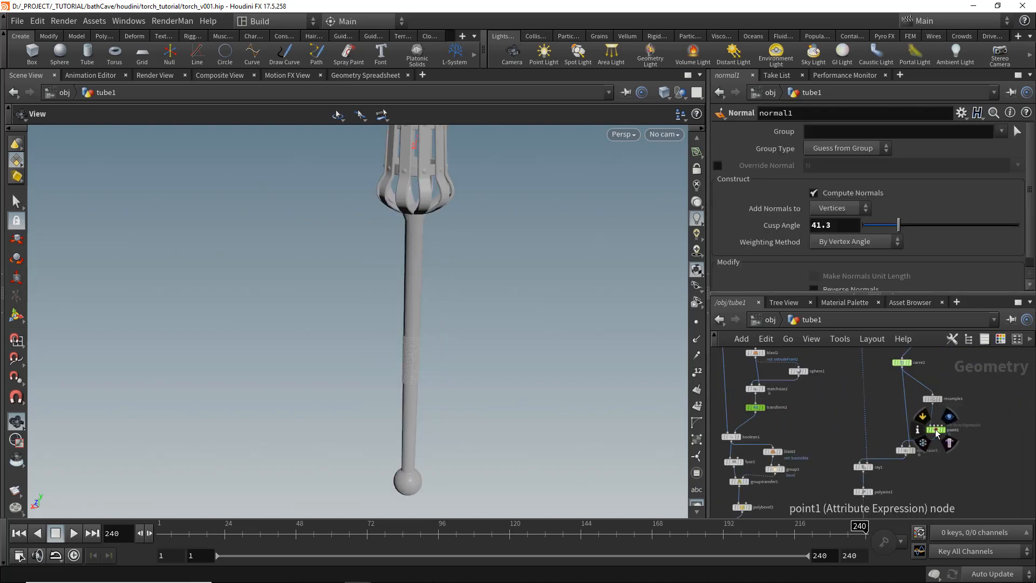
- Set point1's helix turns to 43.4 and height to 2.6
click(936, 429)
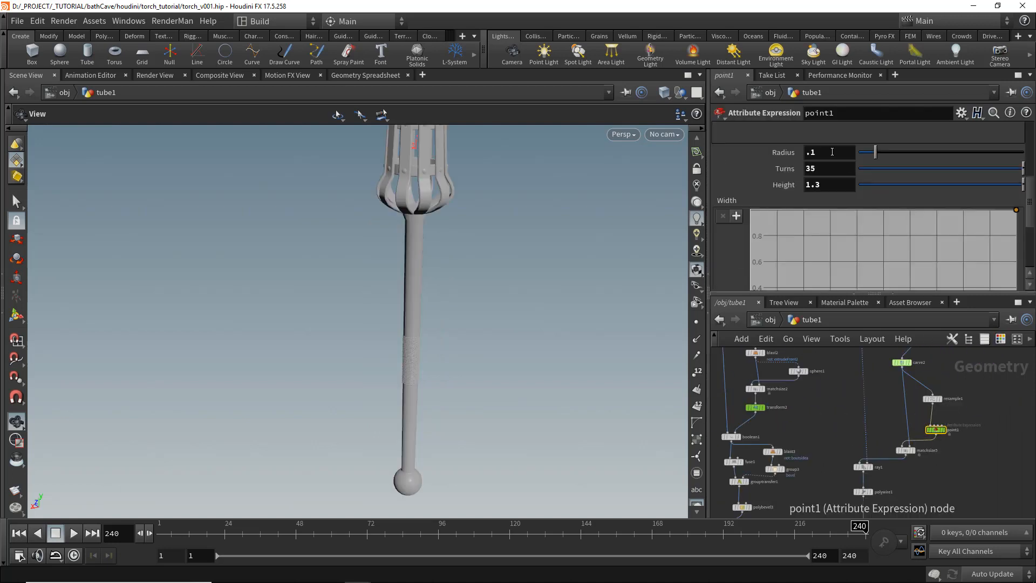
middle_drag(820, 188, 876, 189)
middle_drag(810, 169, 809, 169)
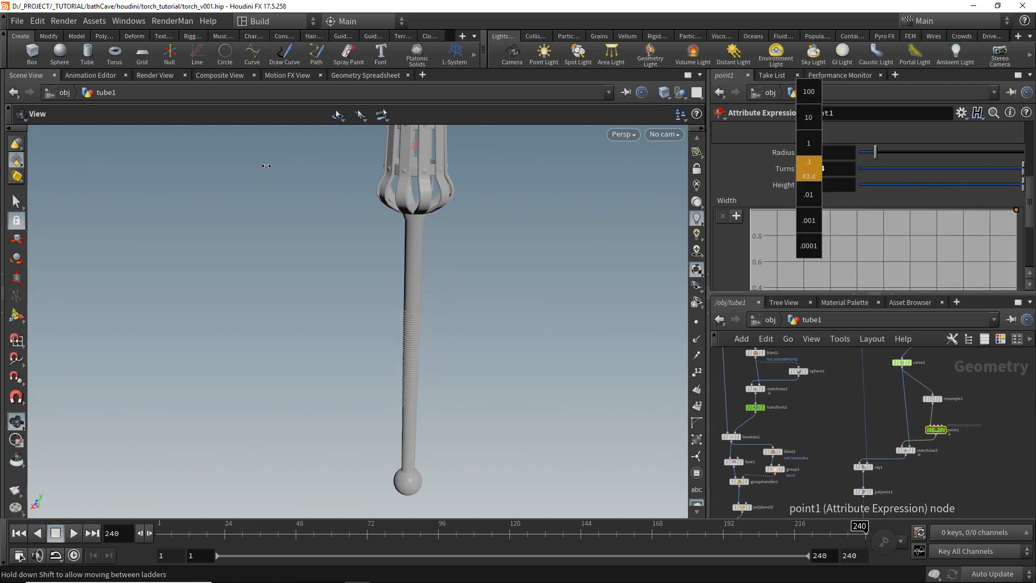
middle_drag(266, 166, 266, 165)
drag(340, 367, 396, 348)
middle_drag(891, 507, 918, 433)
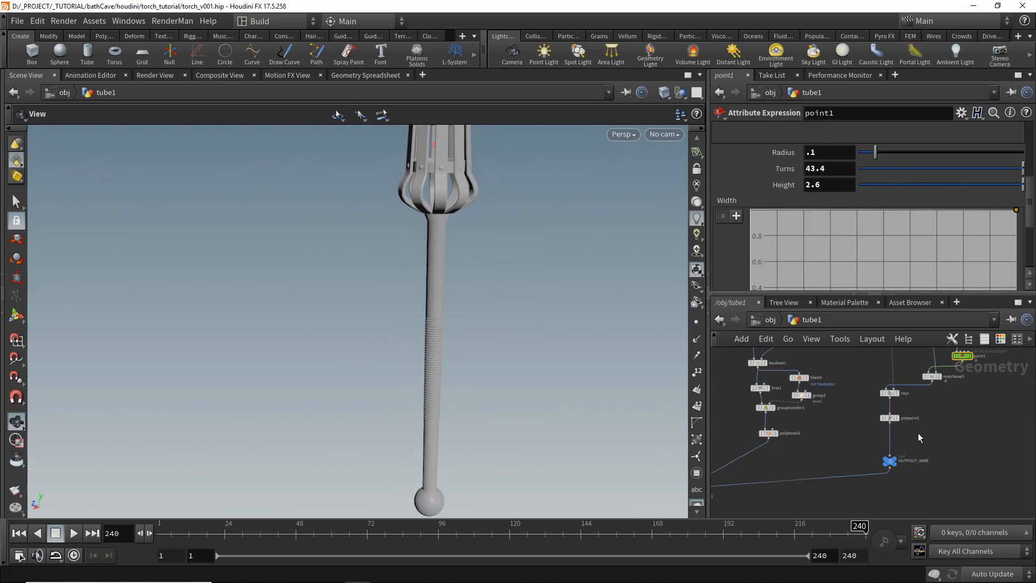
- Insert a Color node between polywire1 and the OUTPOUT_WIRE null
scroll(918, 433, up, 2)
key(Tab)
key(Return)
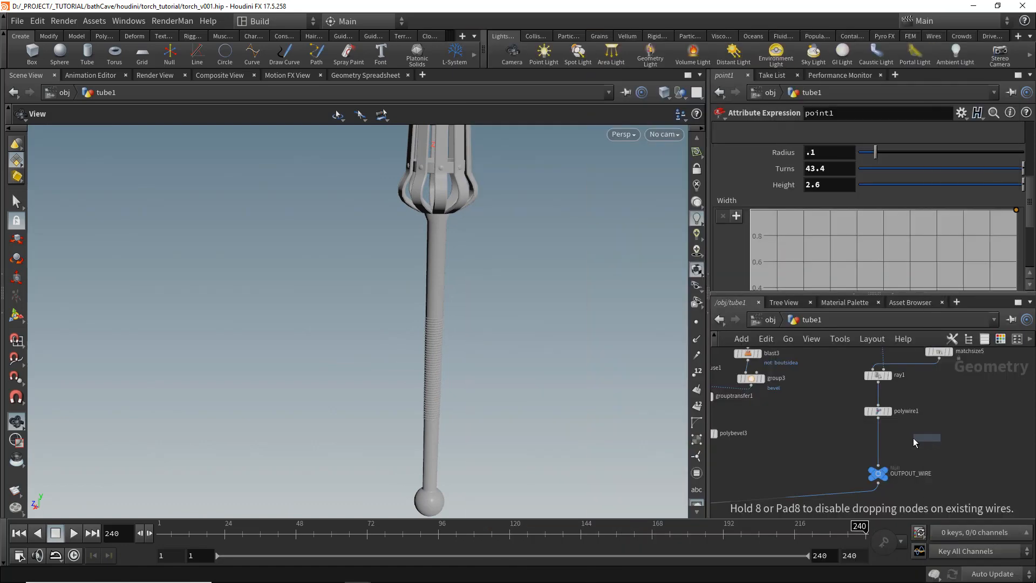
click(878, 437)
- Set color1's colour to a brown of 0.3, 0.146, 0.075
click(824, 217)
click(812, 169)
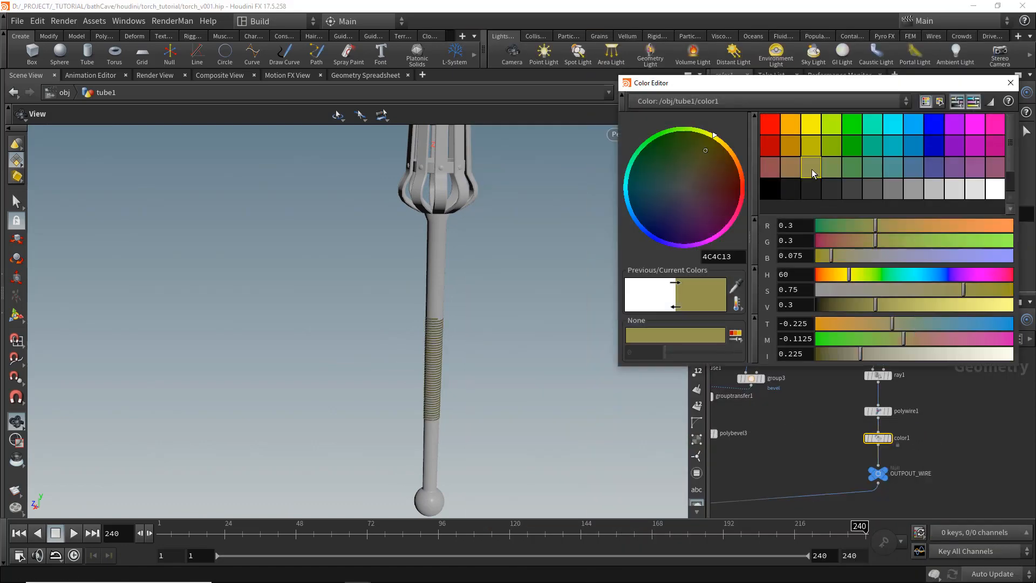
drag(875, 240, 845, 240)
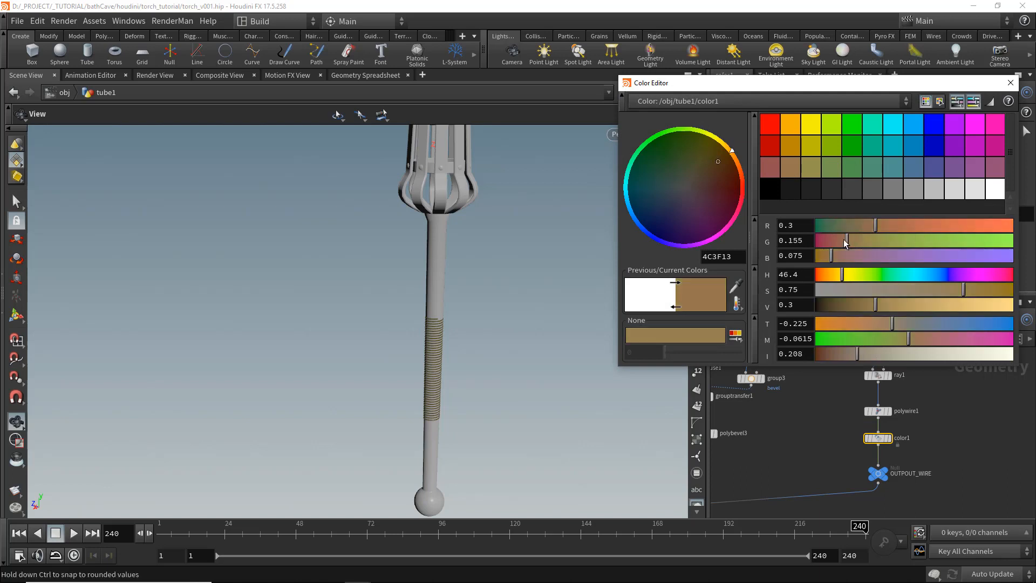
click(1011, 82)
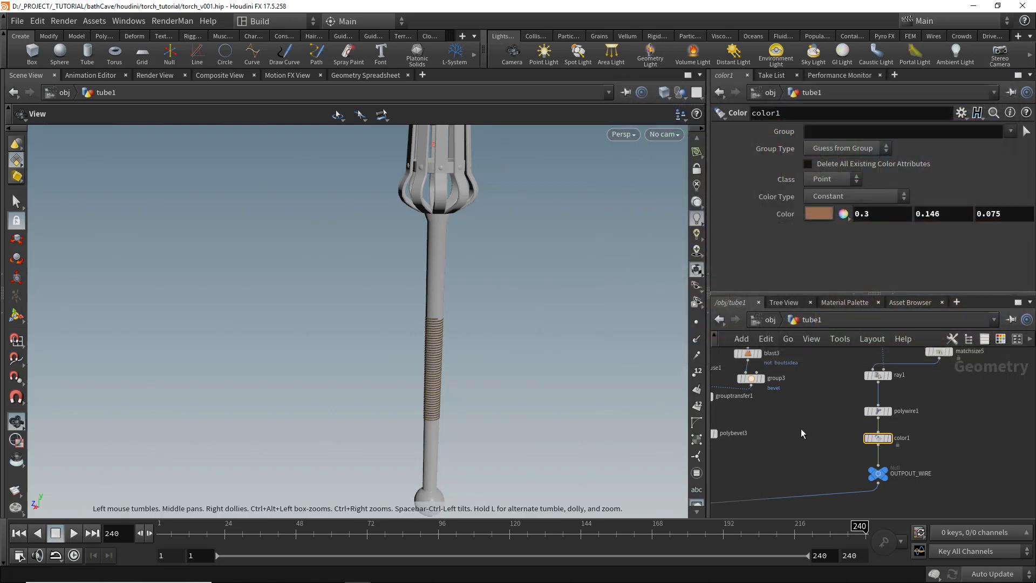
- Raise point1's helix turns to 69.8
click(880, 413)
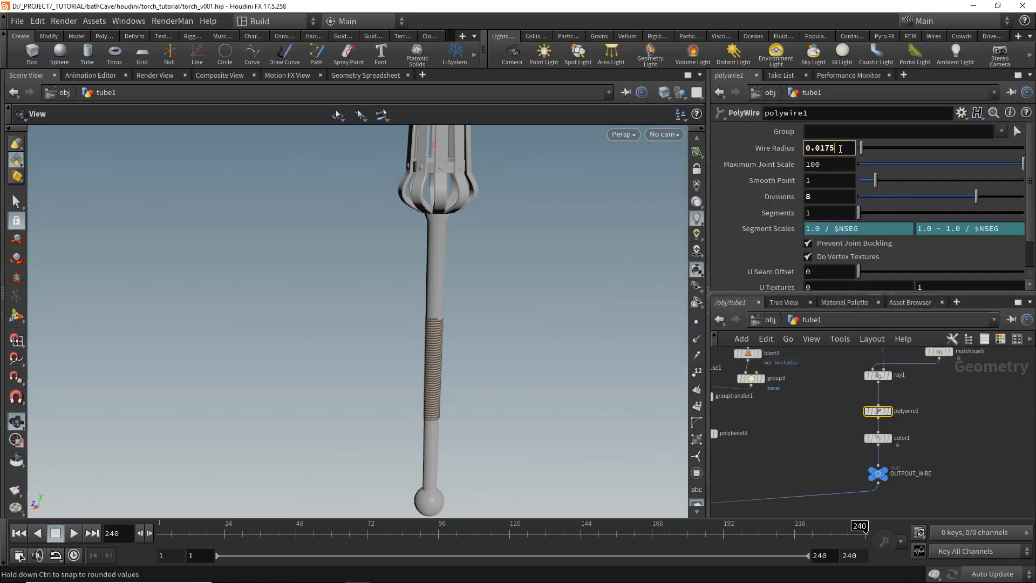
middle_drag(963, 368, 937, 423)
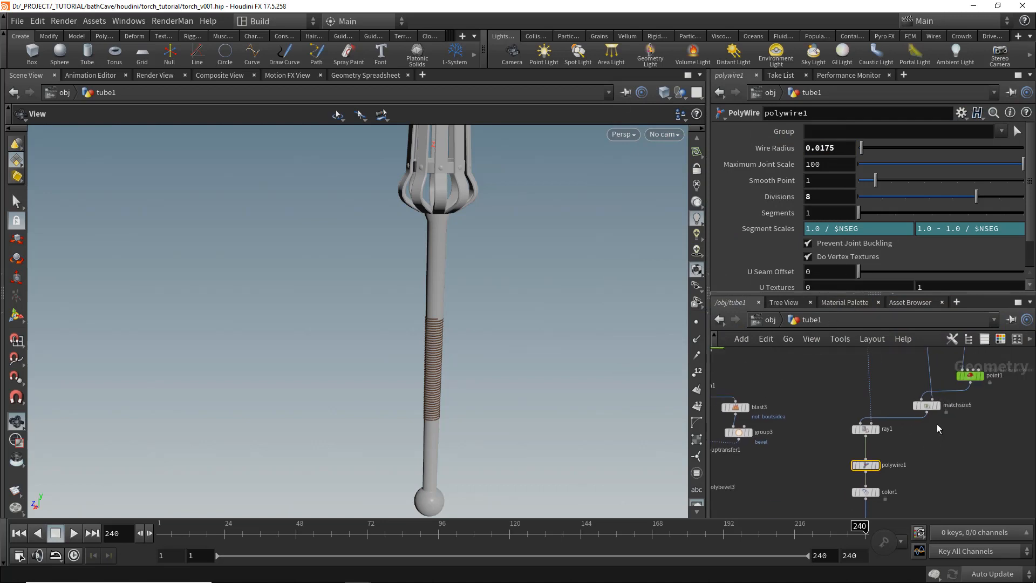
middle_drag(973, 380, 946, 423)
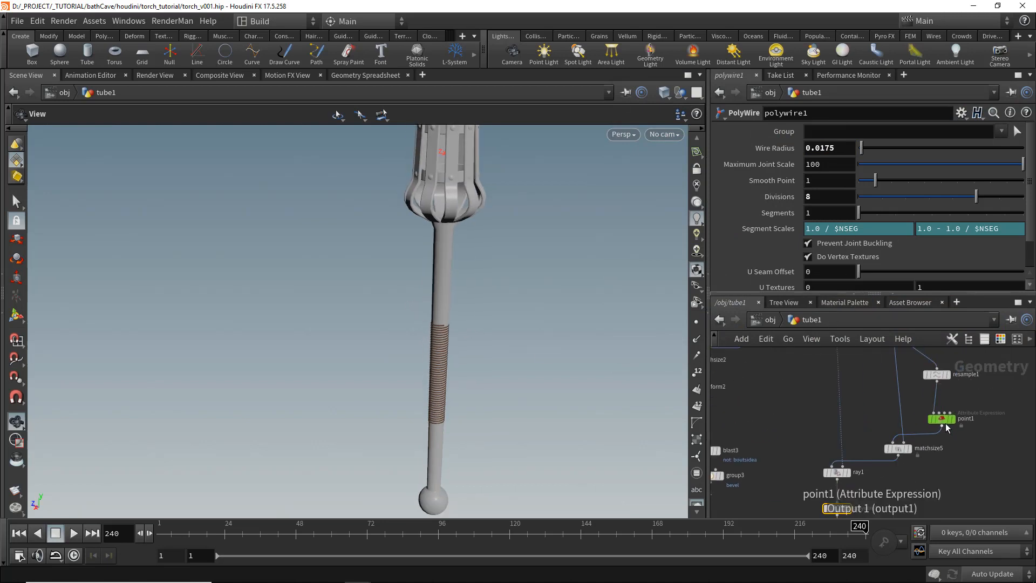
click(945, 420)
middle_drag(818, 175, 970, 173)
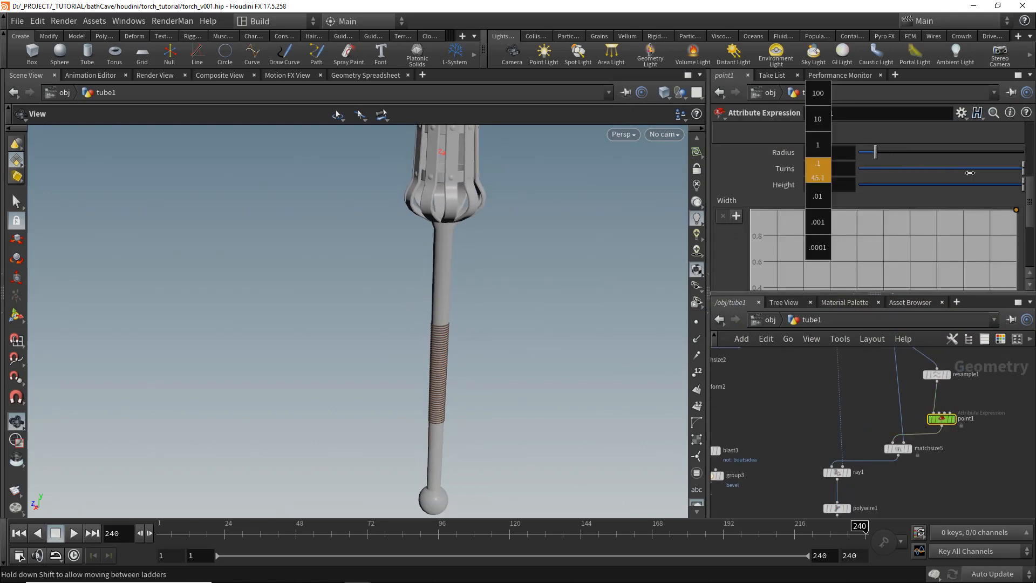
middle_drag(267, 157, 268, 157)
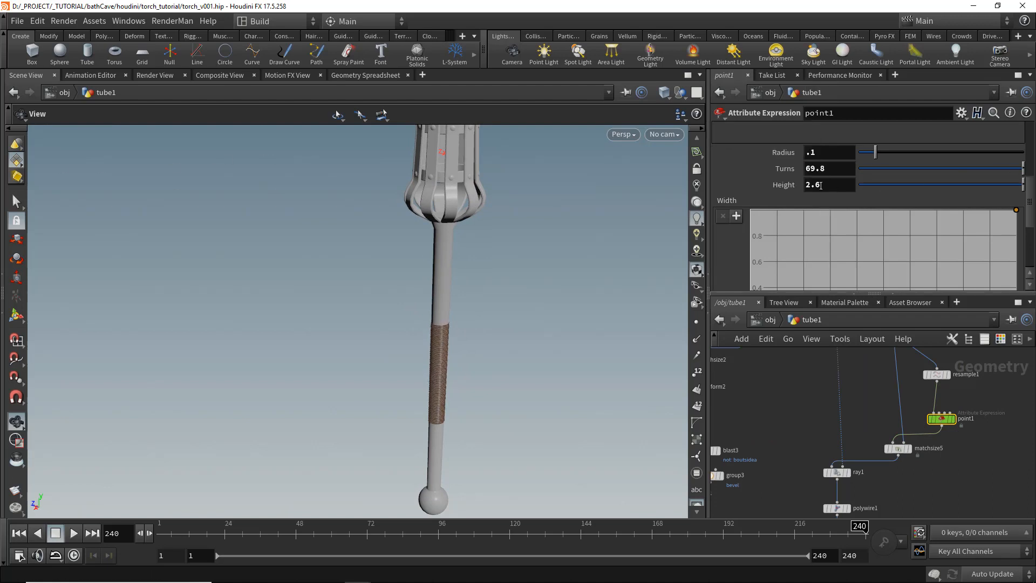
- Set carve2's Second U to 0.774
middle_drag(821, 184, 794, 188)
middle_drag(824, 366, 807, 483)
click(877, 441)
drag(997, 165, 938, 168)
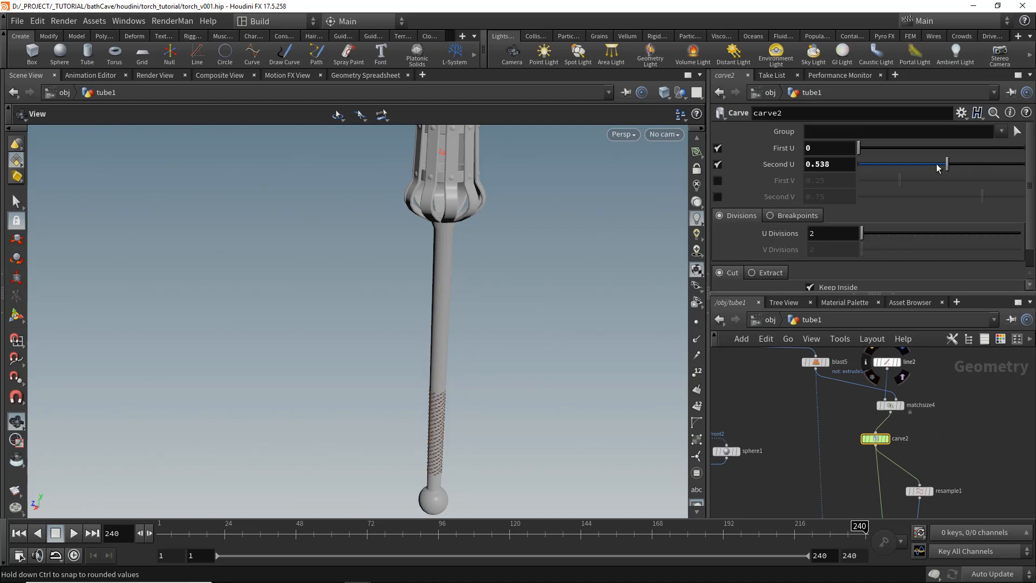
drag(1006, 171, 1029, 168)
drag(867, 149, 781, 163)
drag(1007, 165, 984, 168)
middle_drag(444, 398, 430, 324)
right_drag(430, 324, 488, 329)
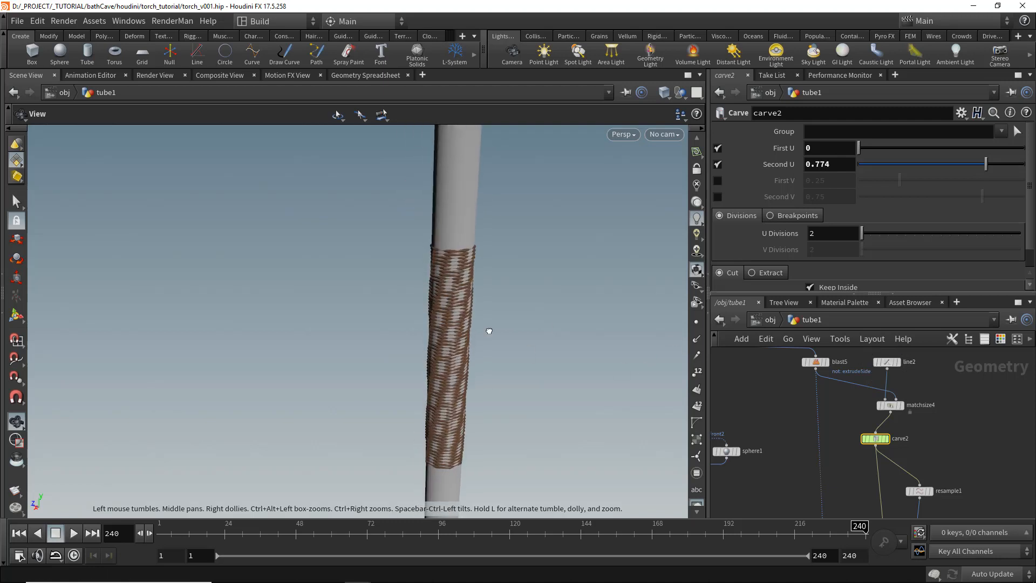
drag(489, 330, 475, 336)
right_drag(443, 310, 476, 317)
right_drag(313, 326, 573, 365)
drag(574, 364, 506, 305)
- Insert a Peak node on the wire feeding ray1
middle_drag(837, 469, 829, 365)
scroll(821, 413, up, 3)
click(831, 388)
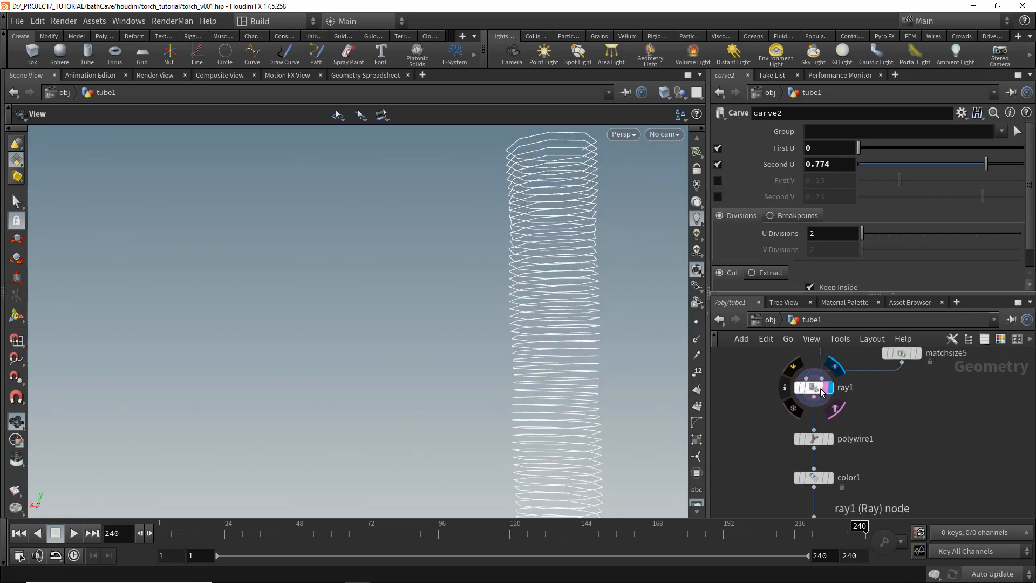
click(819, 390)
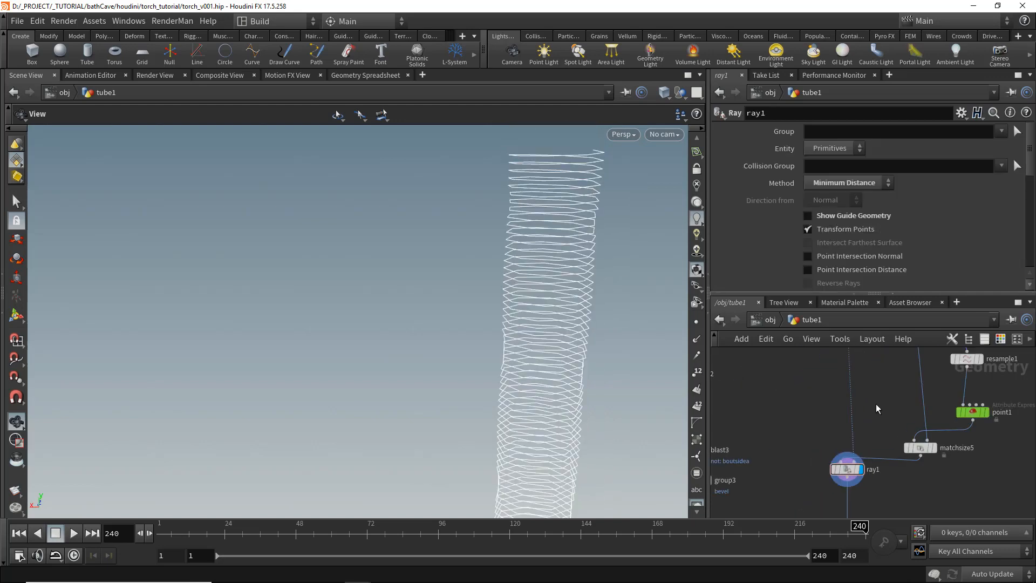
key(Tab)
text(peak)
key(Return)
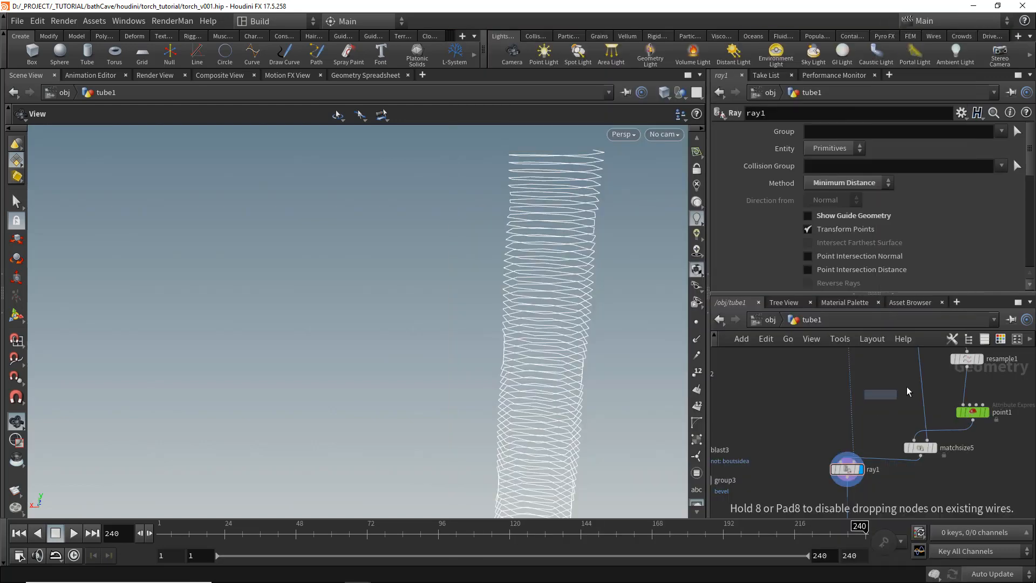
scroll(860, 381, up, 1)
click(850, 389)
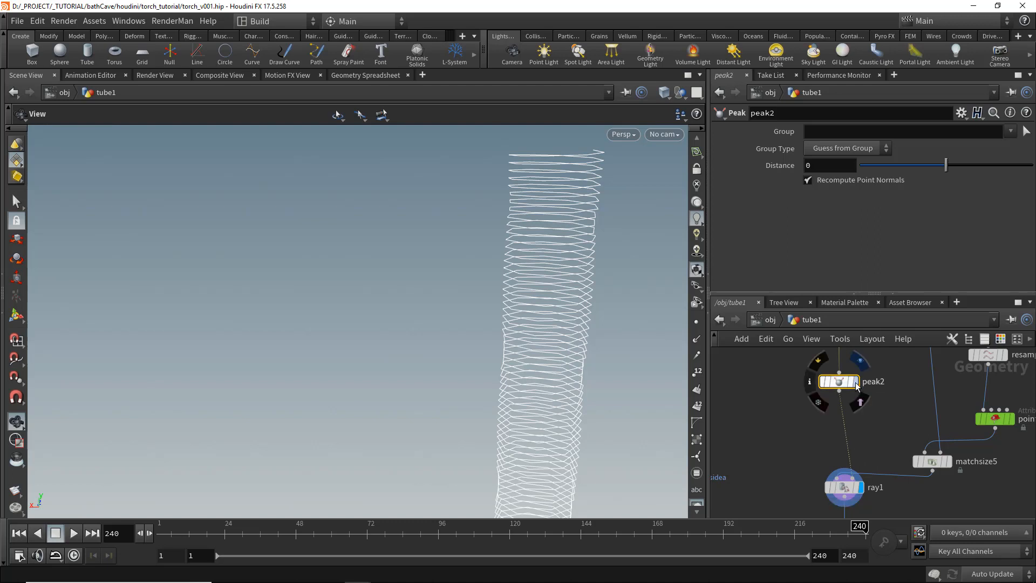
- Display peak2 and set its distance to 0.1
click(856, 383)
drag(946, 164, 946, 164)
click(833, 170)
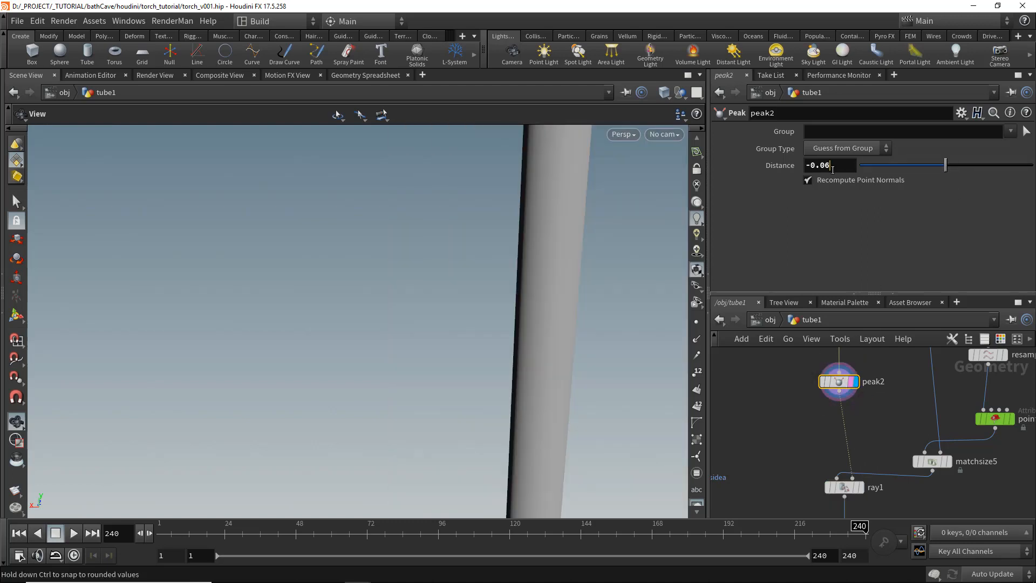
key(Return)
scroll(902, 396, down, 3)
middle_drag(840, 488, 942, 351)
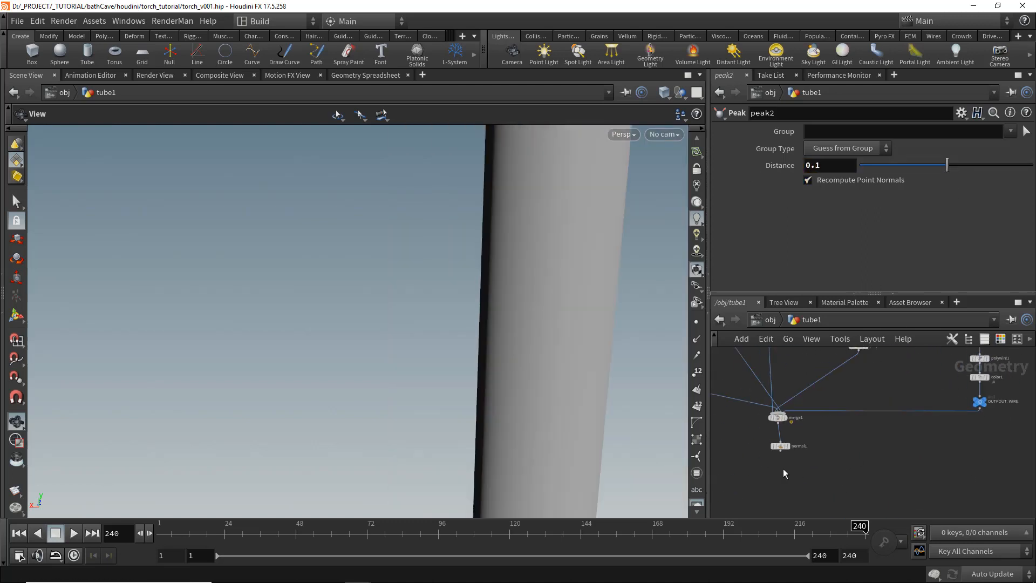
- Display normal1 to show the full torch model
scroll(783, 468, up, 2)
click(791, 442)
scroll(873, 419, down, 2)
middle_drag(873, 418, 807, 463)
drag(541, 295, 541, 354)
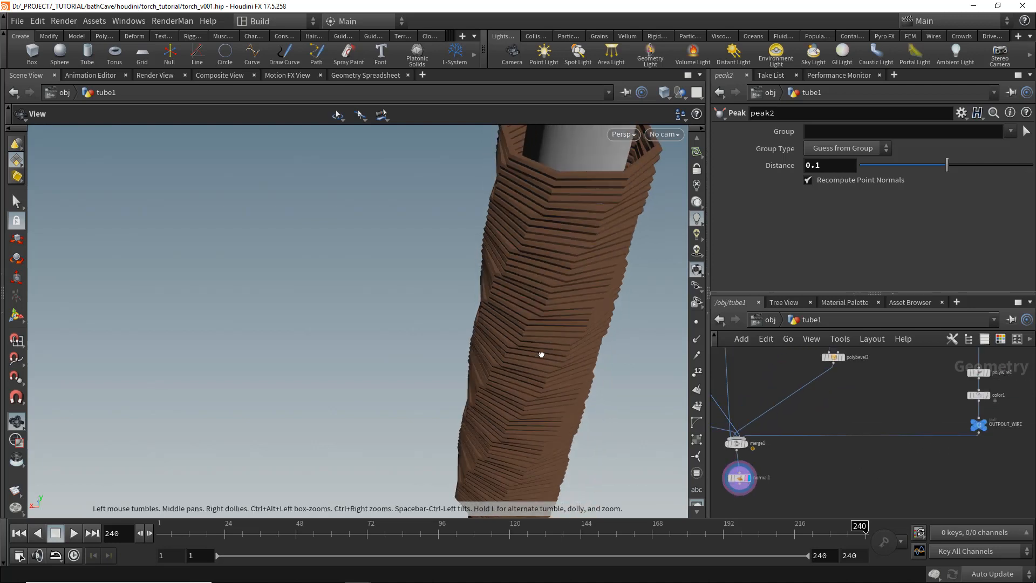
- Set peak2's distance to 0.05
click(853, 160)
key(BackSpace)
text(.)
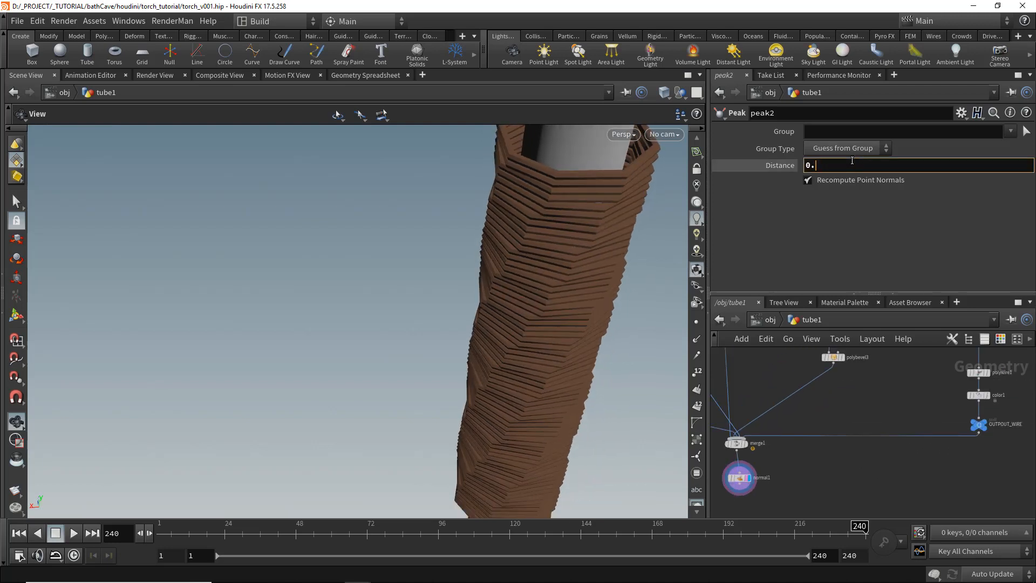
text(05)
key(Return)
- Insert a Subdivide node below peak2
click(860, 344)
click(835, 421)
scroll(900, 371, down, 1)
middle_drag(900, 370, 875, 492)
scroll(834, 462, up, 2)
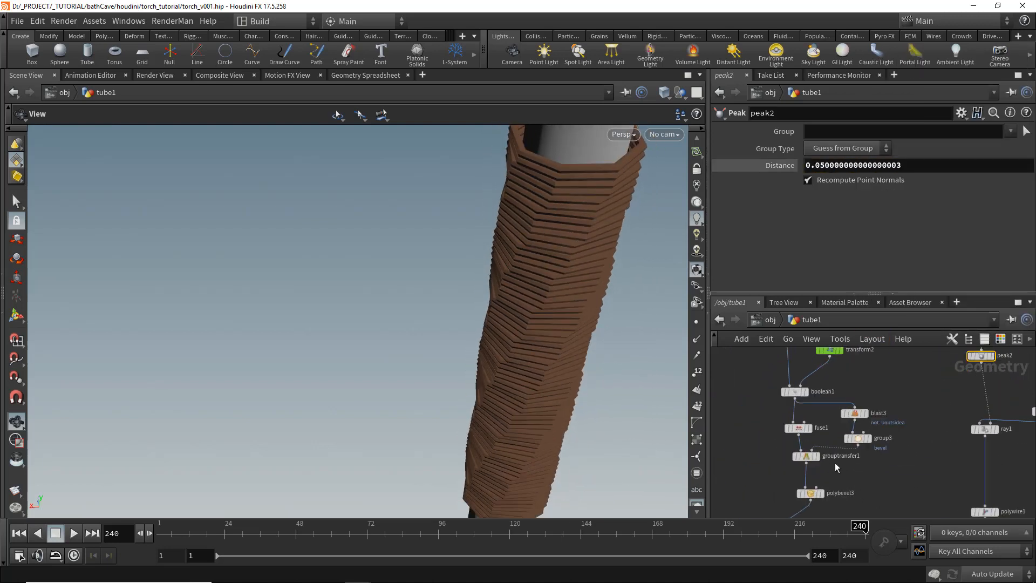
scroll(834, 463, up, 1)
middle_drag(840, 361, 863, 455)
scroll(863, 455, down, 3)
middle_drag(966, 442, 925, 436)
scroll(925, 436, up, 3)
key(Tab)
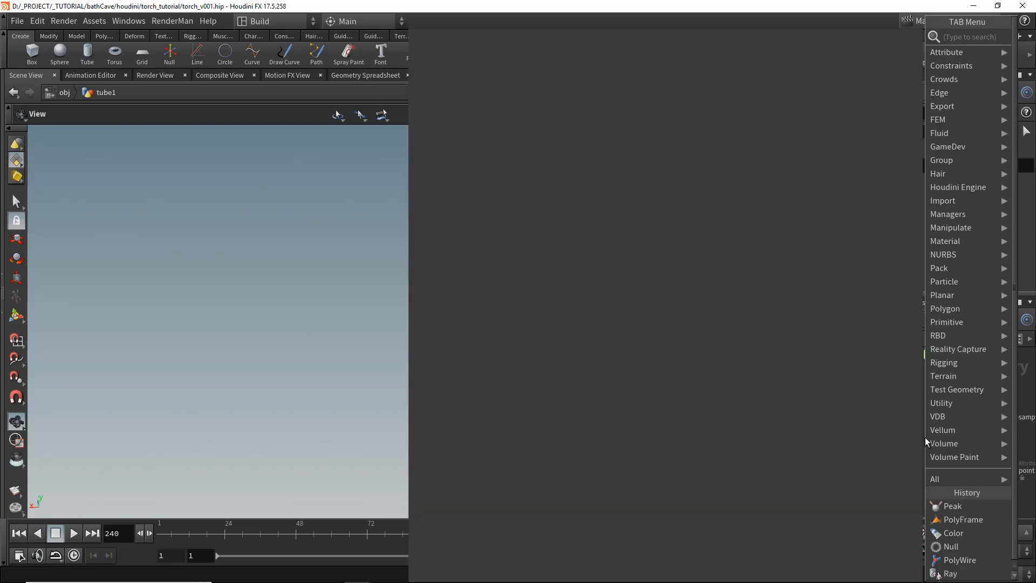
text(subdi)
key(Return)
click(875, 473)
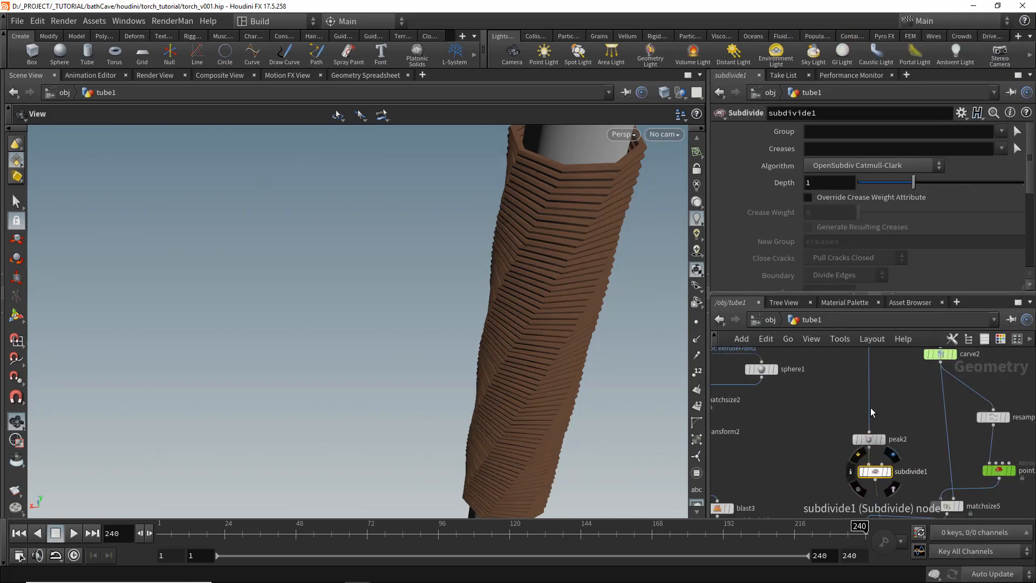
drag(520, 296, 537, 343)
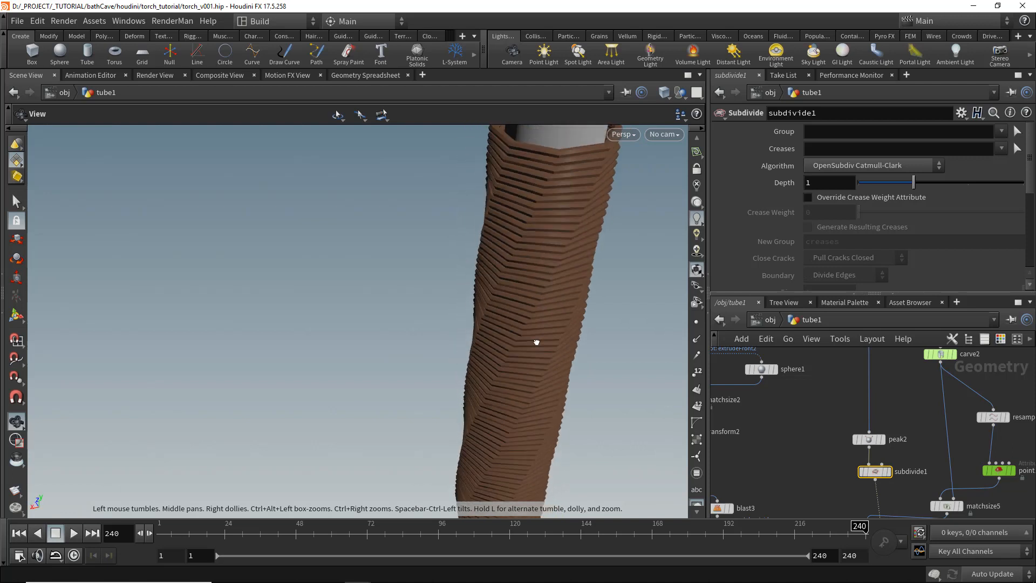
- Set resample1's segment length to 0.005
middle_drag(991, 420, 922, 413)
click(922, 413)
click(844, 225)
text(0.0)
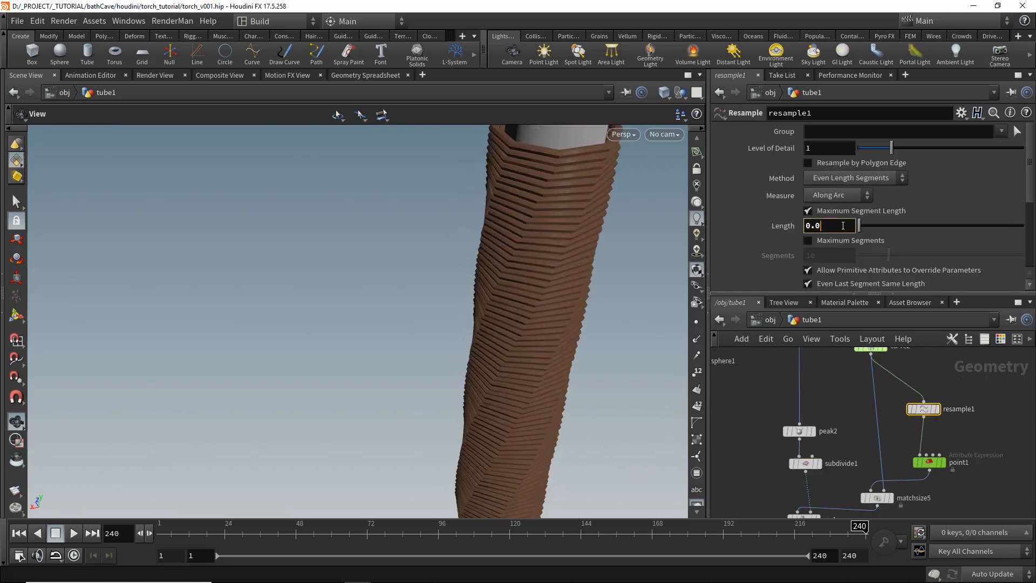
text(05)
key(Return)
drag(546, 307, 500, 382)
scroll(278, 296, down, 5)
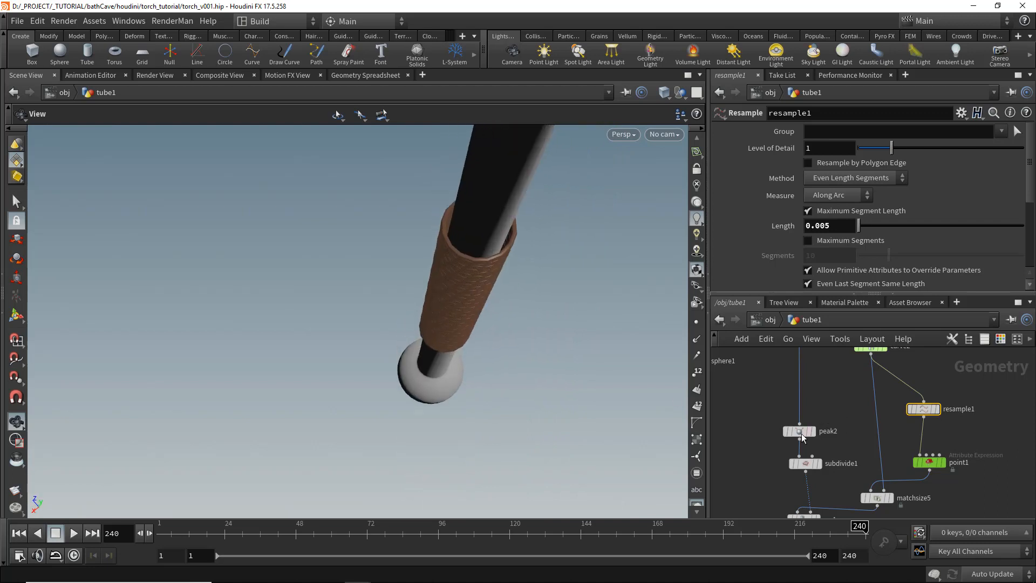
- Set peak2's distance to 0.02
click(799, 431)
text(2)
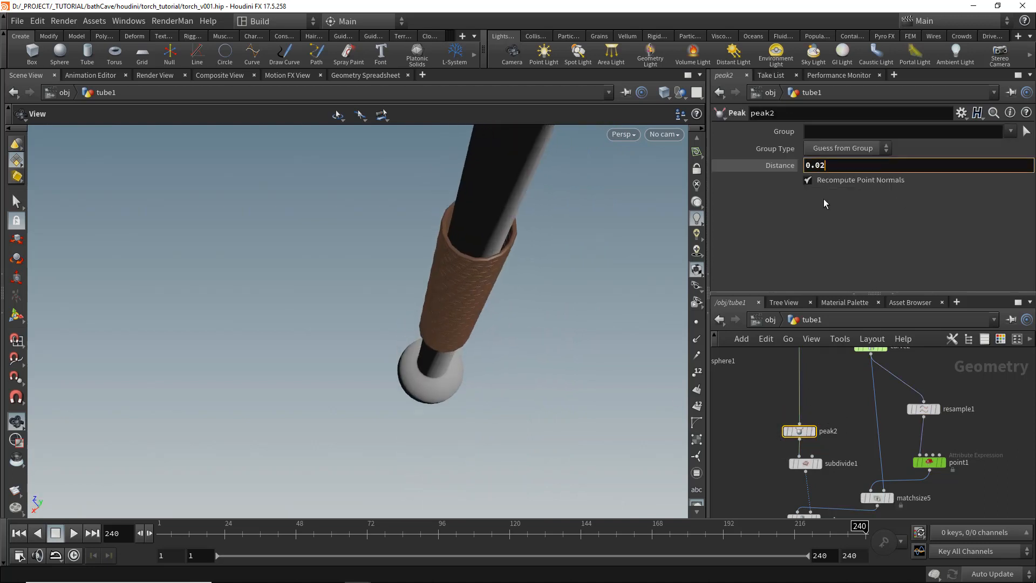
key(Return)
drag(456, 329, 482, 261)
right_drag(482, 261, 489, 232)
middle_drag(488, 232, 488, 335)
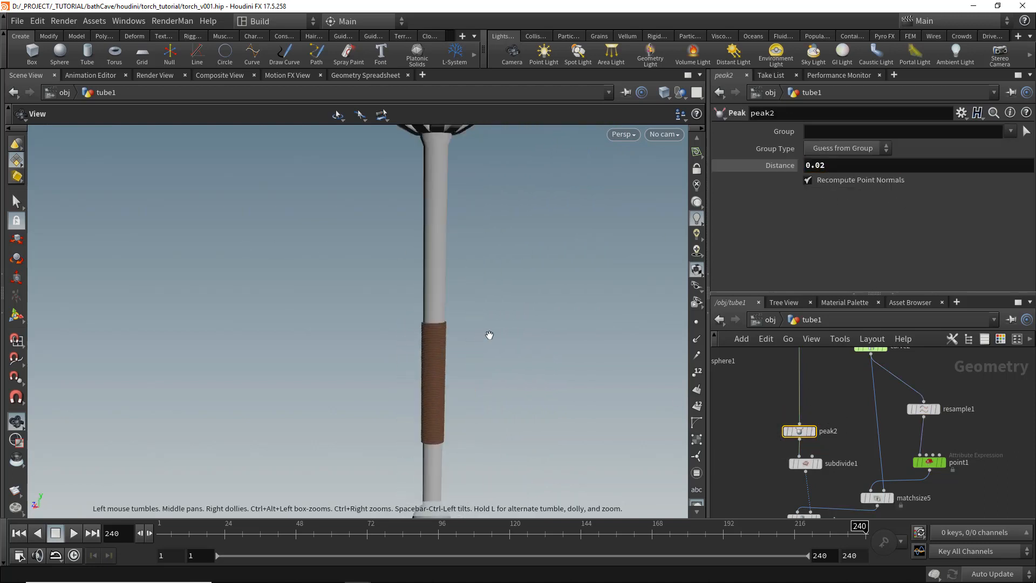
right_drag(488, 336, 472, 238)
drag(473, 291, 494, 302)
right_drag(493, 302, 505, 335)
middle_drag(504, 335, 510, 344)
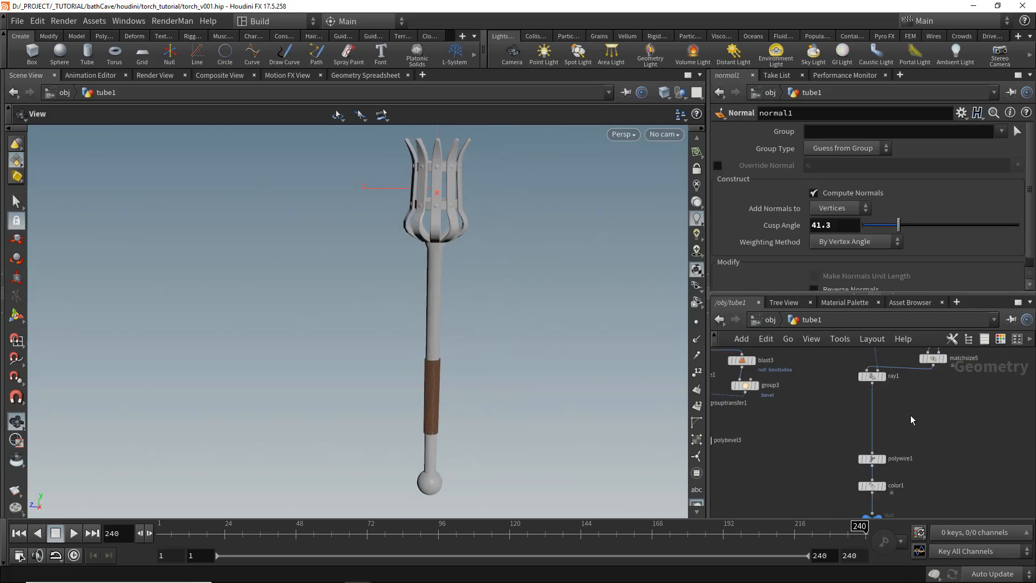
- Insert a Point Jitter node between ray1 and polywire1
key(Tab)
key(Return)
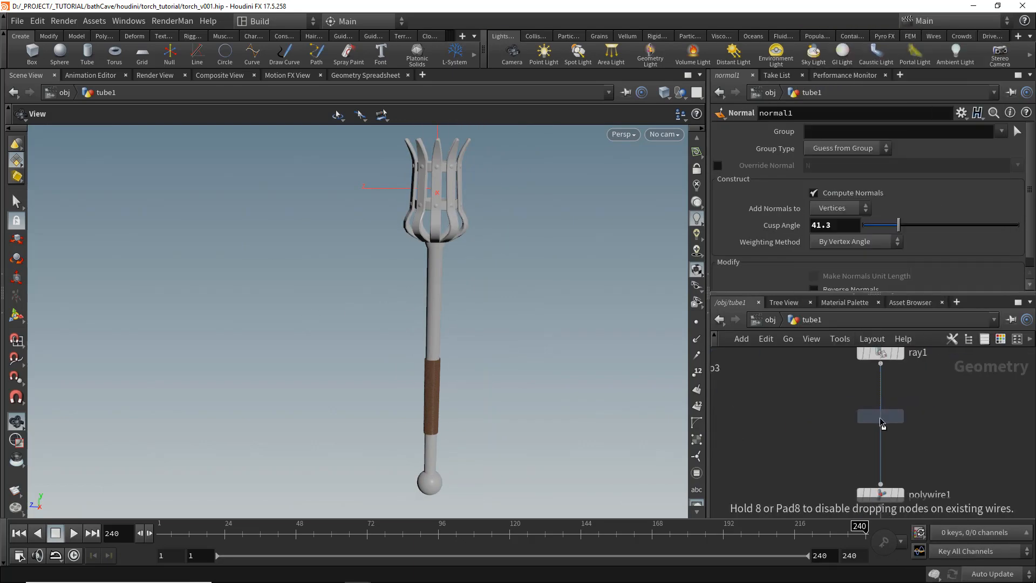
click(880, 417)
middle_drag(495, 338, 501, 315)
right_drag(502, 314, 513, 388)
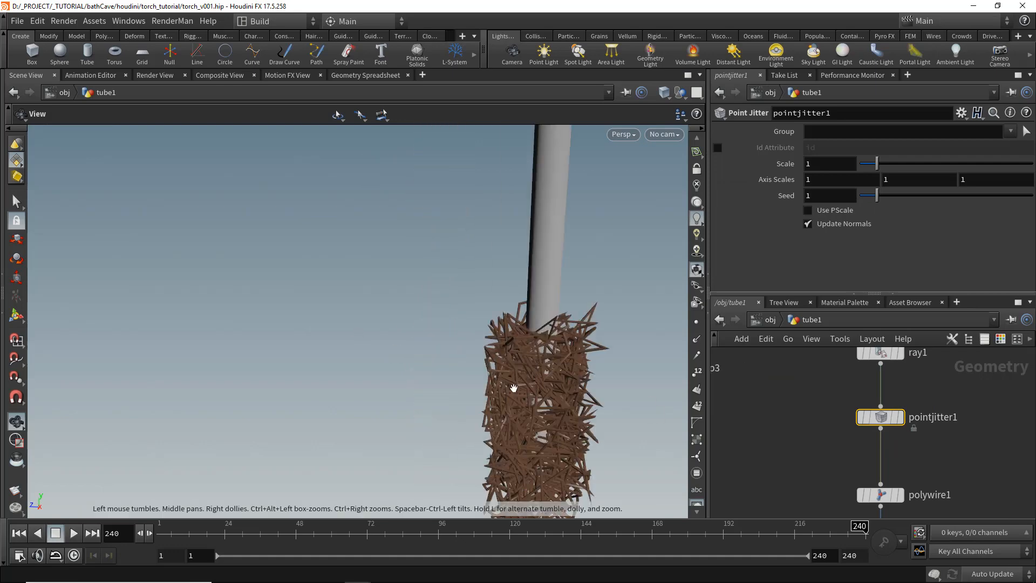
middle_drag(513, 388, 481, 291)
drag(480, 291, 610, 373)
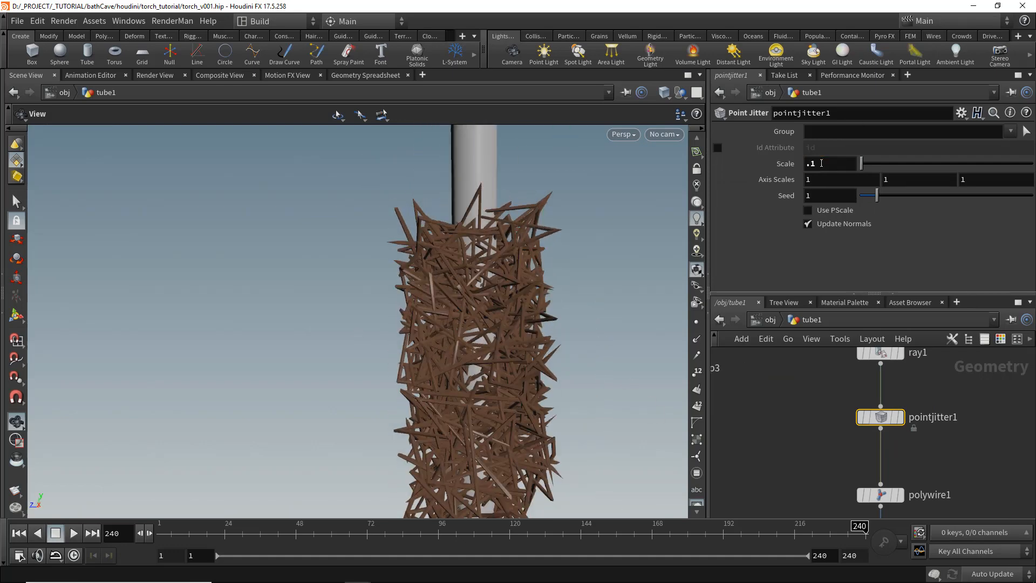
- Set pointjitter1's scale to 0.01
key(Return)
text(01)
key(Return)
right_drag(636, 259, 659, 294)
drag(659, 294, 523, 311)
mouse_move(862, 422)
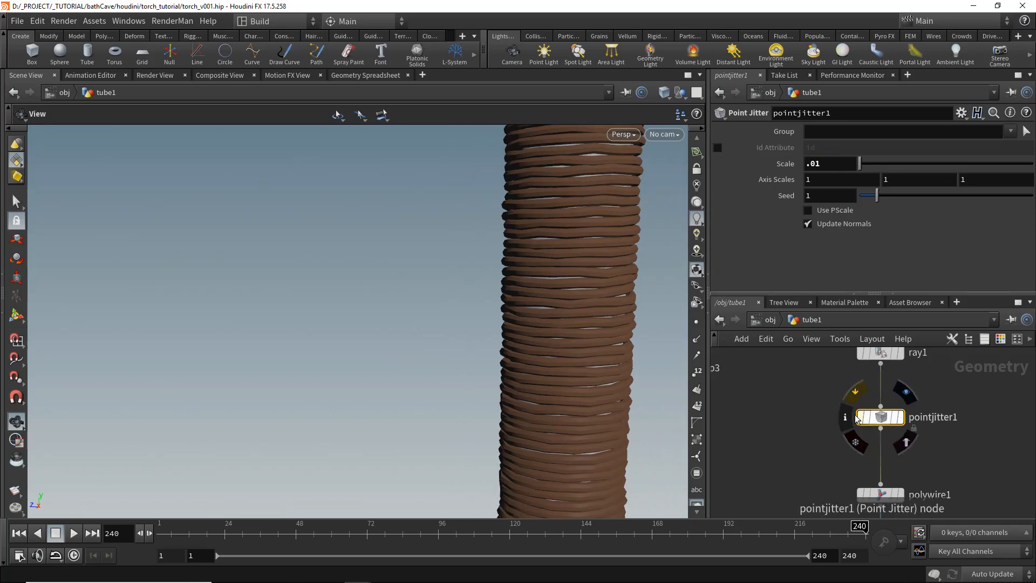
- Delete the OUTPUT_TORCH_HANDLE null node
right_drag(637, 394, 585, 361)
drag(585, 362, 558, 358)
right_drag(558, 358, 524, 310)
middle_drag(525, 310, 428, 393)
drag(428, 394, 464, 405)
right_drag(464, 405, 404, 351)
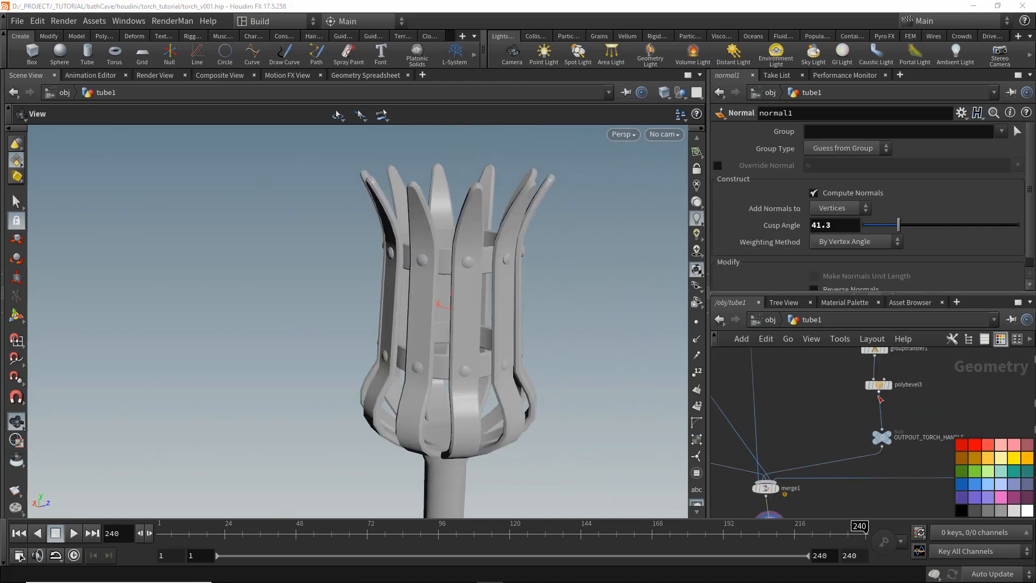
click(882, 437)
key(Delete)
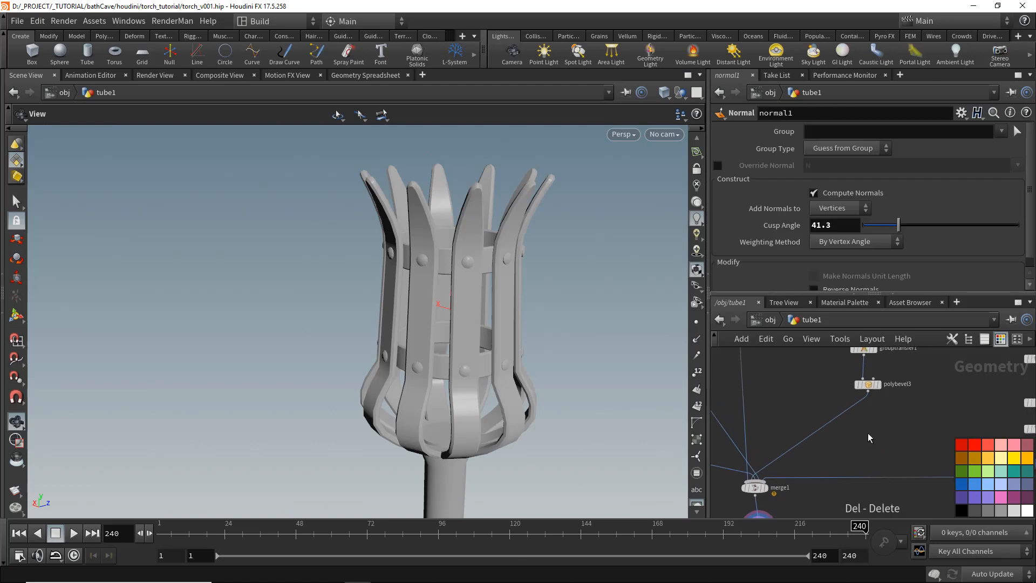
- Set tube2's radius scale to 0.4
middle_drag(429, 408, 422, 346)
drag(422, 346, 416, 331)
right_drag(416, 331, 543, 345)
middle_drag(912, 422, 853, 494)
scroll(887, 432, down, 5)
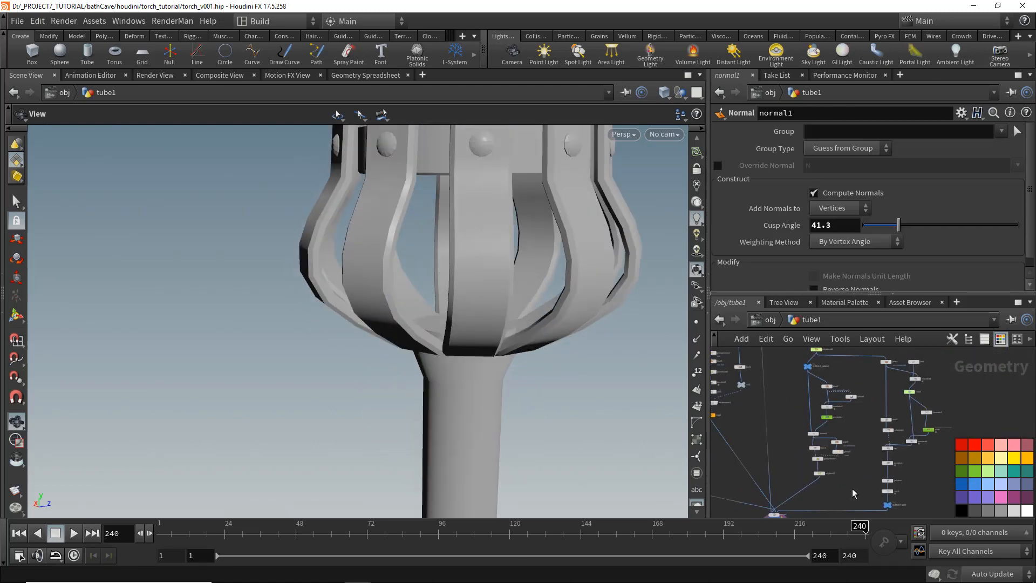
scroll(854, 494, up, 5)
click(885, 440)
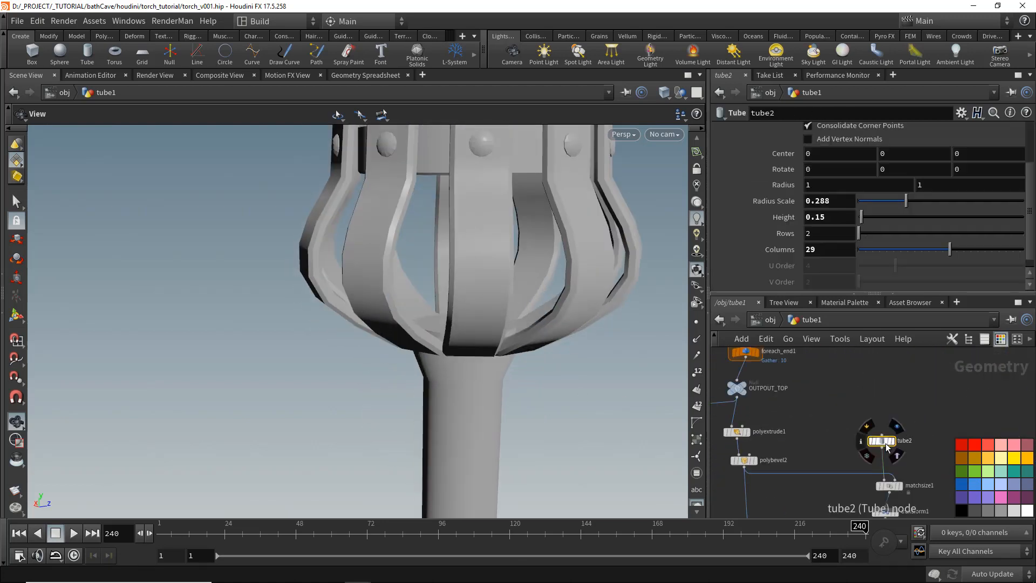
text(.3)
key(Return)
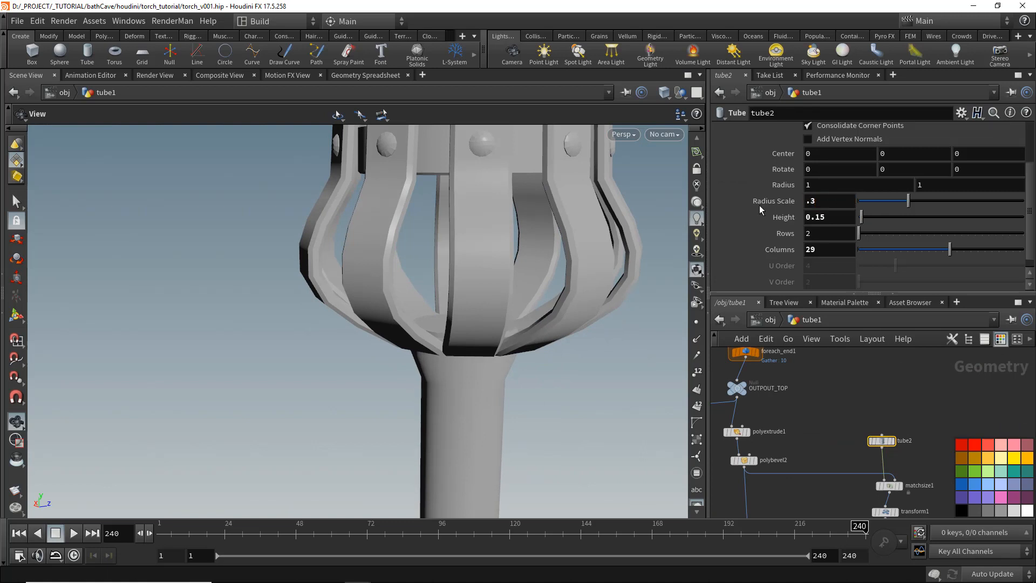
text(.4)
key(Return)
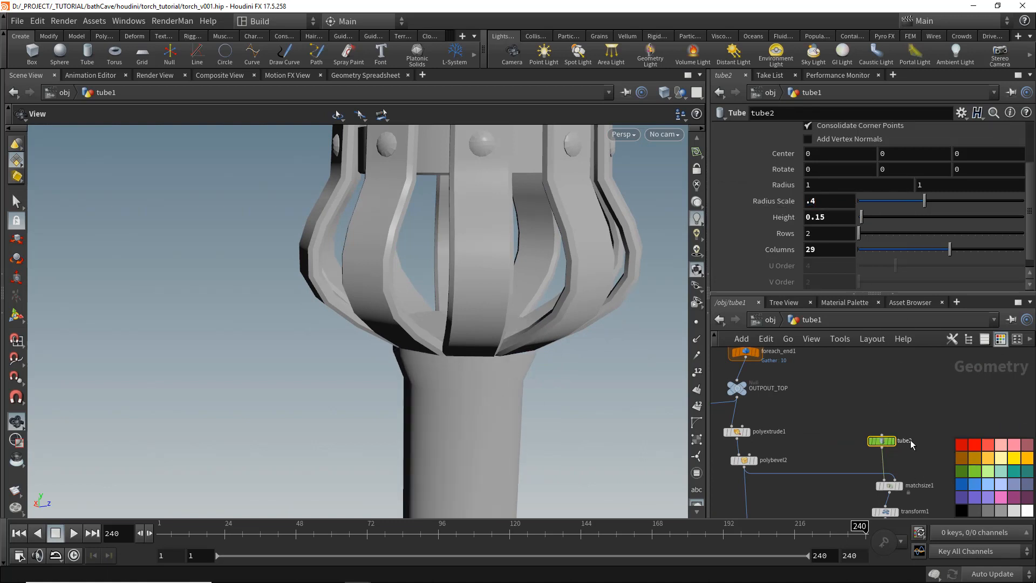
- Rename tube2 to HANDLE_TUBE
click(910, 439)
text(HANDLE_TUB)
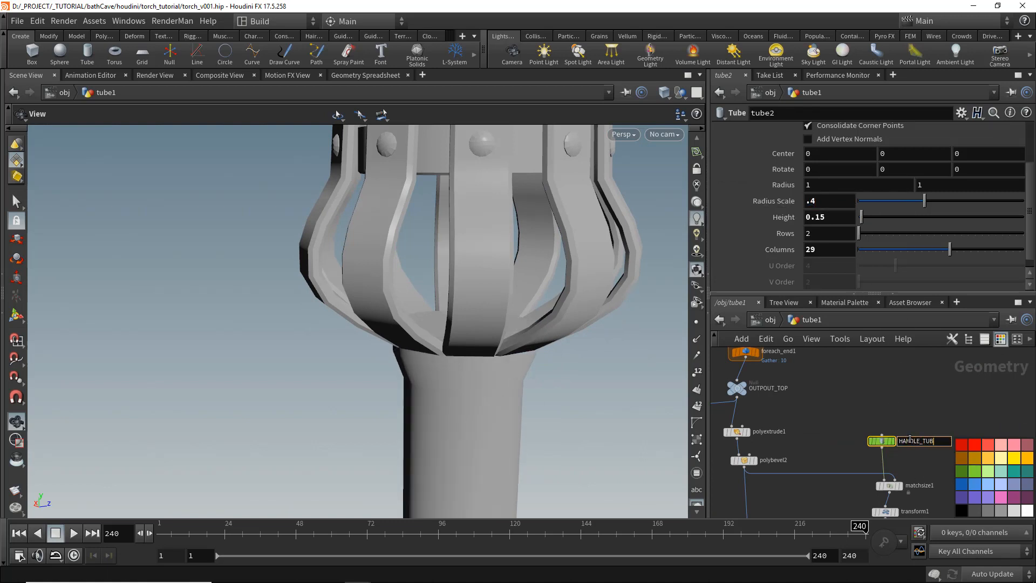
text(E)
key(Return)
- Set HANDLE_TUBE's radius scale to 0.35
drag(465, 310, 546, 331)
key(shift+w)
scroll(546, 331, up, 4)
click(821, 203)
text(.3)
key(Return)
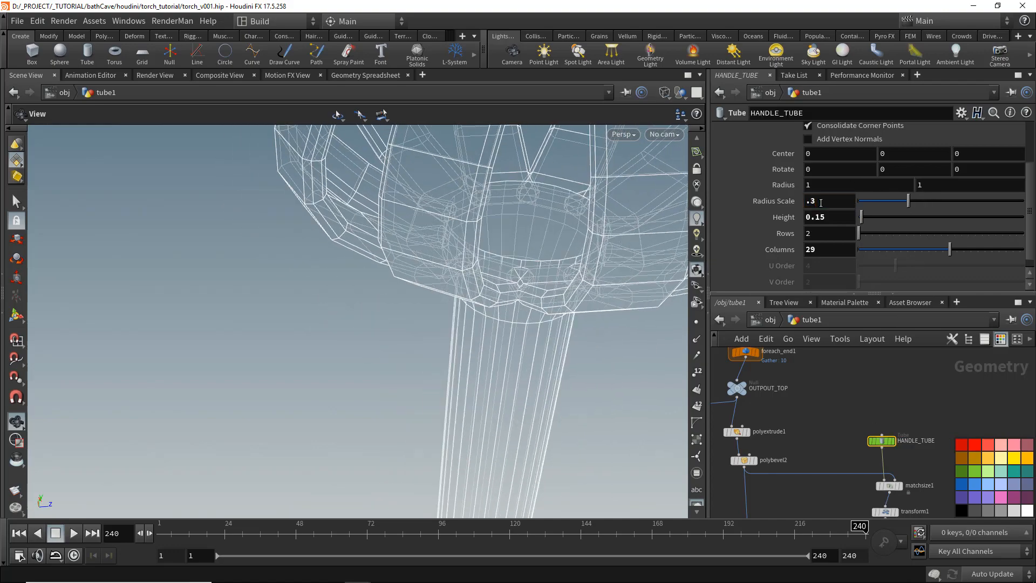
text(5)
key(Return)
- Set polyextrude3's inset to 0.134
key(shift+w)
mouse_move(491, 275)
mouse_down()
mouse_move(571, 306)
mouse_move(540, 290)
mouse_up()
key(shift+w)
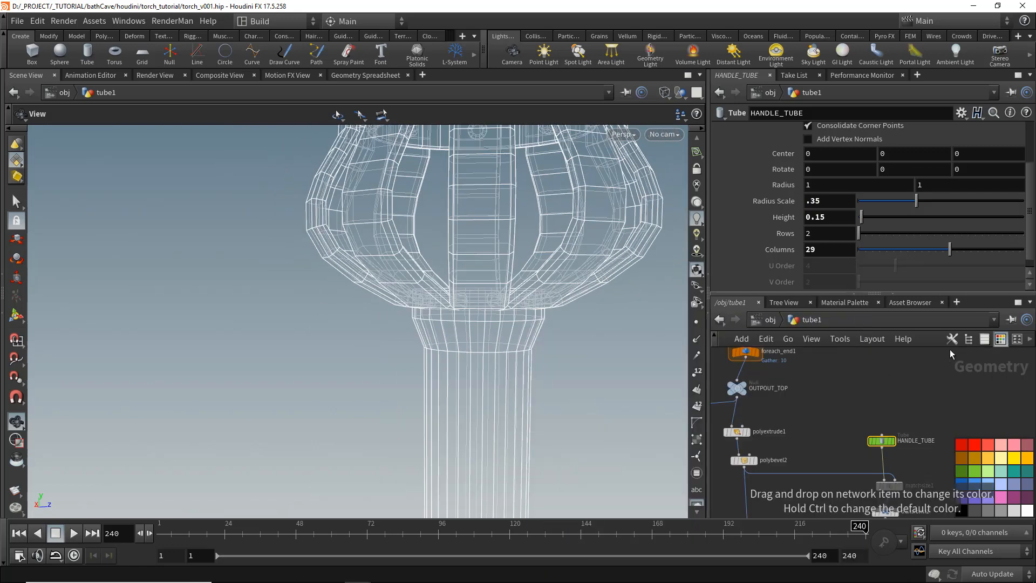
click(1000, 340)
middle_drag(922, 512, 899, 457)
drag(890, 442, 842, 467)
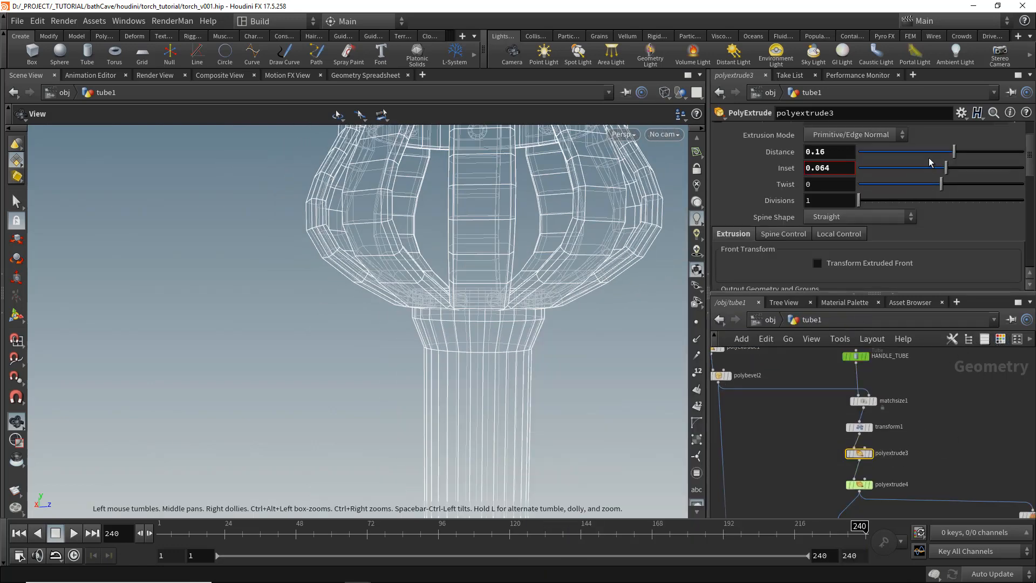
drag(947, 168, 953, 168)
- Add a Group Create node below polybevel3
mouse_move(463, 350)
right_down()
mouse_move(454, 396)
mouse_move(379, 370)
mouse_move(382, 317)
mouse_move(512, 285)
right_up()
key(w)
right_drag(440, 256, 576, 250)
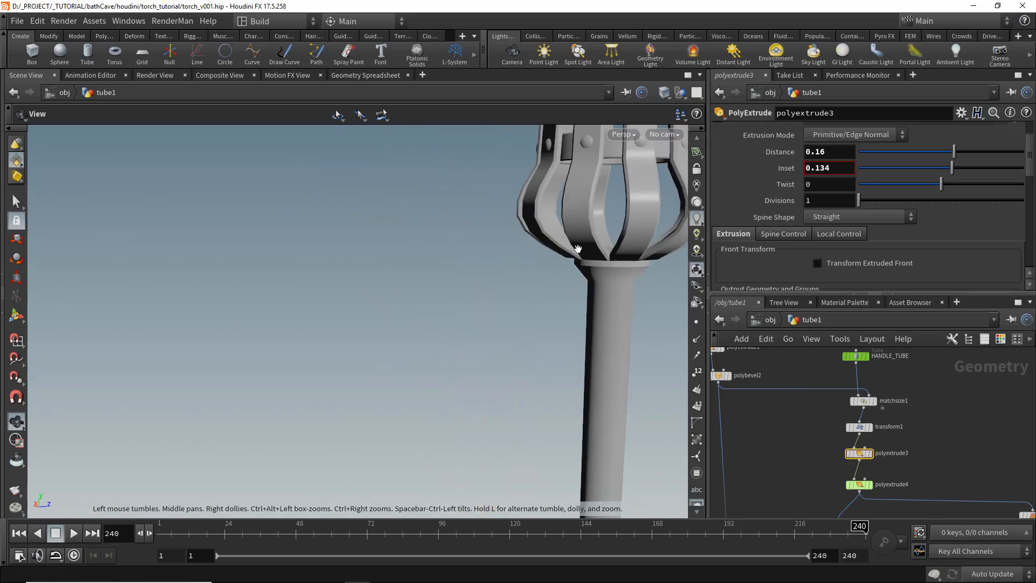
middle_drag(576, 250, 518, 254)
right_drag(518, 255, 554, 300)
middle_drag(554, 260, 520, 319)
drag(520, 319, 603, 369)
scroll(885, 464, down, 3)
middle_drag(885, 481, 883, 391)
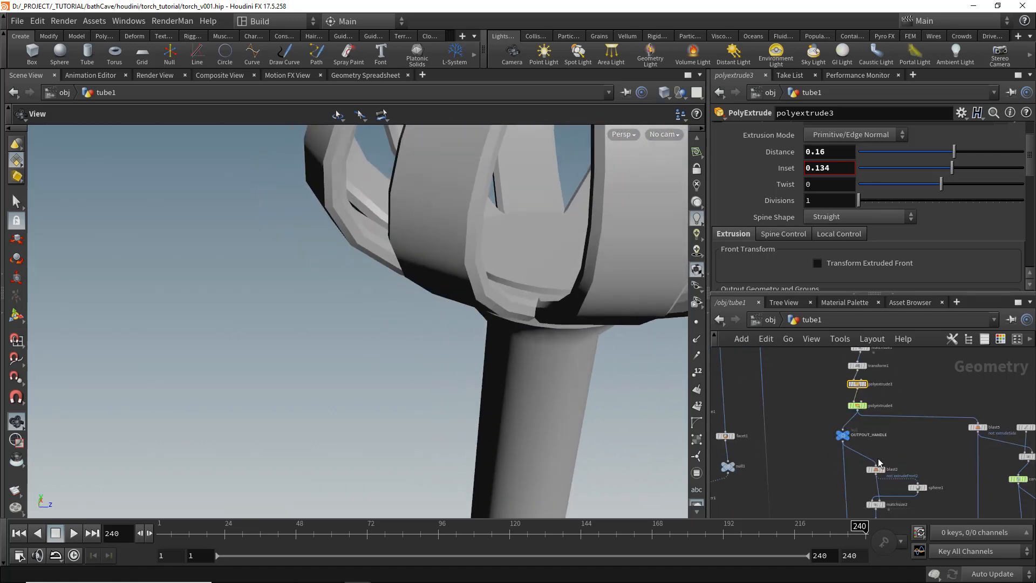
scroll(907, 426, down, 5)
scroll(884, 424, up, 9)
click(876, 406)
click(854, 411)
key(w)
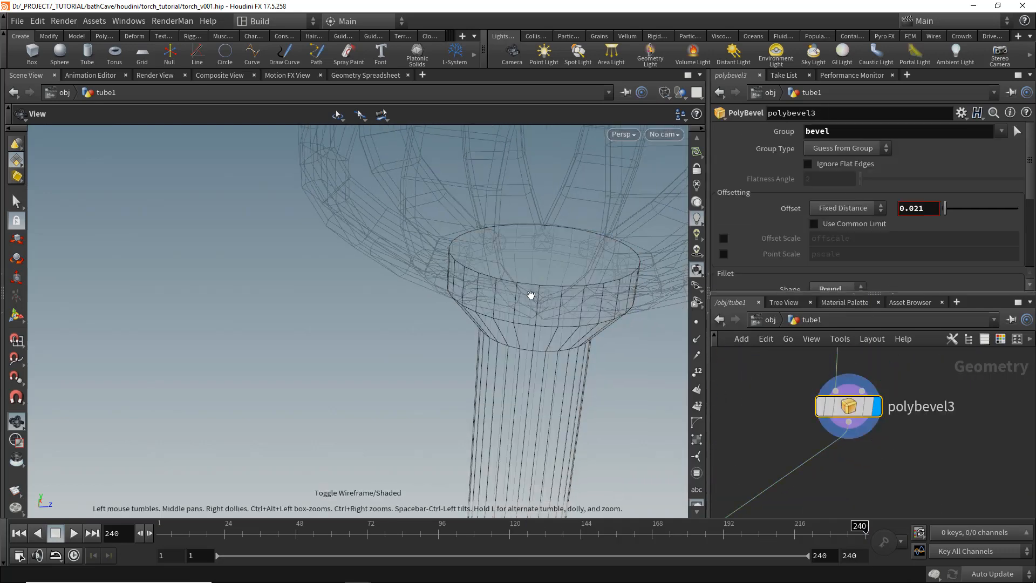
middle_drag(552, 296, 514, 279)
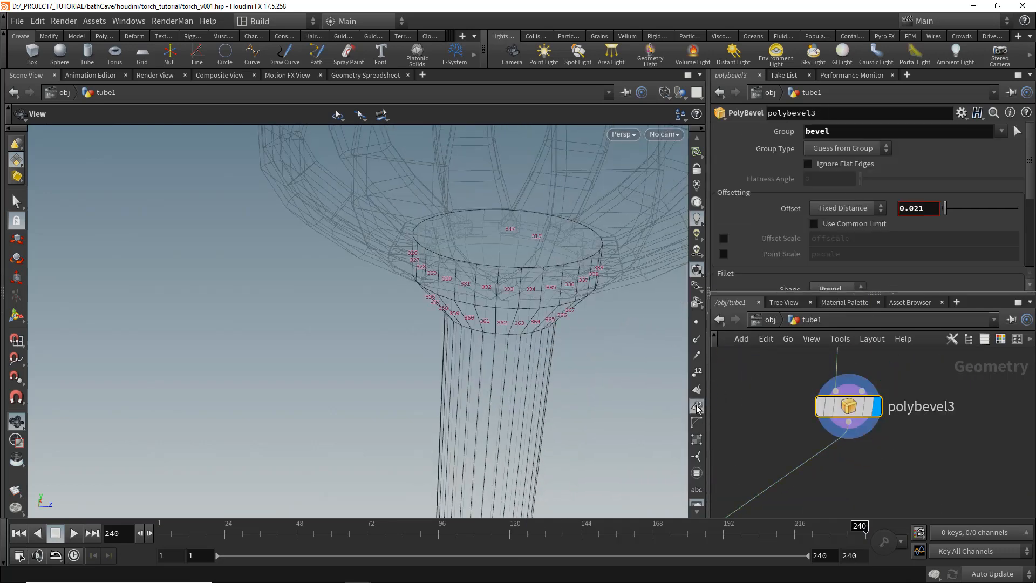
click(697, 407)
key(Tab)
text(group)
key(Return)
click(830, 471)
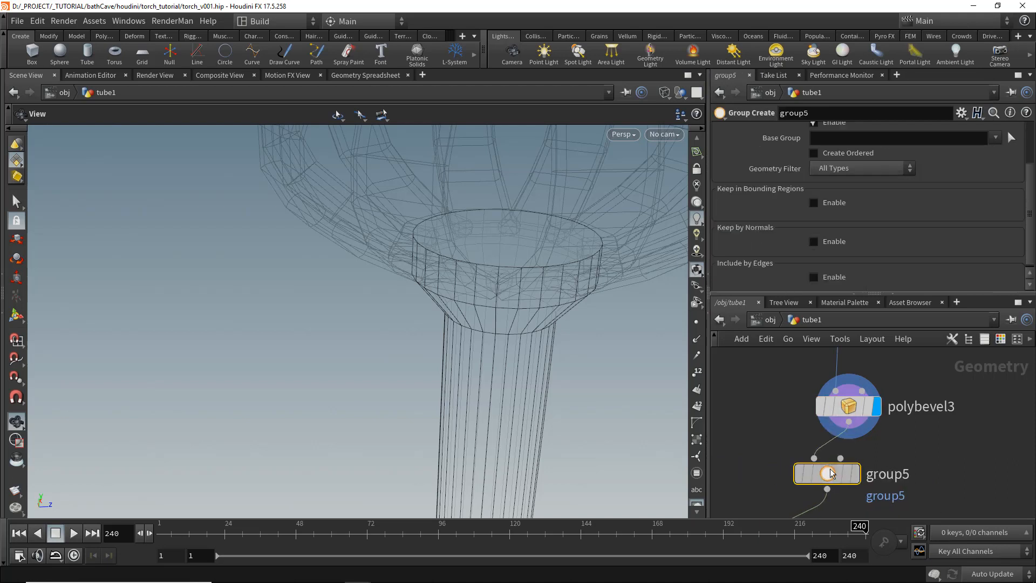
- Name the new group topface
scroll(826, 184, up, 3)
click(834, 192)
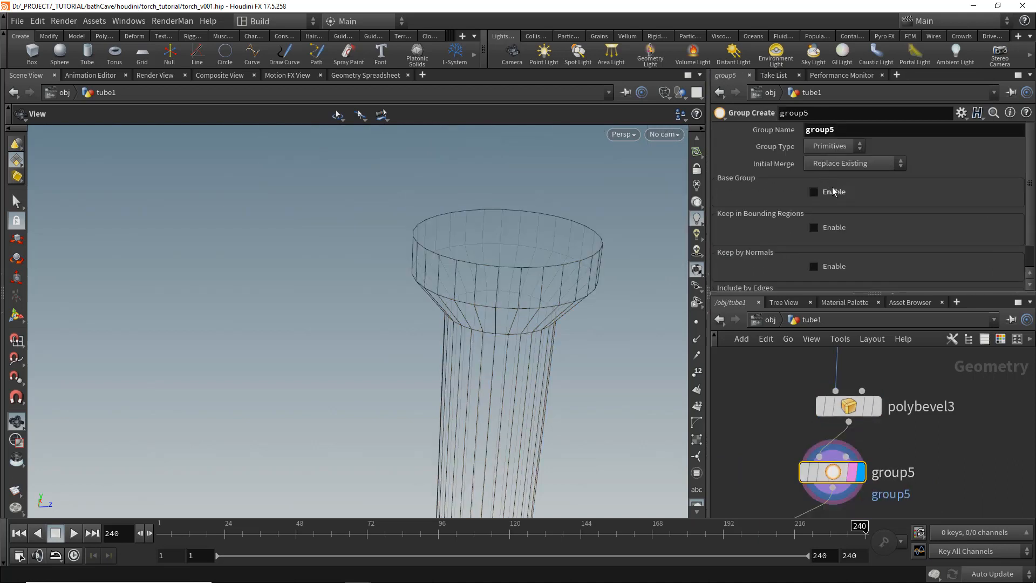
click(850, 133)
text(topface)
key(Return)
- Enable Keep by Normals with direction 0, 1, 0 and a spread angle of about 16.4
scroll(840, 201, down, 2)
click(834, 239)
scroll(834, 242, down, 4)
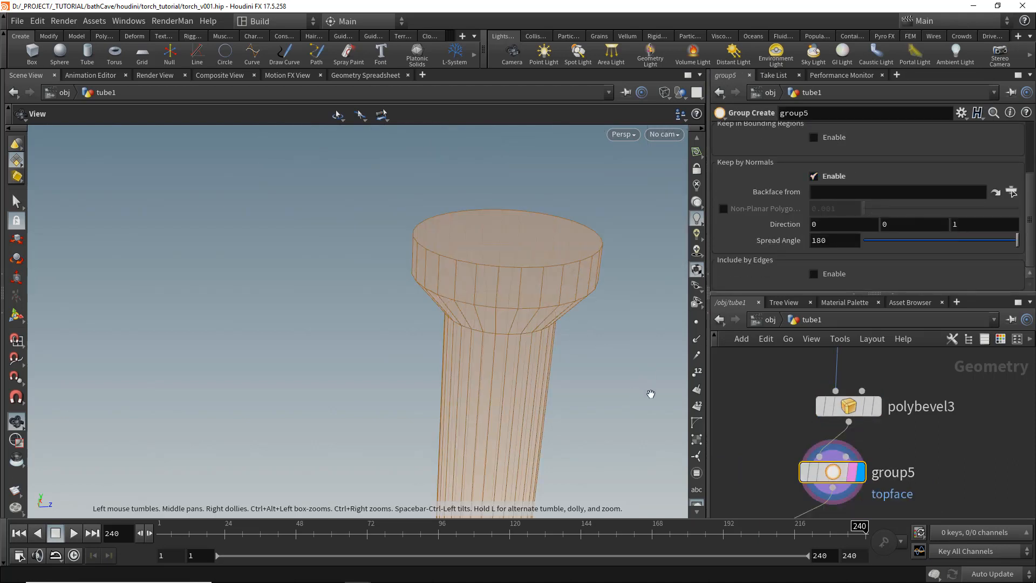
click(697, 394)
drag(500, 286, 494, 250)
double_click(917, 225)
text(1)
key(BackSpace)
text(0)
drag(932, 244, 905, 246)
drag(472, 273, 516, 289)
right_drag(516, 290, 385, 254)
key(f)
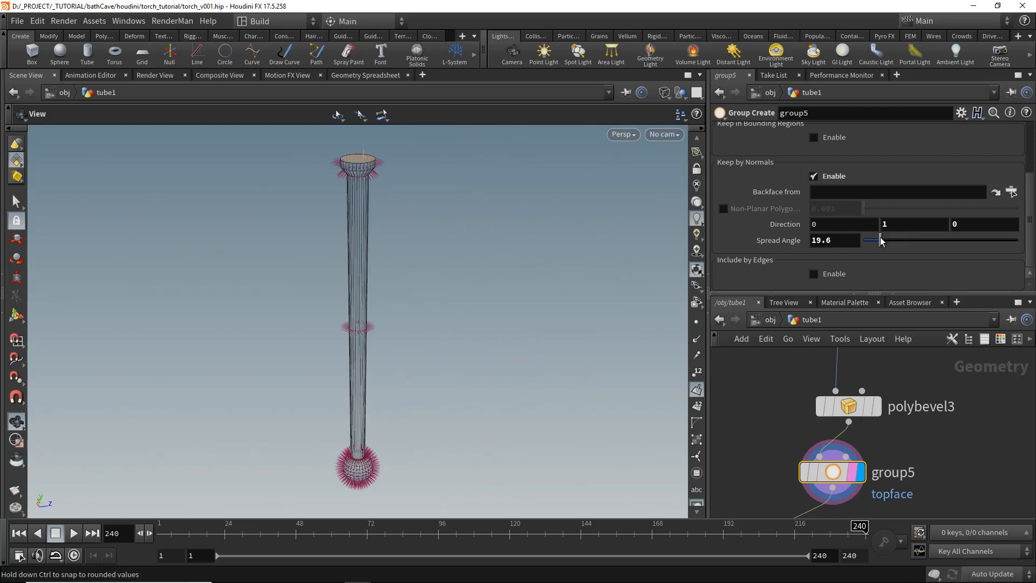
right_drag(357, 156, 356, 446)
middle_drag(356, 447, 407, 321)
drag(407, 321, 413, 372)
right_drag(413, 373, 287, 270)
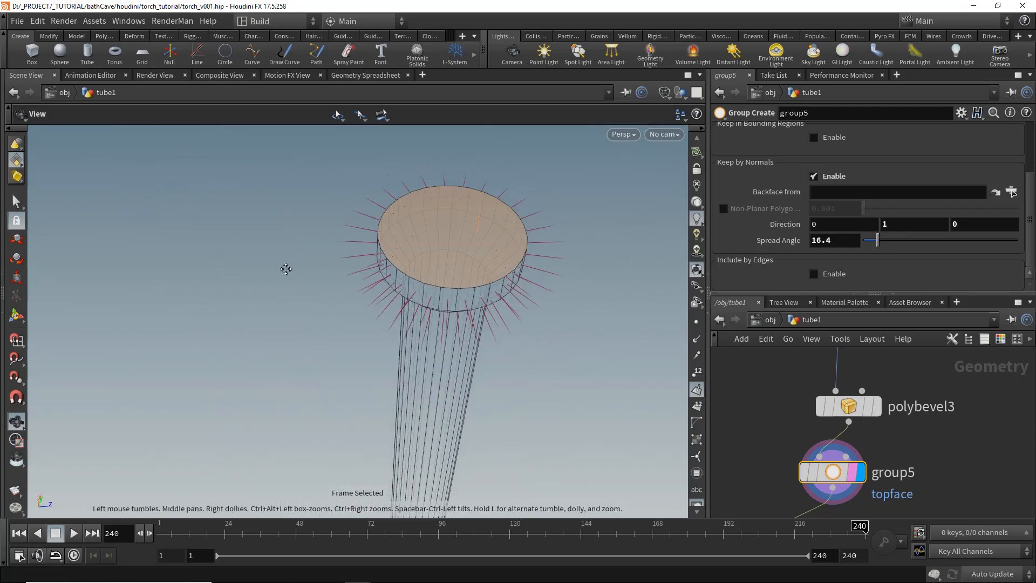
key(shift+w)
drag(373, 302, 378, 269)
click(696, 390)
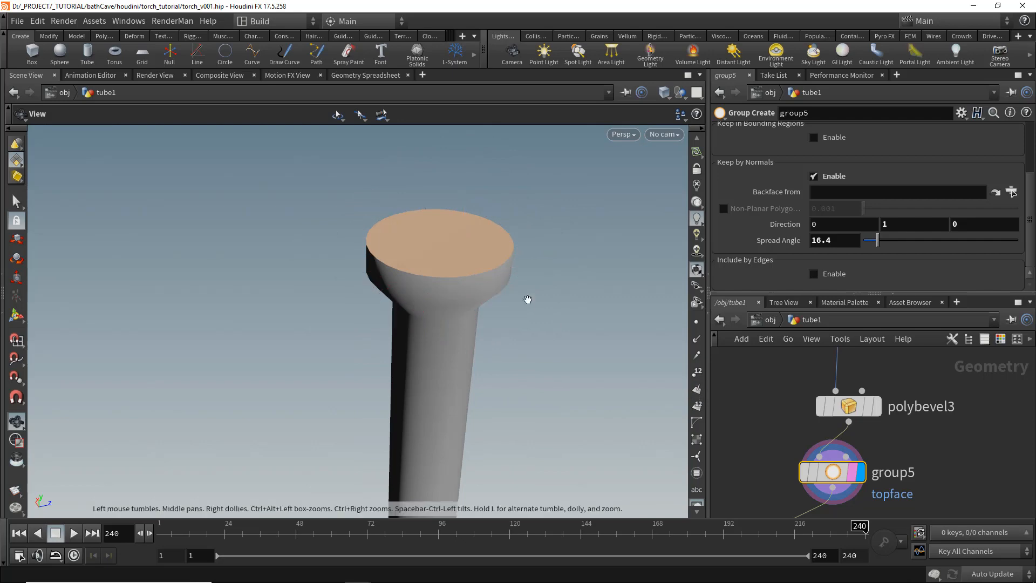
- Add a PolyExtrude node below group5
drag(527, 299, 526, 293)
scroll(795, 201, up, 3)
middle_drag(897, 446, 896, 394)
scroll(896, 394, down, 5)
scroll(864, 440, up, 2)
click(891, 426)
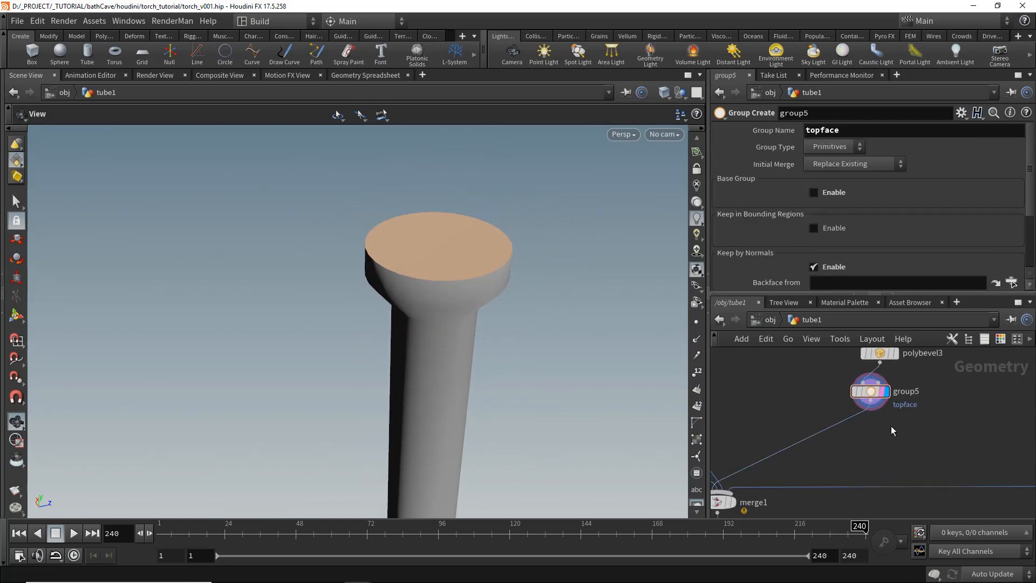
key(Tab)
text(polyext)
key(Return)
click(838, 435)
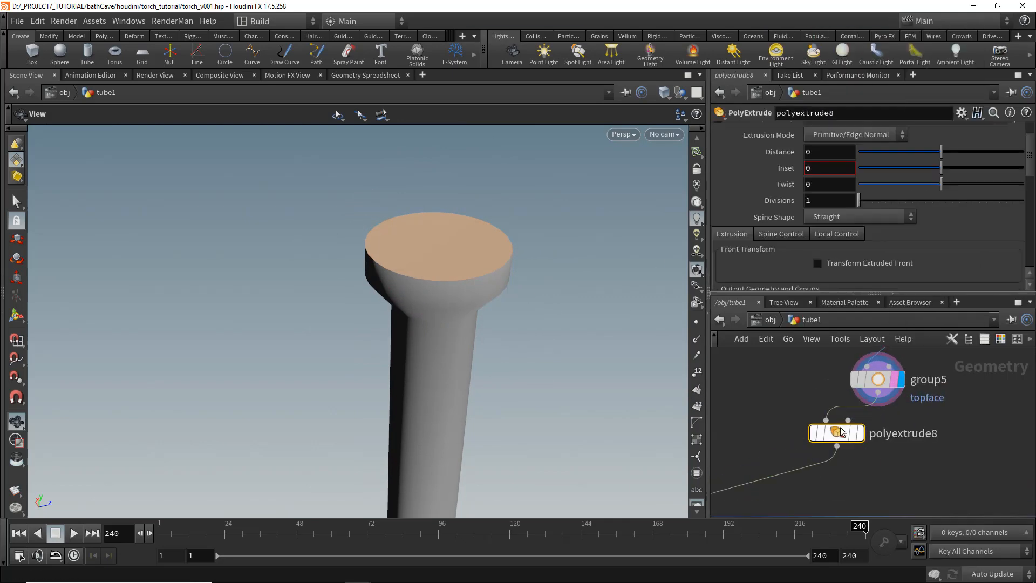
- Extrude the topface group 0.069 with inset 0.102 and enable its side group output
click(861, 435)
key(shift+w)
drag(416, 277, 449, 269)
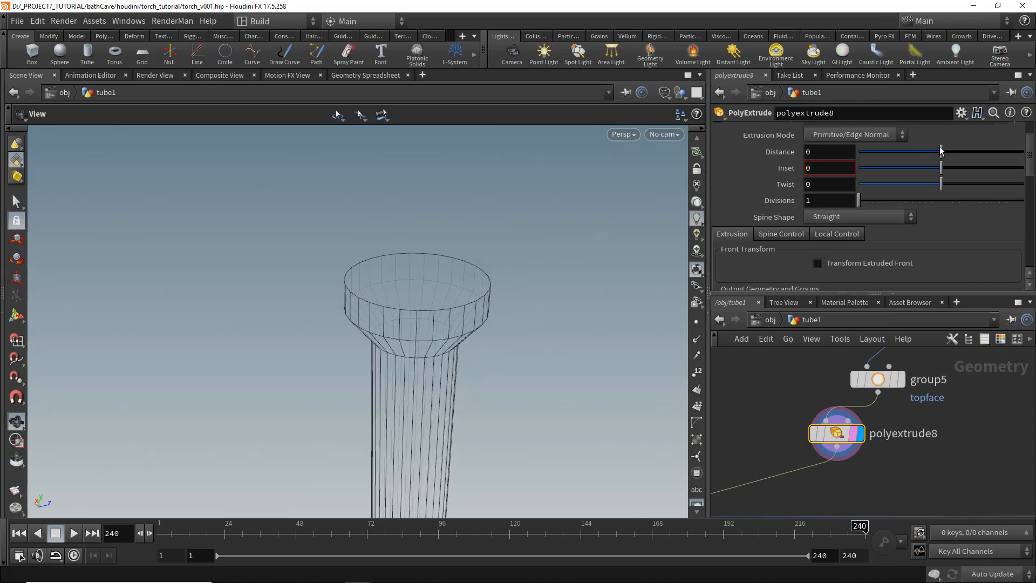
drag(942, 151, 952, 136)
scroll(953, 135, up, 2)
click(1001, 131)
click(958, 199)
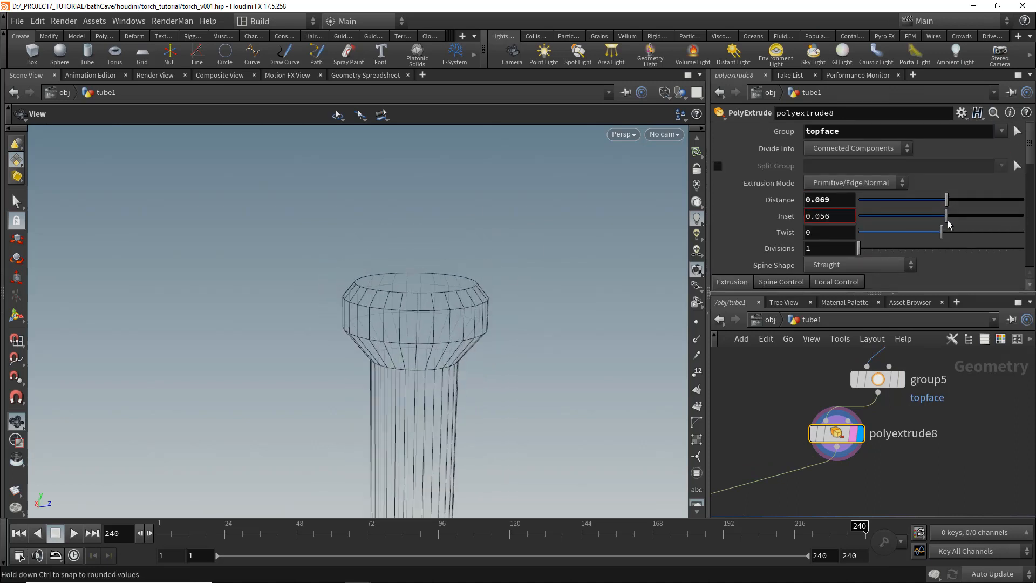
key(shift+w)
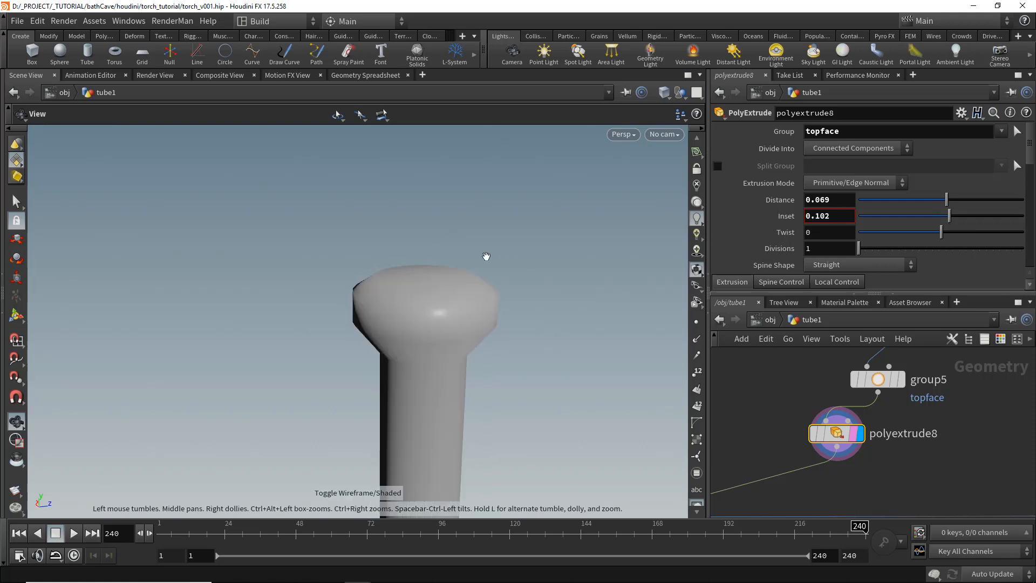
key(shift+w)
mouse_move(486, 257)
mouse_down()
mouse_move(472, 280)
mouse_move(497, 267)
mouse_up()
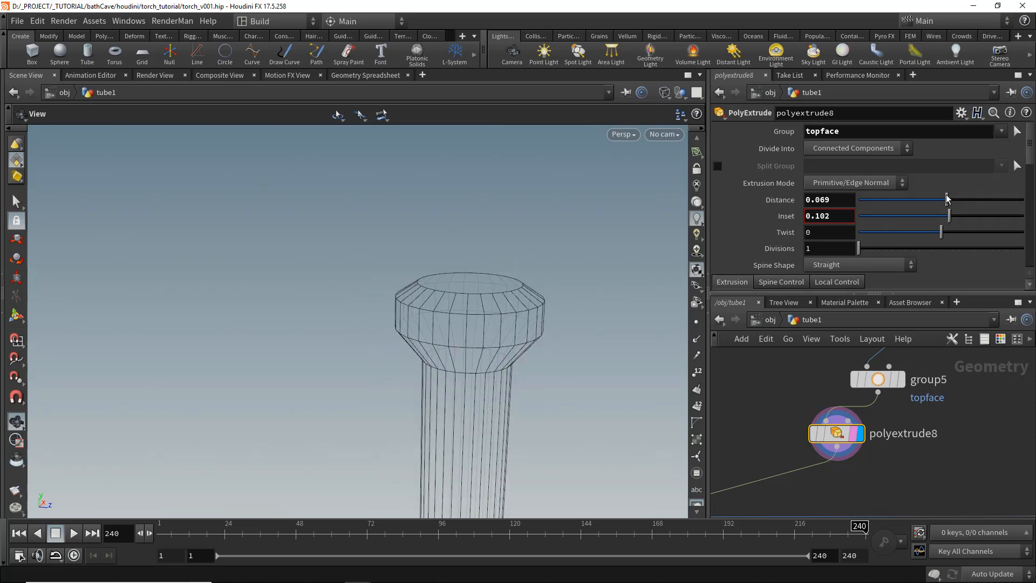
scroll(779, 222, down, 5)
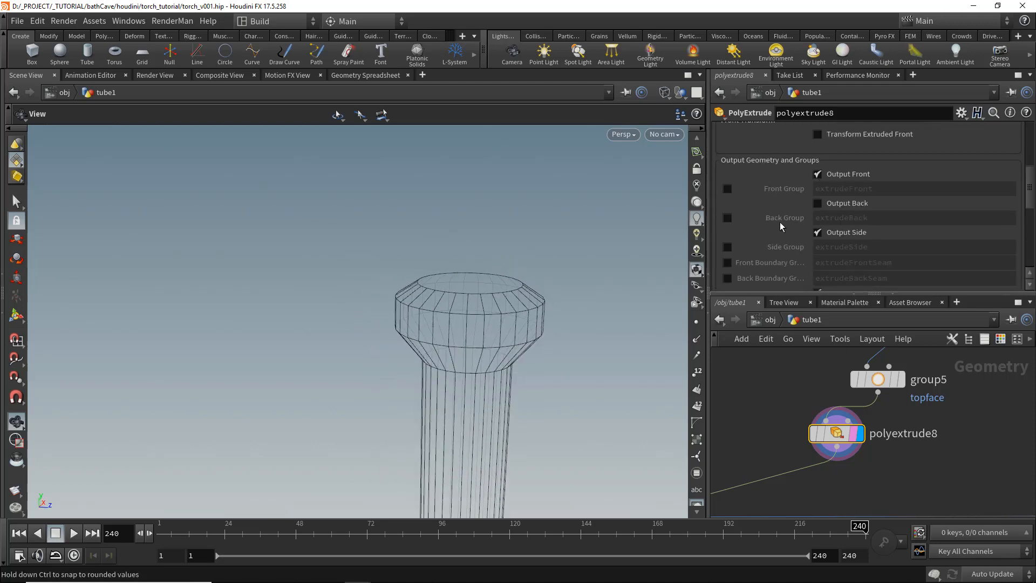
click(726, 247)
- Add another PolyExtrude node below polyextrude8
drag(497, 307, 502, 302)
key(Tab)
text(p)
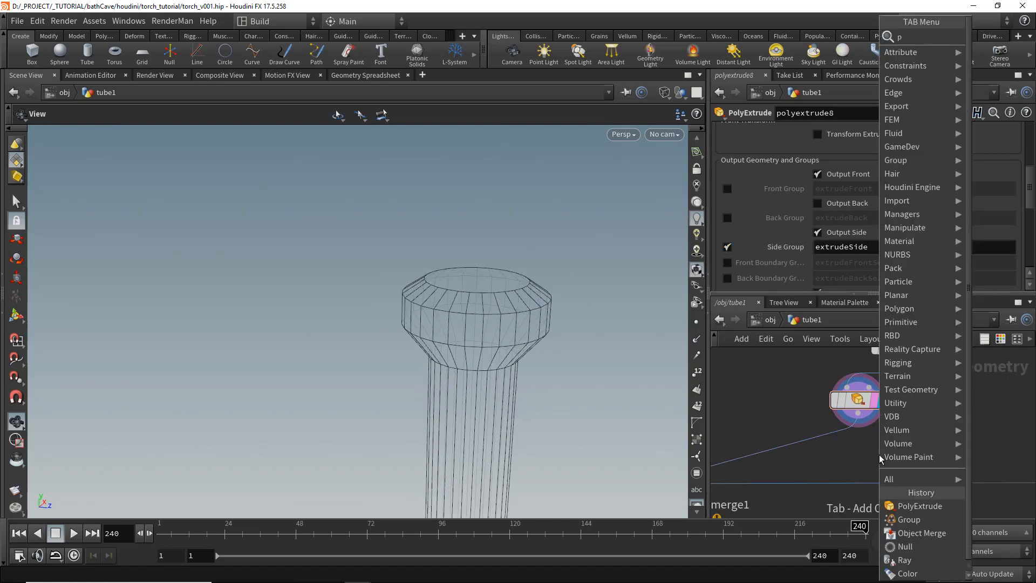
key(Return)
click(802, 454)
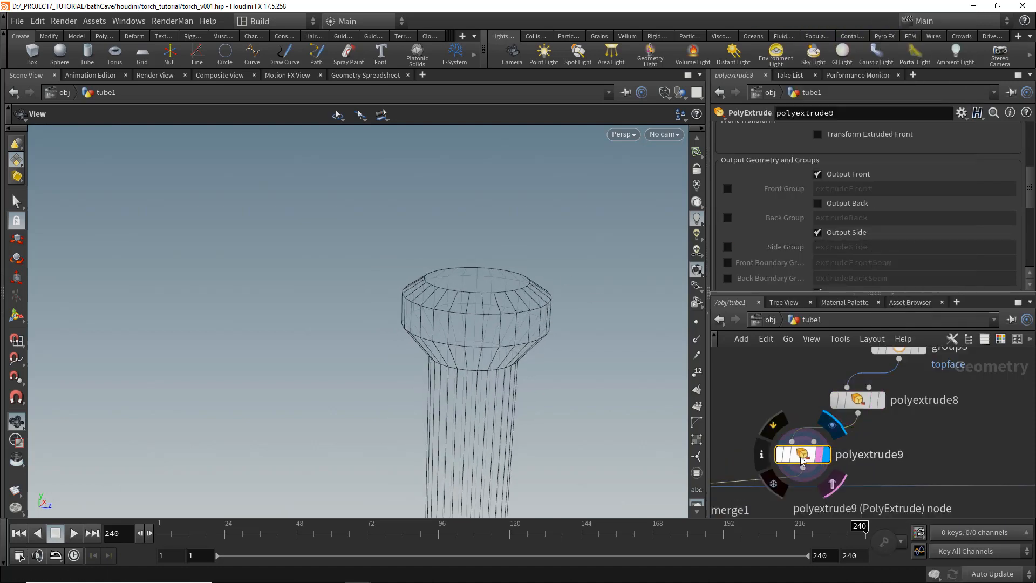
- Set polyextrude9's distance and inset to 0.023
click(1002, 131)
click(992, 187)
scroll(941, 199, down, 1)
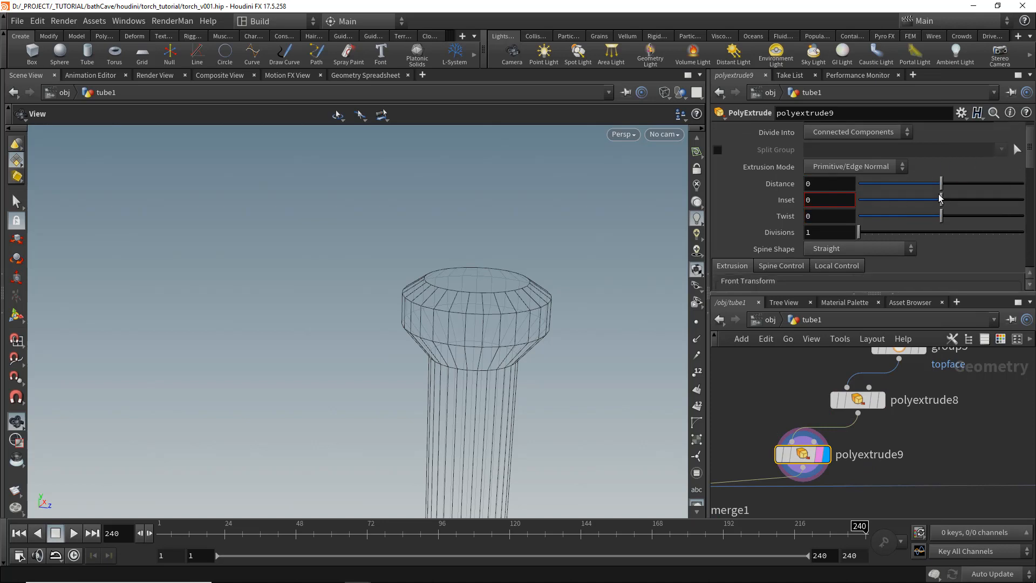
drag(942, 185, 943, 184)
drag(459, 294, 491, 357)
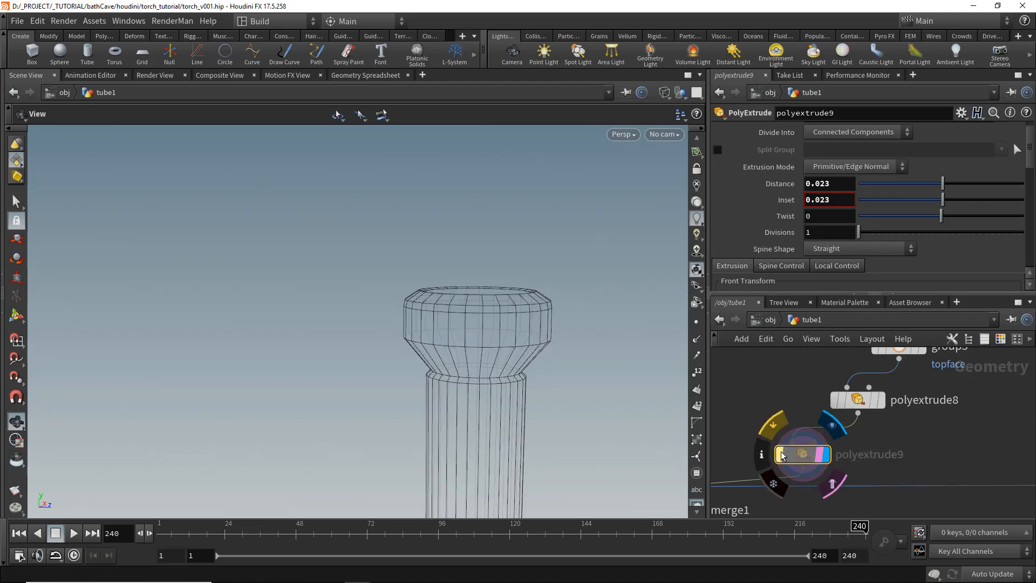
- Compare the output group settings of polyextrude8 and polyextrude9
click(884, 402)
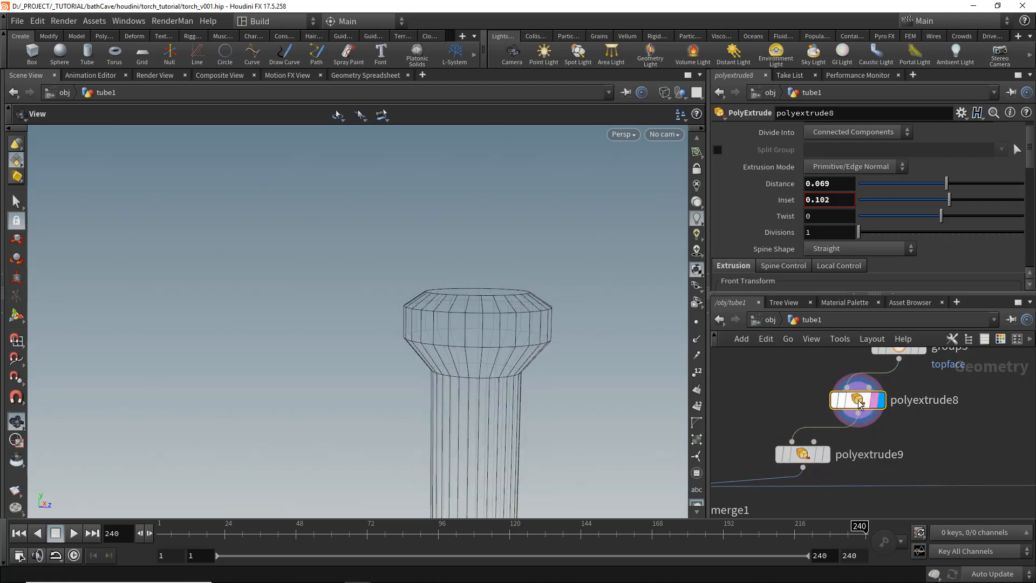
click(834, 402)
click(834, 402)
scroll(874, 227, down, 6)
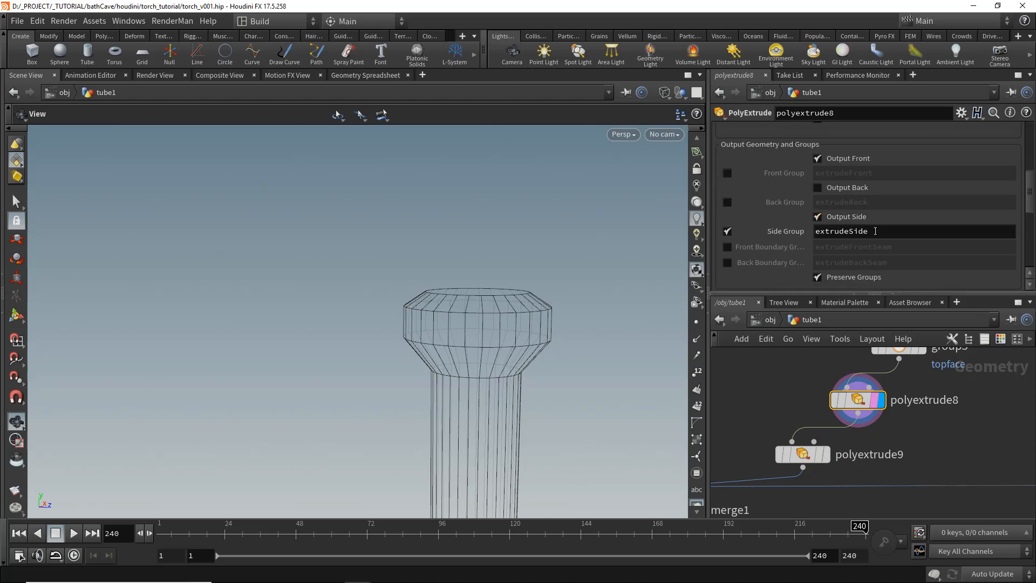
click(803, 455)
click(827, 454)
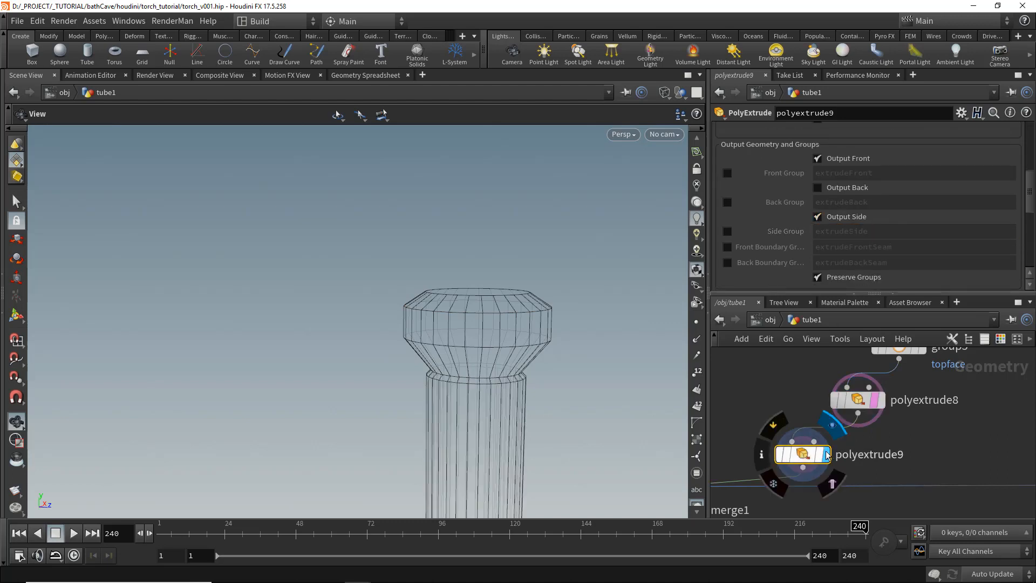
- Set polyextrude9's group to extrudeSide2 and switch the viewport to shaded display
scroll(874, 250, up, 6)
scroll(870, 226, down, 1)
scroll(870, 215, up, 1)
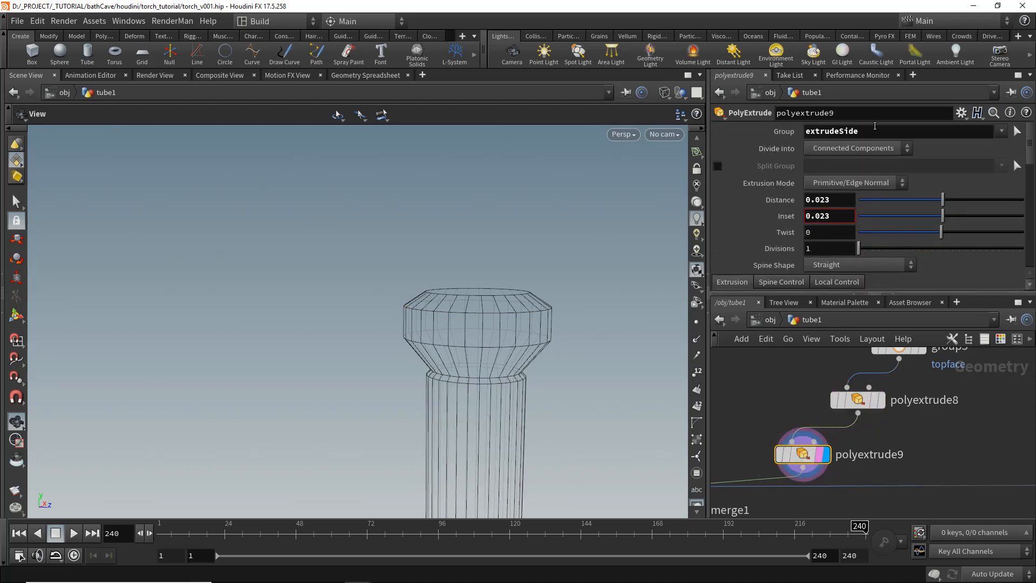
click(873, 131)
text(2)
key(Return)
key(w)
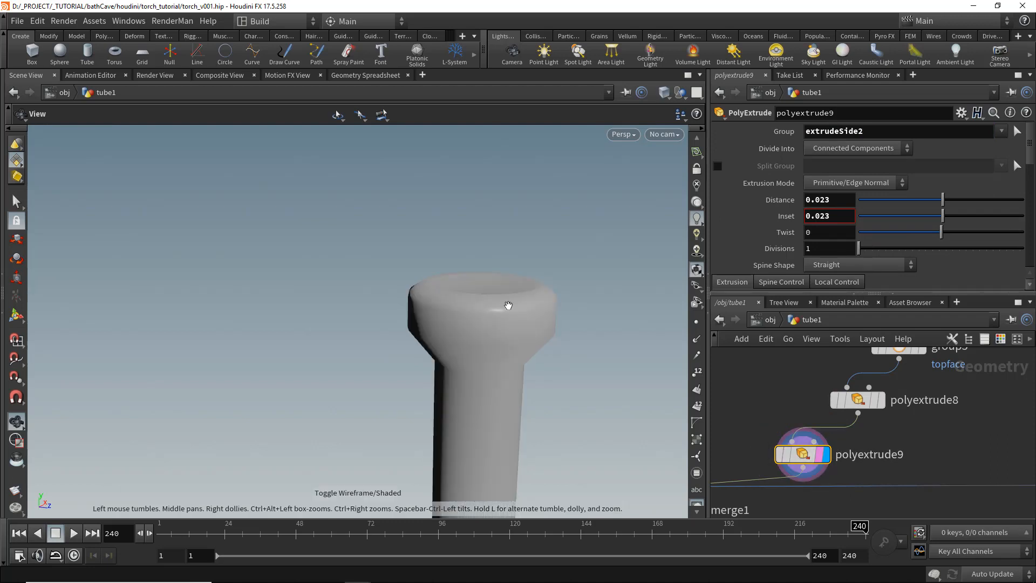
- Connect polyextrude9 into merge1 and display the combined torch through the normal1 node
scroll(895, 475, down, 3)
drag(884, 492, 843, 454)
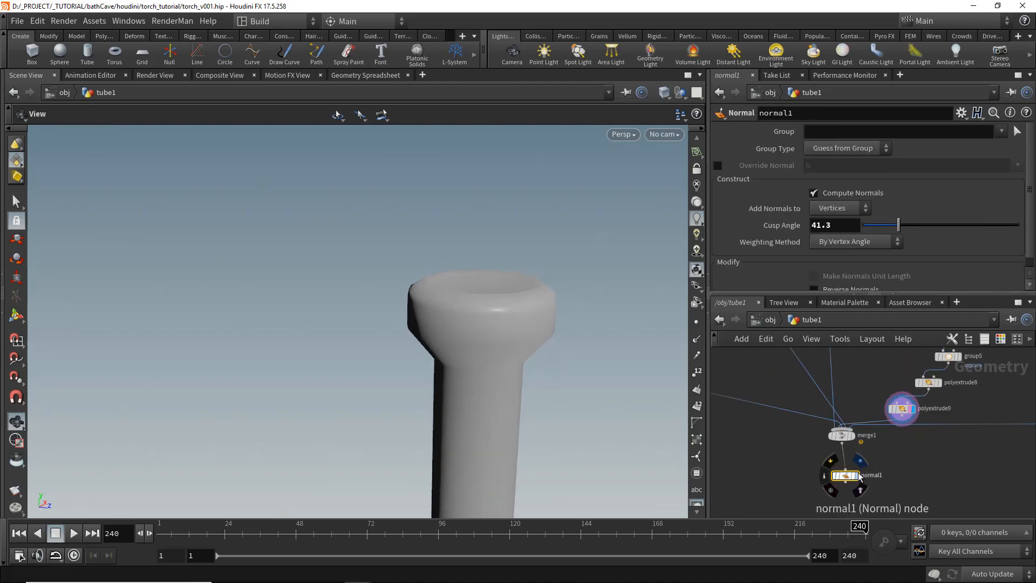
click(859, 476)
drag(520, 352, 497, 358)
right_drag(497, 359, 476, 321)
drag(477, 322, 499, 312)
shift+click(842, 435)
drag(844, 474, 834, 497)
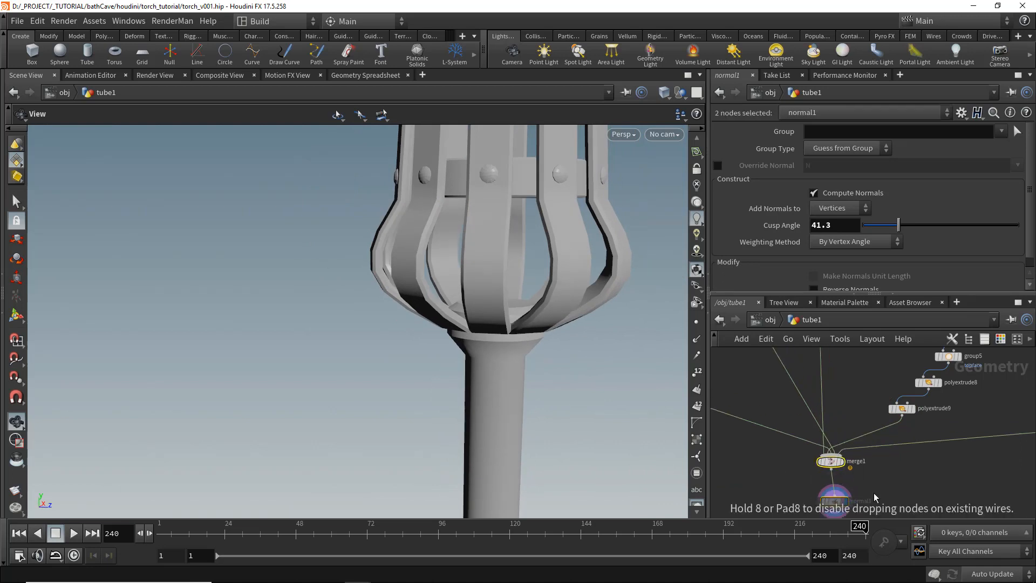
middle_drag(875, 494, 861, 448)
drag(831, 410, 800, 478)
- Add a Null node below polyextrude9 and name it TORCHE_HANDLE
click(908, 391)
scroll(908, 390, up, 1)
key(Tab)
text(nul)
key(Return)
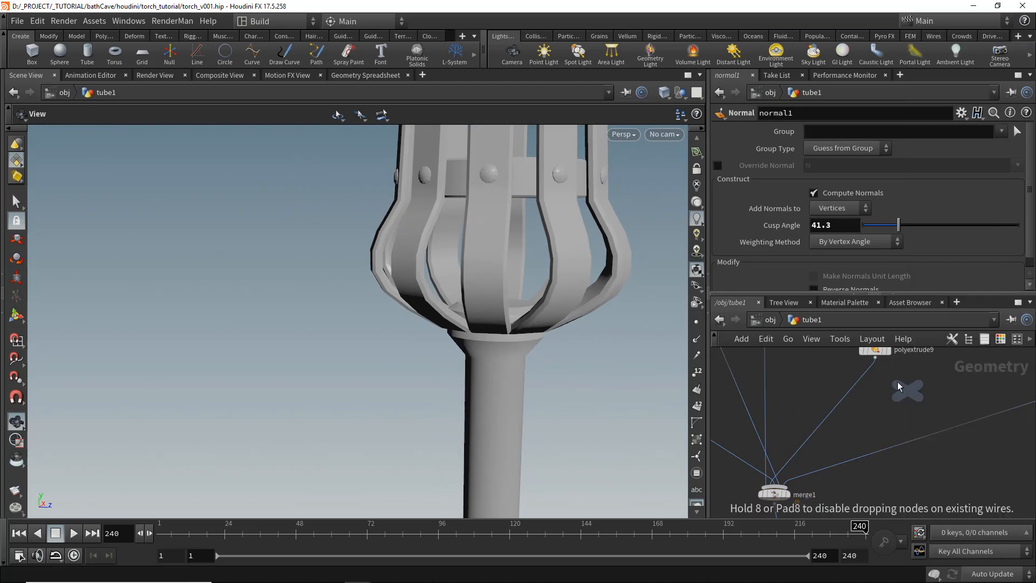
click(898, 384)
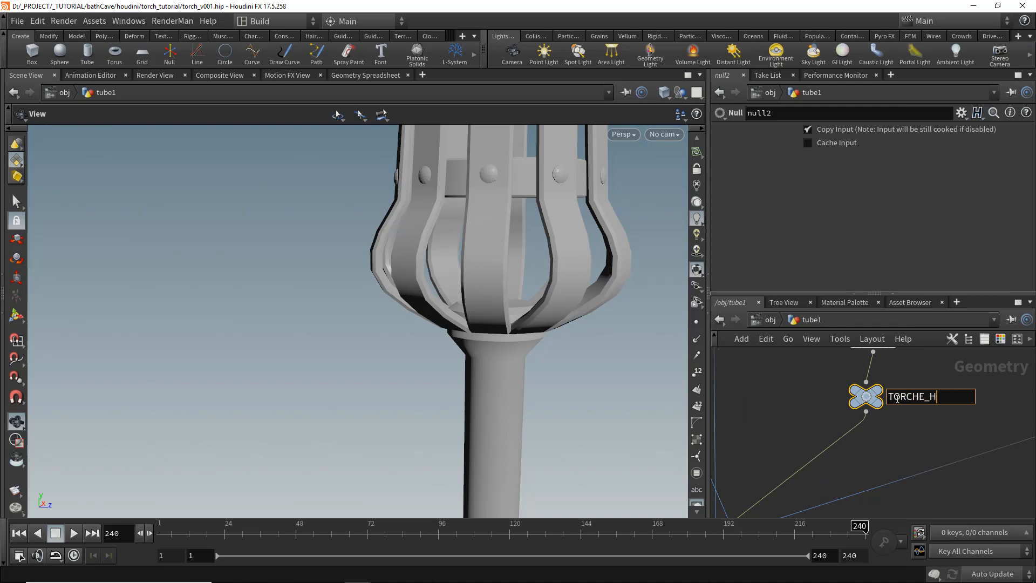
key(Return)
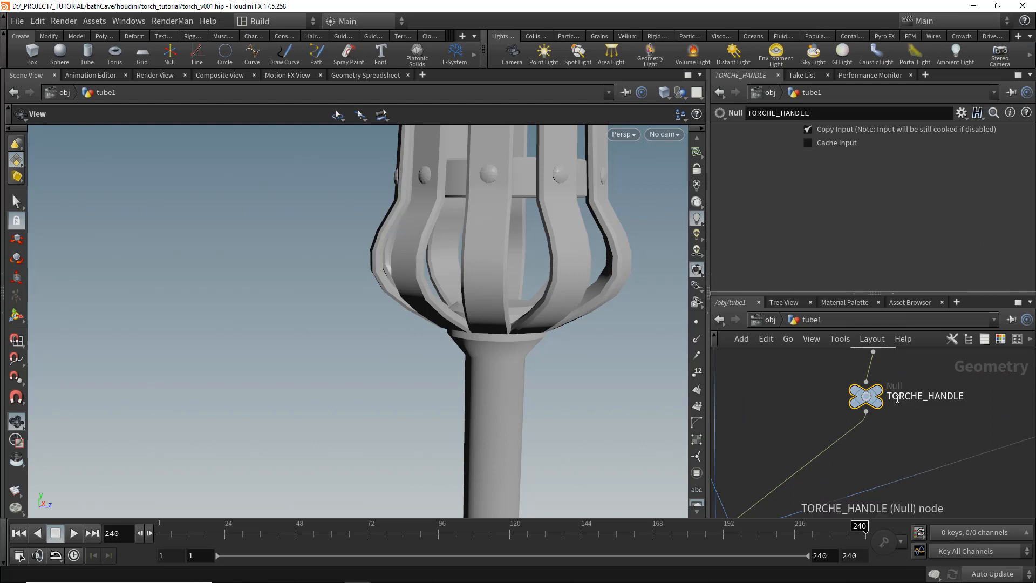
- Color the TORCHE_HANDLE null blue from the node color palette
click(1001, 339)
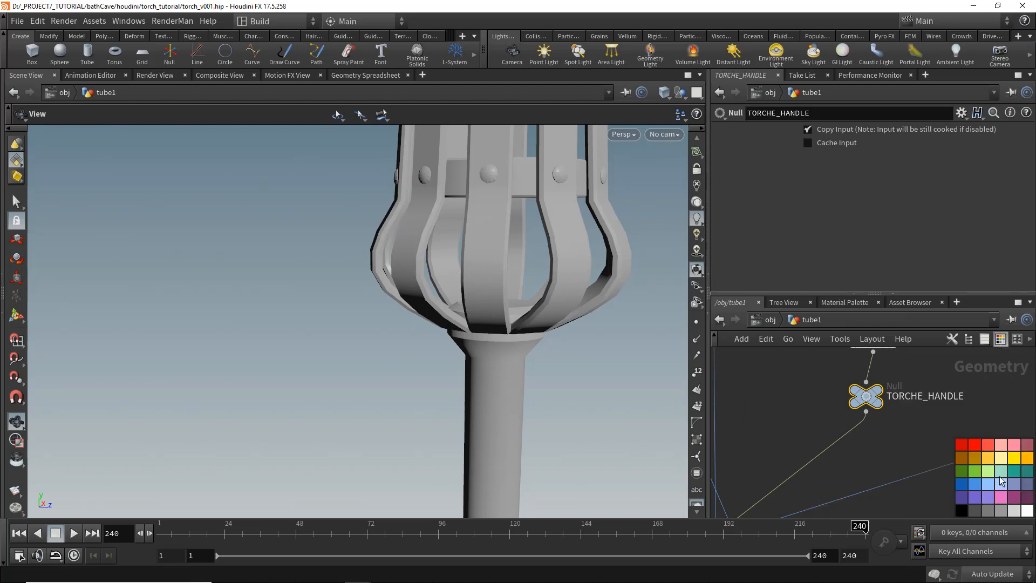
click(1000, 339)
scroll(903, 432, down, 5)
scroll(902, 433, up, 2)
click(806, 407)
middle_drag(793, 398, 850, 406)
scroll(844, 403, up, 4)
click(1002, 339)
scroll(751, 396, down, 5)
scroll(802, 398, up, 2)
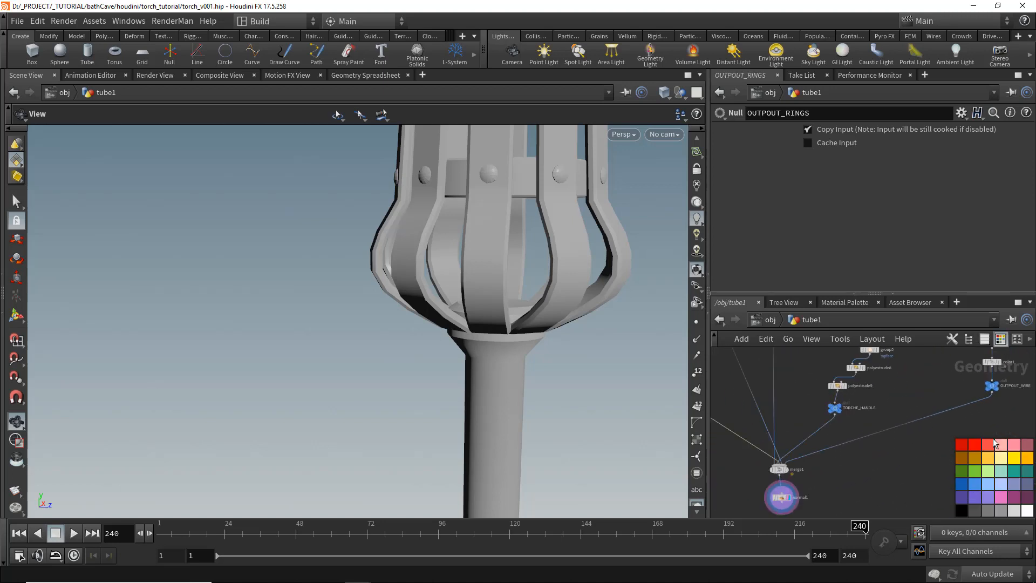
- Paste a copy of the null, rename it TORCHE_TOP and wire it to the strip head branch
click(815, 389)
scroll(809, 404, up, 3)
key(ctrl+v)
drag(850, 406, 936, 399)
click(812, 409)
click(813, 396)
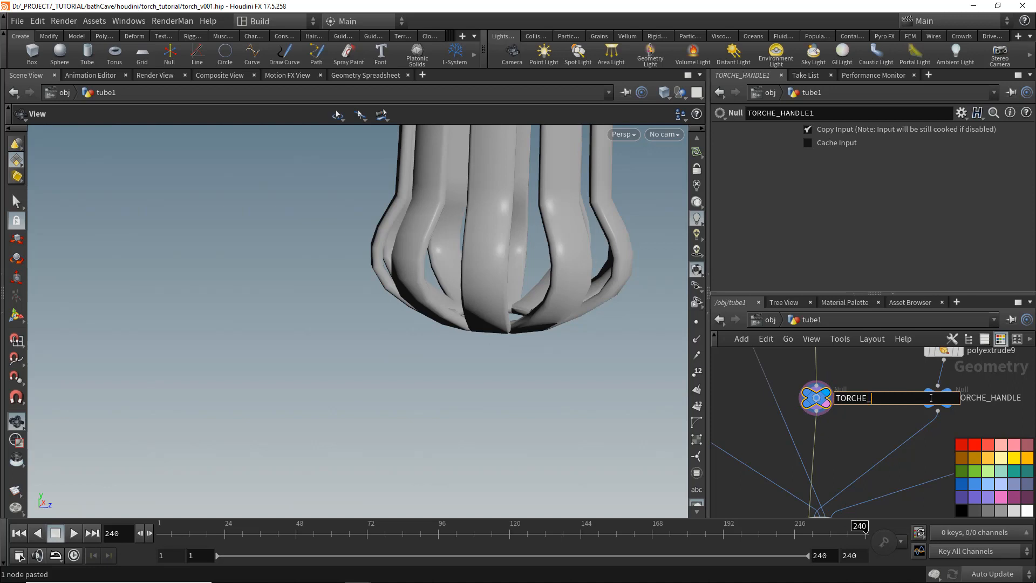
text(TOP)
key(Return)
key(ctrl+c)
scroll(788, 389, down, 1)
middle_drag(778, 364, 801, 387)
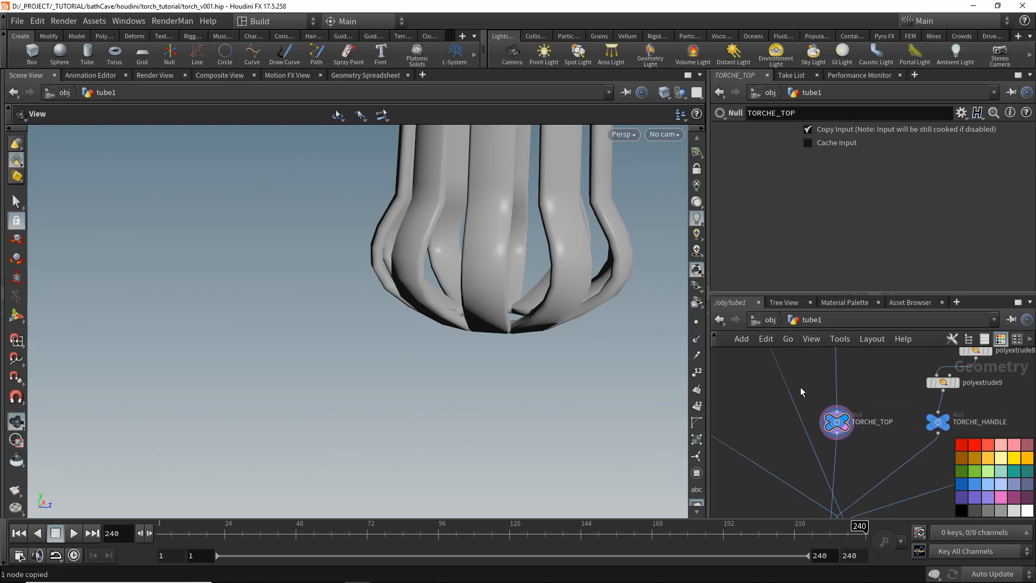
- Paste another null, wire it to the bolts branch and rename it TORCHE_BOLT
key(ctrl+v)
drag(802, 388, 744, 399)
drag(787, 397, 806, 396)
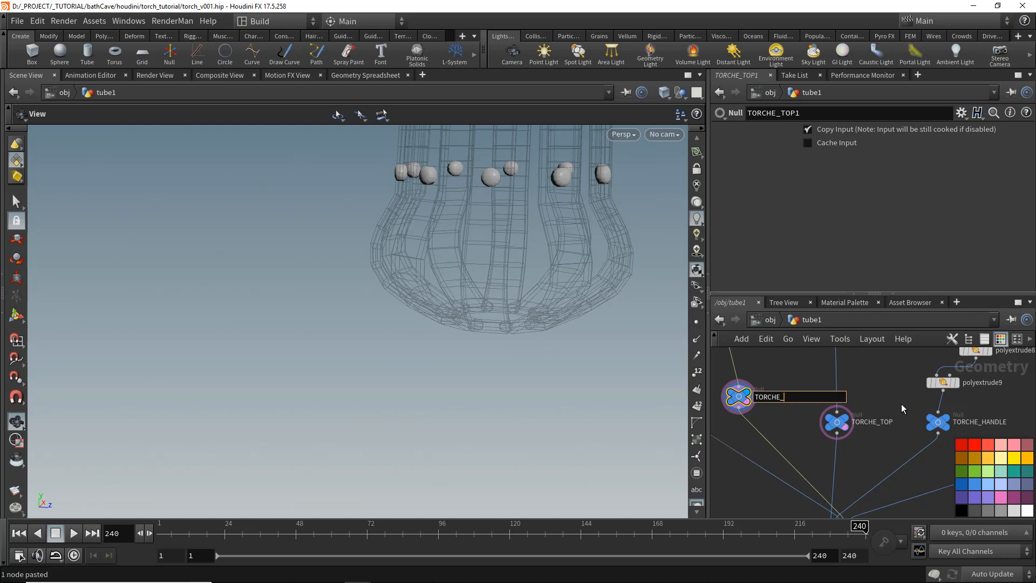
text(BOLT)
key(Return)
scroll(901, 404, down, 3)
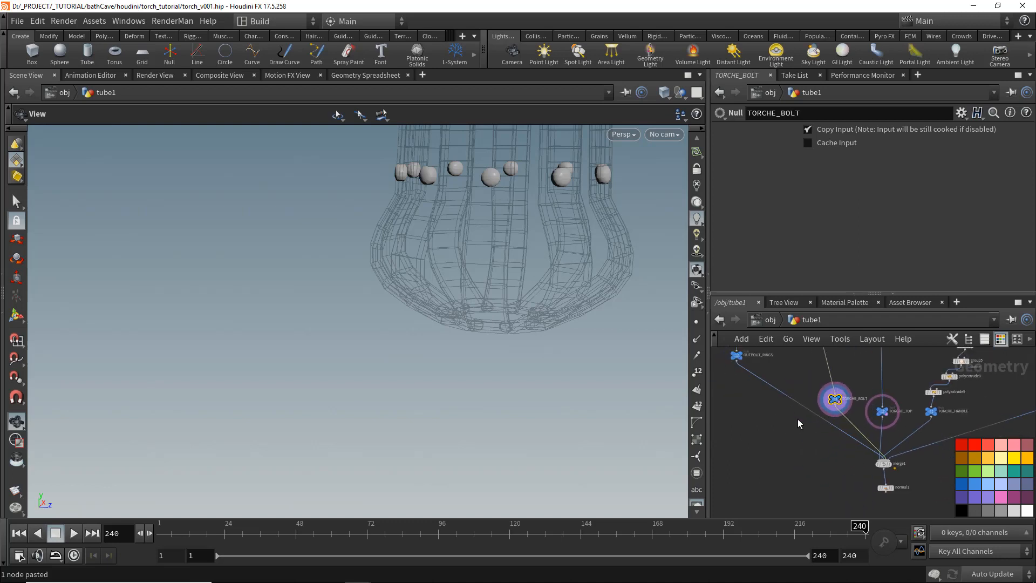
- Connect the new output nulls into the merge node and tidy their layout
scroll(793, 415, up, 3)
middle_drag(774, 370, 817, 407)
scroll(772, 402, down, 2)
drag(754, 375, 755, 421)
middle_drag(1016, 433, 782, 415)
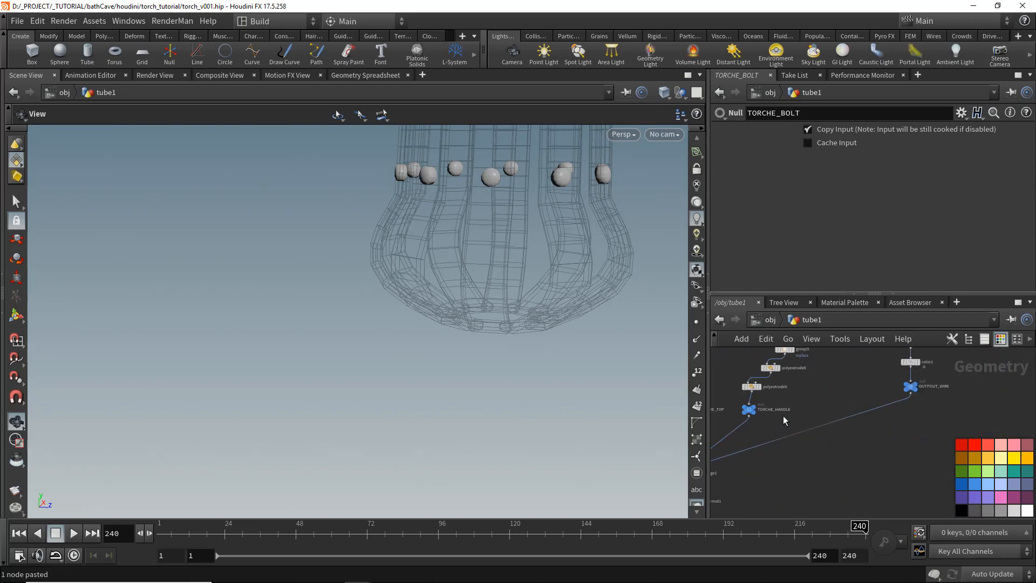
scroll(942, 377, up, 1)
drag(906, 390, 908, 417)
middle_drag(774, 406, 868, 413)
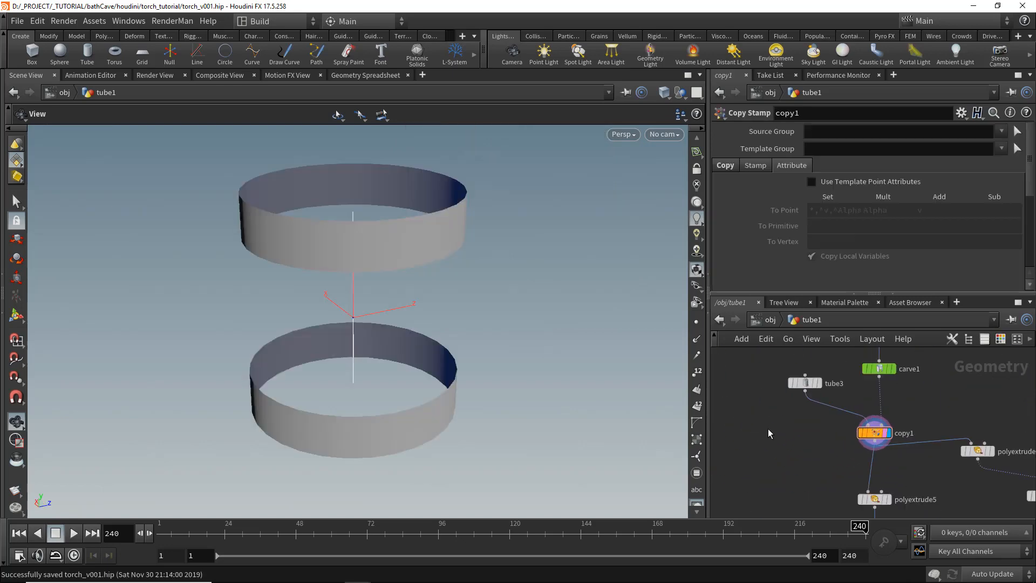
- Add a Delete node after tube3 that deletes non-selected points except pattern 0, and display its point numbers
key(Tab)
text(del)
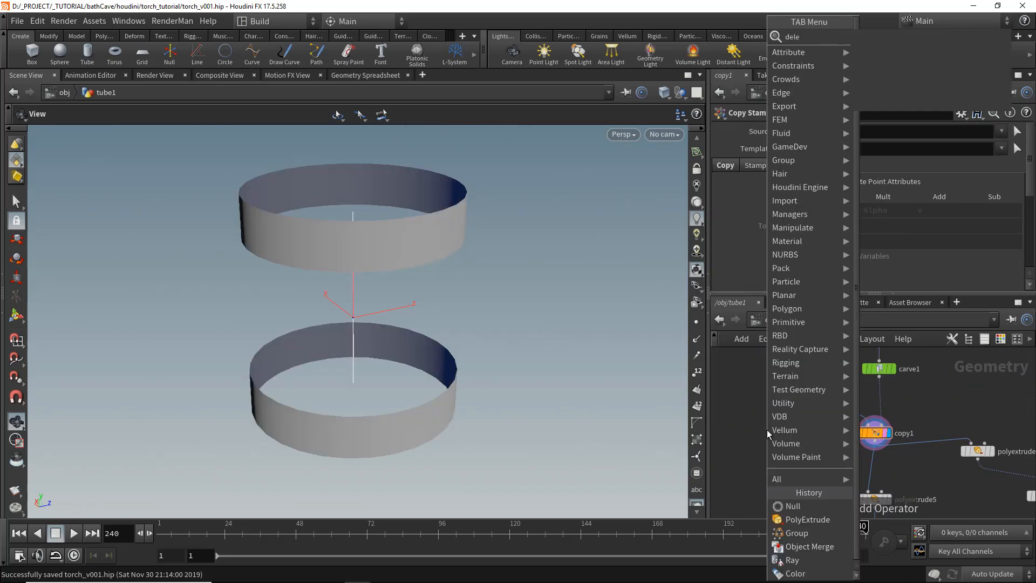
key(Return)
click(786, 424)
click(786, 425)
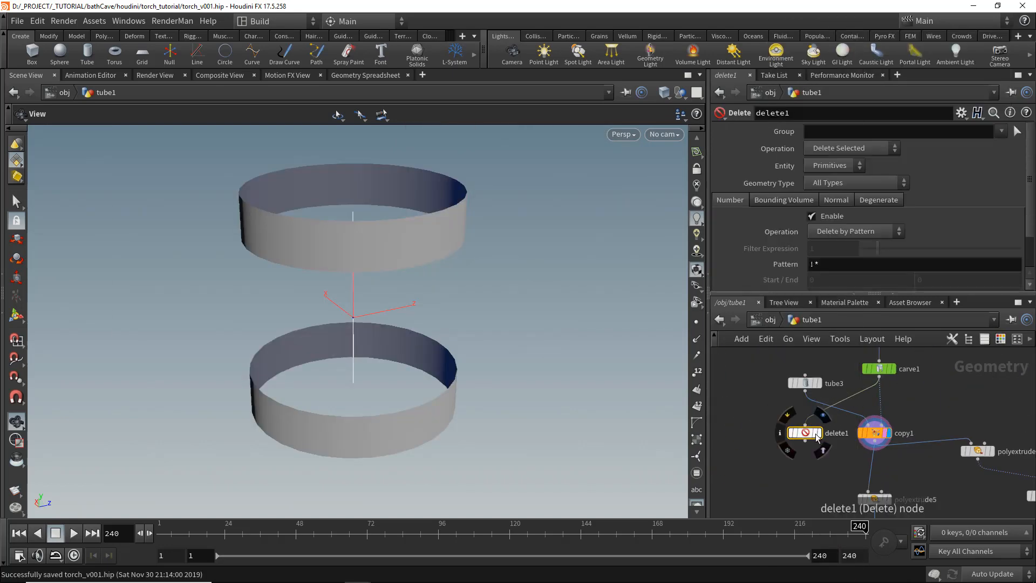
click(818, 435)
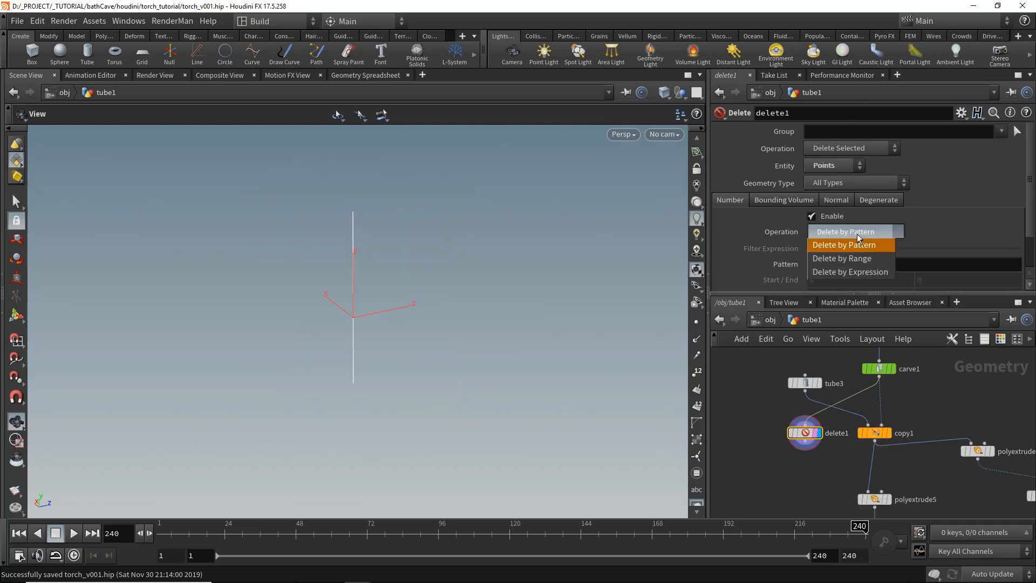
text(0)
key(Return)
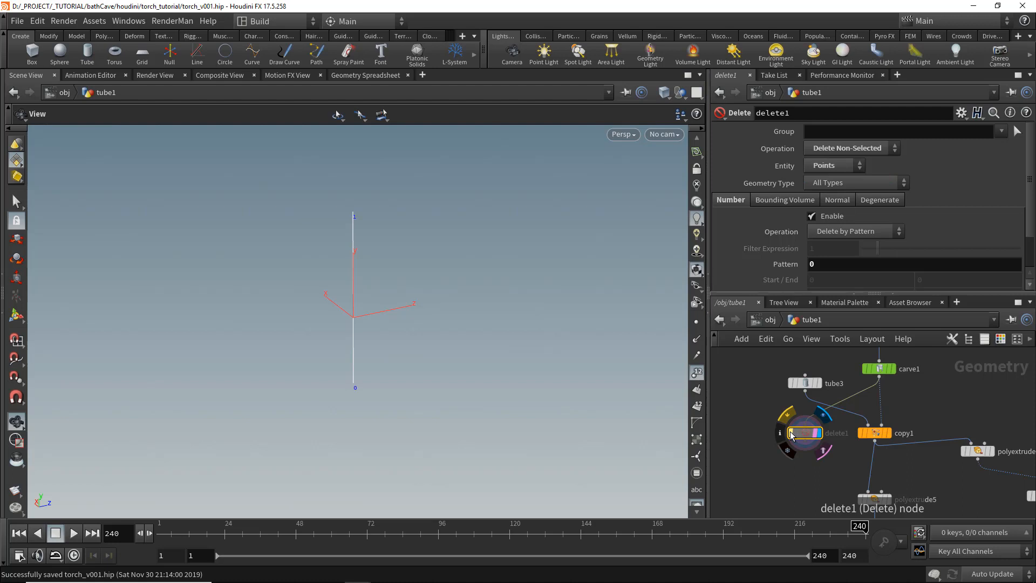
click(790, 432)
click(698, 372)
middle_drag(771, 449, 825, 433)
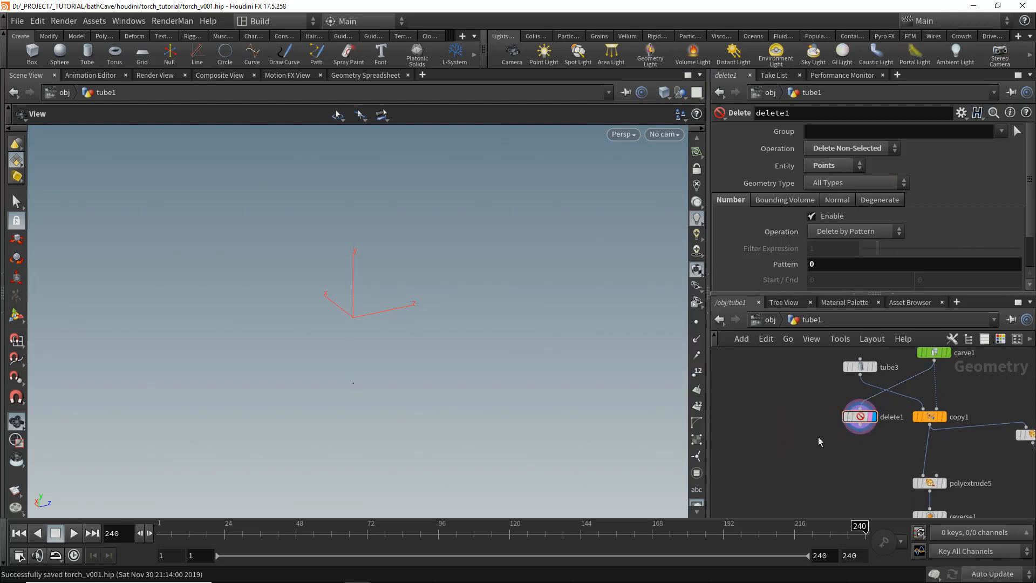
- Duplicate the copy1 Copy Stamp node and wire tube3 and delete1's single point into the copy
click(930, 418)
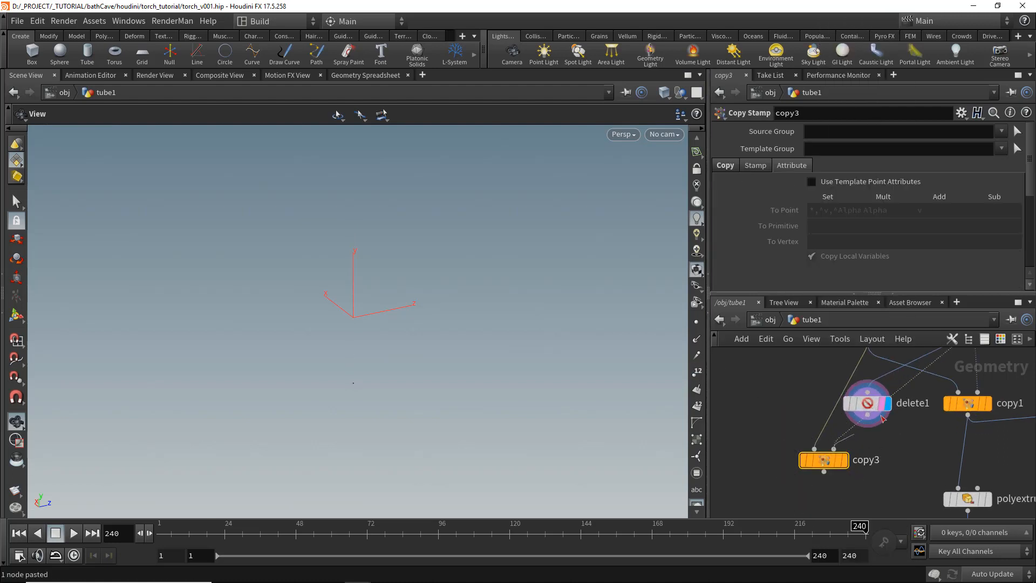
scroll(885, 440, up, 2)
key(r)
middle_drag(901, 447, 866, 479)
scroll(865, 478, down, 2)
drag(835, 451, 772, 424)
scroll(810, 475, up, 2)
drag(865, 426, 872, 351)
middle_drag(858, 433, 863, 461)
drag(825, 386, 796, 385)
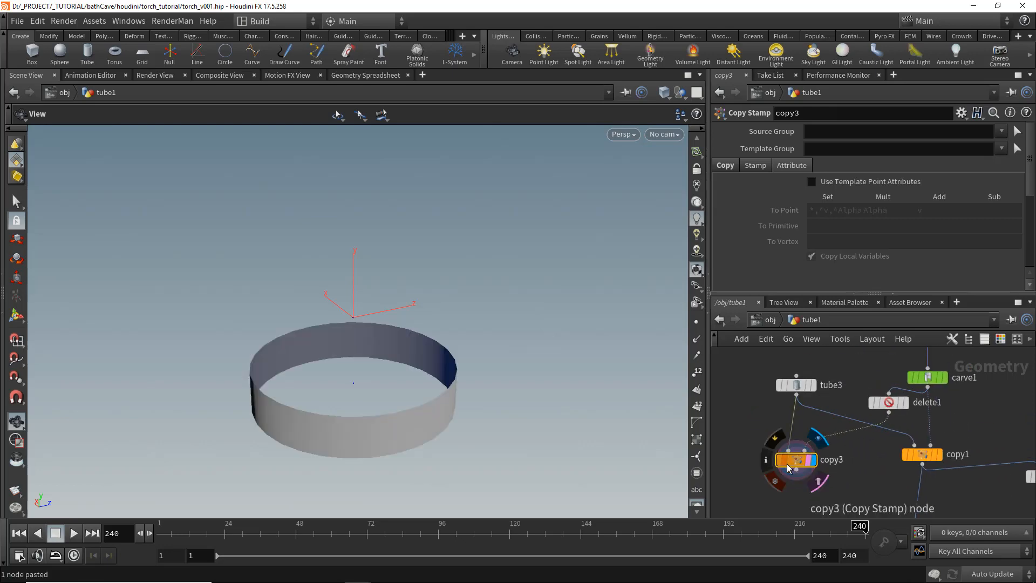
middle_drag(819, 495, 831, 442)
- Add a Transform node below copy3 and set its pivot translate to $CEX, $CEY, $CEZ
key(Tab)
text(tr)
click(765, 65)
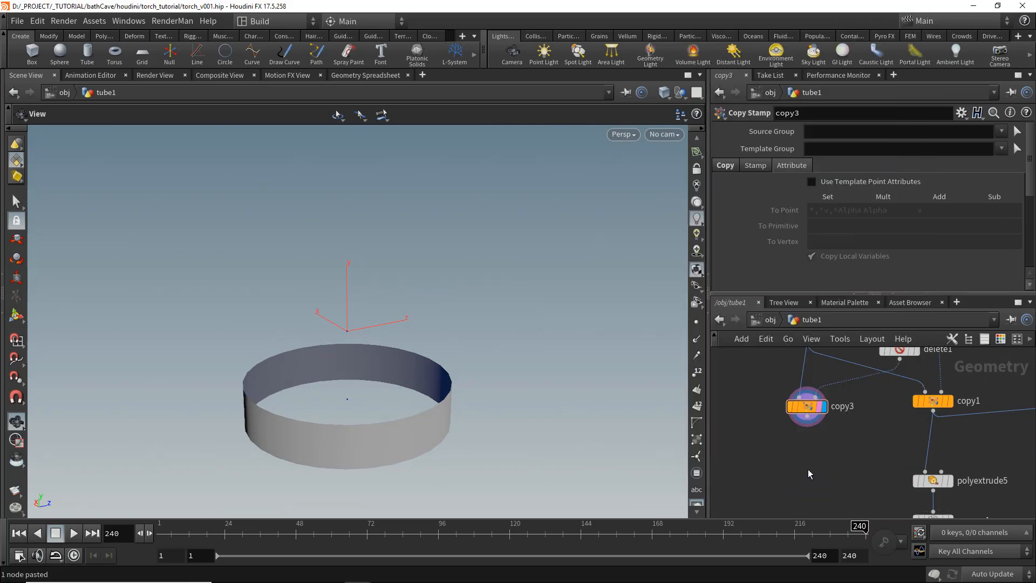
click(807, 469)
click(718, 236)
click(829, 242)
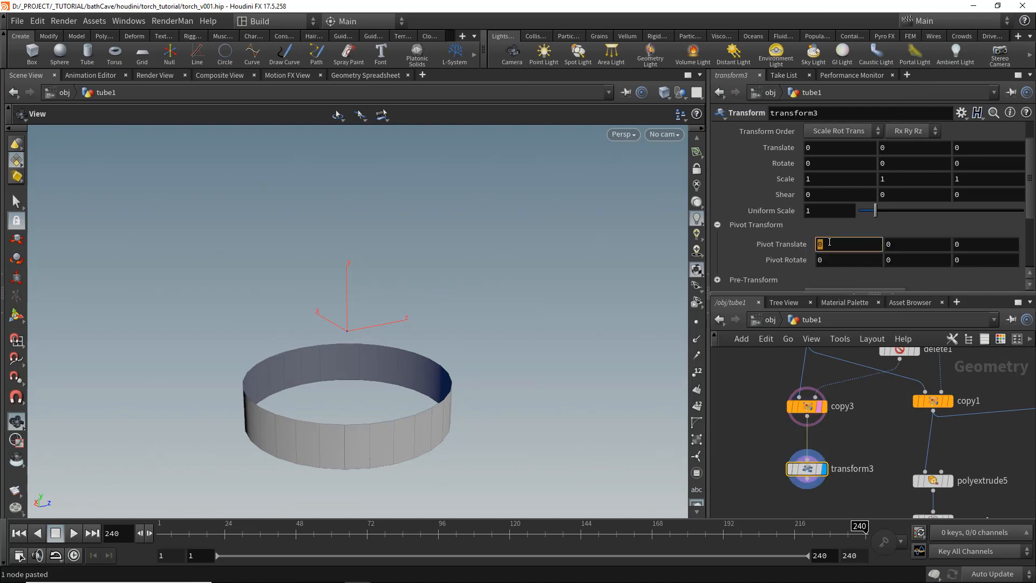
text($CEX)
click(934, 244)
text($CEX)
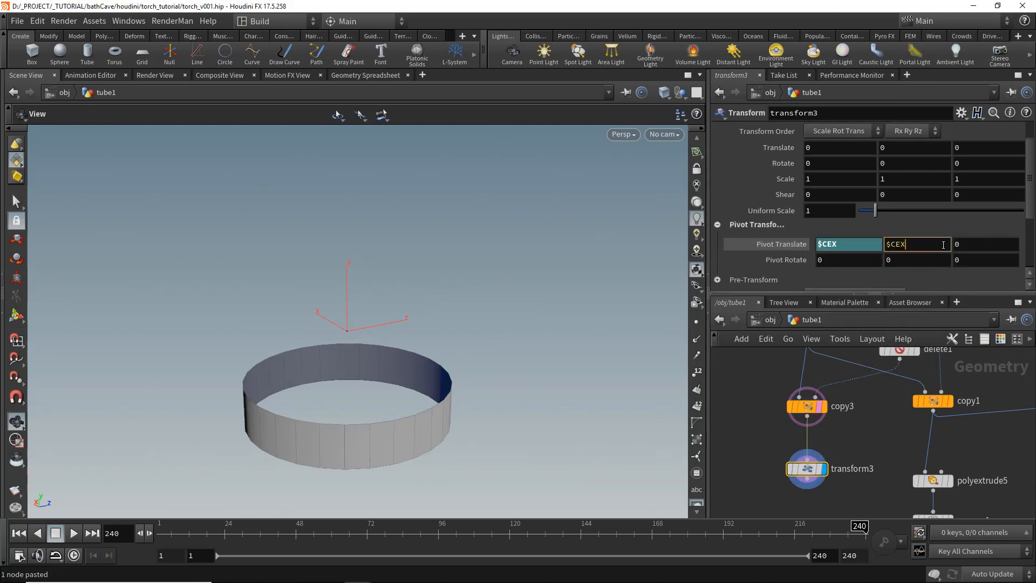
key(BackSpace)
text(Y)
key(Tab)
text($CEZ)
key(Return)
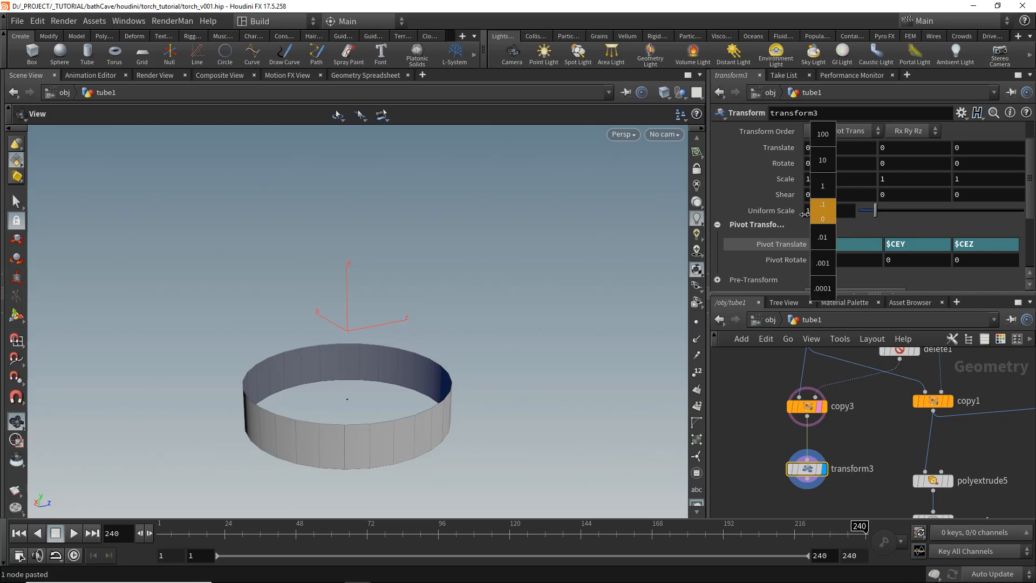
- Increase the transform's scale to stretch the ring into a taller cylinder
middle_drag(805, 214, 796, 215)
scroll(840, 442, down, 3)
middle_drag(886, 179, 967, 180)
- Add a PolyFill node below transform3 and set its fill mode to Single Polygon
middle_drag(822, 465, 817, 425)
key(Tab)
text(polyf)
key(Return)
click(803, 472)
drag(802, 463, 812, 433)
click(815, 472)
click(864, 150)
click(831, 175)
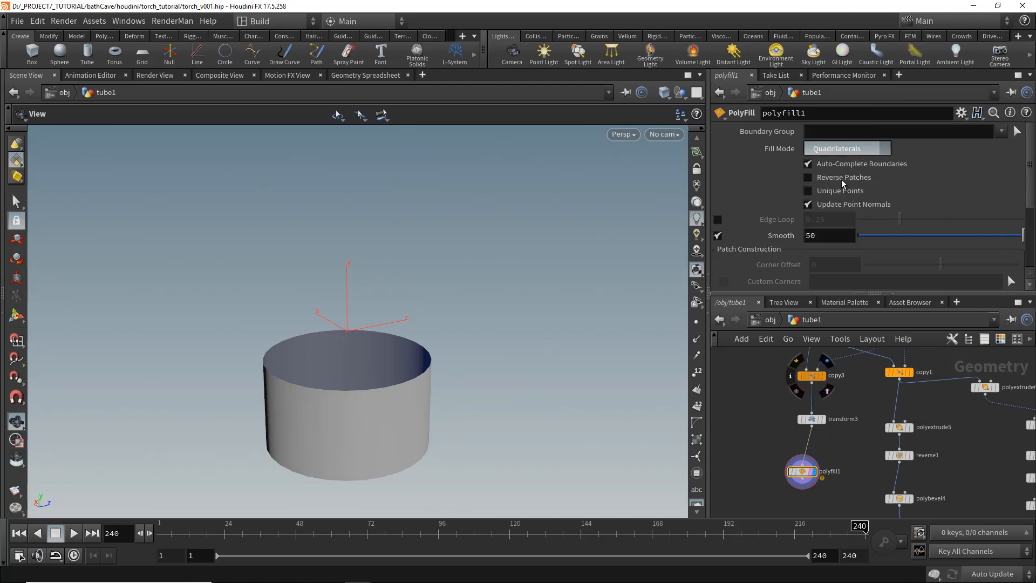
click(860, 150)
click(832, 188)
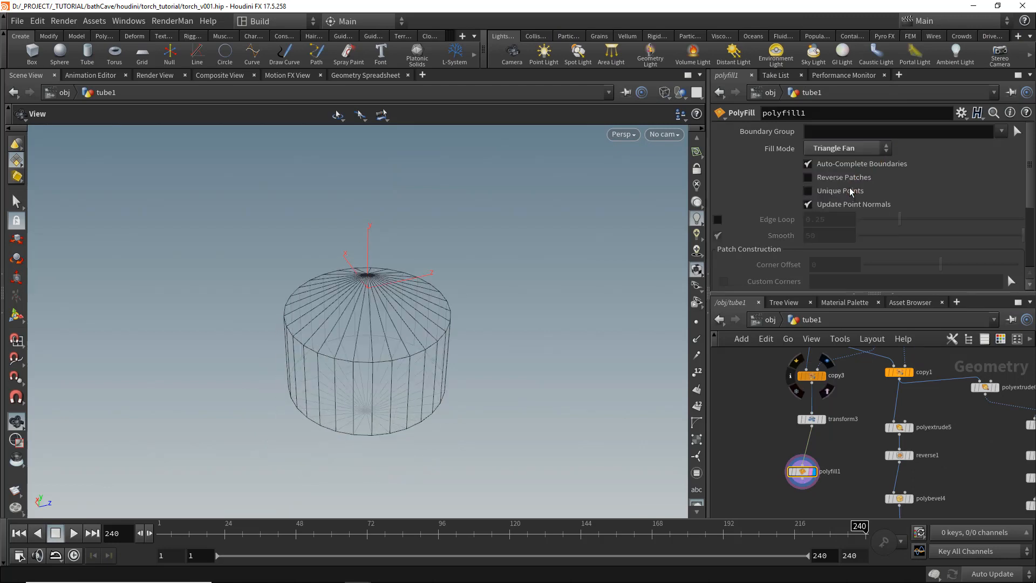
click(864, 150)
click(862, 161)
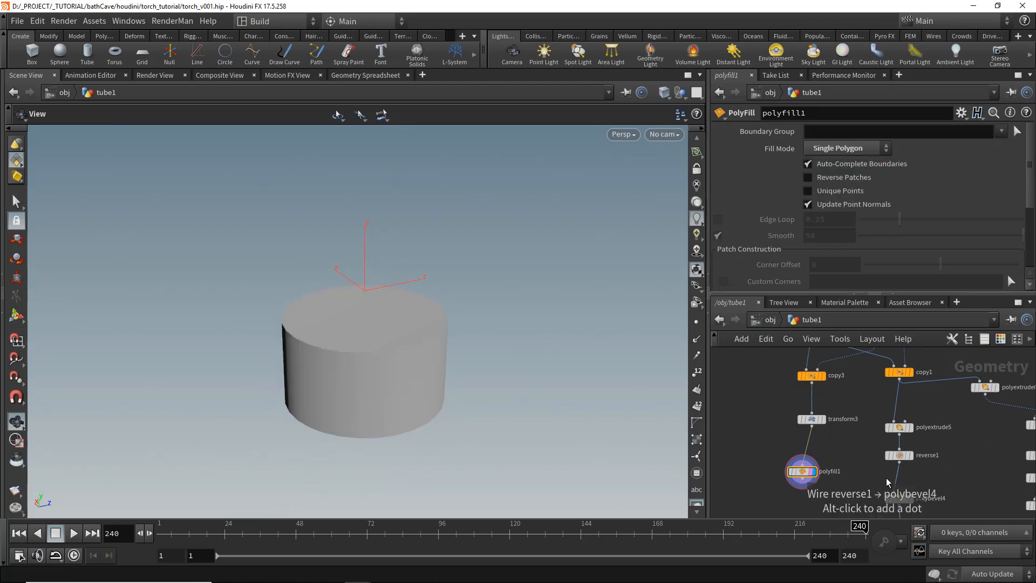
- Add a Null node after polyfill1 and name it TORCH_FLAME_TANK
scroll(849, 435, down, 2)
scroll(850, 432, down, 3)
middle_drag(850, 432, 837, 404)
key(Tab)
text(null)
key(Return)
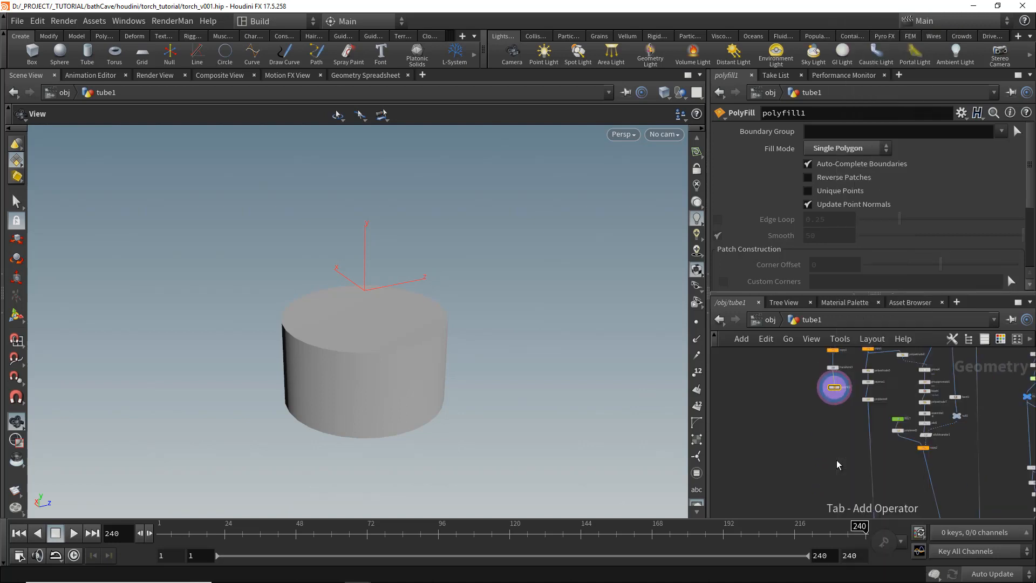
click(836, 461)
scroll(817, 441, up, 4)
click(849, 480)
middle_drag(863, 360, 840, 426)
click(840, 427)
middle_drag(845, 496, 837, 356)
scroll(835, 405, up, 3)
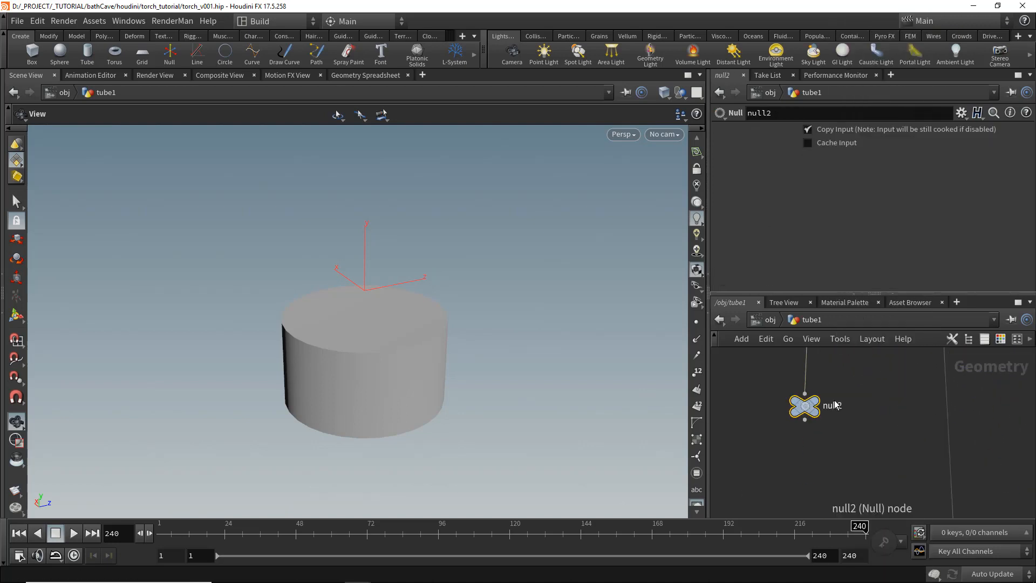
click(837, 405)
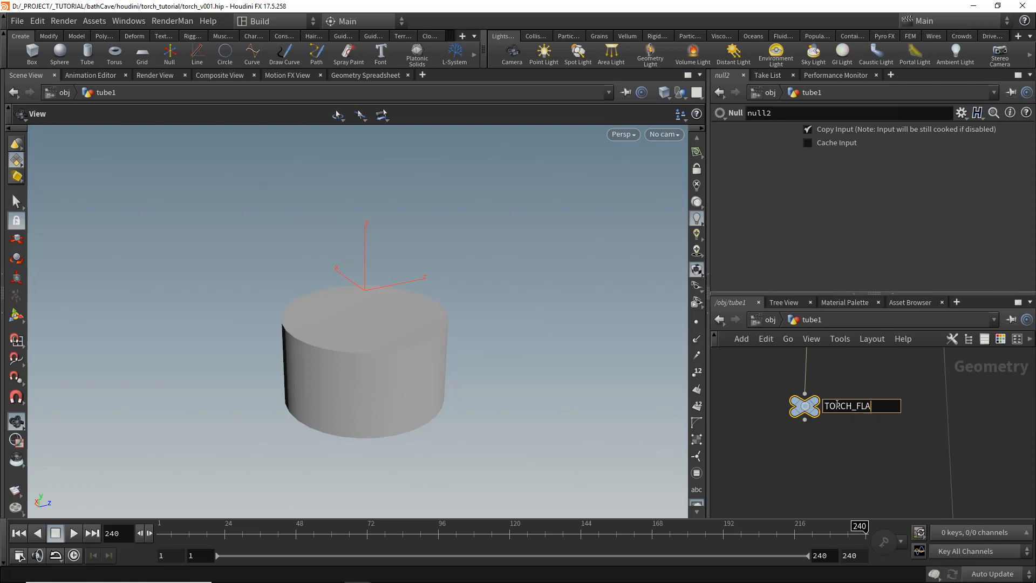
text(TORCH_FLAME_TANK)
key(Return)
- Wire TORCH_FLAME_TANK into the merge and display the merged torch
scroll(840, 404, down, 3)
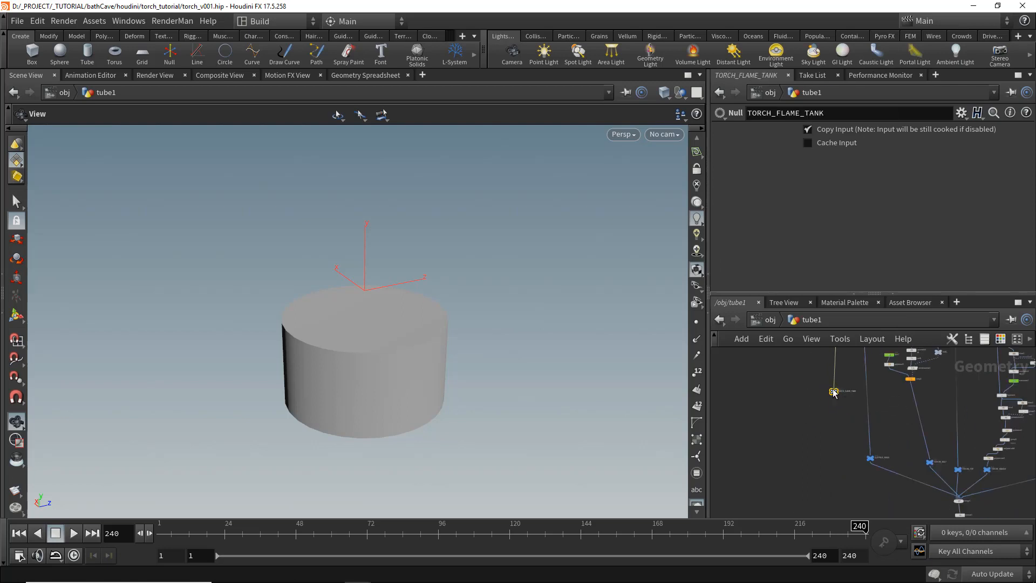
drag(839, 454, 839, 463)
middle_drag(852, 476, 795, 394)
scroll(795, 393, up, 4)
click(766, 372)
mouse_move(892, 431)
middle_down()
mouse_move(798, 435)
mouse_move(910, 439)
middle_up()
click(915, 445)
click(730, 389)
click(971, 457)
scroll(907, 443, down, 5)
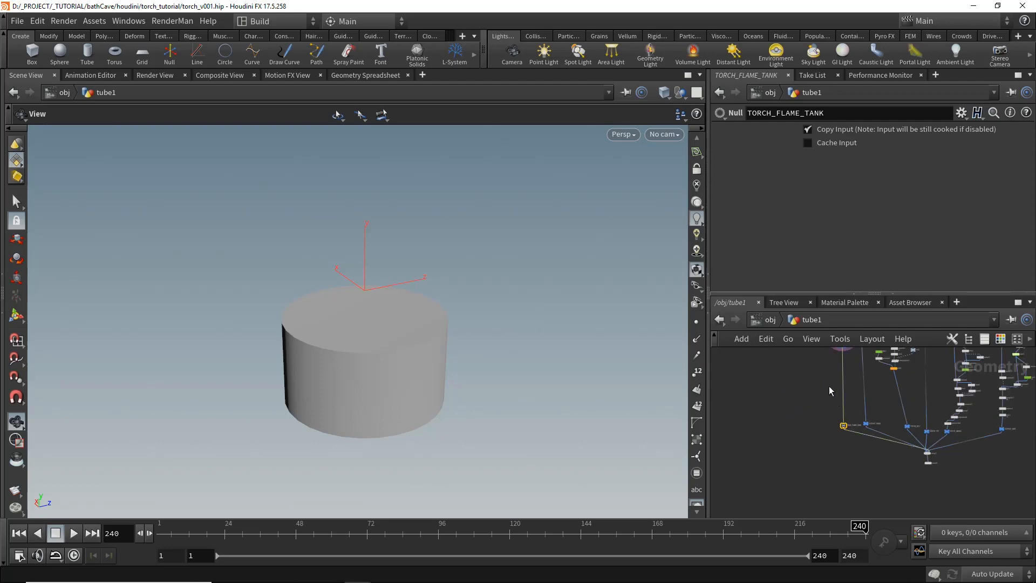
scroll(831, 390, up, 2)
middle_drag(858, 406, 808, 410)
scroll(936, 501, up, 5)
click(911, 499)
drag(621, 413, 628, 421)
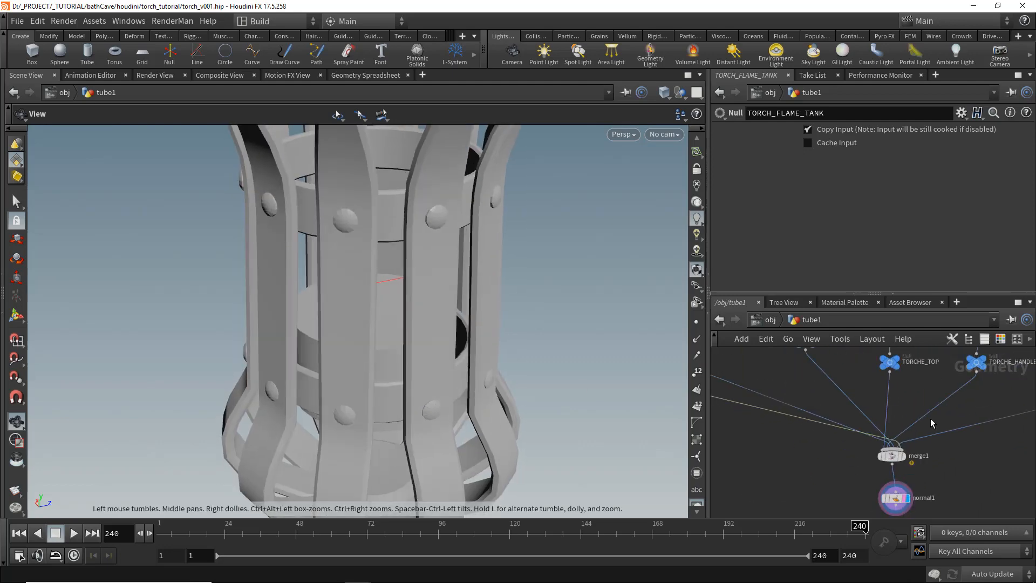
- Add a Color node above TORCH_FLAME_TANK and set its colour to a mid grey (0.354)
scroll(932, 423, down, 5)
scroll(837, 395, up, 4)
scroll(832, 393, up, 3)
key(Tab)
text(color)
key(Return)
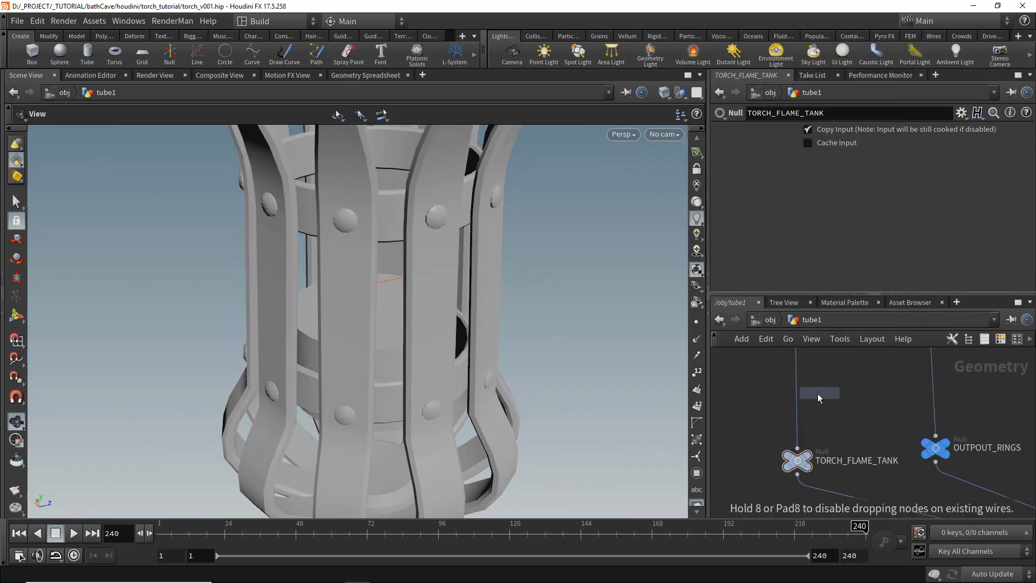
click(797, 398)
click(818, 215)
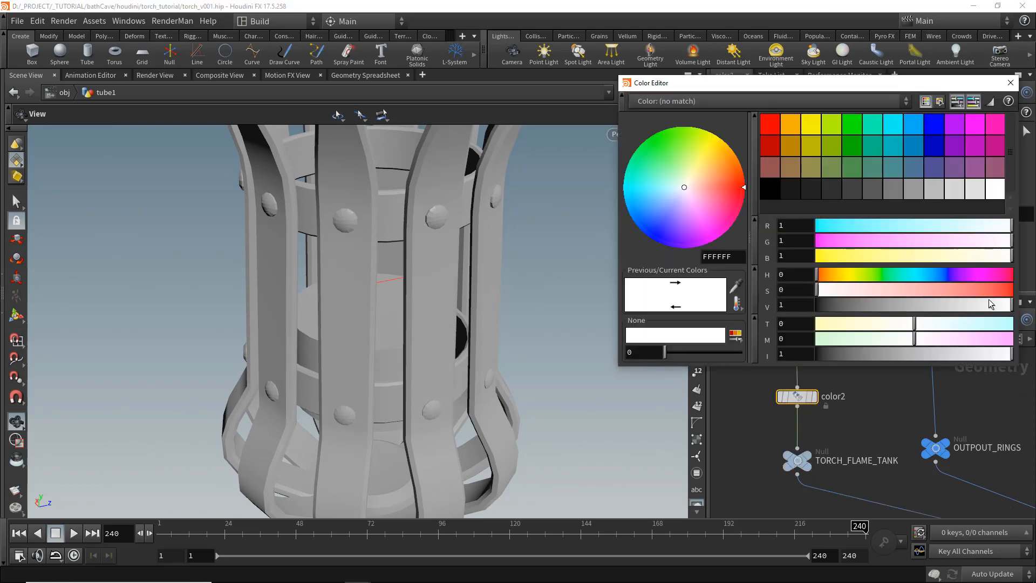
drag(989, 300, 886, 296)
click(1007, 88)
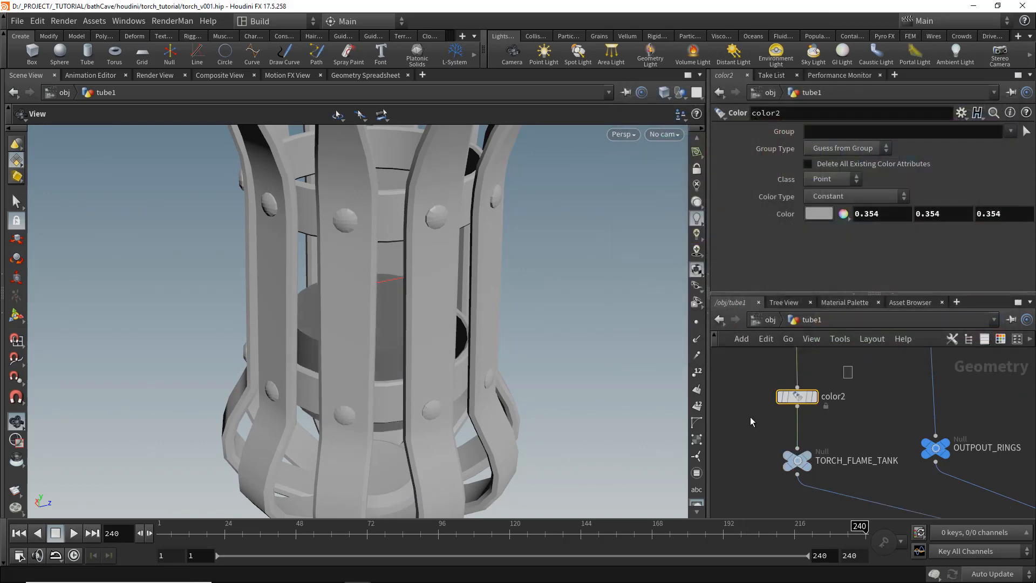
- Copy the grey Color node, paste the duplicate into another torch branch and save the file
key(ctrl+c)
scroll(825, 453, down, 5)
middle_drag(920, 477, 740, 408)
scroll(741, 397, up, 3)
middle_drag(773, 356, 805, 407)
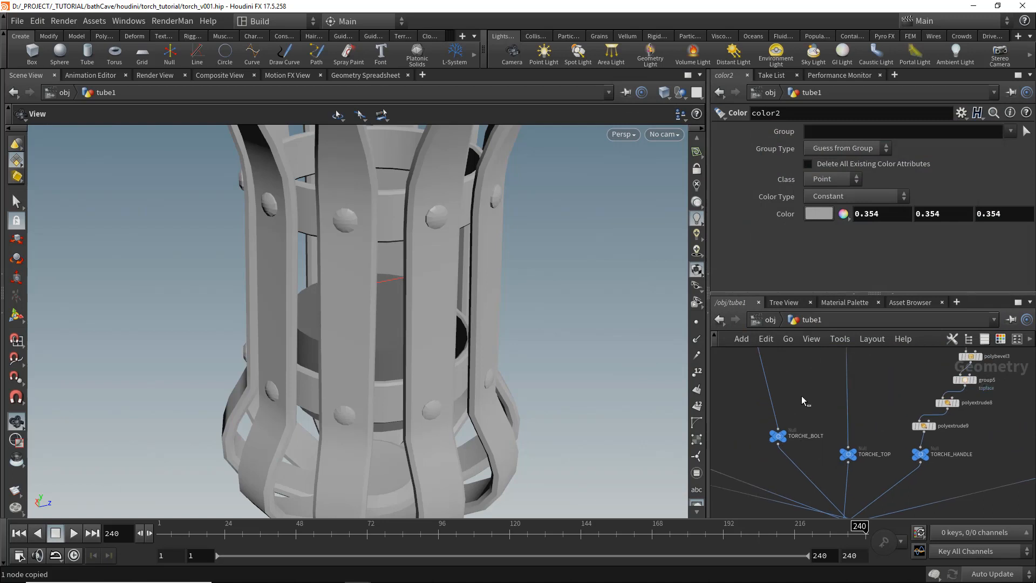
key(ctrl+v)
drag(802, 399, 775, 403)
scroll(518, 389, down, 5)
drag(347, 384, 458, 374)
key(ctrl+s)
- Set transform3's pivot translate Y to $YMIN so the tank scales from its base
scroll(432, 346, down, 5)
drag(412, 322, 402, 308)
scroll(797, 408, down, 3)
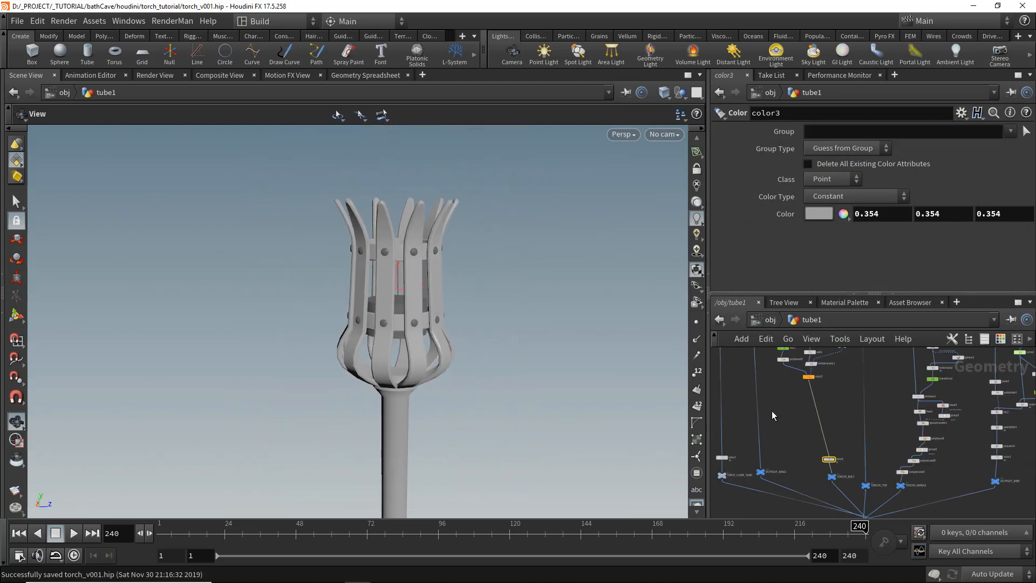
middle_drag(772, 410, 802, 393)
scroll(802, 393, up, 3)
click(777, 402)
middle_drag(829, 350, 869, 419)
click(1000, 339)
click(999, 339)
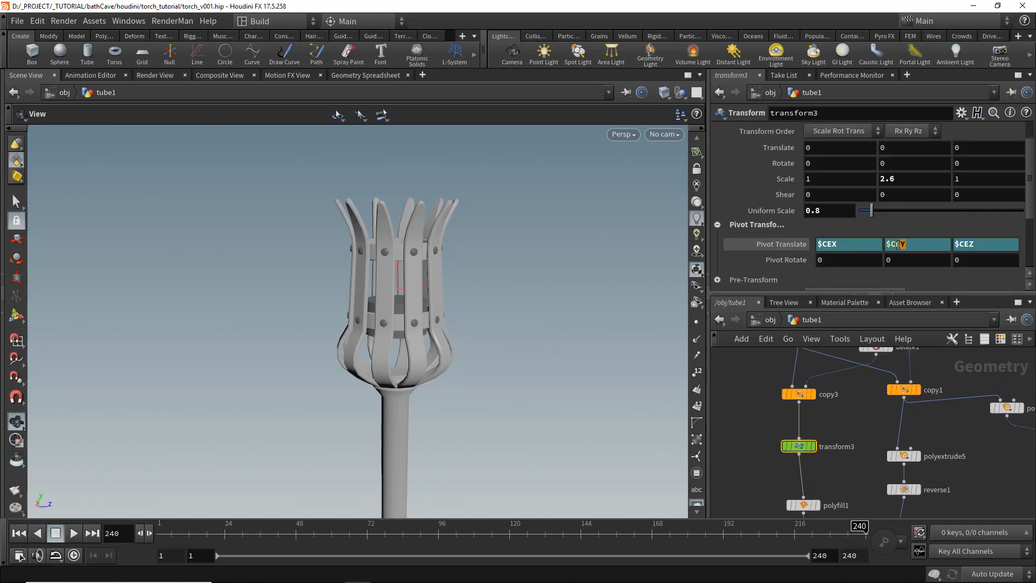
text($YMIN)
key(Return)
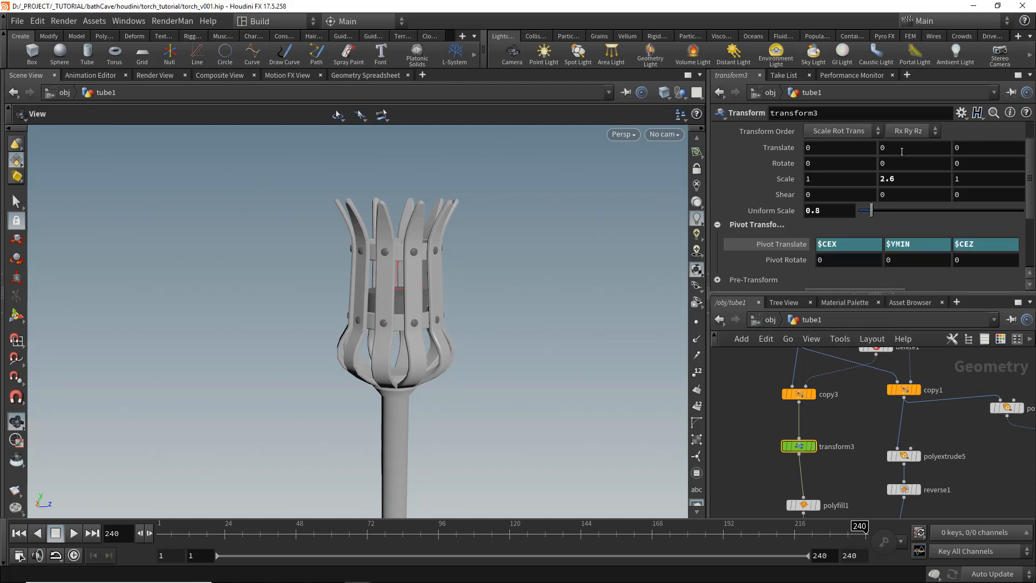
- Set transform3's Y scale to 3.5 and Y translate to -0.1
middle_drag(897, 179, 959, 178)
drag(373, 333, 344, 331)
middle_drag(834, 482, 831, 403)
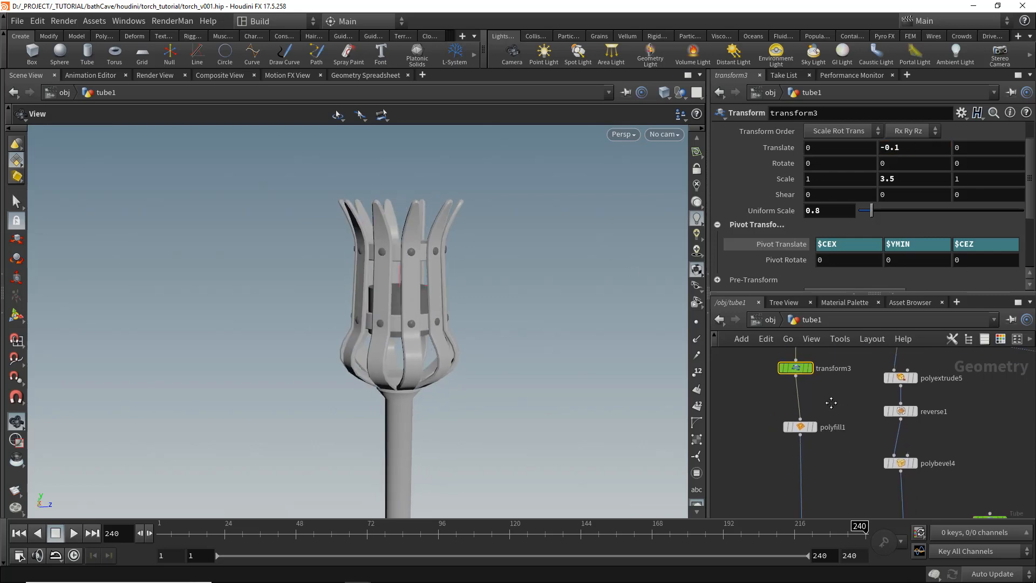
- Add a Group node below polyfill1 named topfaces, disable Base Group and group by normals with spread angle 27.8
scroll(358, 326, up, 5)
scroll(814, 432, up, 3)
click(816, 425)
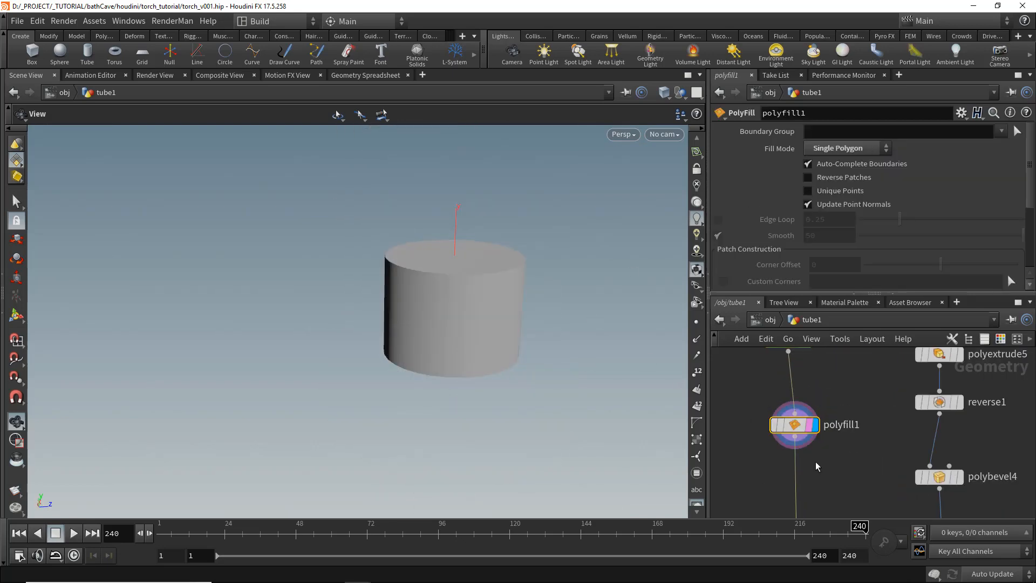
key(Tab)
text(group)
key(Return)
click(788, 484)
drag(786, 487, 793, 484)
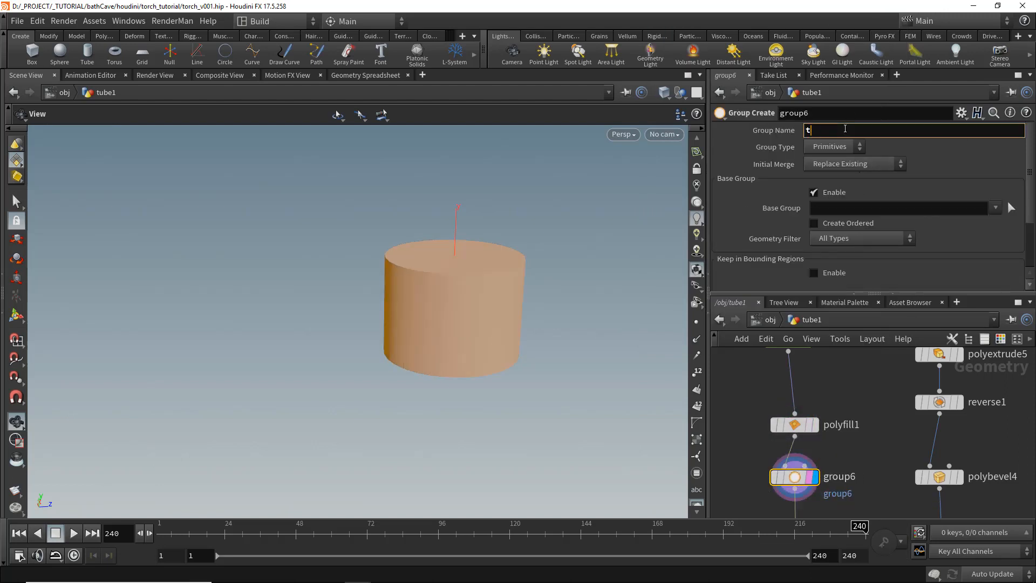
click(837, 192)
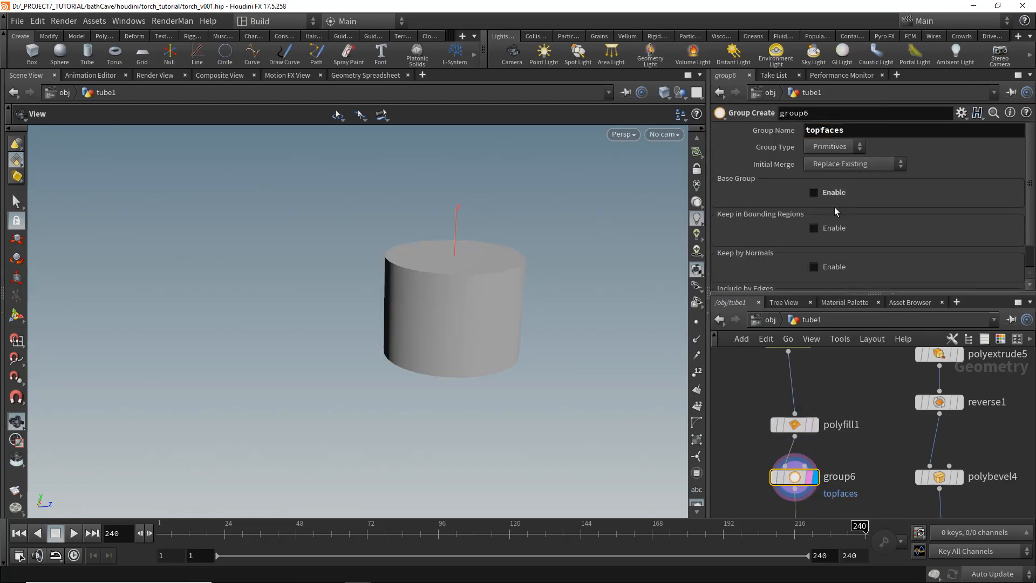
scroll(834, 212, down, 2)
click(832, 238)
scroll(832, 240, down, 2)
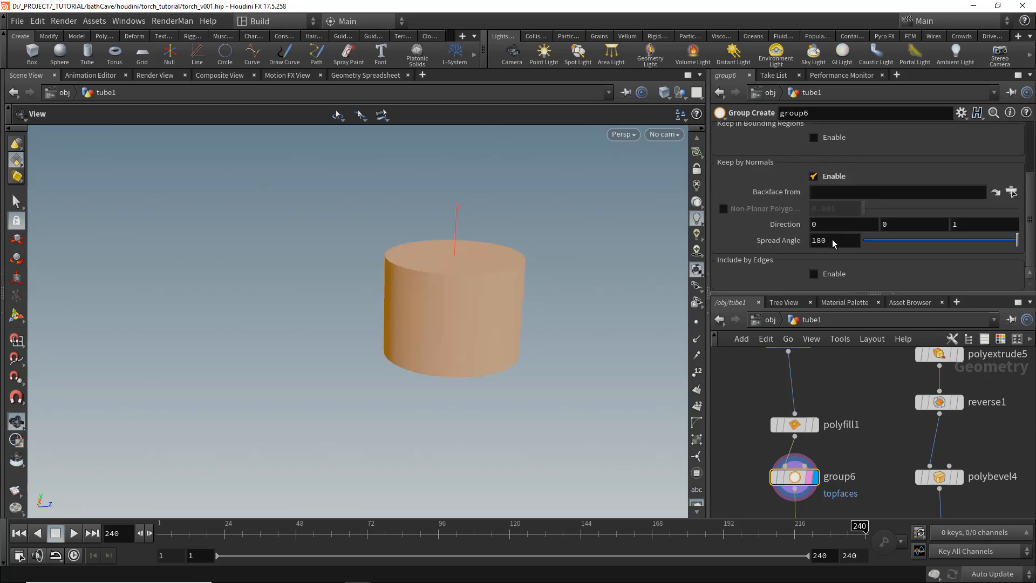
click(887, 240)
- Add a Blast node below group6 that deletes the topfaces group
middle_drag(861, 512, 867, 448)
key(Tab)
text(bl)
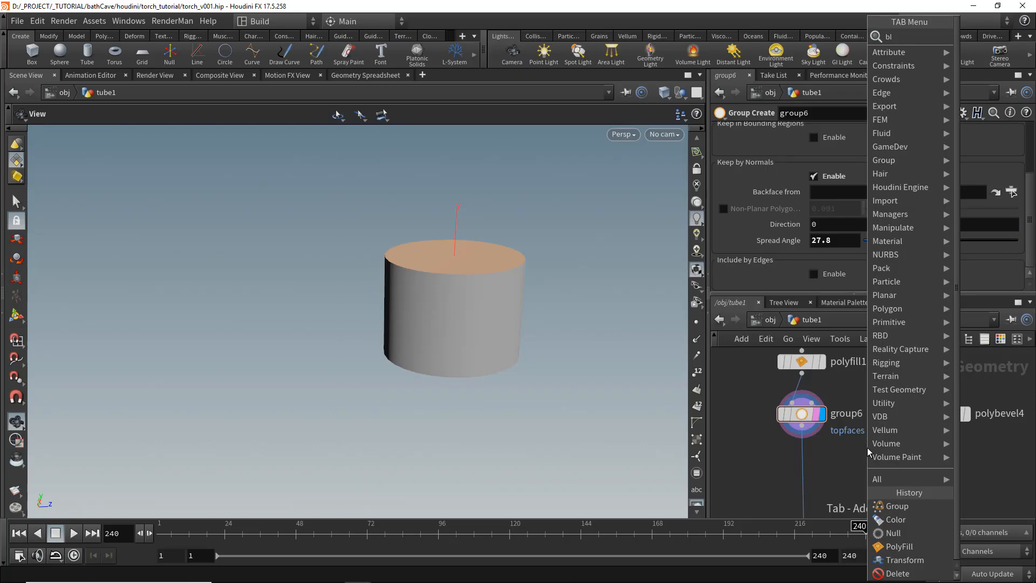
key(Return)
click(808, 483)
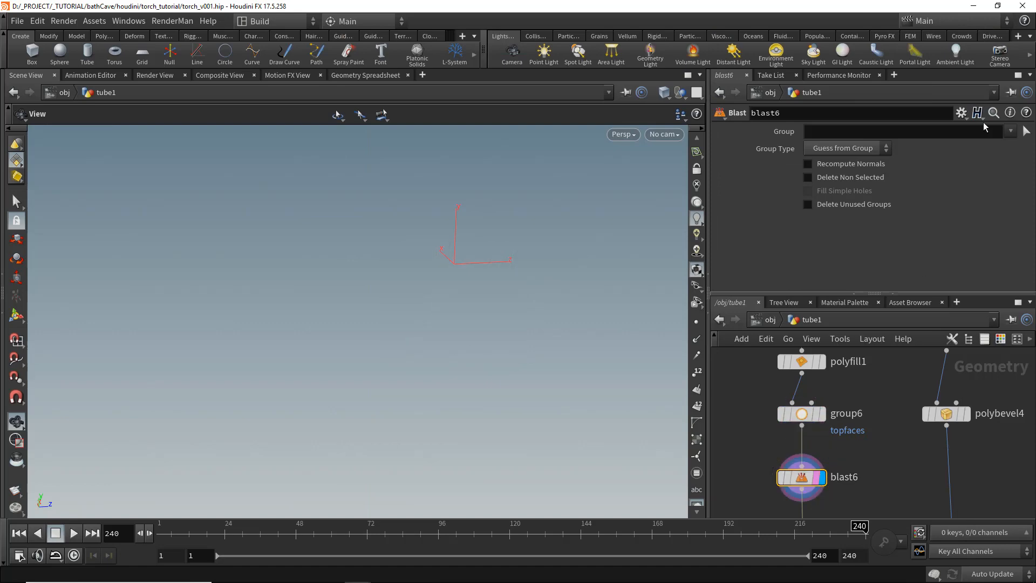
click(1009, 144)
- Add a PolyExtrude node below blast6
middle_drag(817, 533, 838, 478)
key(Tab)
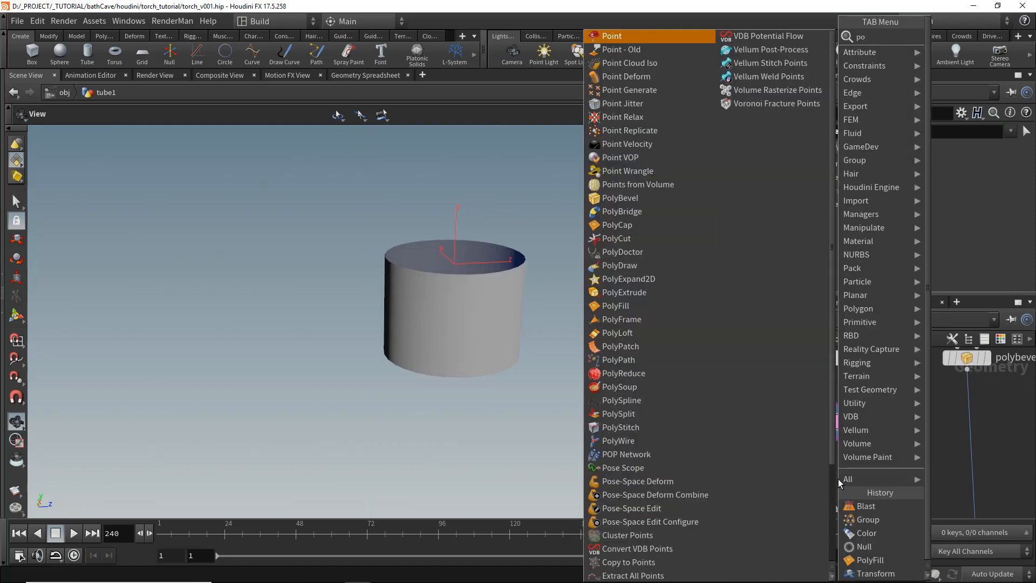
text(polyex)
key(Return)
click(834, 484)
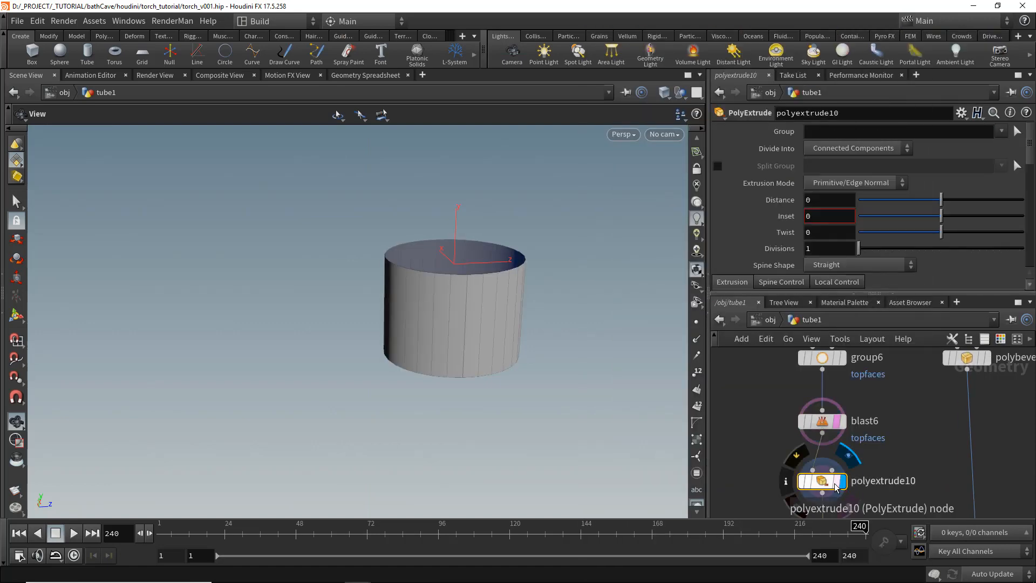
- Set the extrusion distance to -0.025 and enable Output Back to give the tank wall thickness
drag(941, 200, 937, 200)
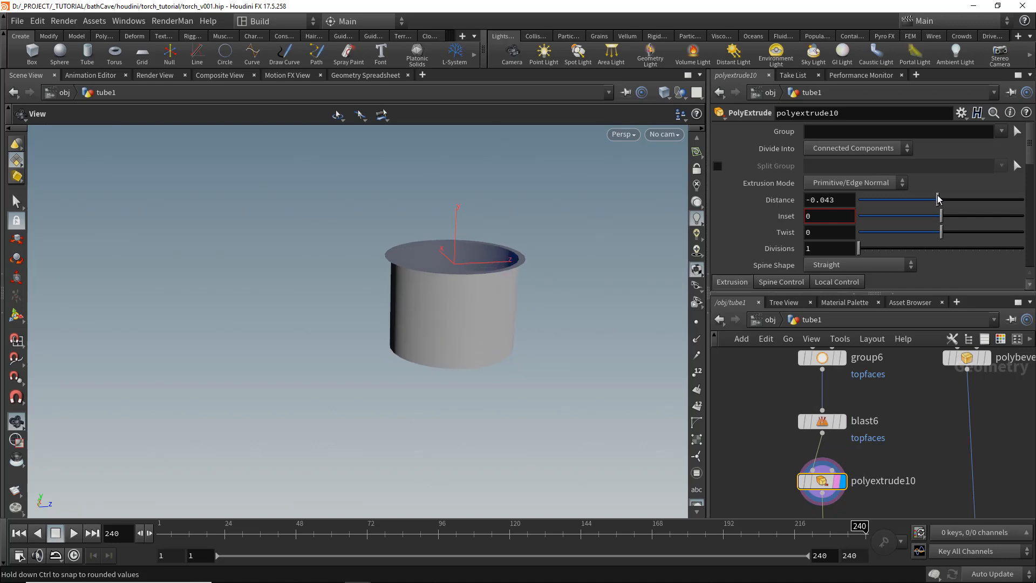
drag(418, 307, 427, 347)
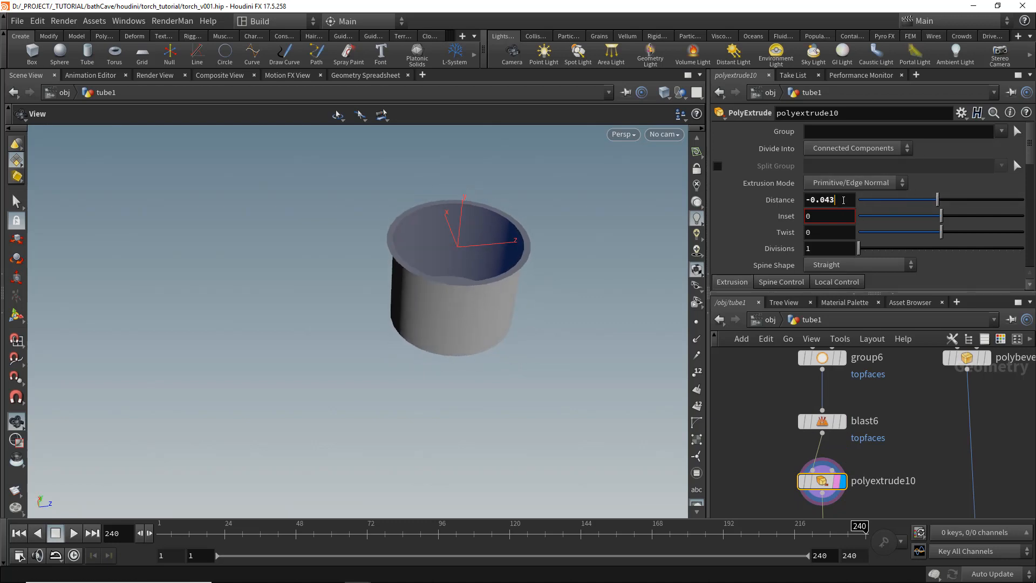
click(843, 200)
key(BackSpace)
key(BackSpace)
text(25)
key(Return)
scroll(833, 191, down, 3)
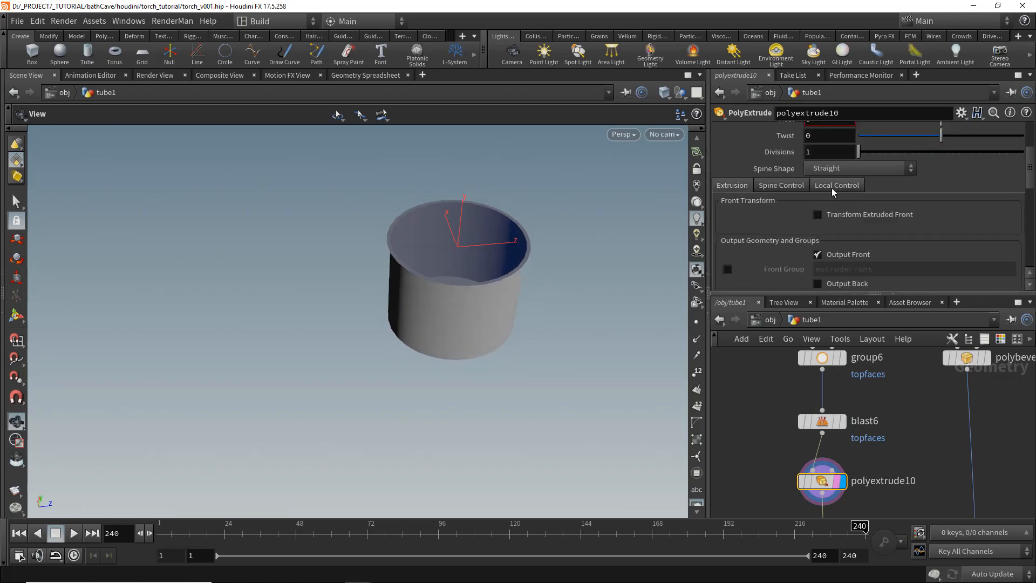
click(847, 286)
- Add a Reverse node below polyextrude10
middle_drag(883, 456, 889, 409)
key(Tab)
text(rever)
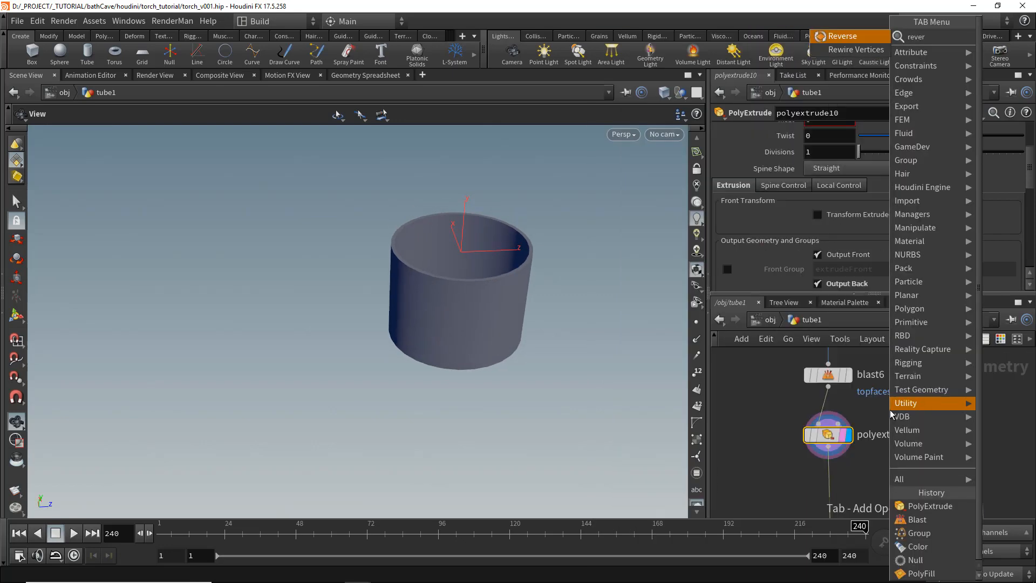
key(Return)
click(866, 416)
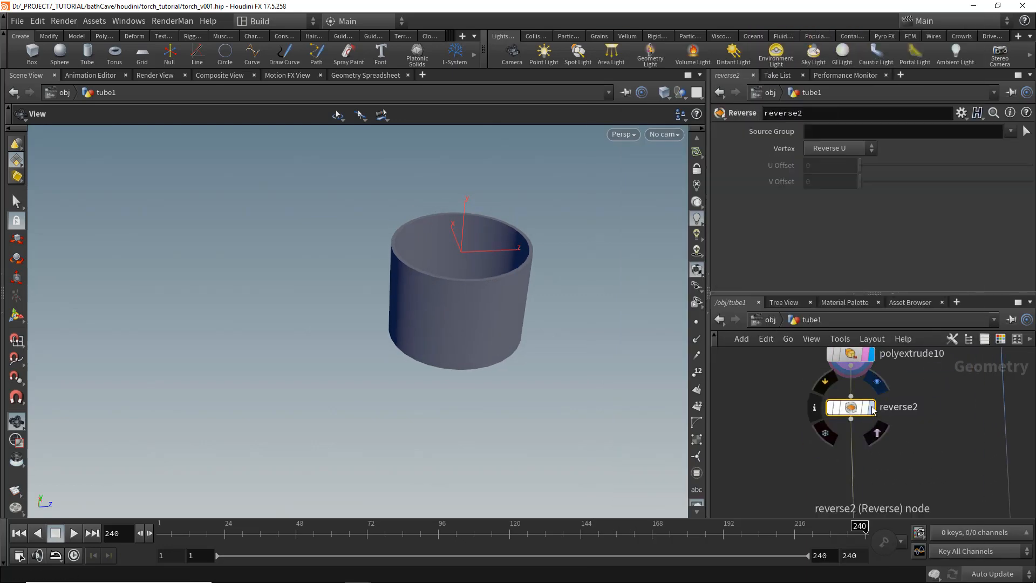
drag(427, 281, 425, 239)
- Duplicate the topfaces Group node below reverse2 and rename its group bottomfaces
middle_drag(885, 372, 889, 409)
click(834, 392)
key(ctrl+c)
middle_drag(785, 463, 790, 356)
middle_drag(805, 492, 815, 433)
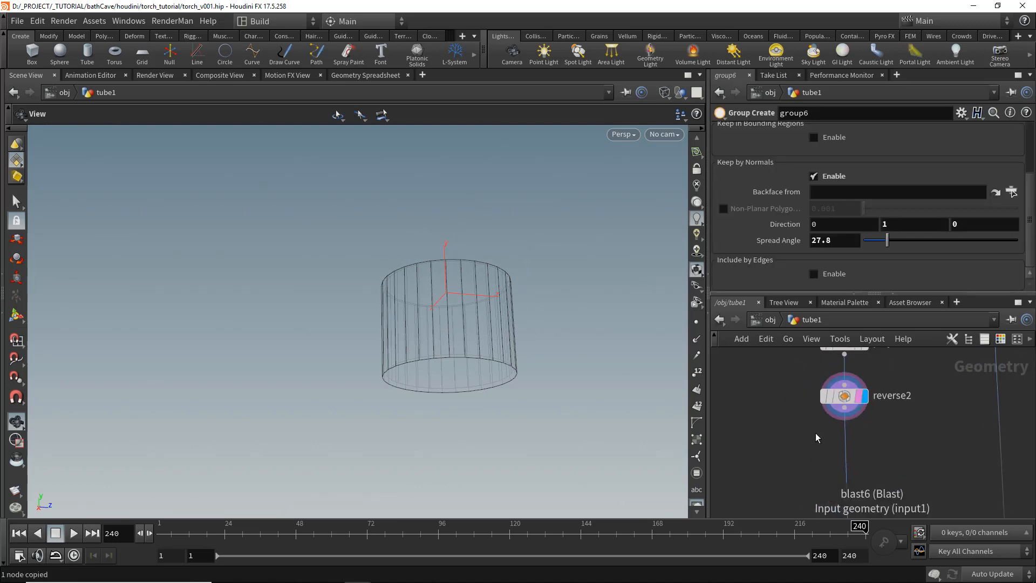
key(ctrl+v)
drag(828, 435, 863, 462)
click(863, 442)
scroll(905, 258, up, 2)
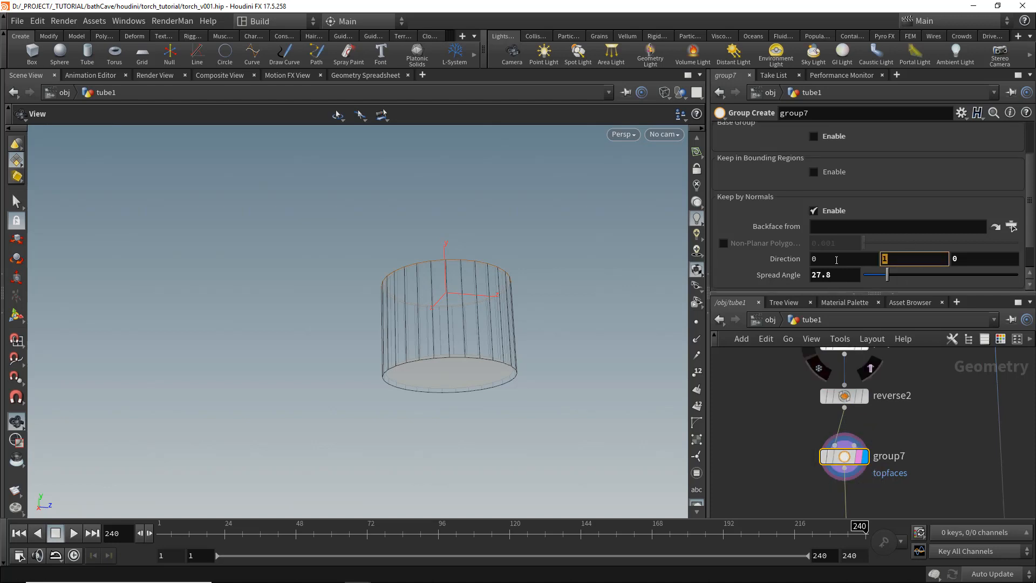
scroll(852, 216, up, 2)
text(bottomfaces)
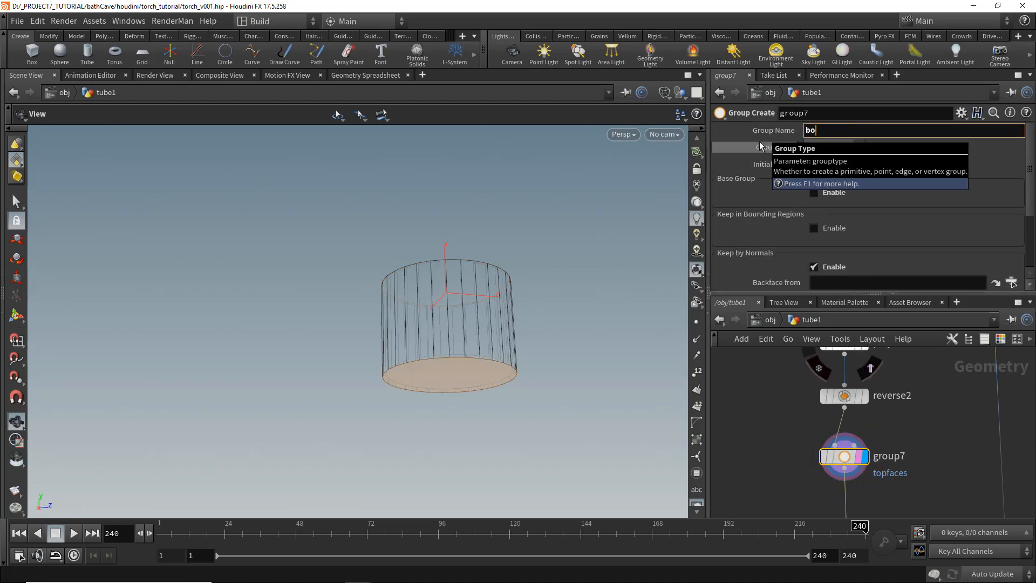
key(Return)
- Save the file and add a Blast node below group7 that keeps only the bottomfaces group
middle_drag(781, 459, 802, 433)
key(ctrl+s)
key(Tab)
text(bl)
key(Return)
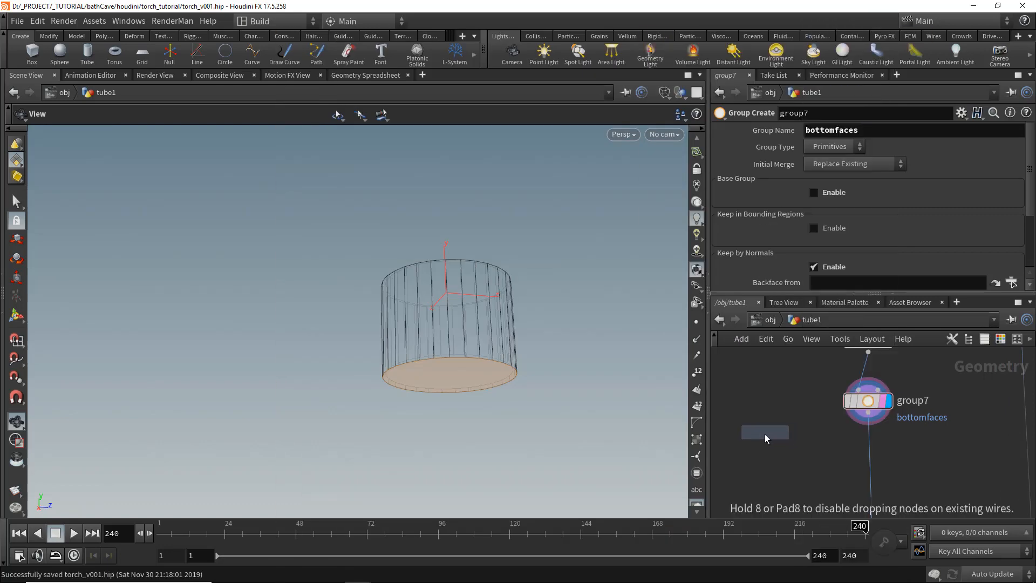
click(766, 434)
scroll(778, 438, up, 2)
click(778, 440)
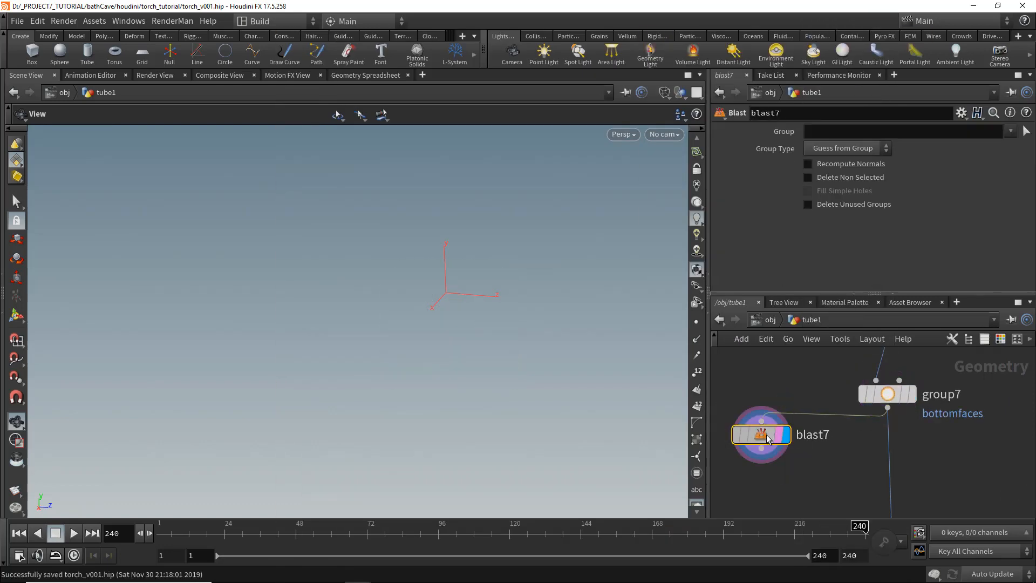
click(807, 177)
click(1011, 131)
click(982, 142)
key(w)
middle_drag(732, 494, 779, 463)
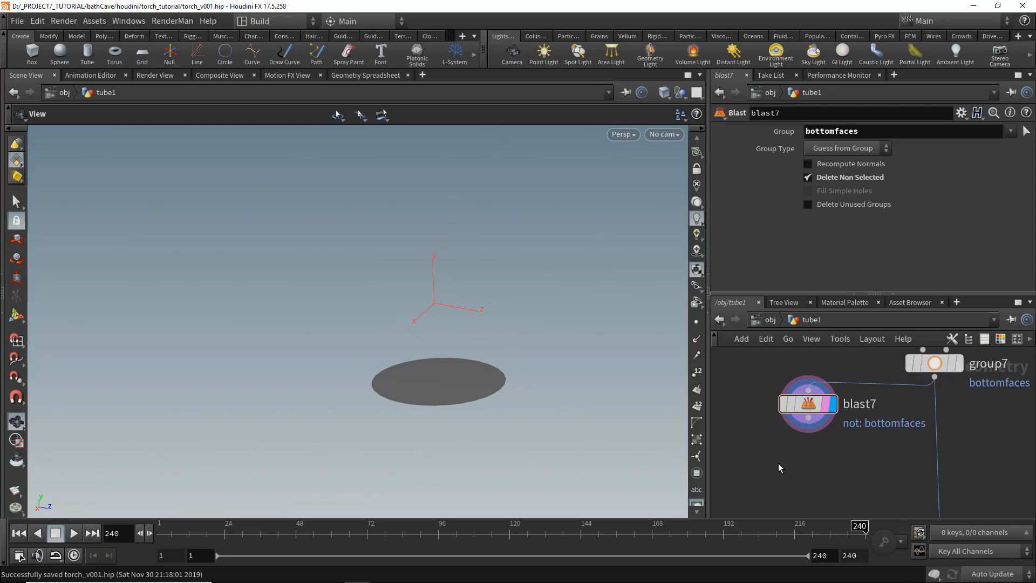
- Add a PolyExtrude node below blast7
key(Tab)
text(polye)
key(Return)
click(809, 470)
drag(799, 447, 808, 418)
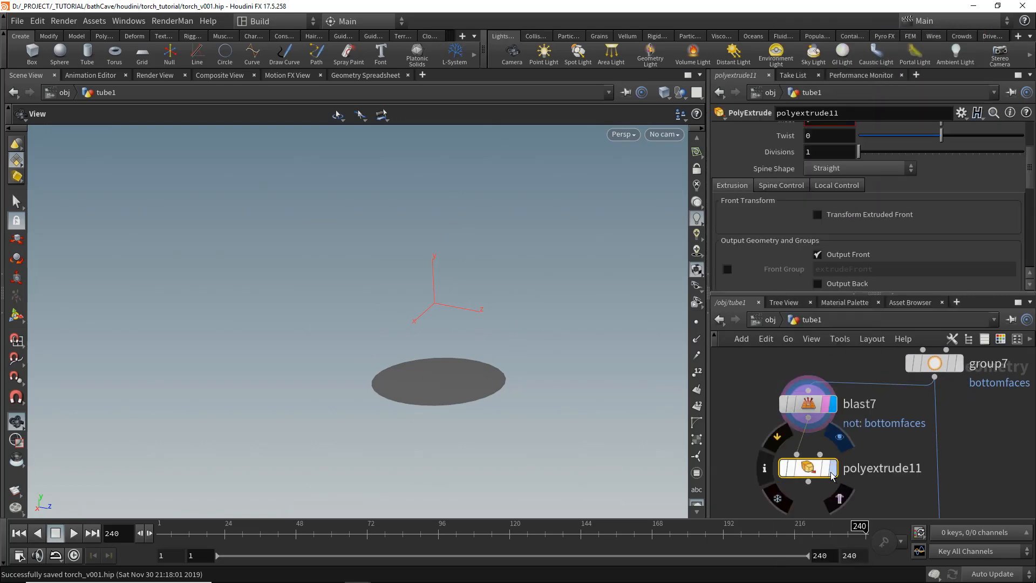
click(831, 468)
scroll(942, 191, up, 3)
- Disable Output Front and set the extrusion inset to about 0.049 to make a thin bottom ring
key(w)
middle_drag(385, 357, 373, 290)
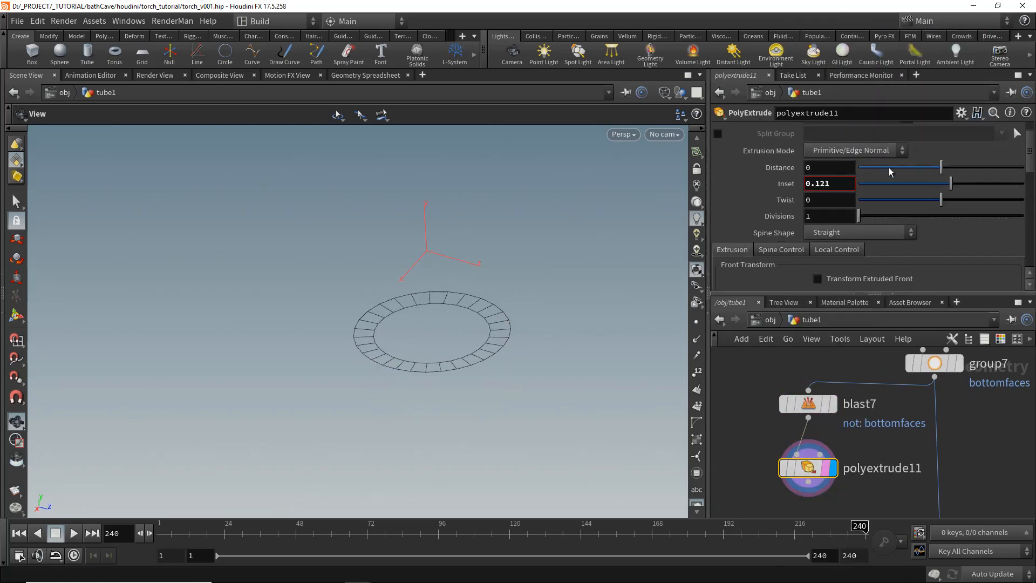
key(w)
scroll(876, 219, down, 7)
click(856, 208)
drag(605, 254, 612, 249)
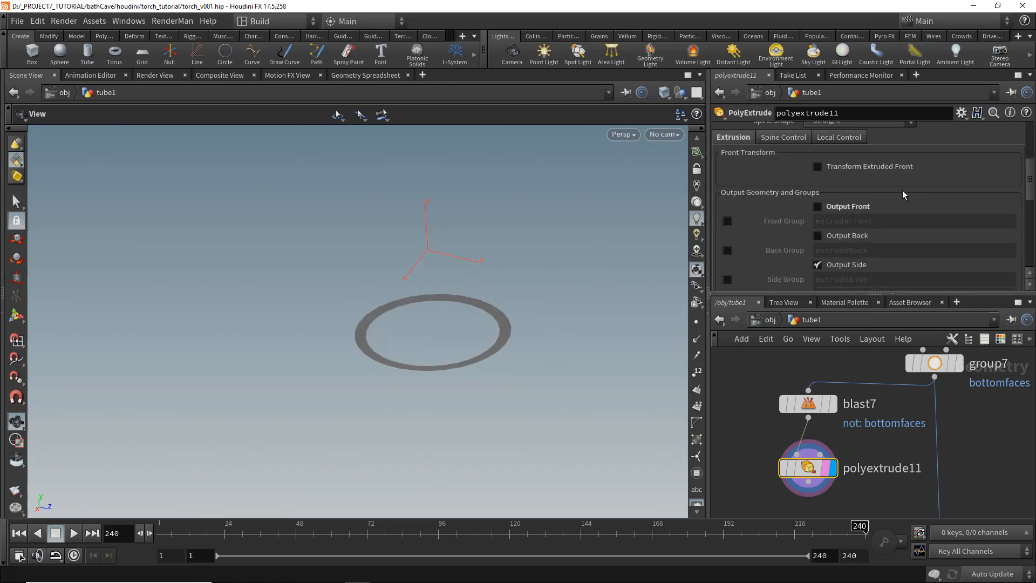
scroll(912, 186, up, 6)
mouse_move(947, 167)
mouse_down()
mouse_move(978, 166)
mouse_move(916, 184)
mouse_up()
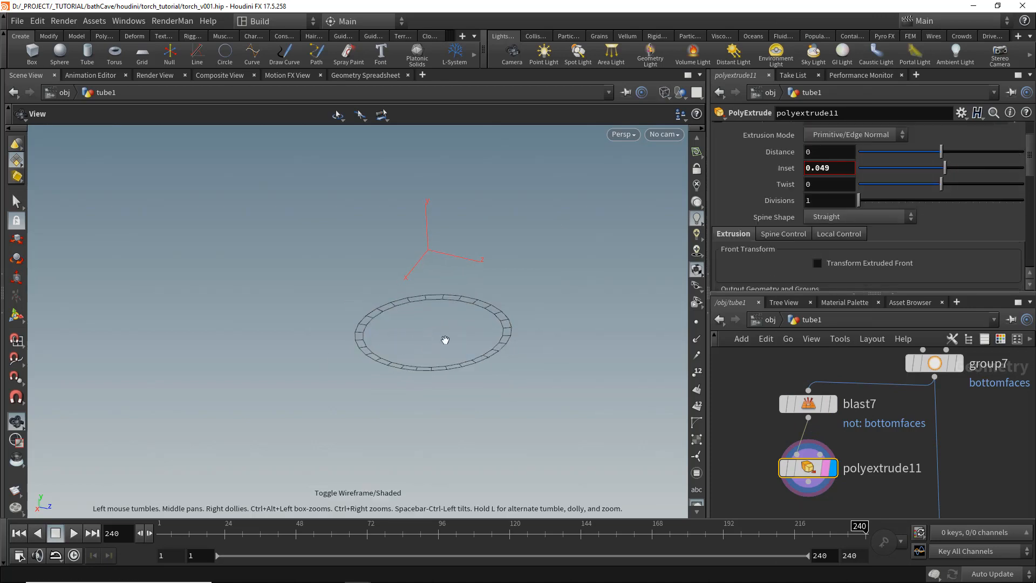
- Add a Group by Range node below polyextrude11 selecting 2 of every 4 primitives
middle_drag(887, 443, 900, 351)
scroll(824, 422, up, 1)
key(Tab)
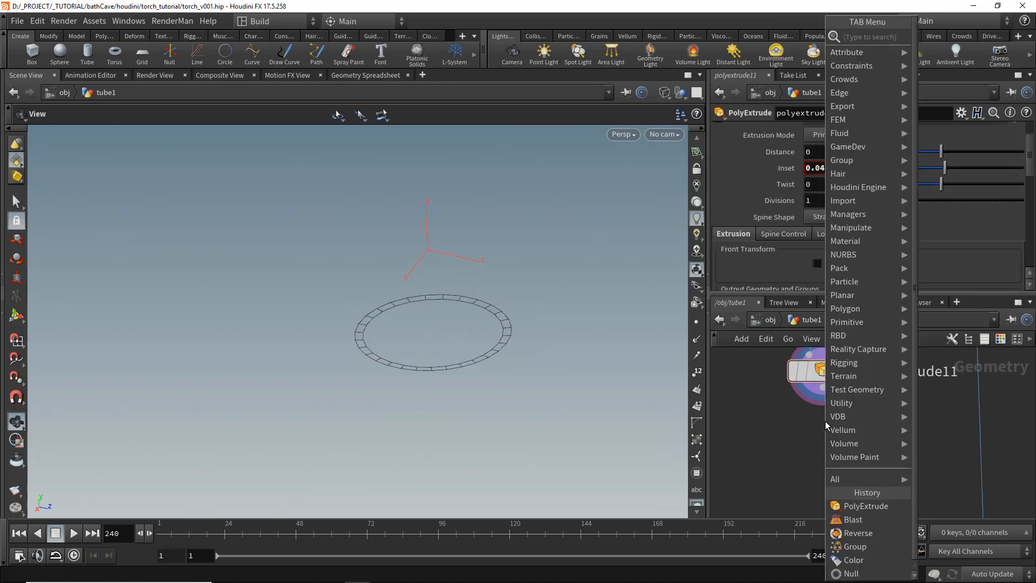
text(groupra)
key(Return)
click(824, 437)
drag(824, 437, 824, 452)
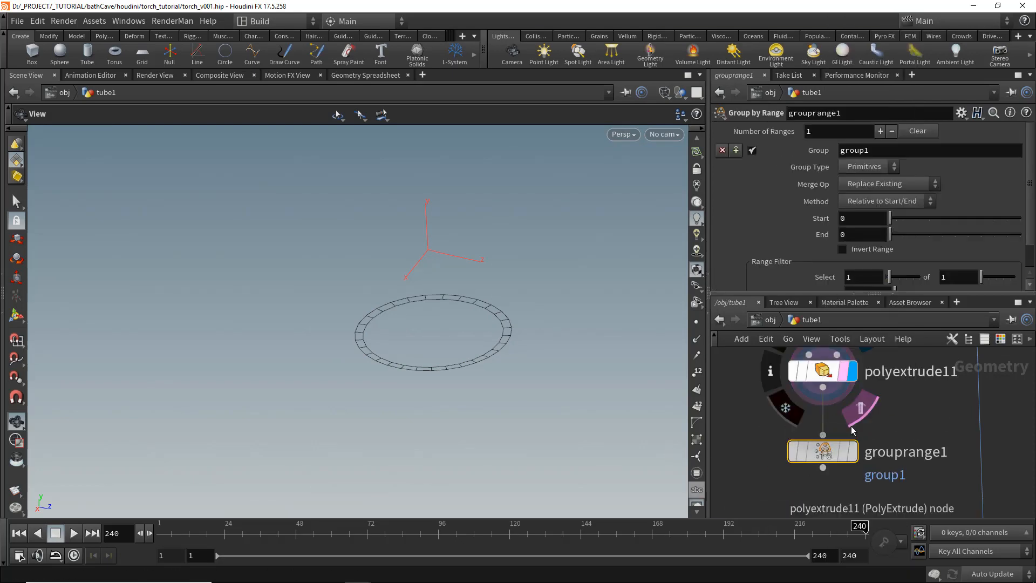
click(851, 452)
middle_drag(950, 275, 992, 276)
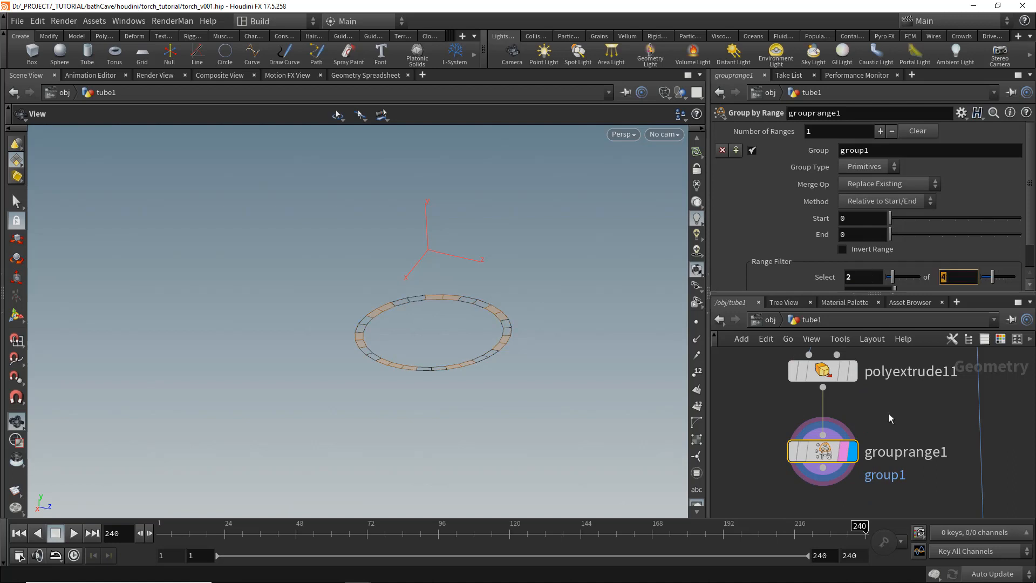
middle_drag(900, 444, 891, 417)
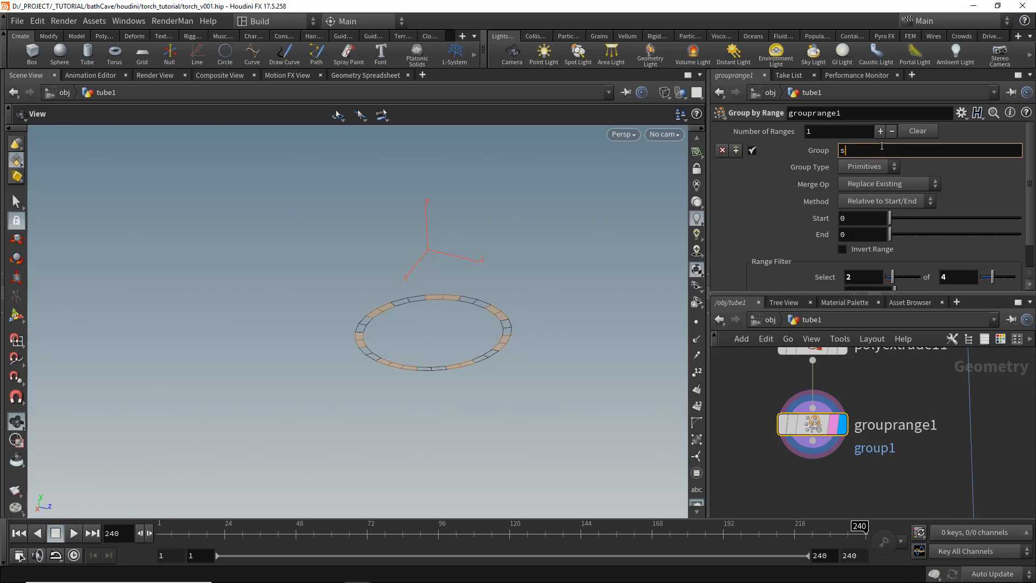
- Add a Blast node below grouprange1 that keeps only the support group
middle_drag(773, 509, 793, 436)
key(Tab)
text(bla)
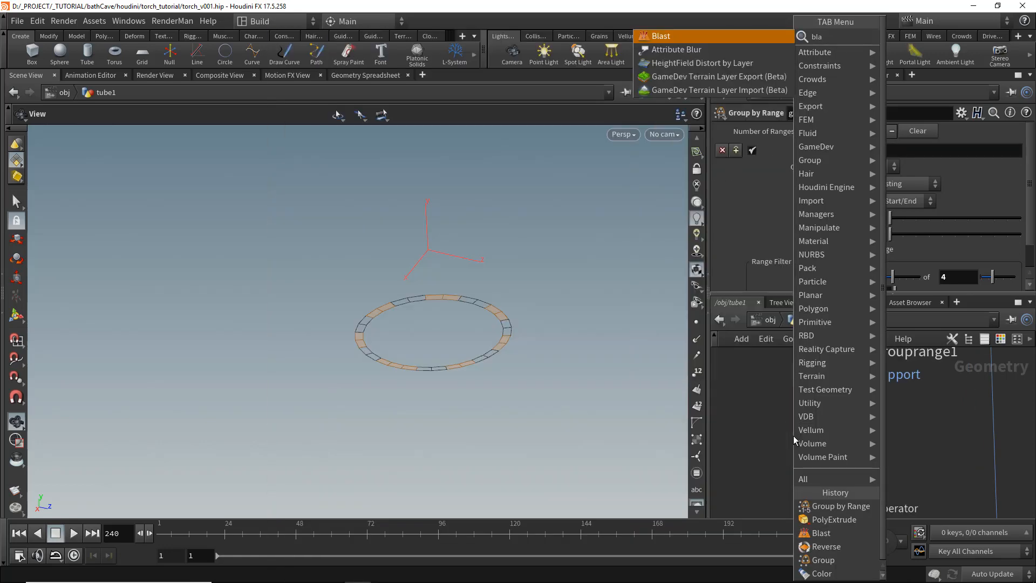
key(Return)
click(833, 448)
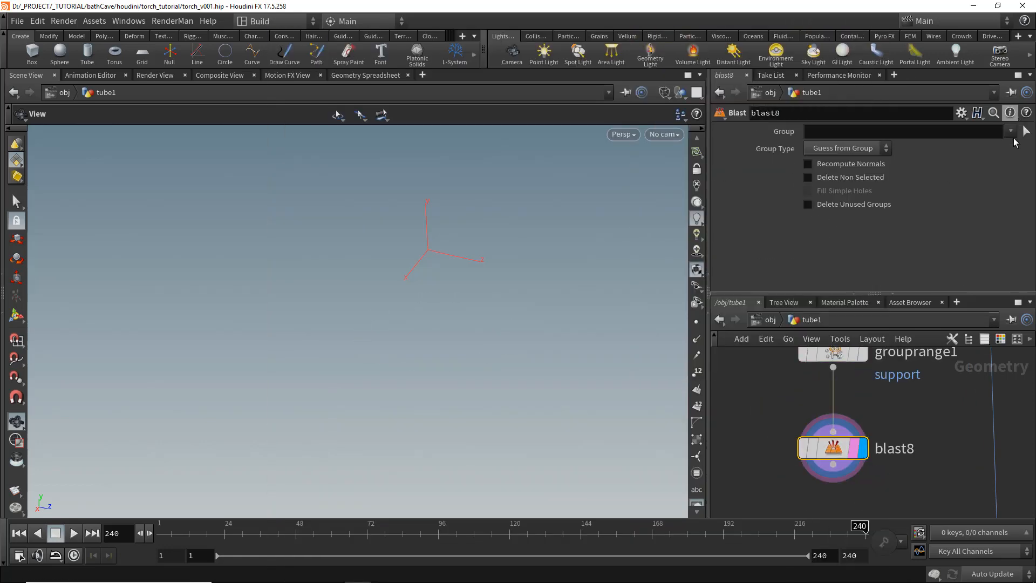
text(support)
key(Return)
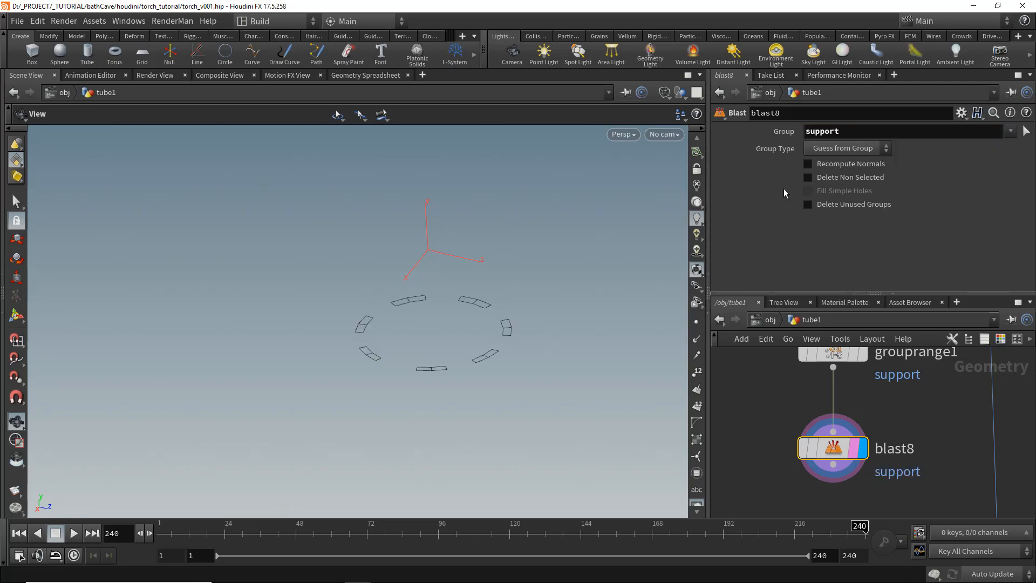
click(808, 177)
- Add a PolyExtrude node below blast8 and extrude the support pieces outward
scroll(923, 483, down, 1)
middle_drag(923, 483, 929, 430)
key(Tab)
text(polye)
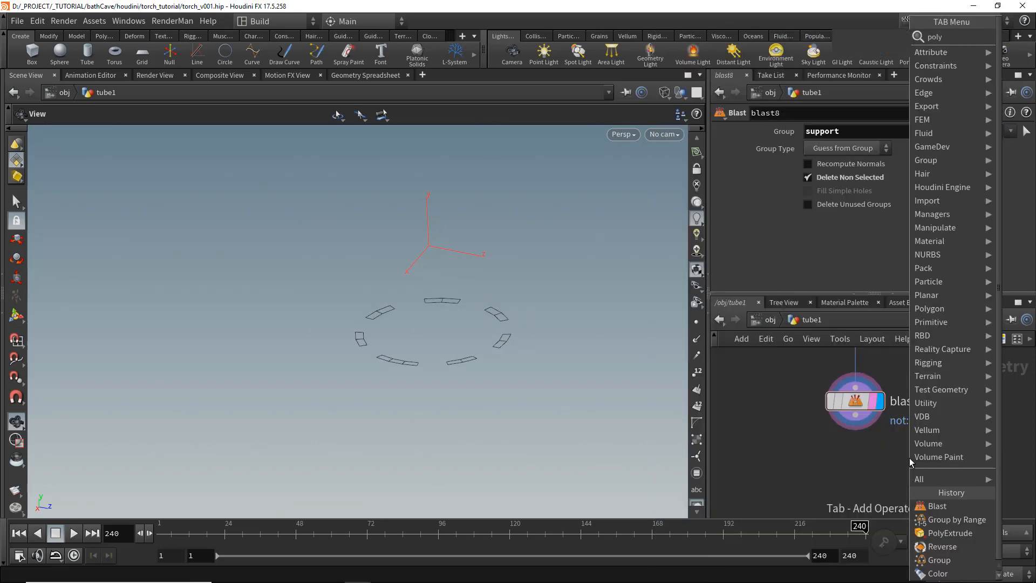
key(Return)
click(847, 474)
drag(835, 460, 855, 415)
click(873, 475)
scroll(974, 191, up, 1)
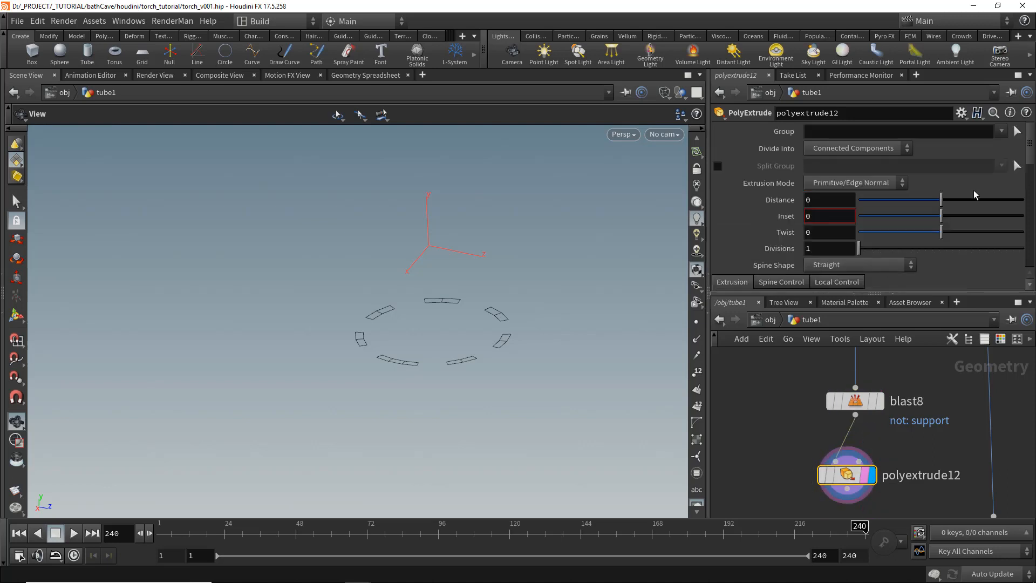
drag(942, 198, 965, 199)
- Output the extruded front faces into a group named facetoproject and save the file
scroll(830, 215, down, 4)
scroll(837, 183, up, 2)
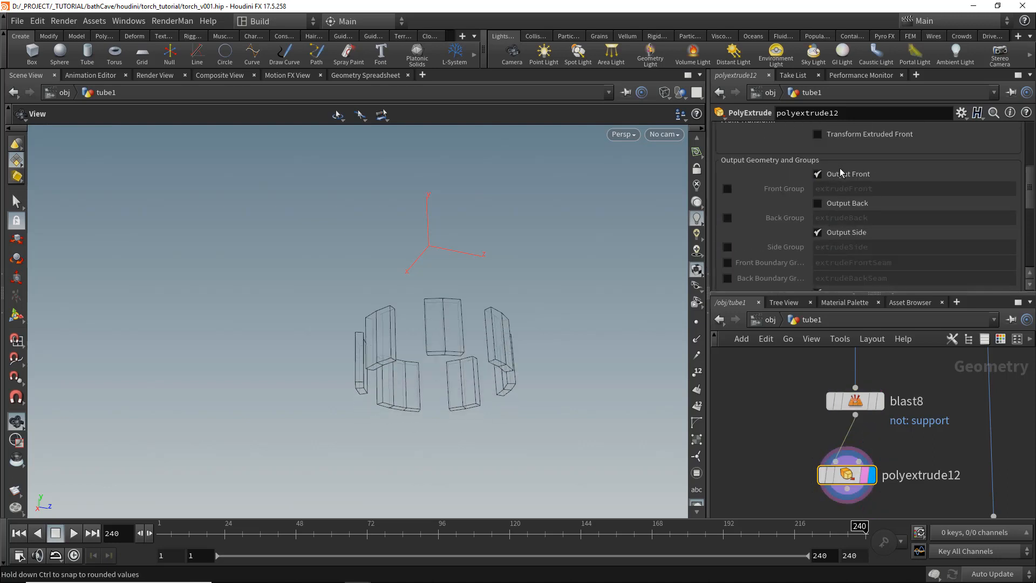
key(shift+w)
drag(455, 306, 454, 279)
click(728, 189)
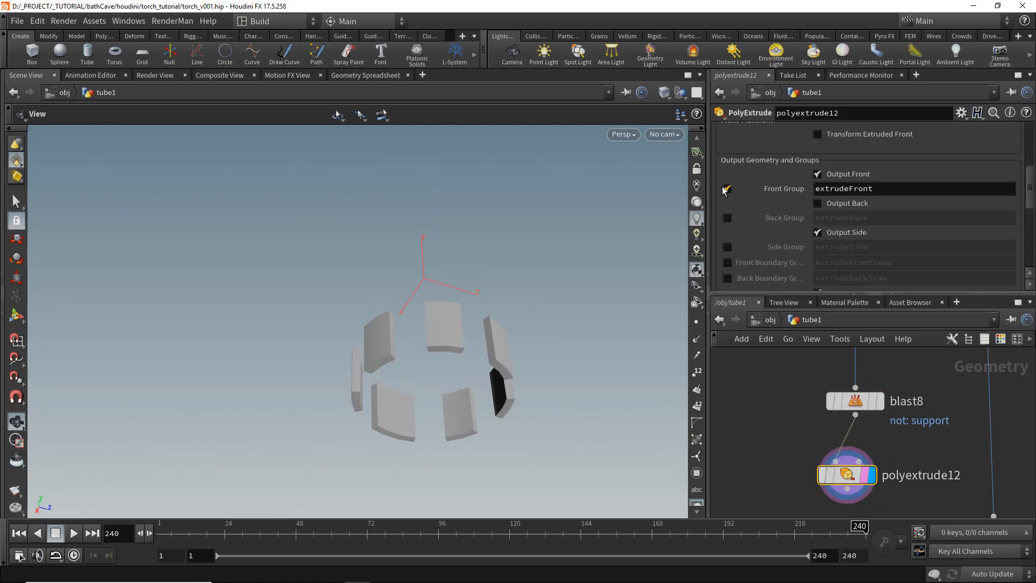
drag(541, 297, 534, 311)
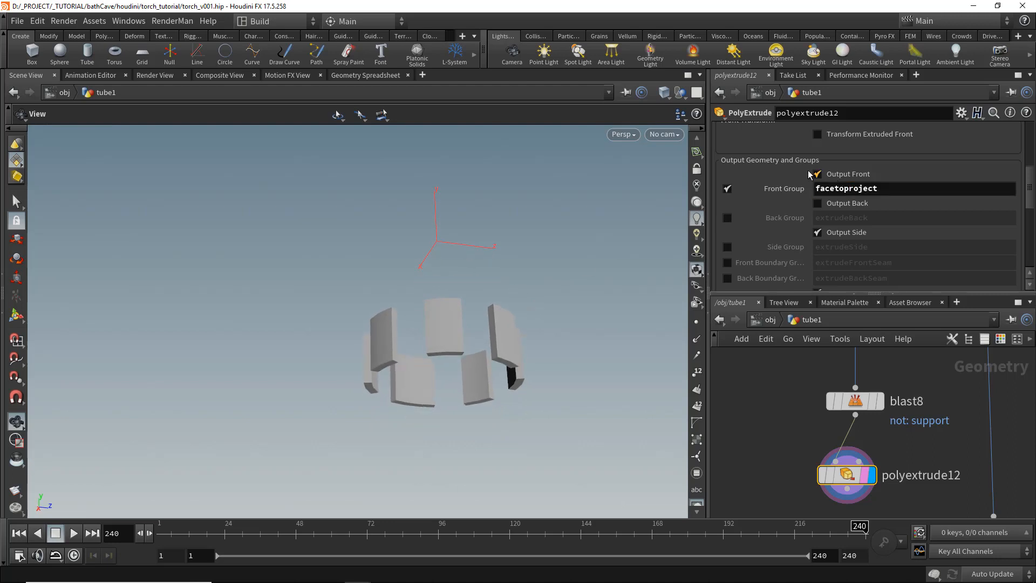
drag(612, 302, 546, 291)
scroll(918, 432, down, 6)
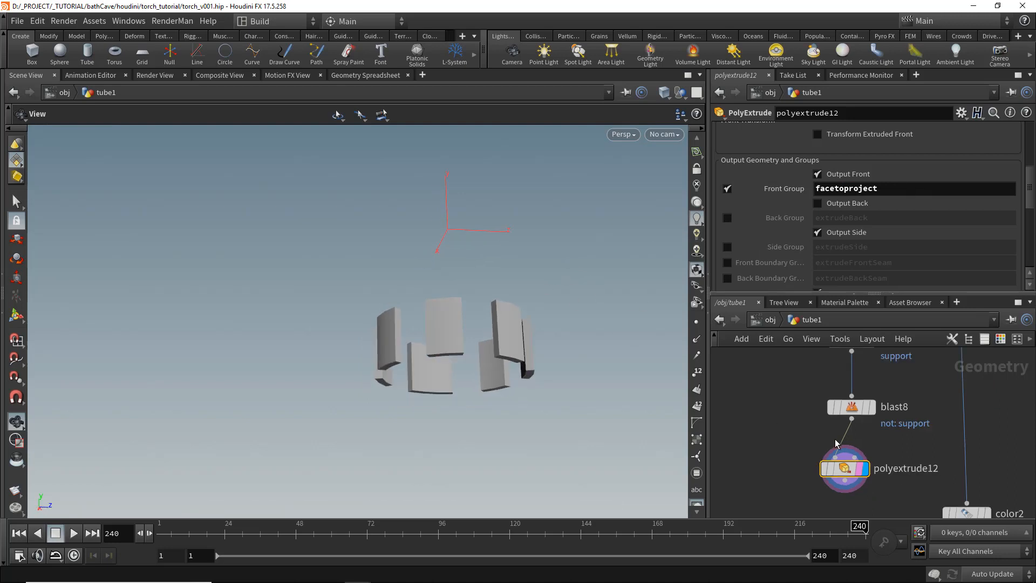
key(ctrl+s)
- Template the TORCHE_HANDLE null so the handle shows as a reference in the viewport
scroll(985, 471, up, 5)
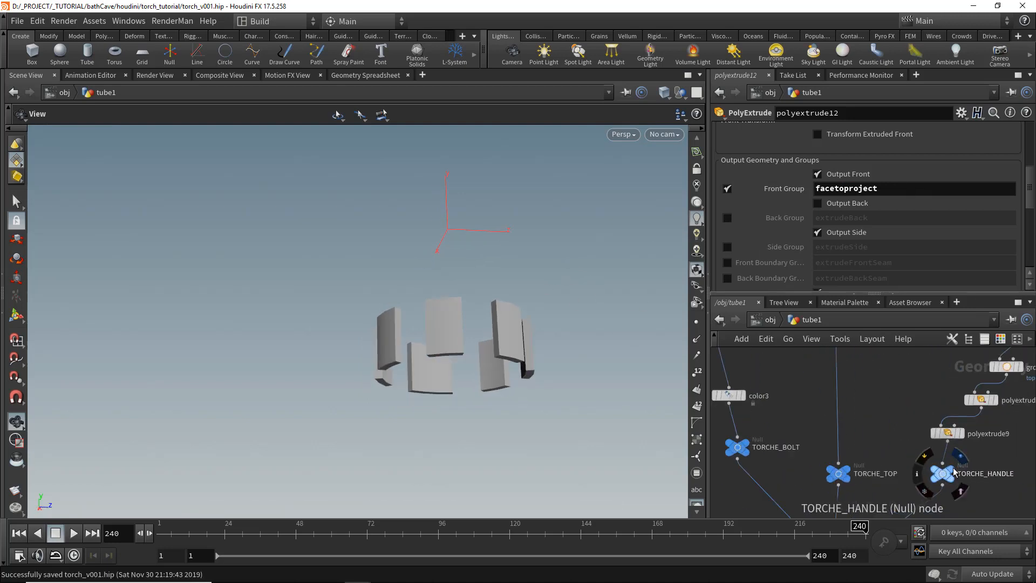
middle_drag(995, 471, 968, 460)
click(934, 463)
drag(587, 398, 489, 410)
key(shift+w)
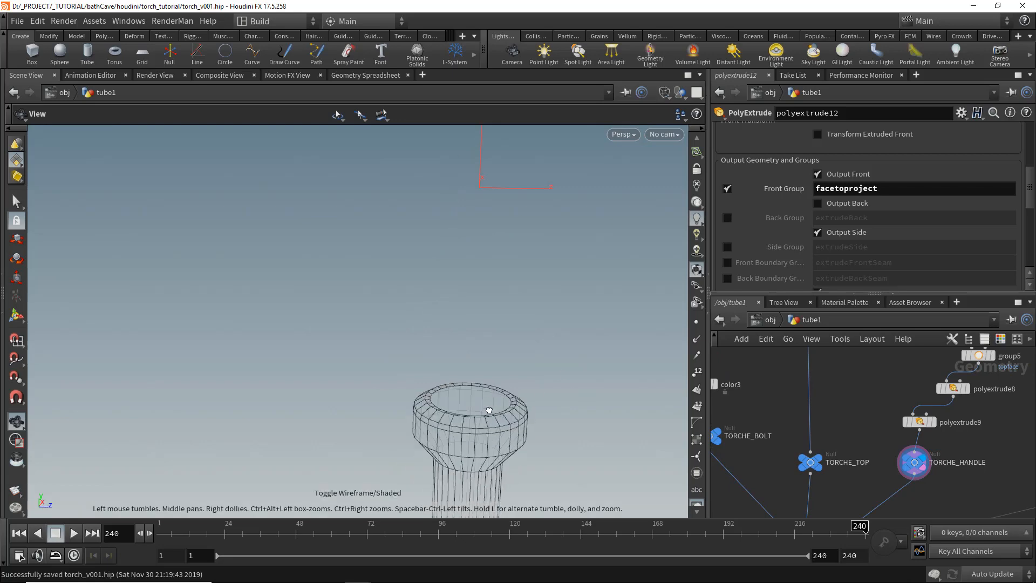
- Add a Ray node below polyextrude12 and wire the TORCHE_HANDLE null into its collision input
scroll(844, 430, down, 6)
middle_drag(752, 445, 853, 430)
scroll(786, 399, up, 4)
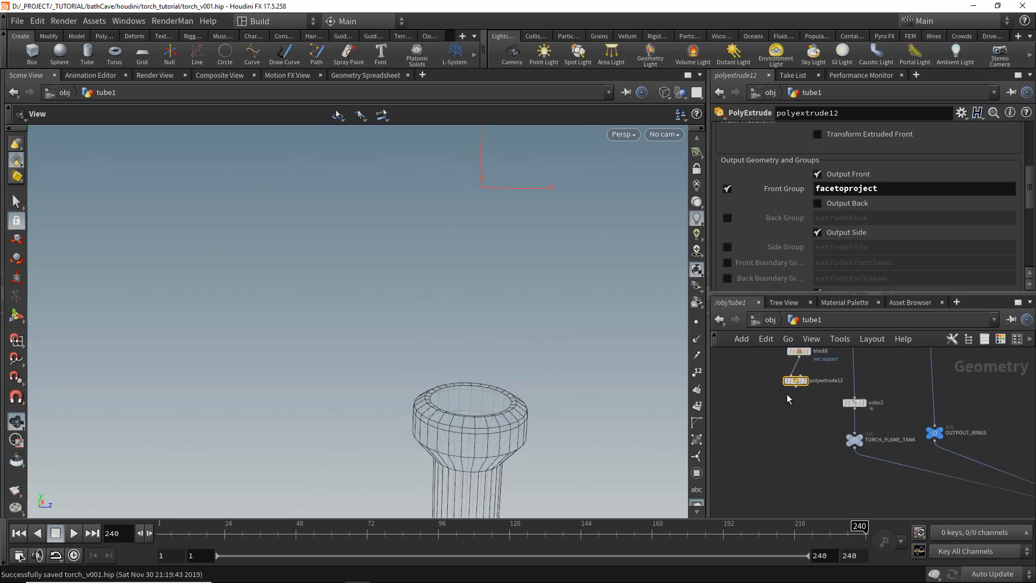
middle_drag(769, 412, 786, 428)
key(Tab)
text(ray)
key(Return)
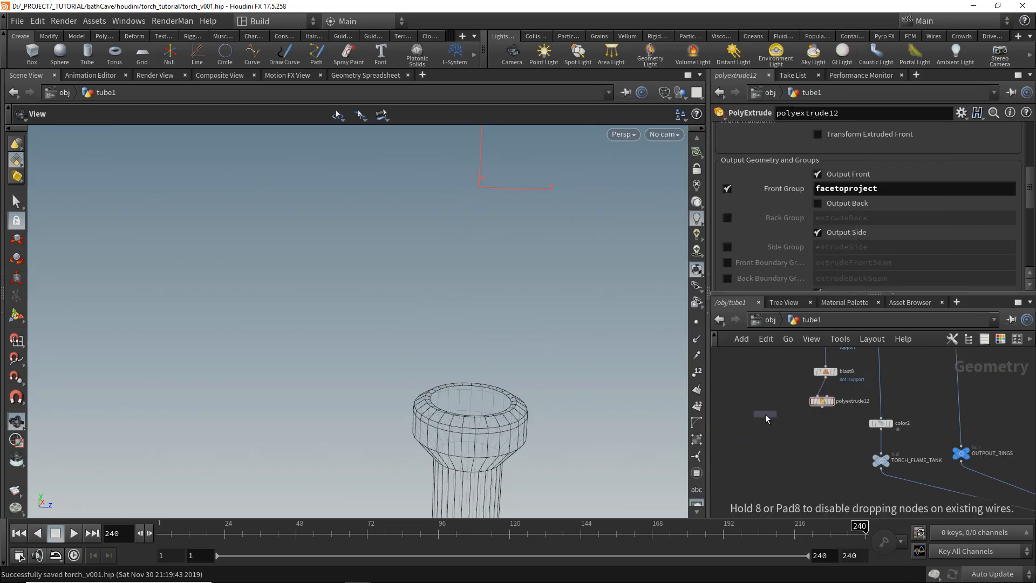
click(765, 413)
middle_drag(855, 410, 796, 385)
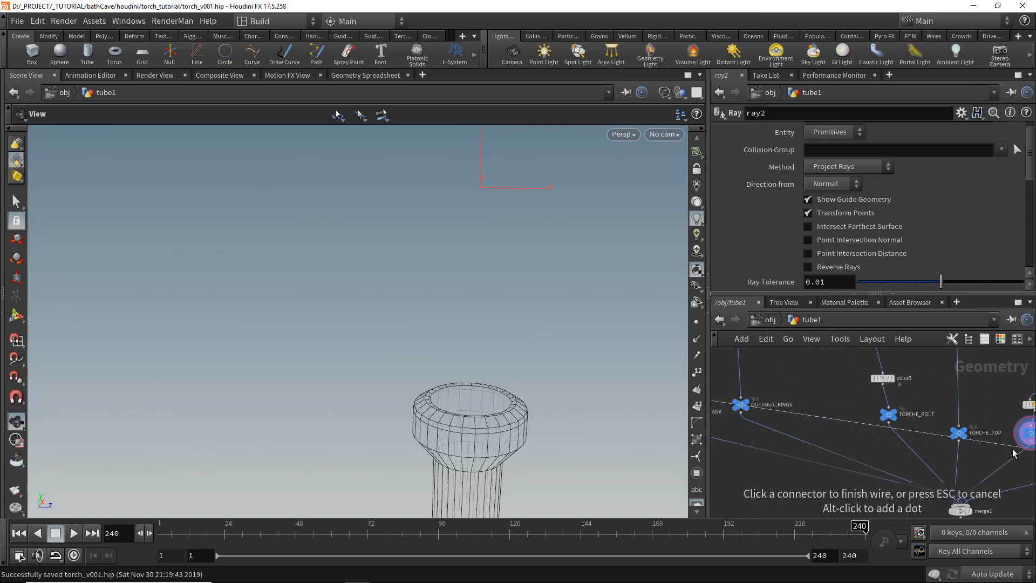
click(1015, 449)
- Add an Object Merge node referencing /obj/tube1/TORCHE_HANDLE and connect it to the Ray node's collision input
scroll(891, 442, down, 4)
middle_drag(773, 453, 820, 463)
scroll(769, 419, up, 4)
key(1)
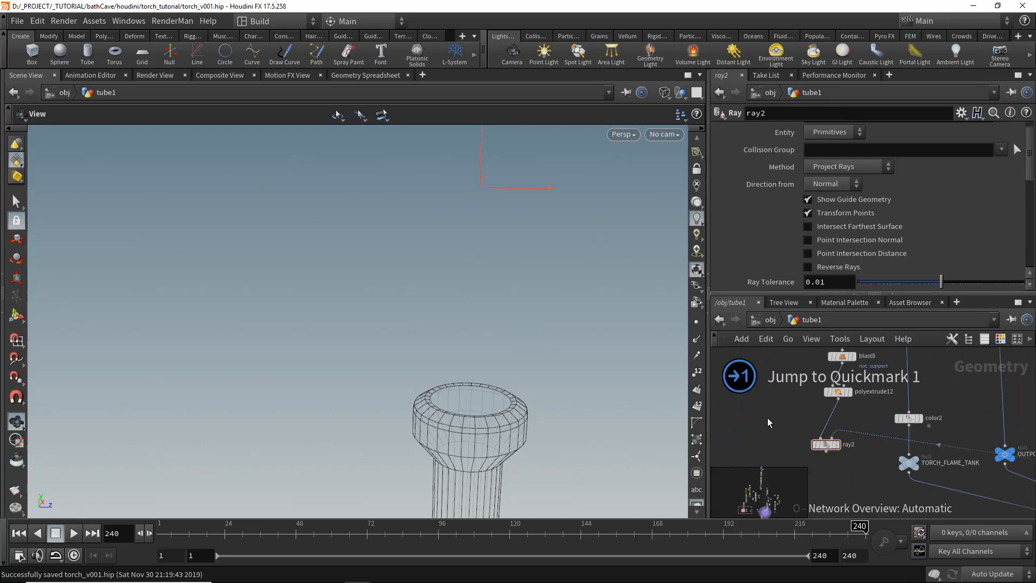
key(Tab)
key(Escape)
click(767, 417)
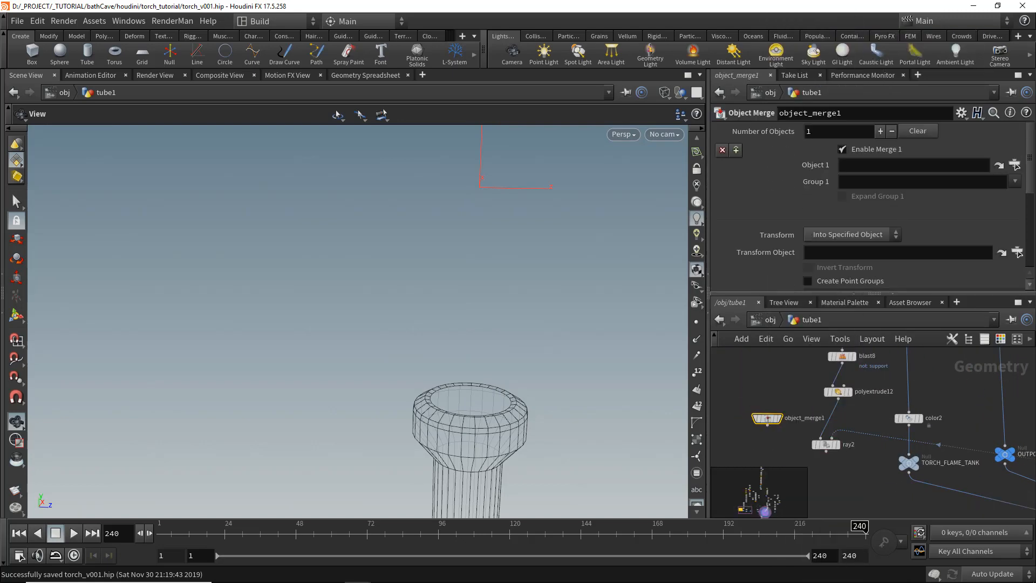
click(1018, 166)
drag(1016, 147, 1021, 78)
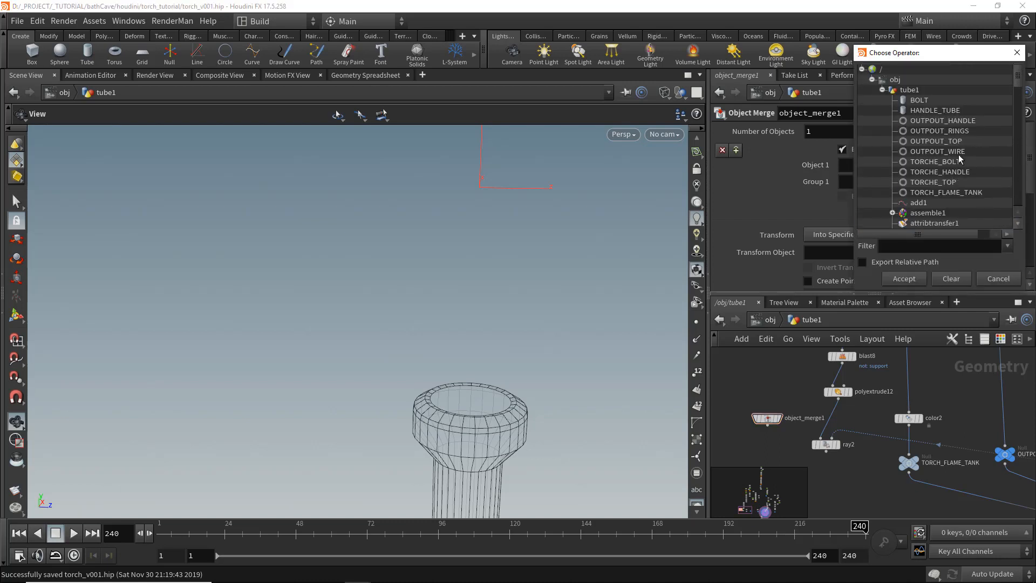
click(922, 279)
scroll(773, 391, up, 3)
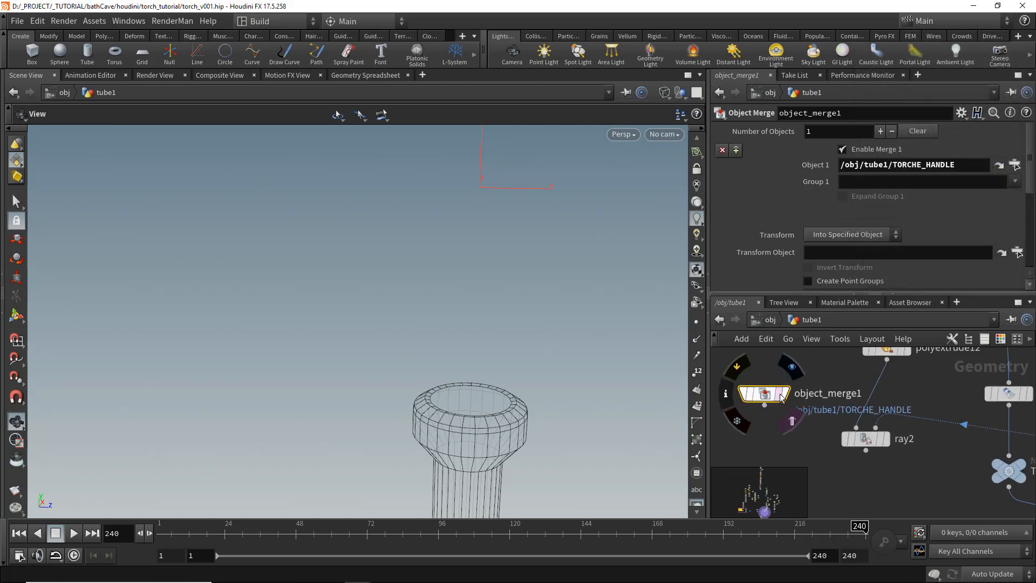
click(763, 391)
scroll(880, 436, up, 2)
- Display the Ray node and set its method to Minimum Distance and its group to facetoproject
click(890, 440)
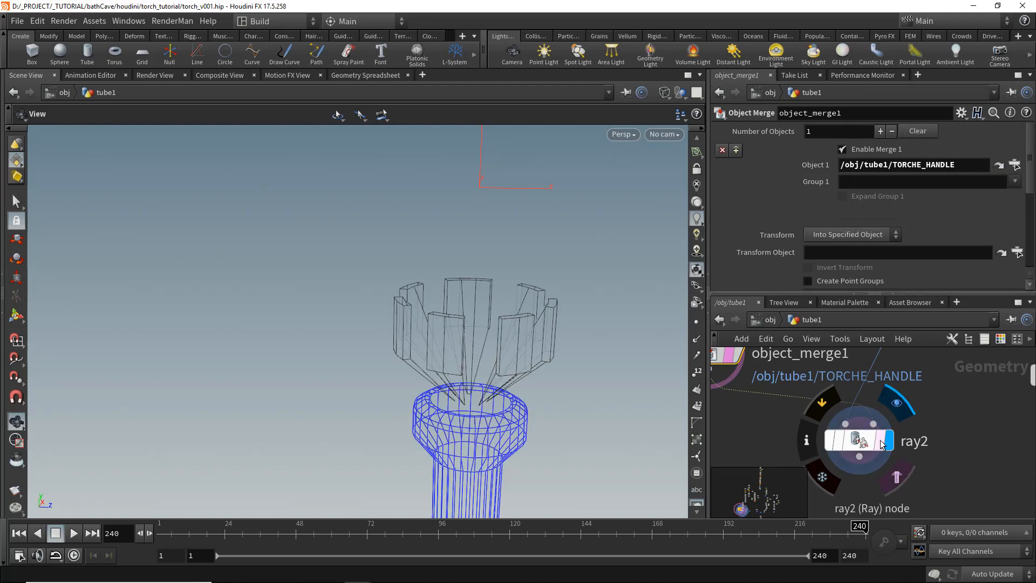
click(860, 441)
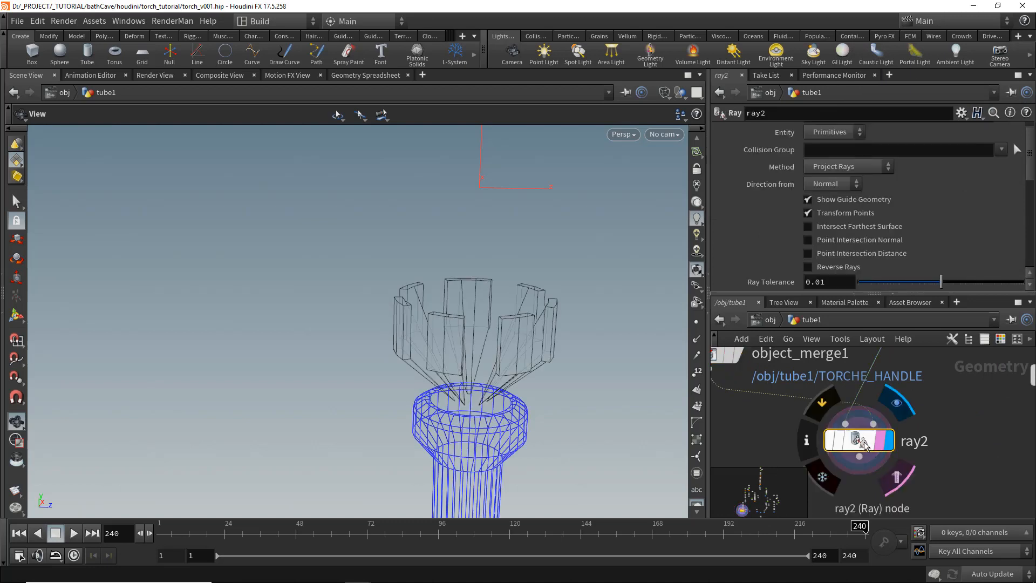
click(852, 180)
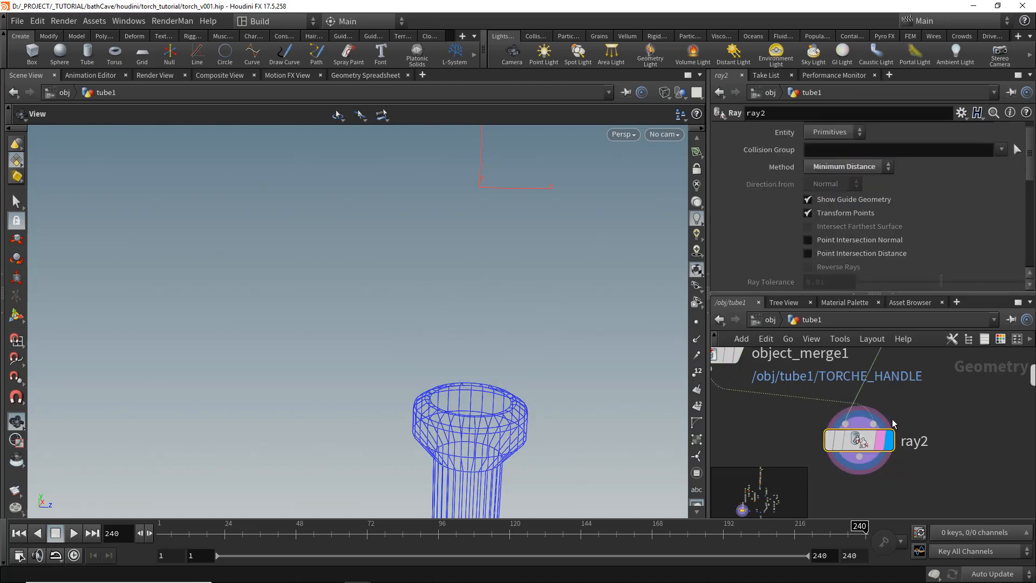
scroll(991, 143, up, 1)
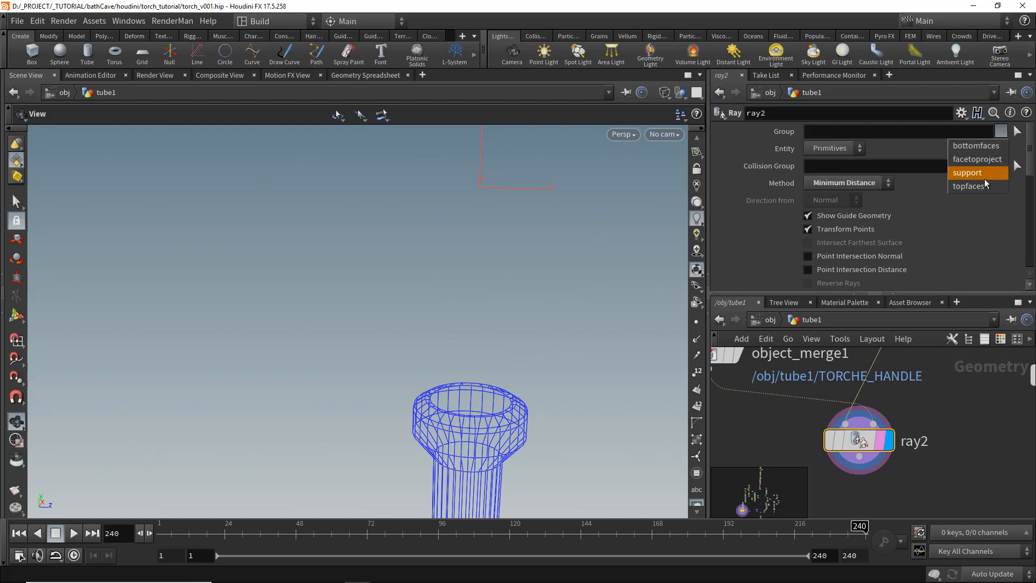
click(984, 162)
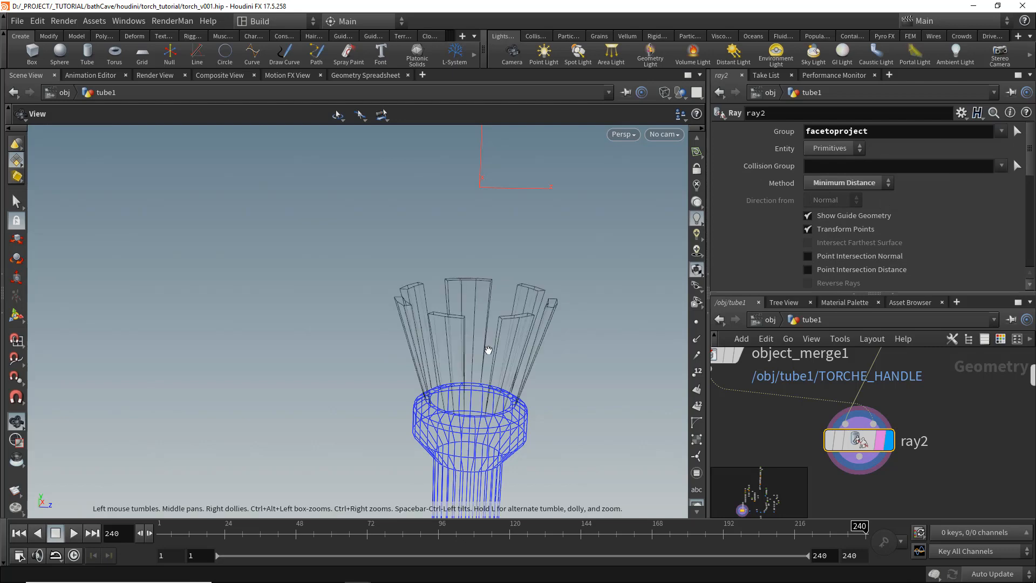
- Adjust polyextrude8's inset to about 0.095 to narrow the head strips
drag(488, 351, 541, 392)
scroll(553, 384, up, 5)
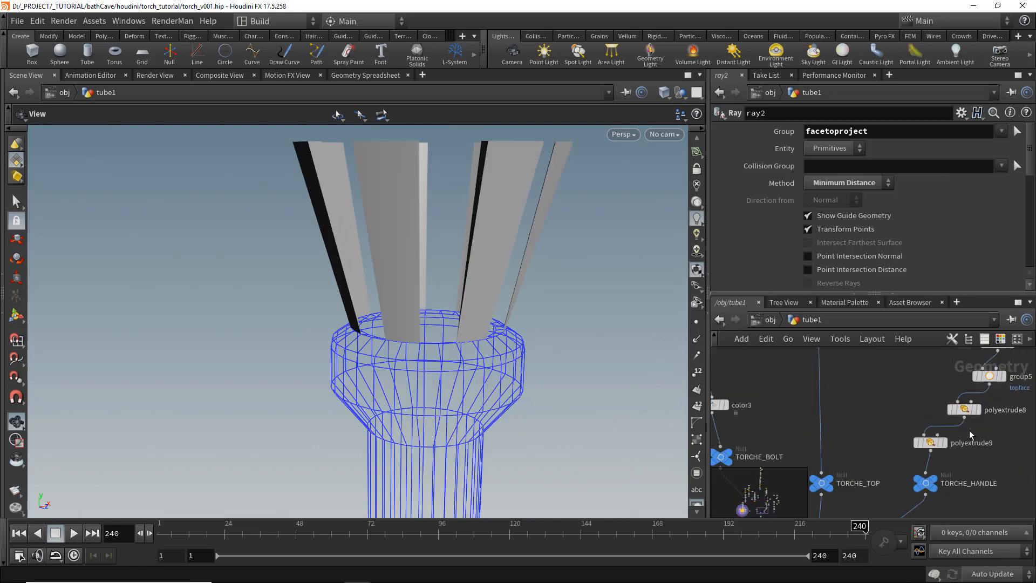
click(970, 430)
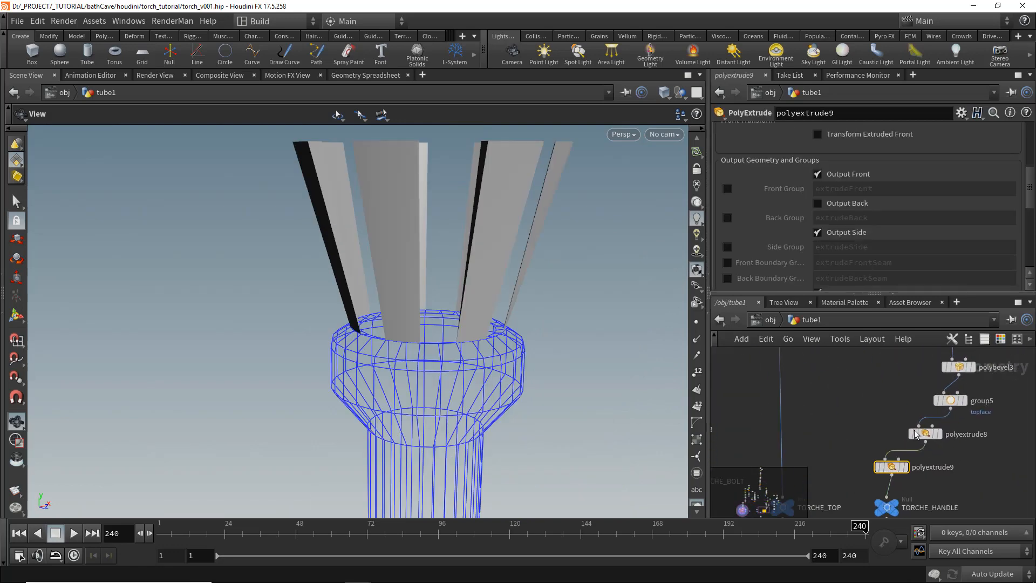
click(915, 435)
drag(955, 216, 933, 216)
drag(358, 289, 410, 296)
drag(933, 217, 951, 219)
- Set transform3's uniform scale to about 0.8
scroll(895, 443, down, 5)
middle_drag(804, 378, 860, 444)
scroll(831, 396, up, 2)
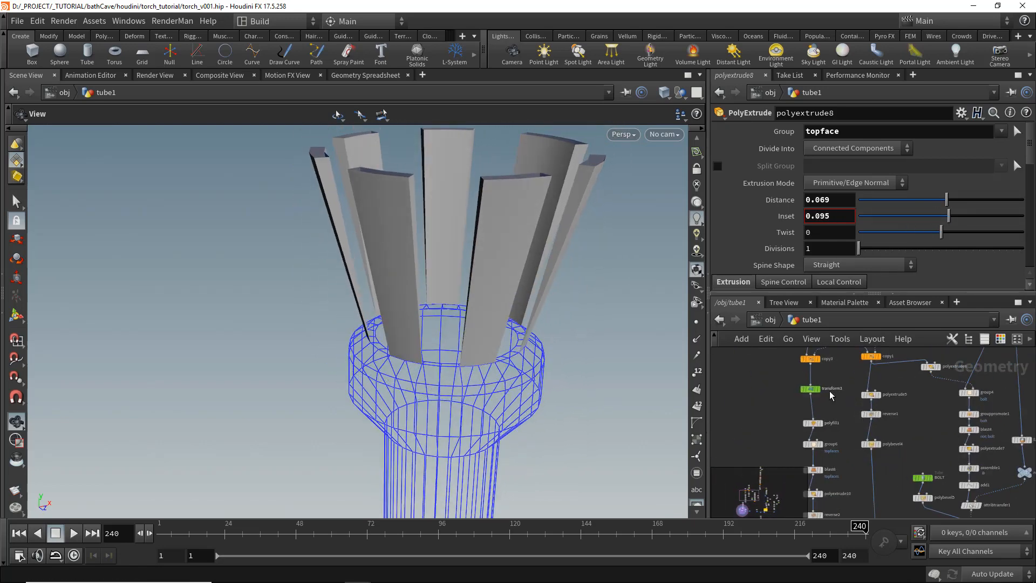
click(811, 389)
middle_drag(833, 214, 812, 215)
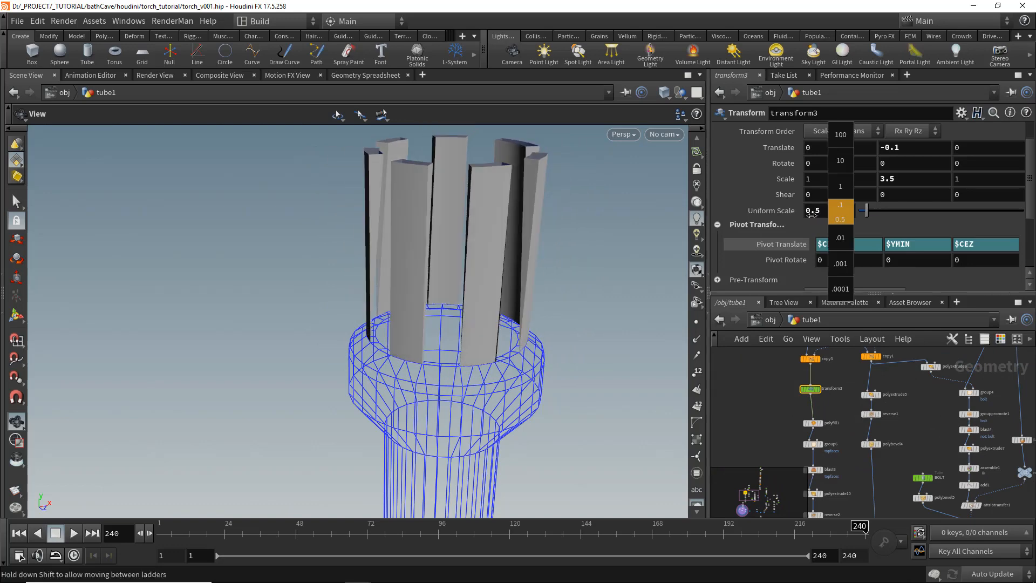
drag(531, 252, 502, 281)
right_drag(502, 280, 503, 298)
drag(503, 297, 497, 302)
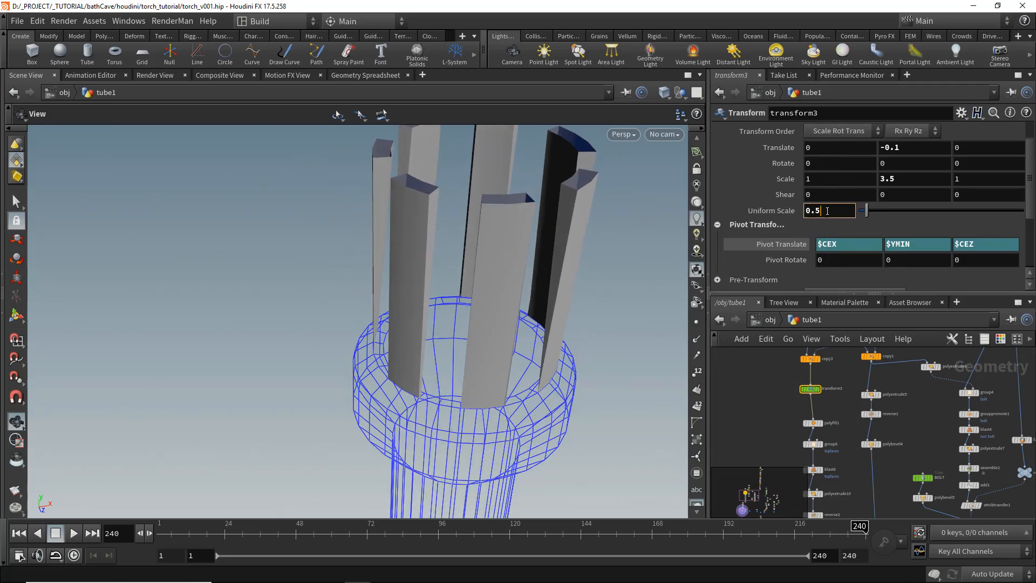
key(BackSpace)
text(7)
key(Return)
click(827, 211)
key(BackSpace)
text(8)
key(Return)
middle_drag(825, 211, 797, 215)
- Add a Blast node below object_merge1 that keeps only the topface group
middle_drag(774, 411, 869, 370)
scroll(791, 394, down, 4)
scroll(795, 394, up, 5)
click(848, 403)
key(Tab)
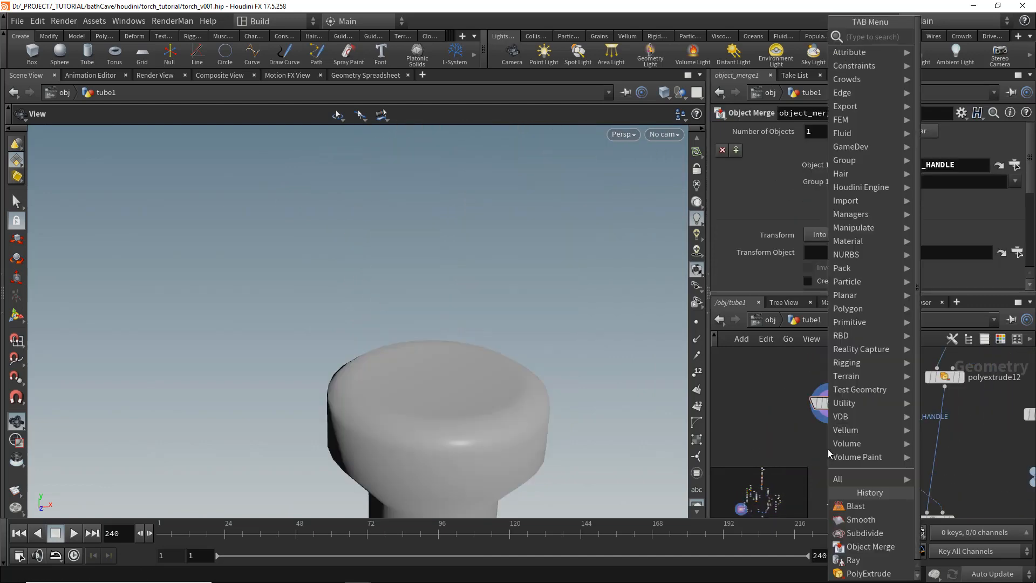
text(blast)
key(Return)
click(848, 440)
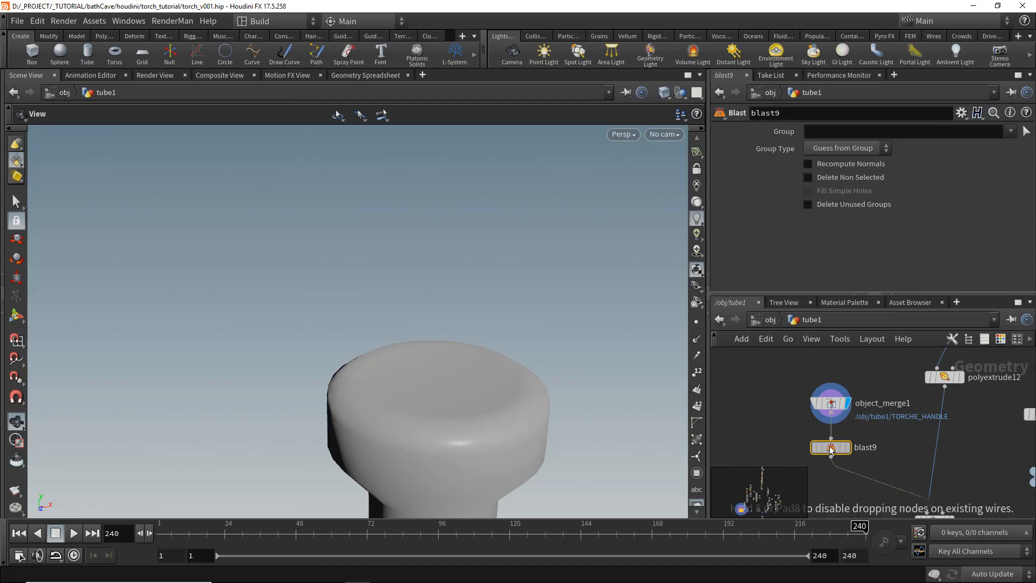
click(832, 449)
click(984, 214)
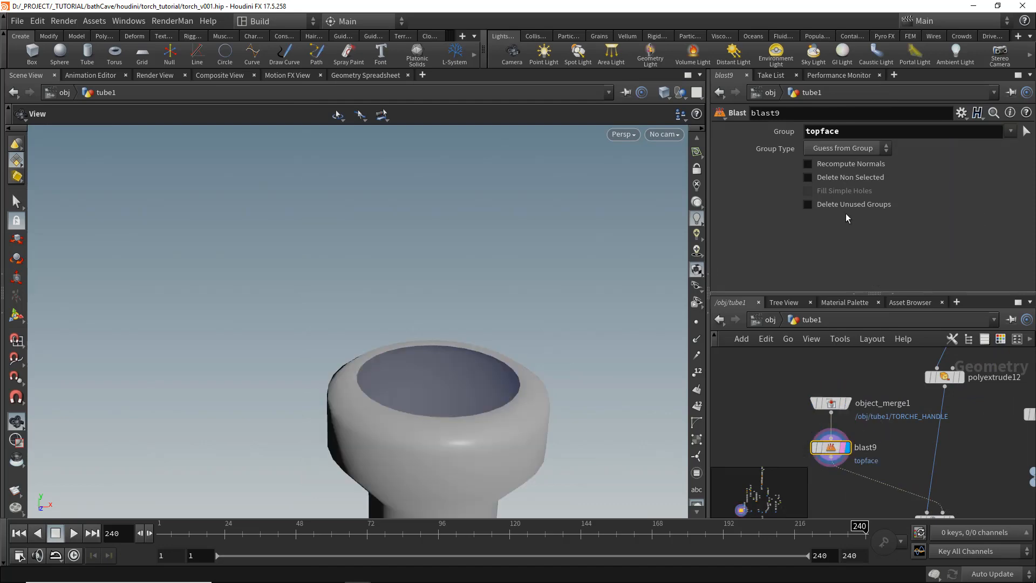
click(808, 177)
- Add a Transform node below blast9 and set its uniform scale to about 1.93
key(Tab)
text(tr)
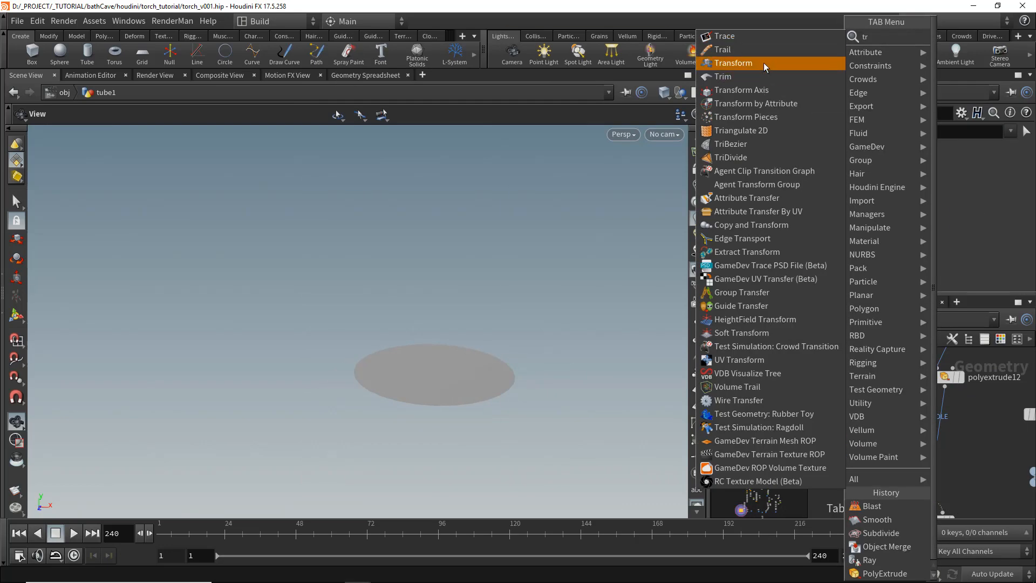
click(763, 62)
click(852, 457)
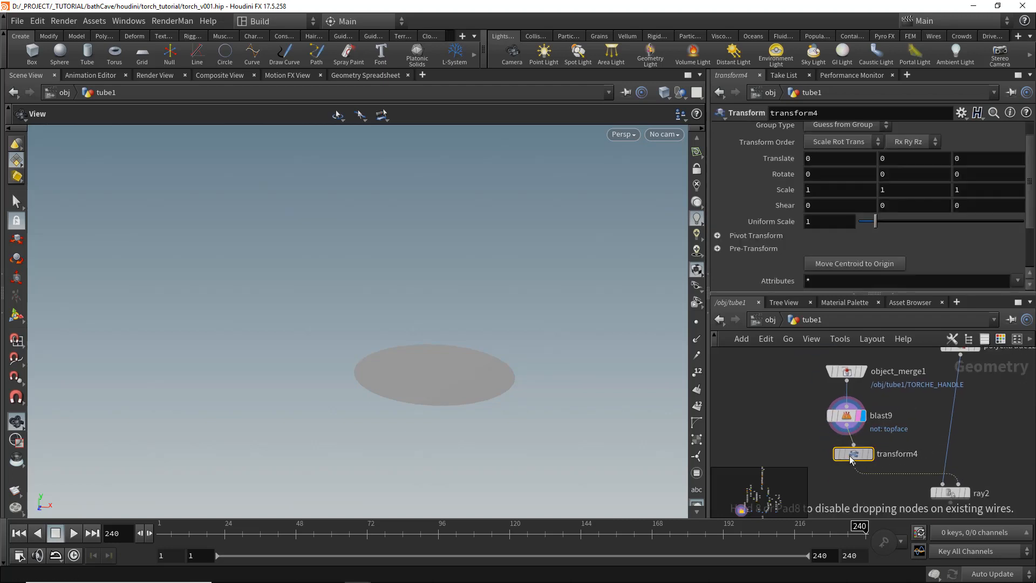
drag(891, 225, 893, 225)
click(867, 453)
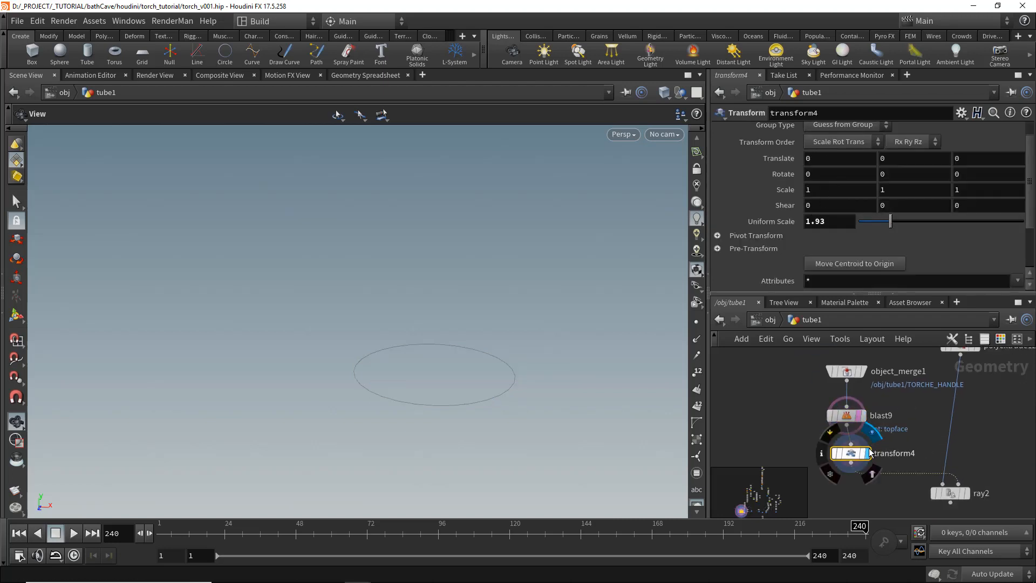
- Set transform4's pivot translate to $CEX, $CEY and $CEZ
click(767, 236)
text($CEX)
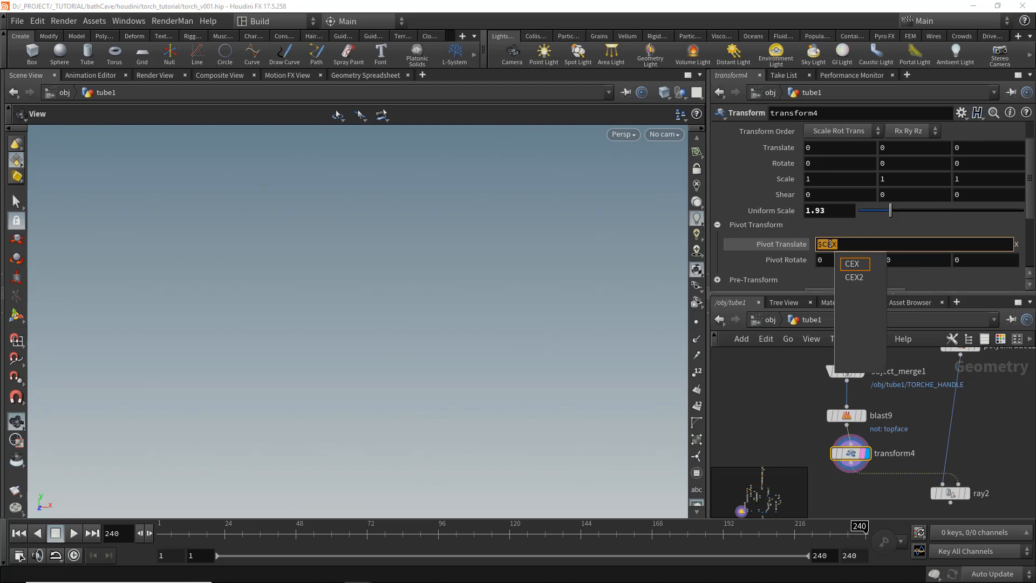
key(Tab)
text($CEY)
key(Tab)
text($CEZ)
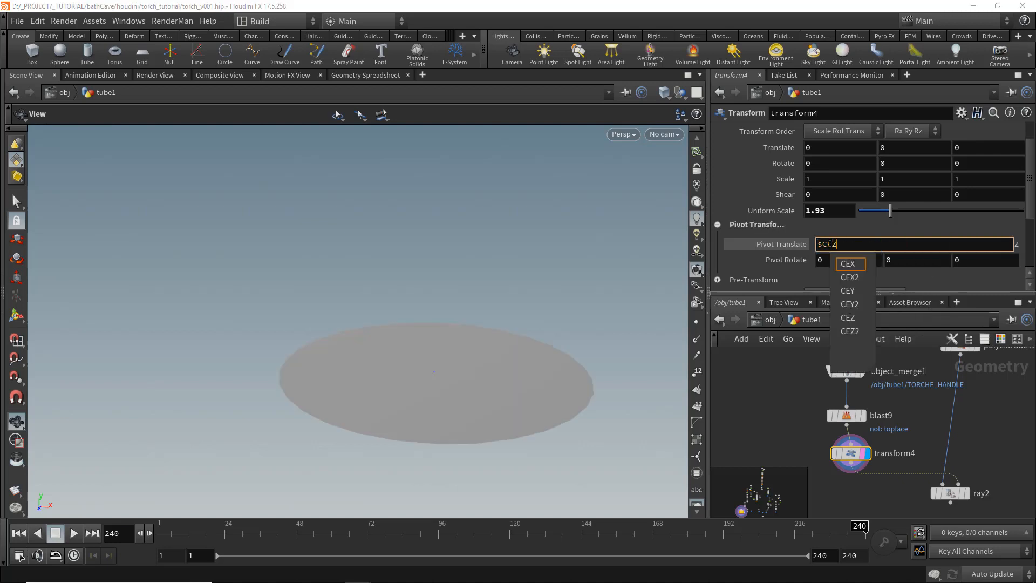
key(Return)
- Display ray2 and connect transform4 into it as the geometry to project onto
scroll(937, 474, up, 2)
click(967, 471)
click(944, 472)
scroll(942, 471, down, 5)
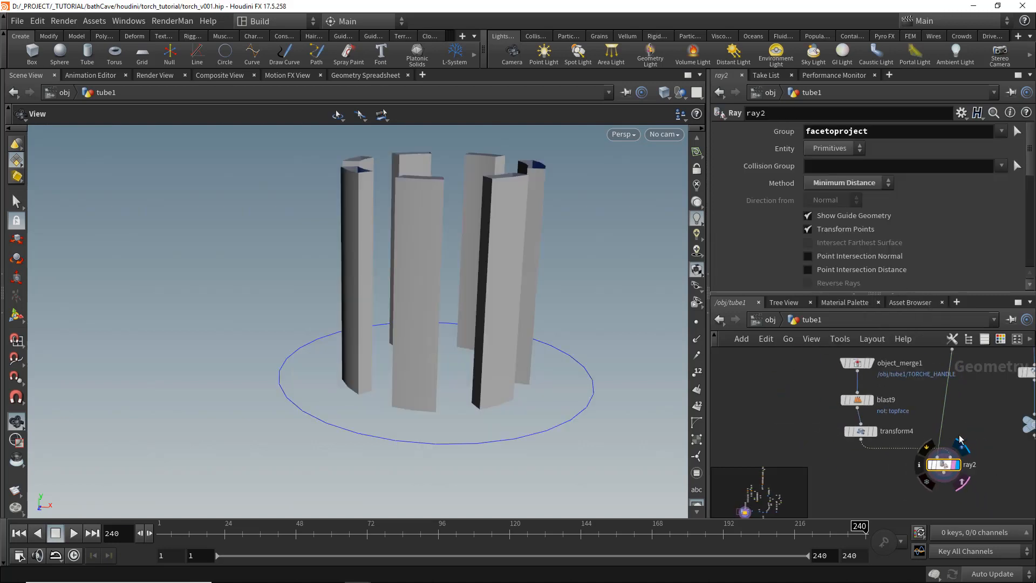
middle_drag(826, 420, 835, 450)
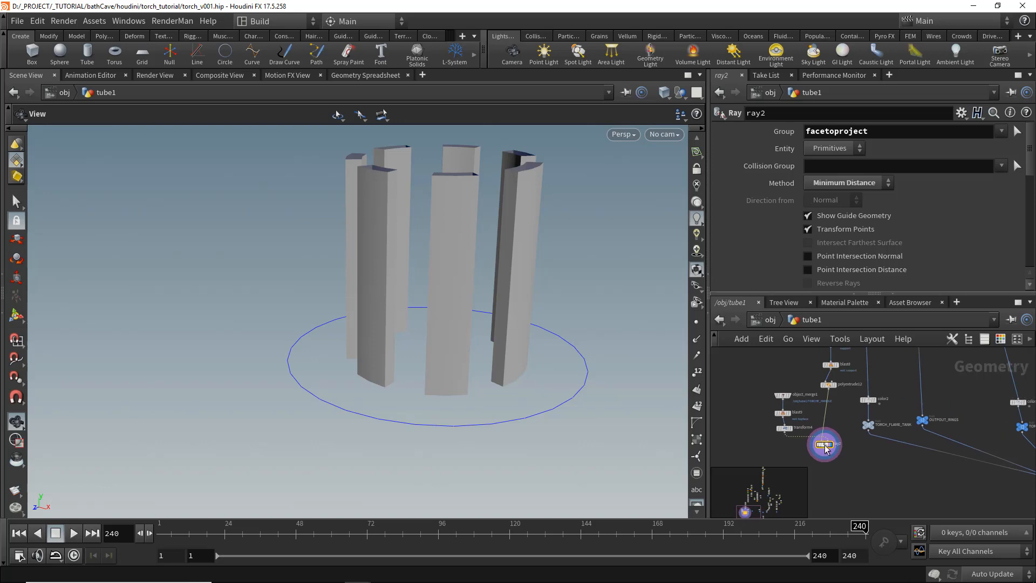
- Add a Merge node combining the flame tank group7 with ray2's output and feed it into color2
drag(824, 444, 828, 413)
drag(759, 377, 784, 381)
scroll(862, 405, up, 3)
drag(852, 489, 875, 410)
click(898, 389)
key(Tab)
text(mer)
key(Return)
scroll(879, 392, up, 3)
click(866, 403)
drag(875, 401, 783, 439)
drag(468, 238, 469, 186)
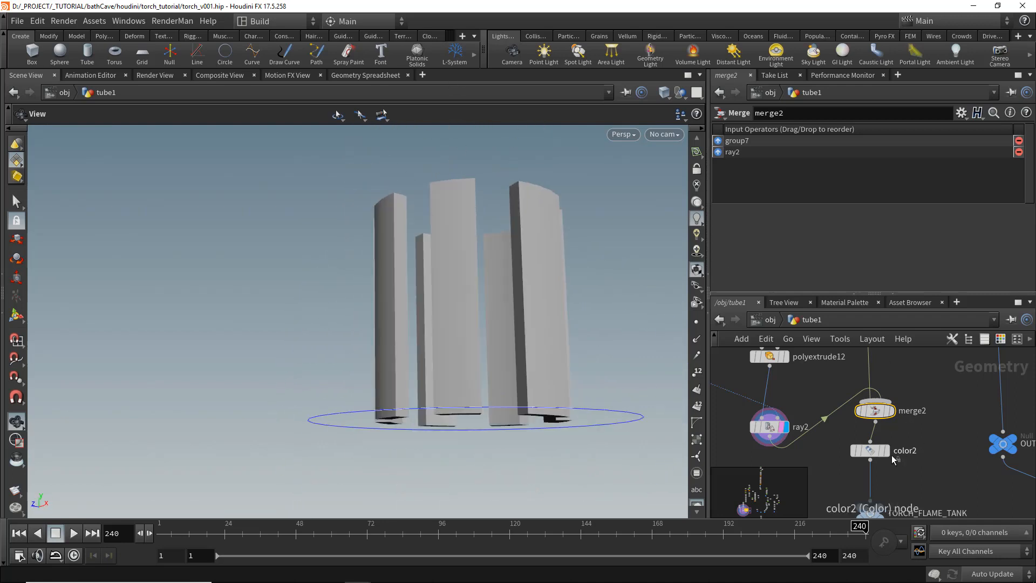
- Display color2 and then normal1 to inspect the projected strips on the full torch
click(886, 451)
drag(407, 174, 489, 415)
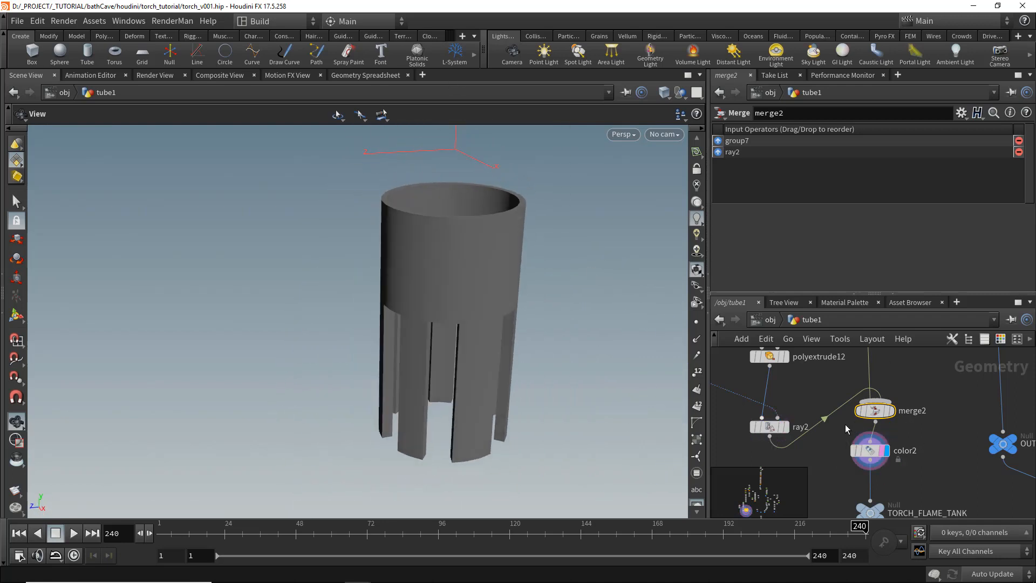
key(h)
middle_drag(1007, 512, 925, 495)
scroll(926, 494, up, 6)
click(932, 462)
click(904, 461)
drag(465, 373, 422, 362)
scroll(439, 364, down, 5)
scroll(904, 444, down, 8)
middle_drag(807, 384, 931, 459)
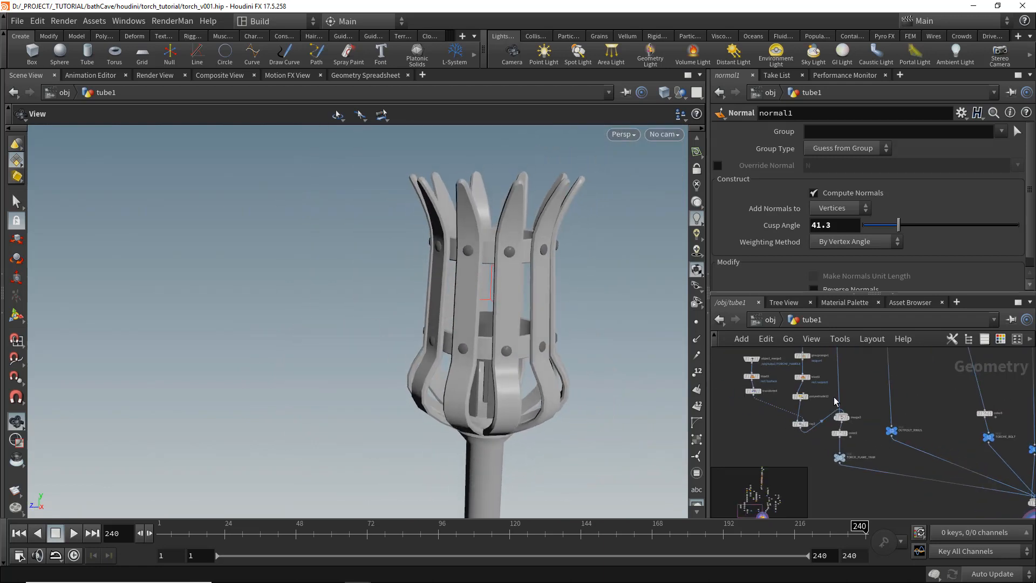
- Set transform3's uniform scale to 0.7 and its Y scale to 3.8
scroll(860, 393, up, 1)
middle_drag(837, 400, 843, 478)
middle_drag(882, 399, 875, 498)
click(847, 416)
scroll(521, 338, up, 2)
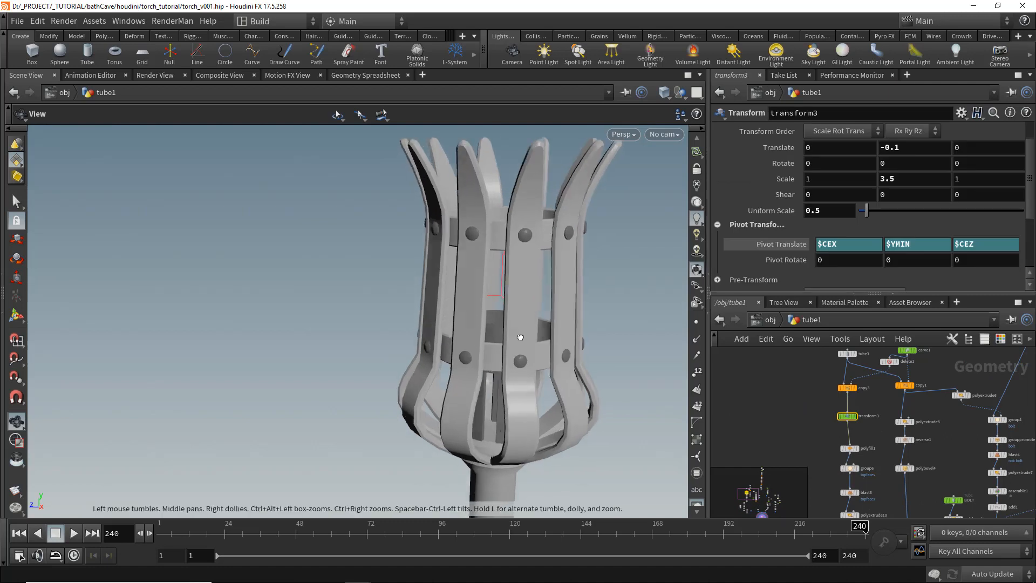
drag(520, 338, 532, 336)
middle_drag(825, 208, 852, 210)
mouse_move(510, 342)
mouse_down()
mouse_move(488, 335)
mouse_move(492, 354)
mouse_move(499, 346)
mouse_up()
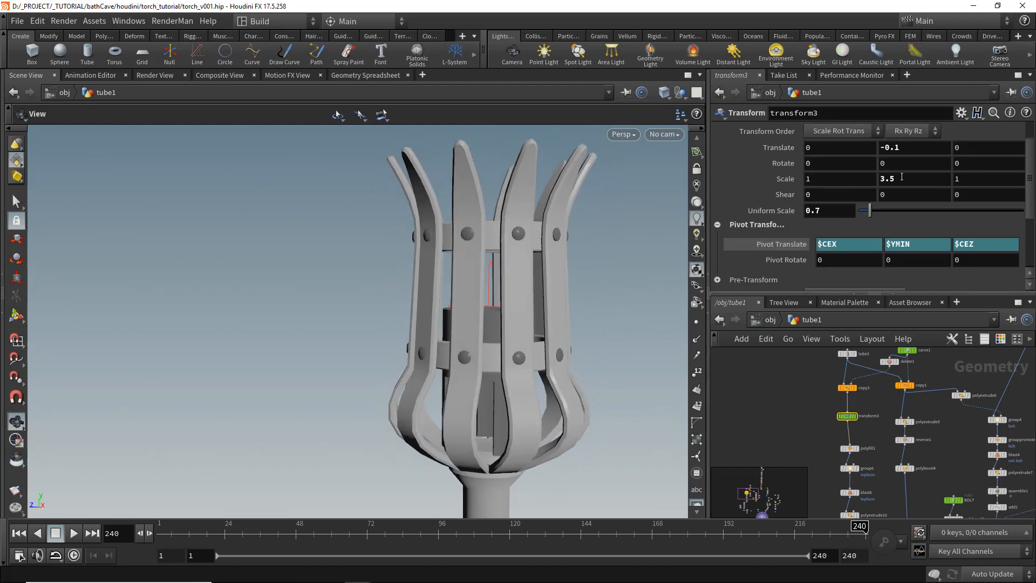
middle_drag(902, 177, 881, 189)
scroll(830, 451, up, 5)
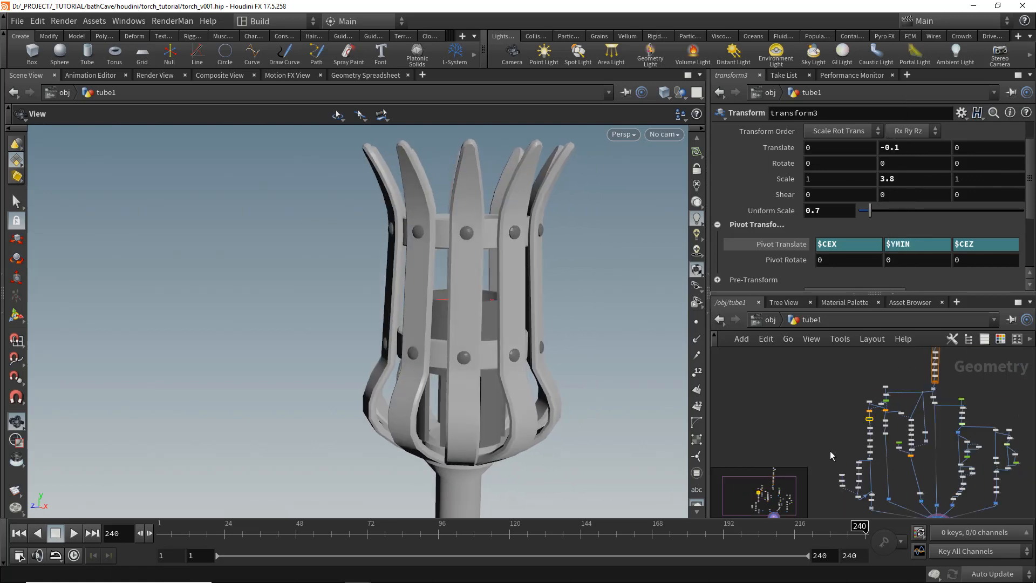
- Set grouprange1's range filter to select 2 of 8 and save the scene
click(789, 396)
click(1001, 338)
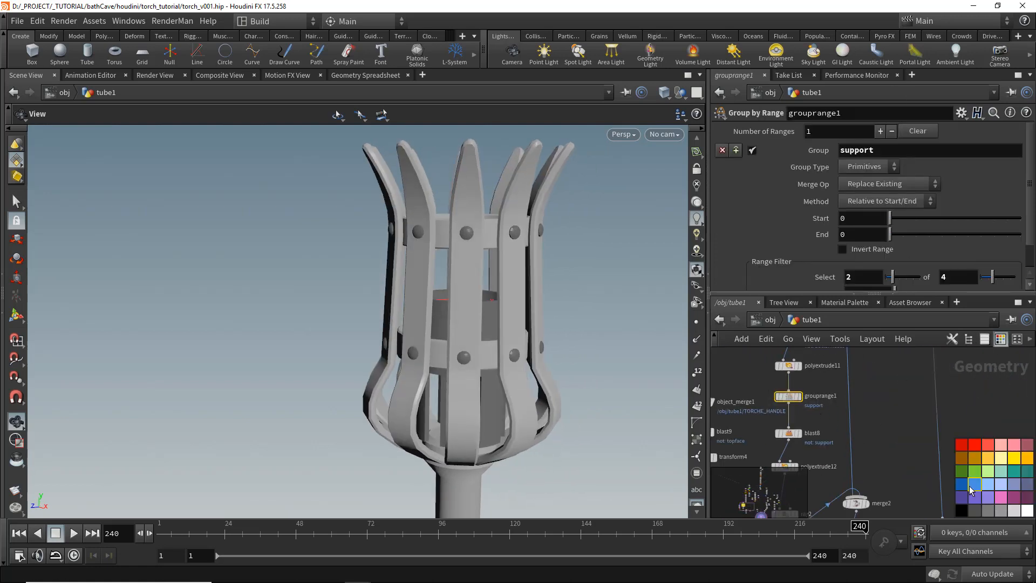
drag(482, 337, 426, 370)
key(ctrl+s)
- Insert a PolyBevel node between merge2 and color2
key(f)
right_drag(381, 163, 416, 216)
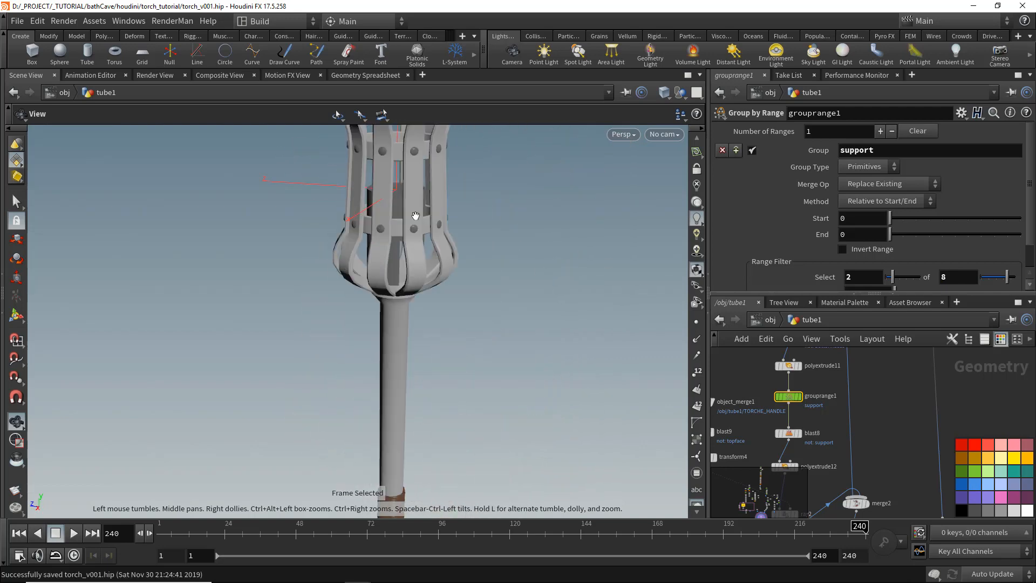
drag(415, 216, 418, 255)
scroll(842, 426, down, 1)
middle_drag(834, 507, 837, 421)
drag(835, 464, 874, 398)
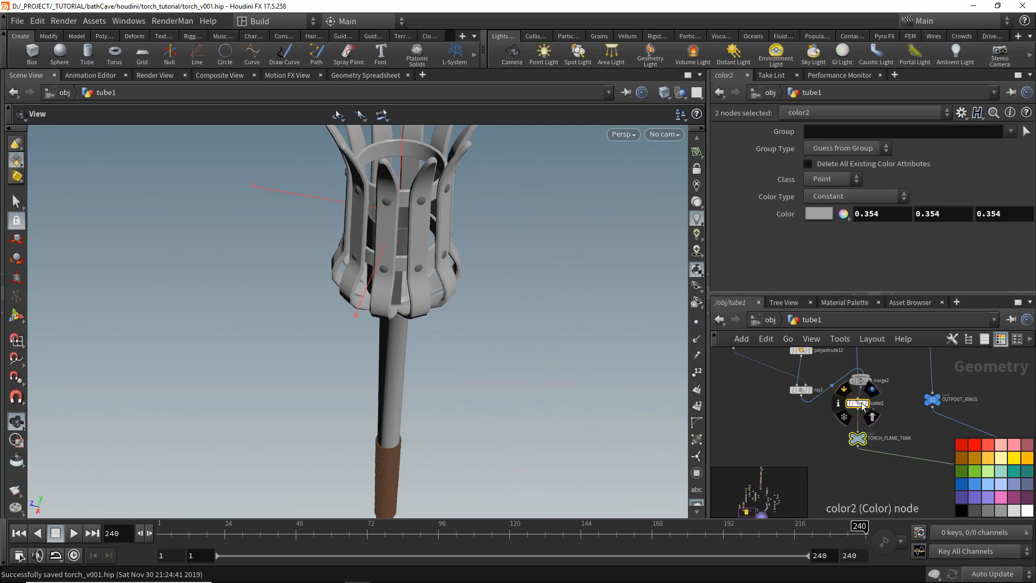
scroll(862, 406, up, 3)
click(873, 372)
key(Tab)
text(polybe)
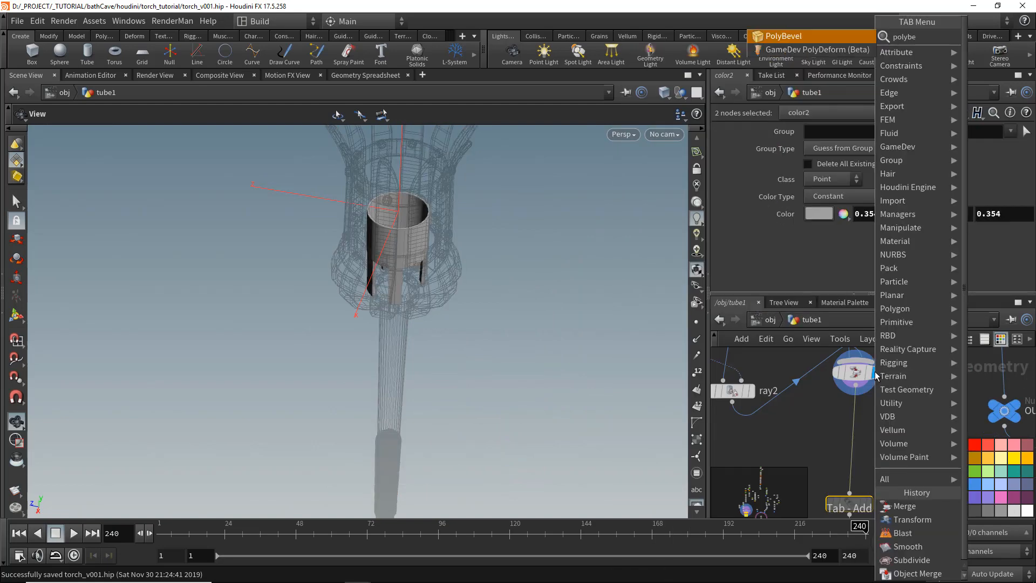
key(Return)
click(863, 447)
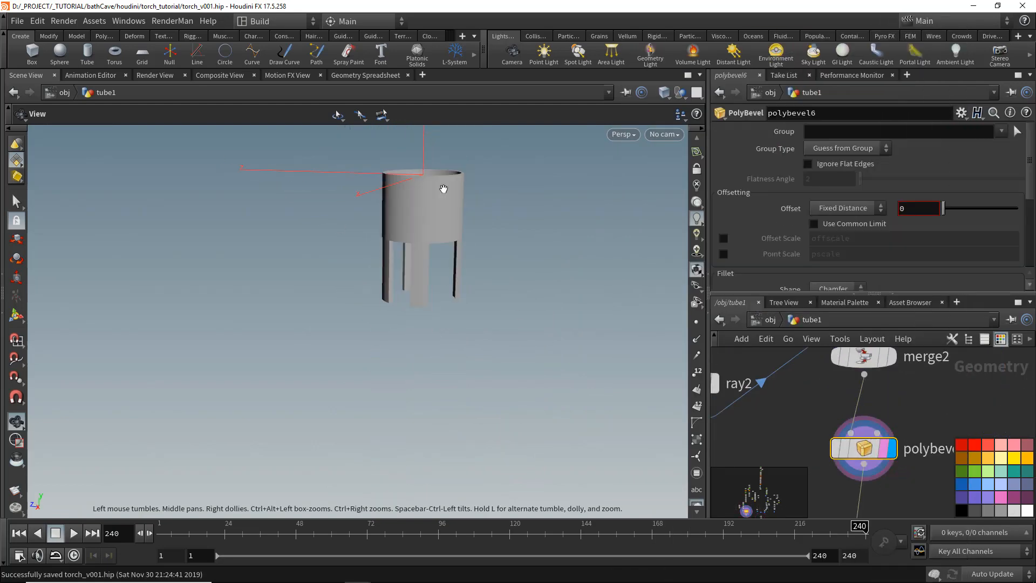
- Enable Ignore Flat Edges on the bevel and set its offset to about 0.029
middle_drag(444, 189, 454, 227)
right_drag(453, 227, 559, 292)
drag(946, 208, 951, 209)
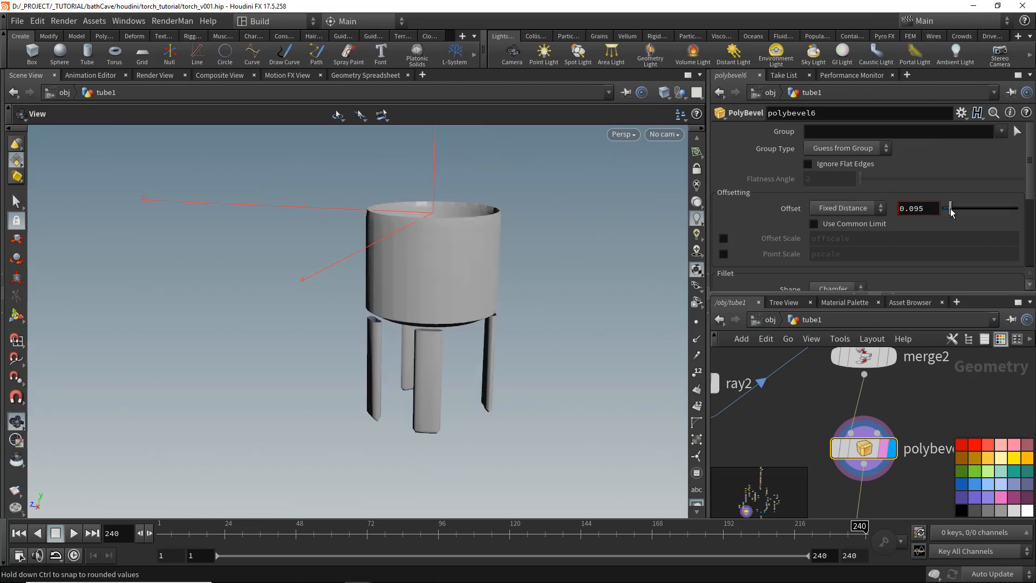
click(808, 164)
mouse_move(860, 179)
mouse_down()
mouse_move(1001, 180)
mouse_move(906, 175)
mouse_up()
key(w)
drag(951, 209, 947, 210)
key(w)
- Set the bevel's flatness angle to about 19.5 and its offset to .01
drag(458, 309, 620, 315)
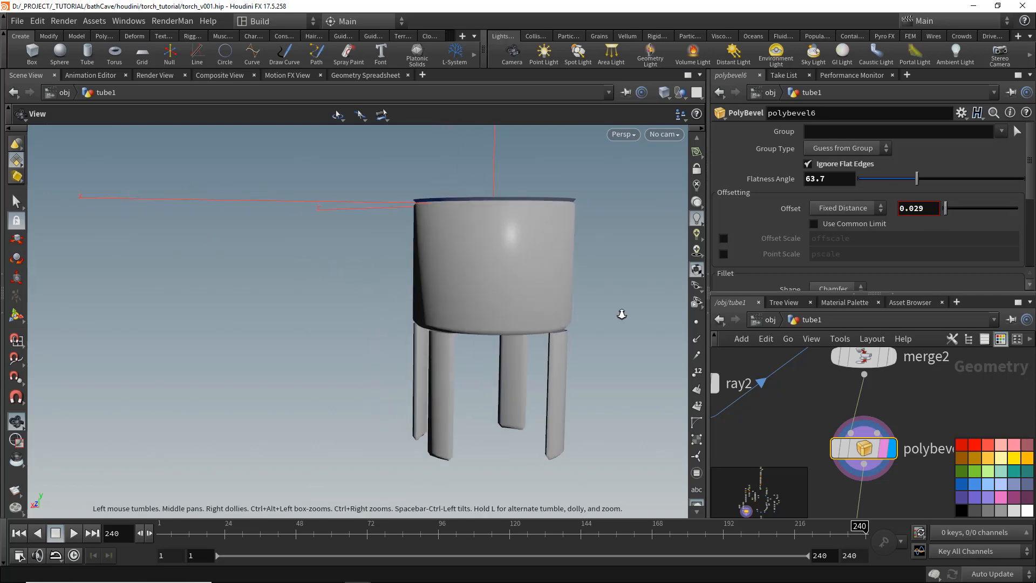
right_drag(620, 314, 539, 291)
key(w)
mouse_move(539, 292)
mouse_down()
mouse_move(574, 306)
mouse_move(488, 305)
mouse_up()
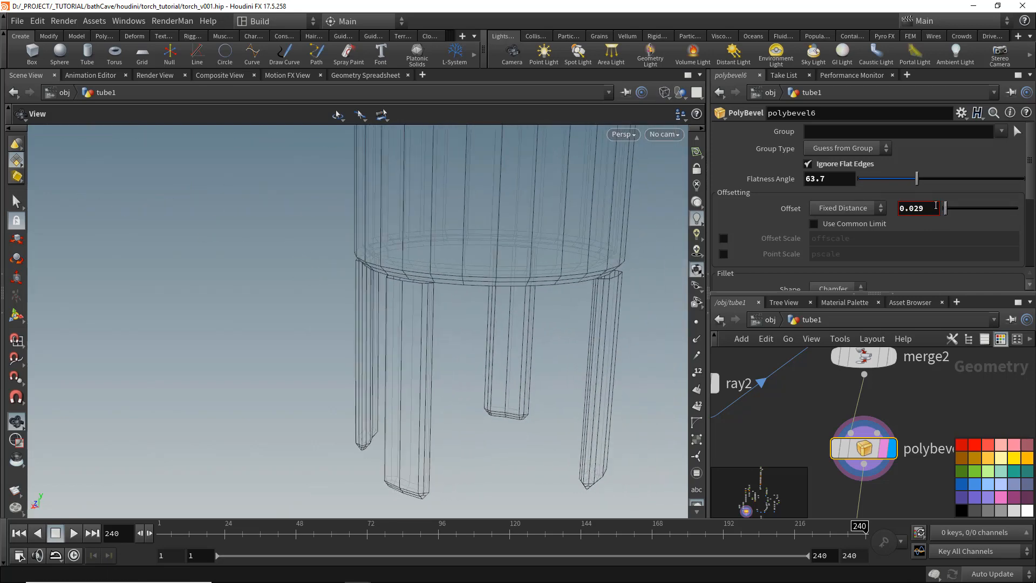
drag(901, 180, 876, 180)
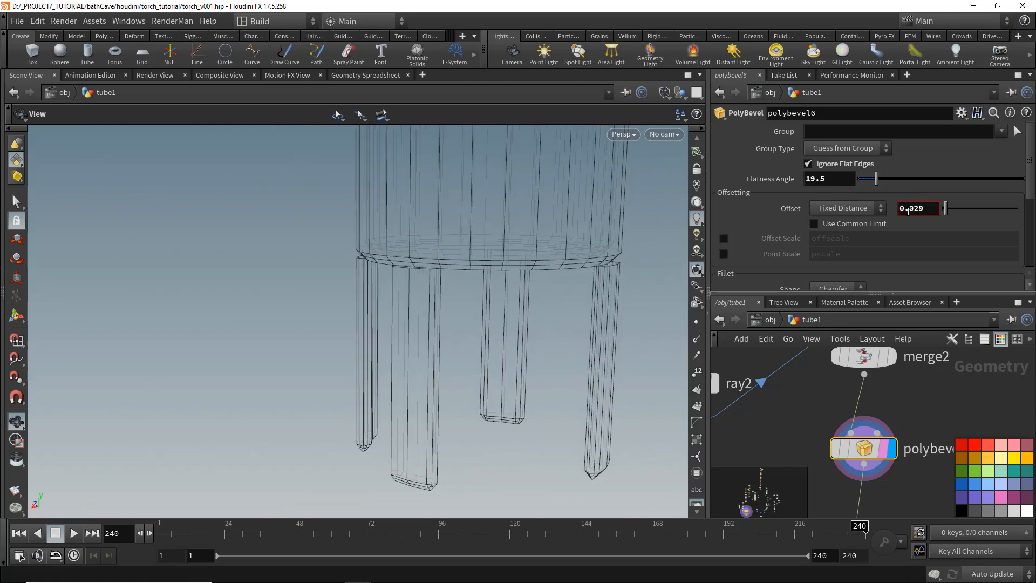
middle_click(909, 209)
middle_drag(909, 210, 926, 210)
text(.01)
key(Return)
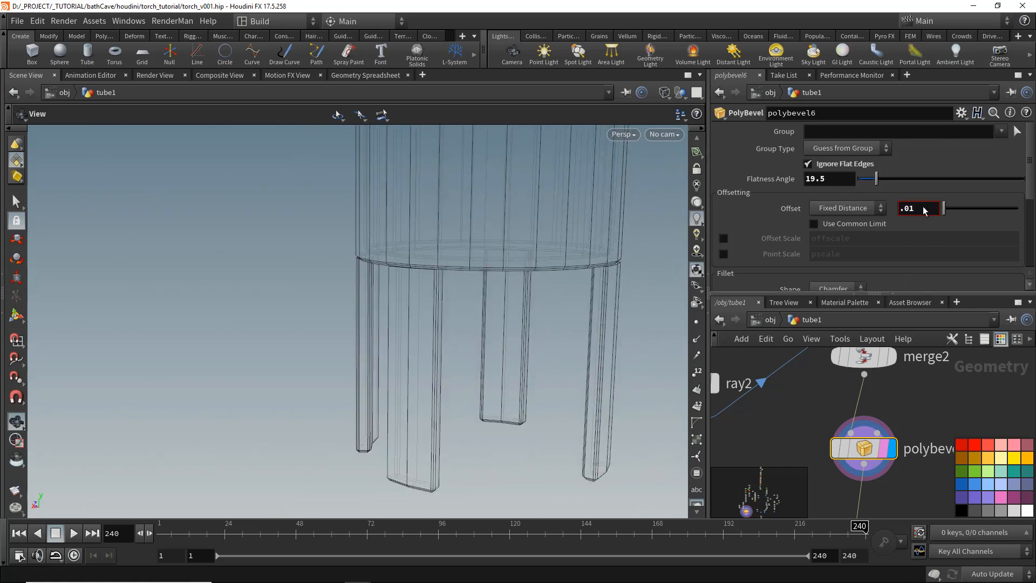
key(Return)
- Set the bevel's divisions to 1
scroll(918, 216, down, 3)
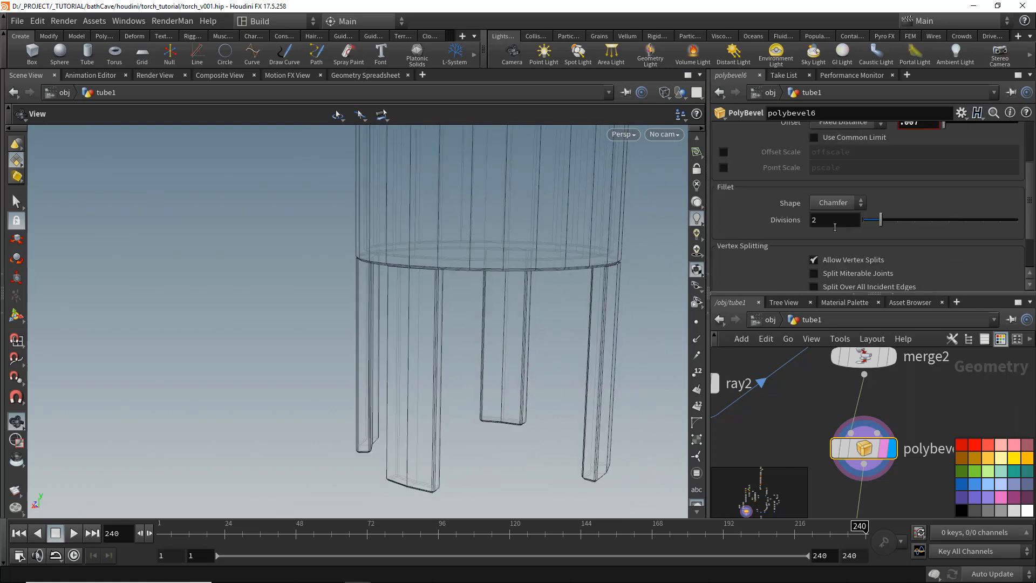
key(shift+w)
mouse_move(488, 222)
mouse_down()
mouse_move(481, 259)
mouse_move(545, 261)
mouse_move(490, 248)
mouse_move(357, 306)
mouse_move(458, 283)
mouse_up()
scroll(544, 261, down, 3)
scroll(839, 406, down, 3)
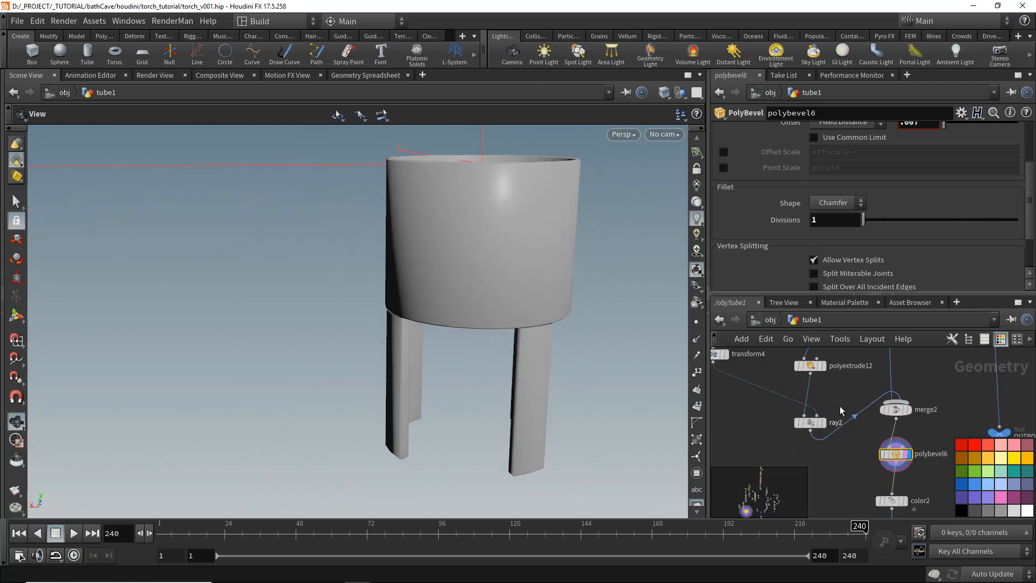
- Enable Output Back on polyextrude12 and save the scene
click(808, 366)
scroll(858, 248, down, 3)
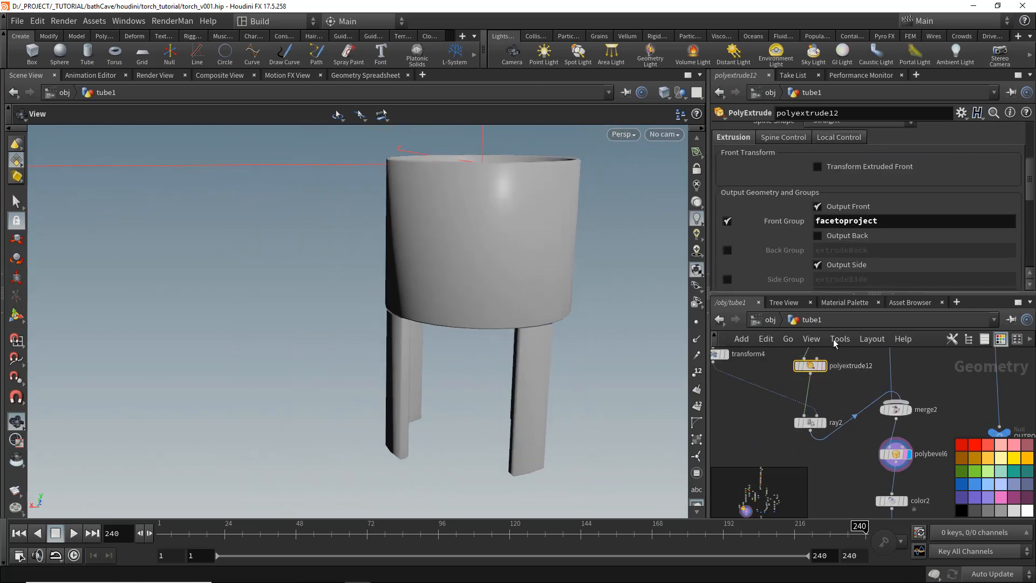
scroll(569, 324, up, 2)
mouse_move(569, 324)
mouse_down()
mouse_move(594, 333)
mouse_move(529, 349)
mouse_move(575, 315)
mouse_move(545, 306)
mouse_move(465, 340)
mouse_up()
key(shift+w)
key(shift+w)
key(ctrl+s)
- Display normal1 and orbit around the finished torch to review it
scroll(539, 317, down, 3)
scroll(993, 436, down, 5)
middle_drag(938, 445, 741, 394)
scroll(886, 435, up, 8)
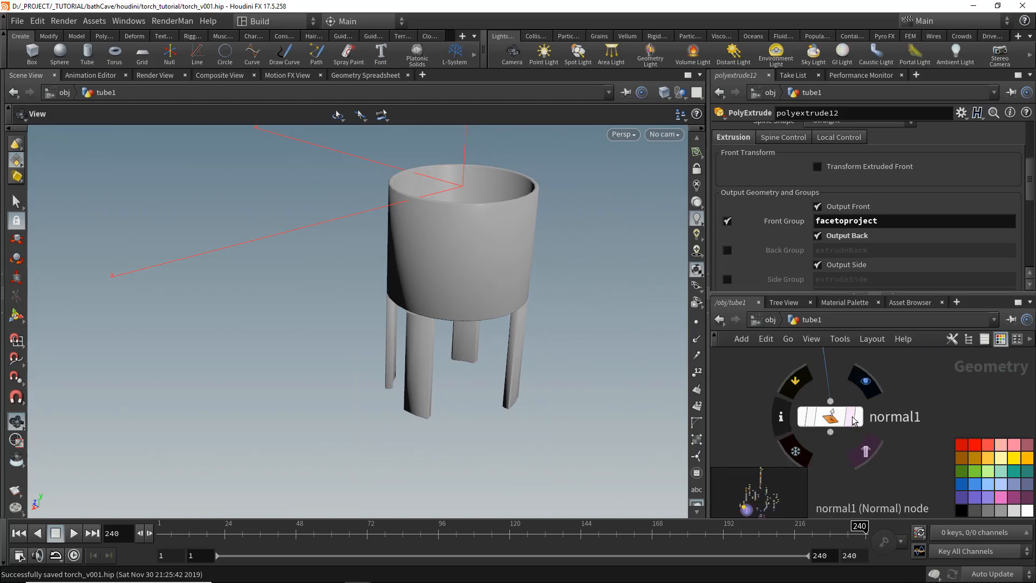
click(850, 417)
click(860, 416)
drag(388, 357, 411, 361)
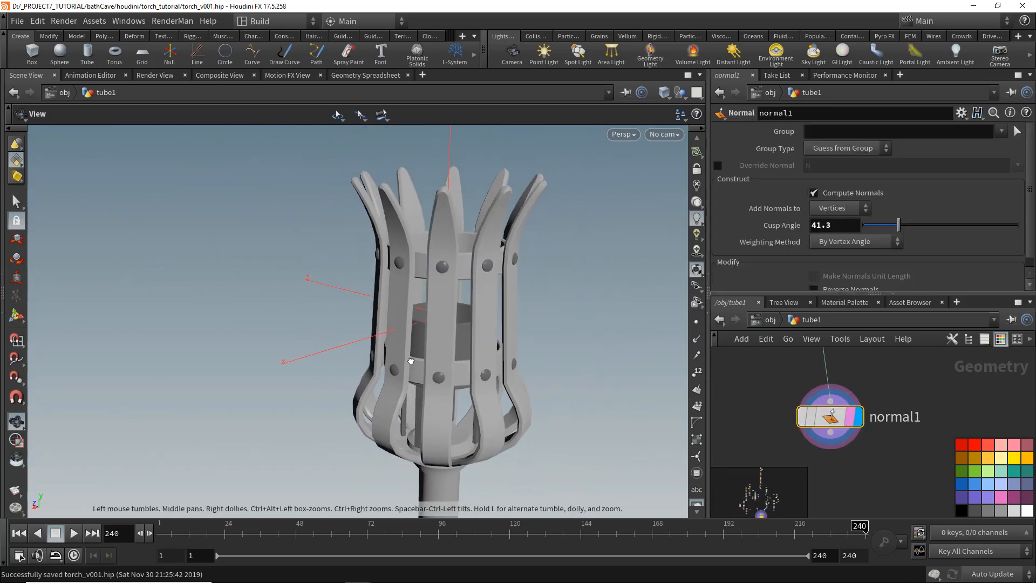
drag(437, 328, 385, 351)
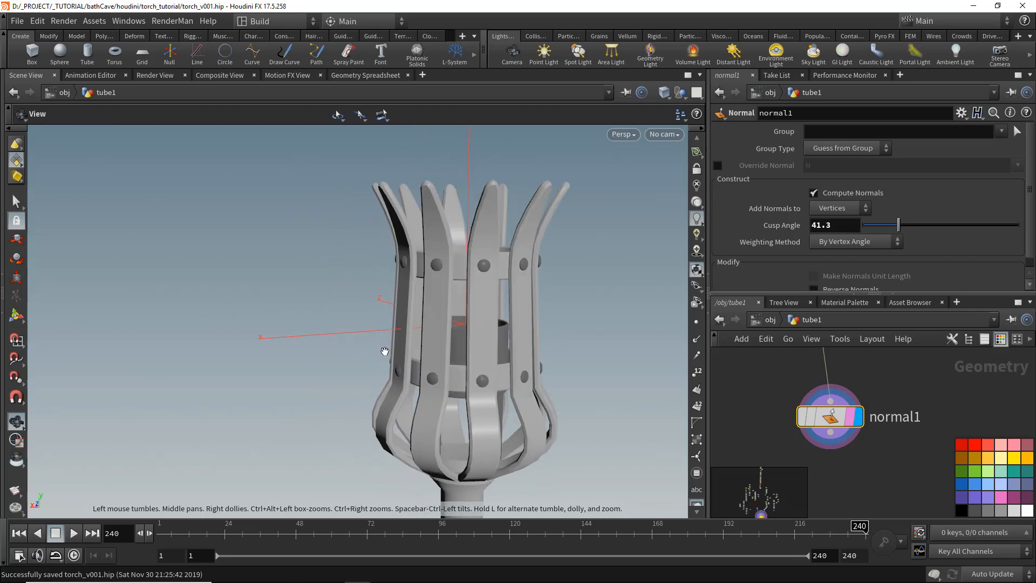
middle_drag(420, 361, 392, 259)
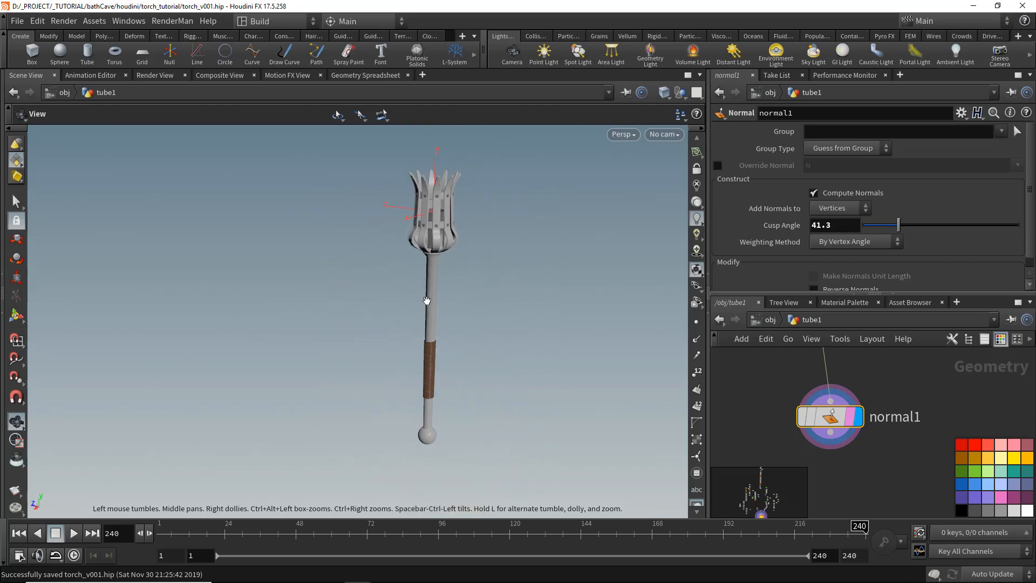
drag(426, 301, 492, 316)
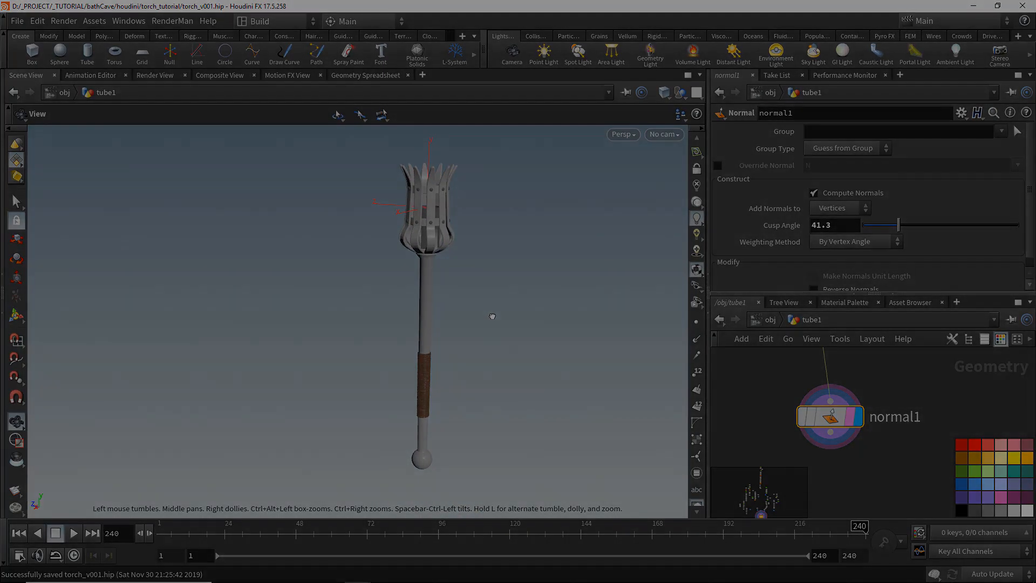